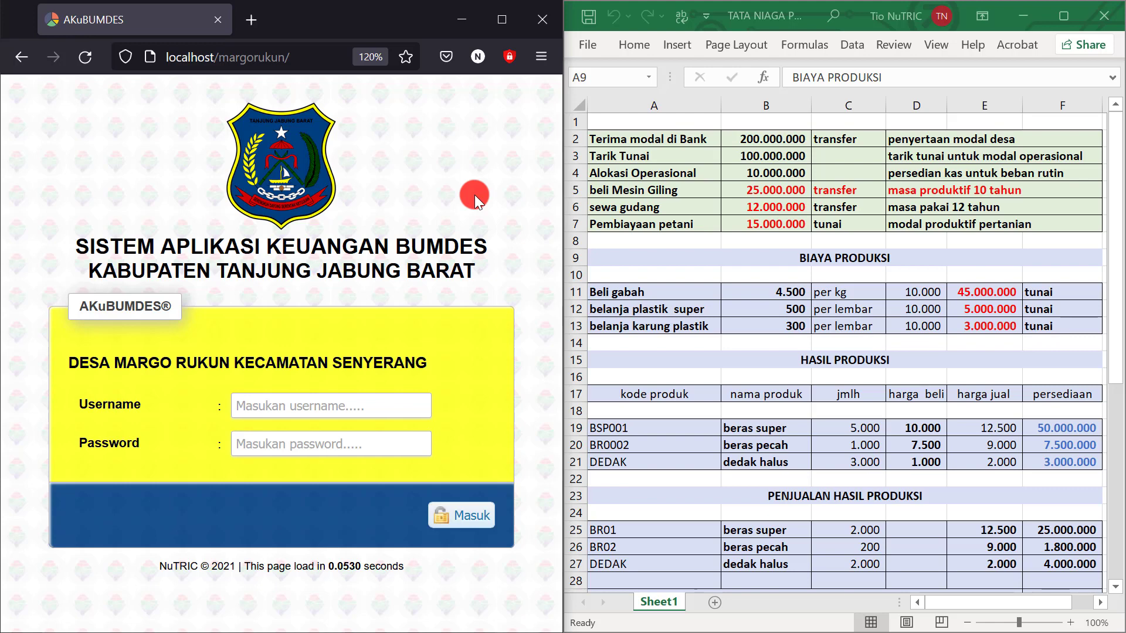
Scroll through the transaction spreadsheet starting from the Beli gabah row
left_click(659, 289)
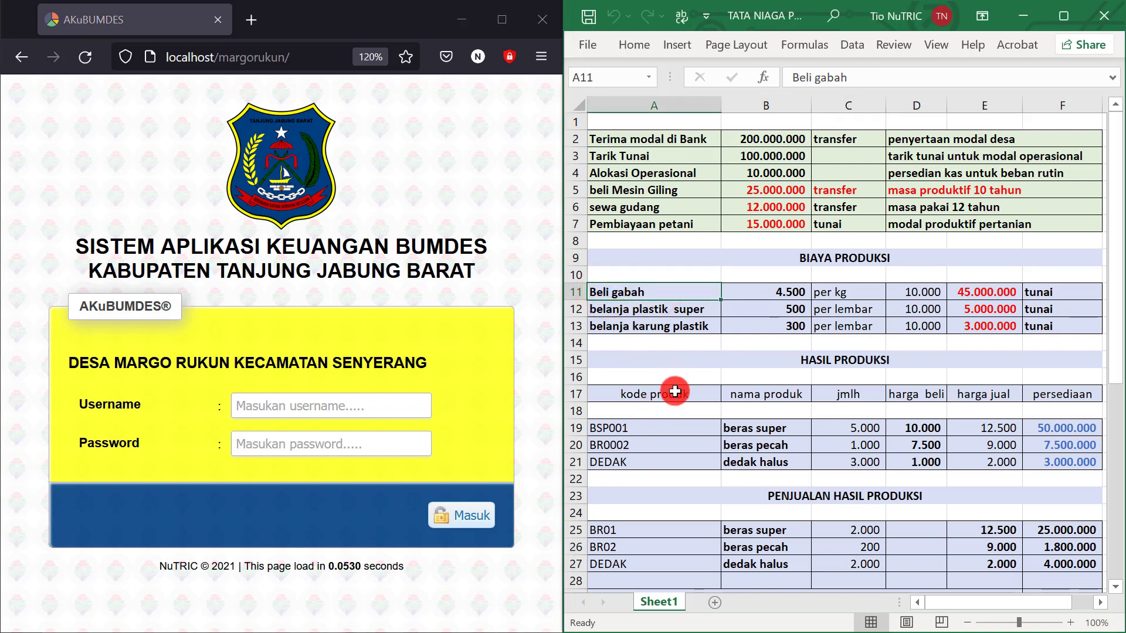
scroll(677, 478, "down", 2)
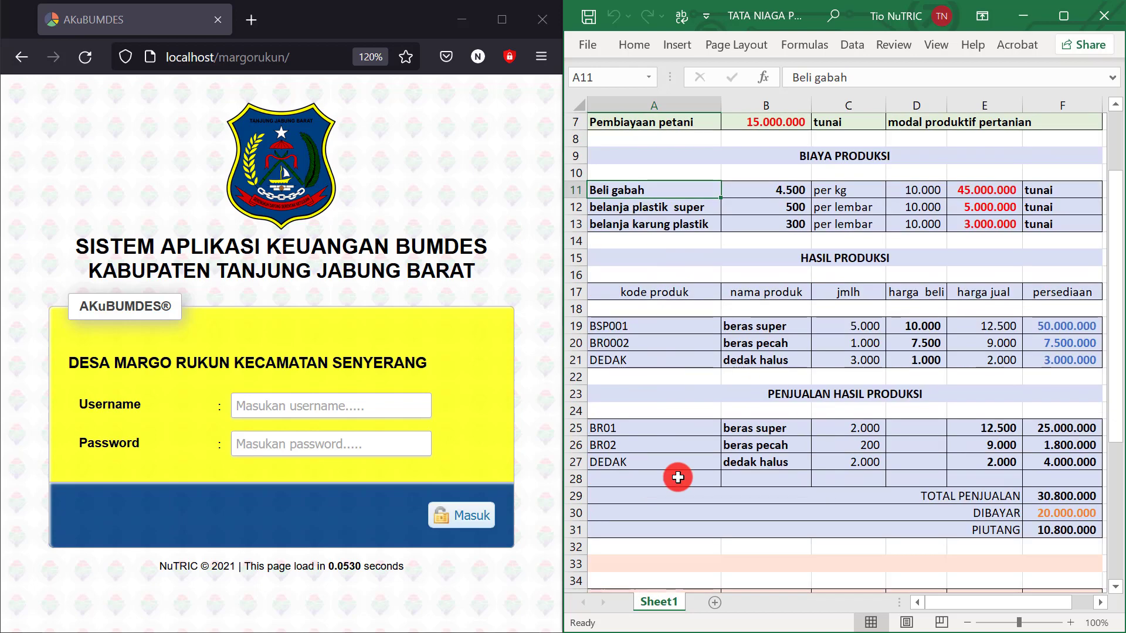
scroll(677, 478, "down", 2)
scroll(678, 483, "down", 3)
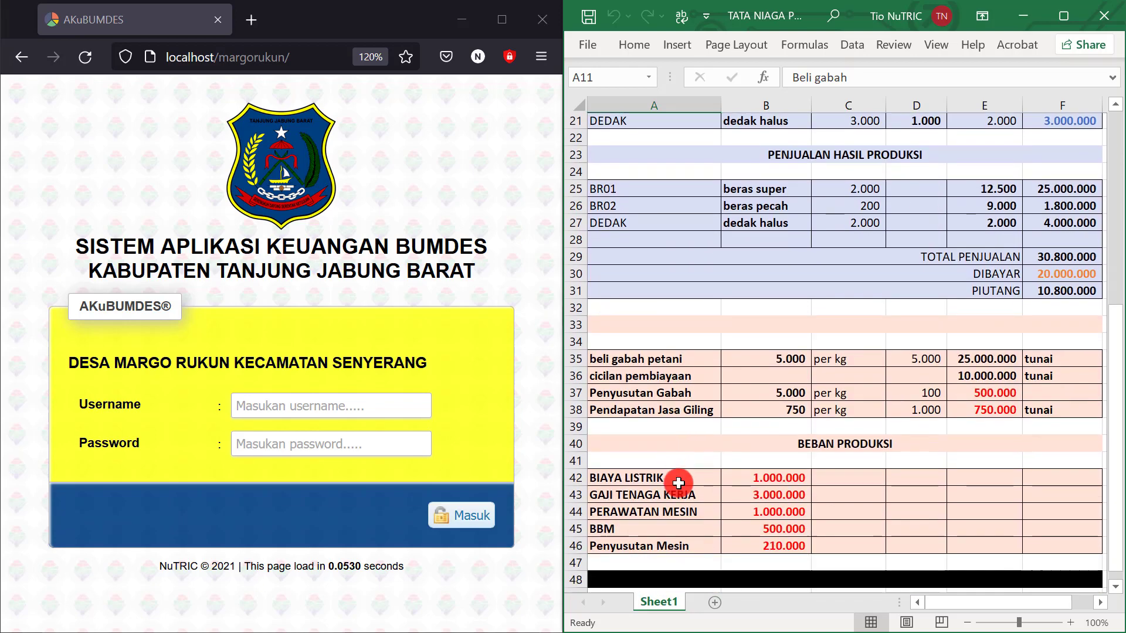
scroll(678, 482, "down", 1)
scroll(678, 475, "up", 8)
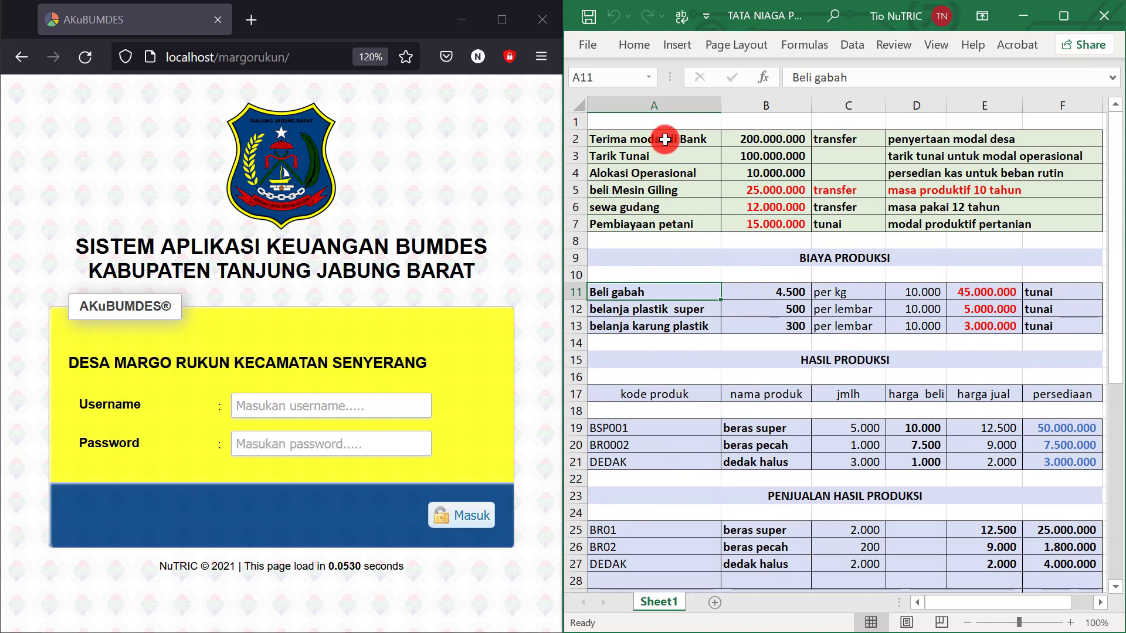
Review the 200.000.000 bank capital, 100.000.000 cash withdrawal and 10.000.000 operational allocation entries
left_click(663, 140)
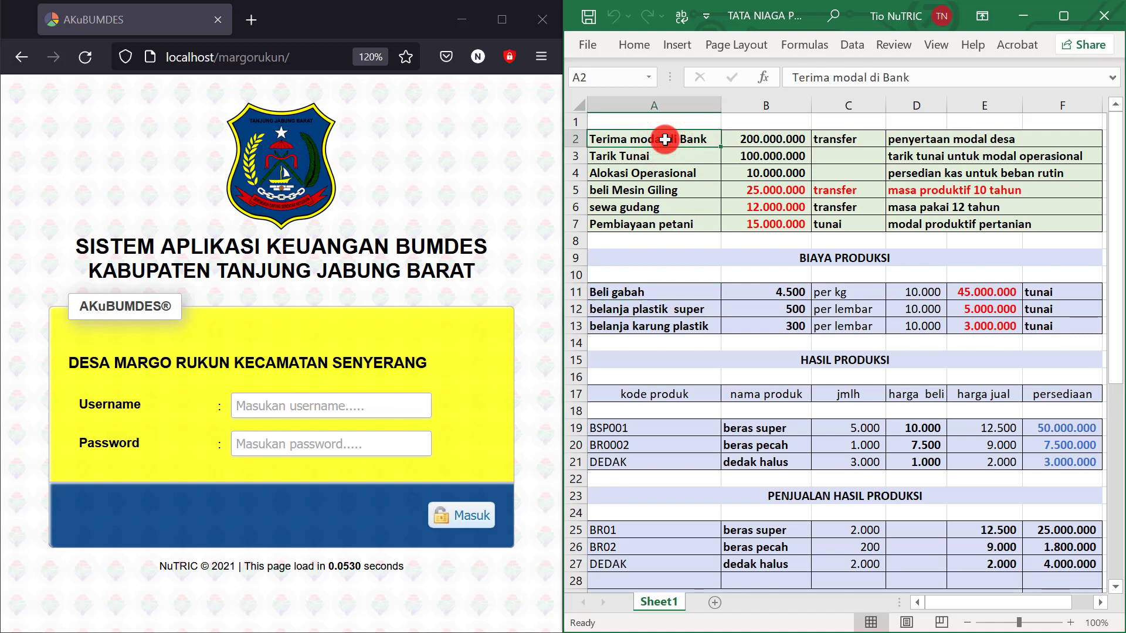
left_click(782, 137)
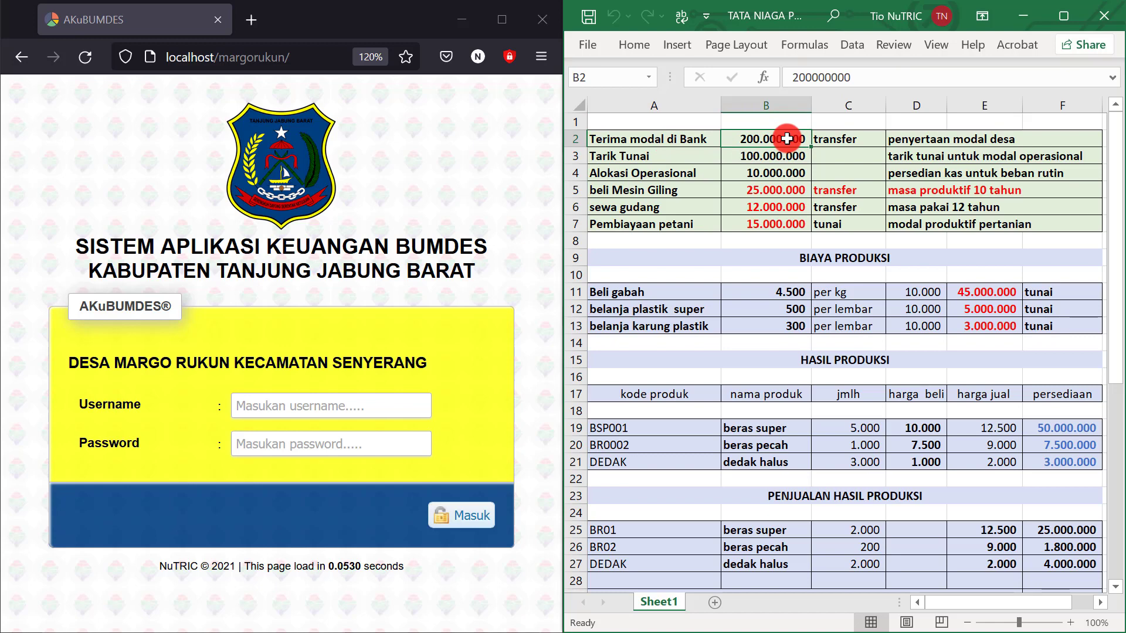
left_click(949, 159)
left_click(792, 159)
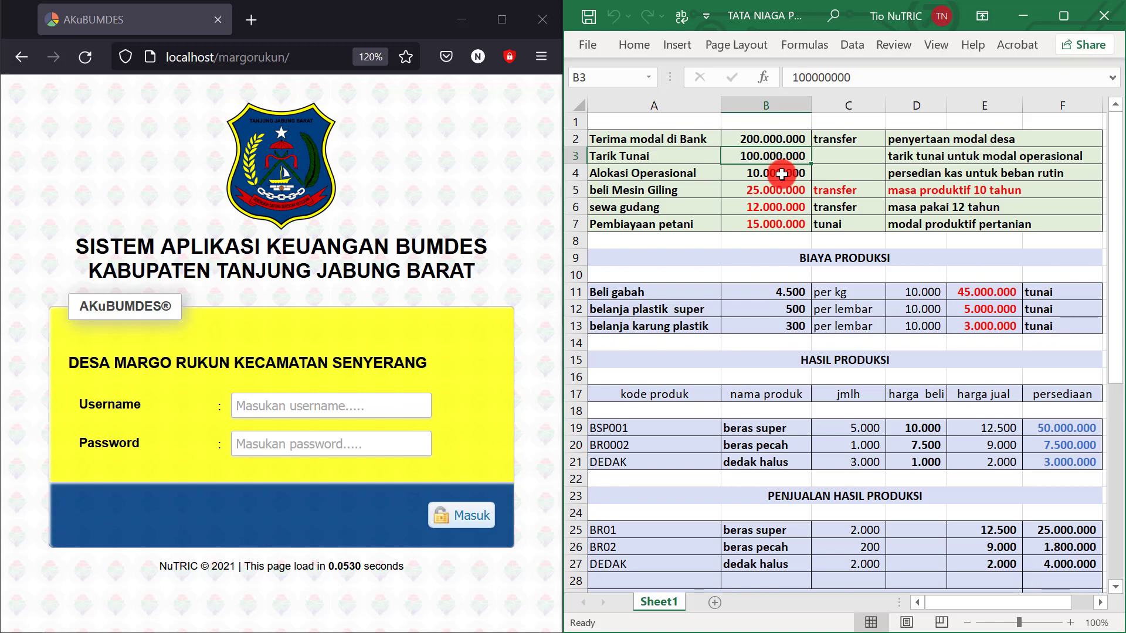
left_click(782, 174)
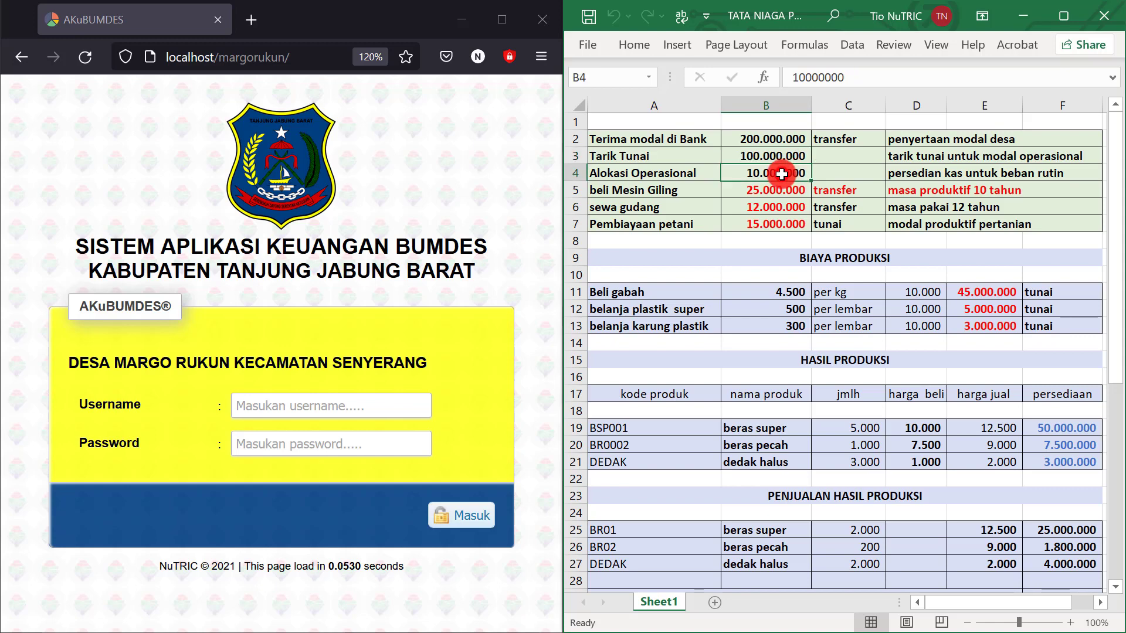
left_click(936, 173)
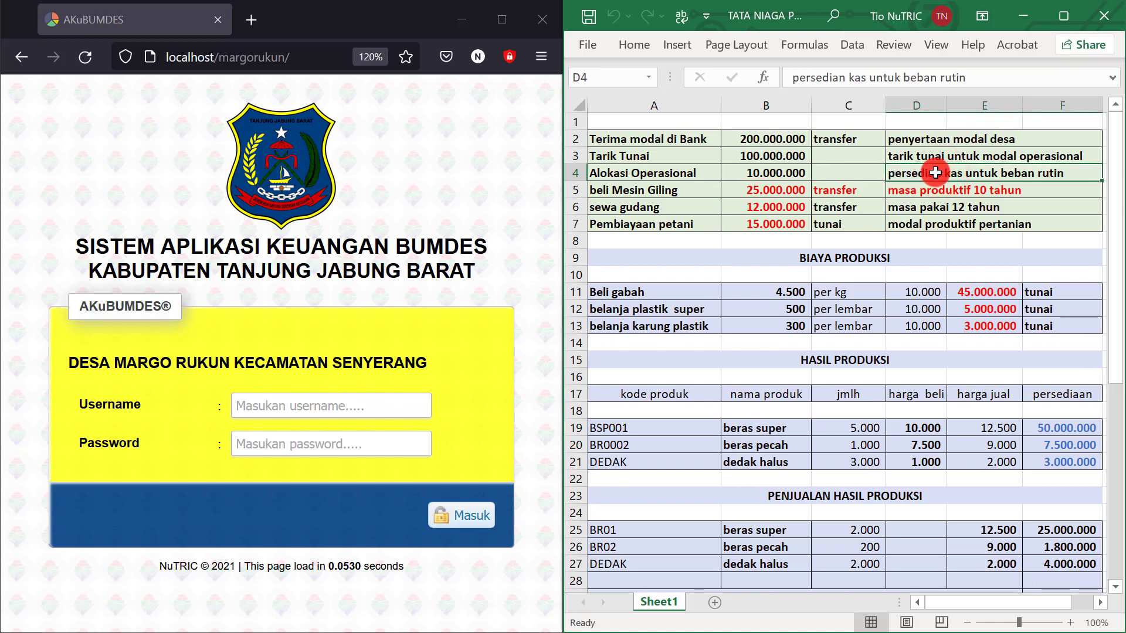
left_click(764, 156)
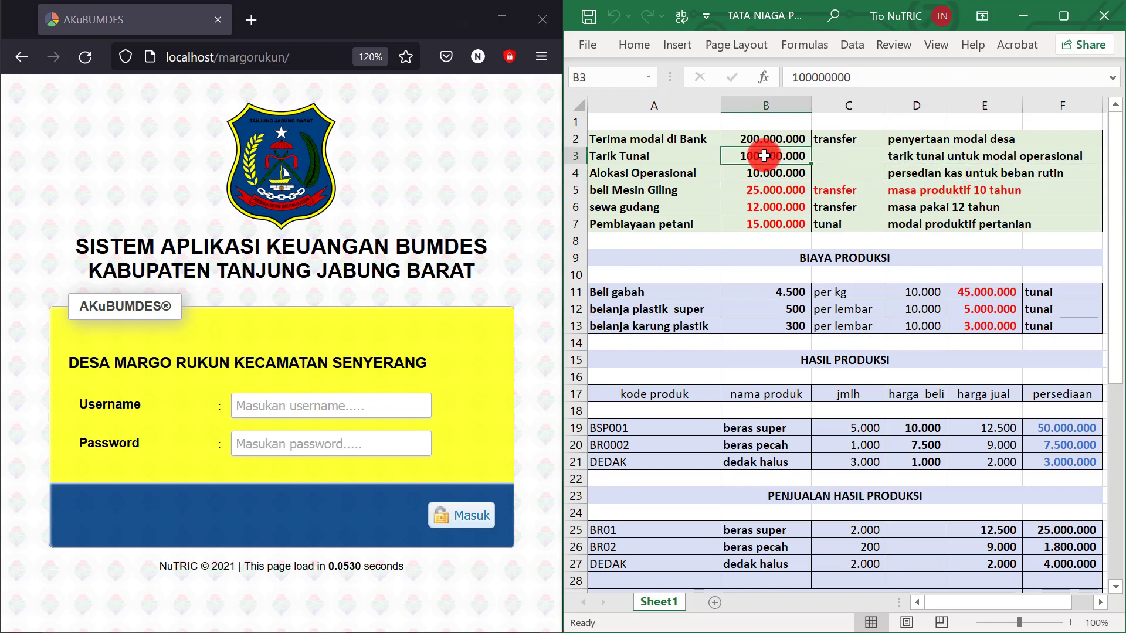
left_click(888, 174)
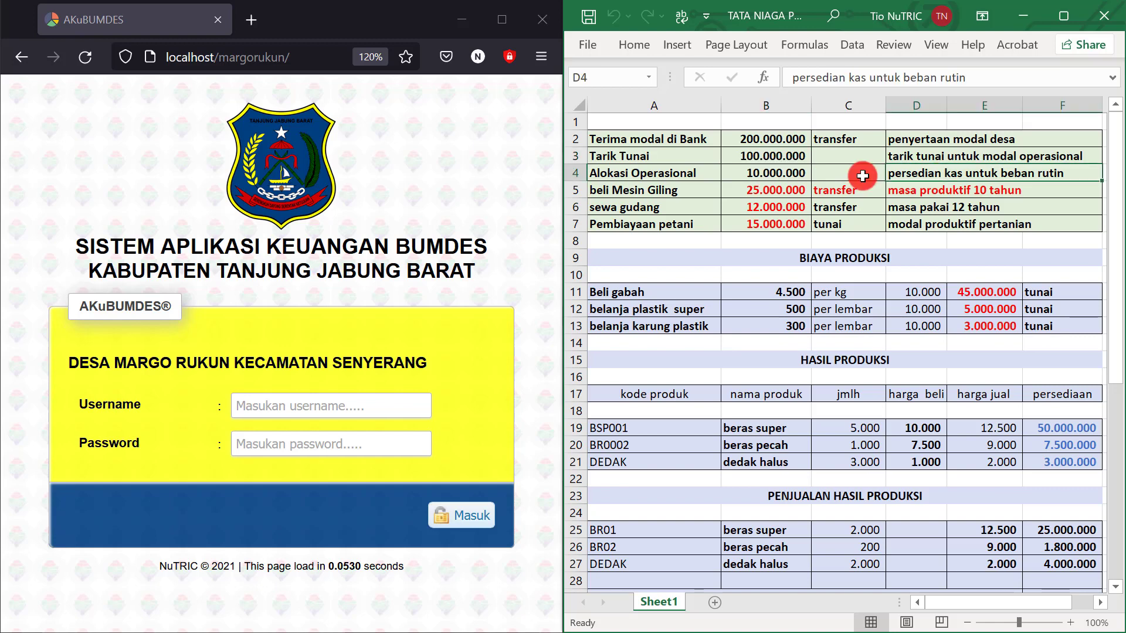
left_click(783, 176)
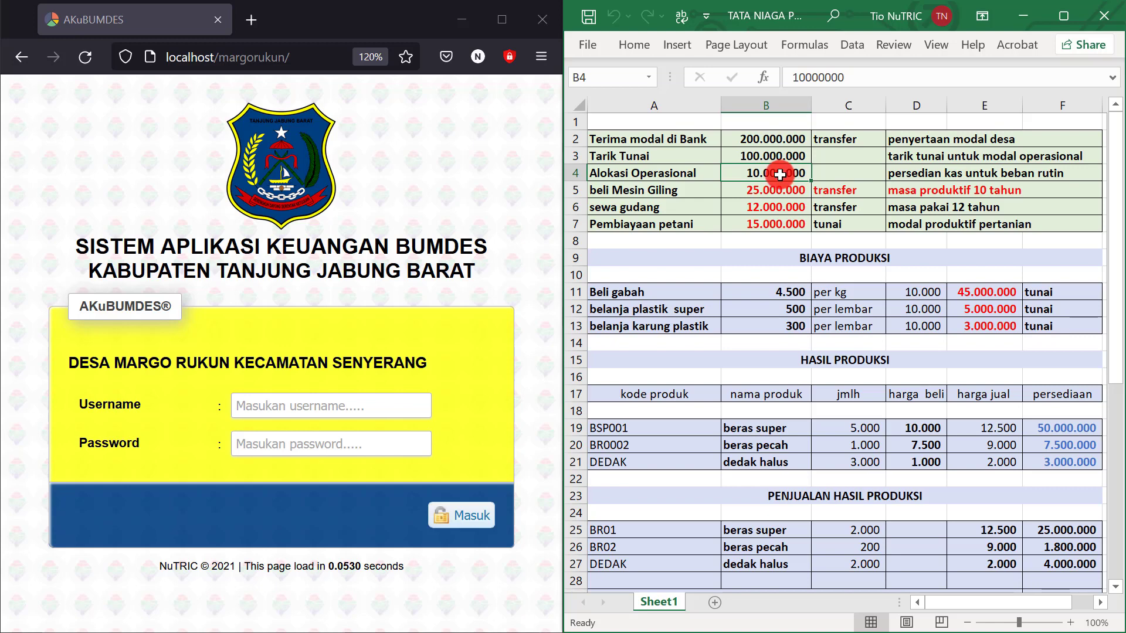
Check the 25.000.000 milling machine and 12.000.000 rent transfers and 15.000.000 farmer financing
left_click(692, 193)
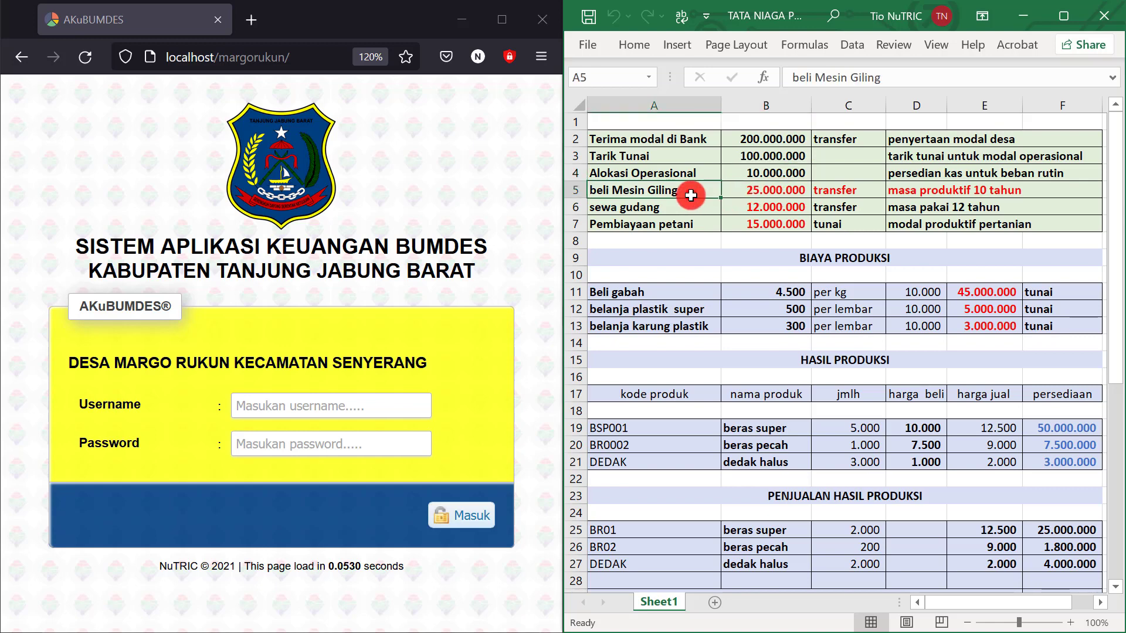
left_click(779, 192)
left_click(830, 187)
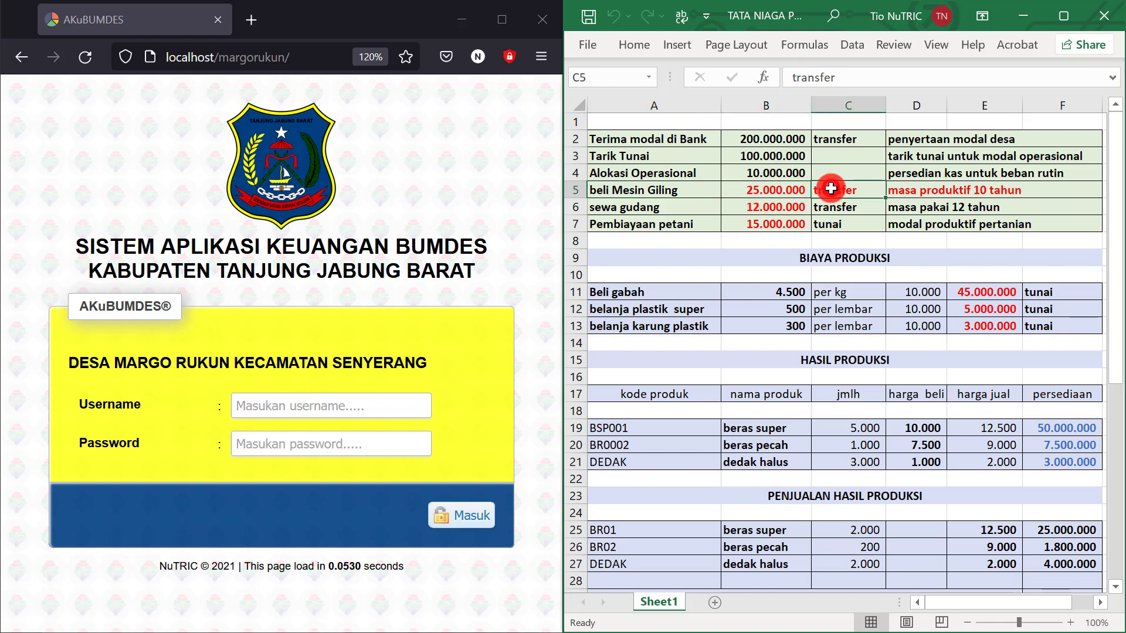
left_click(761, 211)
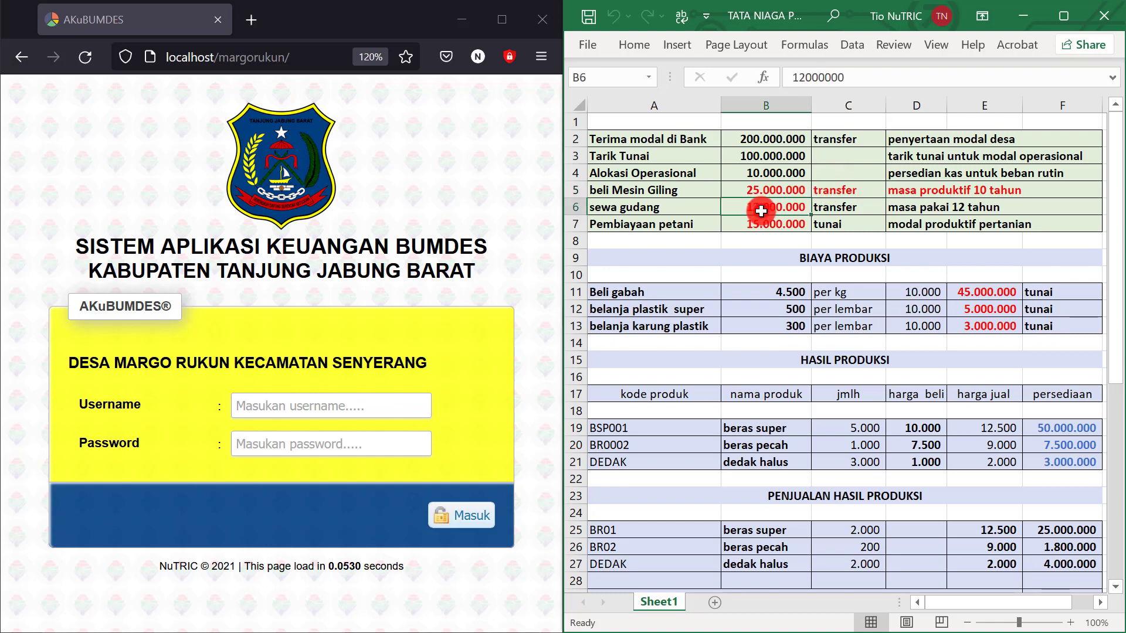
left_click(833, 207)
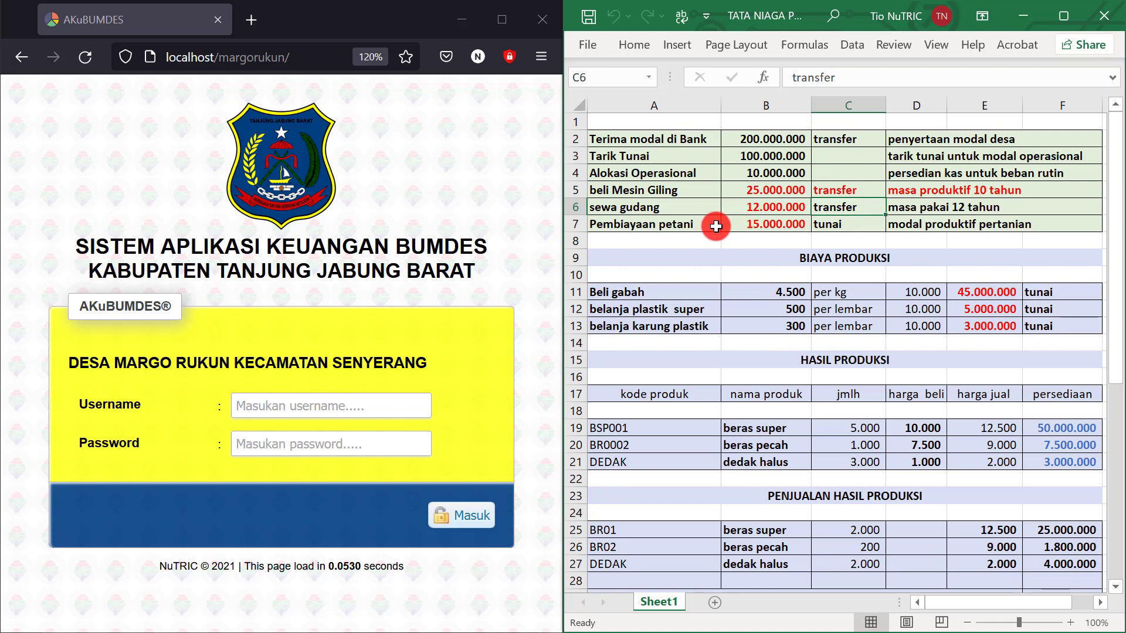
left_click(759, 225)
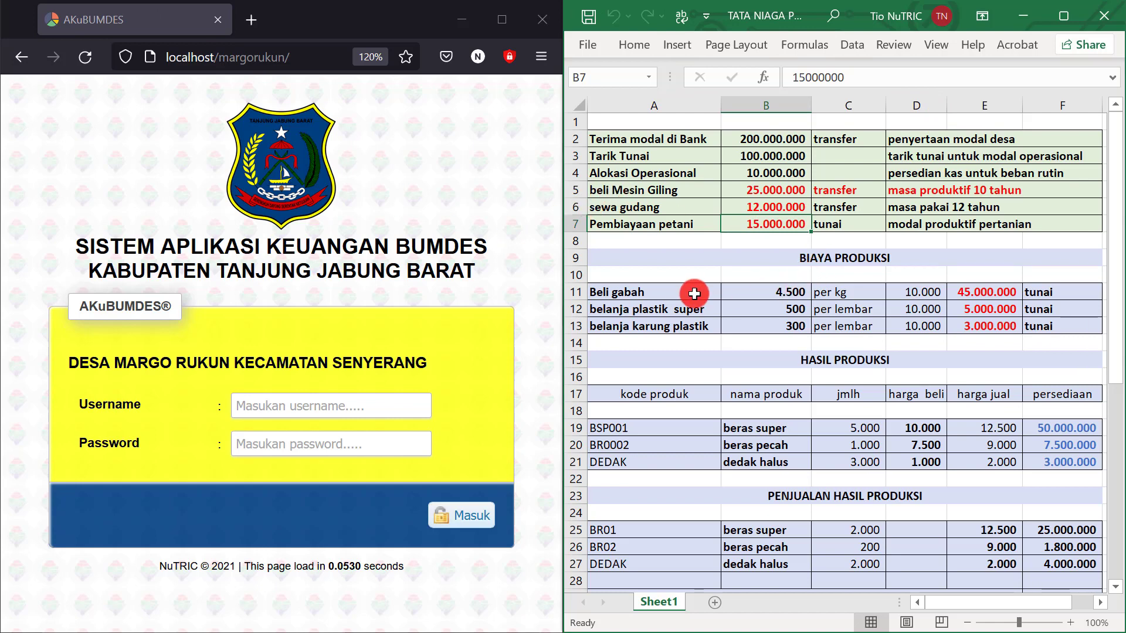
Review the grain purchase (4.500 per kg, 10.000 kg) and plastic 500 versus sack 300 prices
left_click(661, 292)
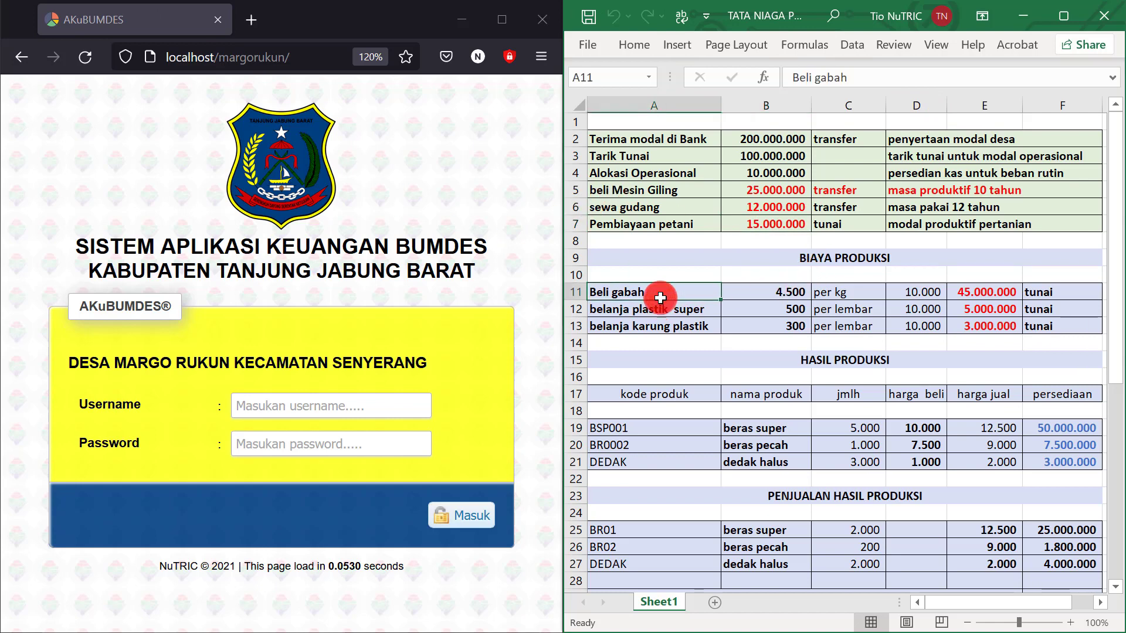
left_click(781, 295)
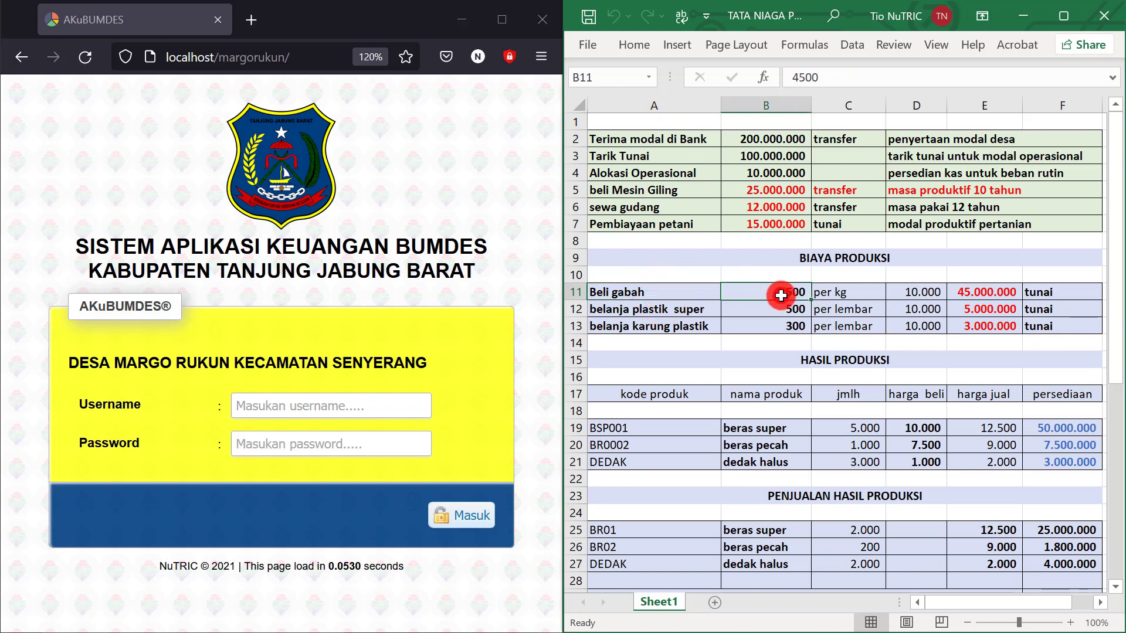
left_click(835, 293)
left_click(903, 292)
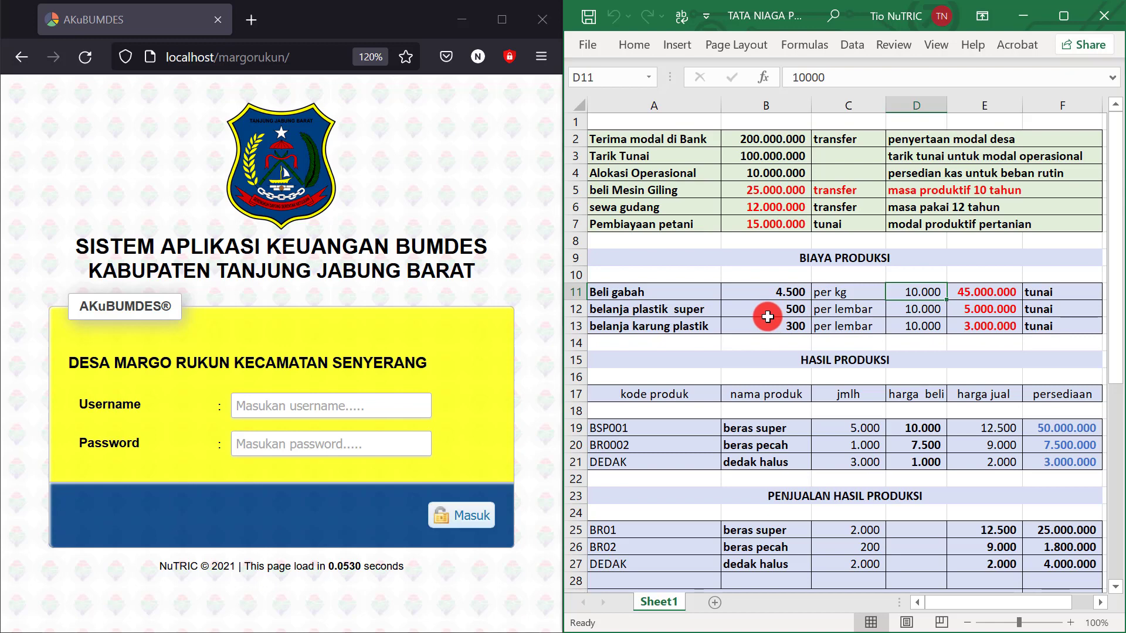
left_click(685, 312)
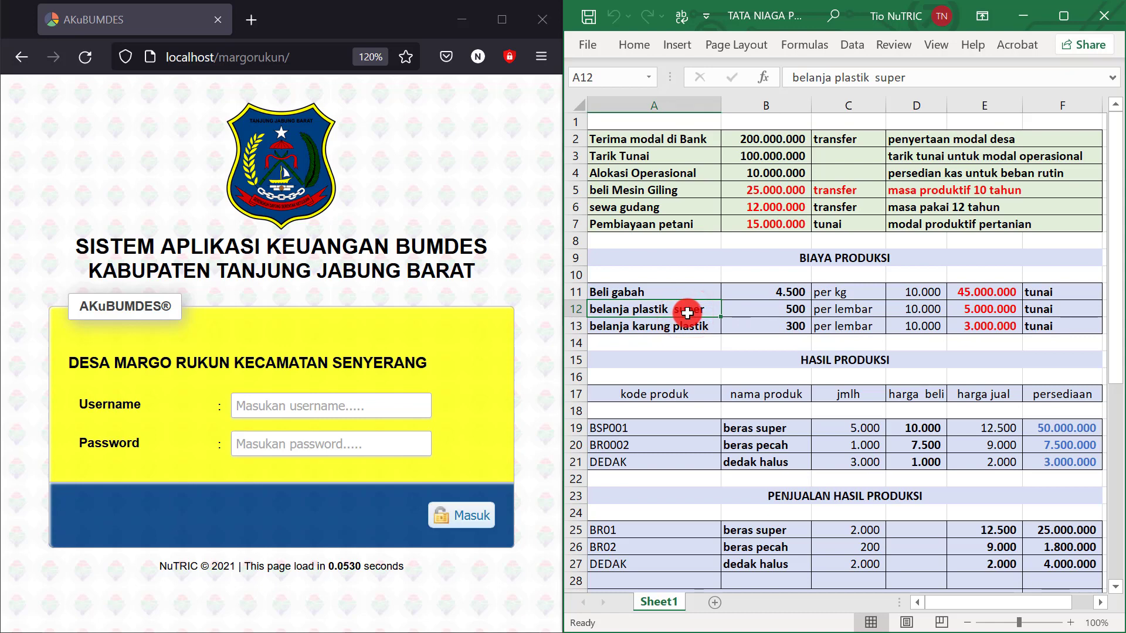
left_click(763, 312)
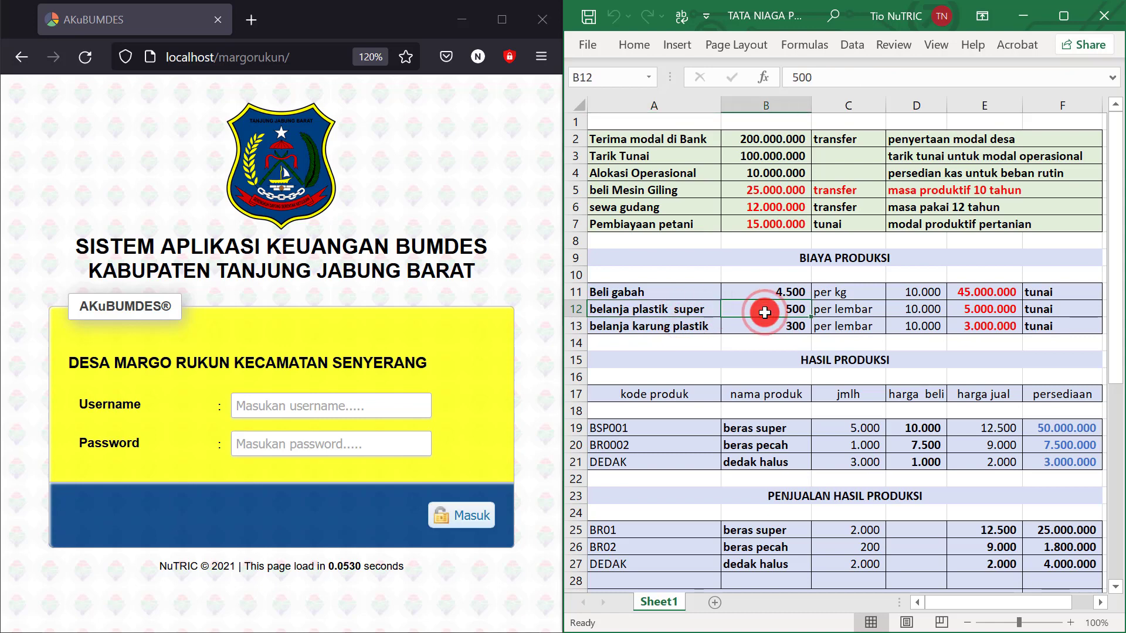
left_click(778, 326)
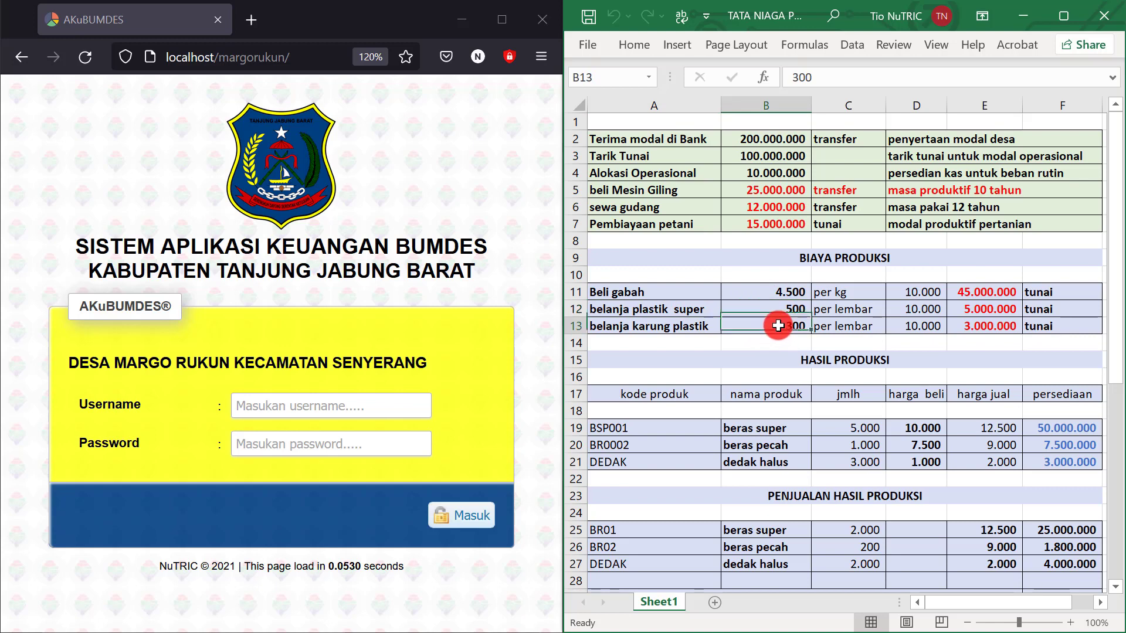
left_click(777, 311)
left_click(784, 326)
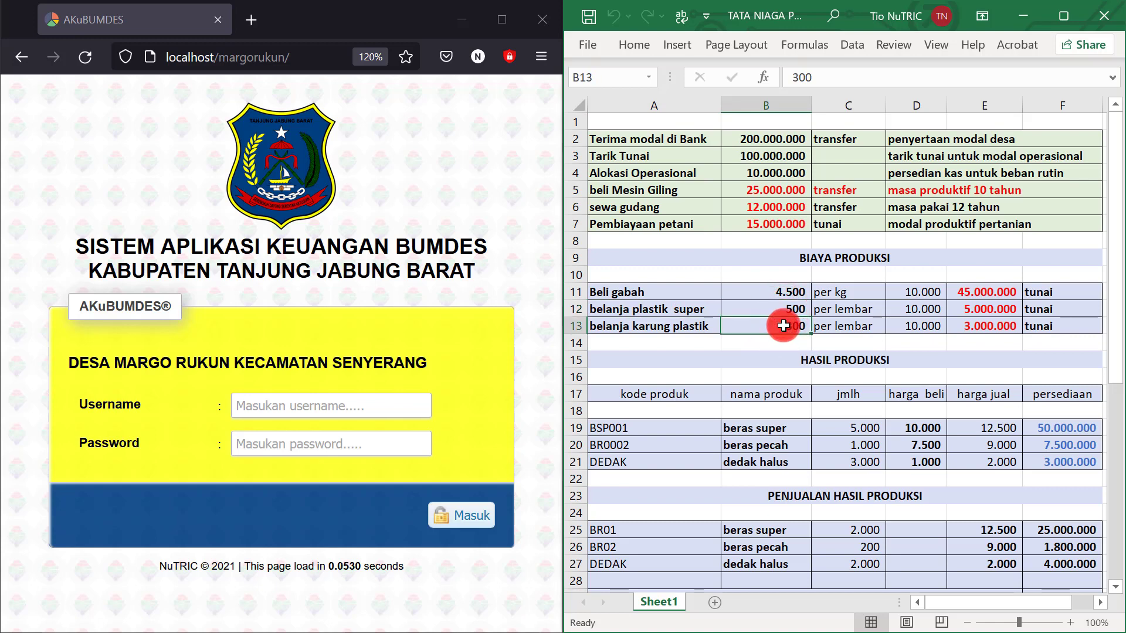
Check the beras super, beras pecah and dedak halus product entries
scroll(786, 343, "down", 2)
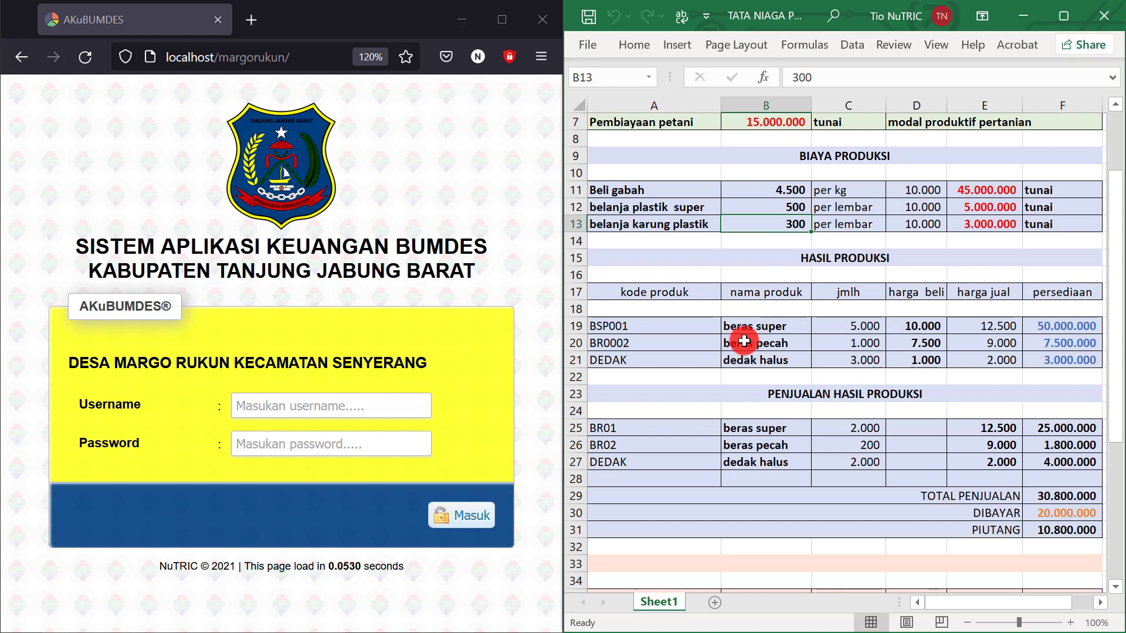
left_click(766, 327)
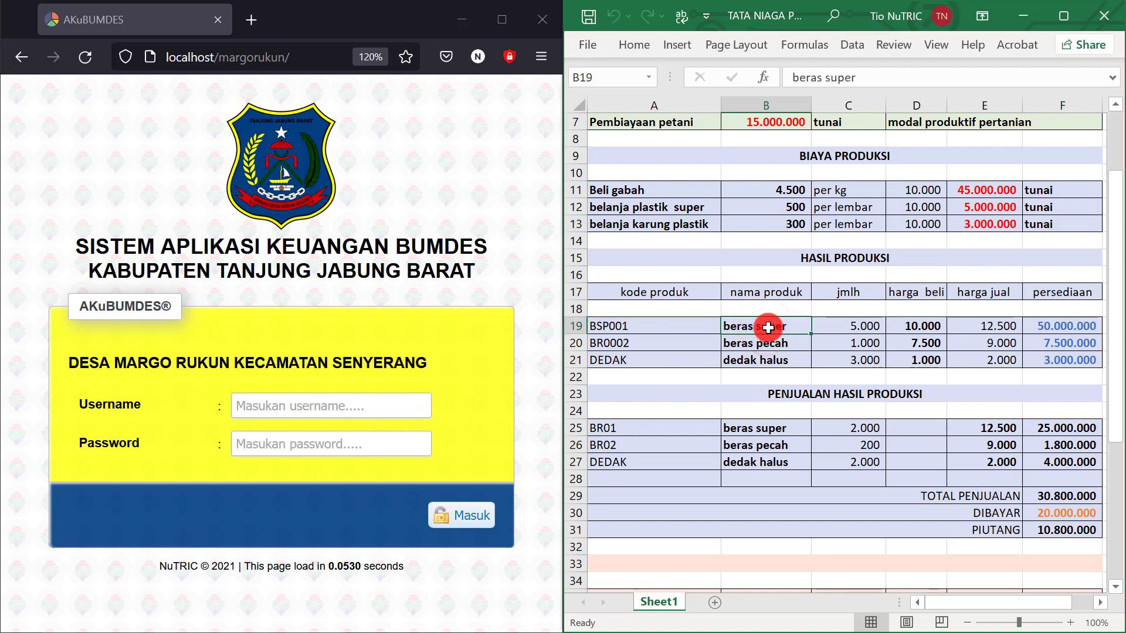
left_click(768, 346)
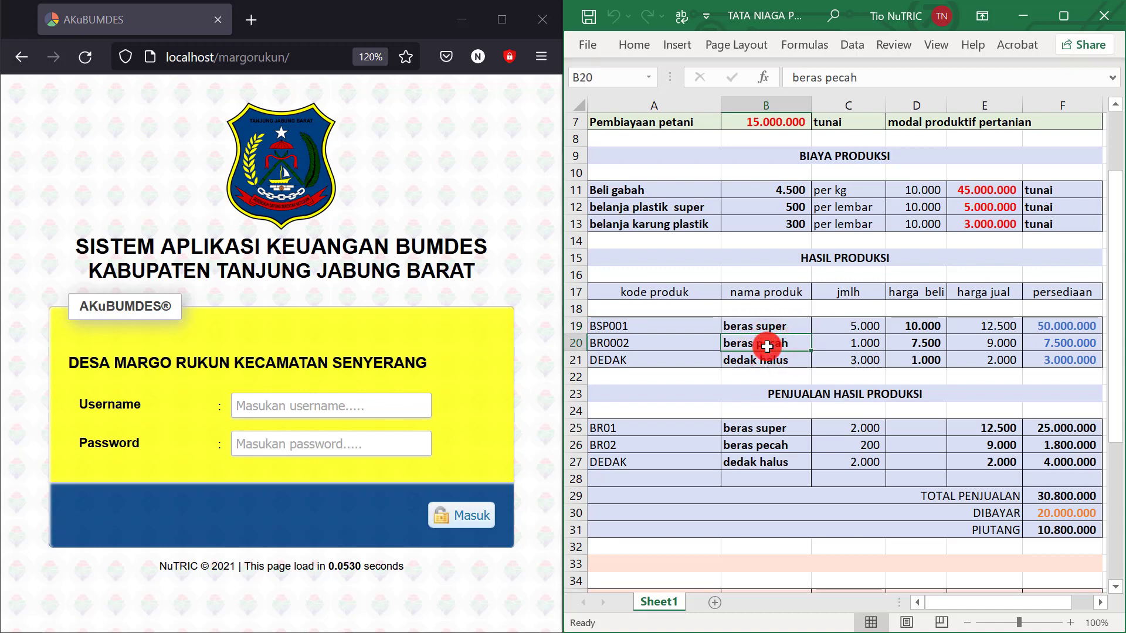
left_click(759, 364)
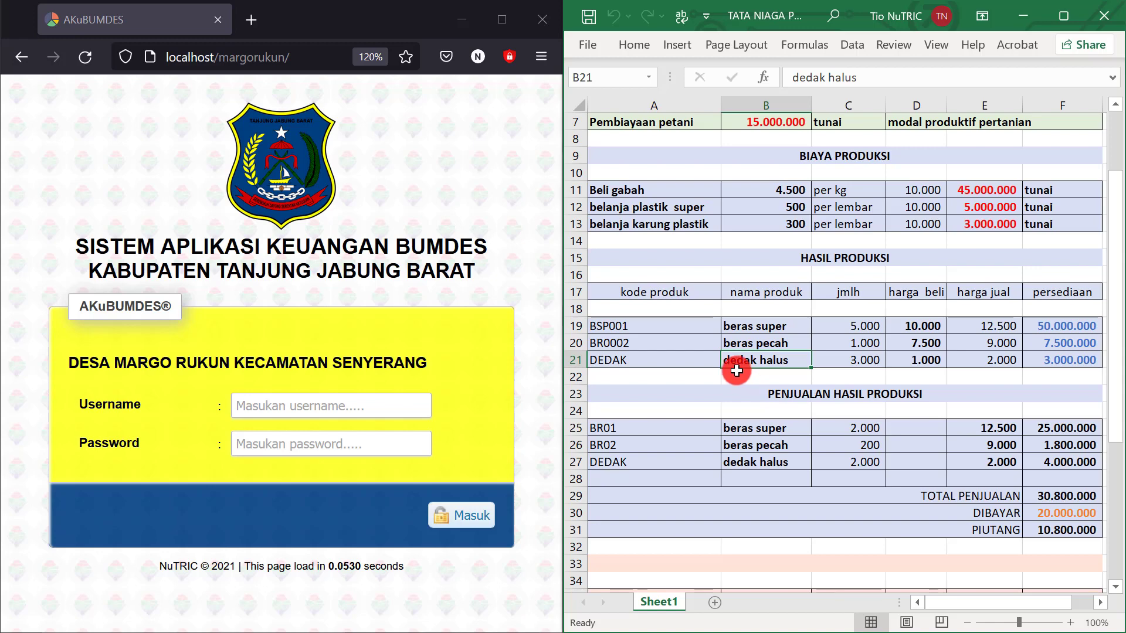
left_click(737, 373)
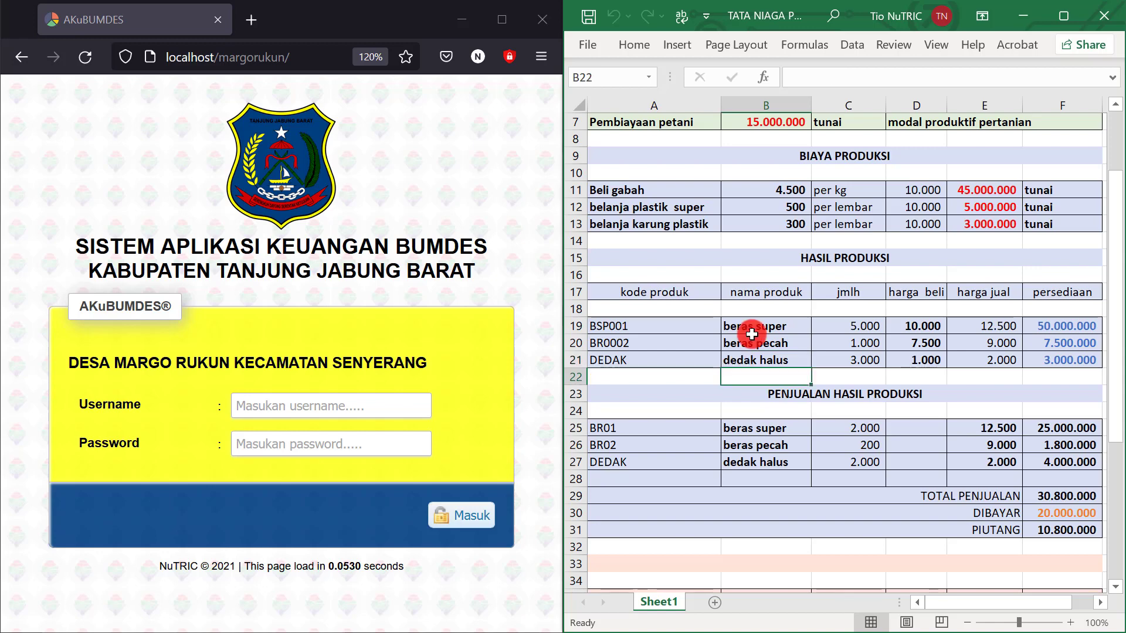
left_click(752, 327)
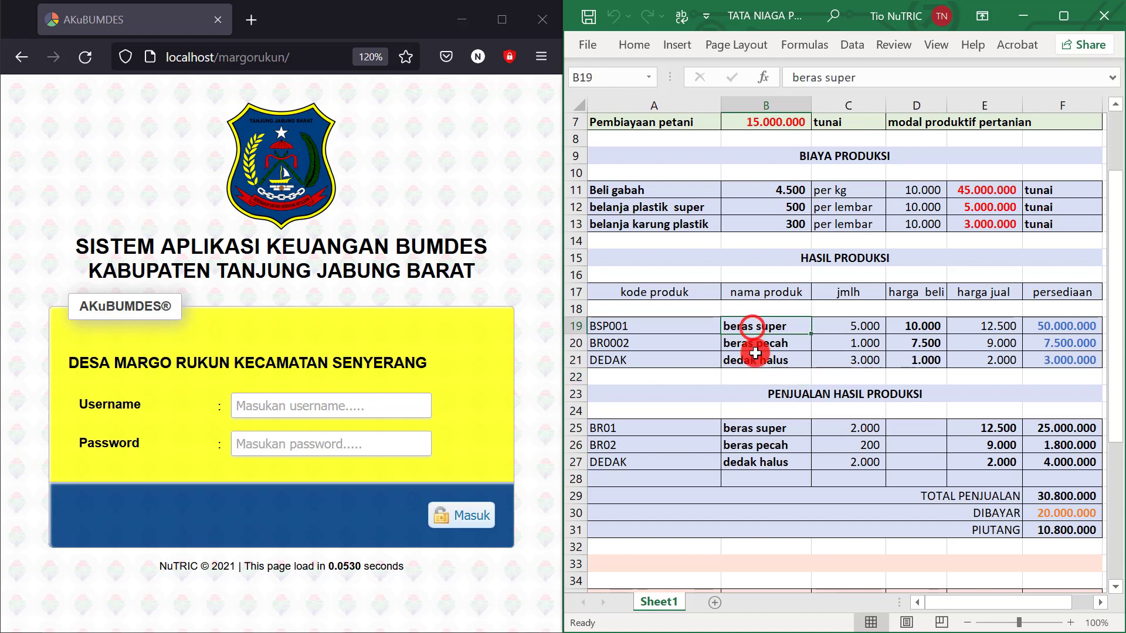
left_click(756, 345)
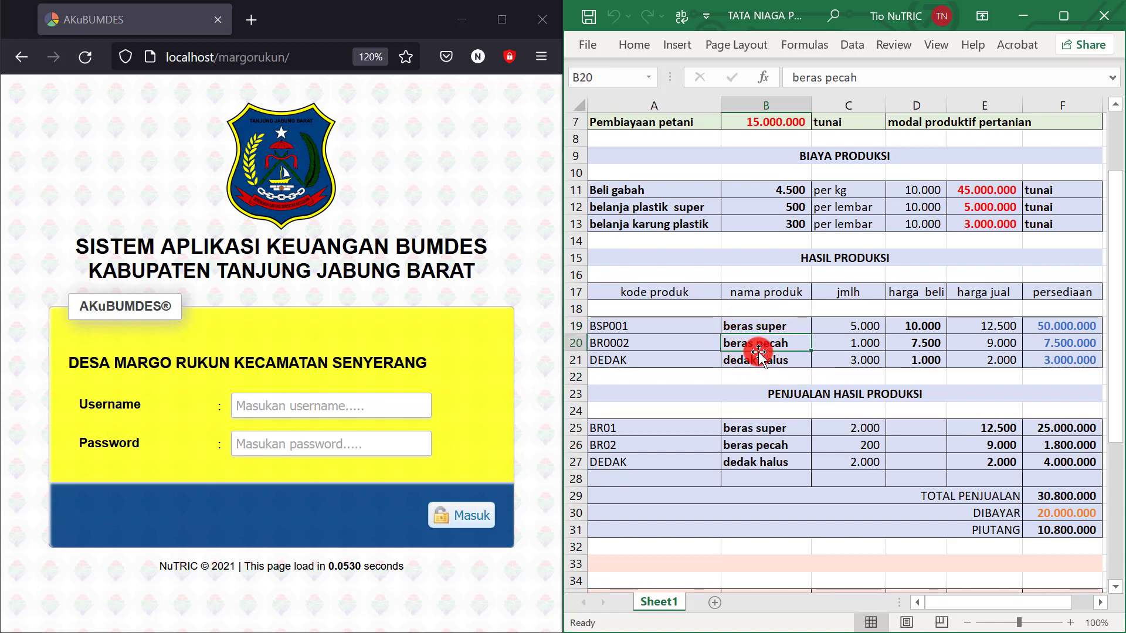
left_click(750, 364)
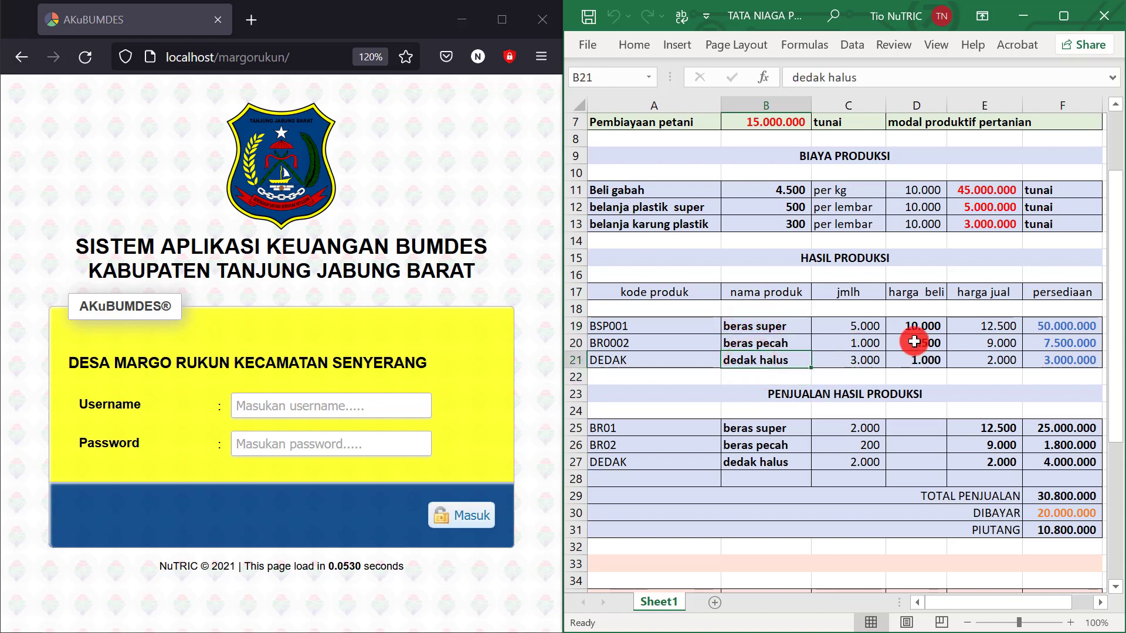
left_click(751, 329)
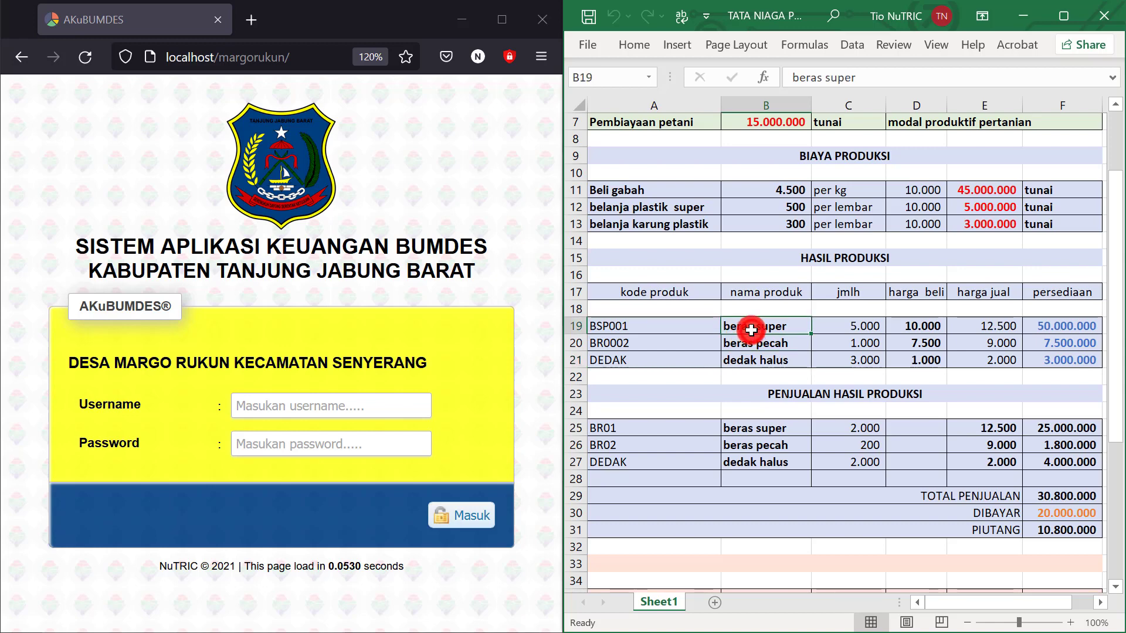
left_click_drag(751, 330, 753, 360)
left_click(761, 328)
left_click(761, 343)
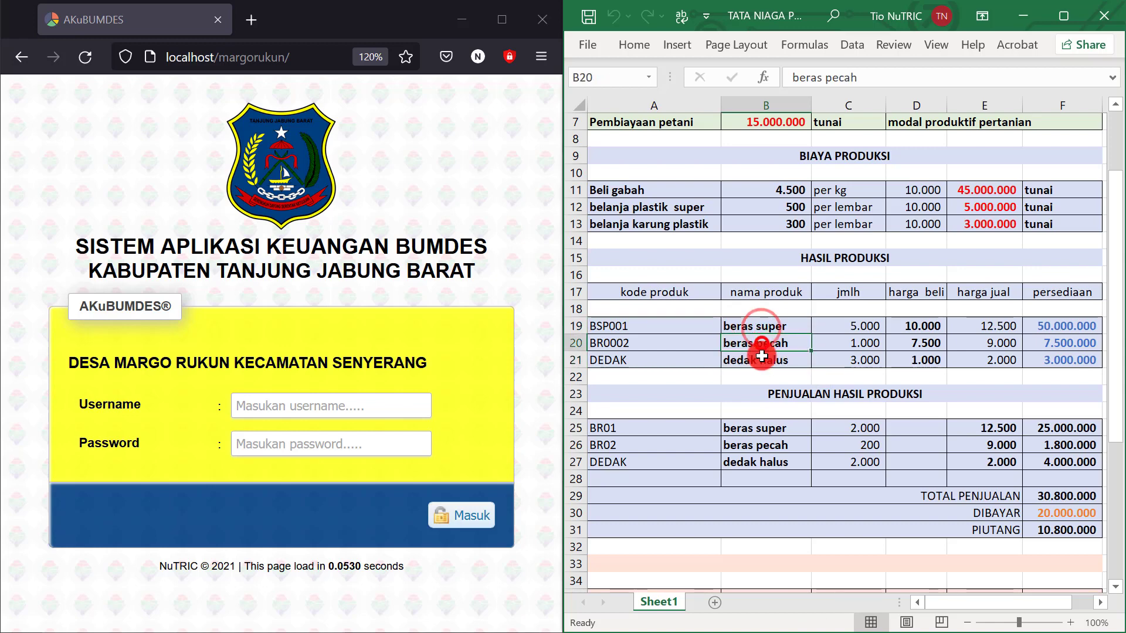
left_click(762, 357)
Review the PENJUALAN HASIL PRODUKSI section, including the amount paid in F30 and receivable in F31
scroll(769, 346, "down", 1)
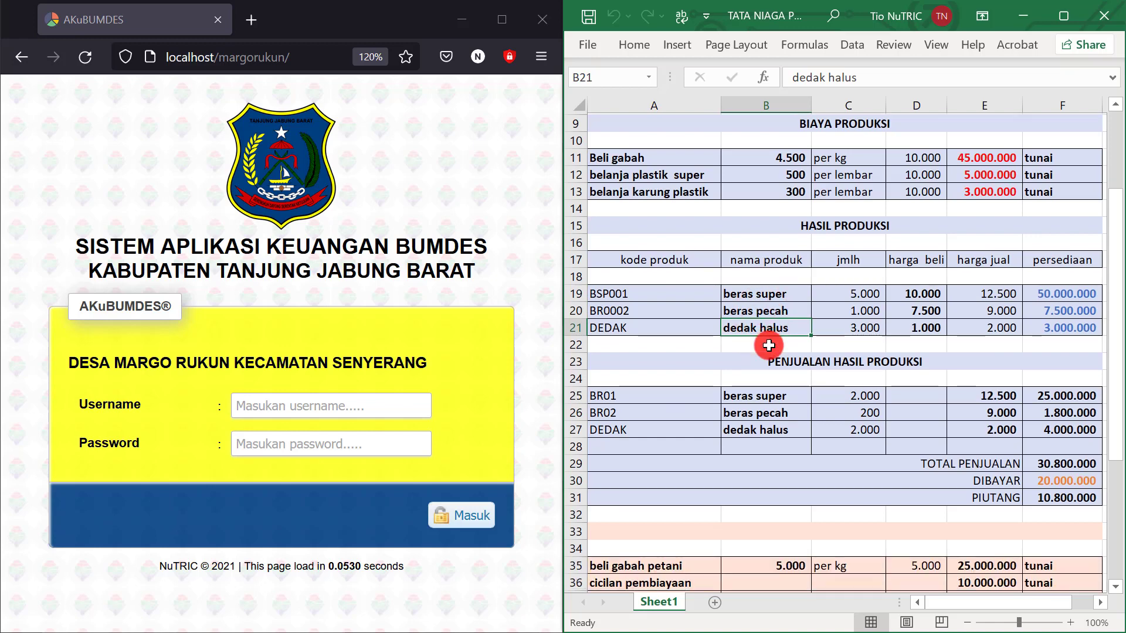
scroll(751, 351, "down", 1)
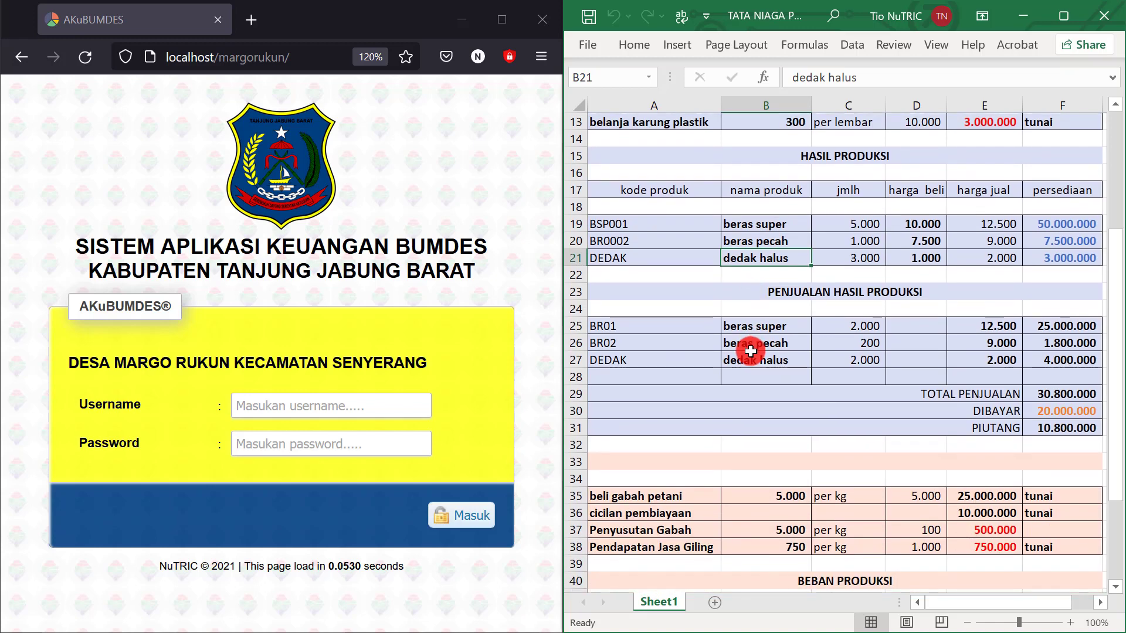
left_click(803, 298)
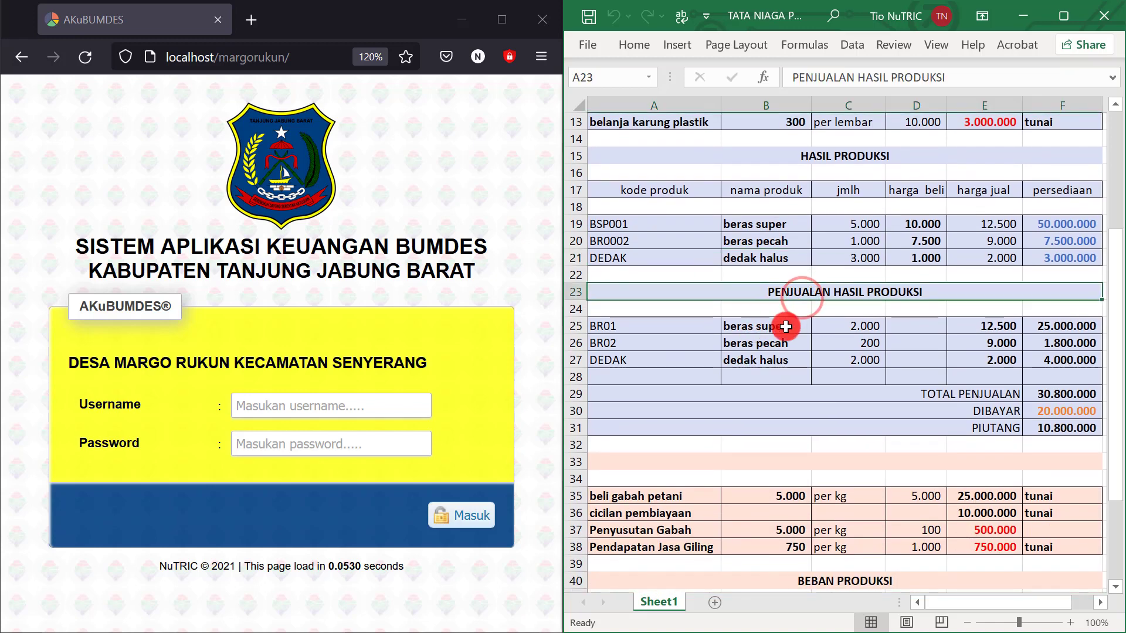
left_click_drag(760, 327, 769, 360)
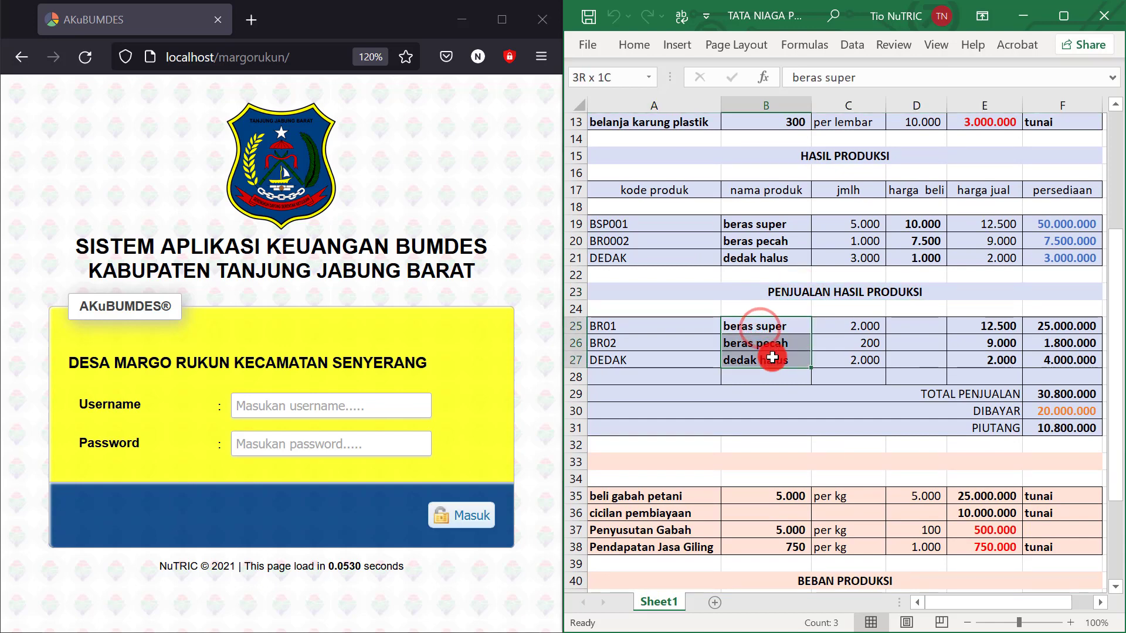
left_click(1055, 411)
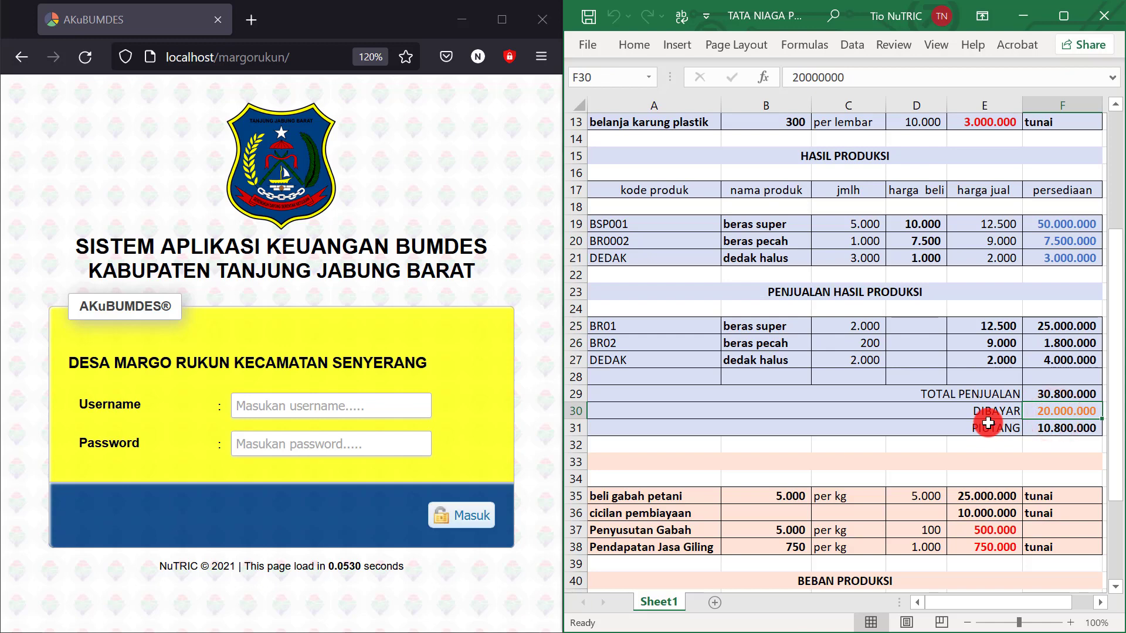
left_click(1062, 431)
scroll(1062, 431, "down", 2)
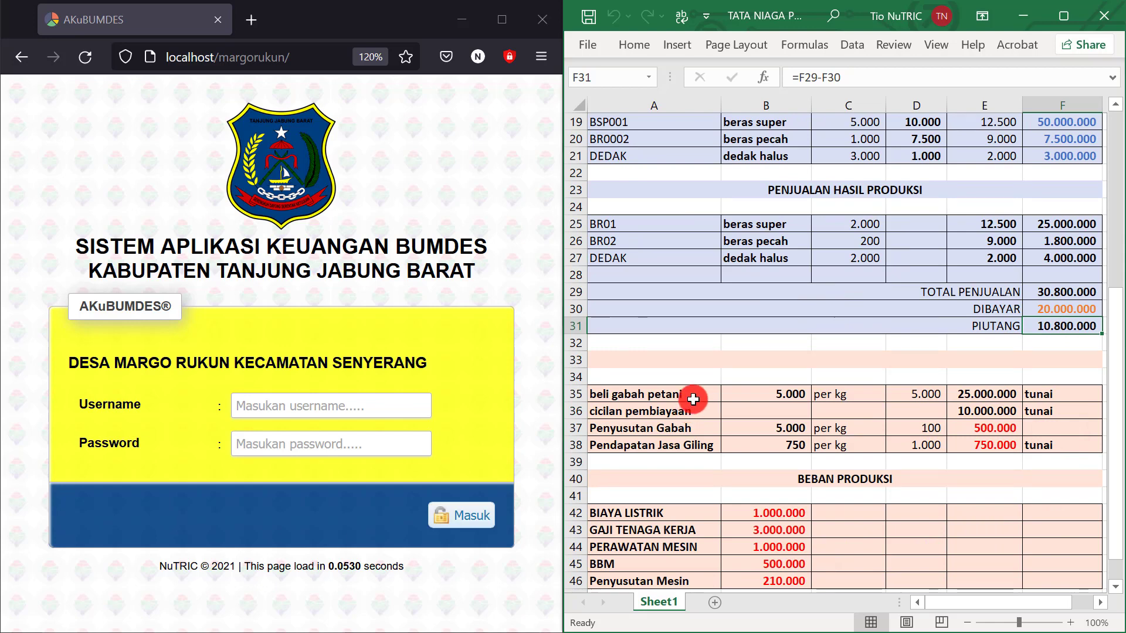
Check the grain purchase, cicilan pembiayaan and Penyusutan Gabah rows and their total formulas
left_click(691, 395)
left_click(792, 398)
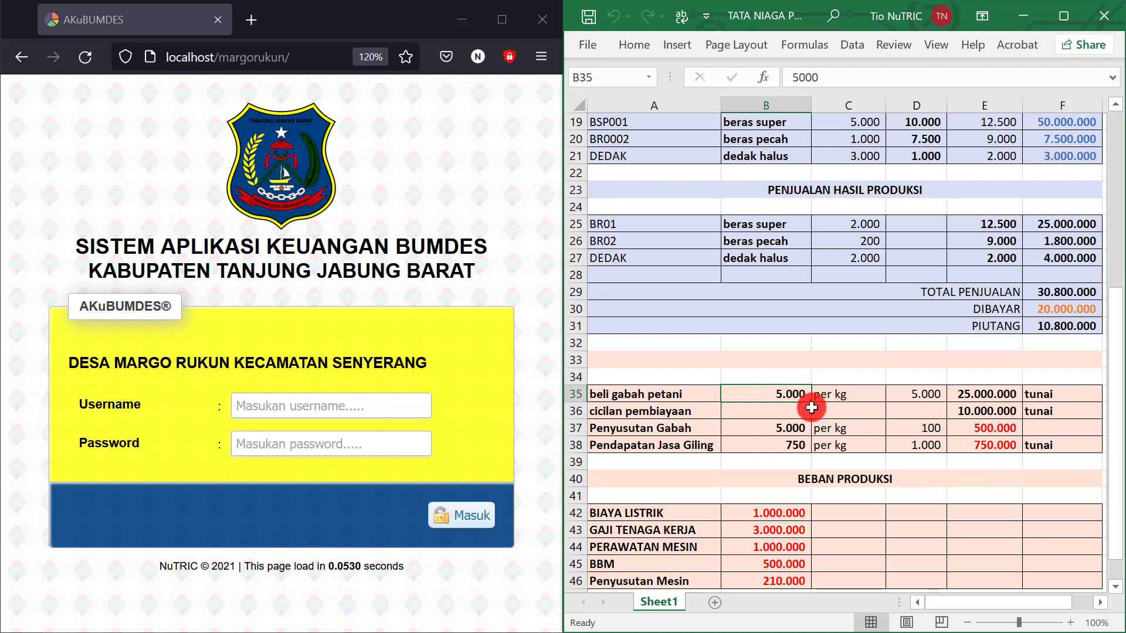
left_click(670, 412)
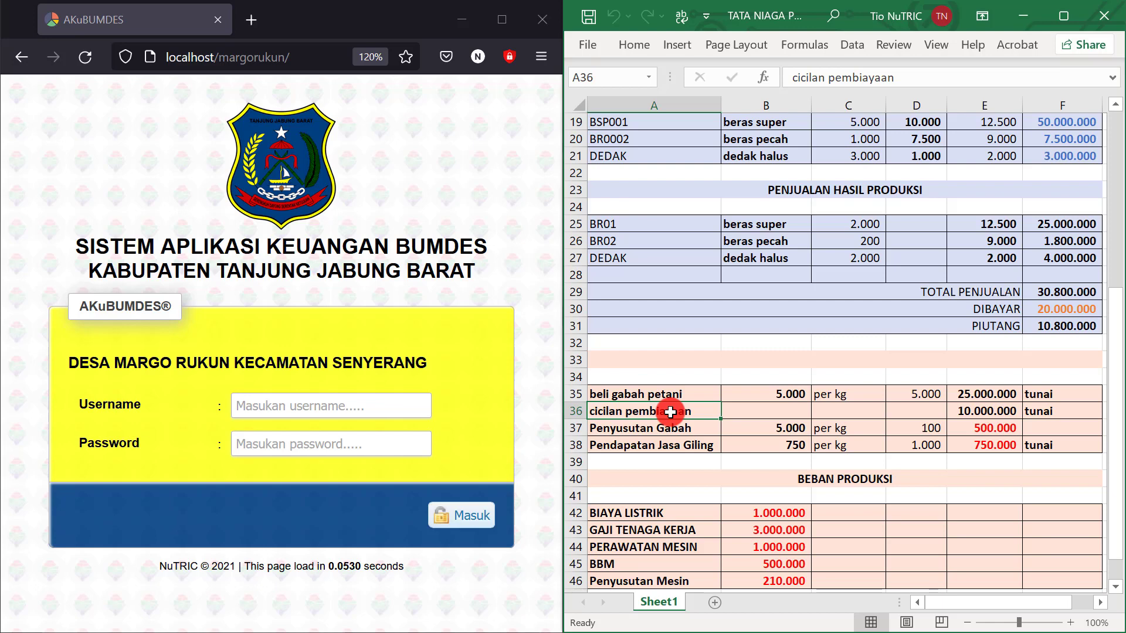
left_click(1001, 414)
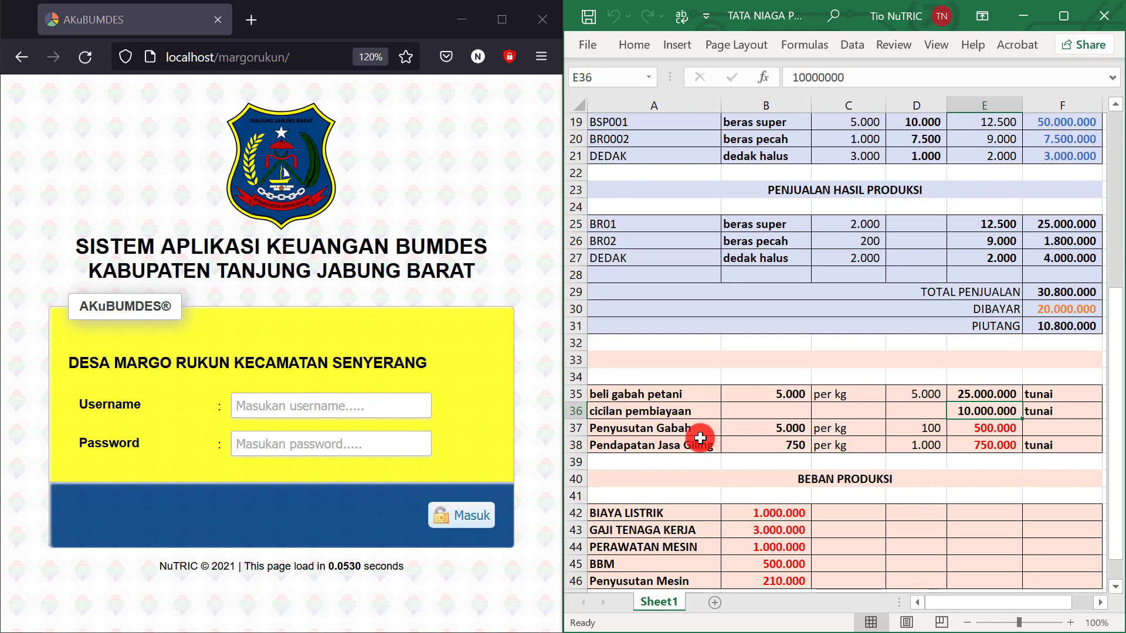
left_click(971, 414)
left_click(981, 394)
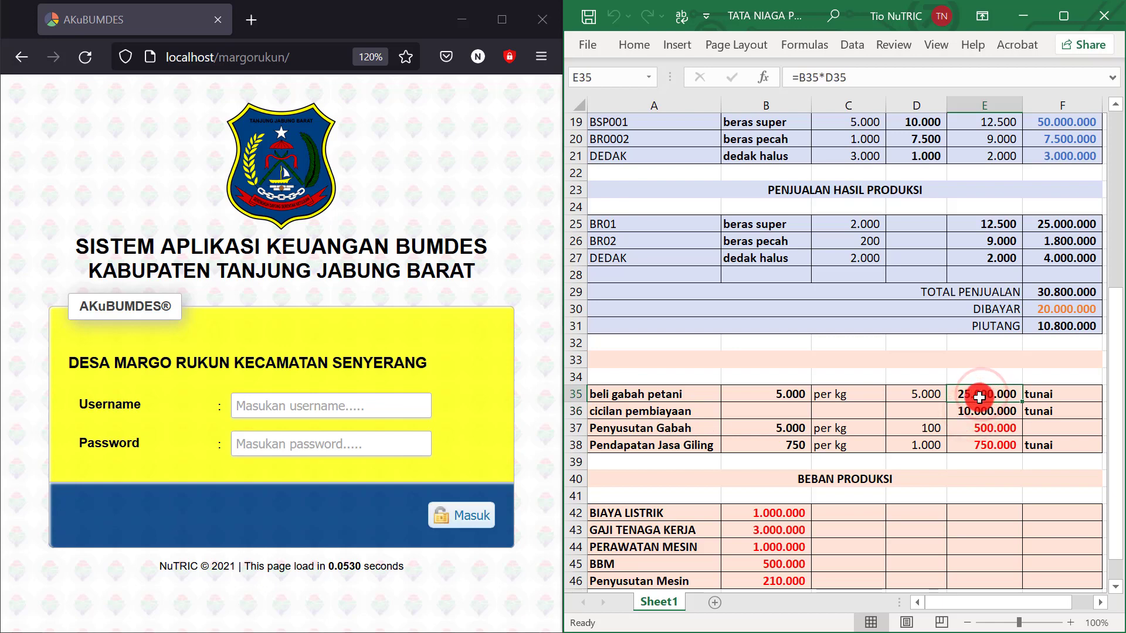
left_click(685, 432)
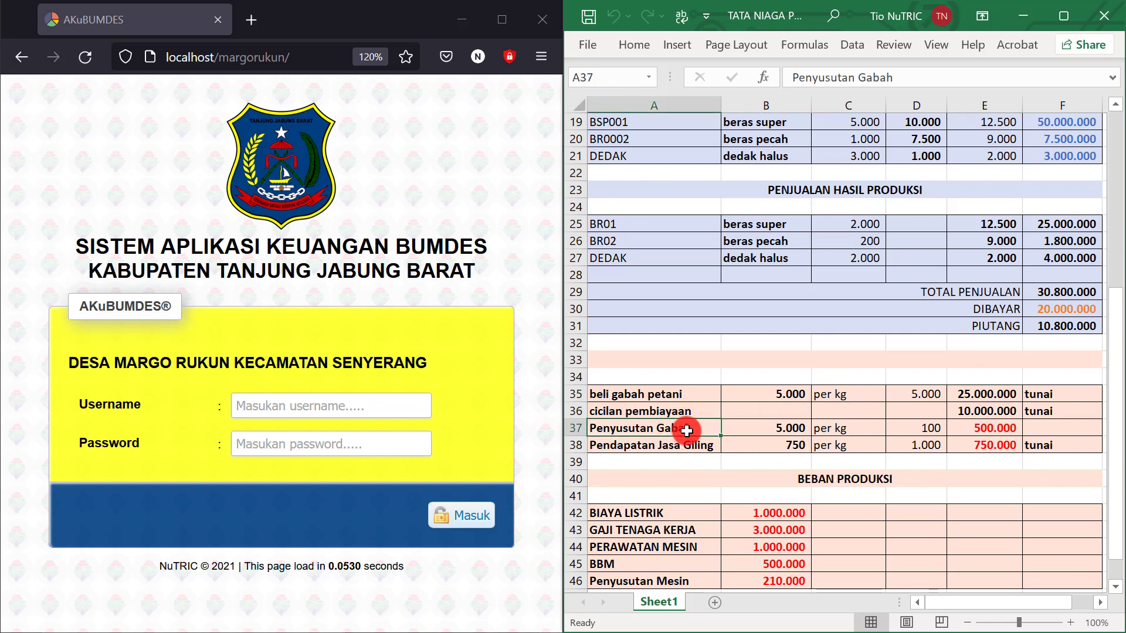
left_click(790, 428)
left_click(999, 429)
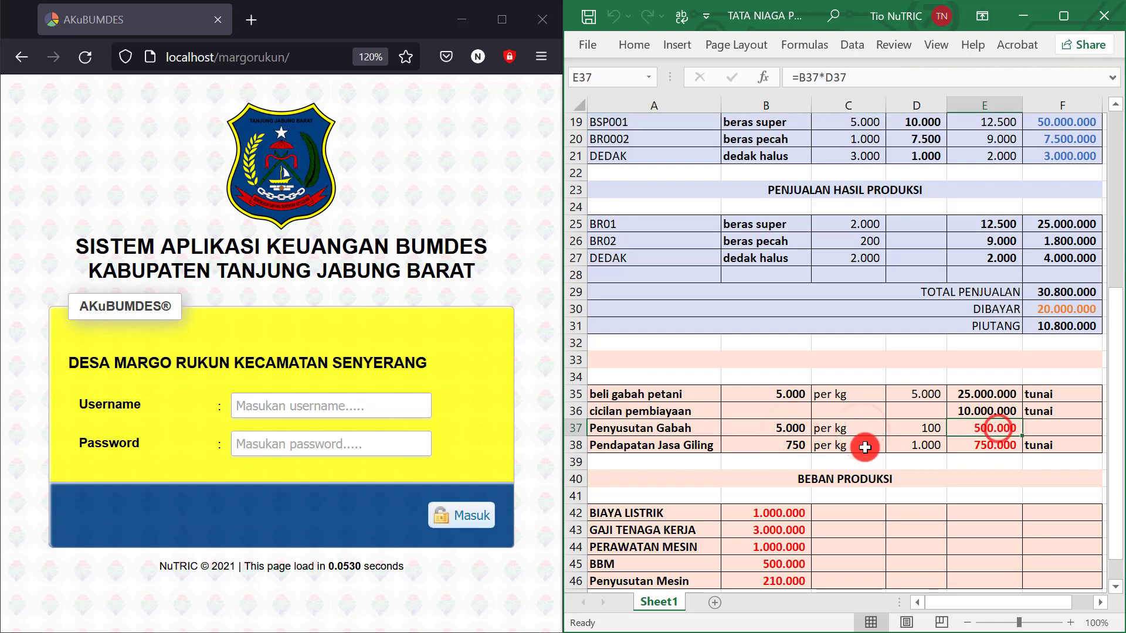
Verify the Pendapatan Jasa Giling row: fee 750 per kg for 1000 kg
left_click(683, 449)
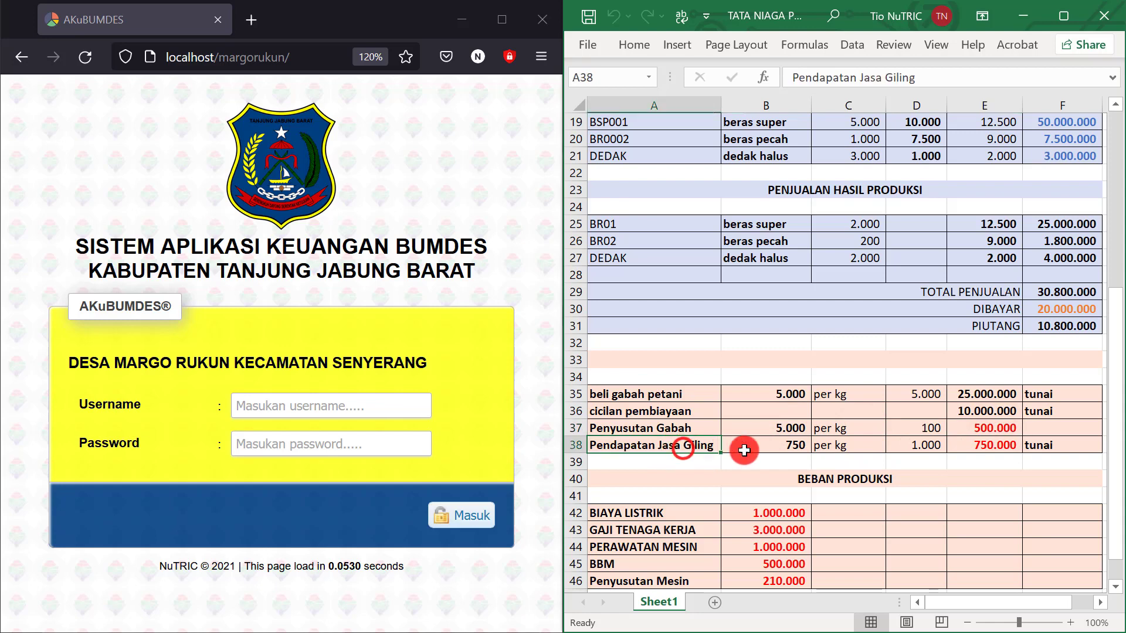
left_click(788, 445)
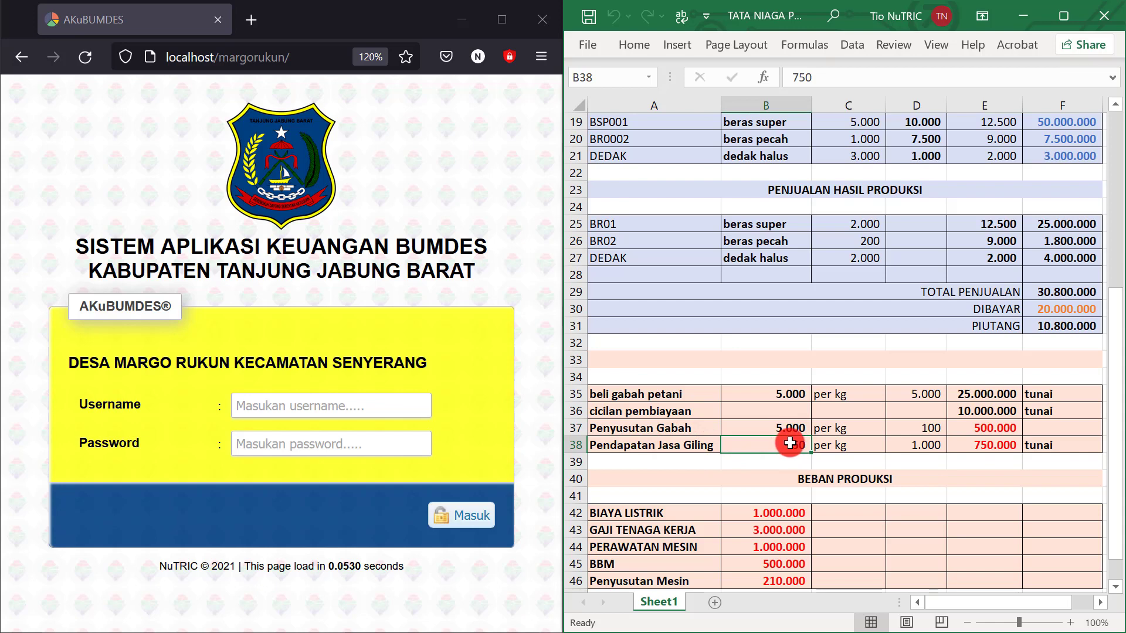
left_click(853, 448)
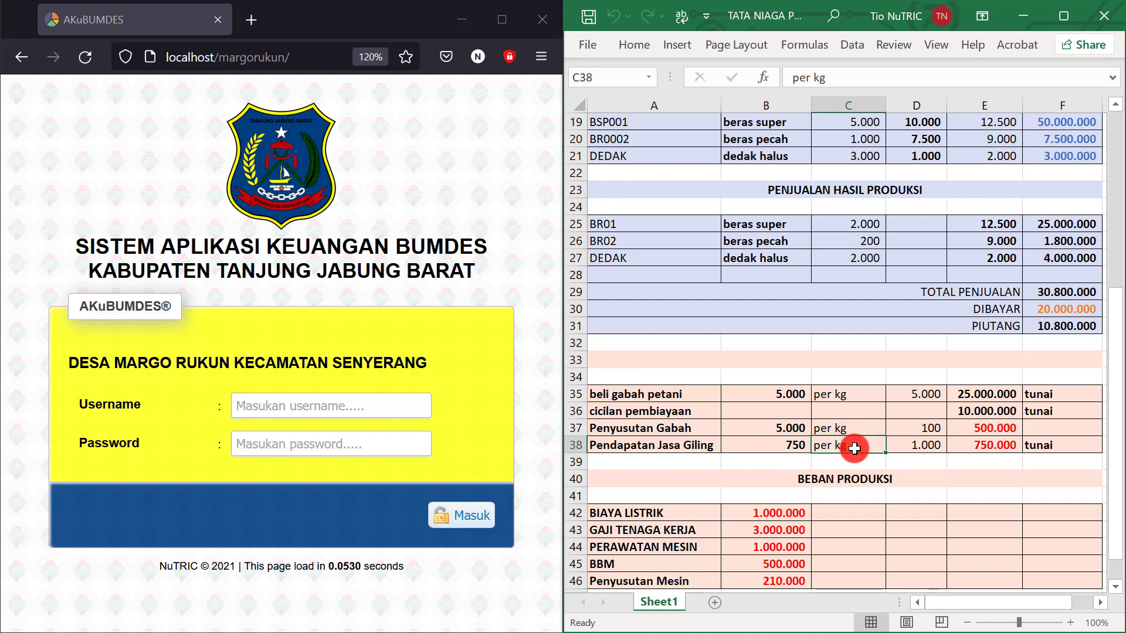
left_click(932, 462)
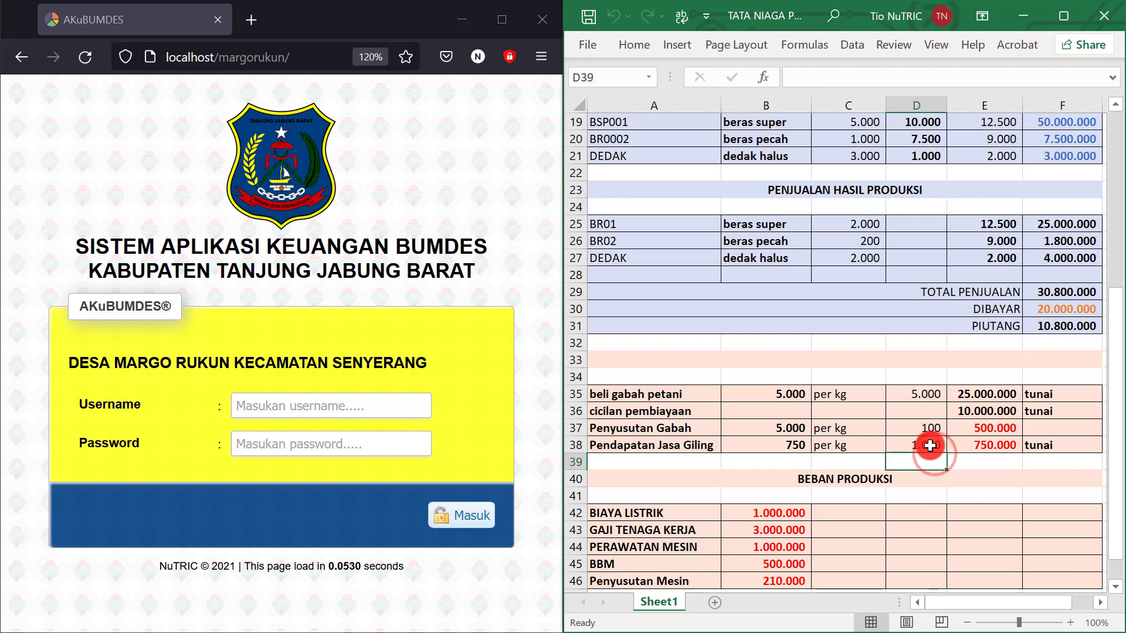
left_click(930, 445)
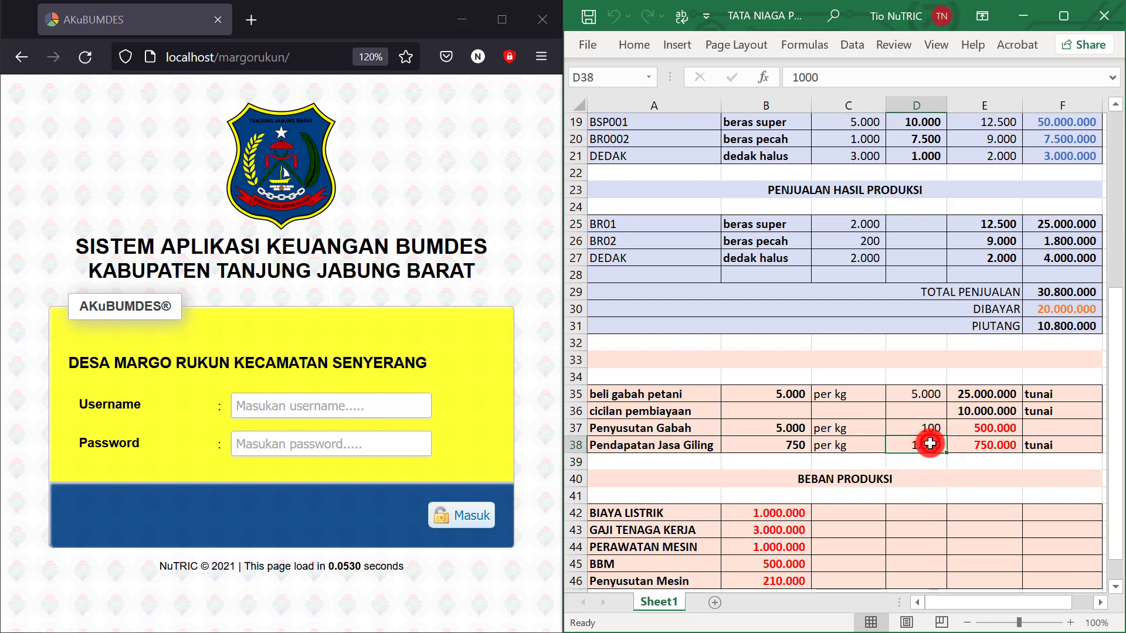
left_click(795, 451)
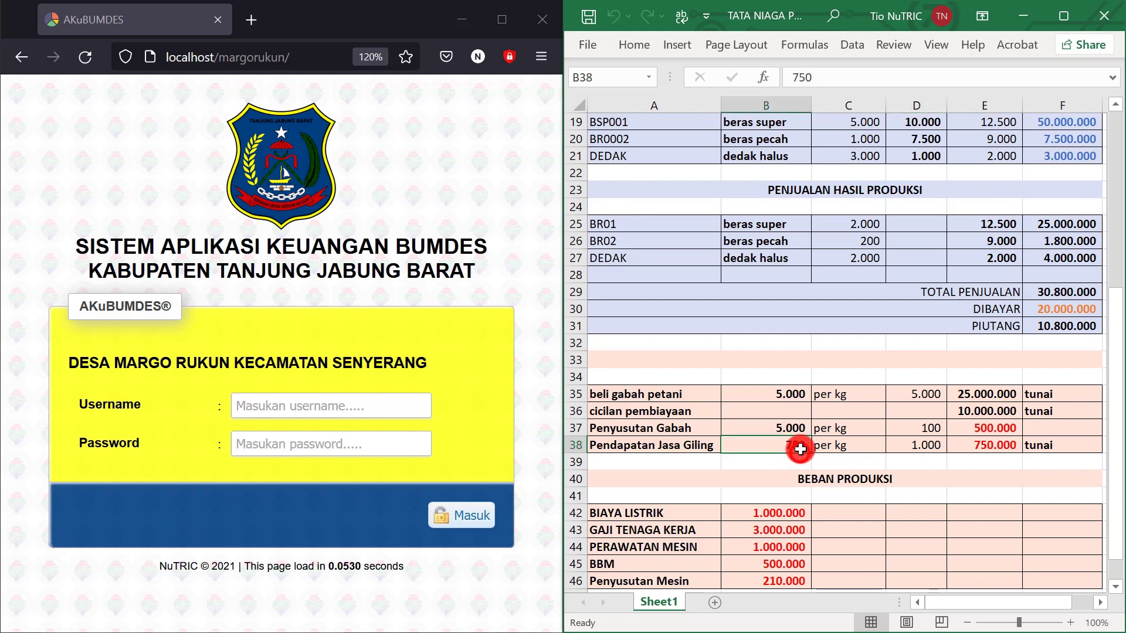
left_click(933, 449)
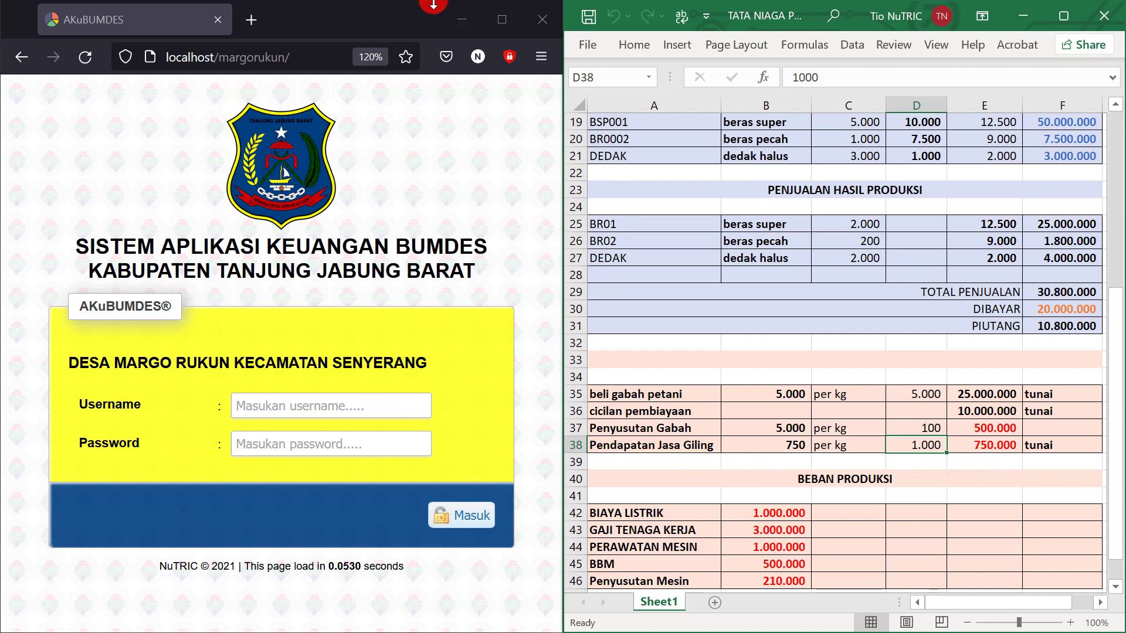
Select the listrik, gaji, perawatan mesin, BBM and penyusutan mesin expenses to see their total
scroll(789, 509, "down", 2)
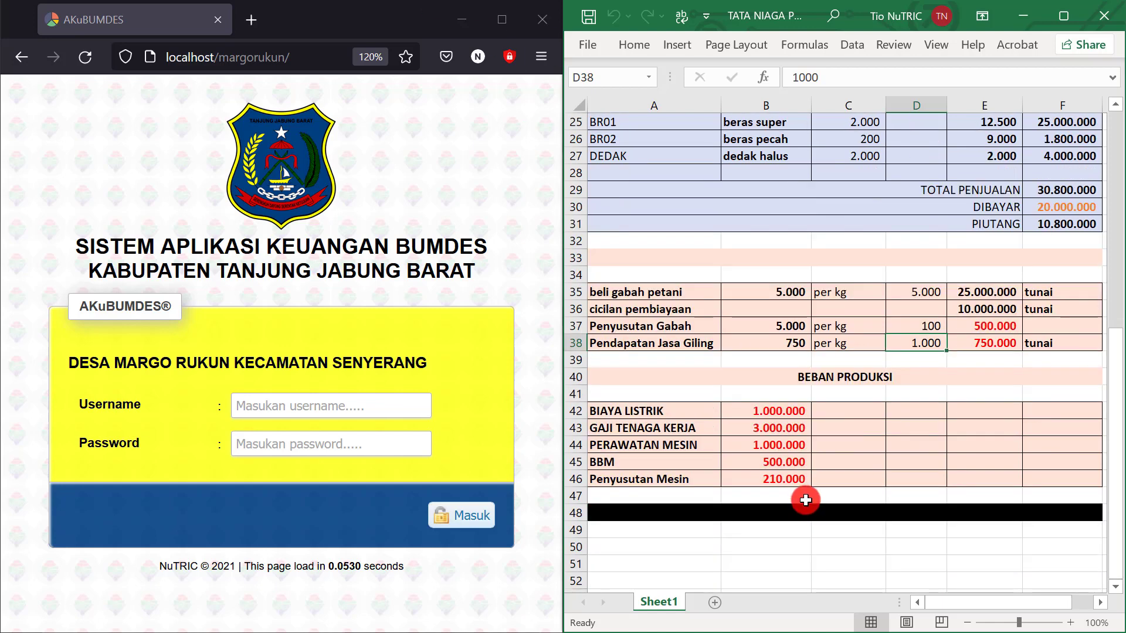
left_click(647, 413)
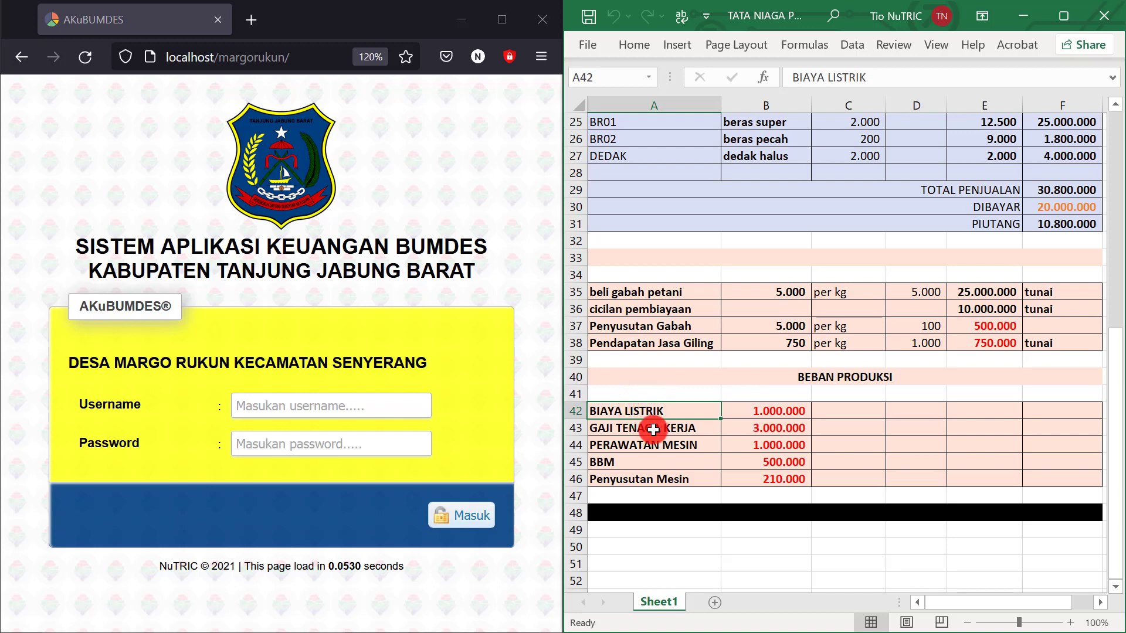
left_click(653, 430)
left_click(658, 445)
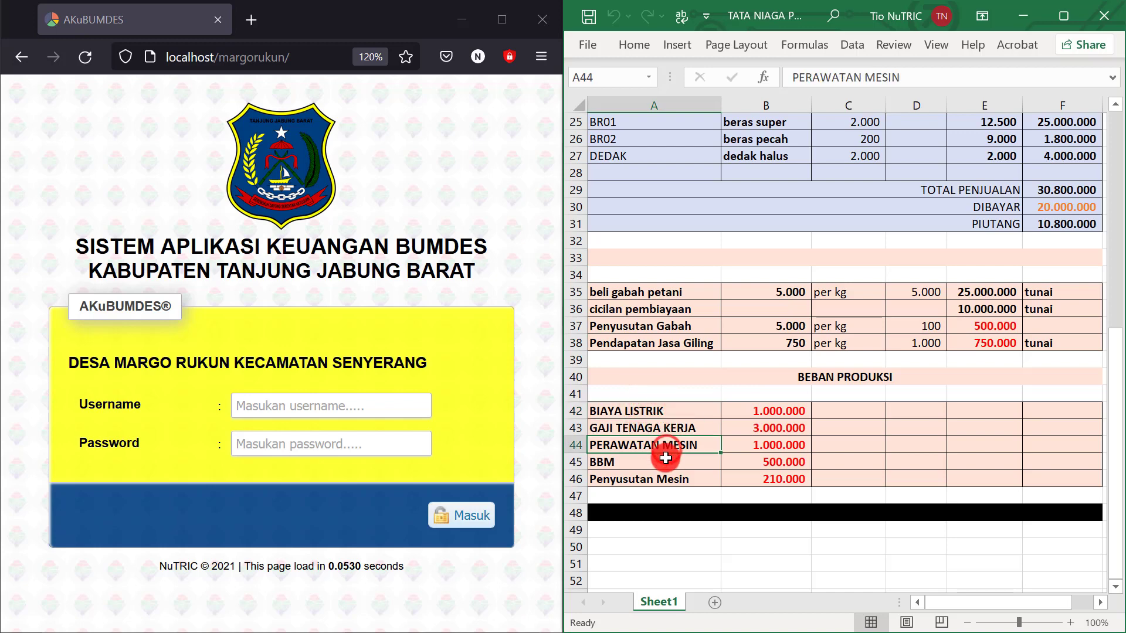
left_click(660, 461)
left_click(662, 481)
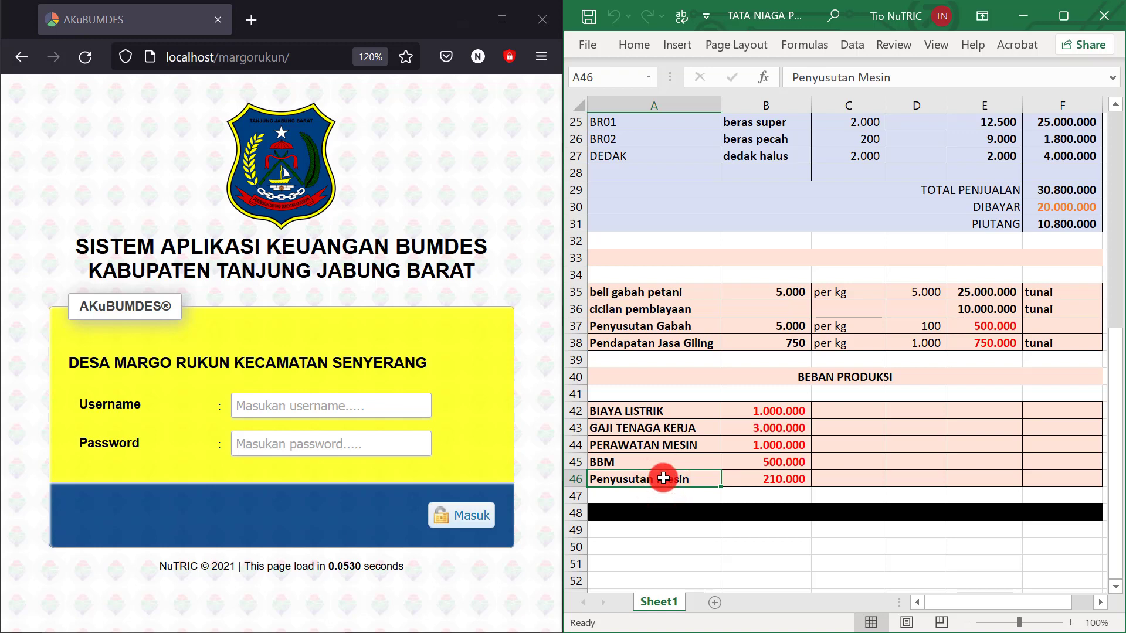
left_click_drag(649, 410, 766, 455)
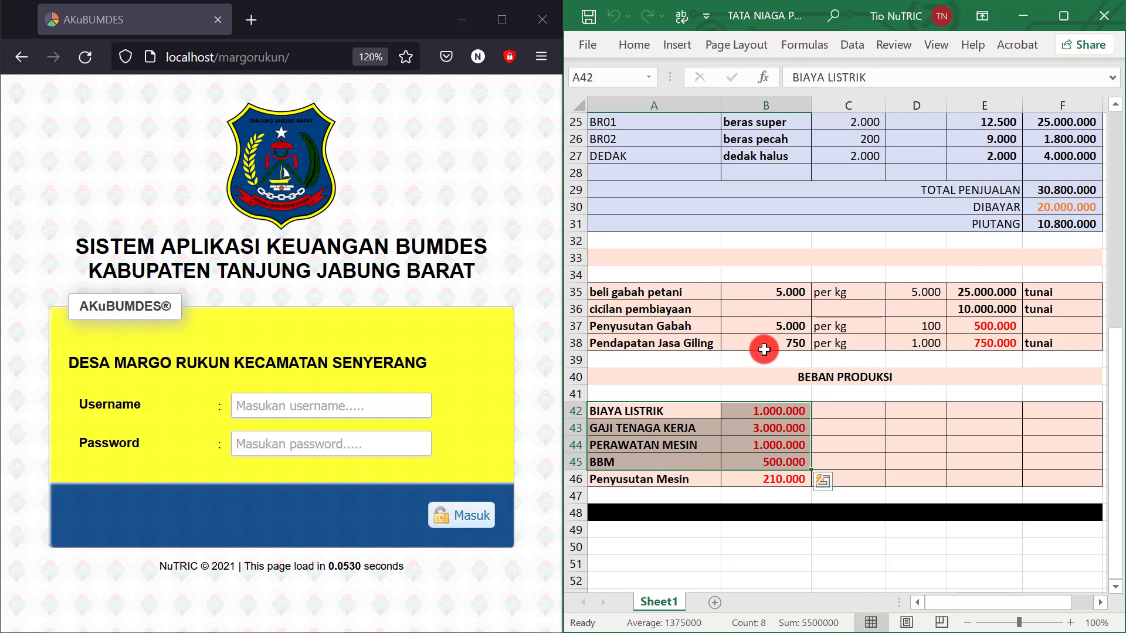
scroll(757, 328, "up", 8)
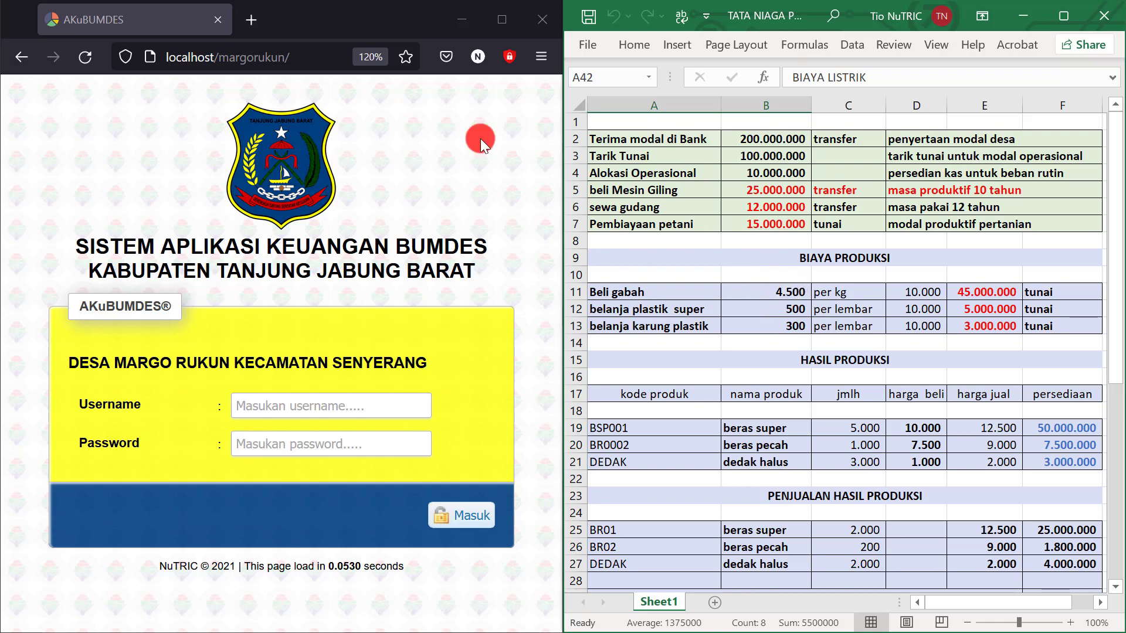
Log in to AKuBUMDES with the saved unit-manager credentials
left_click(501, 19)
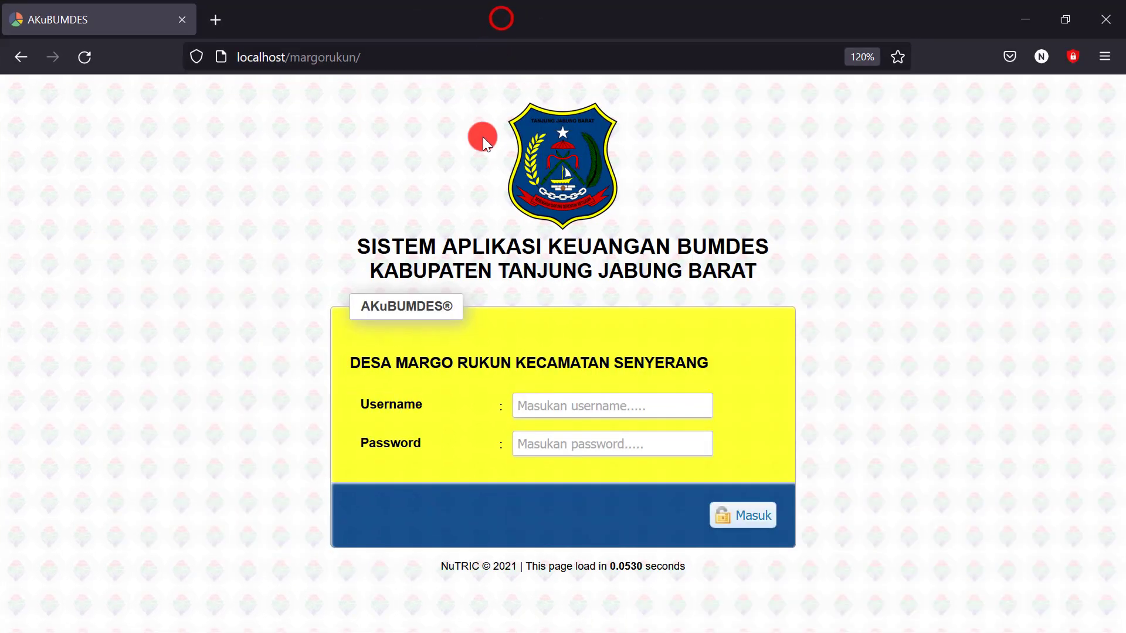
left_click(546, 403)
left_click(568, 196)
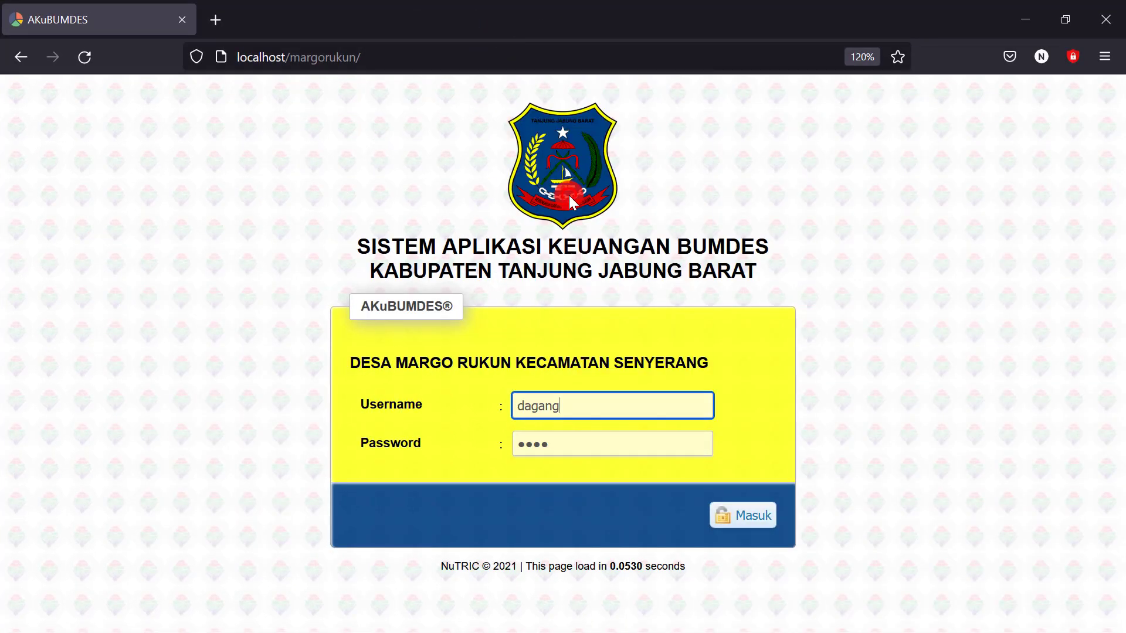
left_click(751, 516)
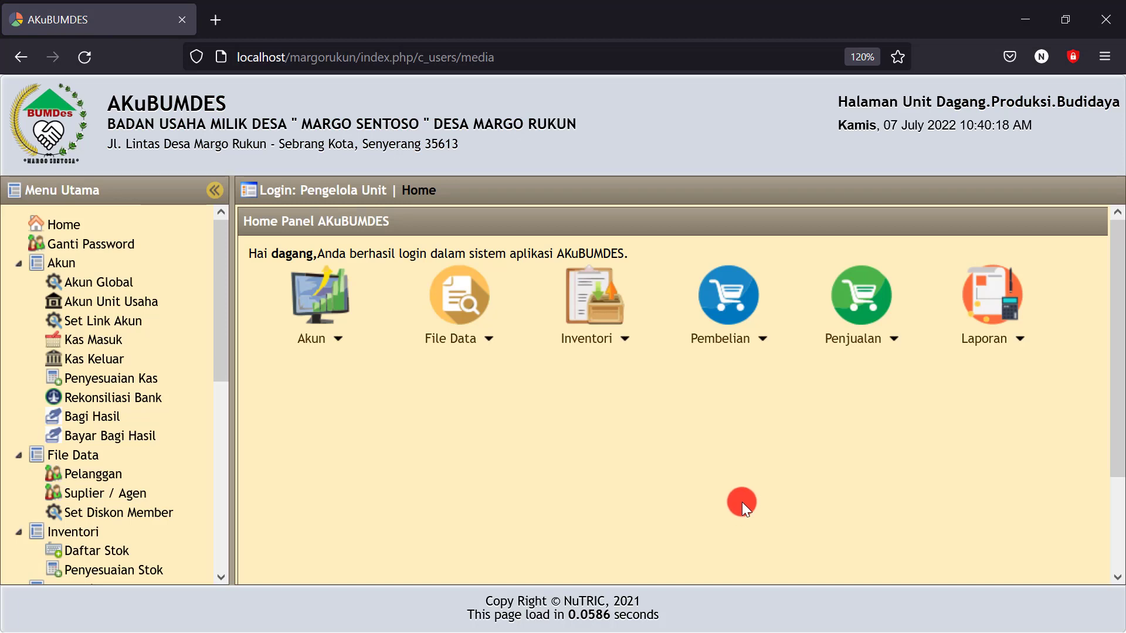
left_click(113, 345)
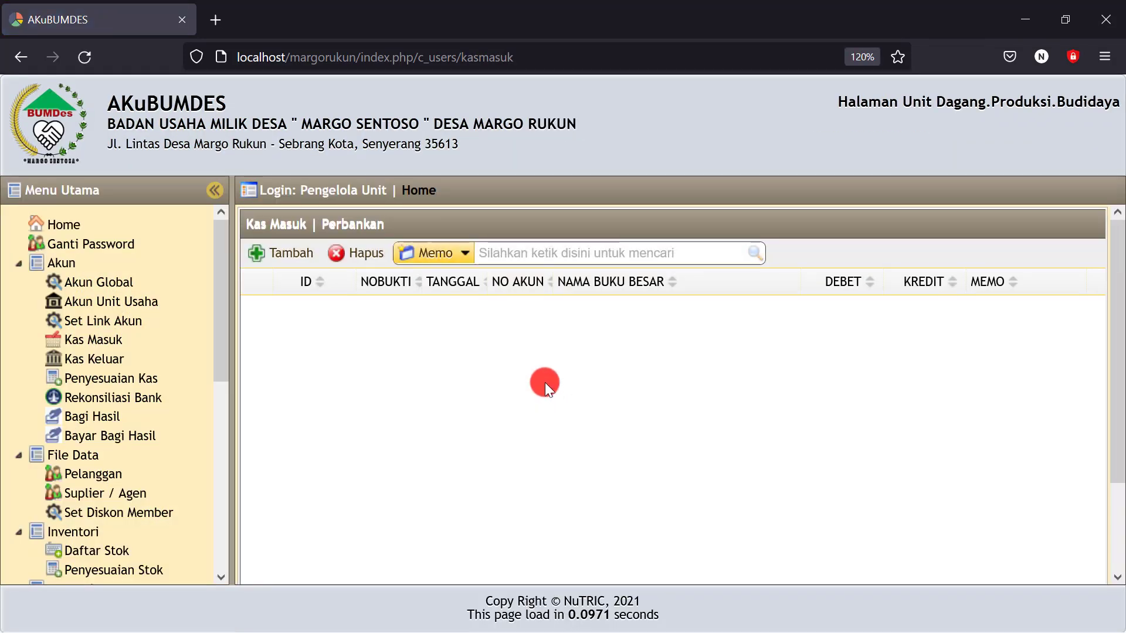
Start a new cash receipt dated 07-07-2022 into bank account 112101 Kas di Bank Apa
left_click(282, 252)
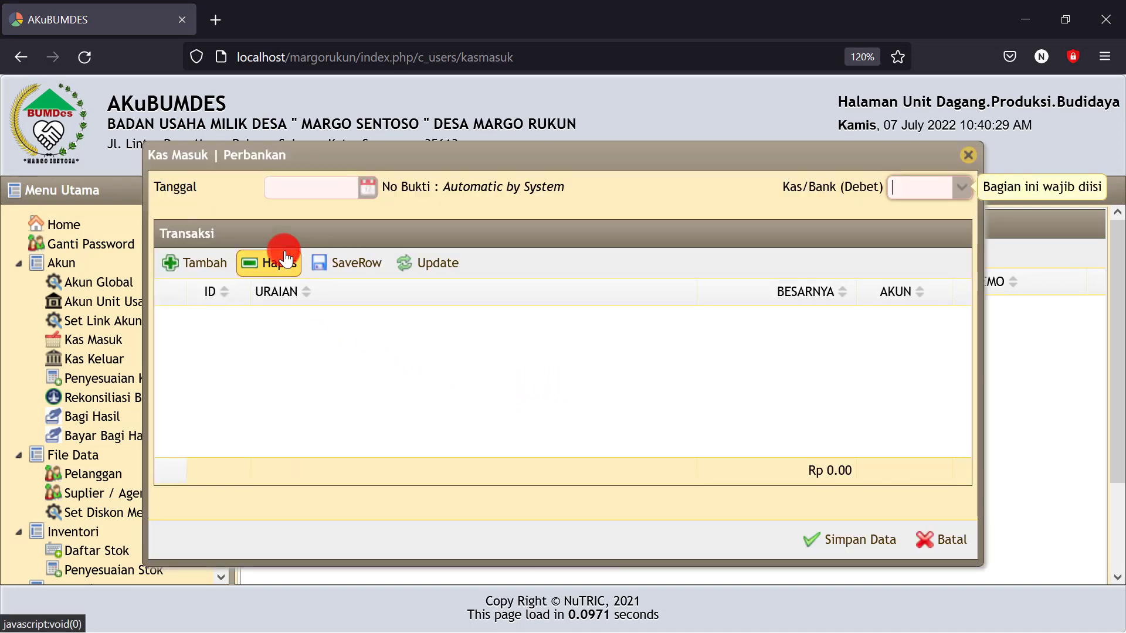
left_click(368, 186)
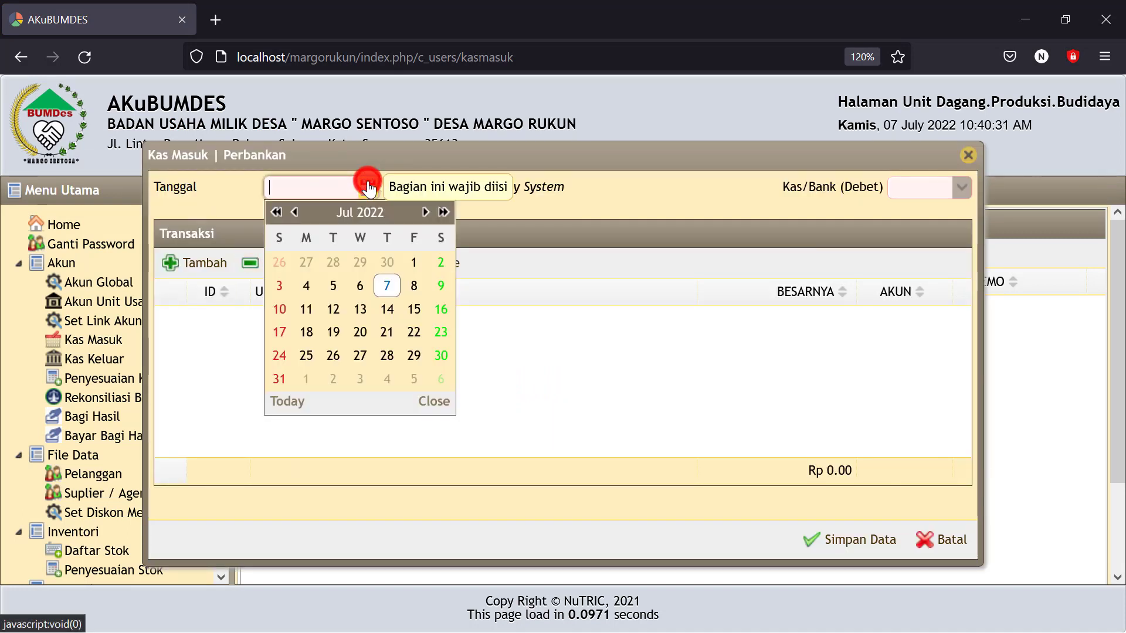
left_click(387, 293)
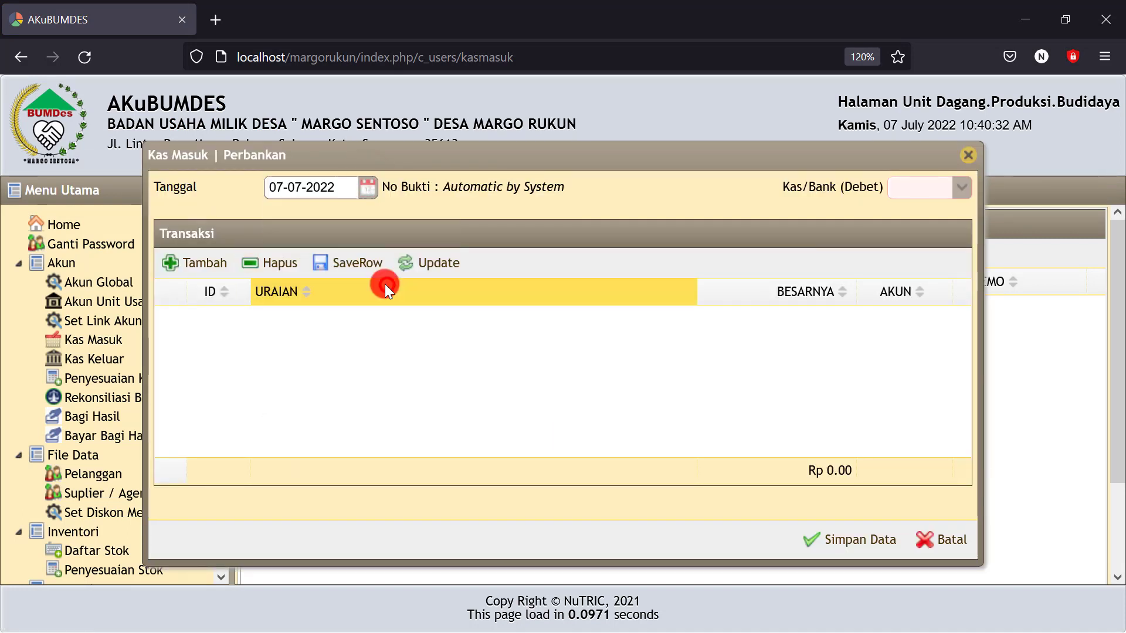
left_click(961, 189)
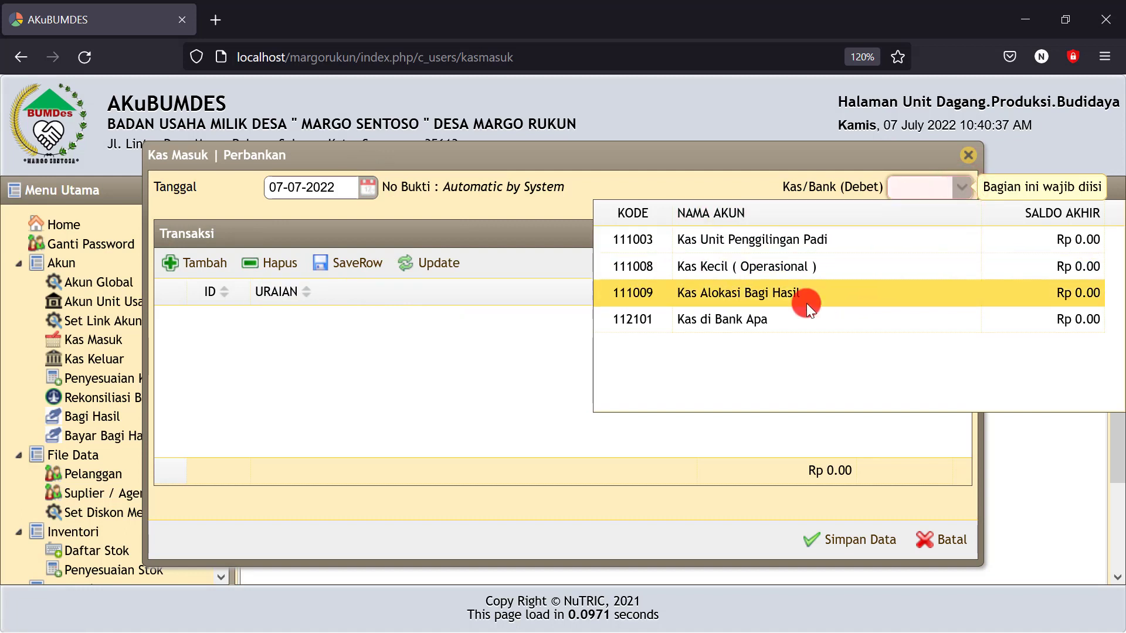
left_click(730, 321)
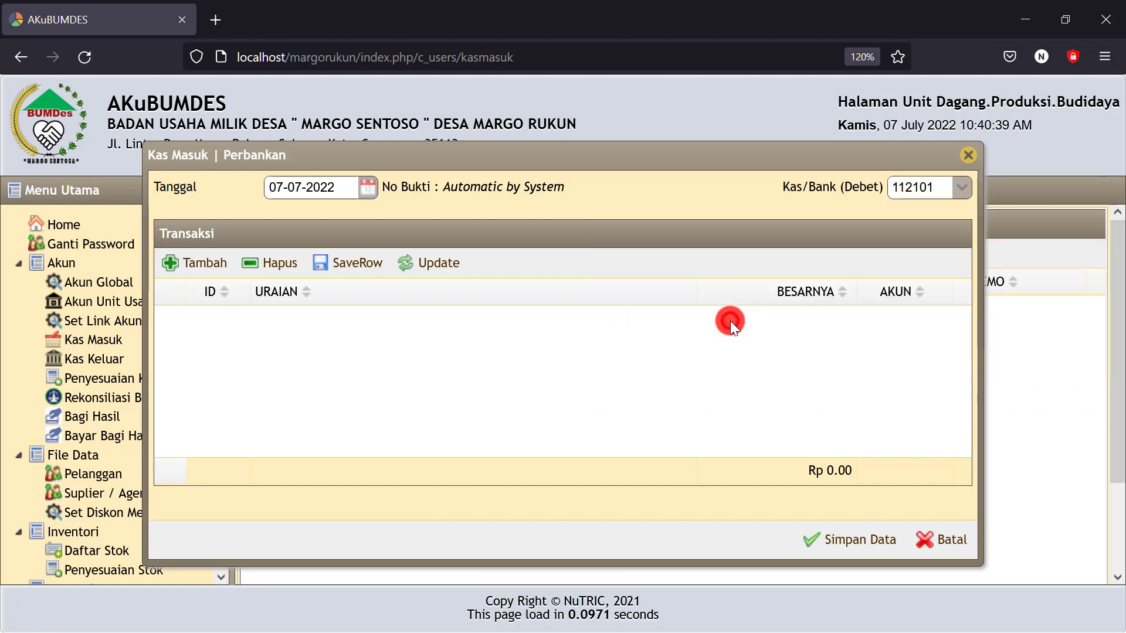
Add a Modal Unit Penggilingan Padi line, penyertaan modal desa, for 200.000.000 and save the receipt
left_click(204, 263)
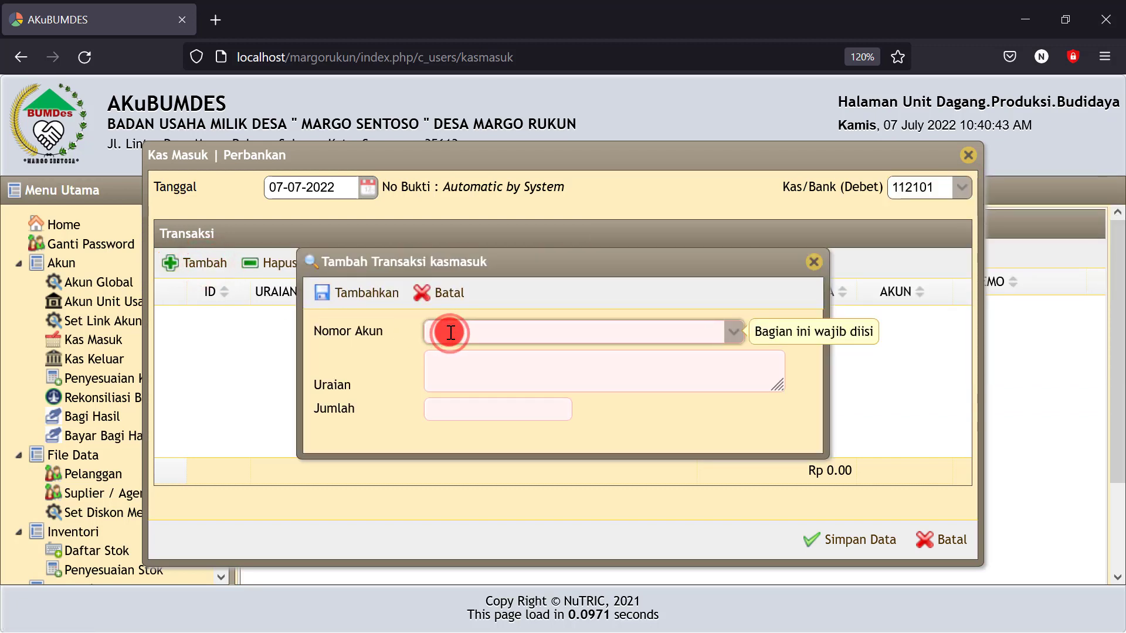
type("MODAL")
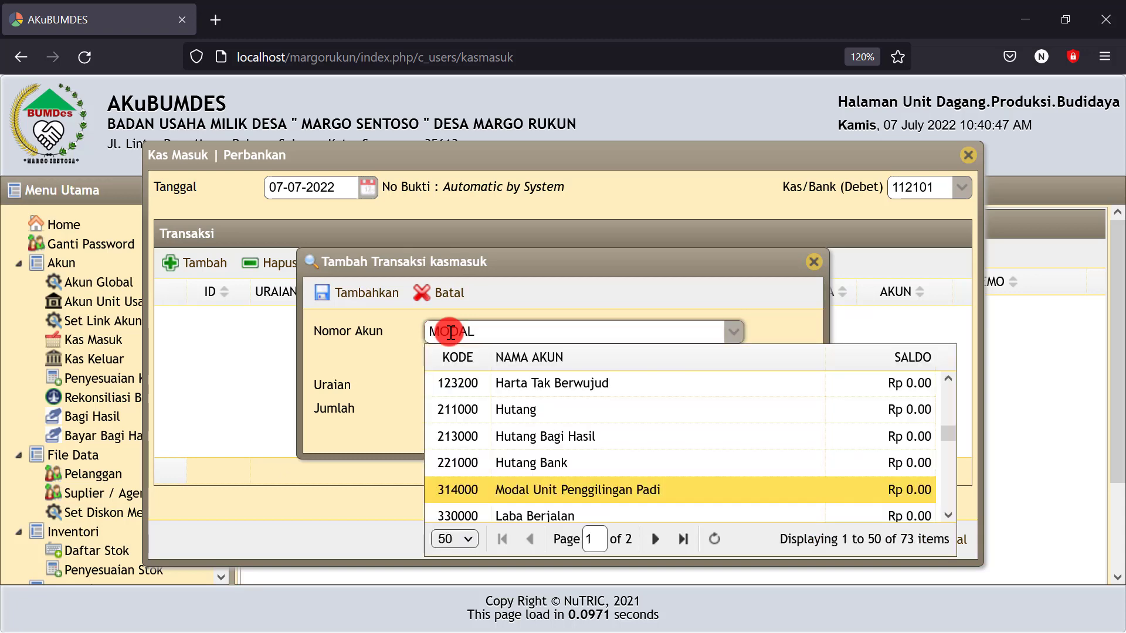
left_click(591, 491)
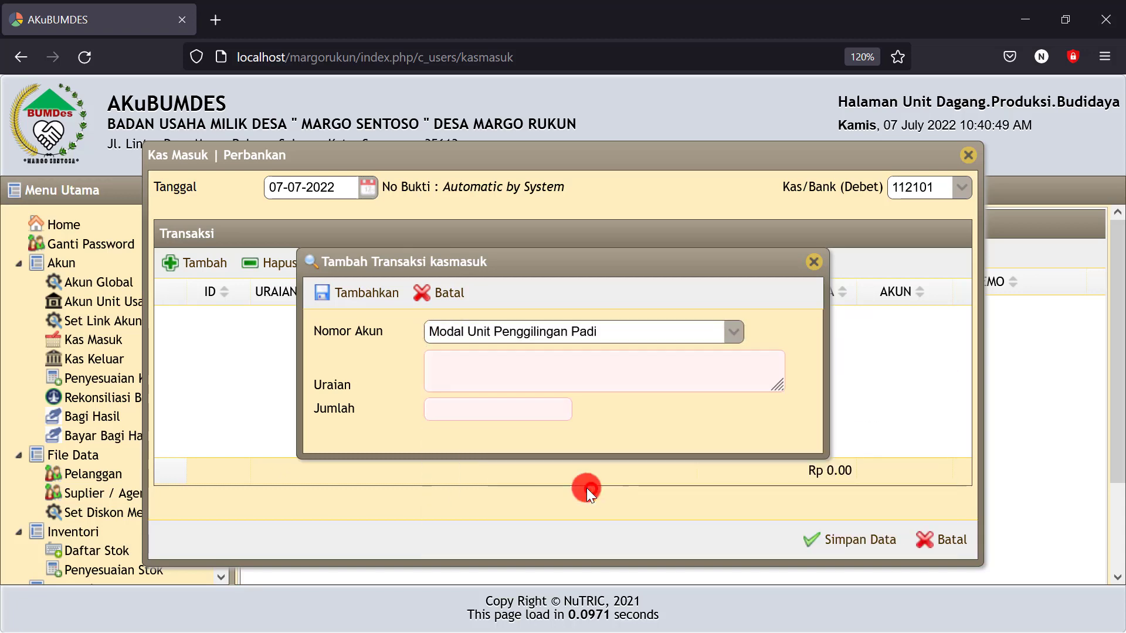
left_click(478, 366)
type("penyertaan modal desa")
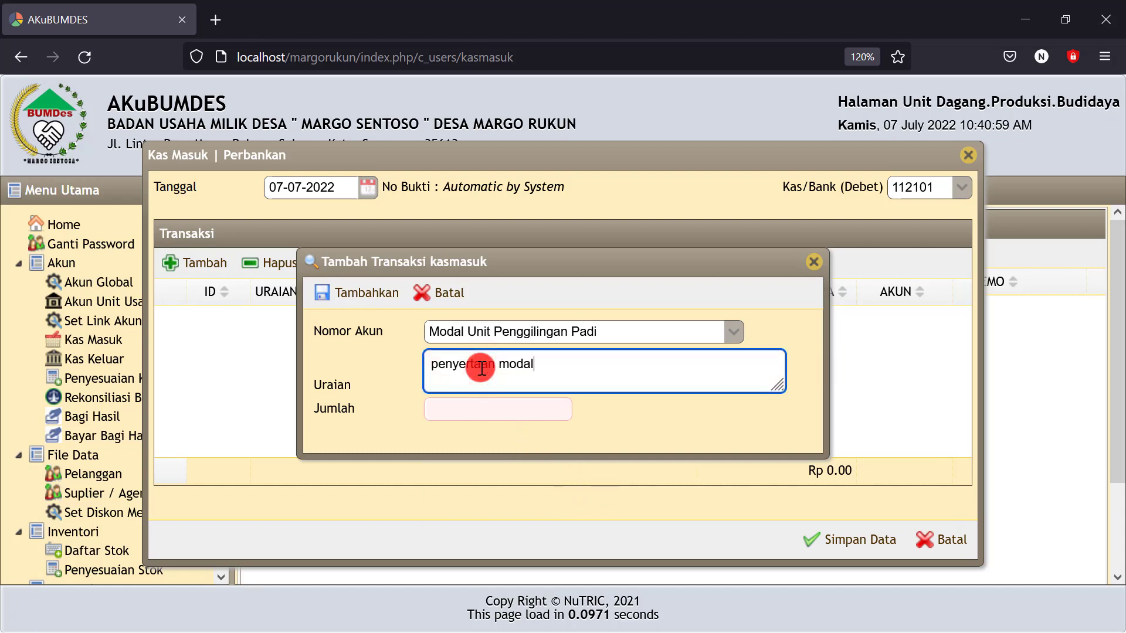
left_click(477, 408)
type("200.0")
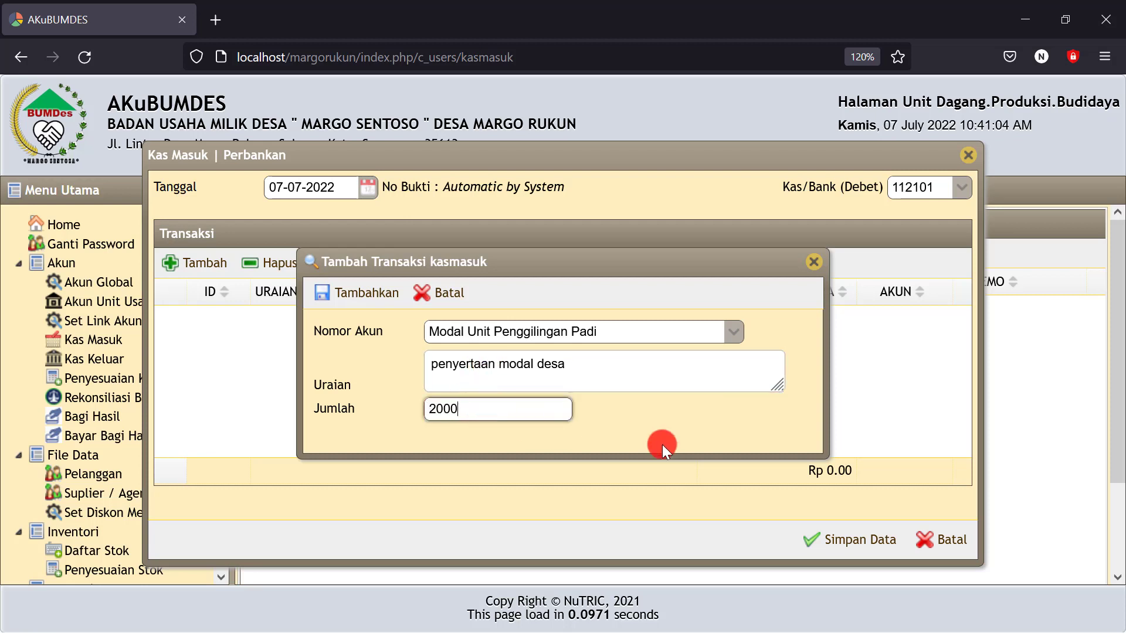
type("00.000")
left_click(671, 435)
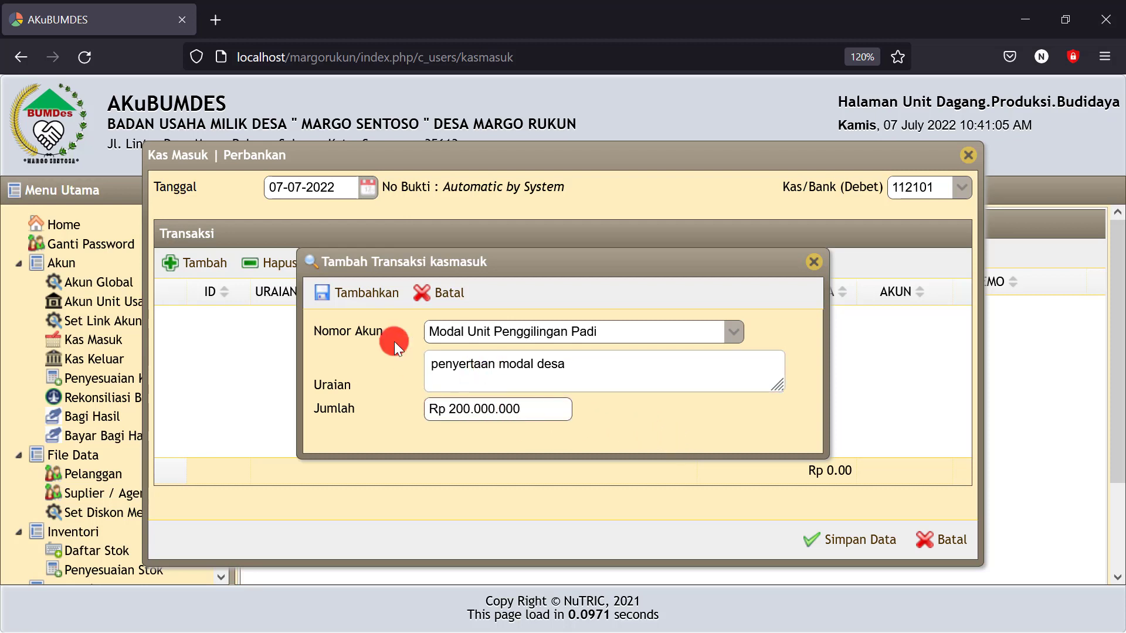
left_click(381, 311)
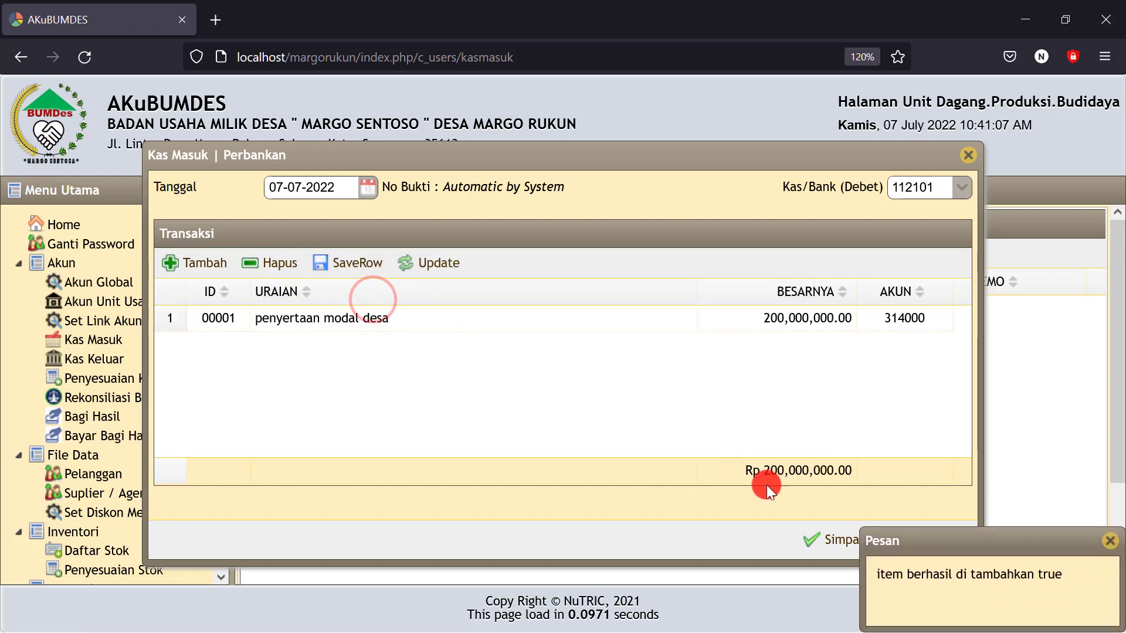
left_click(826, 550)
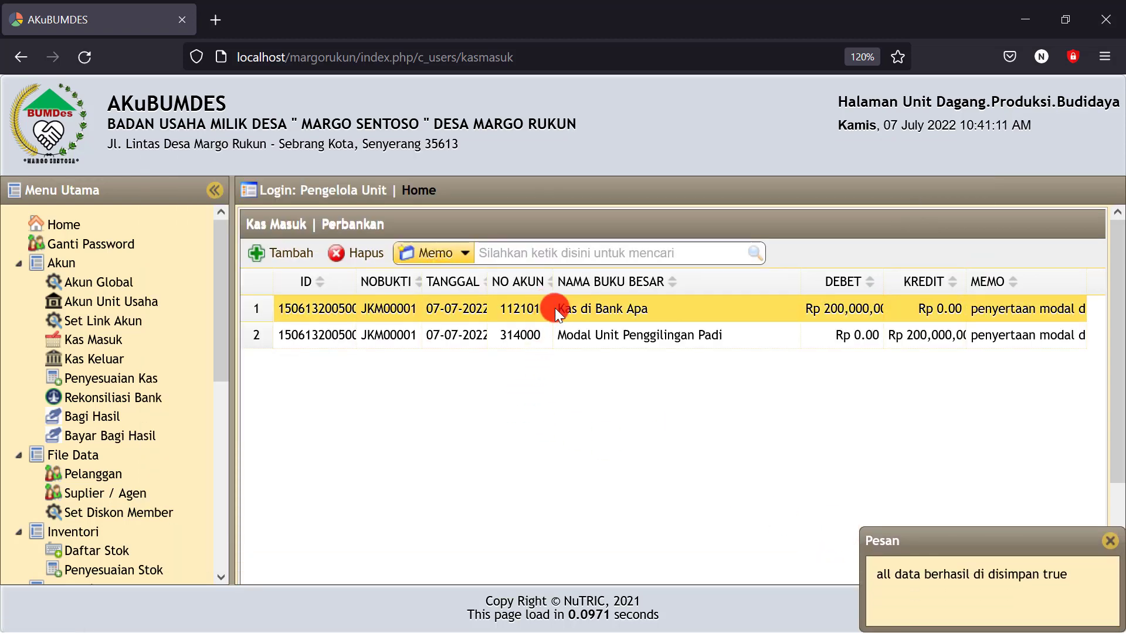
left_click_drag(557, 309, 663, 304)
left_click(595, 371)
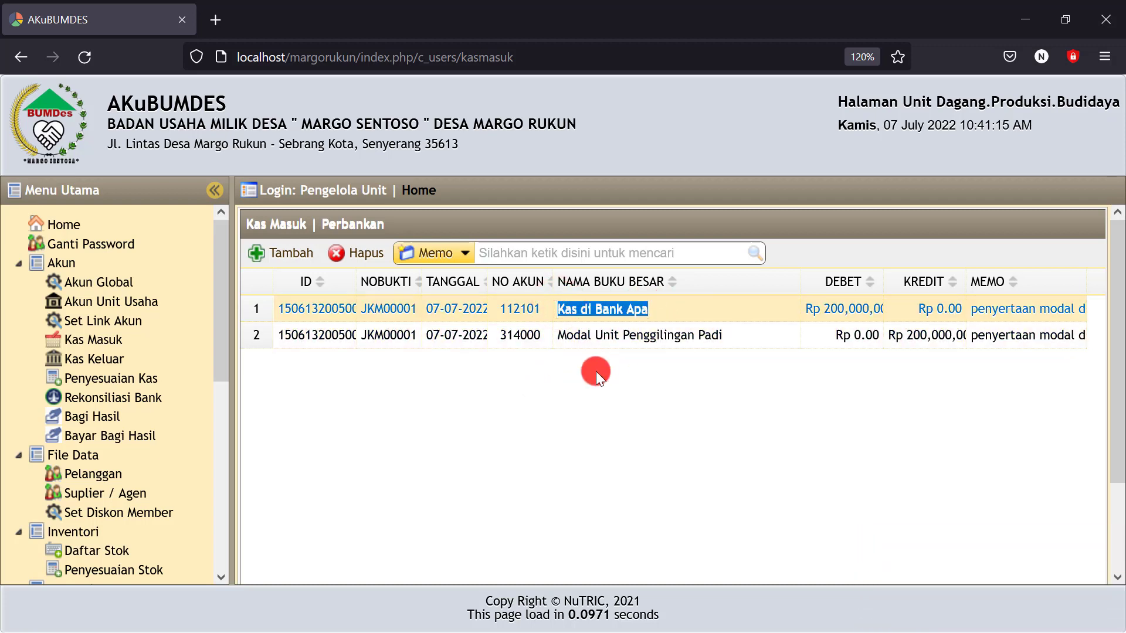
left_click(560, 336)
left_click_drag(560, 337, 737, 333)
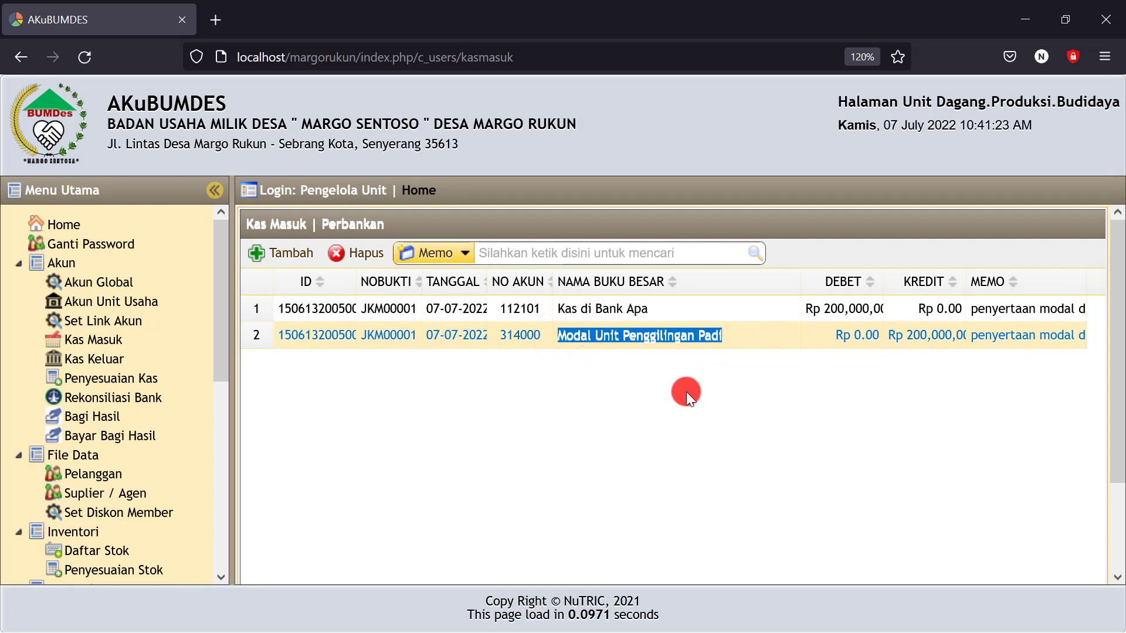
left_click(611, 377)
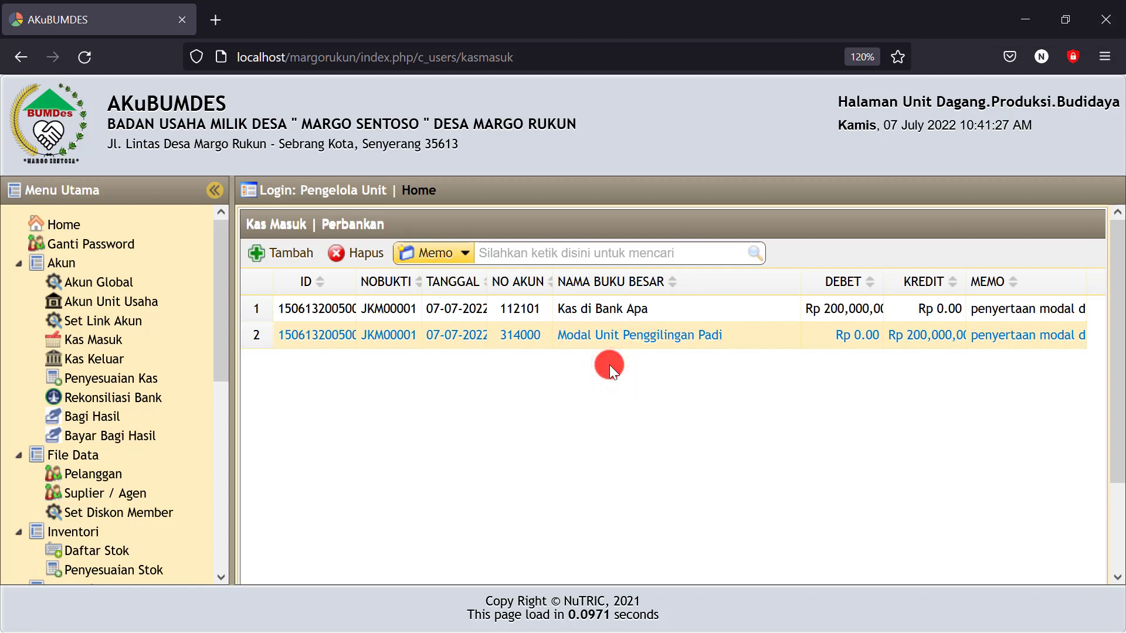
Start a new Kas Keluar entry dated 07-07-2022 crediting bank account 112101 Kas di Bank Apa
left_click(90, 363)
left_click(283, 252)
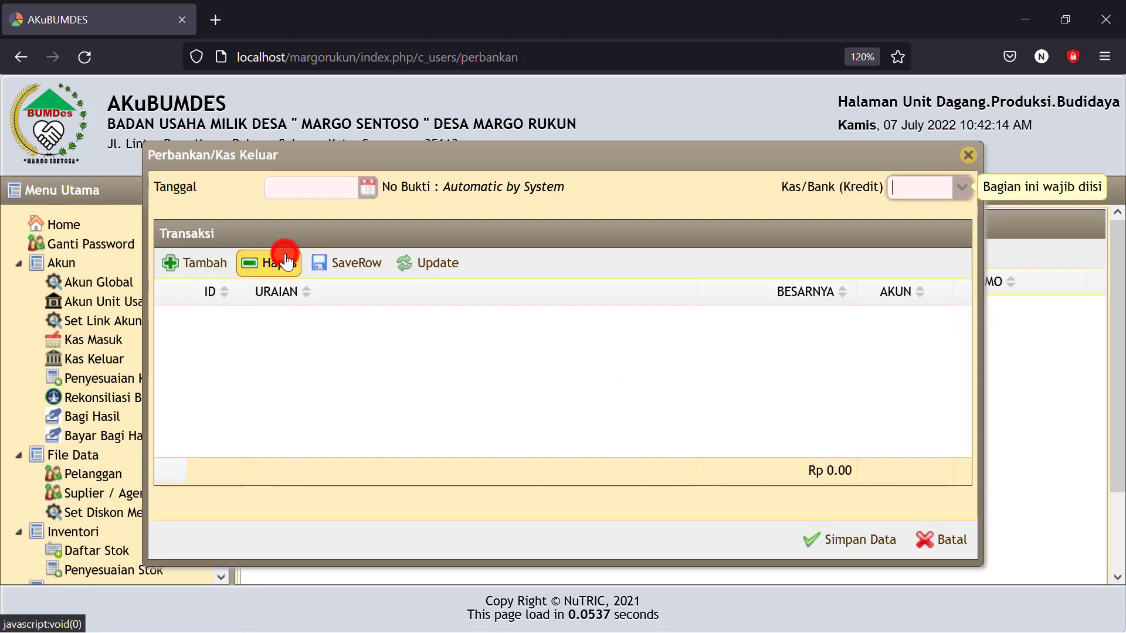
left_click(356, 198)
left_click(387, 287)
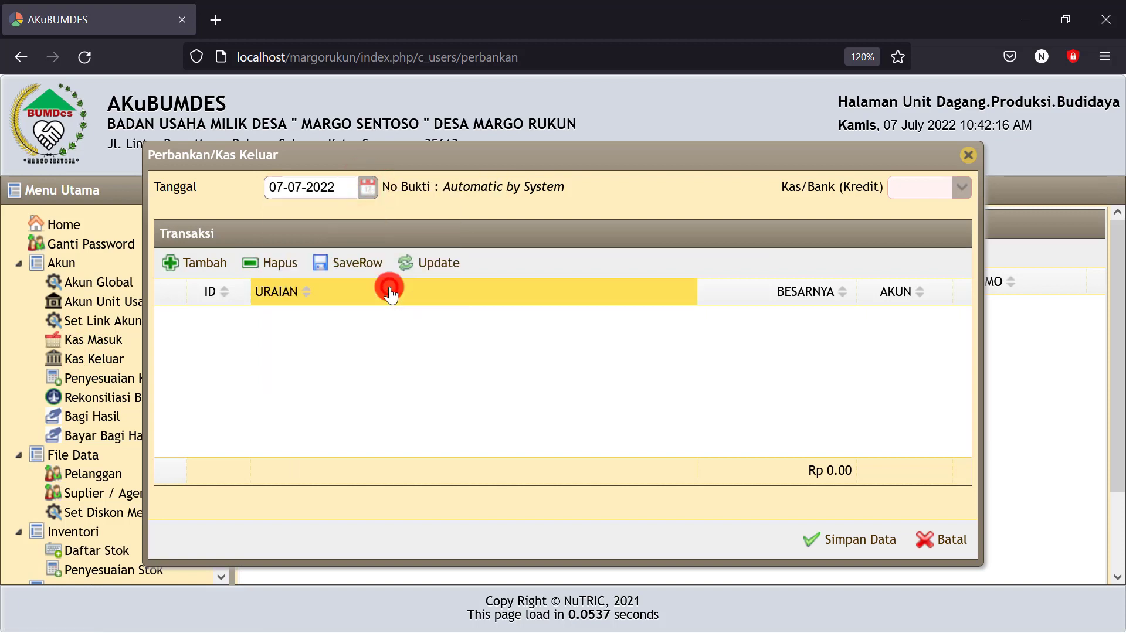
left_click(961, 186)
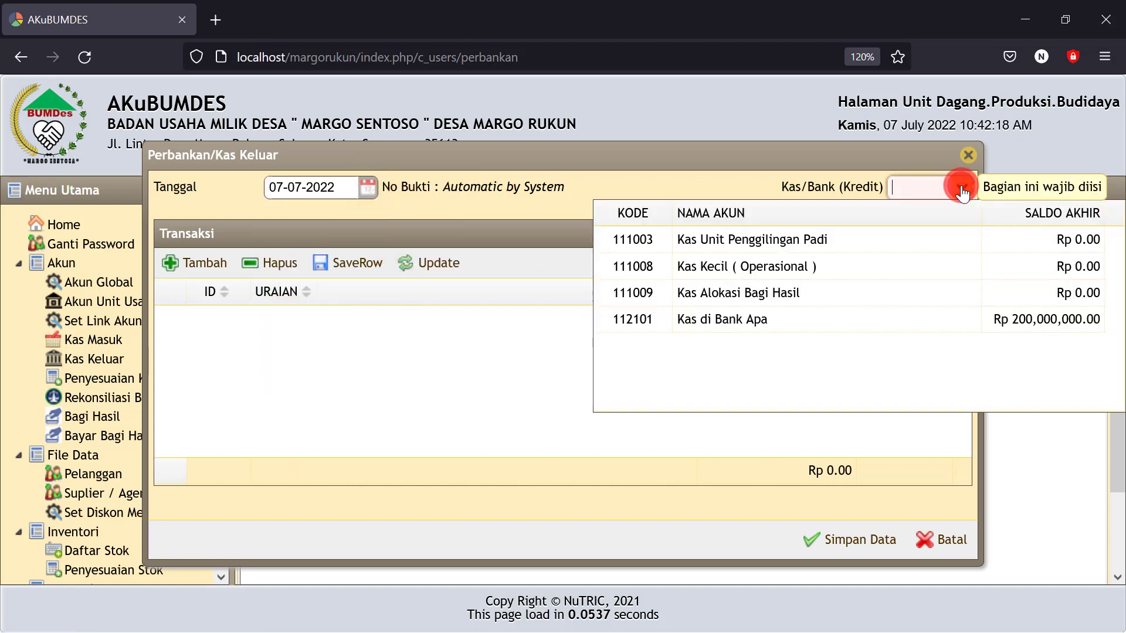
left_click(749, 321)
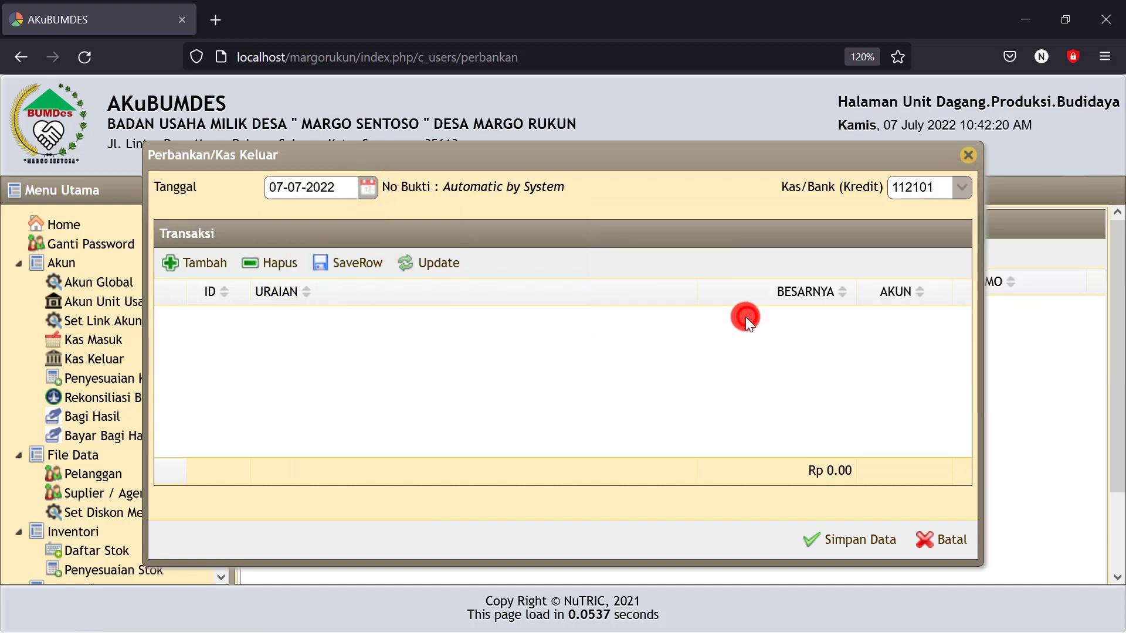
Add a Kas Unit Penggilingan Padi line 'Tarik tunai' of 100.000.000, save it, and open Neraca
left_click(199, 267)
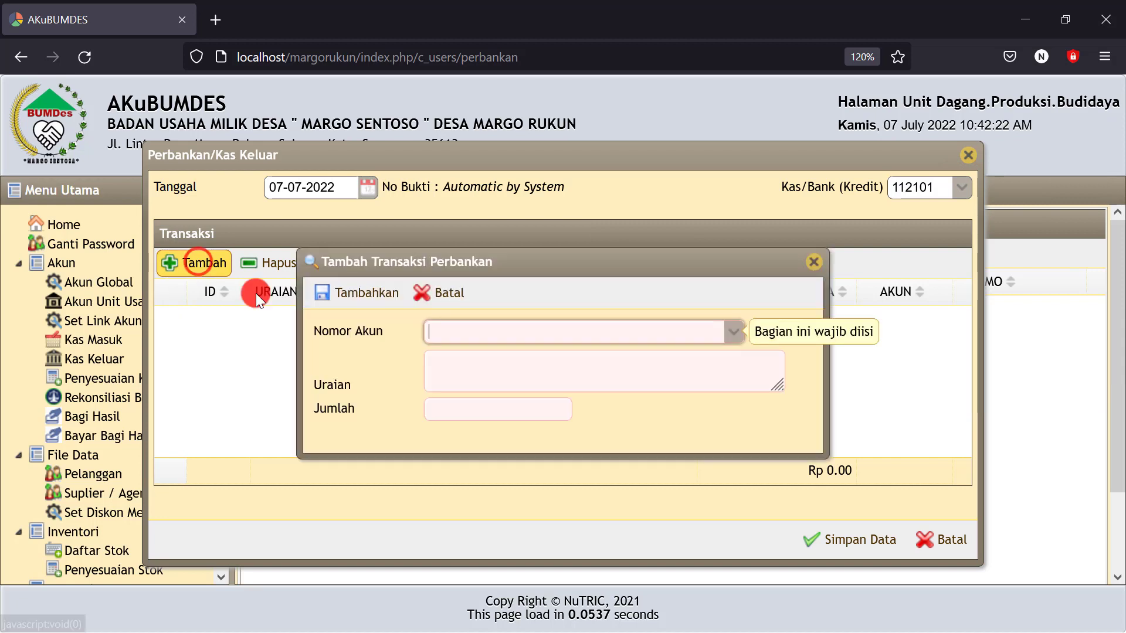
left_click(444, 331)
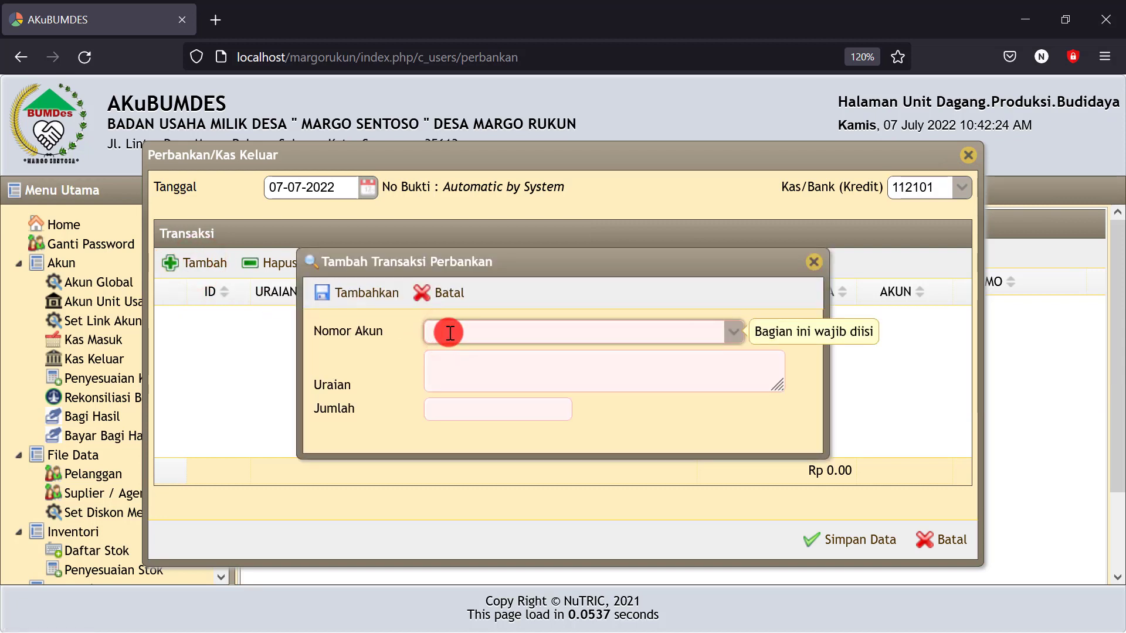
type("kas")
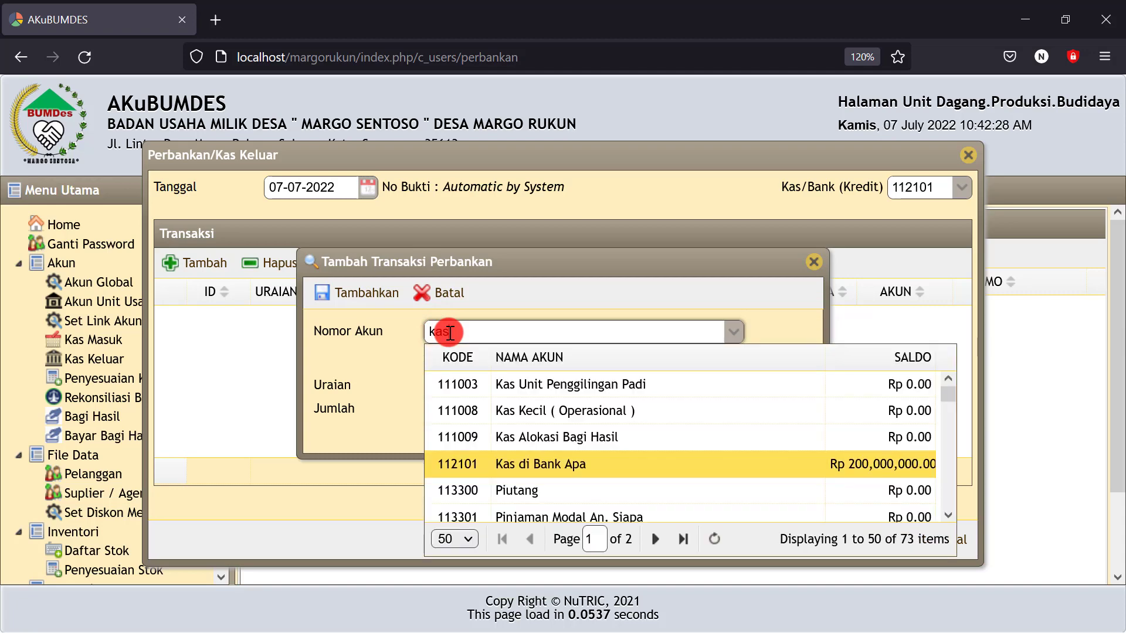
left_click(552, 385)
left_click(464, 381)
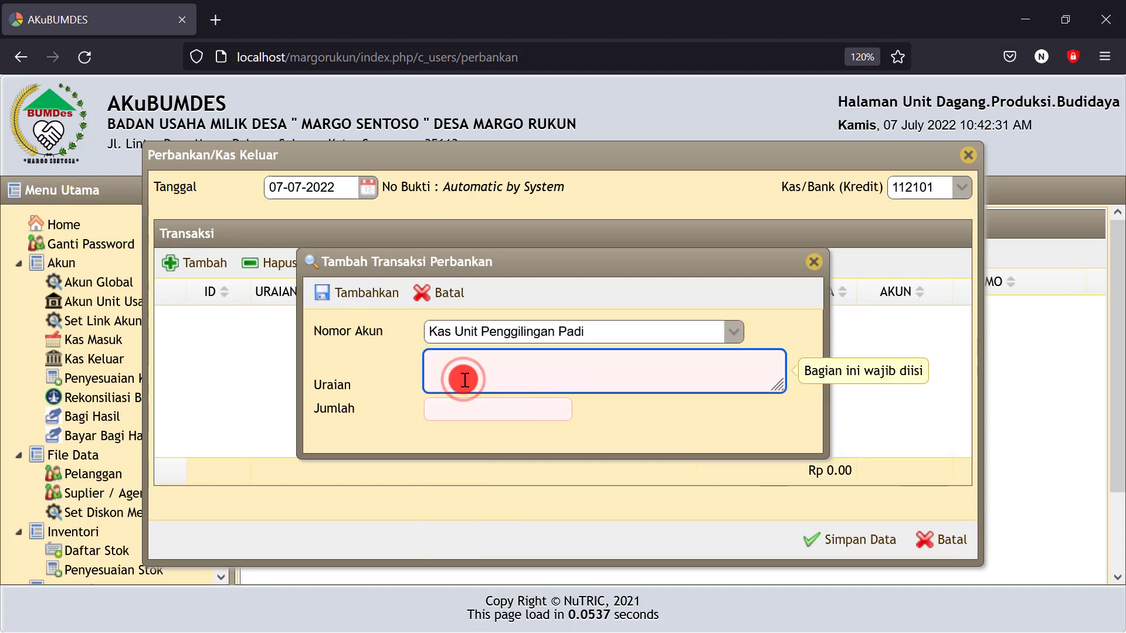
type("Tar")
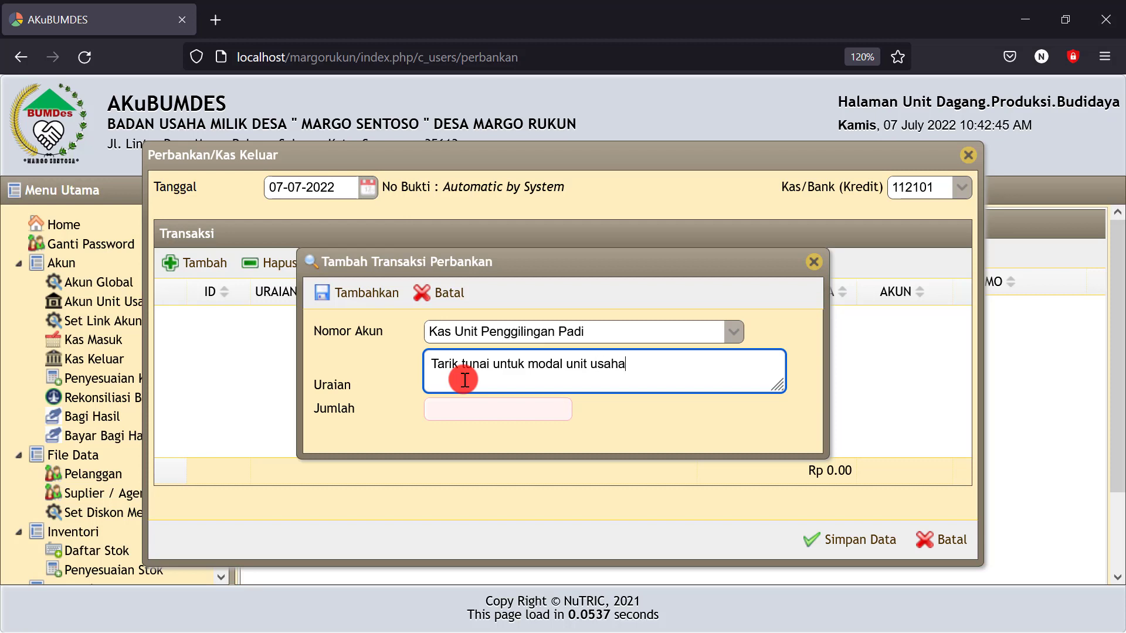
left_click(453, 410)
type("100000")
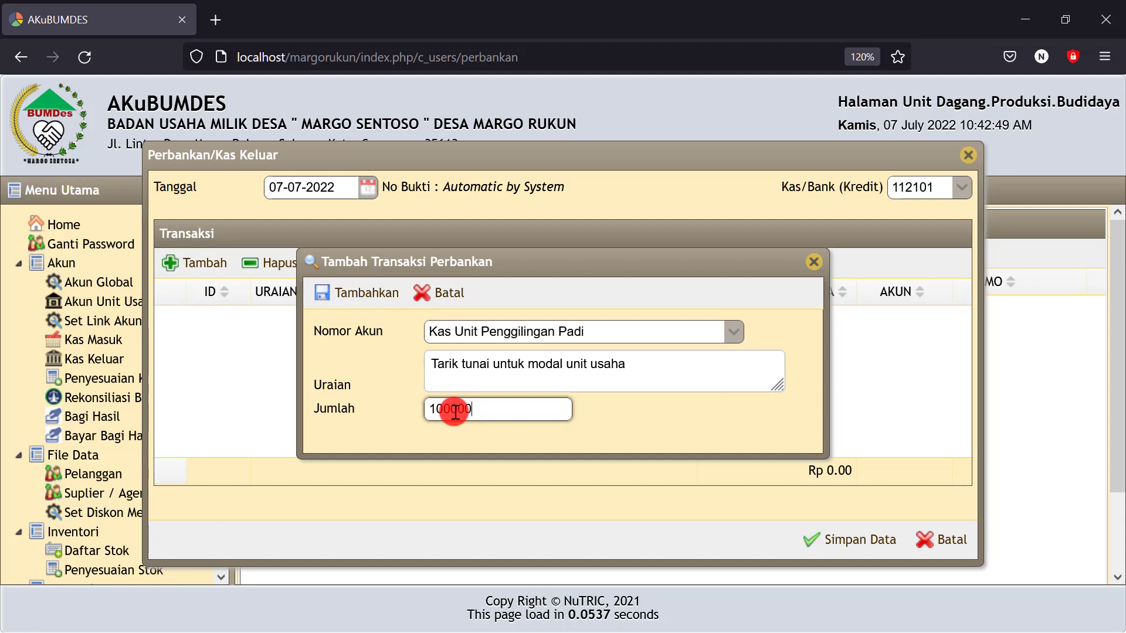
type(".000.00")
type("0")
left_click(653, 420)
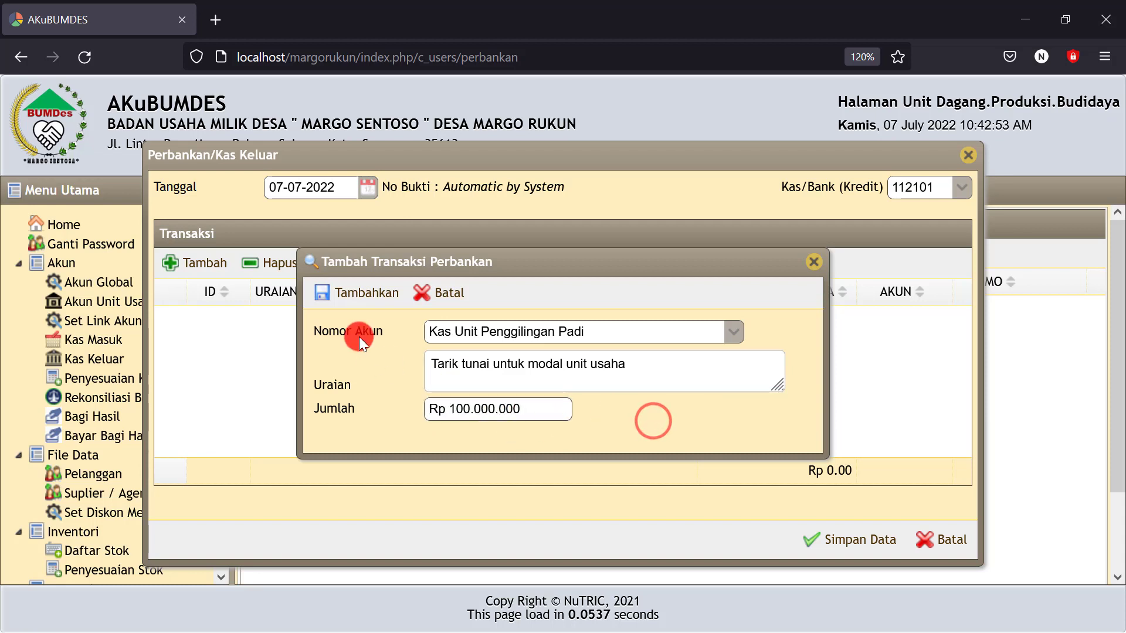
left_click(364, 293)
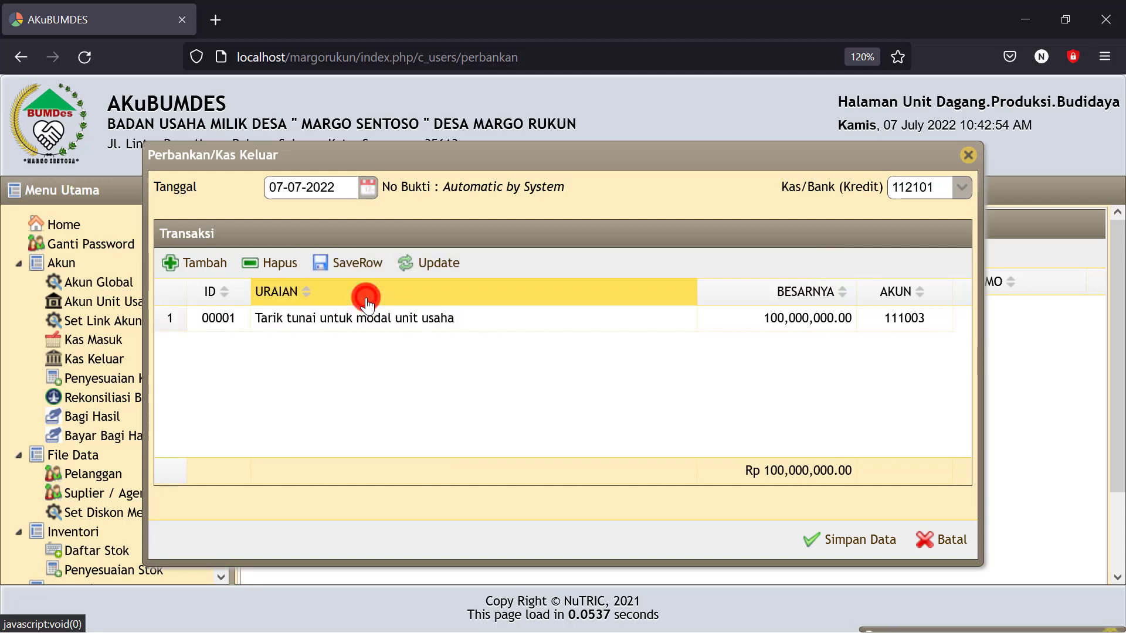
left_click(820, 539)
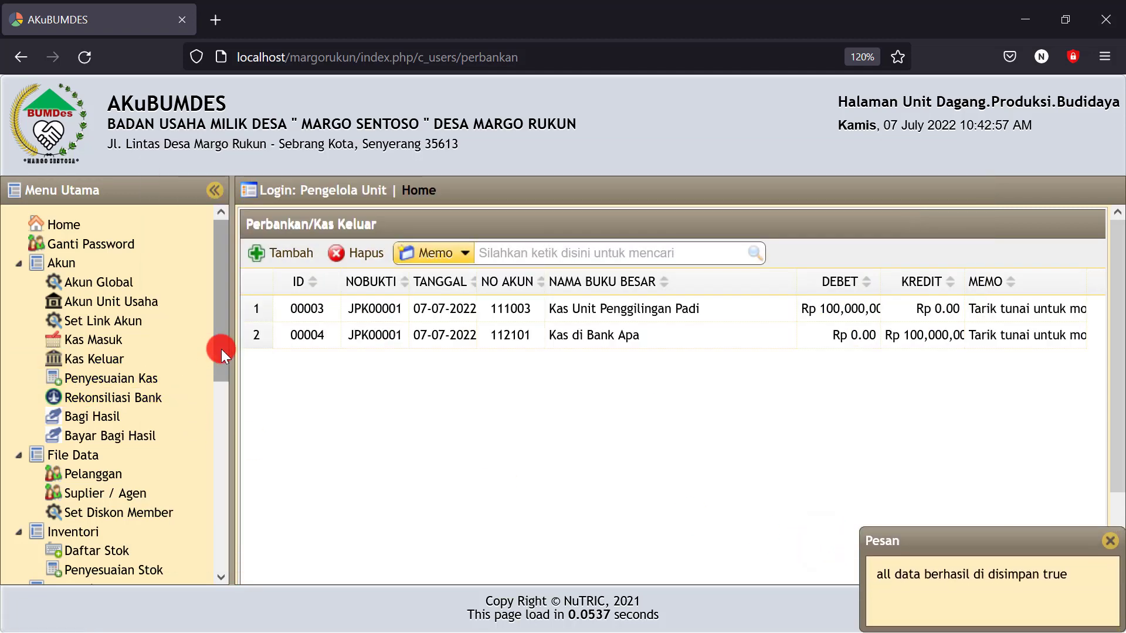
scroll(221, 351, "down", 6)
left_click(89, 526)
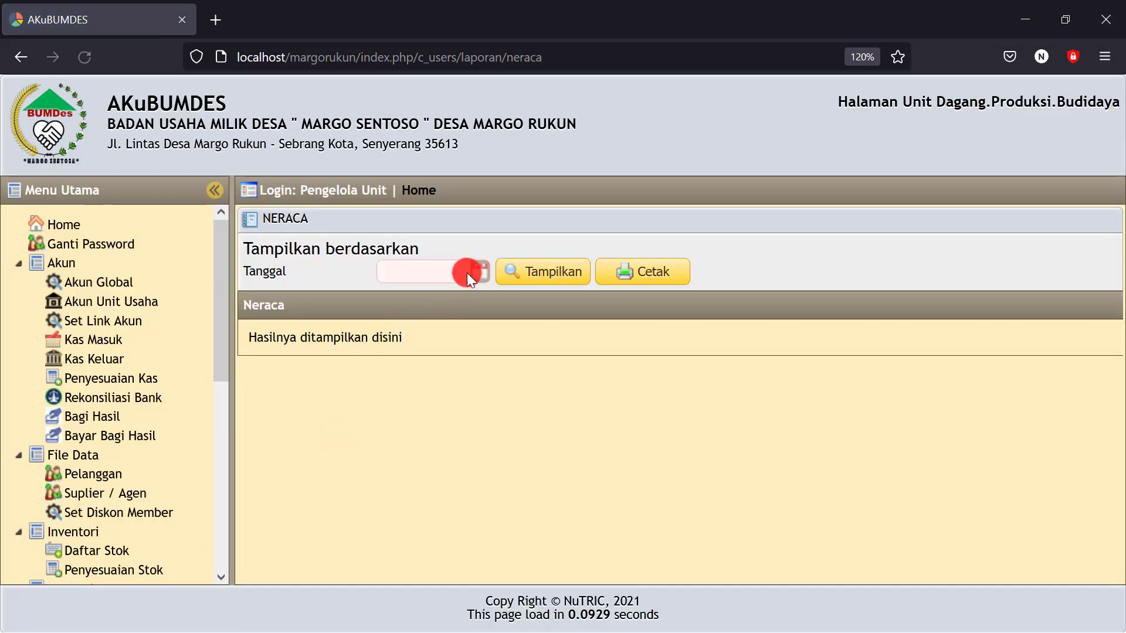
Display the Neraca report for 07-07-2022
left_click(466, 272)
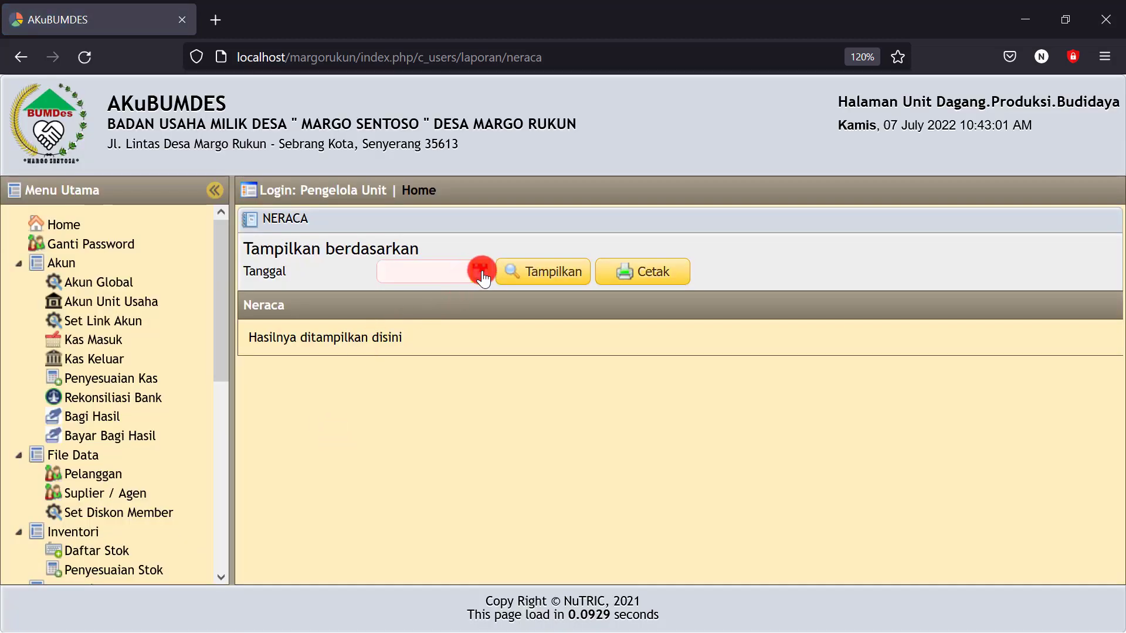
left_click(502, 370)
left_click(549, 277)
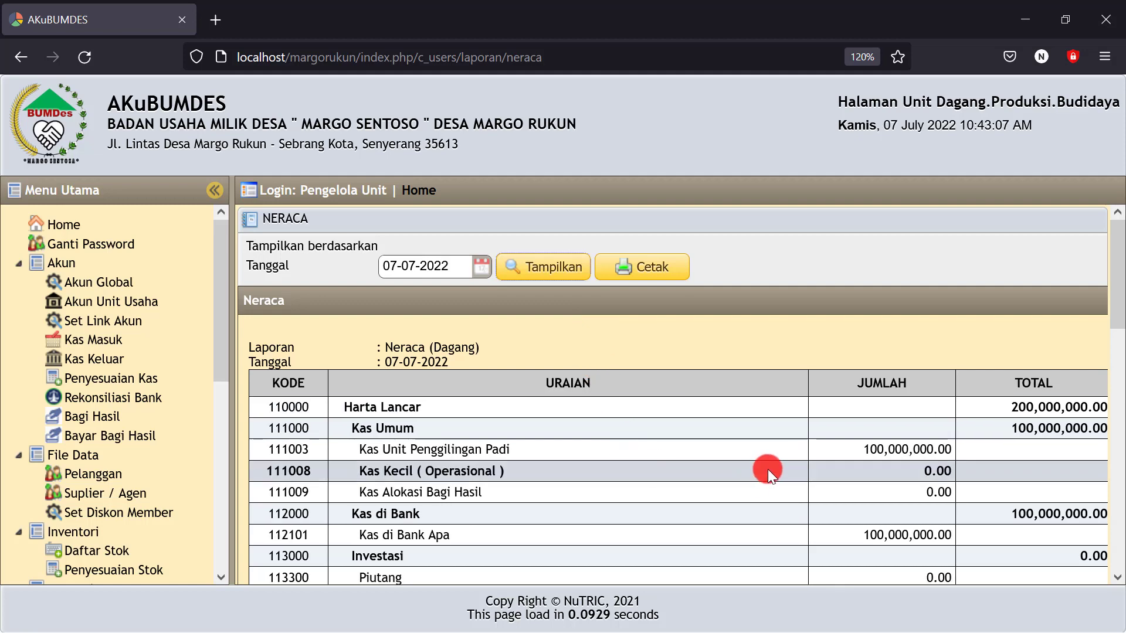
Confirm Kas Unit Penggilingan Padi and Kas di Bank Apa each show 100,000,000.00
scroll(768, 469, "down", 3)
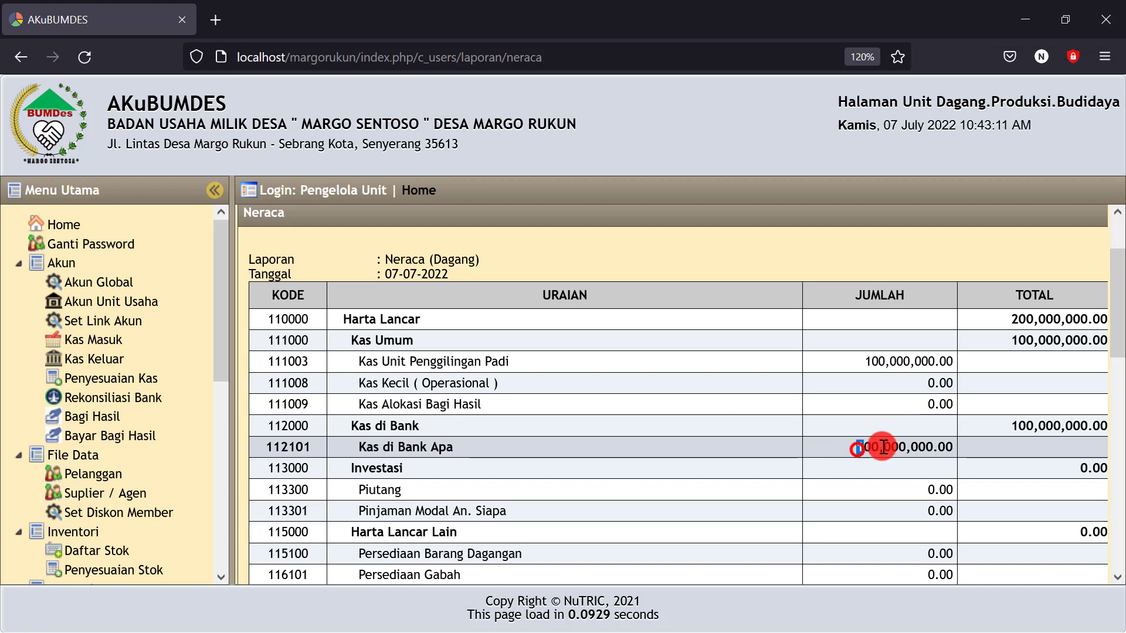
left_click_drag(860, 448, 973, 441)
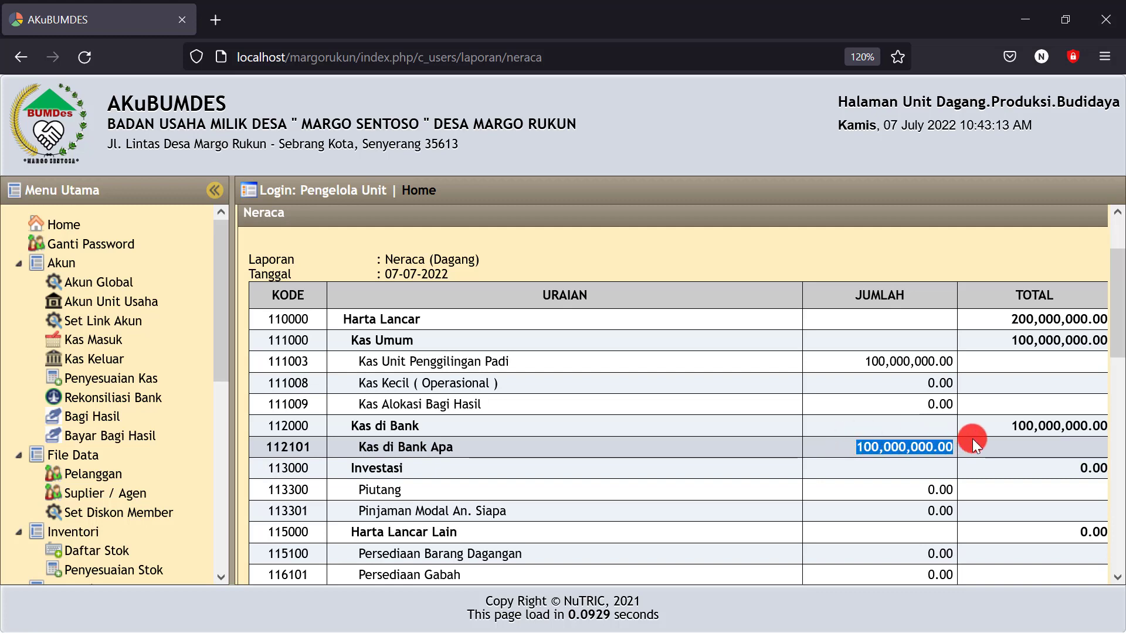
left_click(857, 364)
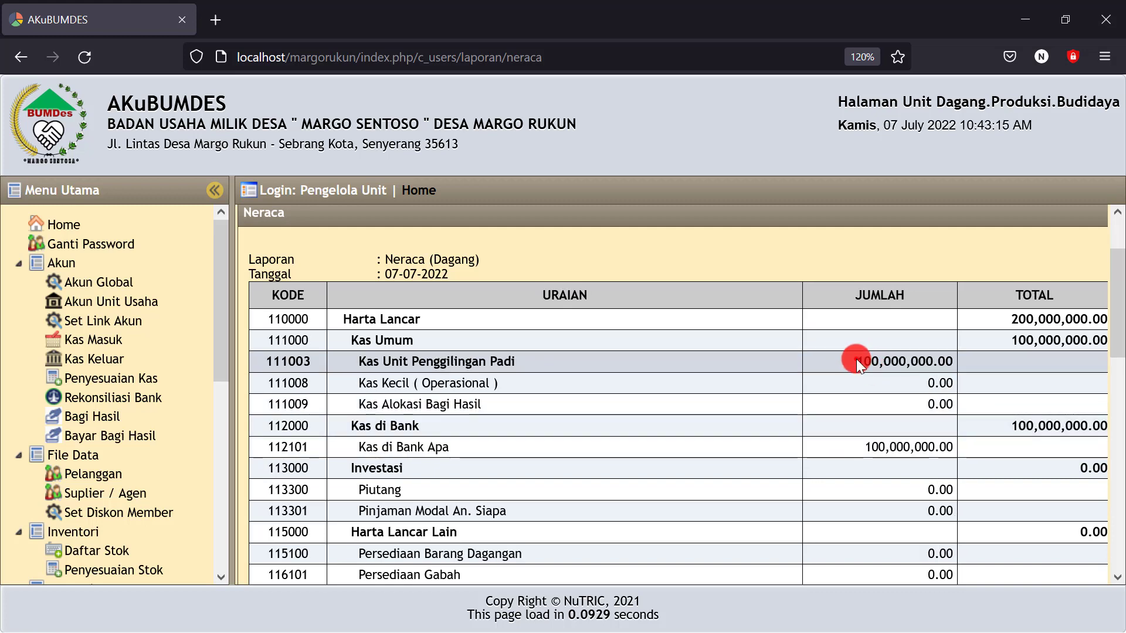
left_click_drag(857, 364, 1080, 334)
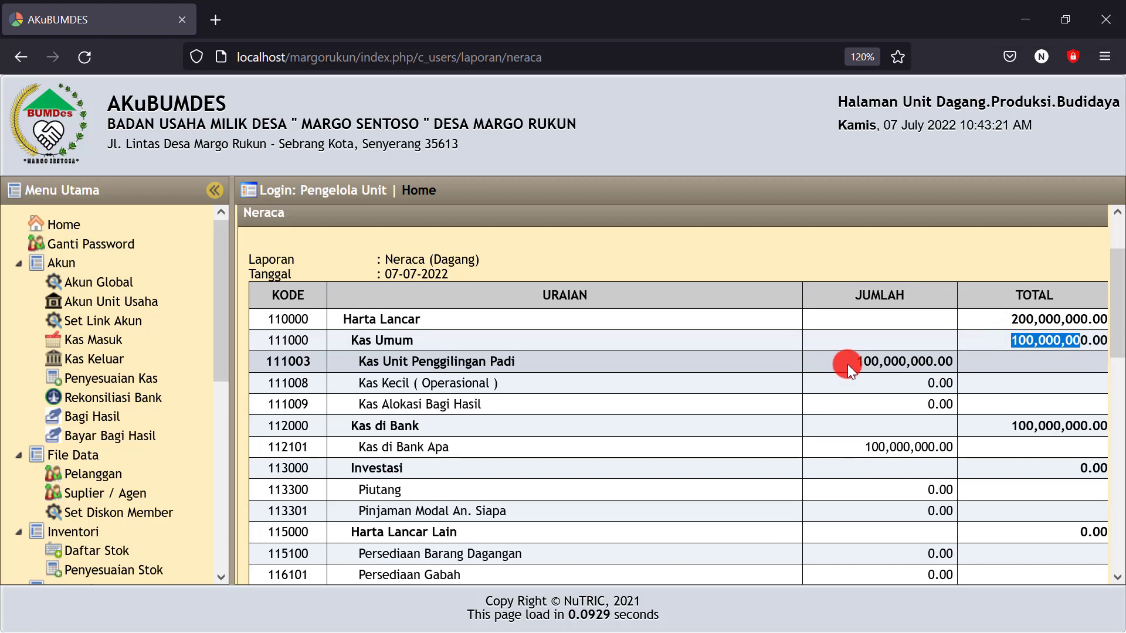
left_click_drag(851, 363, 953, 361)
left_click_drag(856, 449, 956, 442)
scroll(905, 433, "down", 5)
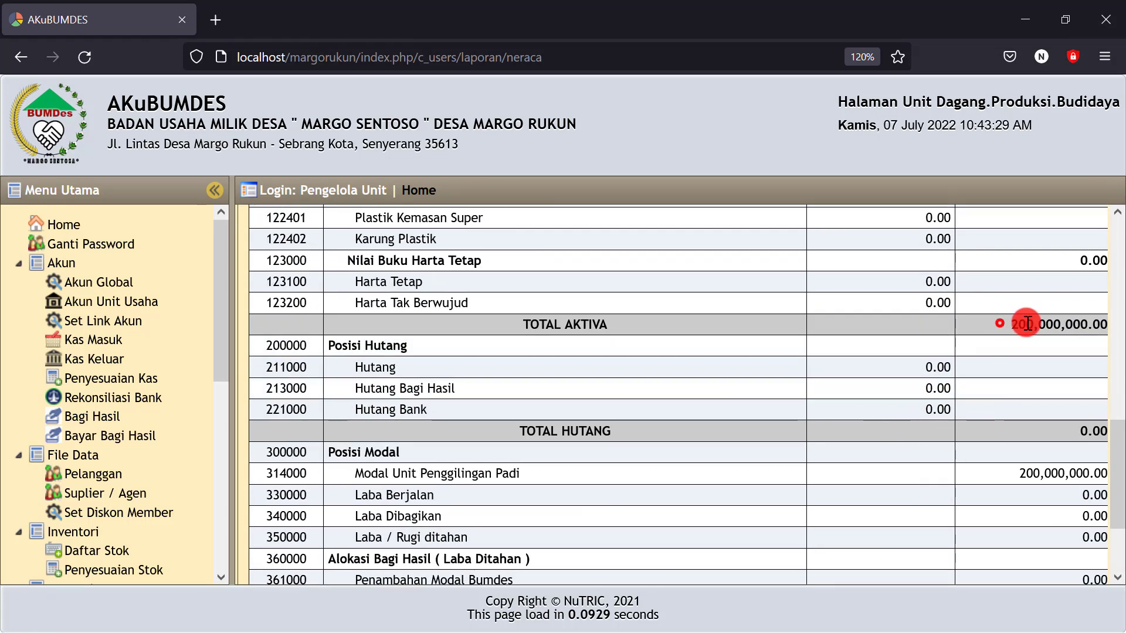
left_click(1000, 323)
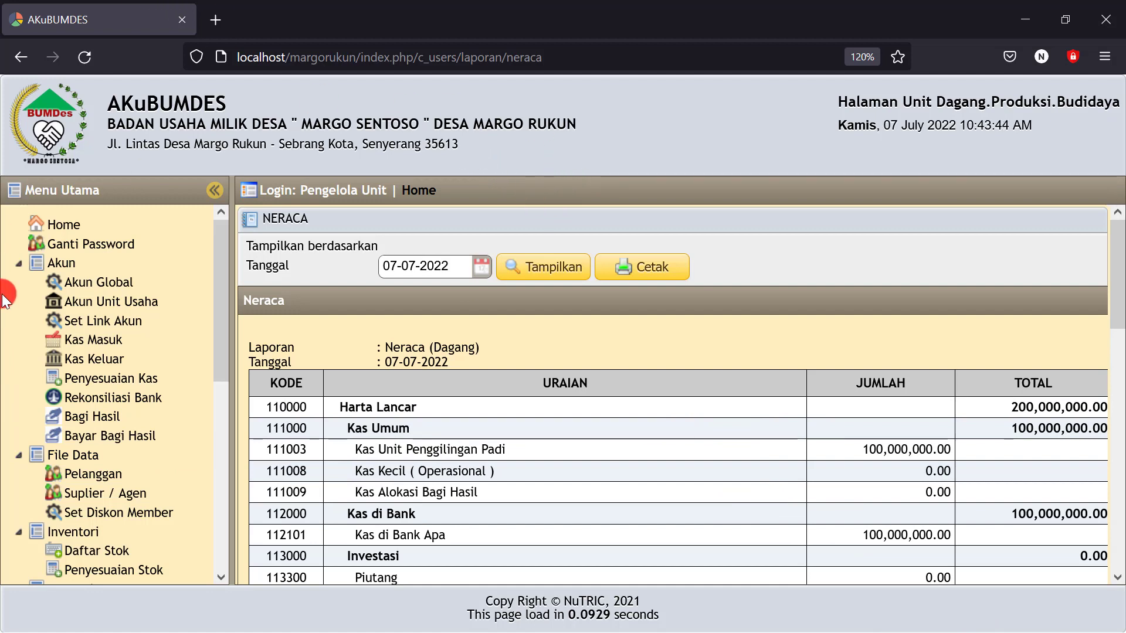
Start a Kas Keluar entry dated 07-07-2022 crediting Kas Unit Penggilingan Padi (111003)
left_click(96, 360)
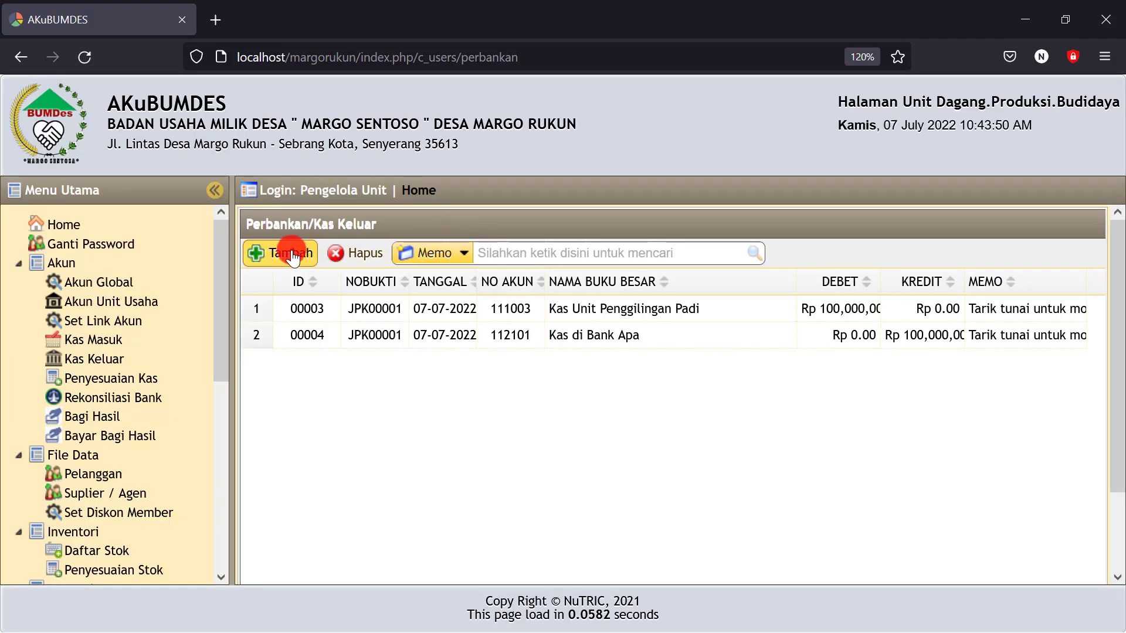
left_click(291, 253)
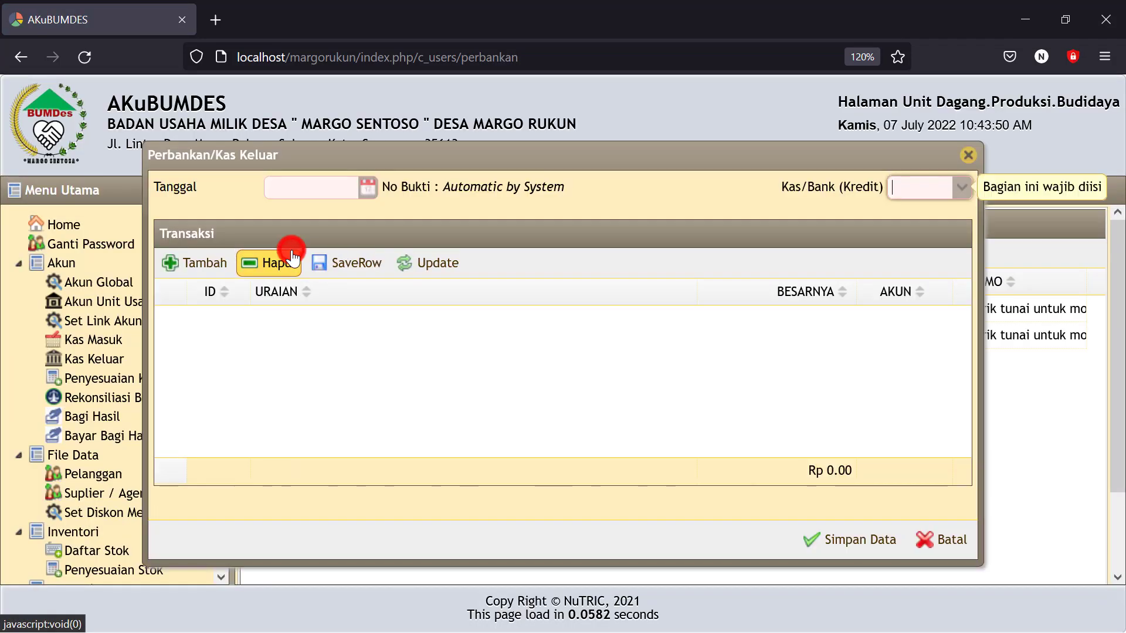
left_click(368, 187)
left_click(387, 288)
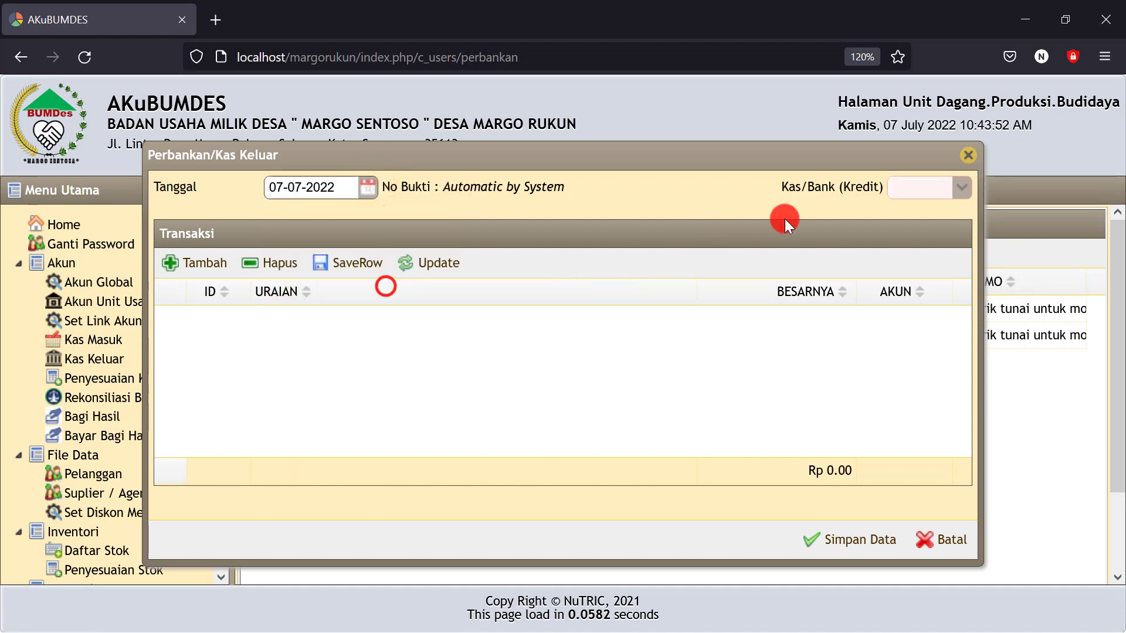
left_click(961, 189)
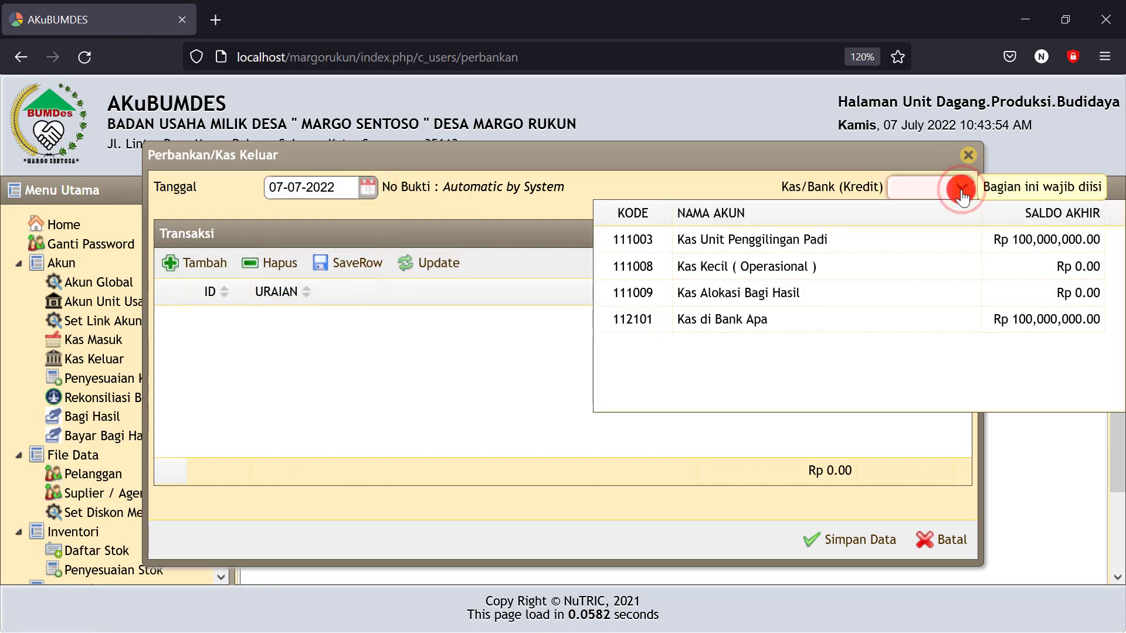
left_click(768, 247)
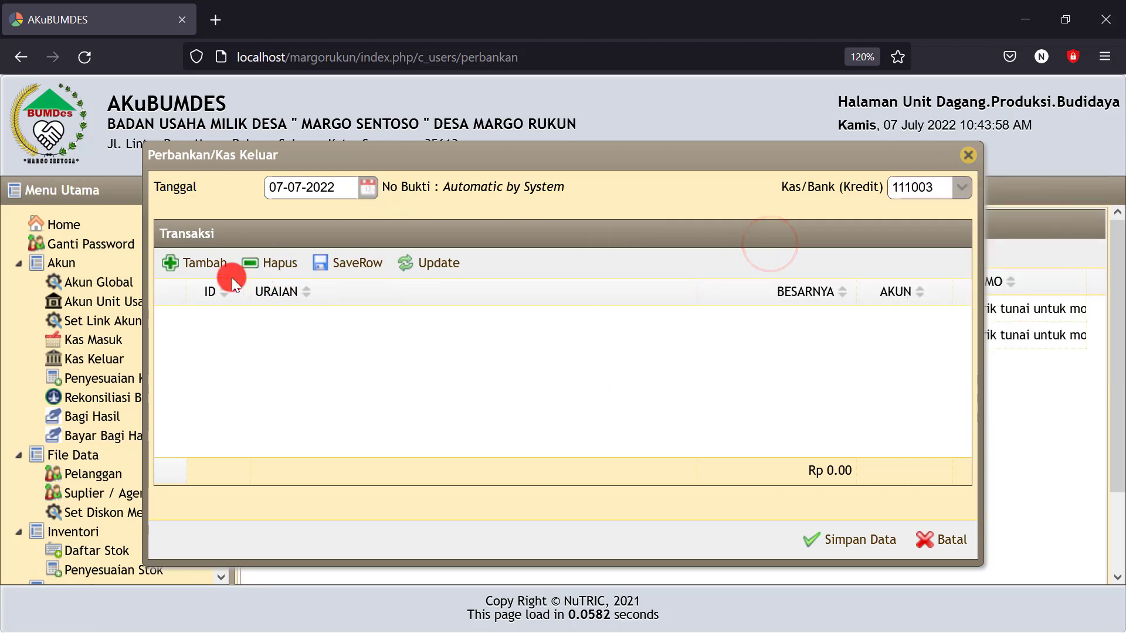
Add a 10,000,000 line to Kas Kecil (Operasional) for routine monthly expenses and save the entry
left_click(201, 270)
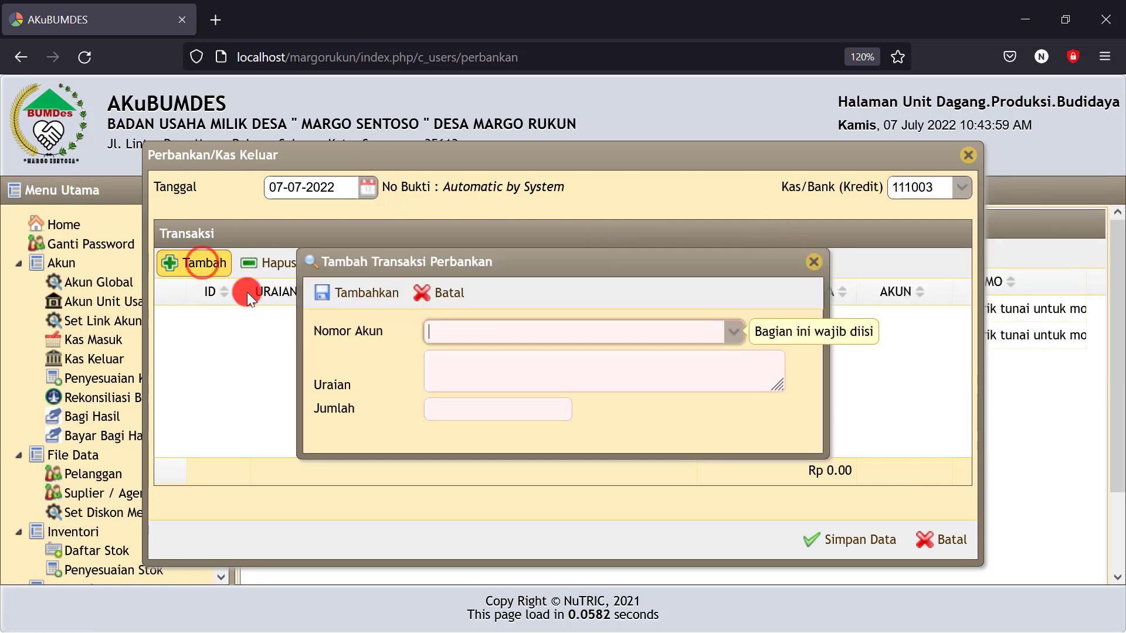
left_click(440, 332)
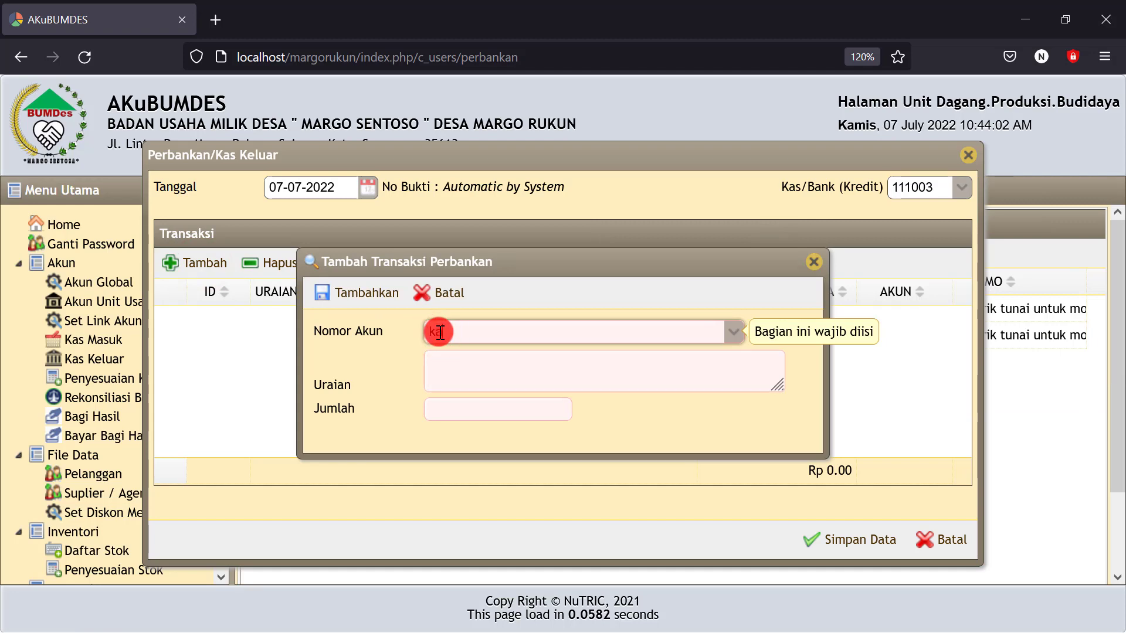
type("kas")
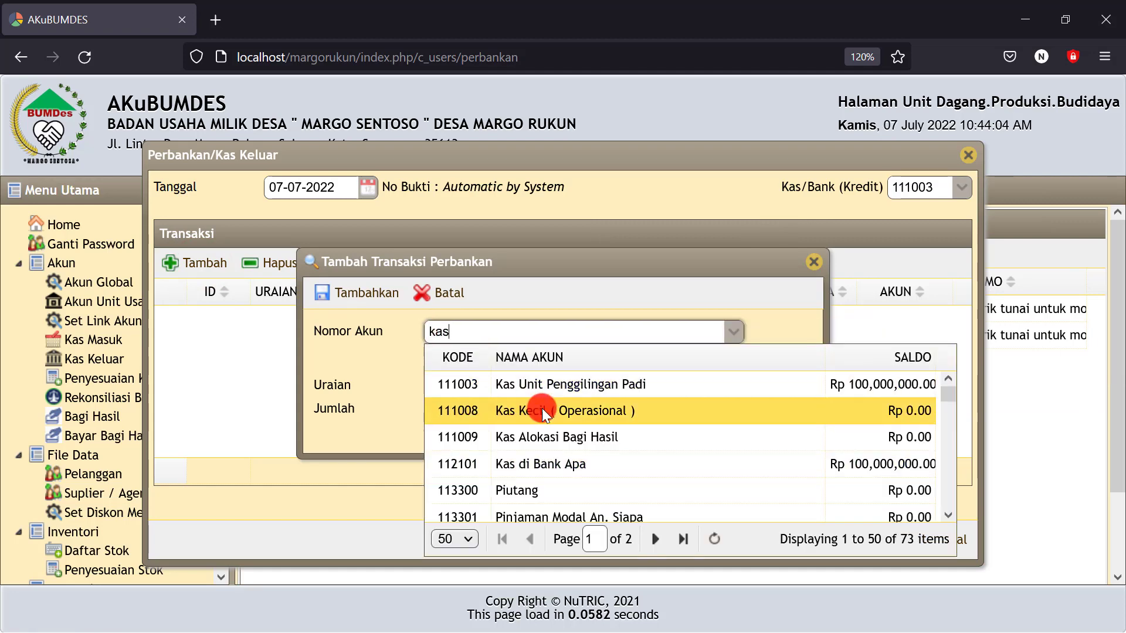
left_click(543, 410)
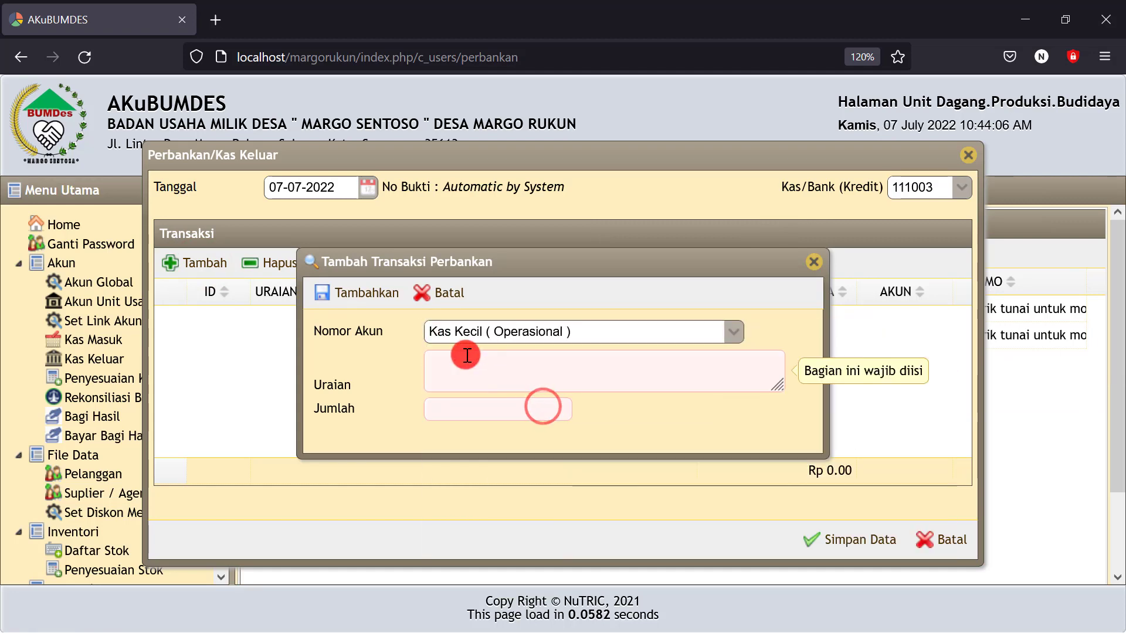
left_click(466, 355)
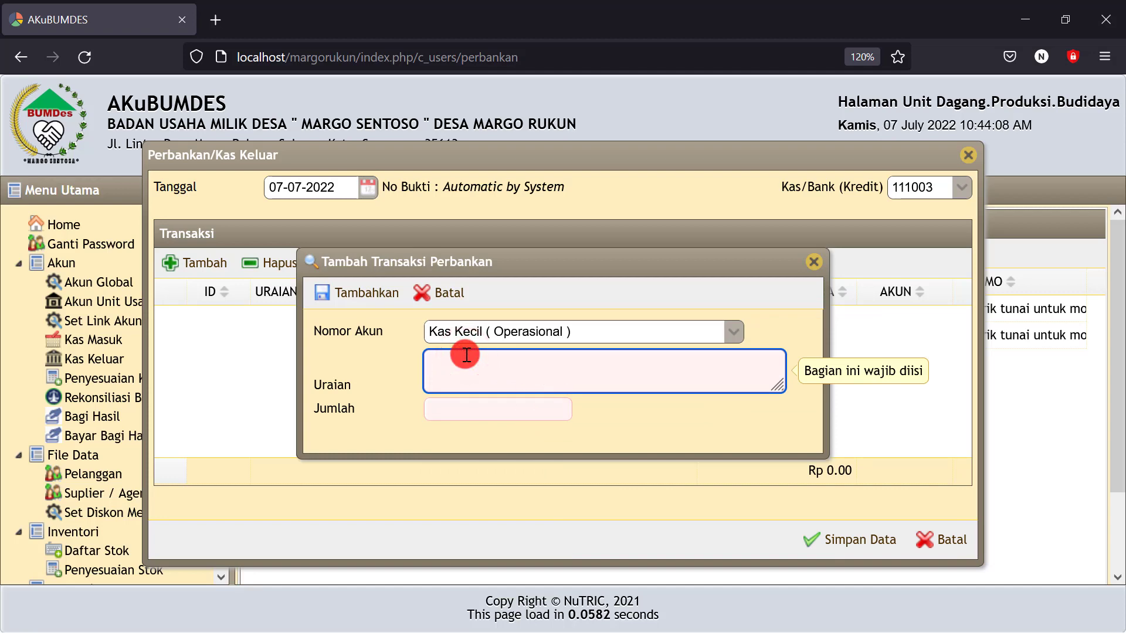
type("Alo")
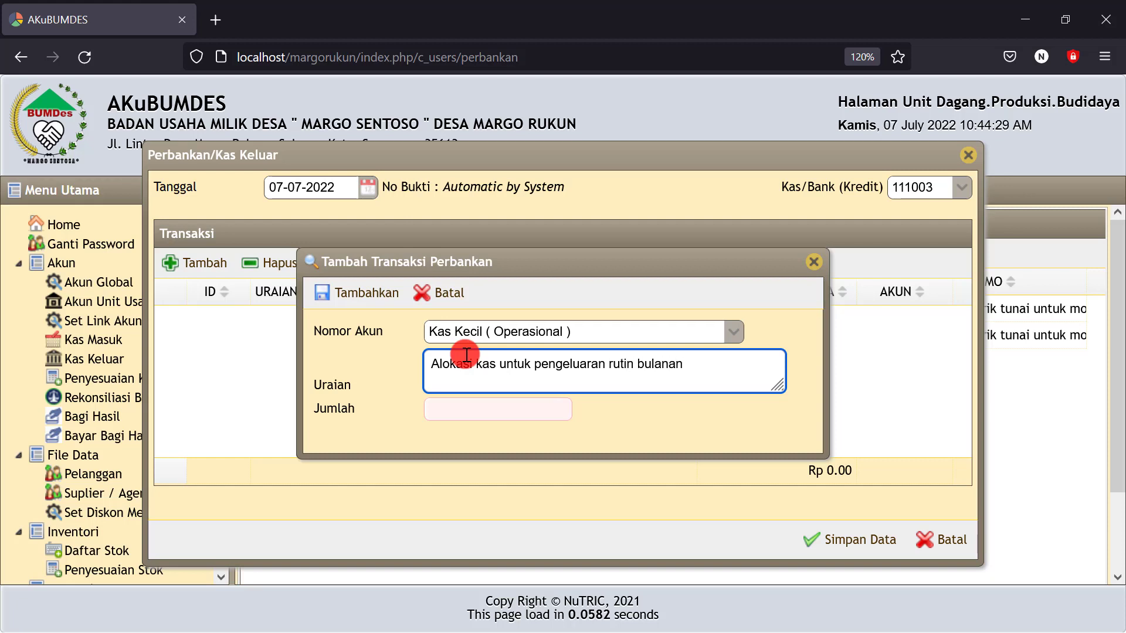
left_click(453, 412)
type("1")
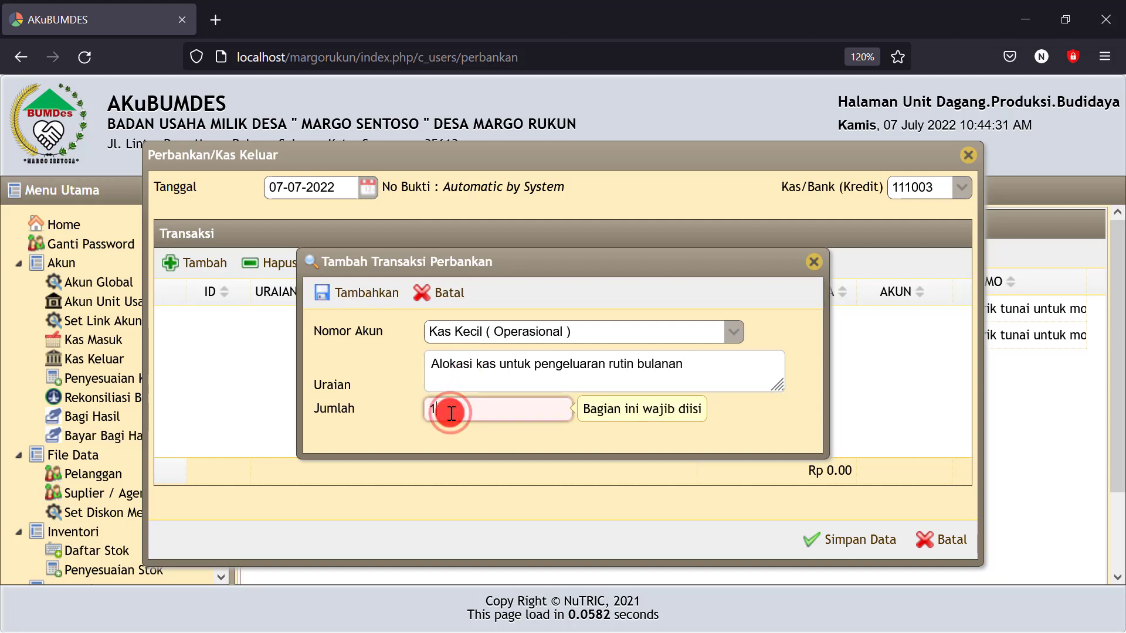
type("00000000")
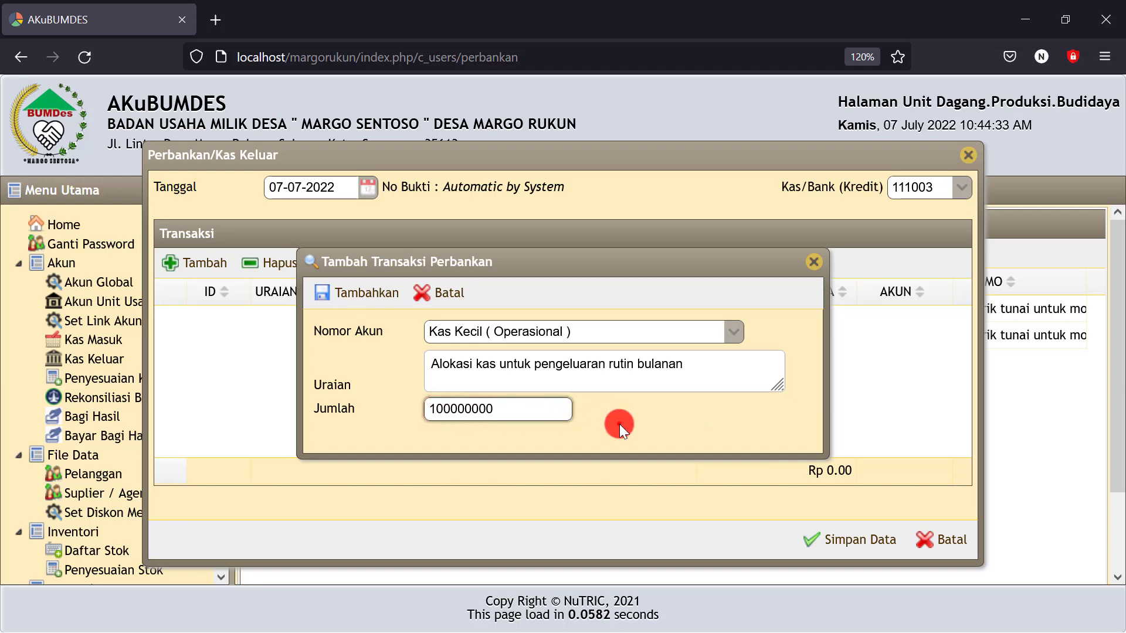
left_click(619, 424)
left_click(521, 406)
key("BackSpace")
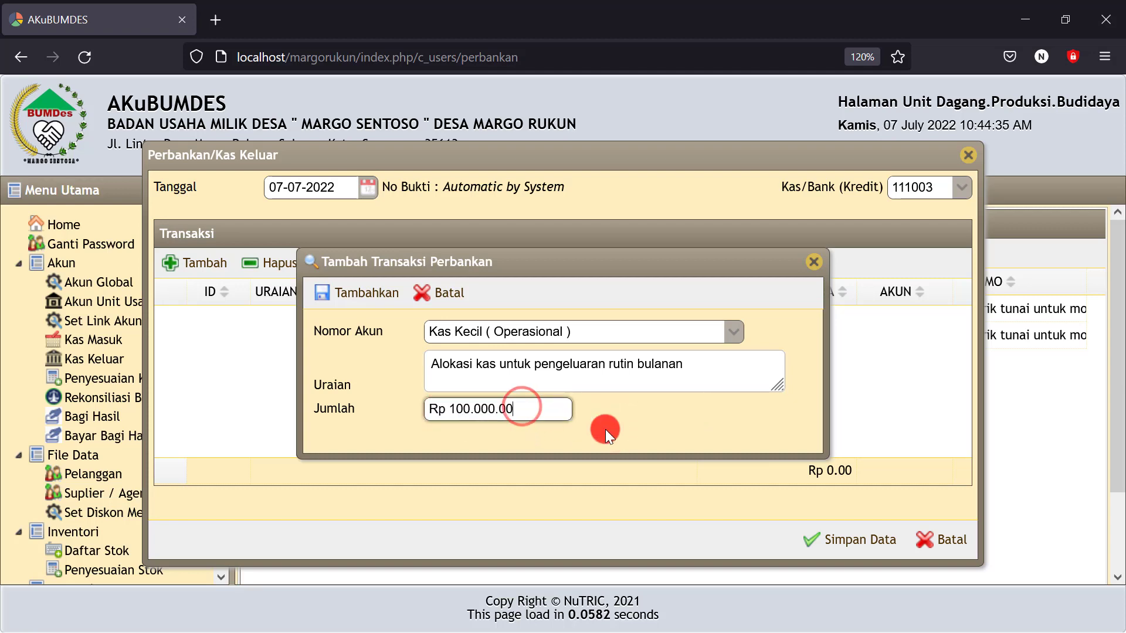
left_click(652, 430)
left_click(338, 293)
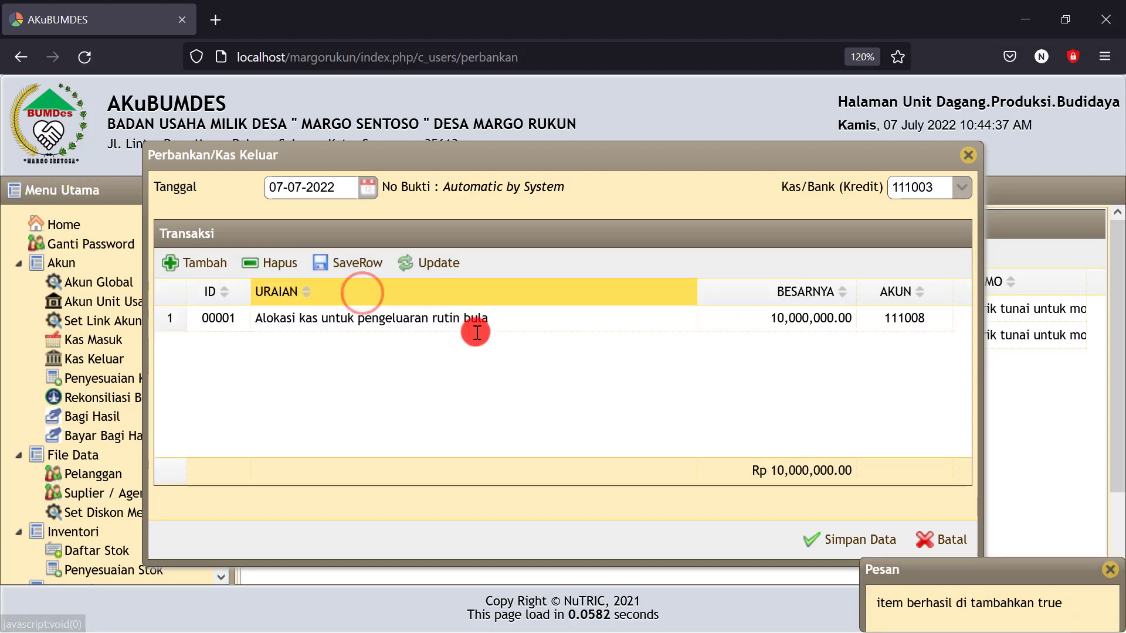
left_click(821, 538)
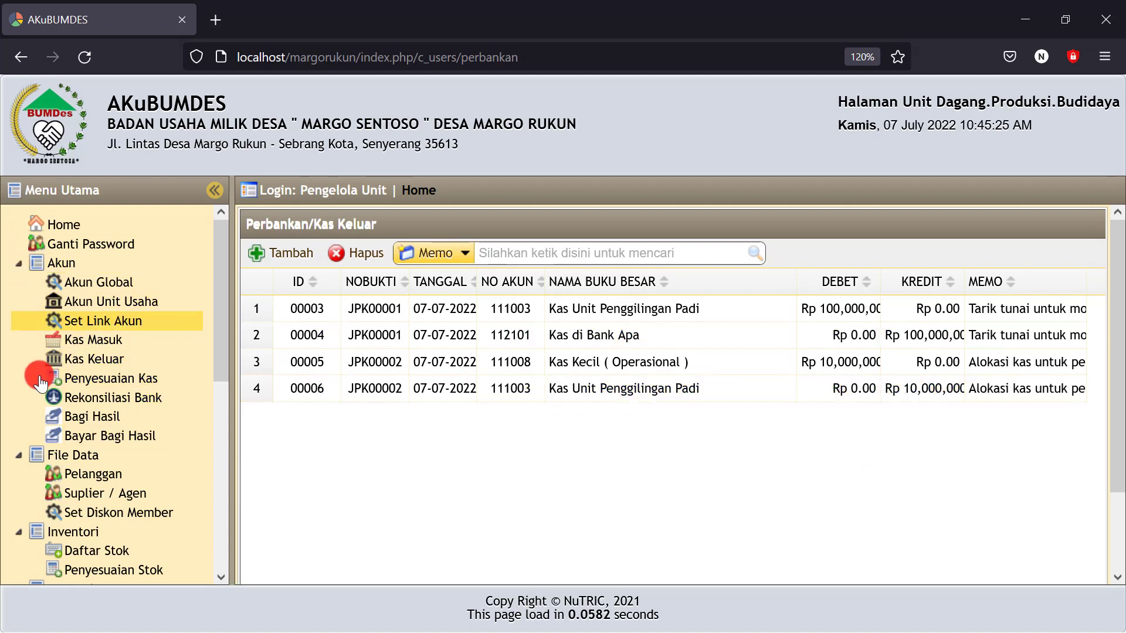
In the Neraca report, check Kas Unit Penggilingan Padi at 90,000,000 and Kas Kecil at 10,000,000
scroll(88, 465, "down", 6)
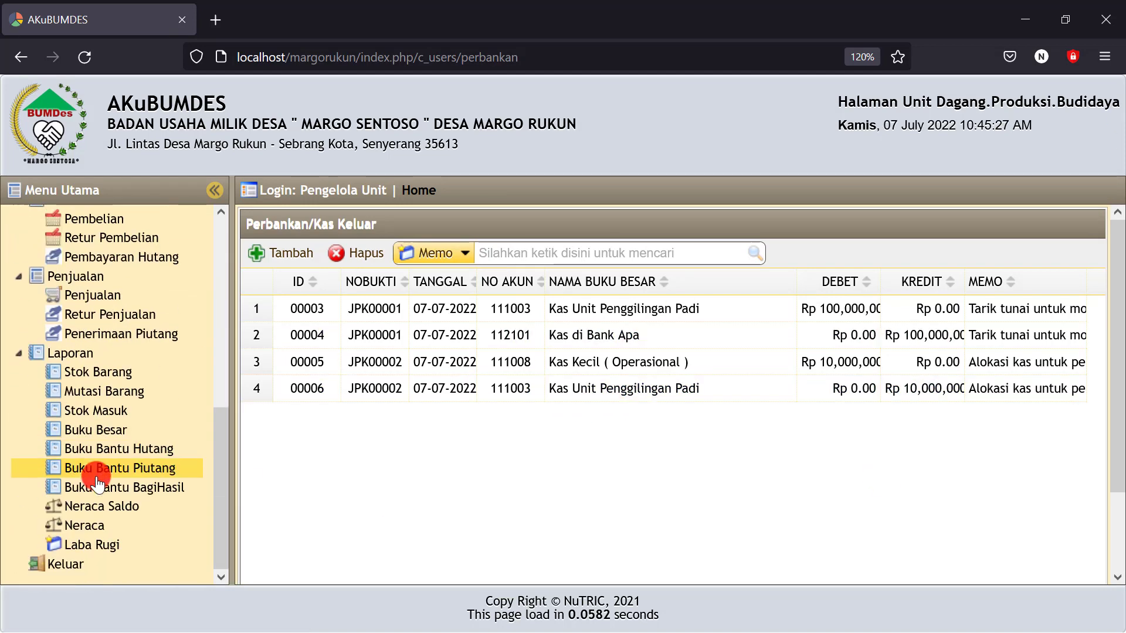
left_click(84, 531)
left_click_drag(951, 361, 867, 362)
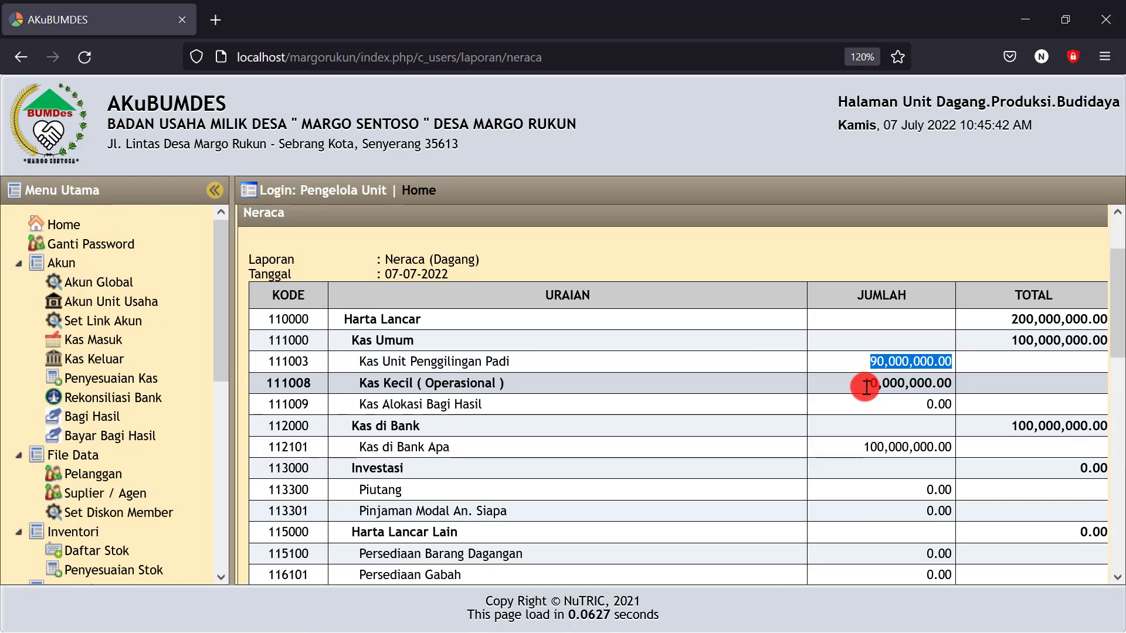
left_click(866, 383)
left_click_drag(866, 384, 949, 385)
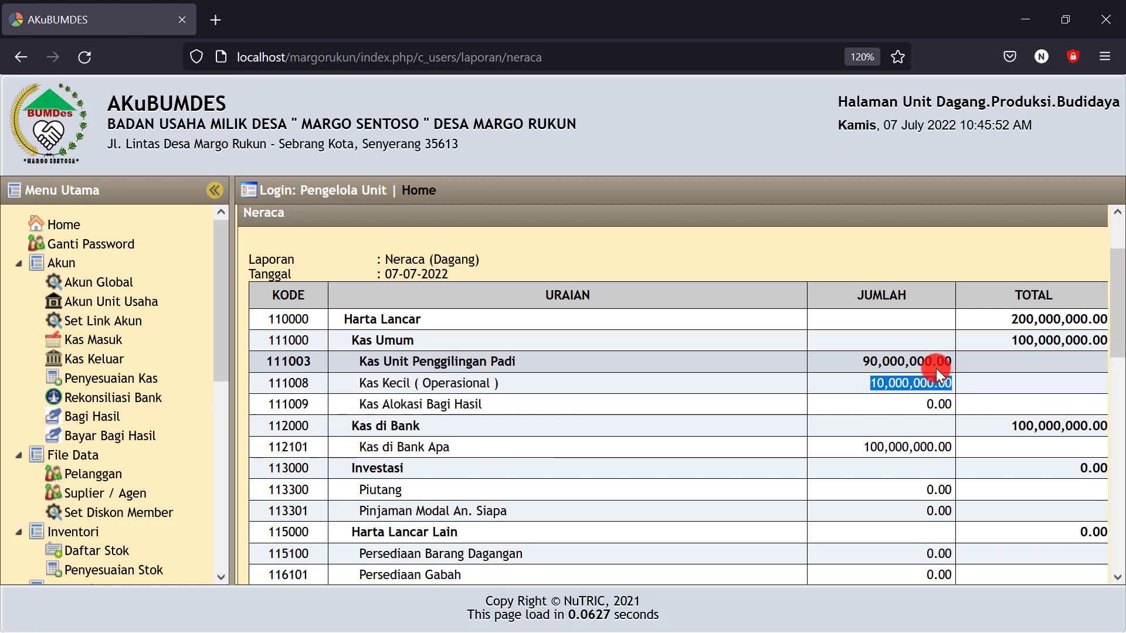
scroll(741, 276, "up", 2)
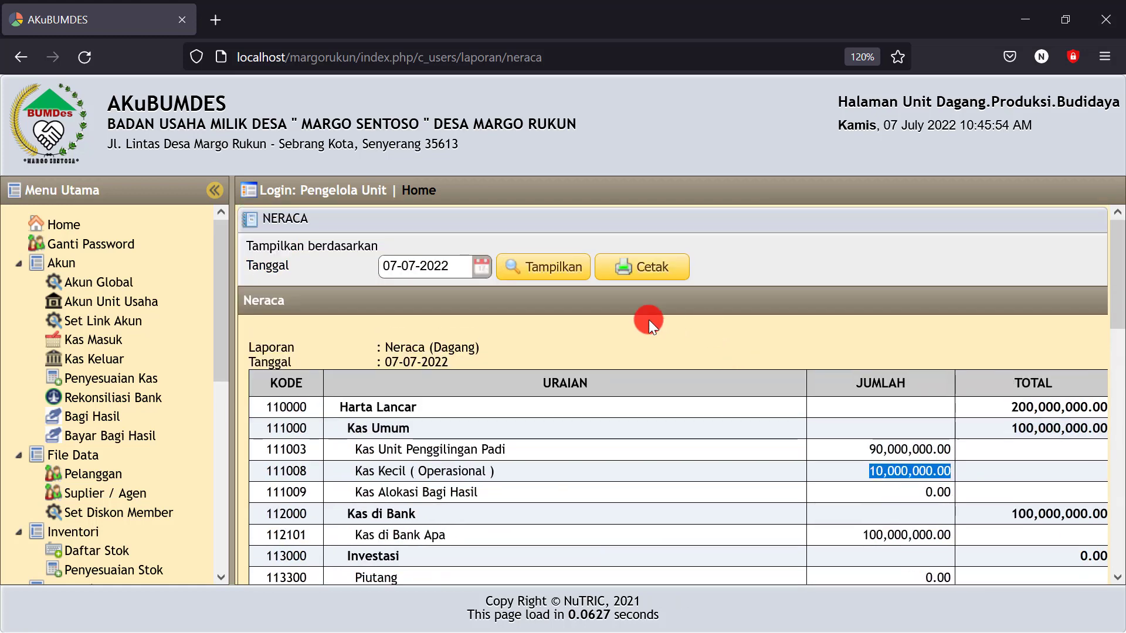
Print the Neraca as a PDF, review its totals, then minimize the browser
left_click(645, 271)
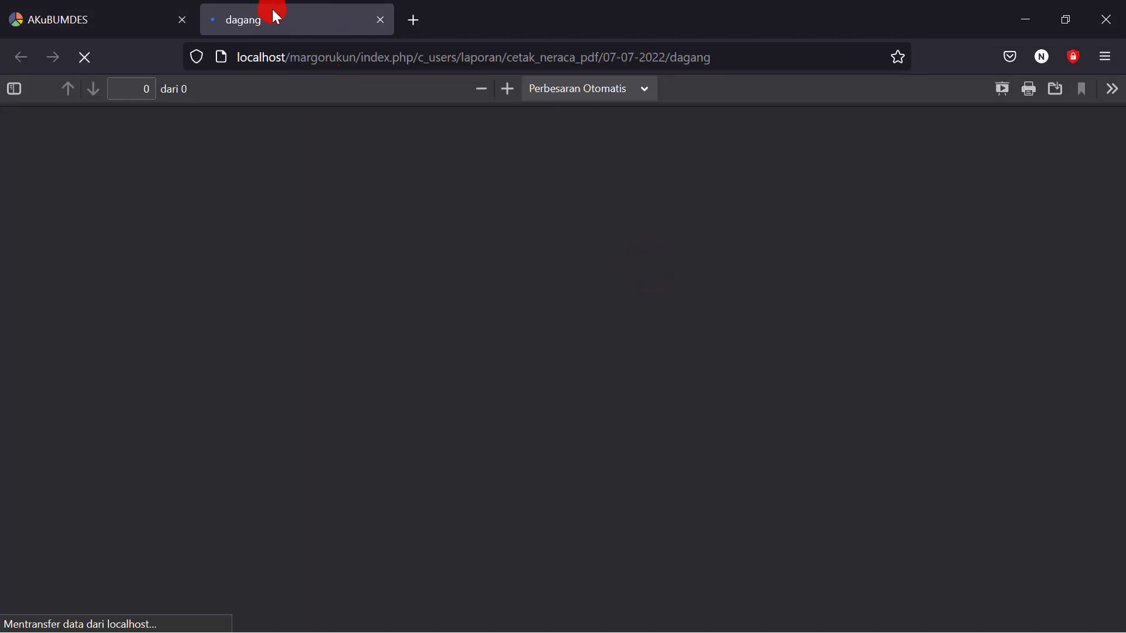
scroll(480, 306, "down", 3)
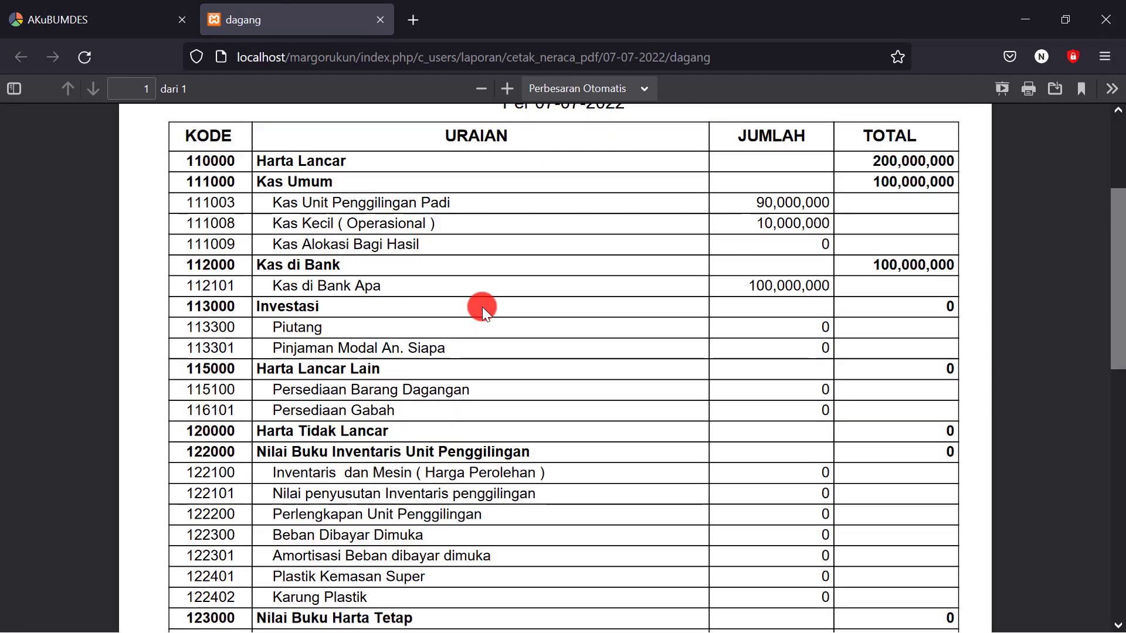
scroll(721, 314, "up", 3)
scroll(463, 265, "down", 5)
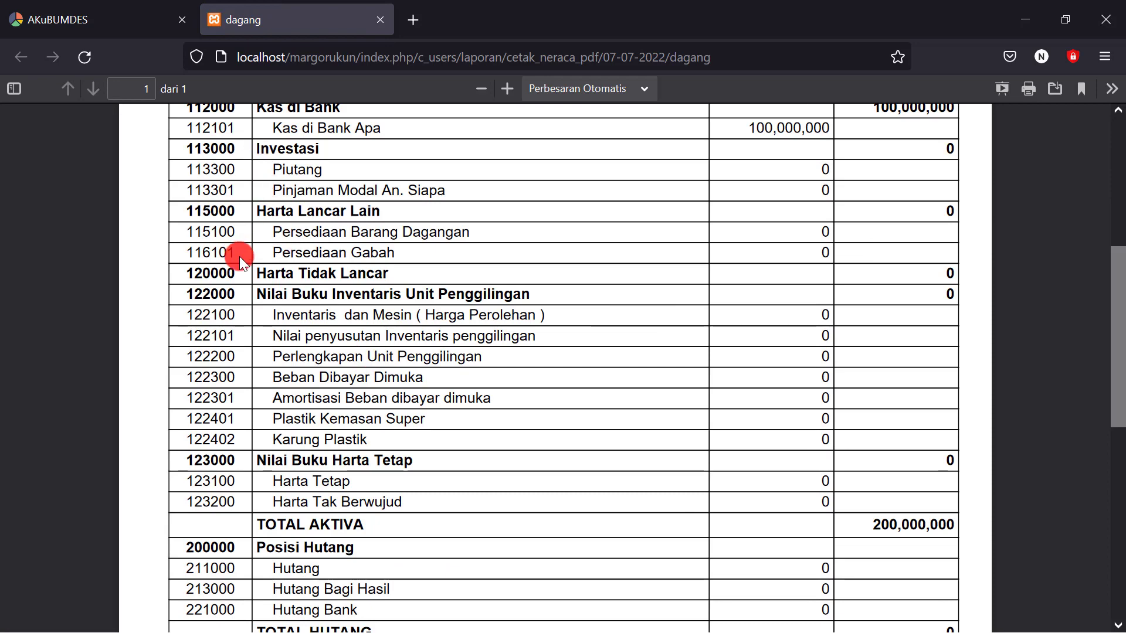
scroll(381, 358, "down", 5)
scroll(370, 364, "up", 10)
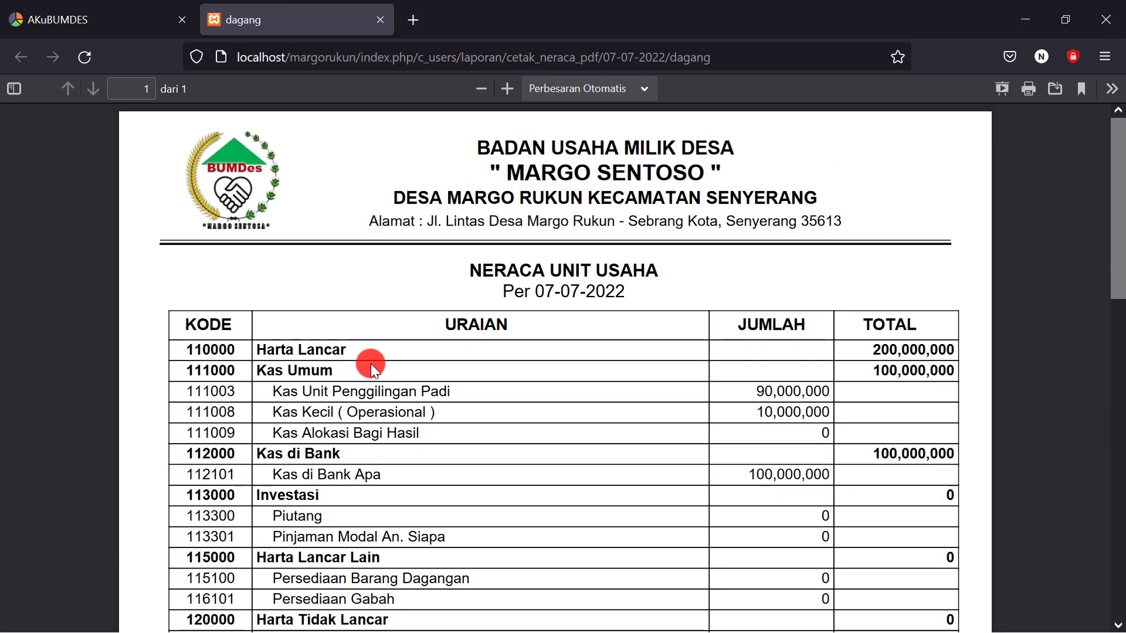
left_click(120, 16)
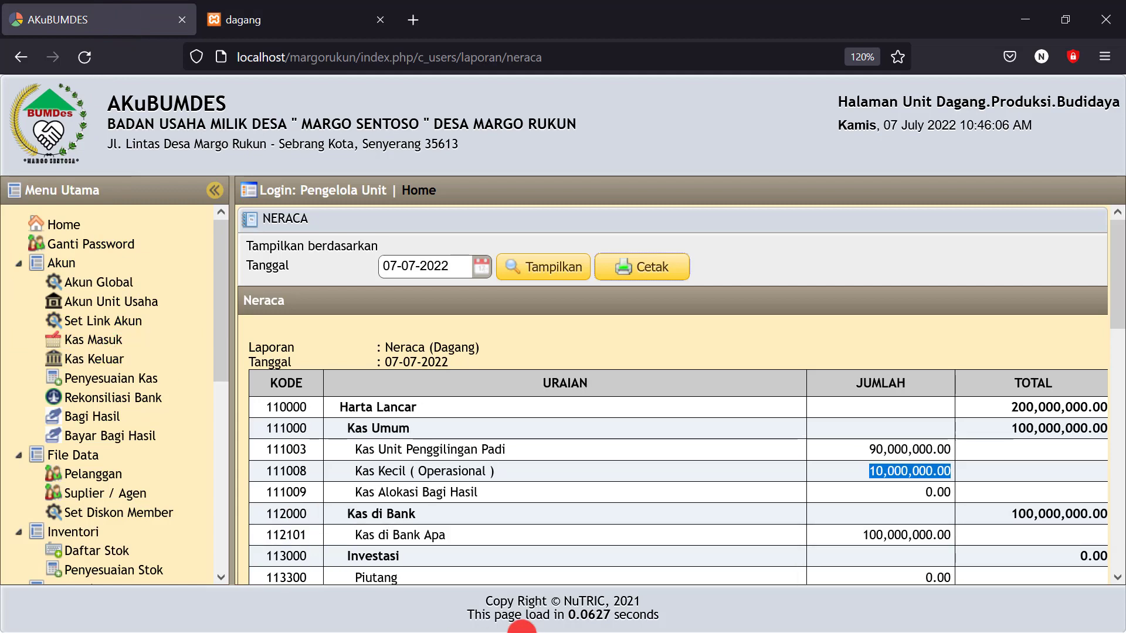
left_click(1041, 7)
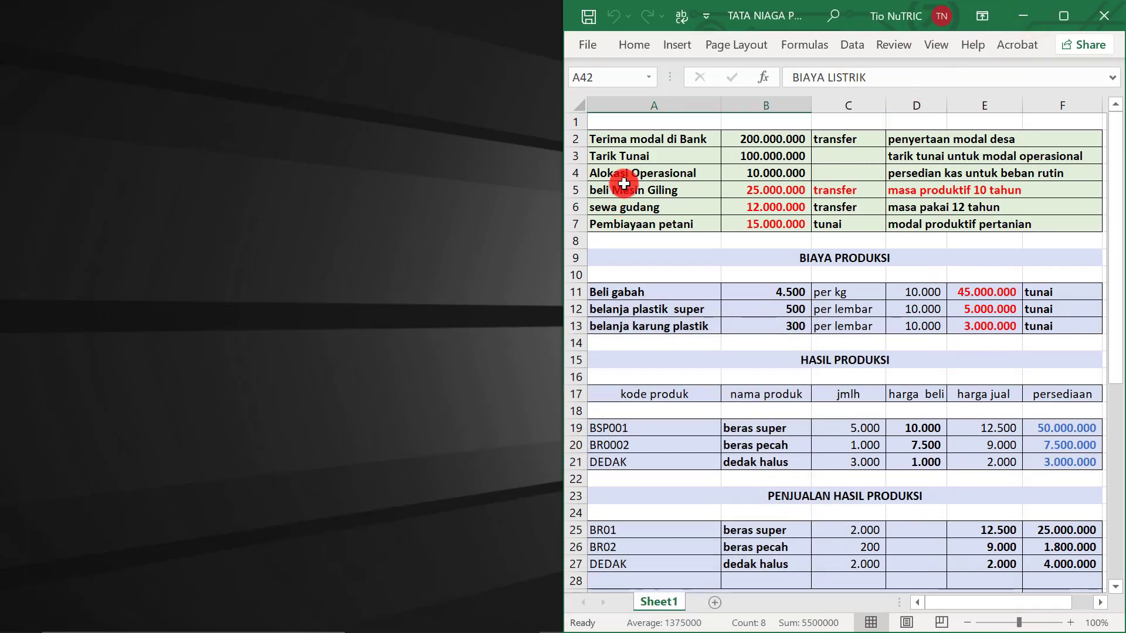
Check the beli Mesin Giling and sewa gudang amounts and their B5:B6 sum, then return to AKuBUMDES
left_click(627, 194)
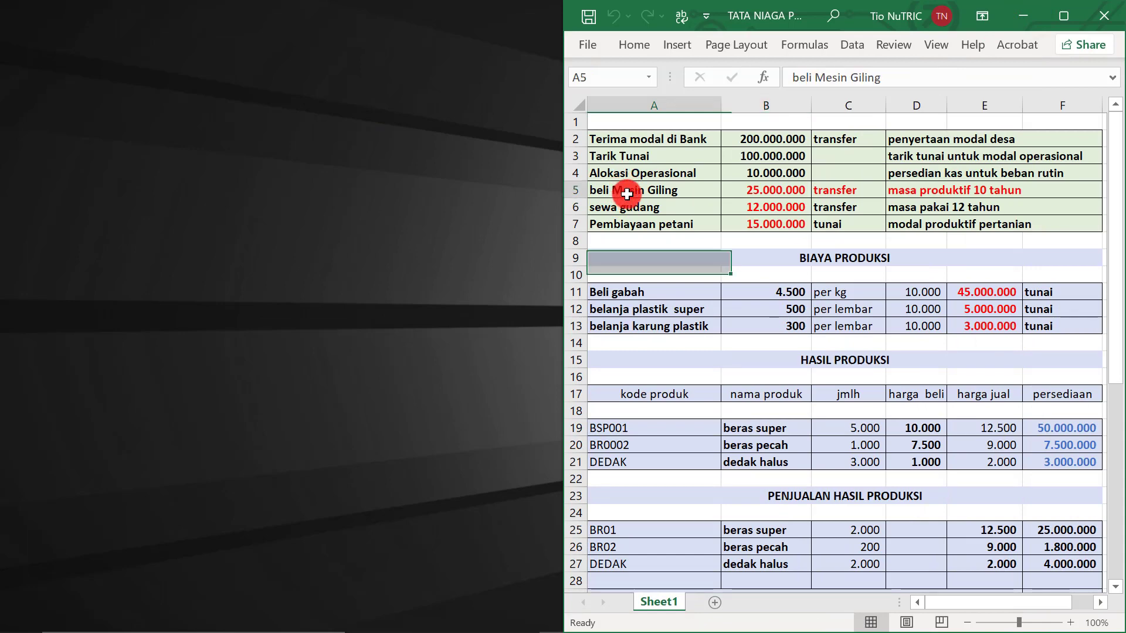
left_click(628, 210)
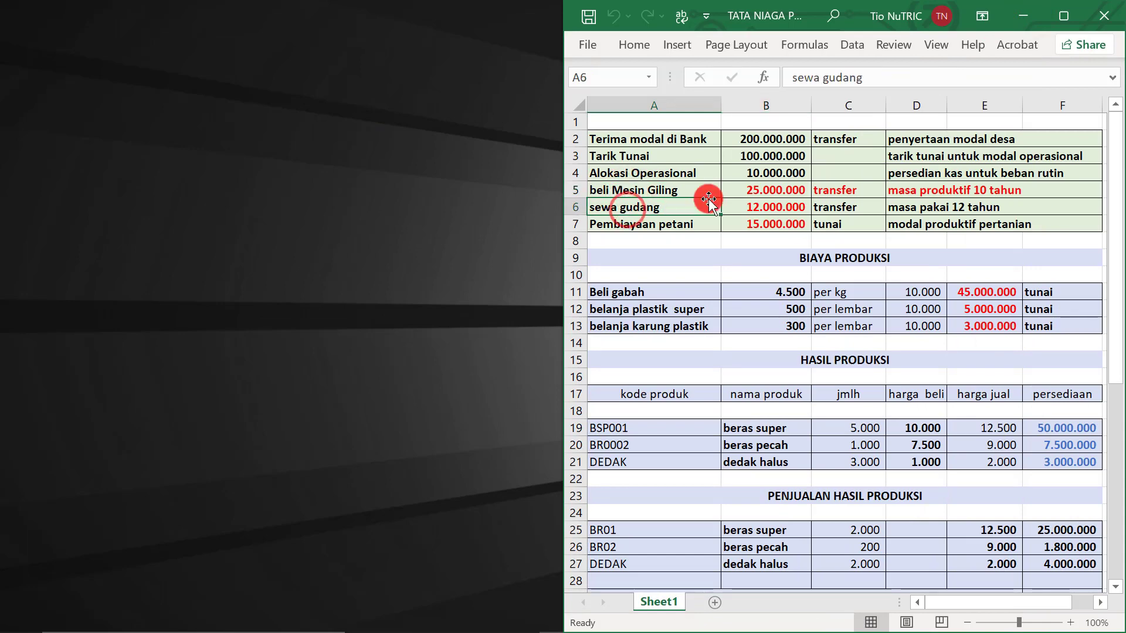
left_click_drag(748, 188, 766, 203)
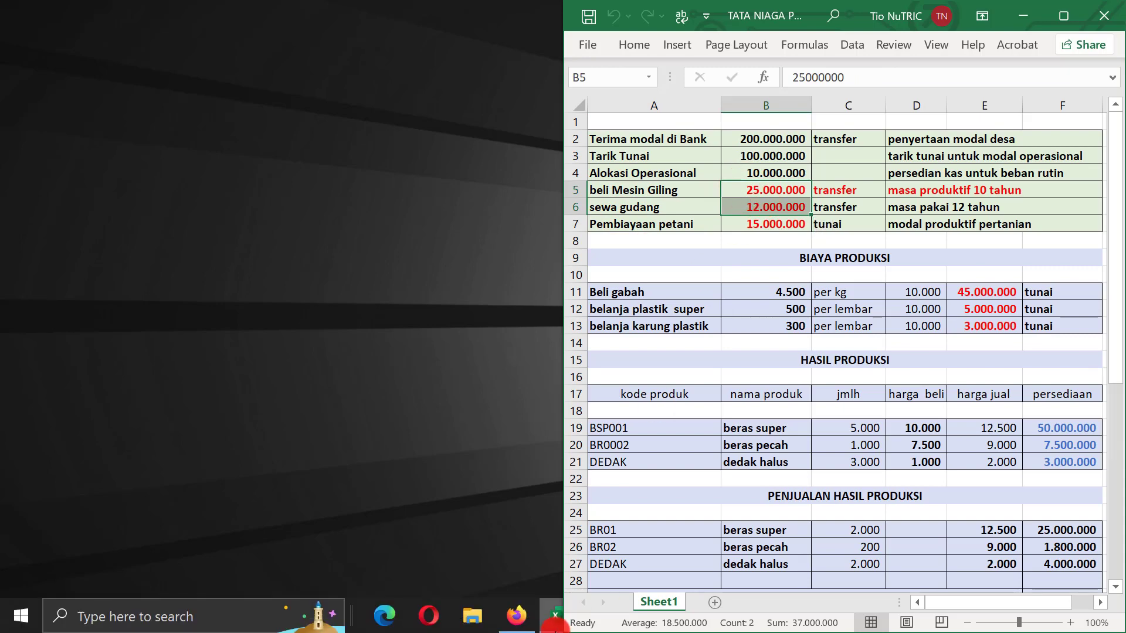
left_click(518, 617)
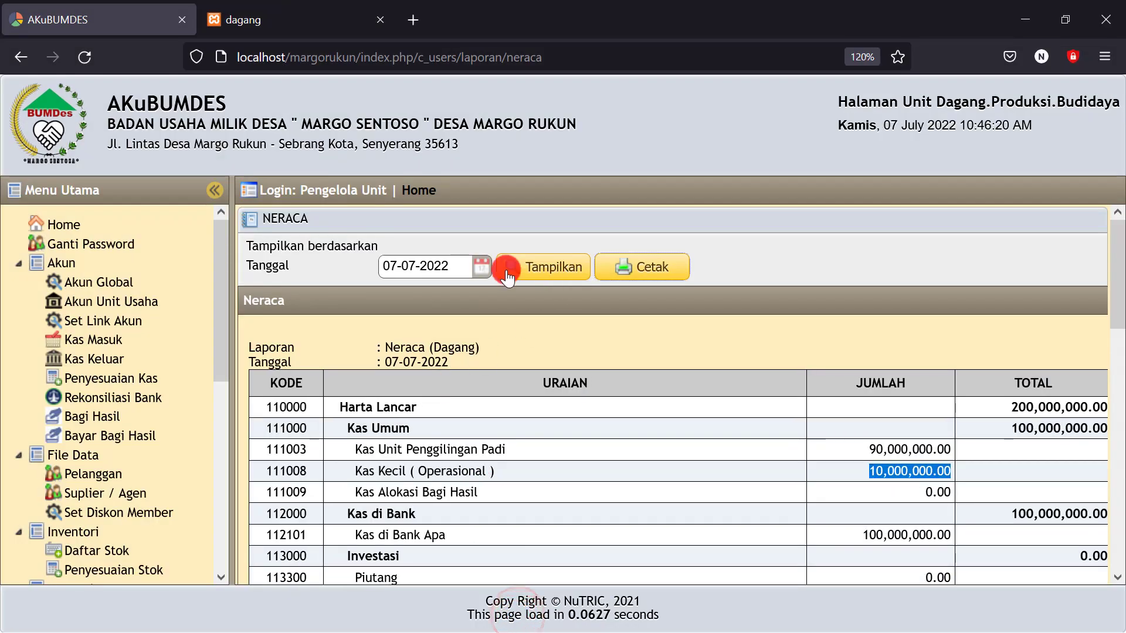
Start a Kas Keluar entry dated 07-07-2022 crediting Kas di Bank Apa (112101)
left_click(96, 362)
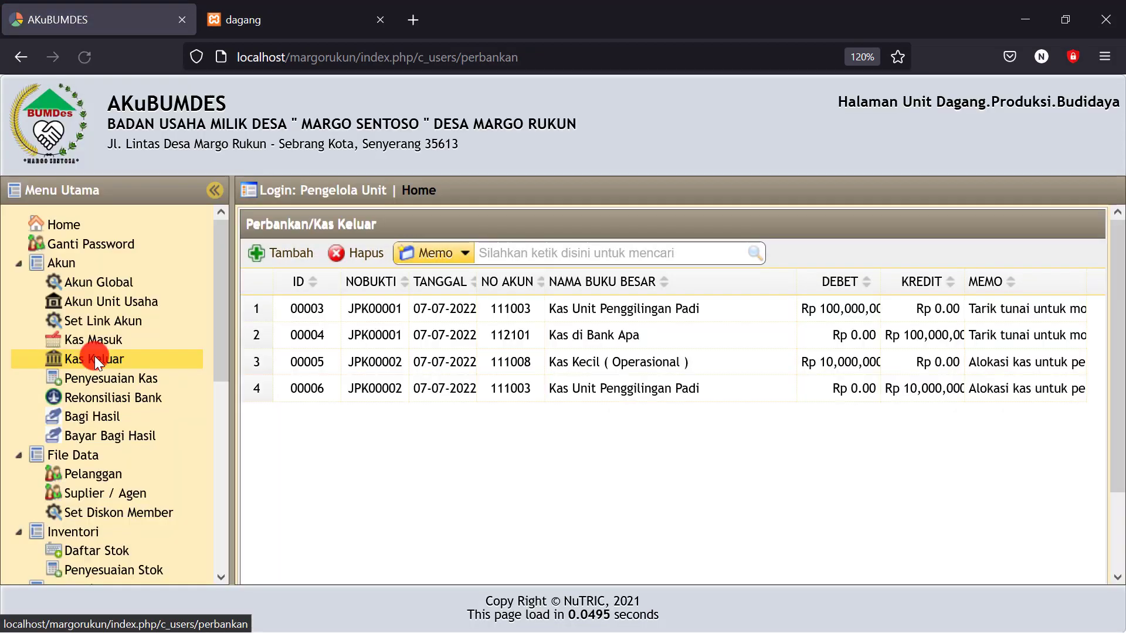
left_click(292, 258)
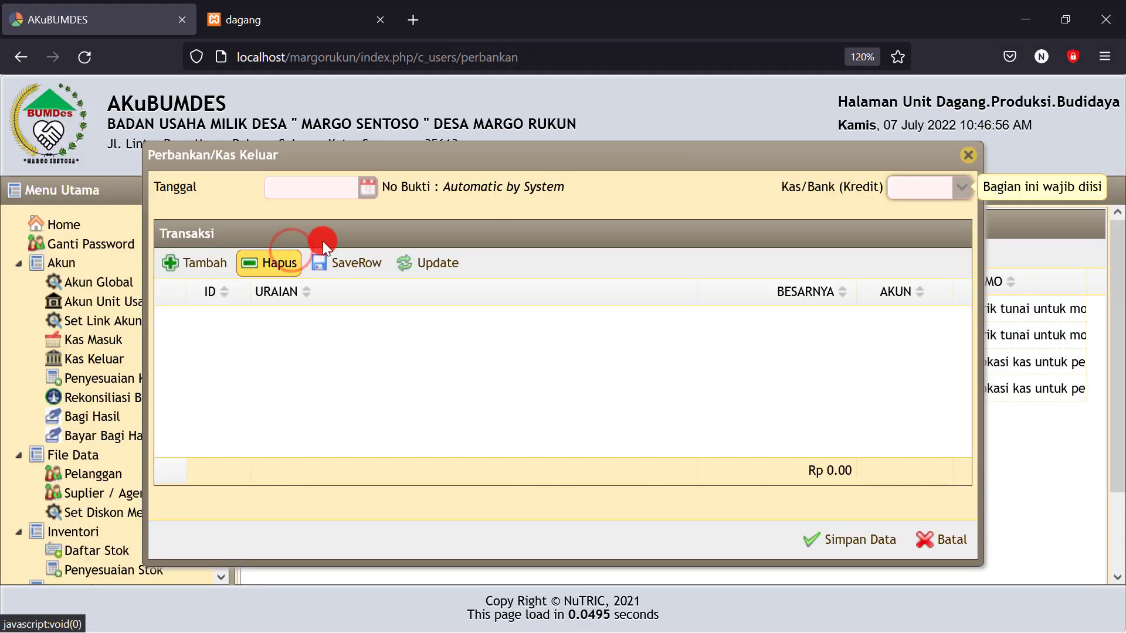
left_click(369, 186)
left_click(386, 286)
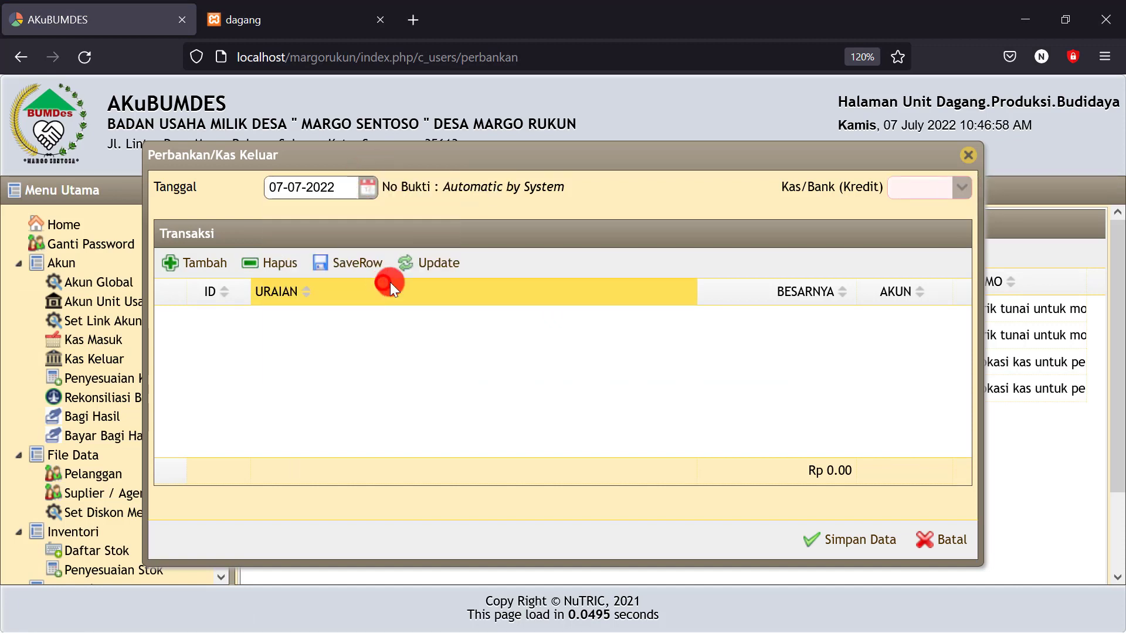
left_click(959, 193)
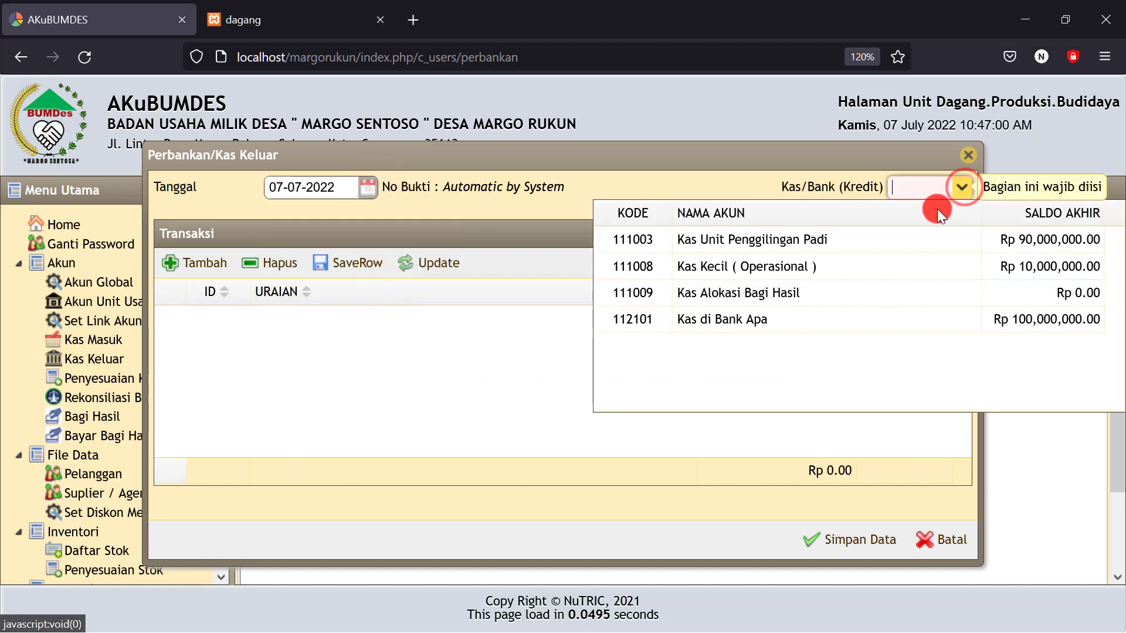
left_click(748, 319)
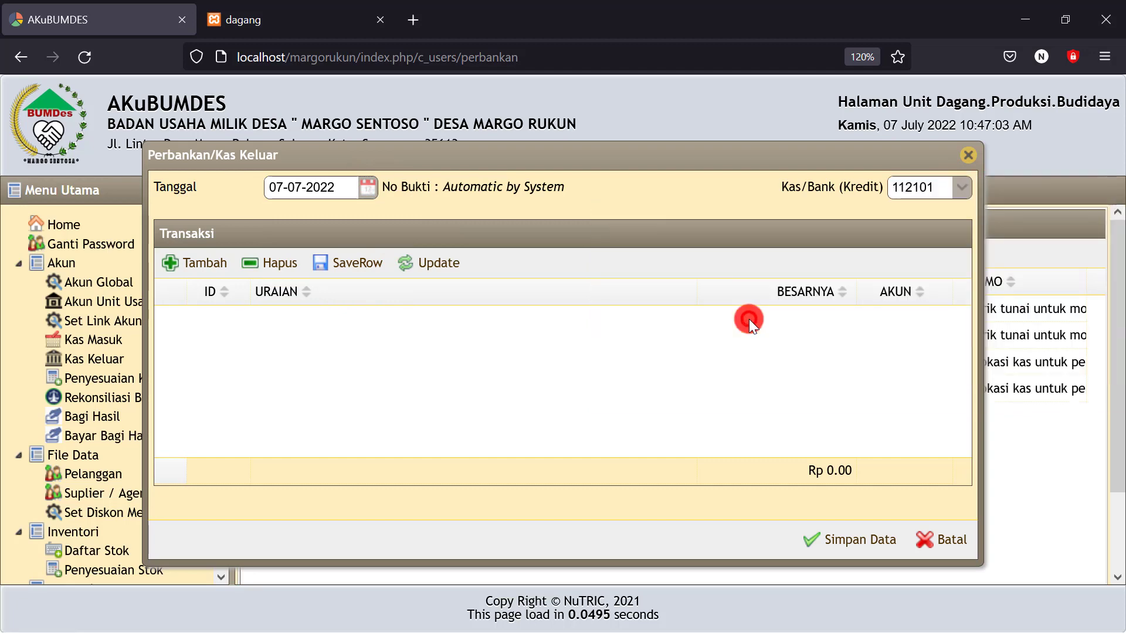
Add a line to Inventaris dan Mesin, 'transfer Beli mesin giling', for 25,000,000
left_click(204, 268)
left_click(449, 333)
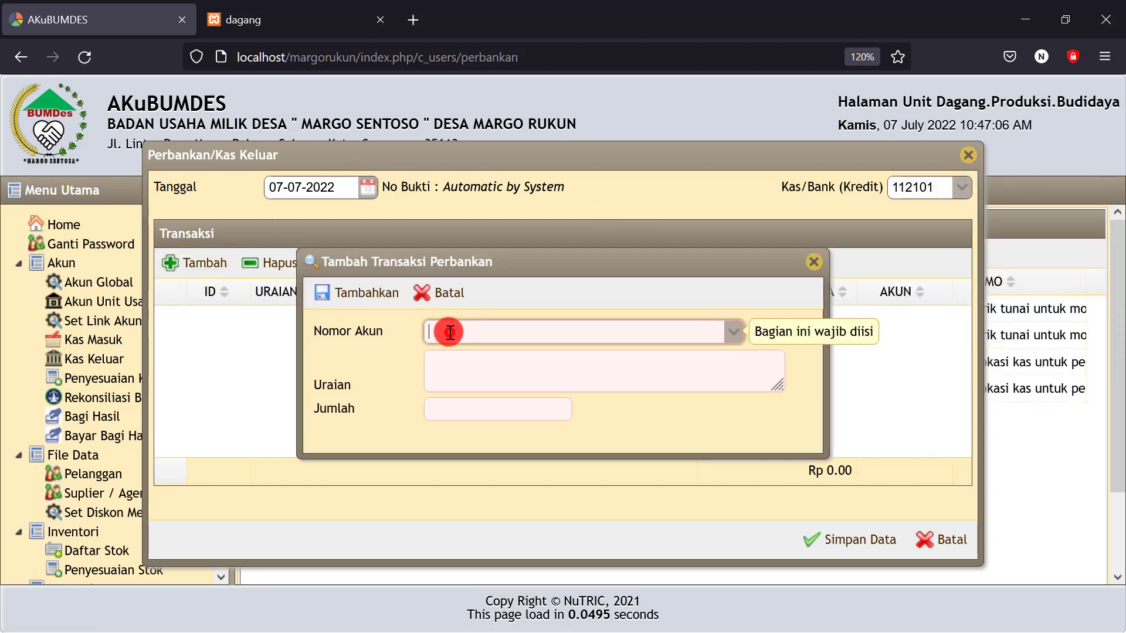
type("inve")
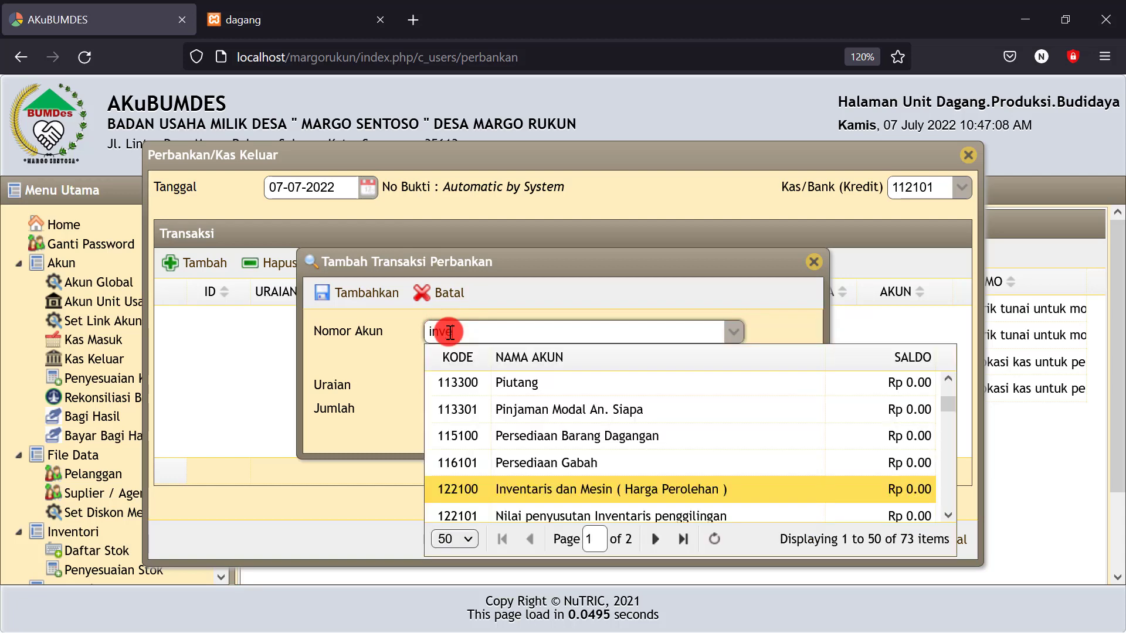
left_click(579, 489)
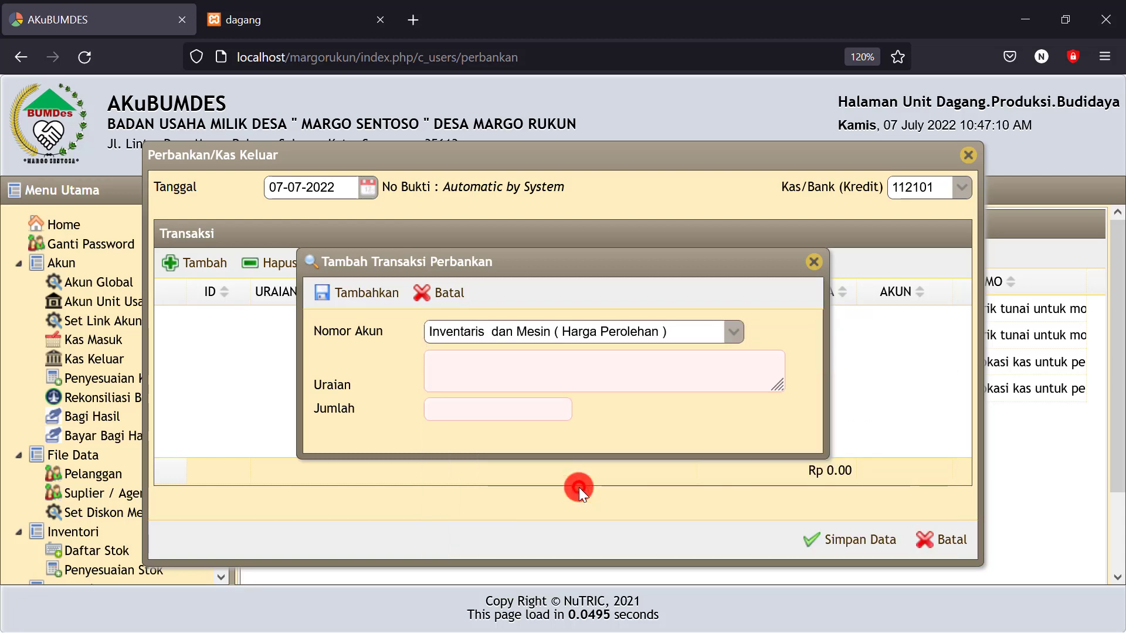
left_click(449, 369)
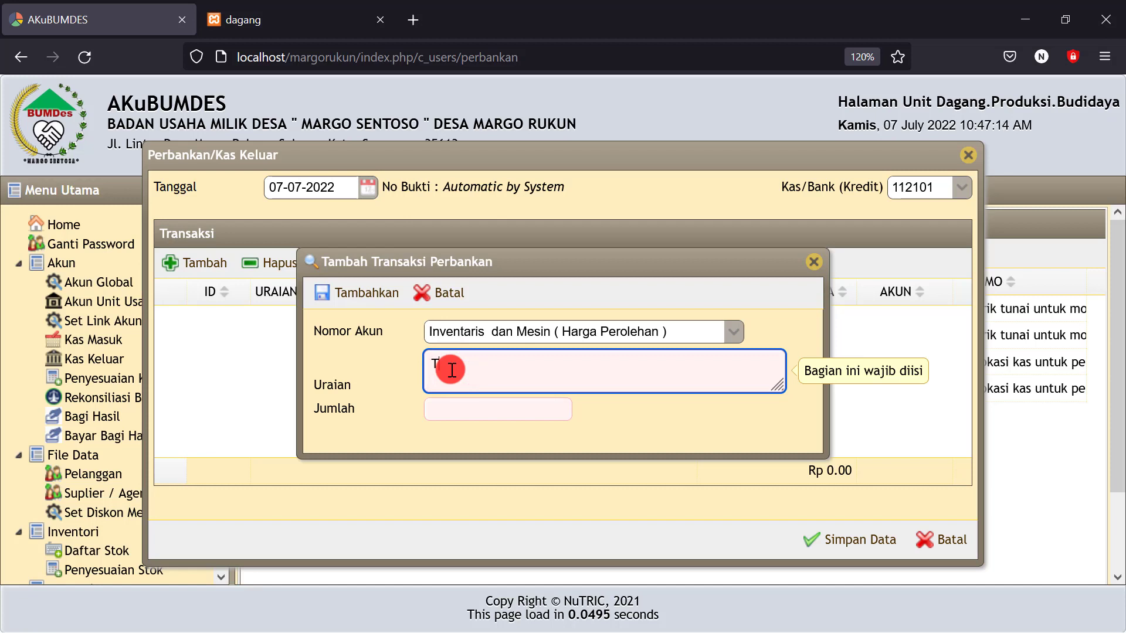
key("BackSpace")
type("T")
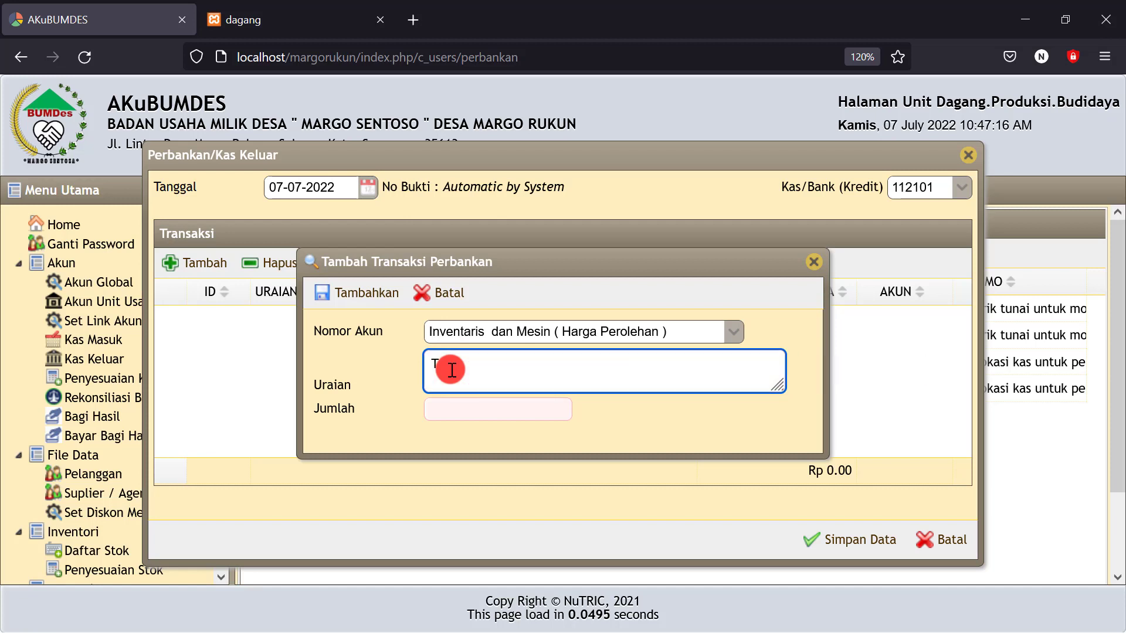
key("BackSpace")
type("Beli mesin giling")
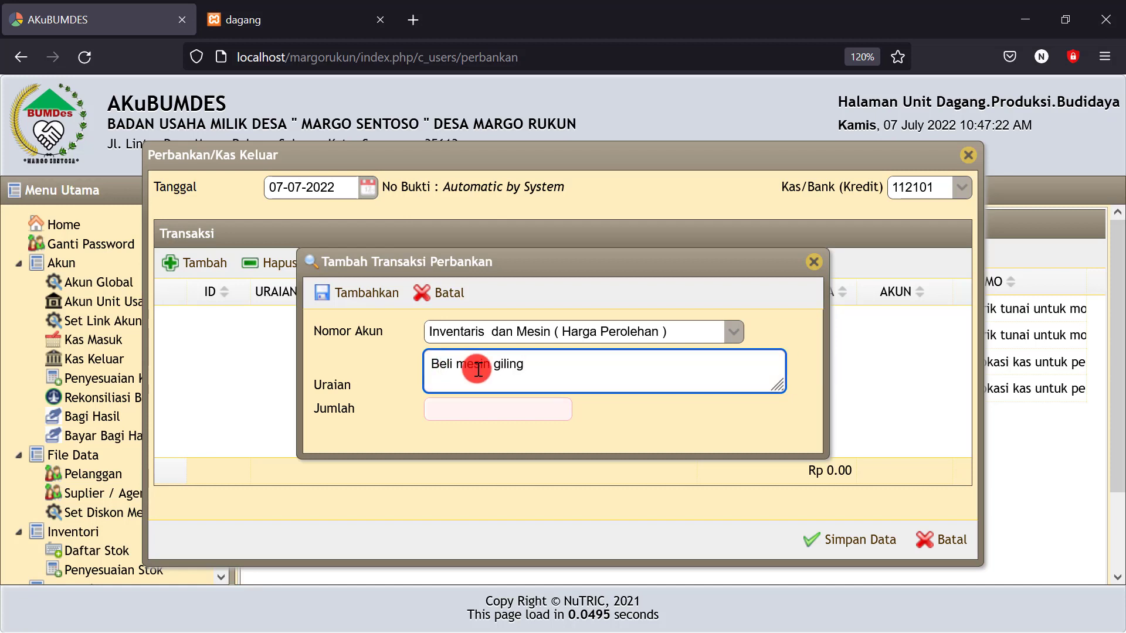
left_click(424, 371)
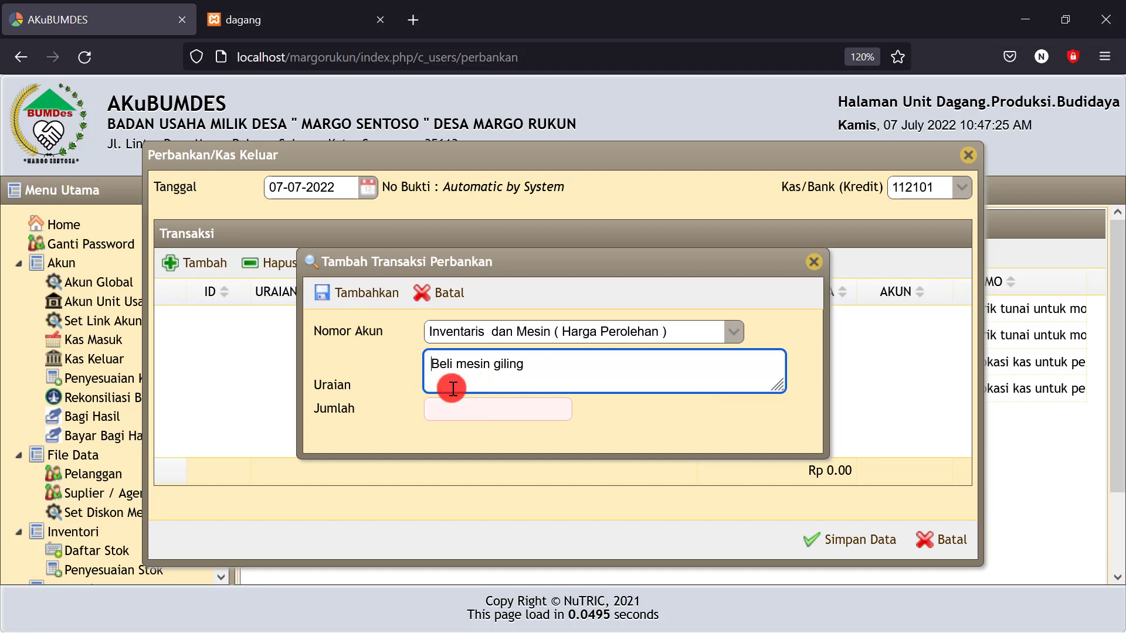
type("trans")
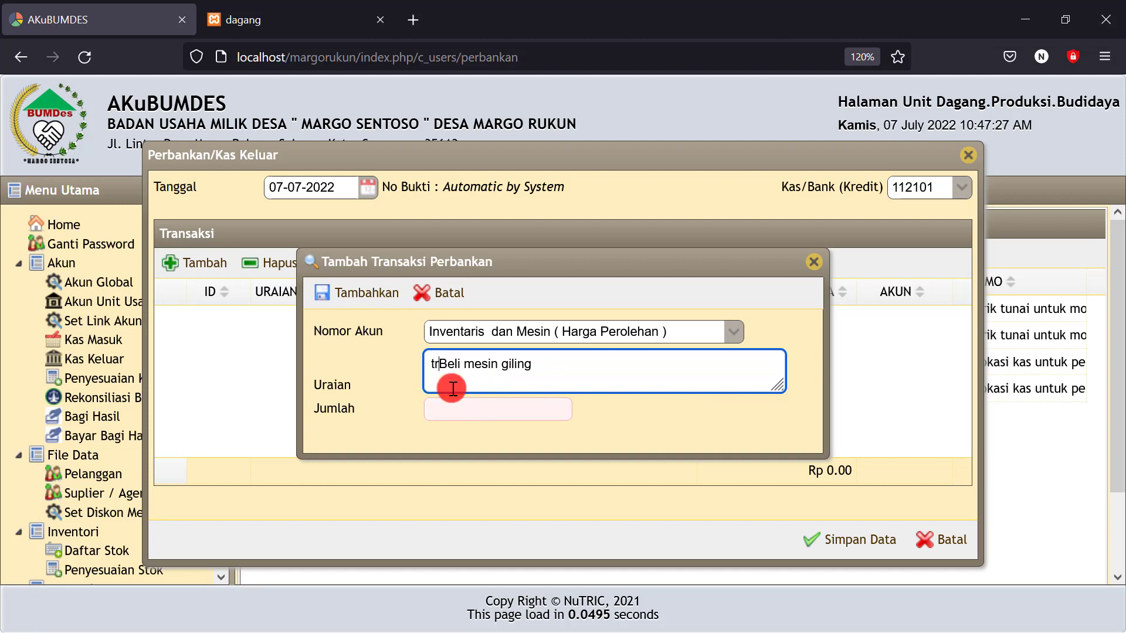
type("fer")
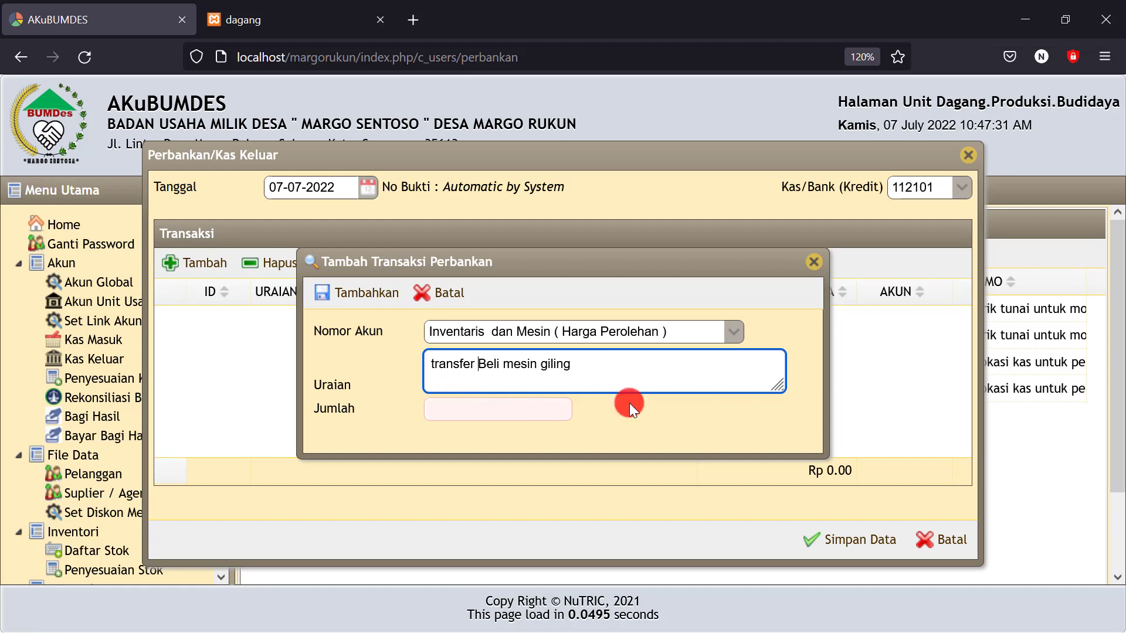
left_click(516, 404)
type("2")
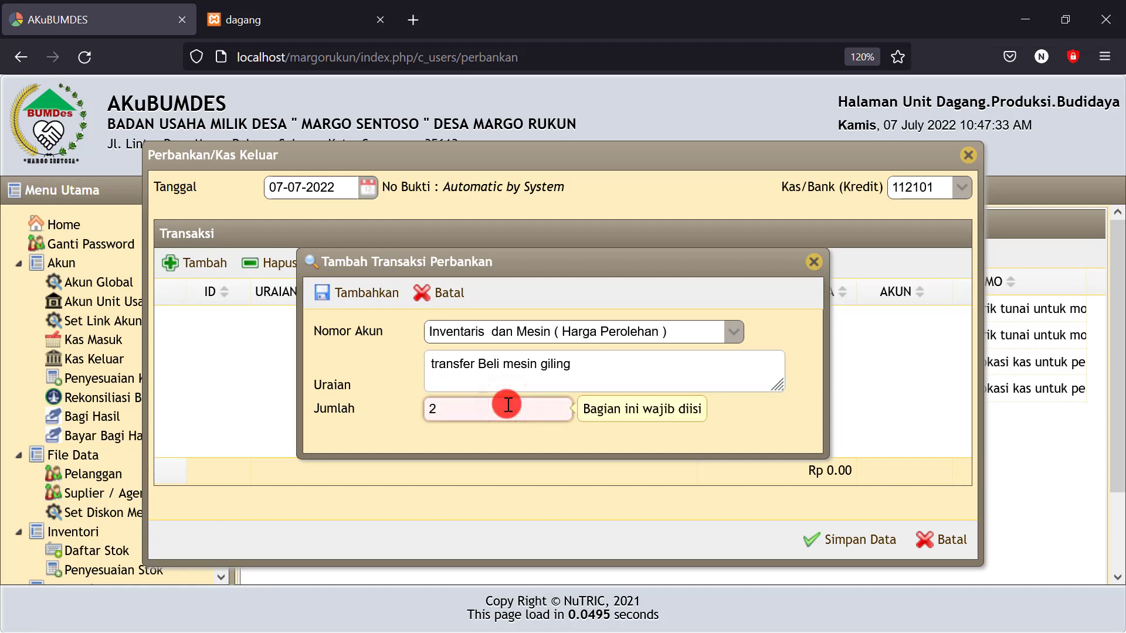
type("5,000,000")
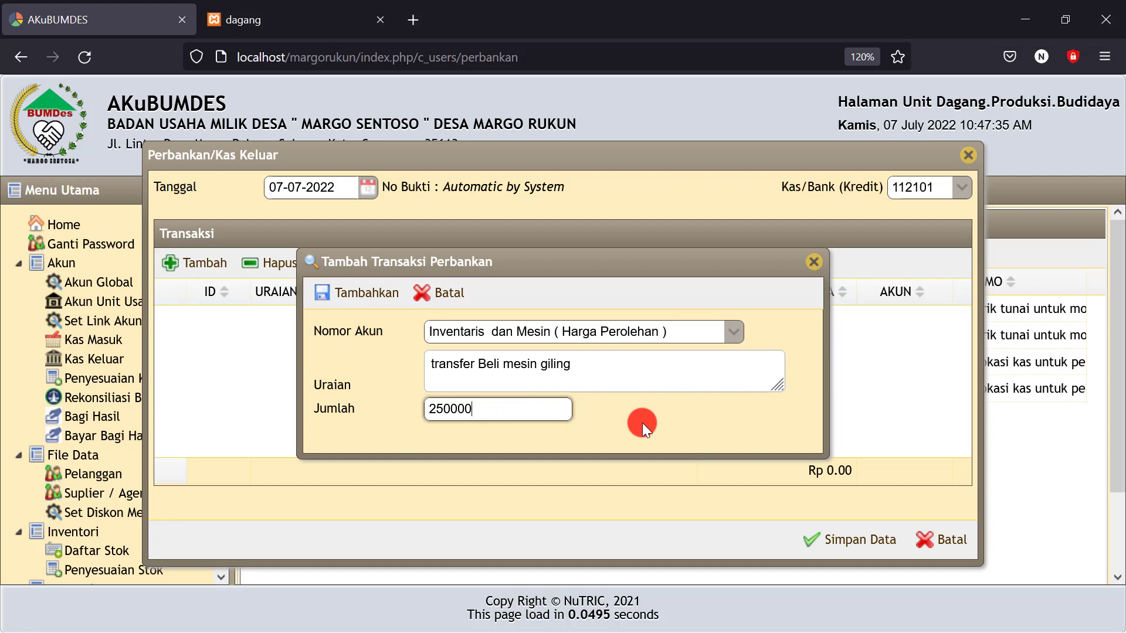
left_click(353, 293)
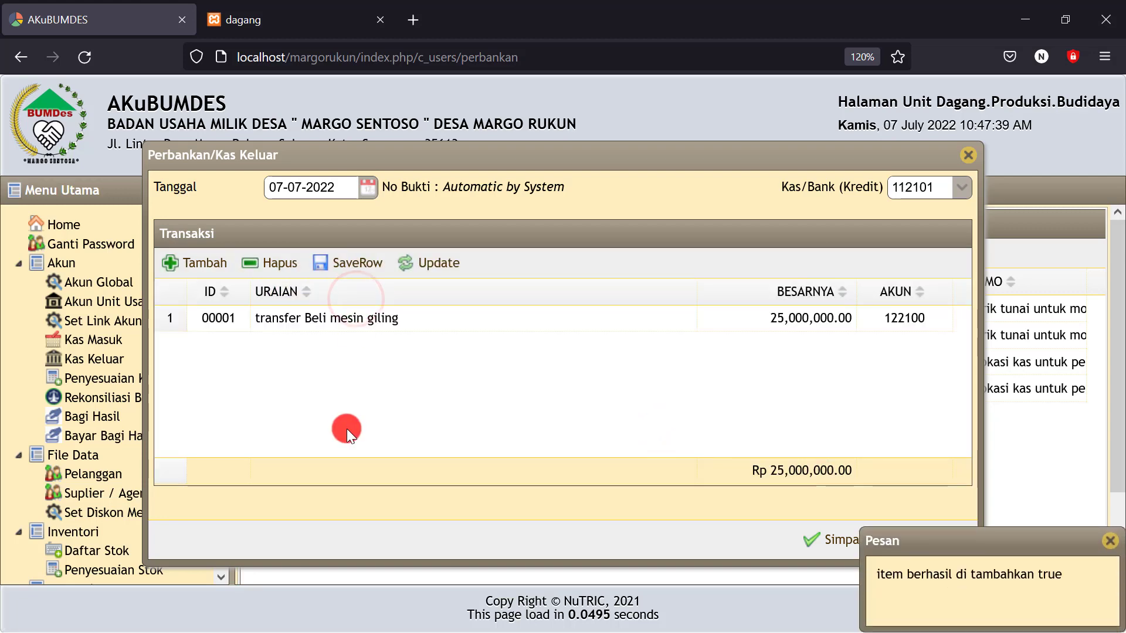
left_click(188, 262)
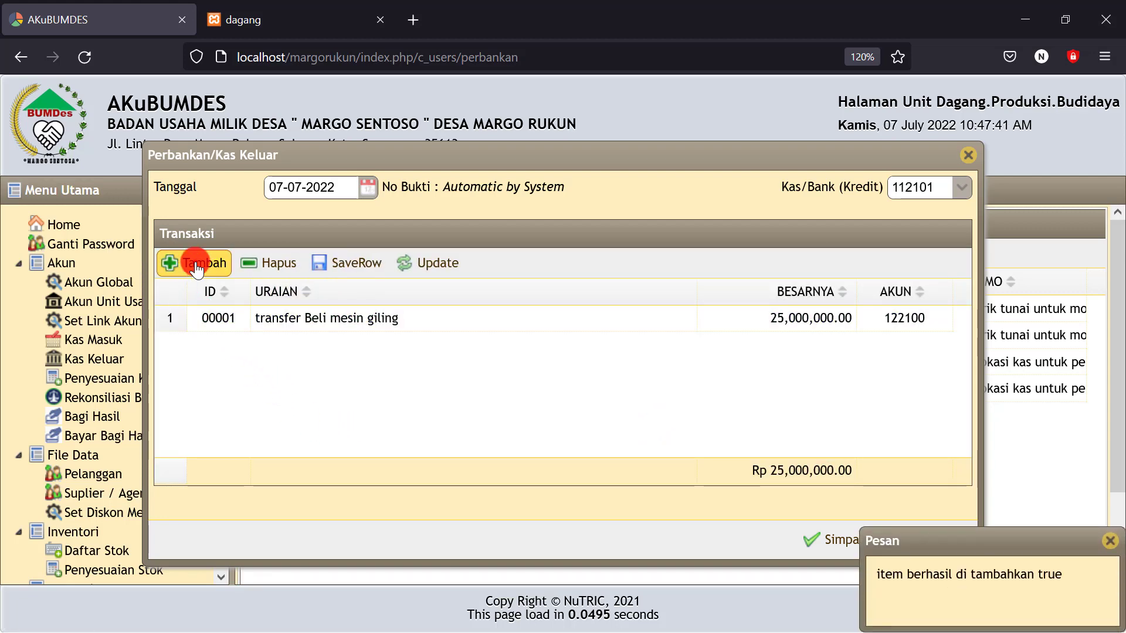
Add a 12,000,000 warehouse-rent line to Beban Dibayar Dimuka and save entry JPK00003
left_click(433, 337)
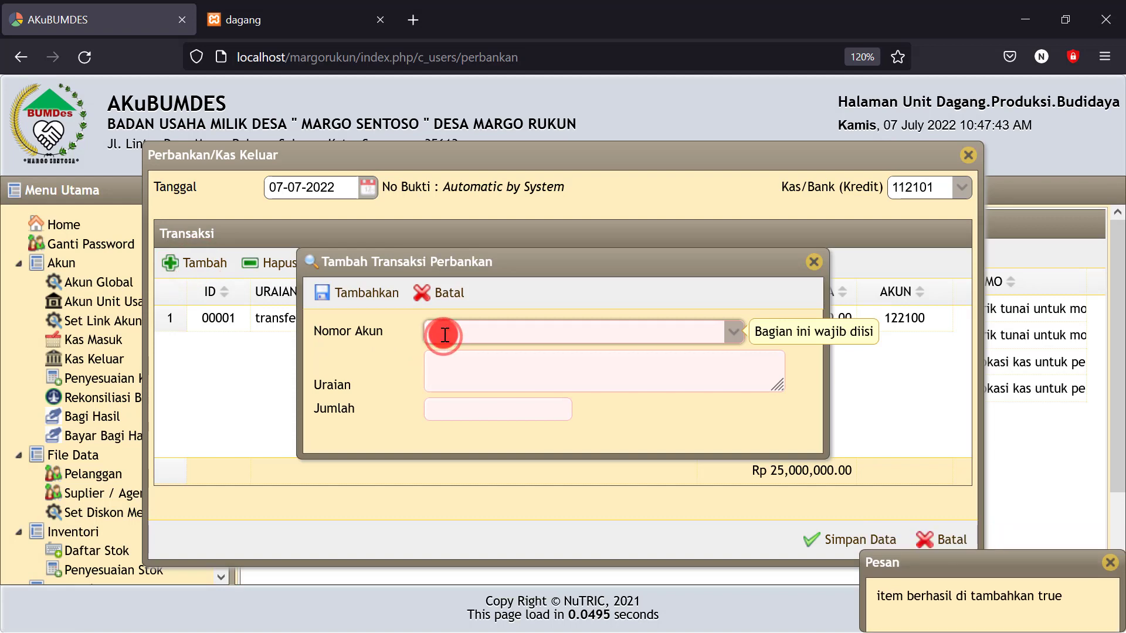
type("beban d")
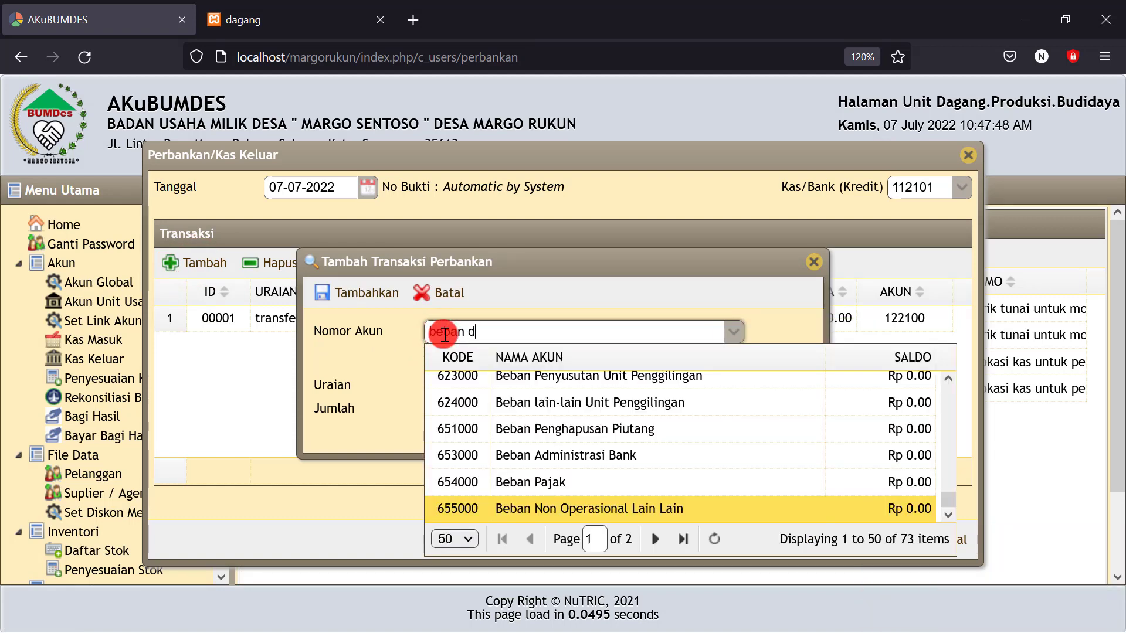
left_click(538, 383)
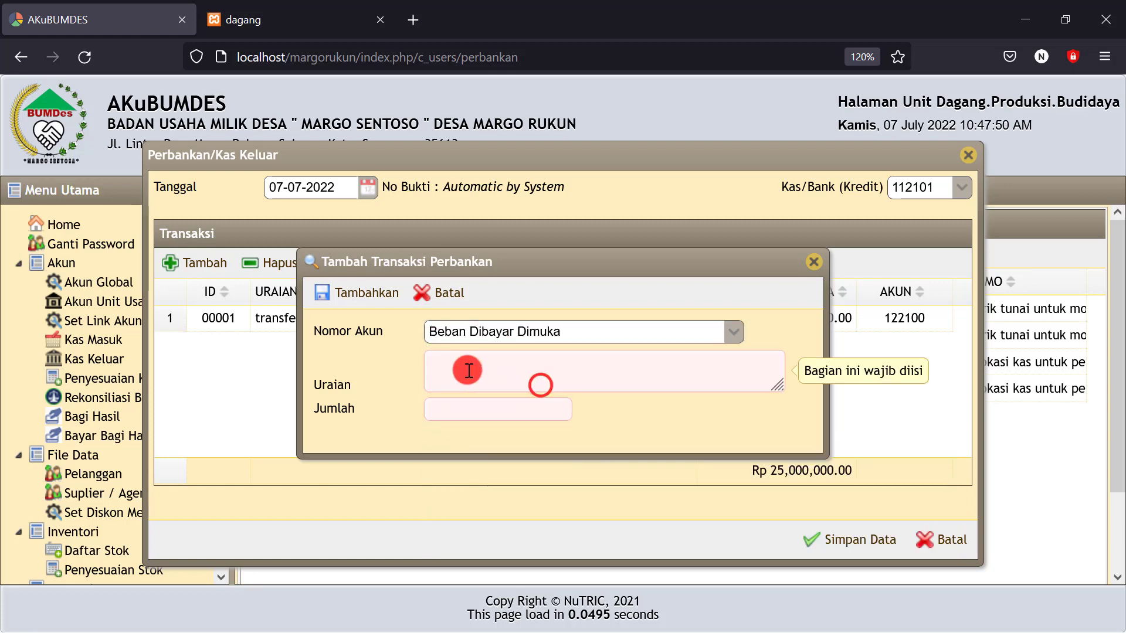
left_click(469, 371)
type("S")
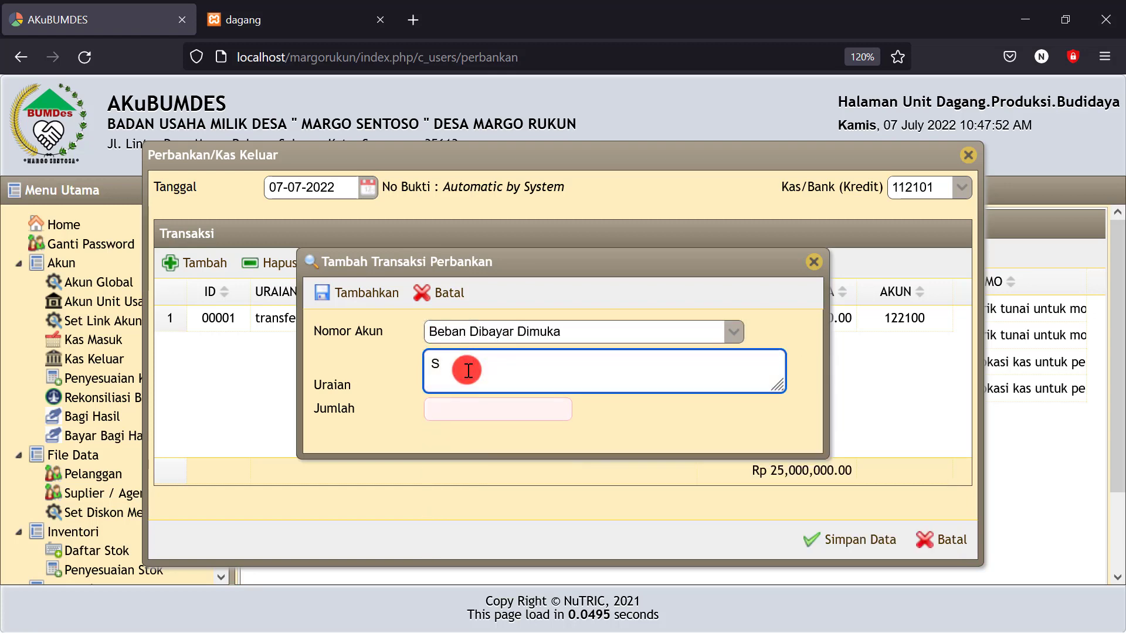
type("Trabsfer sewa gudang 12 tahun @")
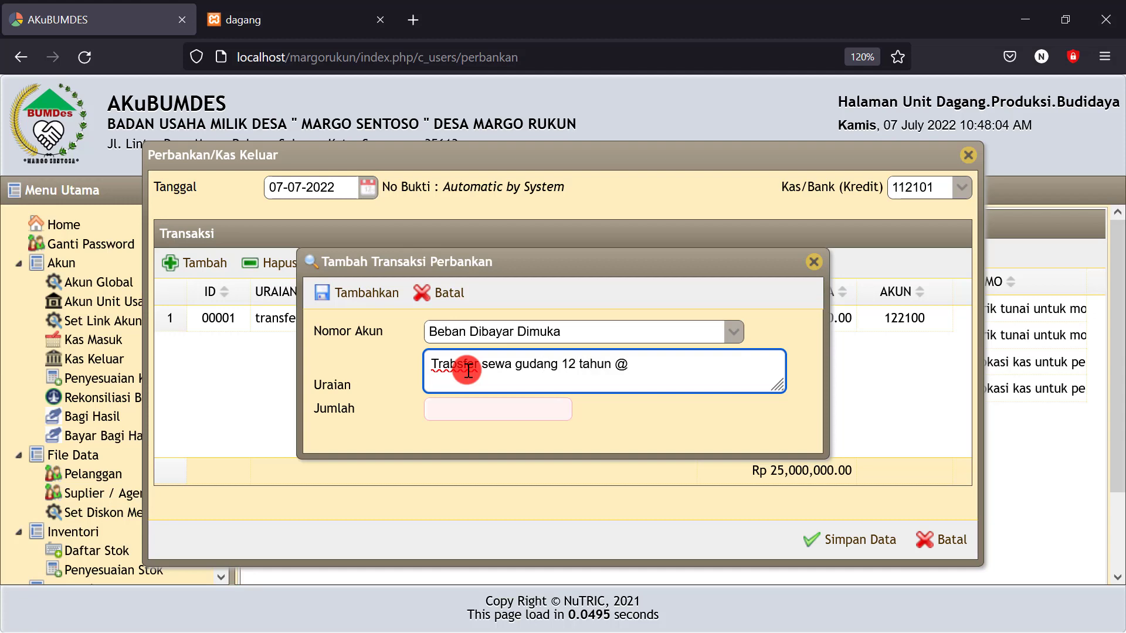
type("000.000/tahun")
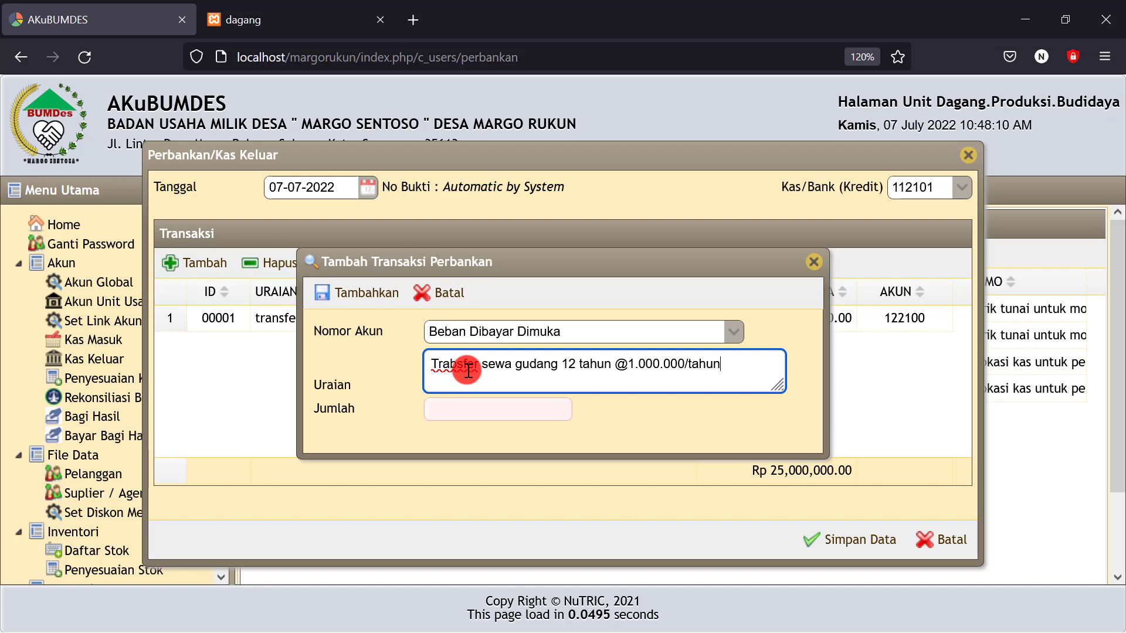
left_click(465, 413)
type("1")
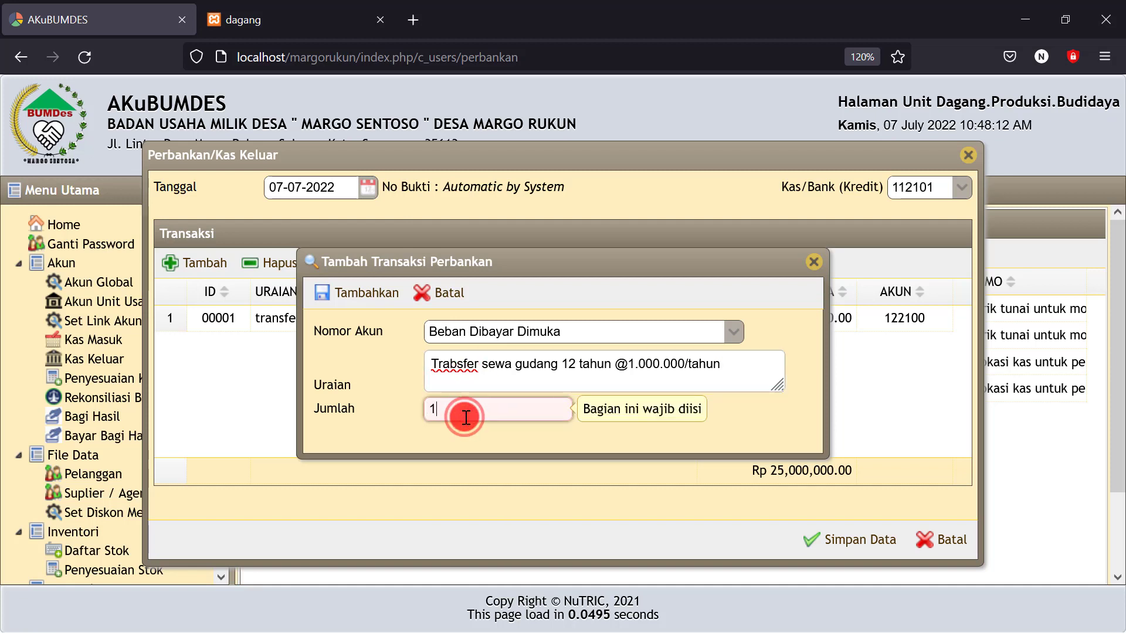
type("2,000,00")
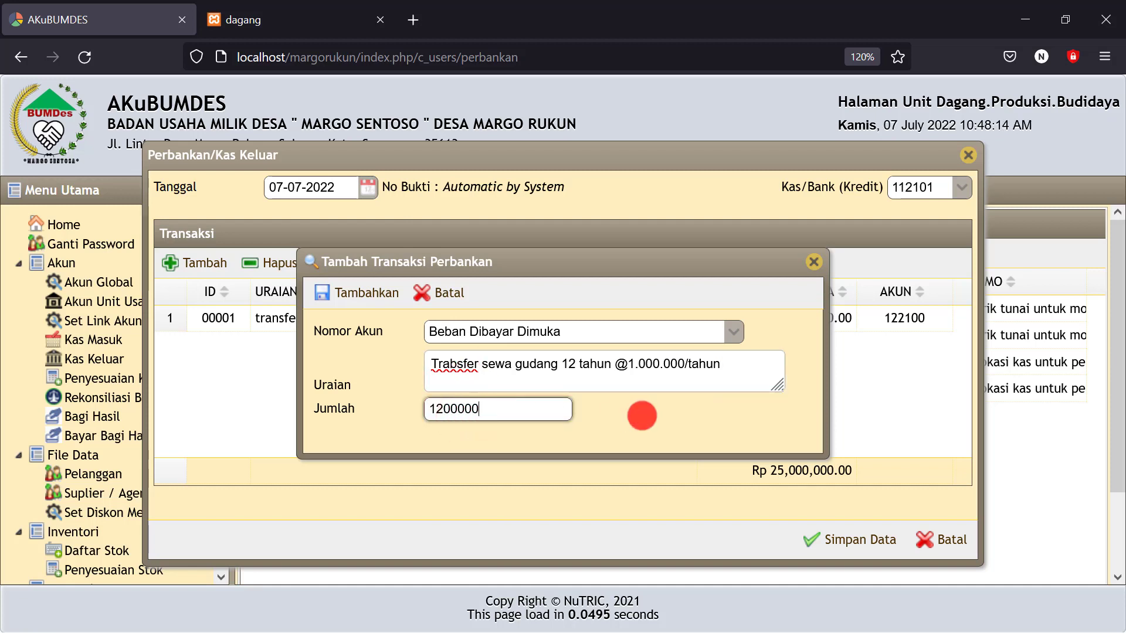
type("0")
left_click(641, 416)
left_click(367, 293)
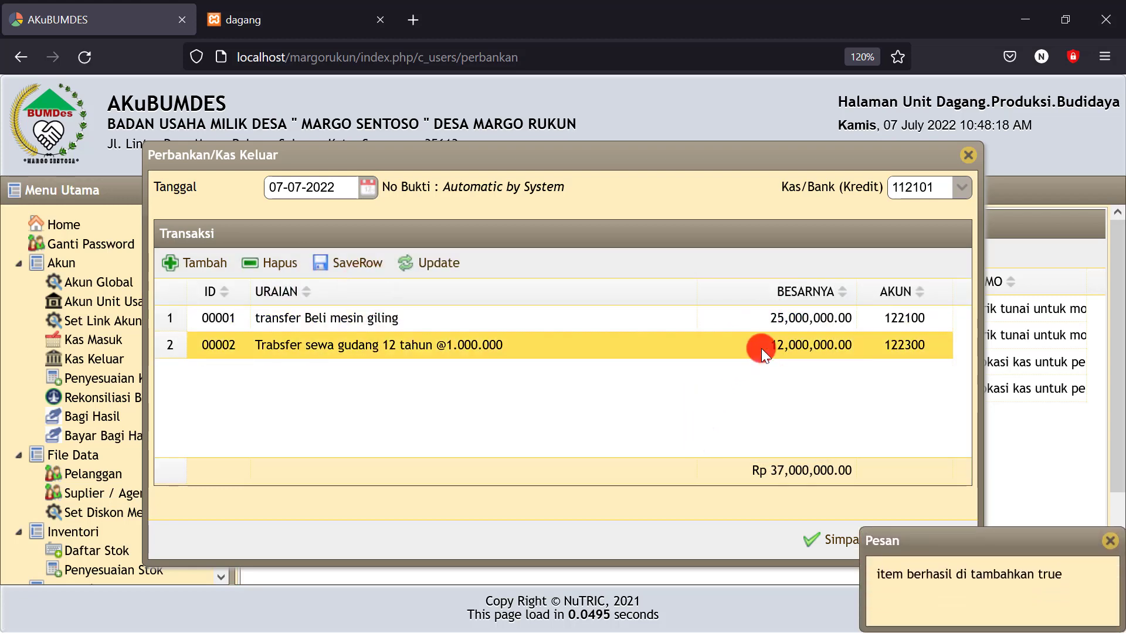
left_click_drag(431, 313, 353, 319)
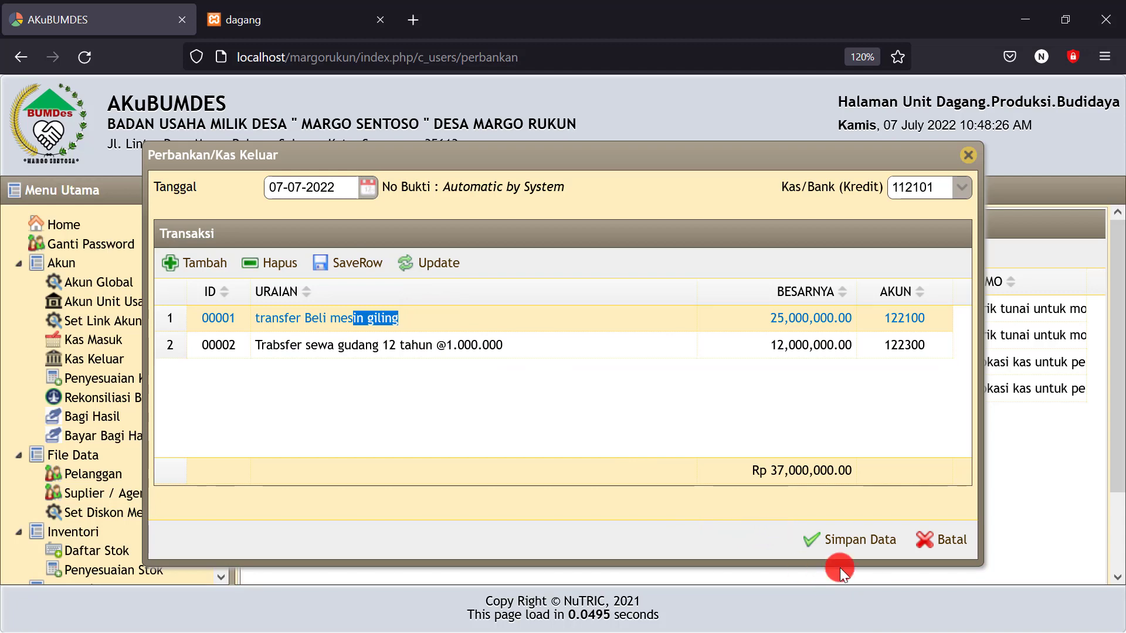
left_click(851, 542)
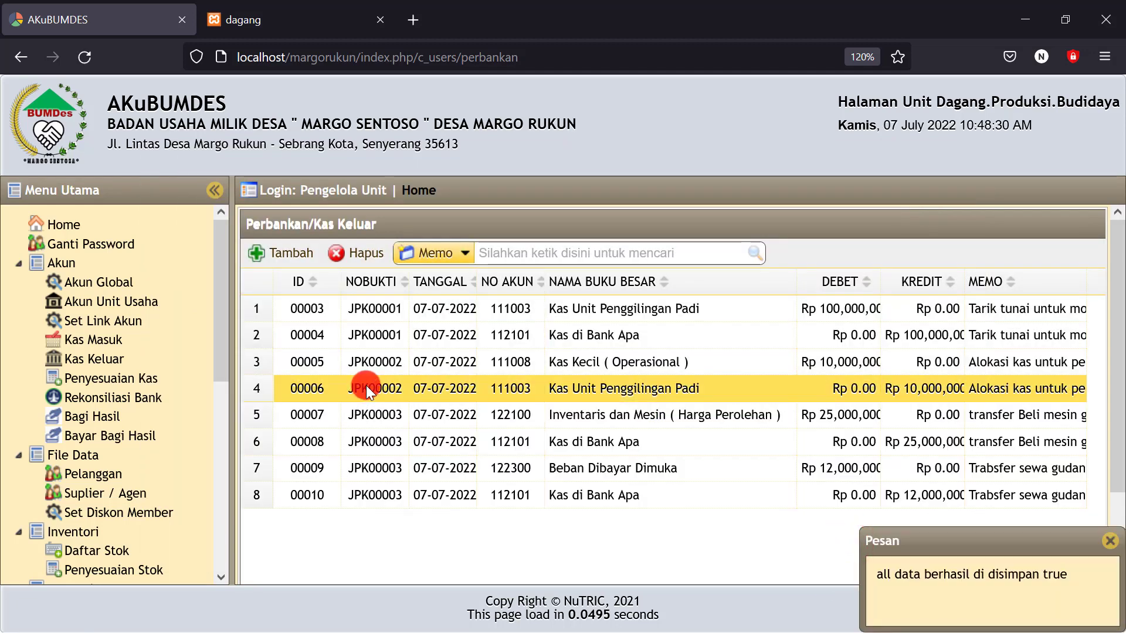
Reload the Neraca and mark Kas di Bank Apa at 63,000,000 and Beban Dibayar Dimuka at 12,000,000
left_click(293, 20)
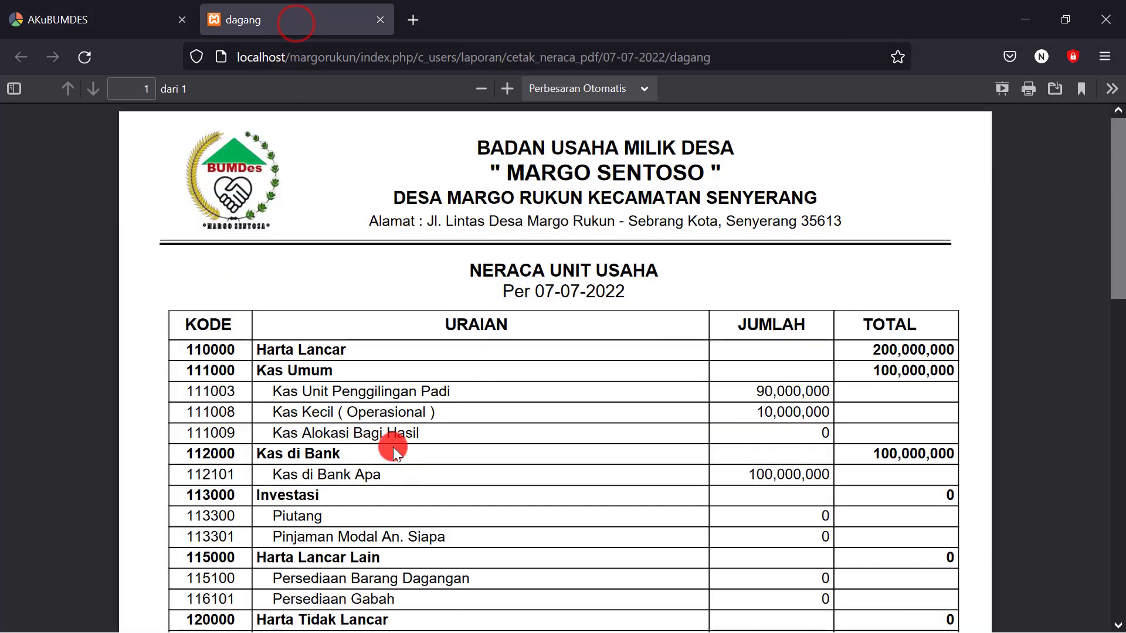
left_click(86, 57)
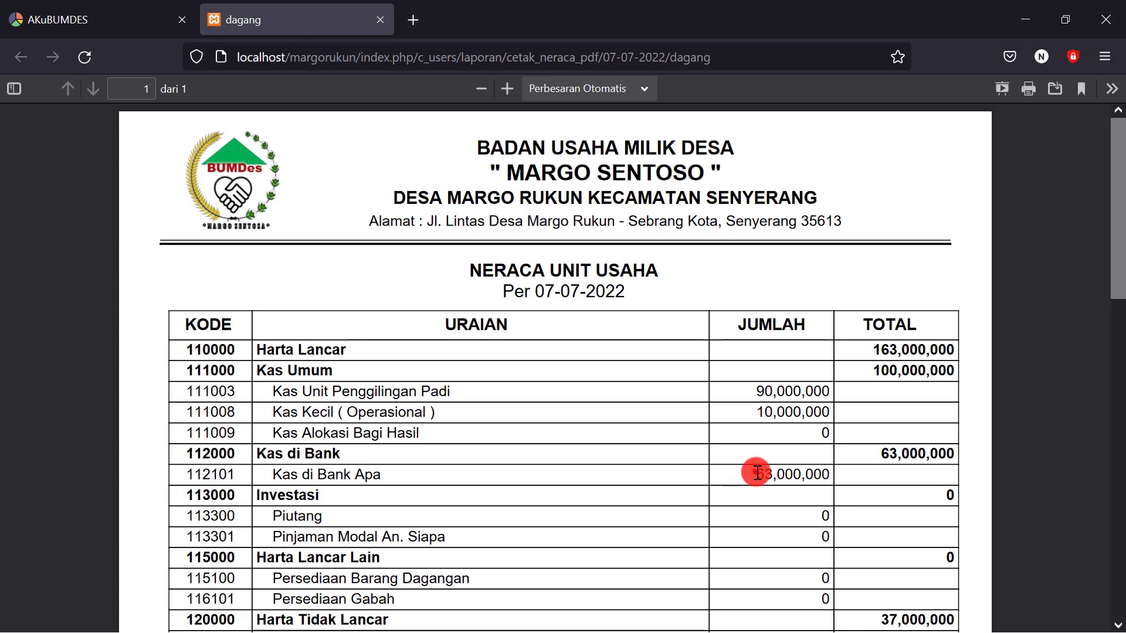
left_click_drag(757, 474, 830, 475)
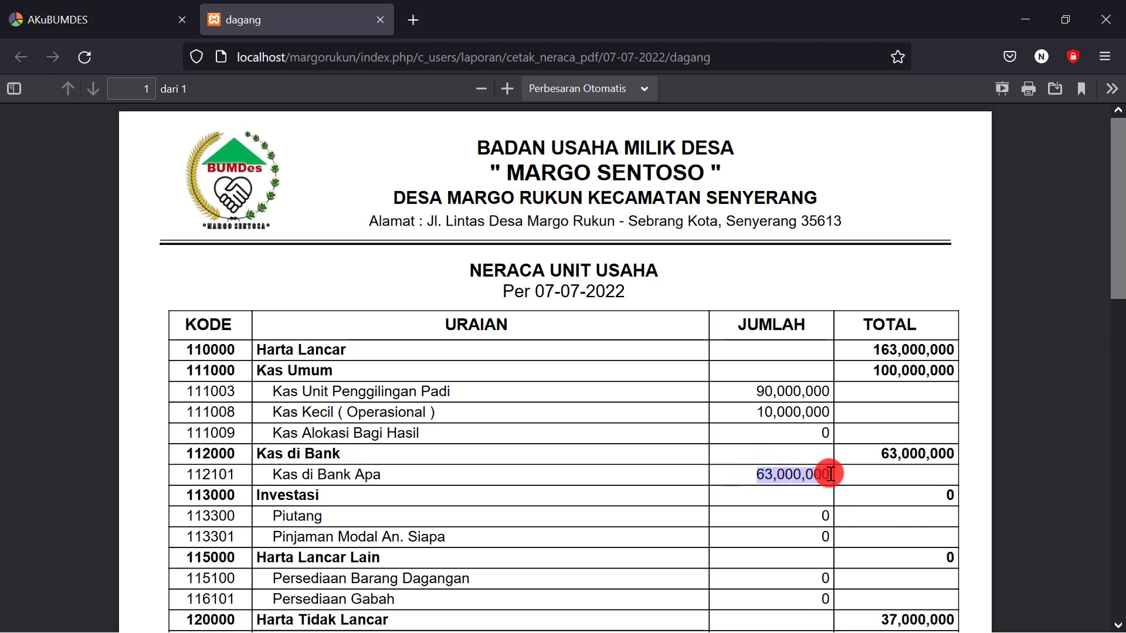
scroll(801, 474, "down", 2)
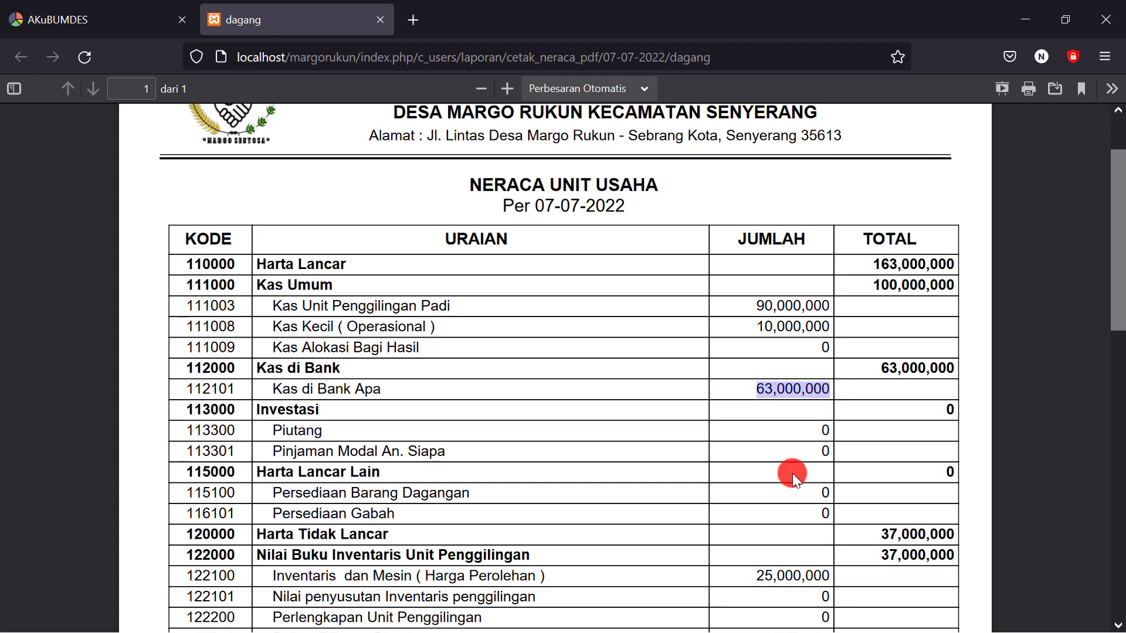
scroll(793, 474, "down", 2)
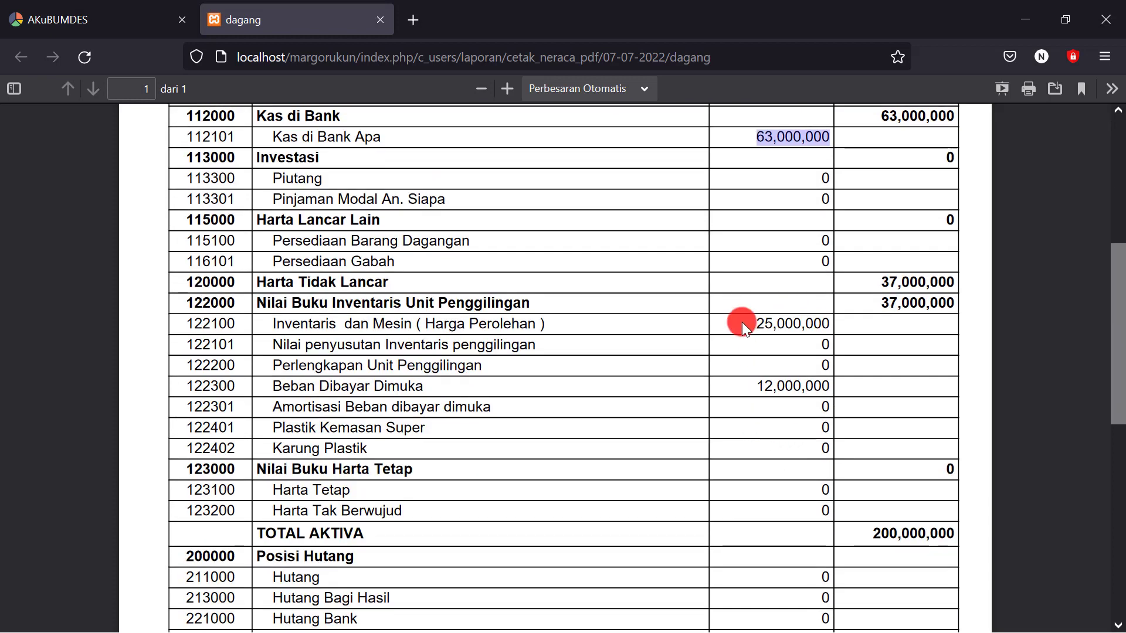
left_click_drag(750, 326, 794, 324)
left_click(810, 339)
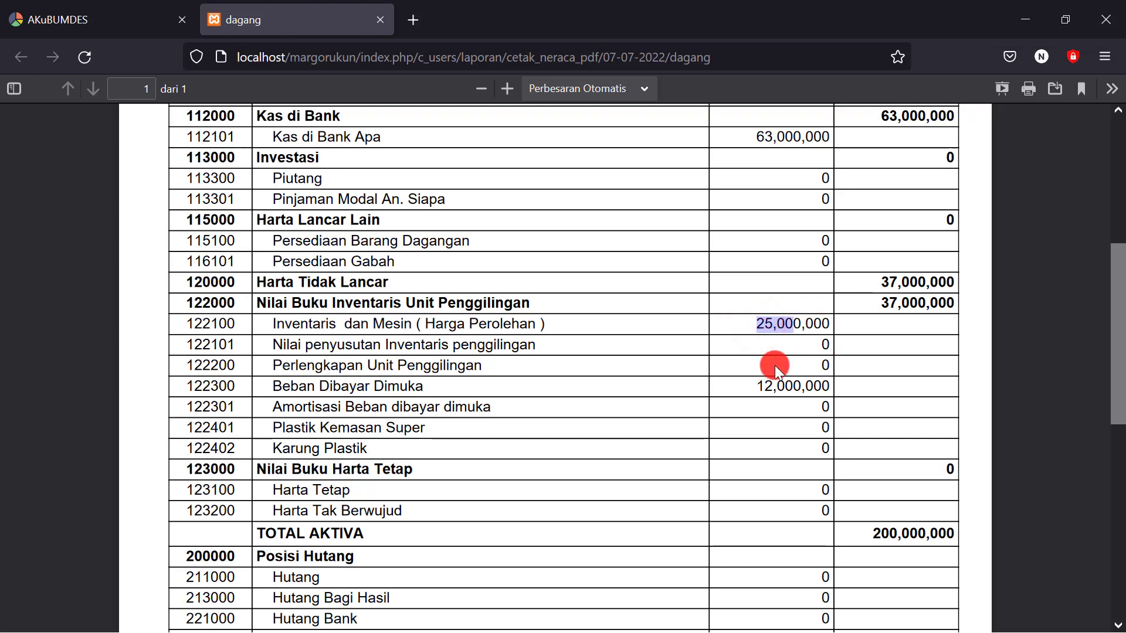
left_click(761, 386)
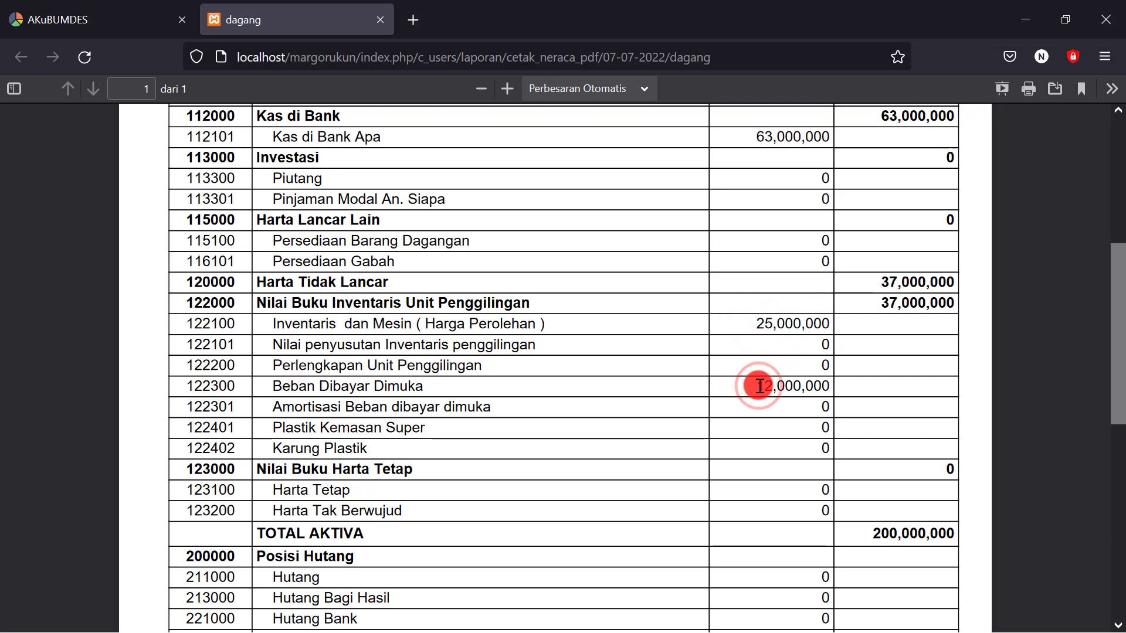
left_click_drag(756, 386, 796, 389)
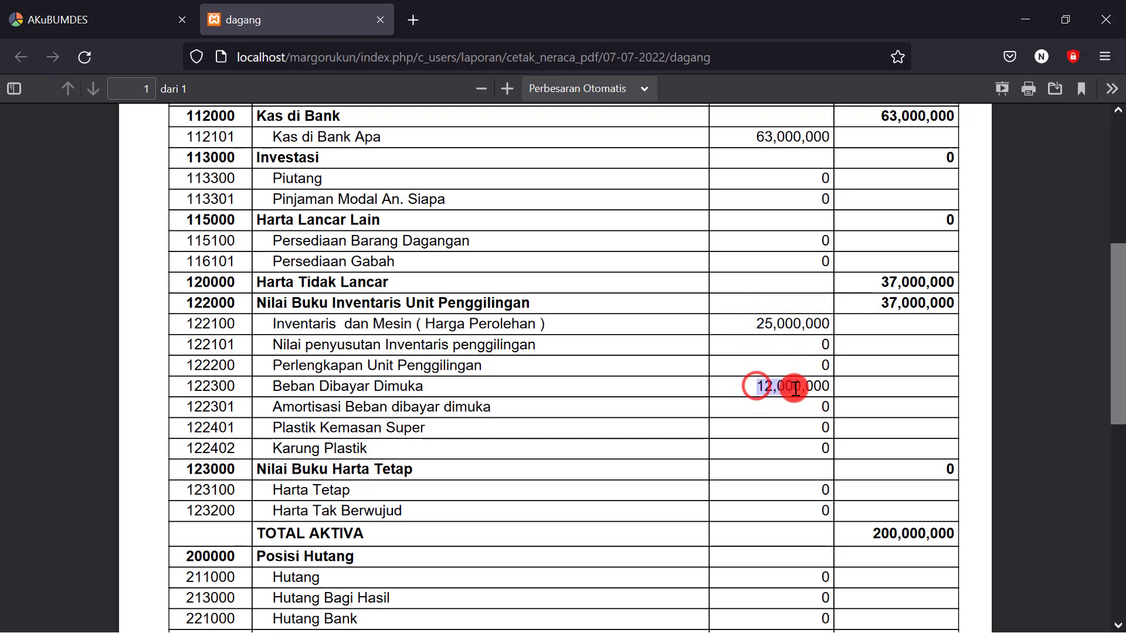
Review the fixed assets at 37,000,000 and total assets of 200,000,000, then return to the journal tab
scroll(748, 294, "up", 3)
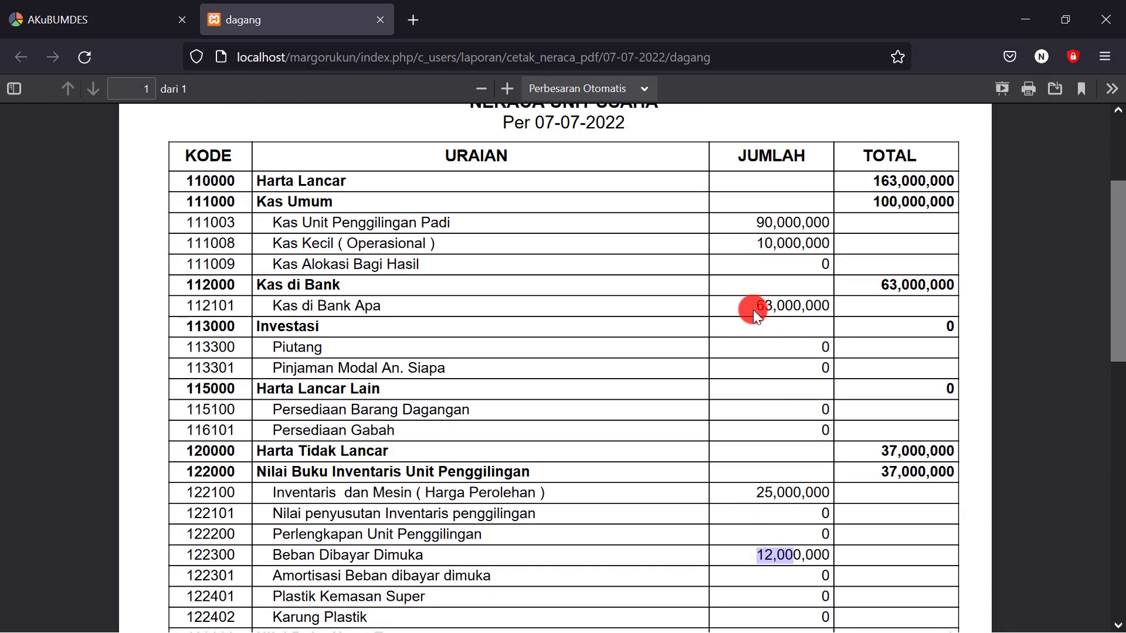
left_click_drag(755, 305, 778, 307)
scroll(748, 431, "down", 2)
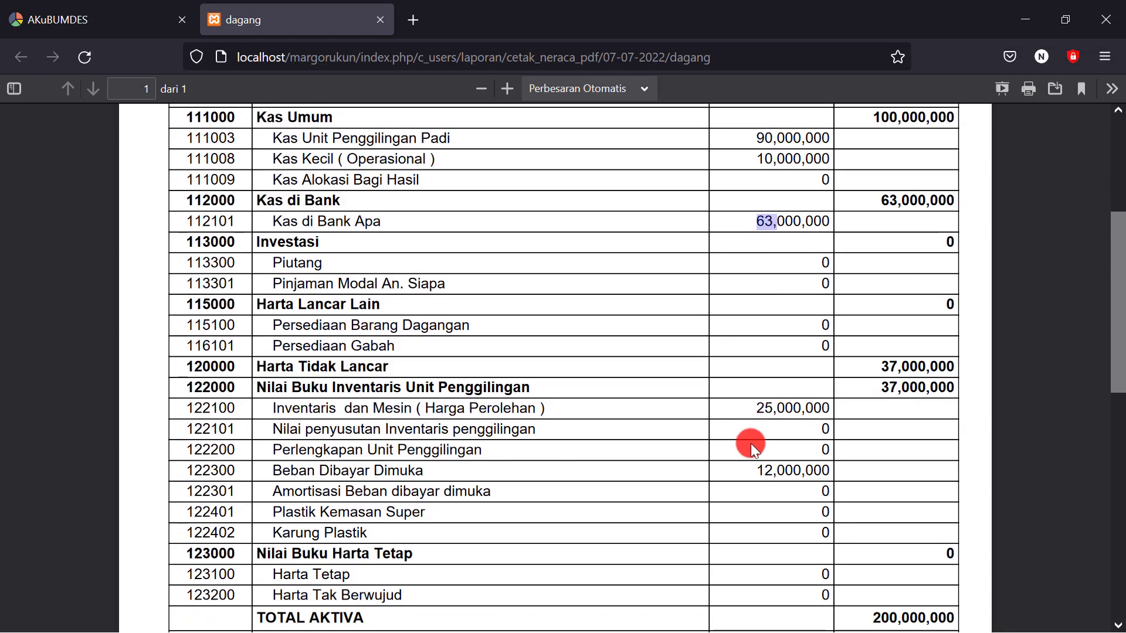
scroll(763, 458, "down", 3)
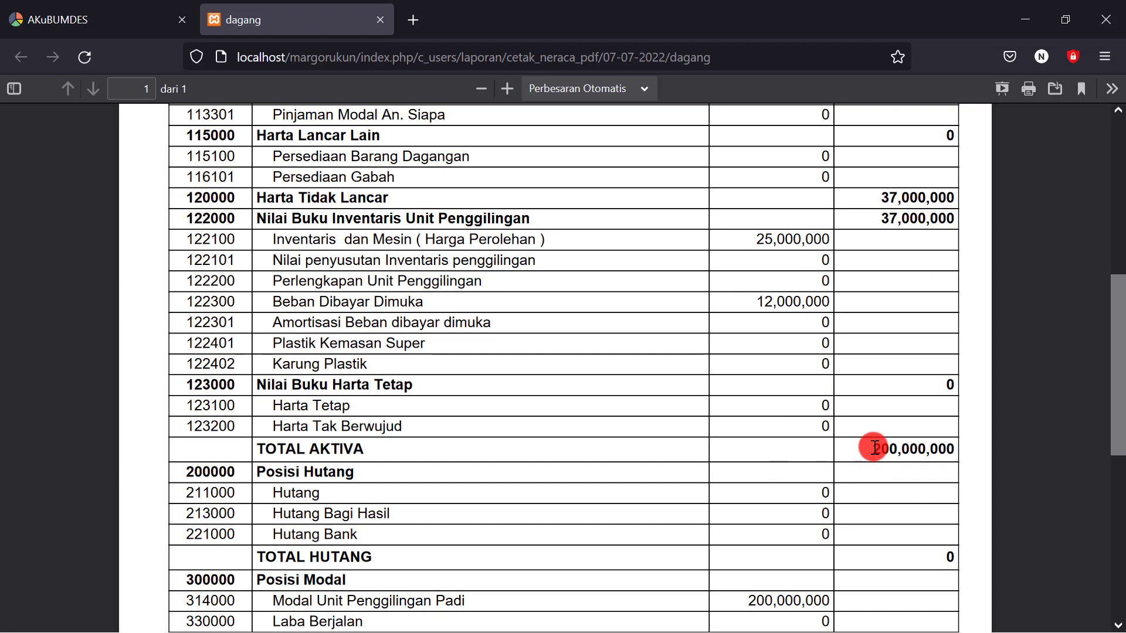
left_click_drag(873, 449, 926, 449)
scroll(820, 449, "down", 2)
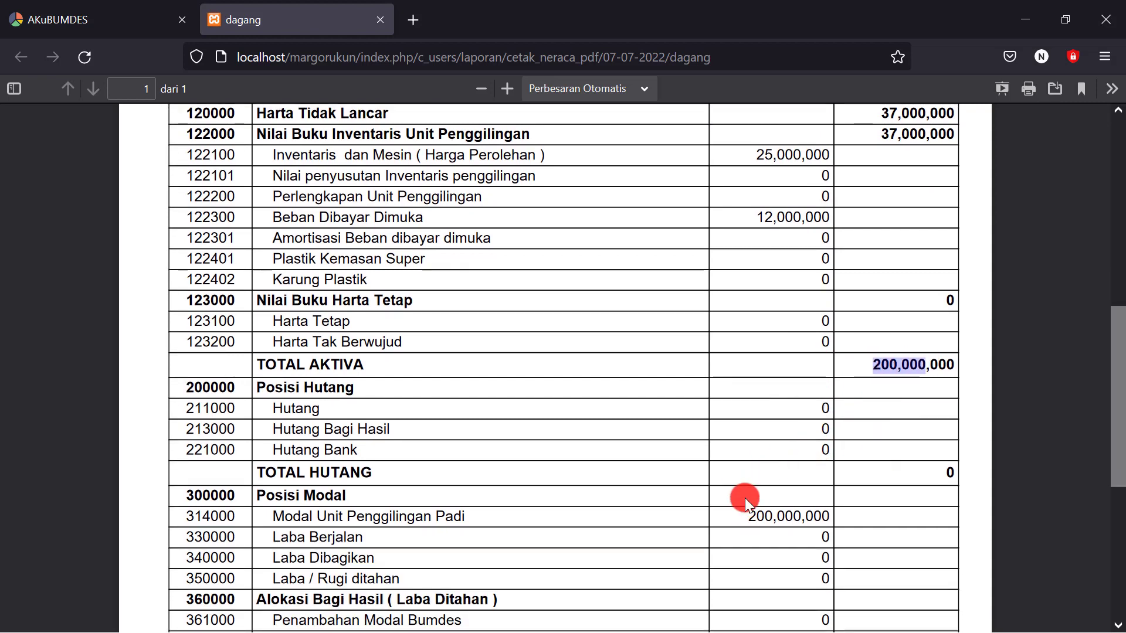
scroll(489, 447, "up", 8)
scroll(498, 421, "up", 2)
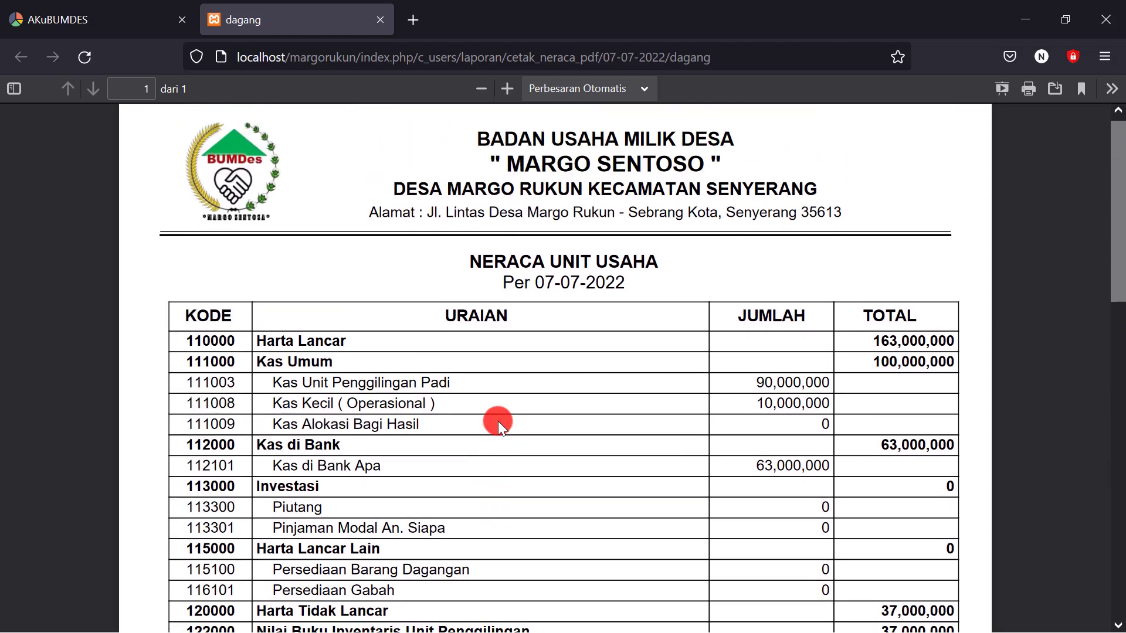
left_click(129, 21)
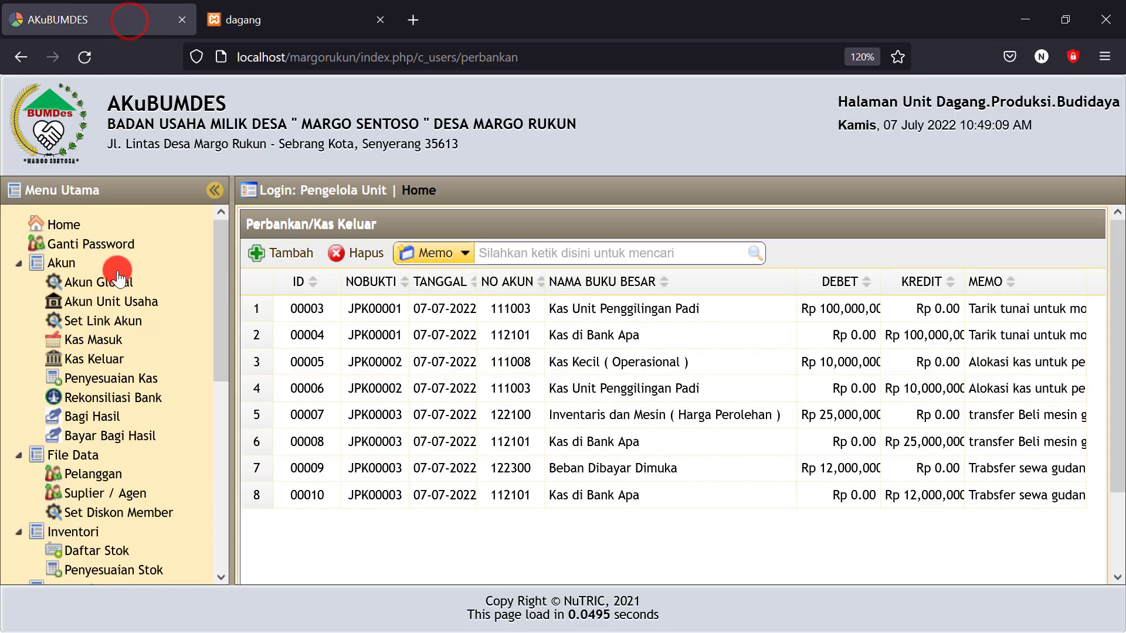
Start a Kas Keluar entry dated 07-07-2022 crediting Kas Unit Penggilingan Padi (111003)
left_click(120, 308)
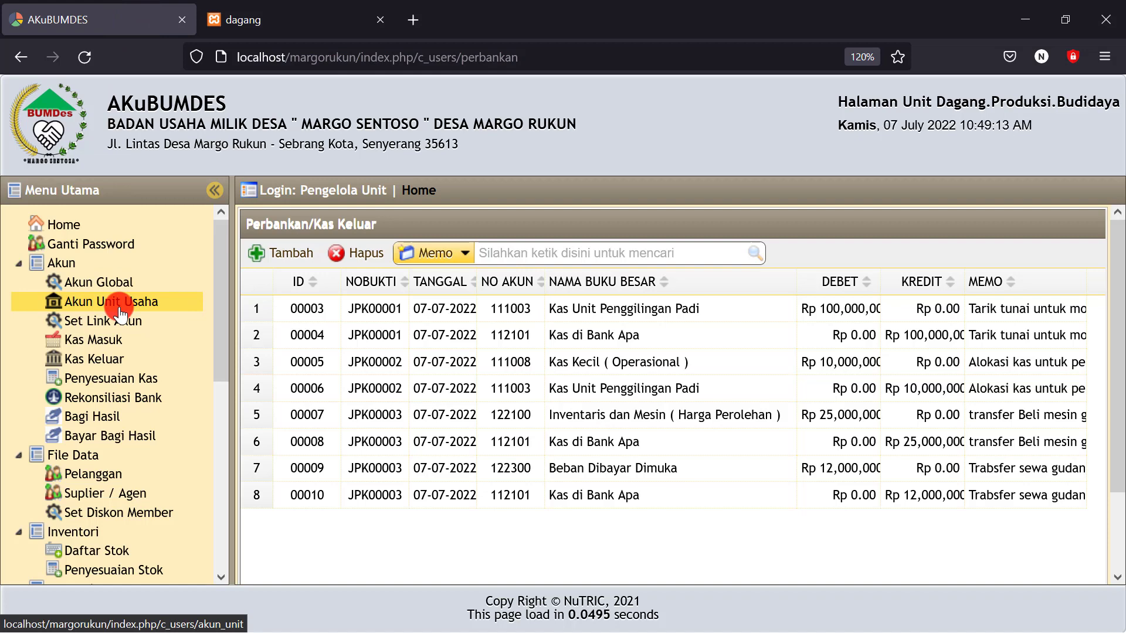
left_click(97, 365)
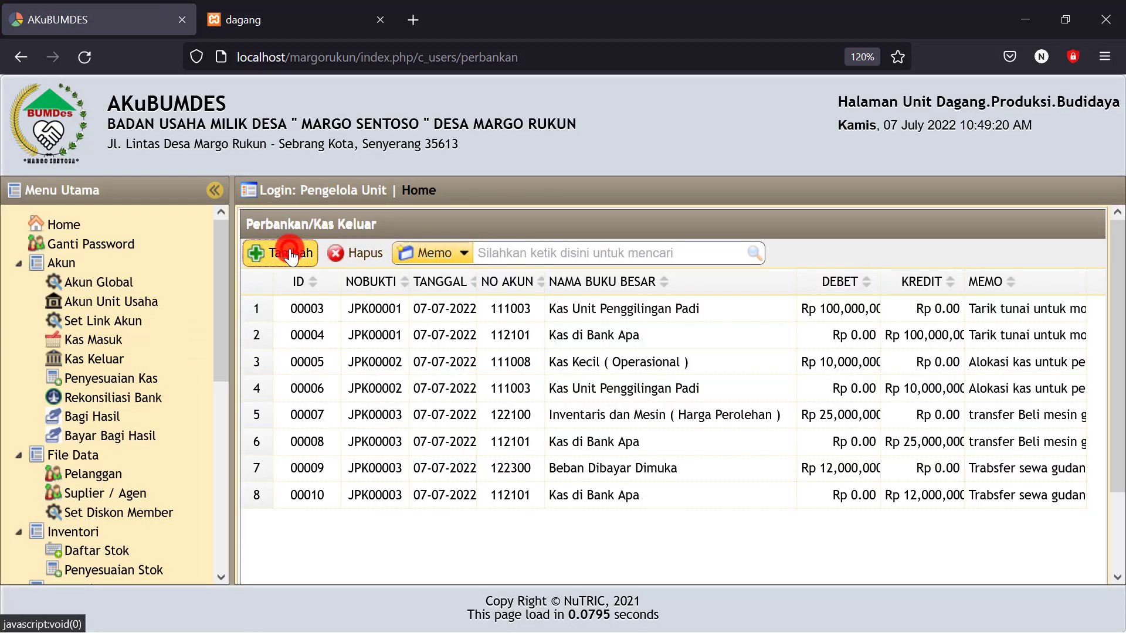
left_click(291, 256)
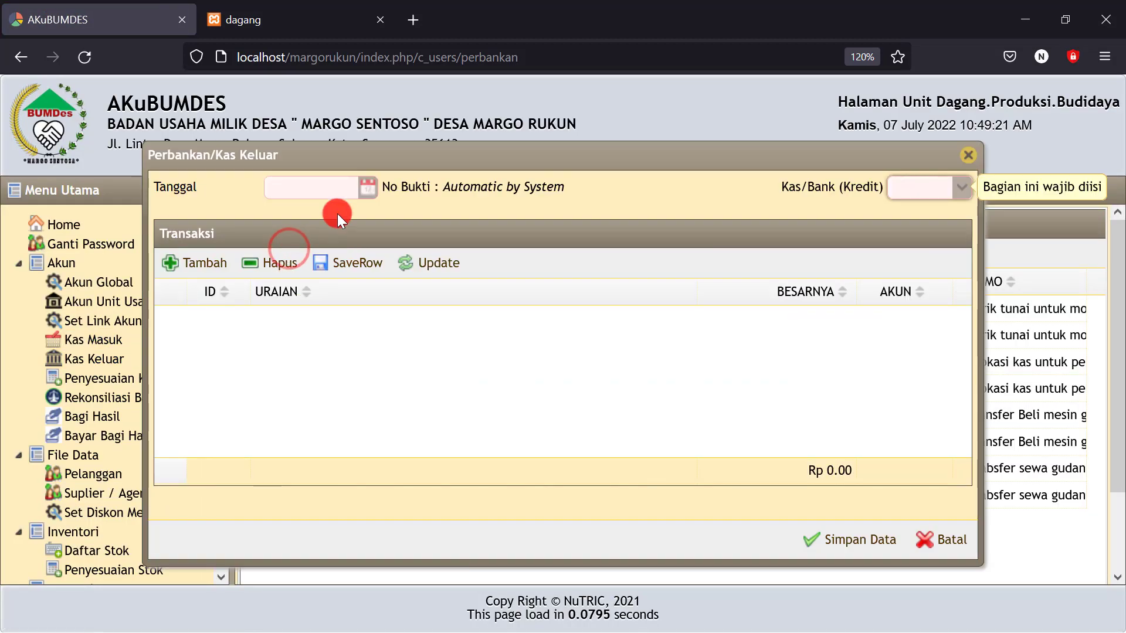
left_click(367, 187)
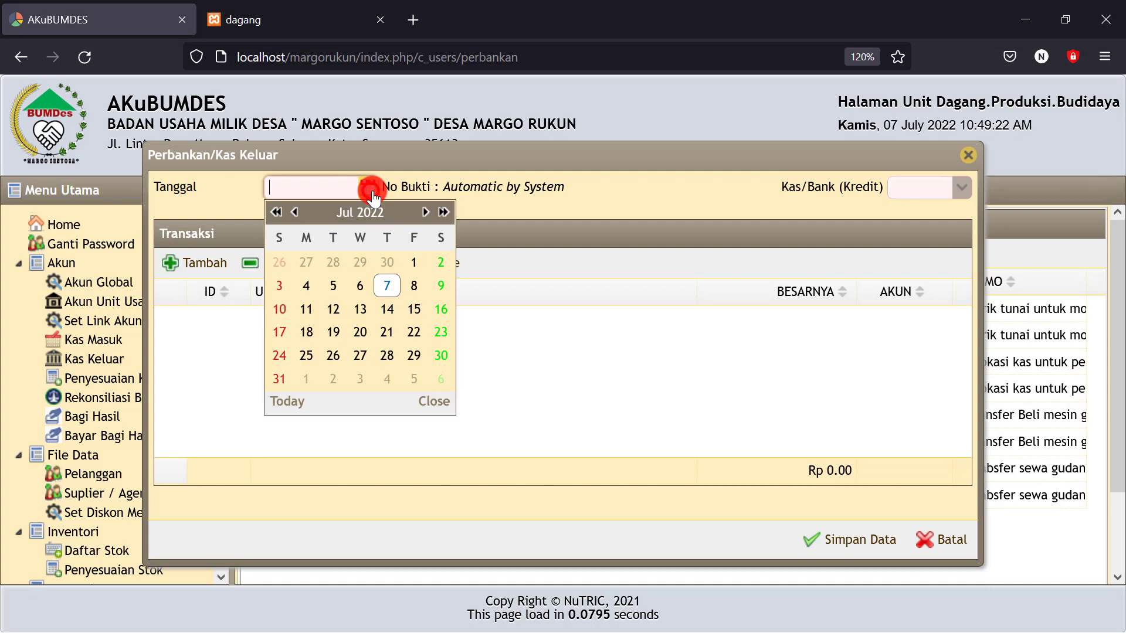
left_click(387, 286)
left_click(965, 202)
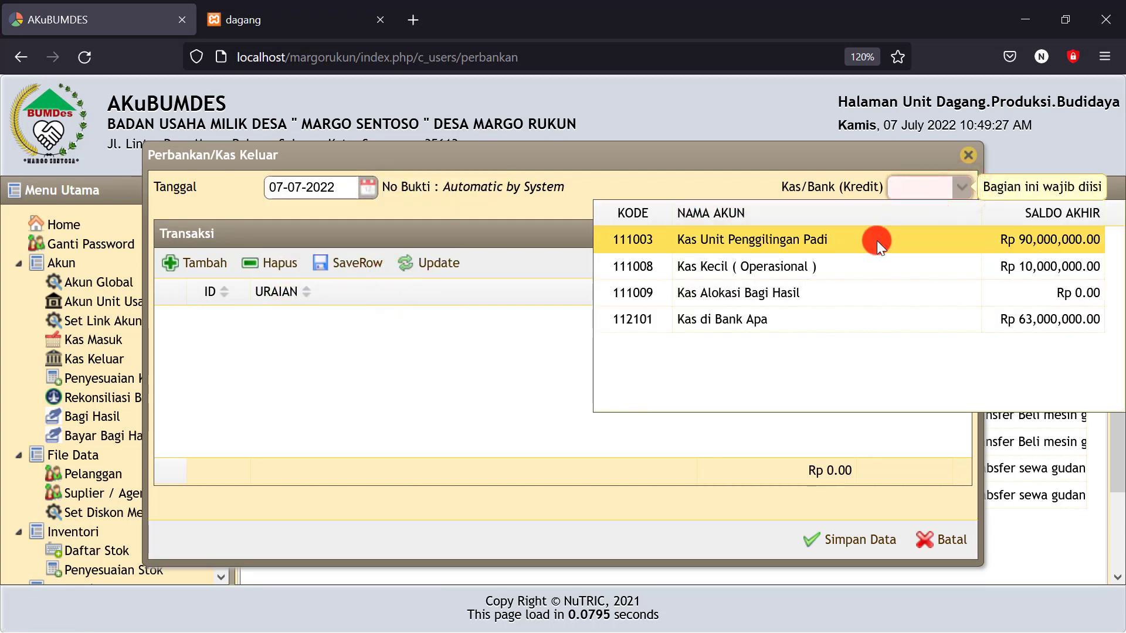
left_click(878, 240)
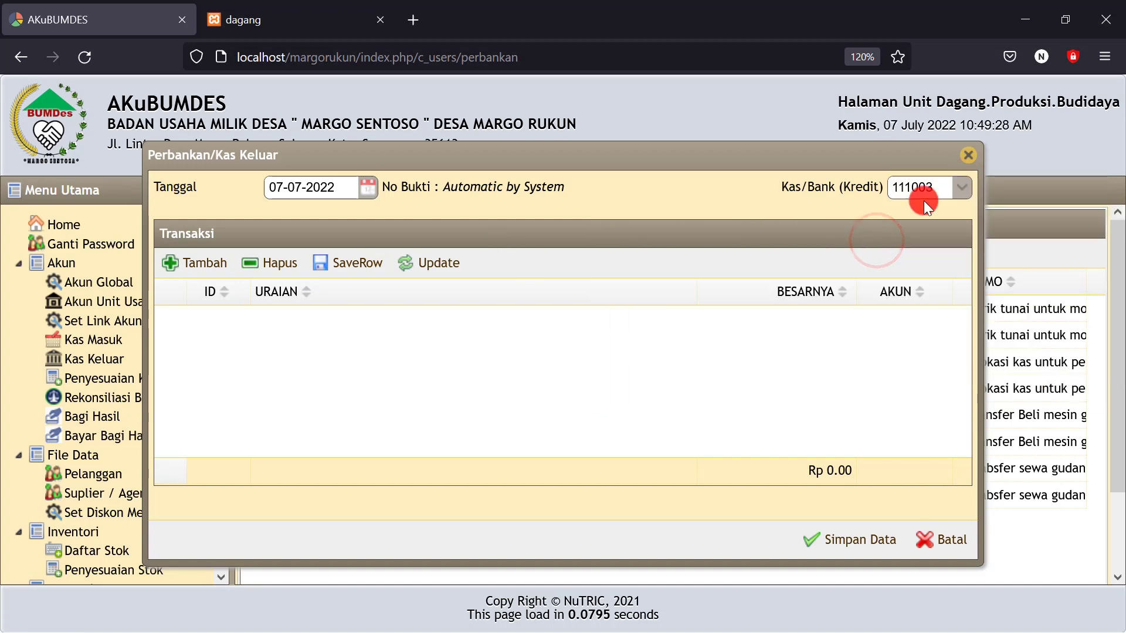
left_click(957, 188)
left_click(838, 237)
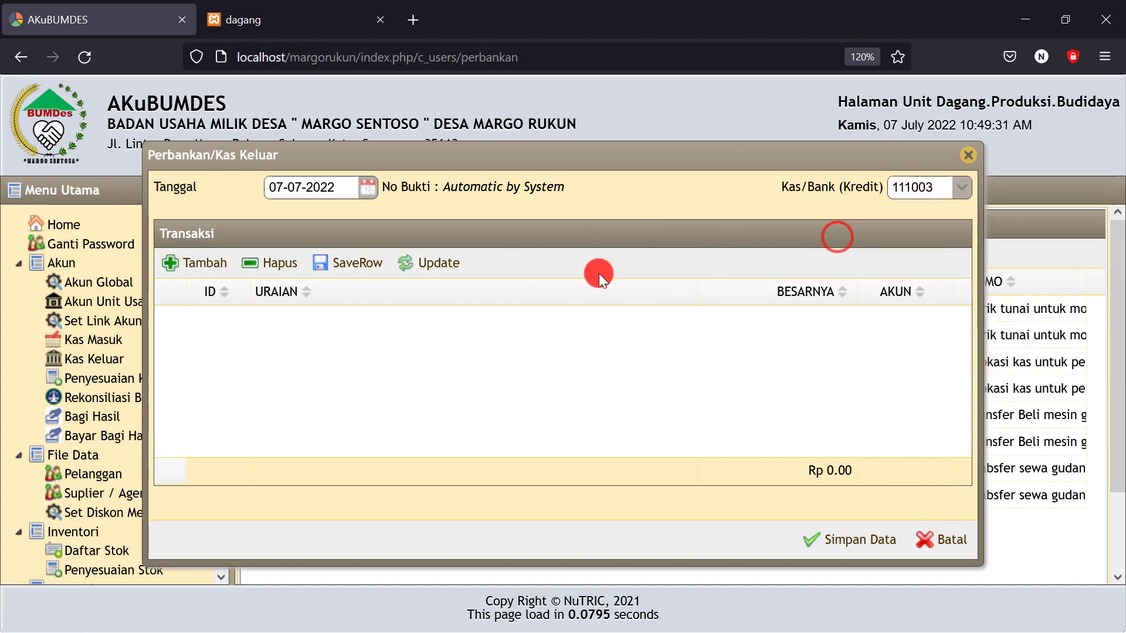
Add a 15,000,000 'Pinjaman' line to Pinjaman Modal An. Siapa and save the entry
left_click(198, 264)
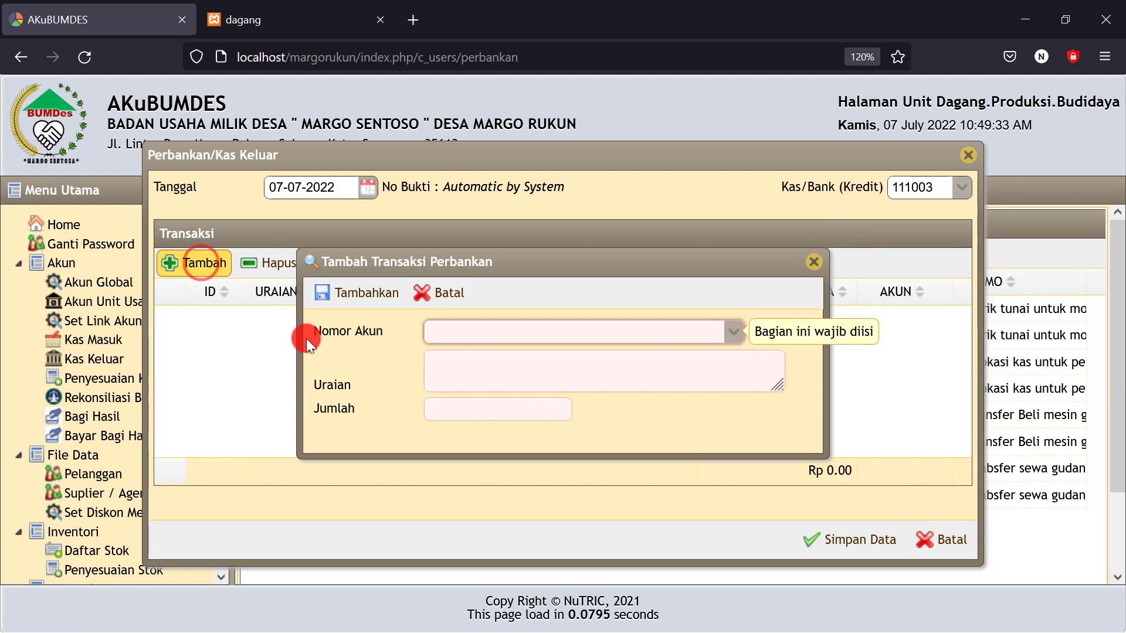
left_click(449, 332)
type("p")
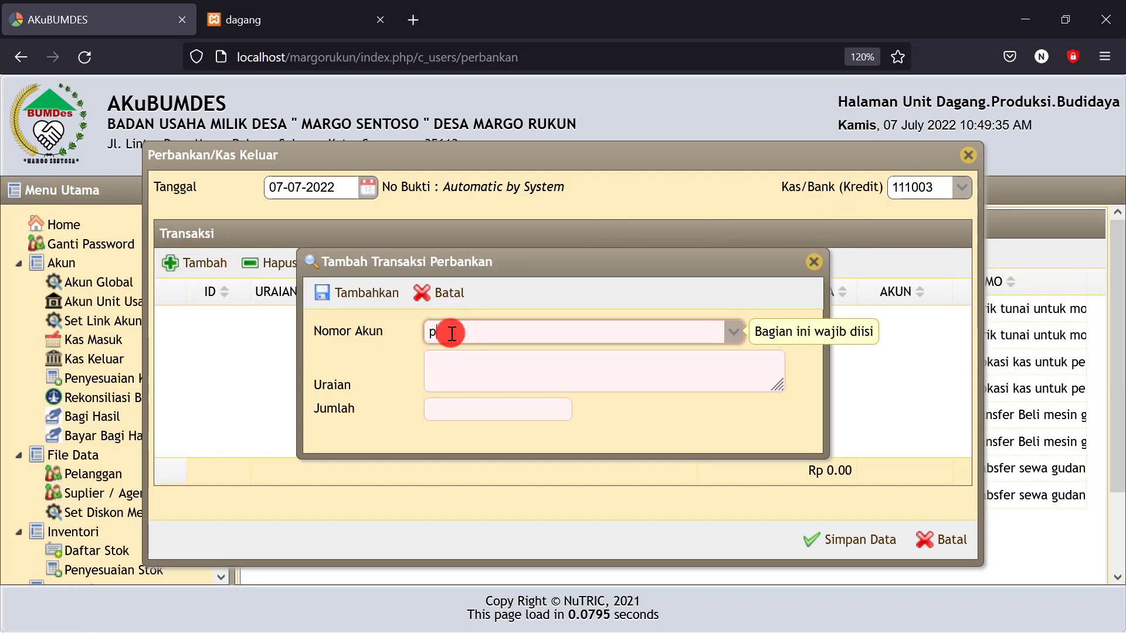
type("injam")
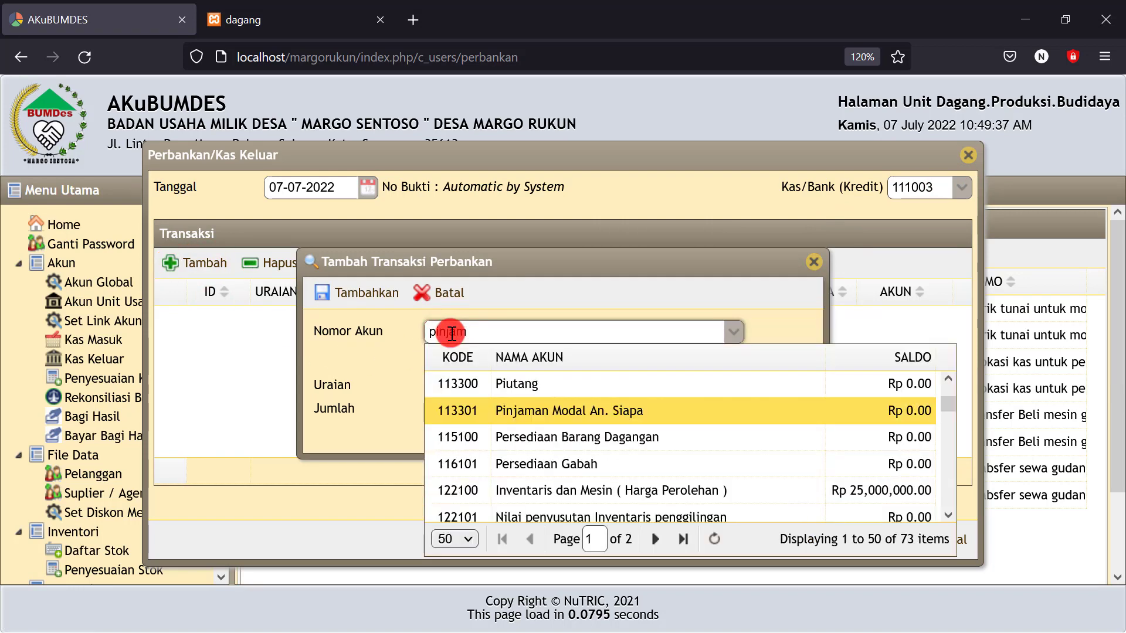
left_click(534, 412)
left_click(447, 371)
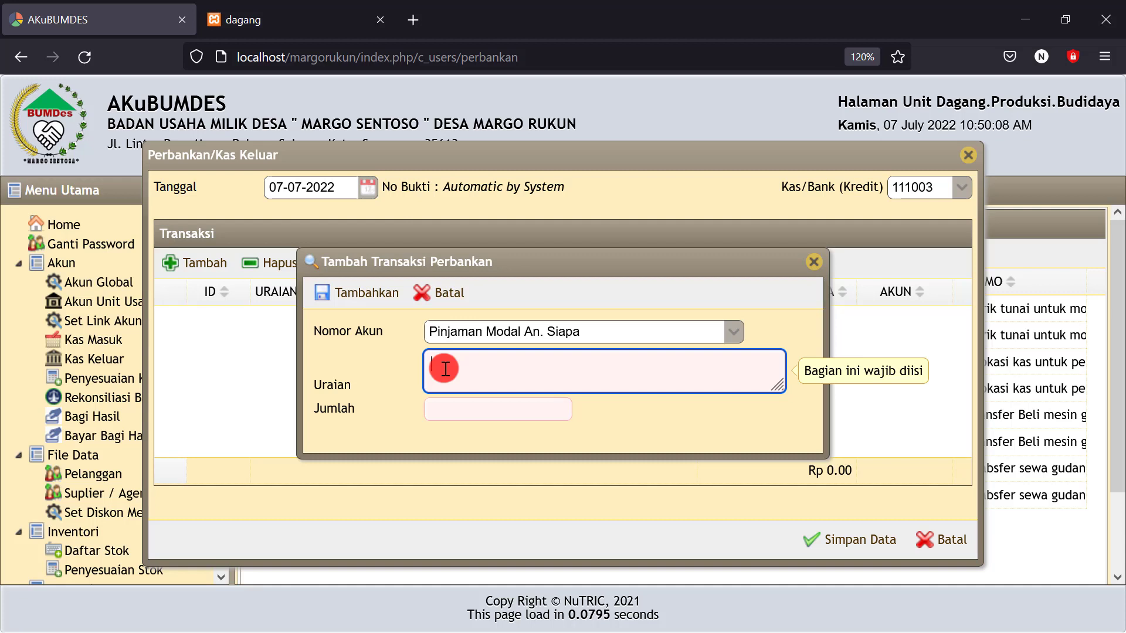
type("P")
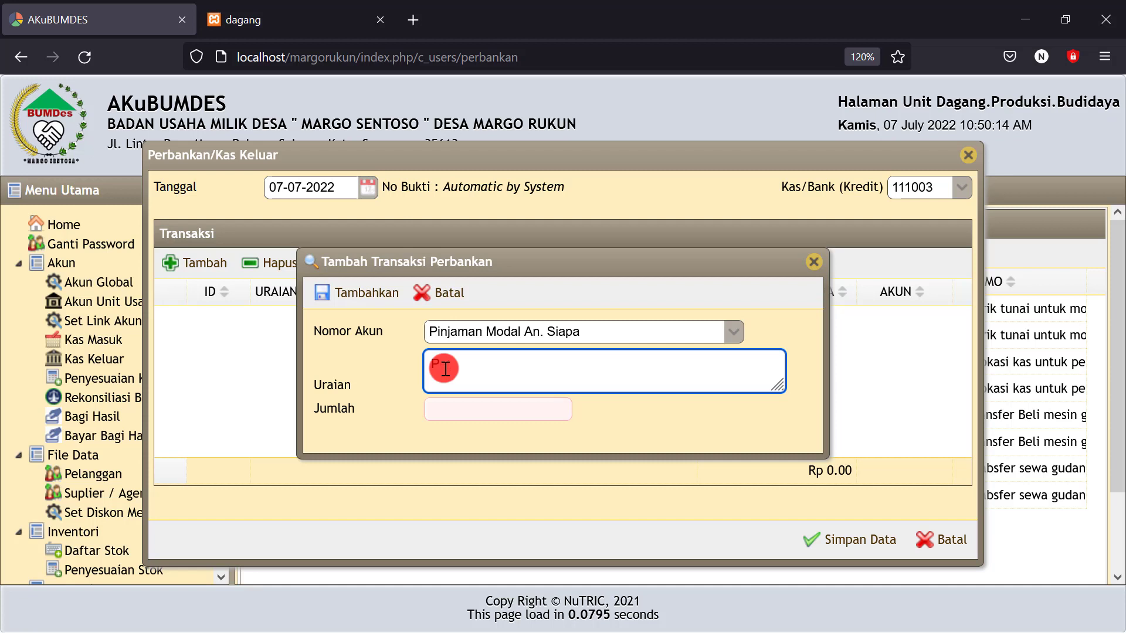
type("injaman modal pertanian")
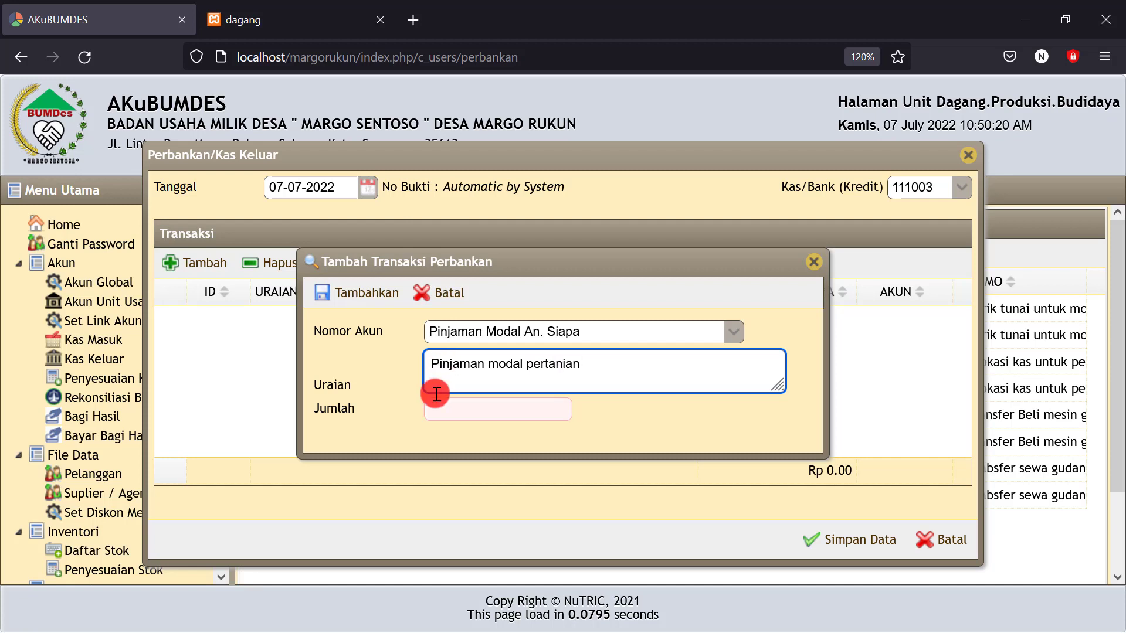
left_click(450, 407)
type("15")
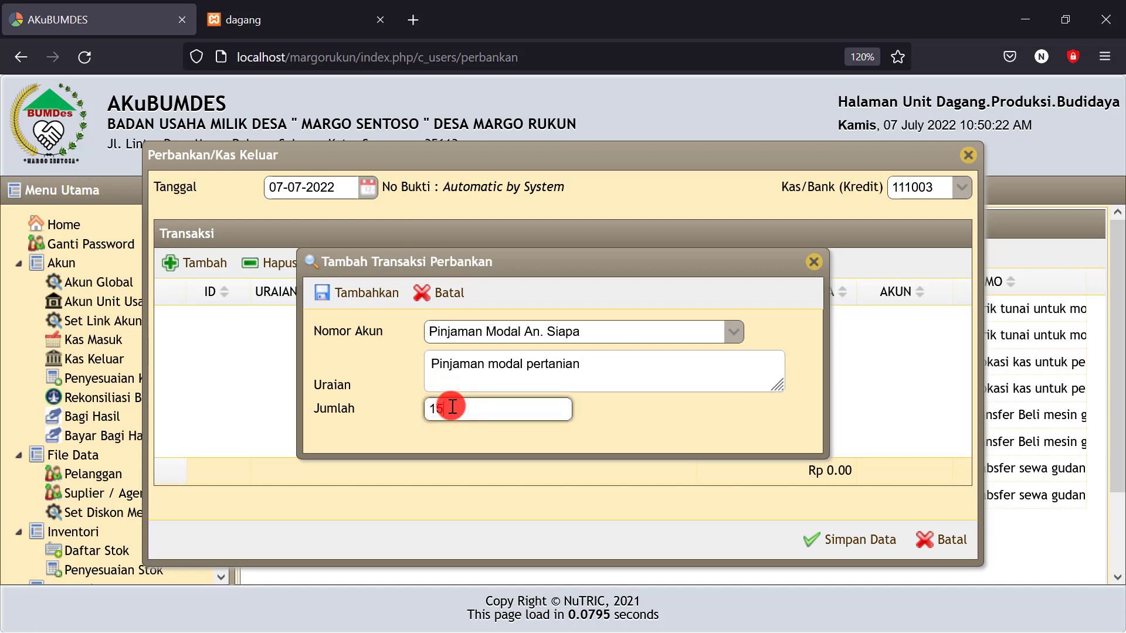
type(".00")
type("0")
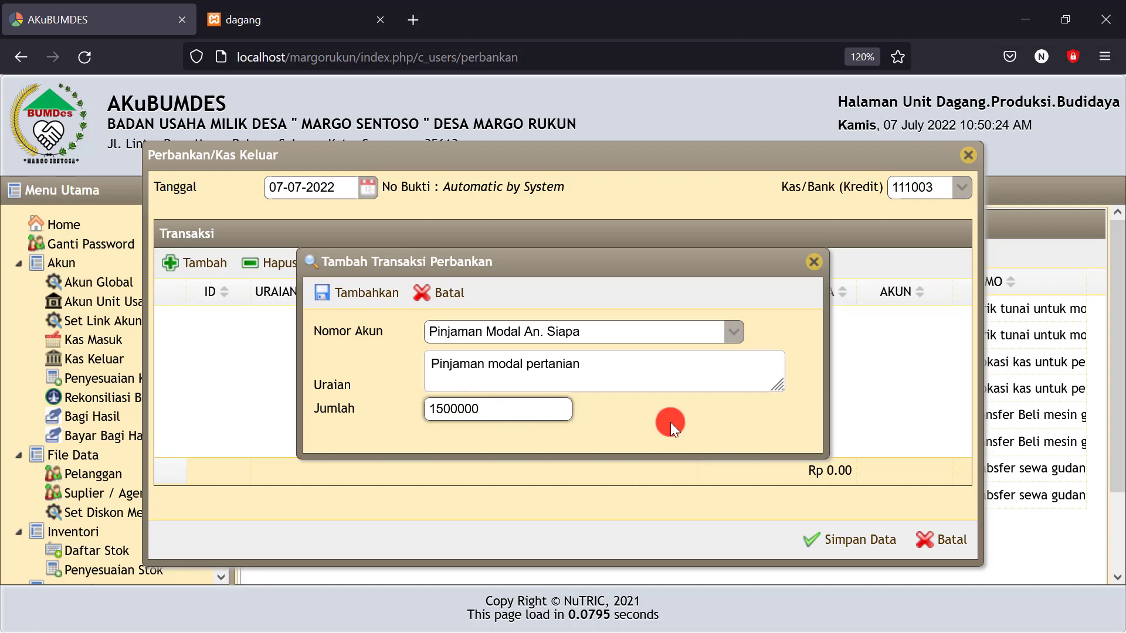
type(".000")
left_click(670, 422)
left_click(362, 292)
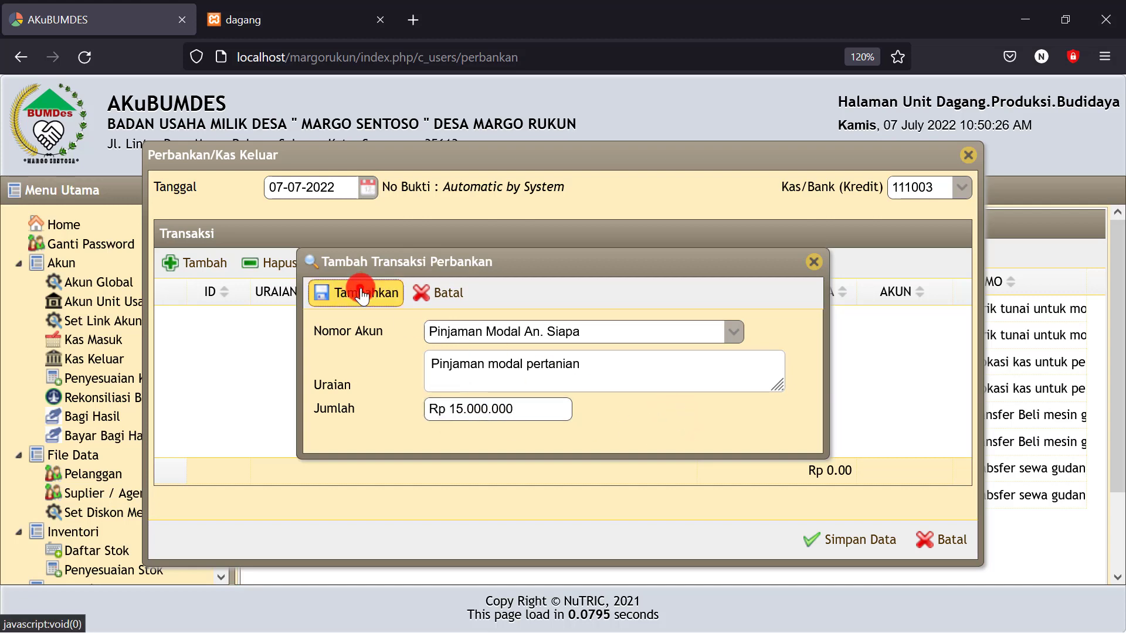
left_click(827, 550)
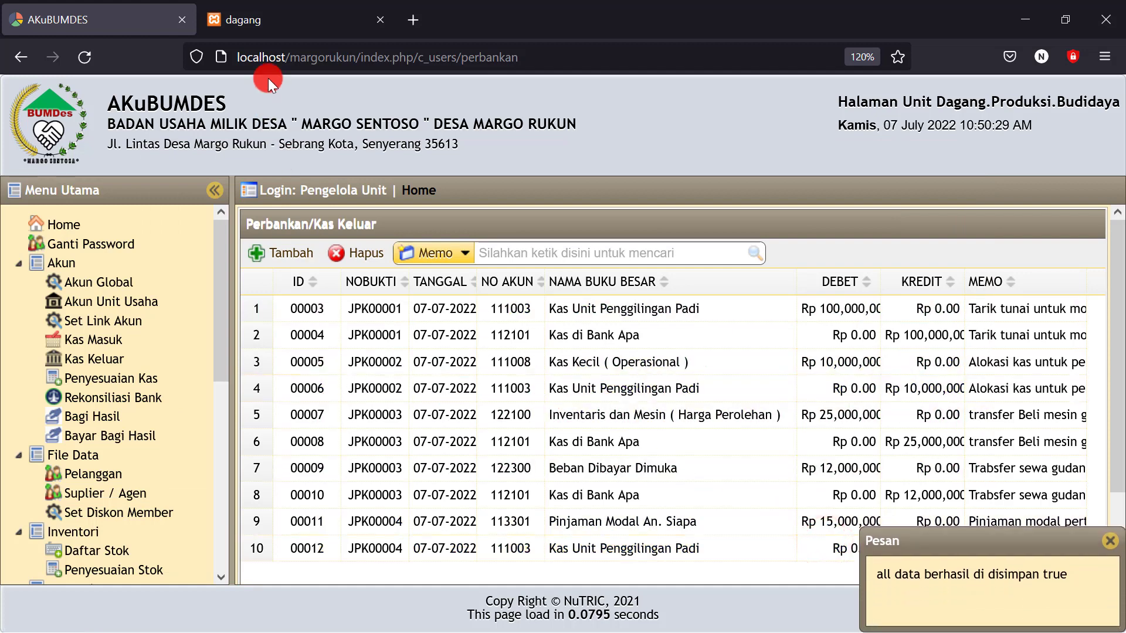
left_click(305, 24)
Reload the Neraca, verify cash 111003 at 75,000,000 and the loan at 15,000,000, then minimize the browser
left_click(83, 67)
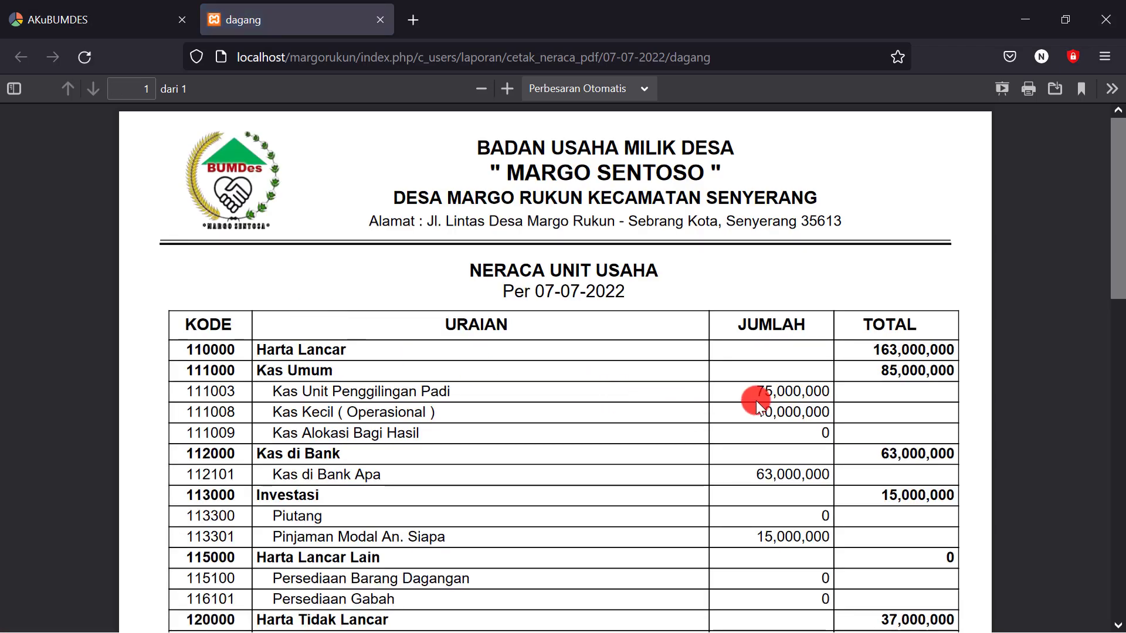
left_click_drag(753, 387, 783, 389)
left_click(789, 387)
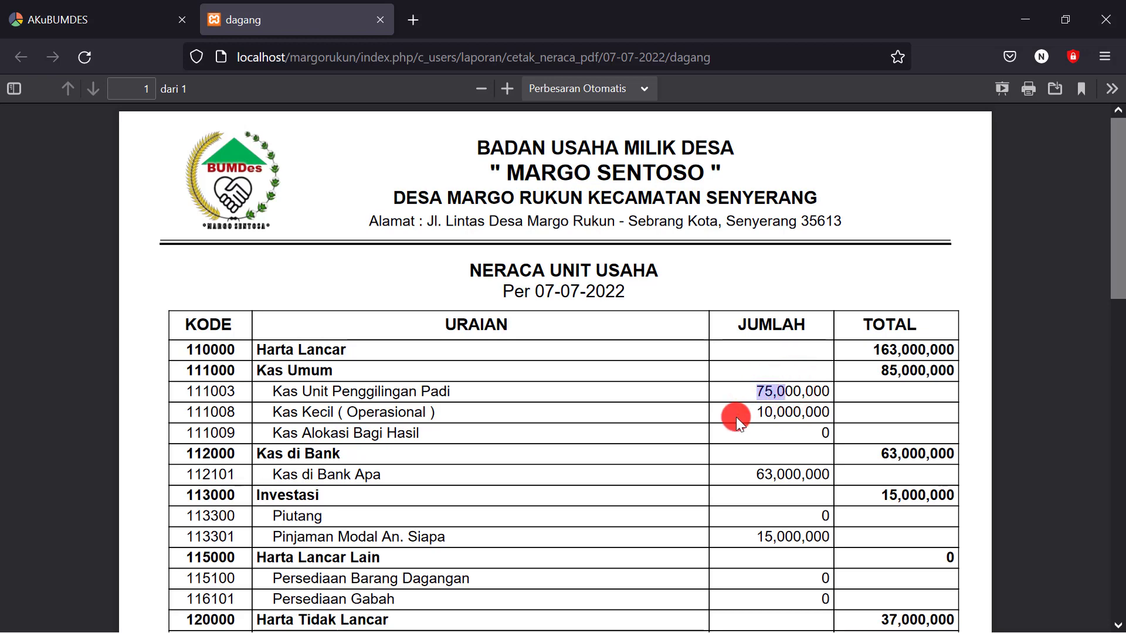
left_click_drag(757, 535, 784, 537)
triple_click(439, 535)
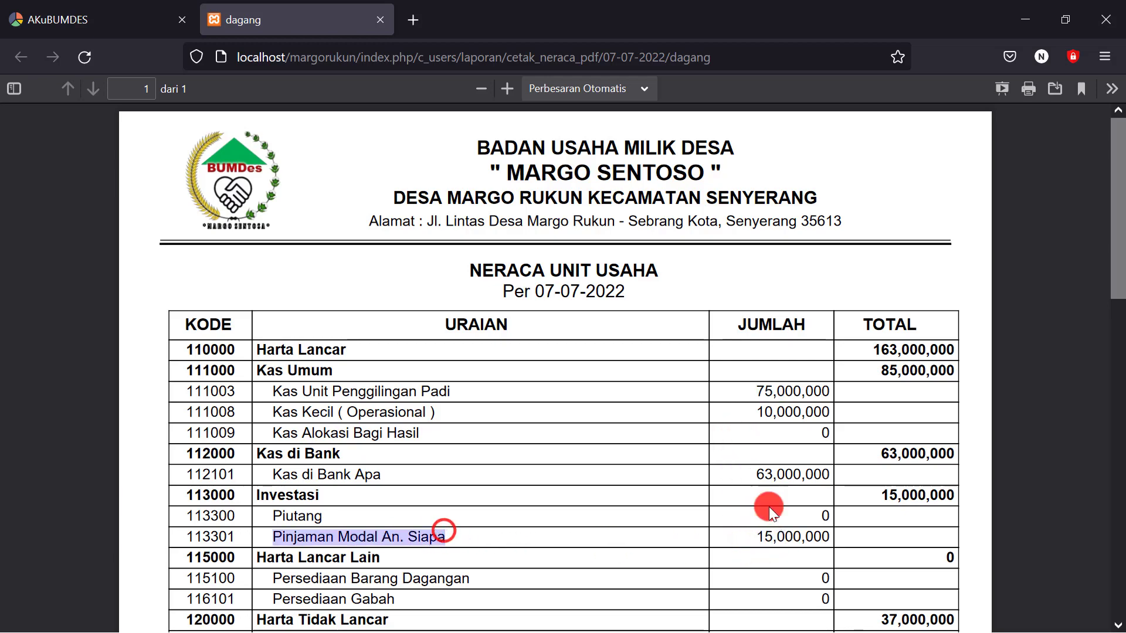
scroll(846, 472, "down", 5)
scroll(846, 474, "down", 1)
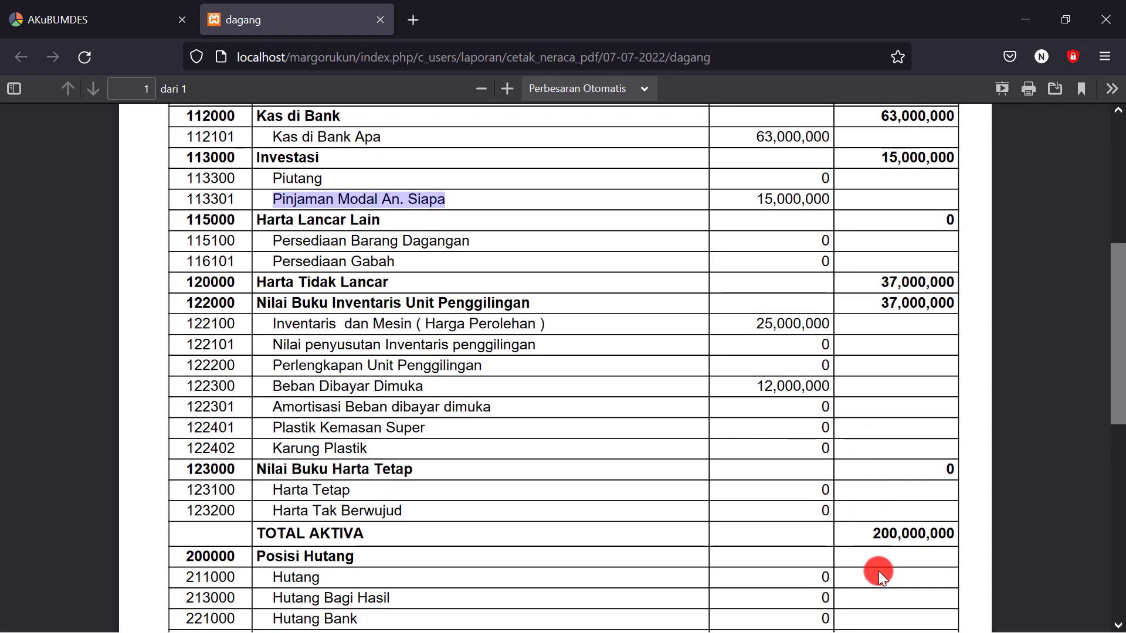
scroll(868, 536, "down", 4)
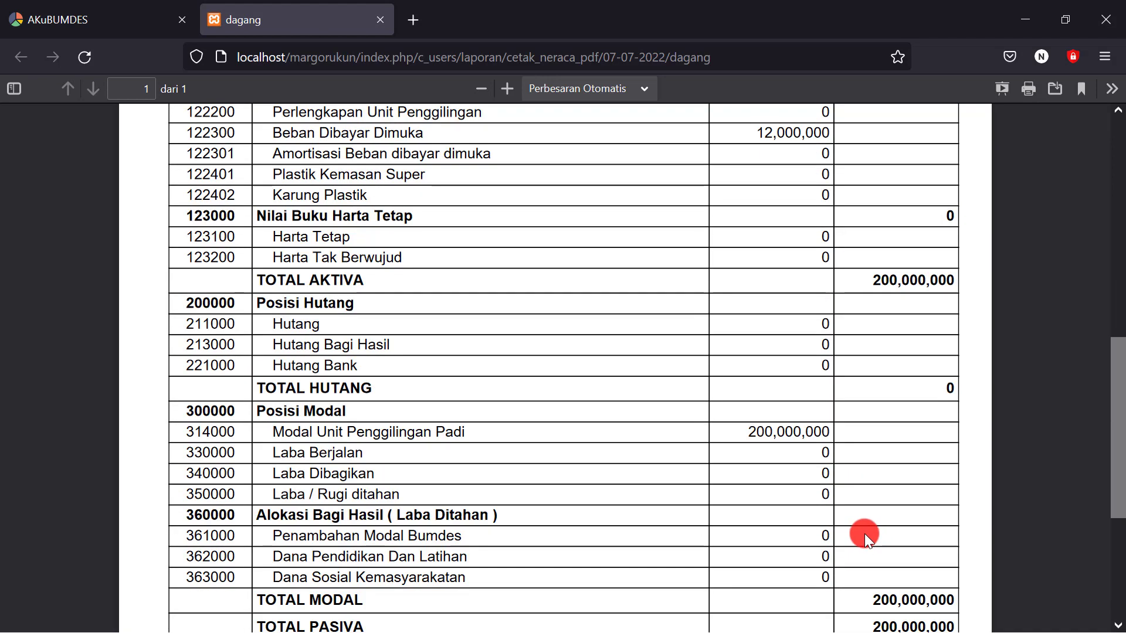
scroll(845, 494, "up", 8)
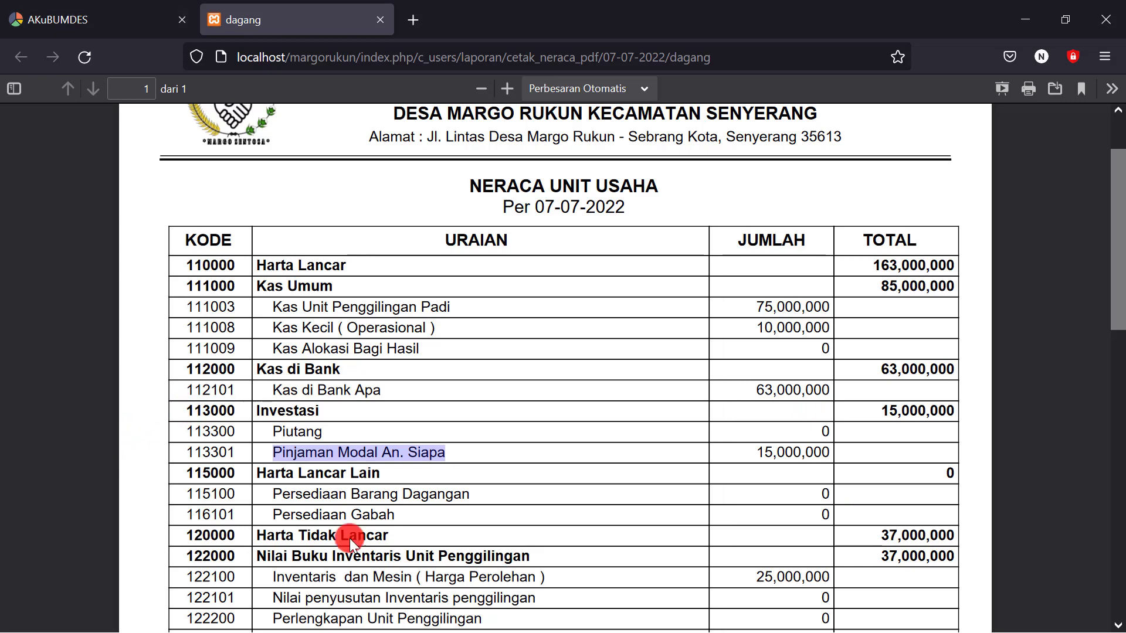
left_click(1023, 20)
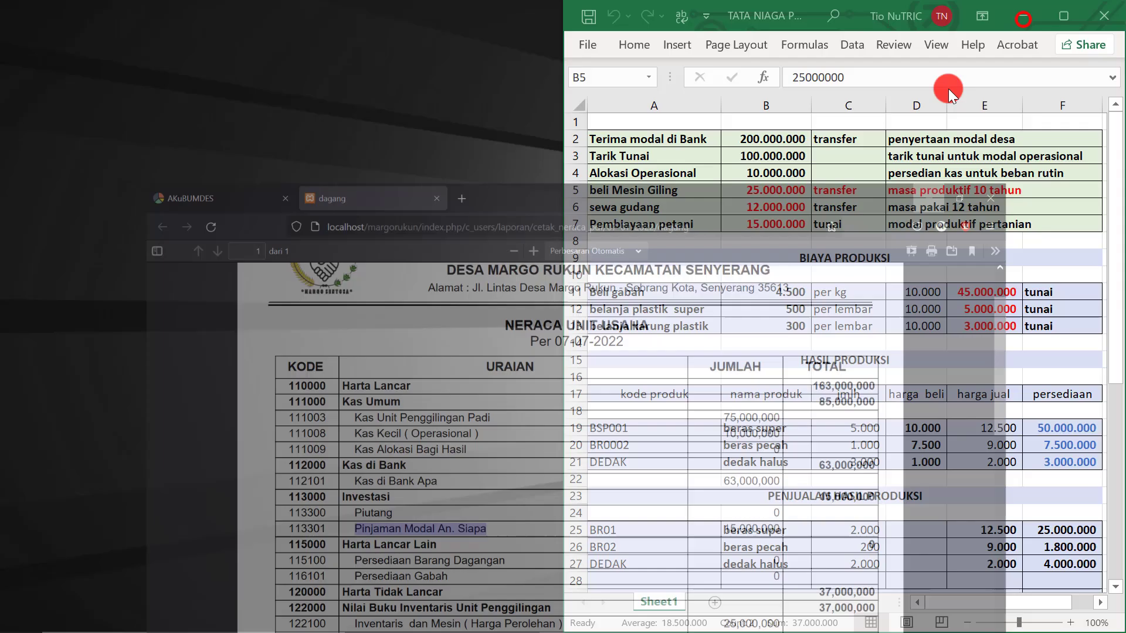
Review the BIAYA PRODUKSI rows and totals: Beli gabah at 4500 per kg times 10000 kg
left_click(648, 296)
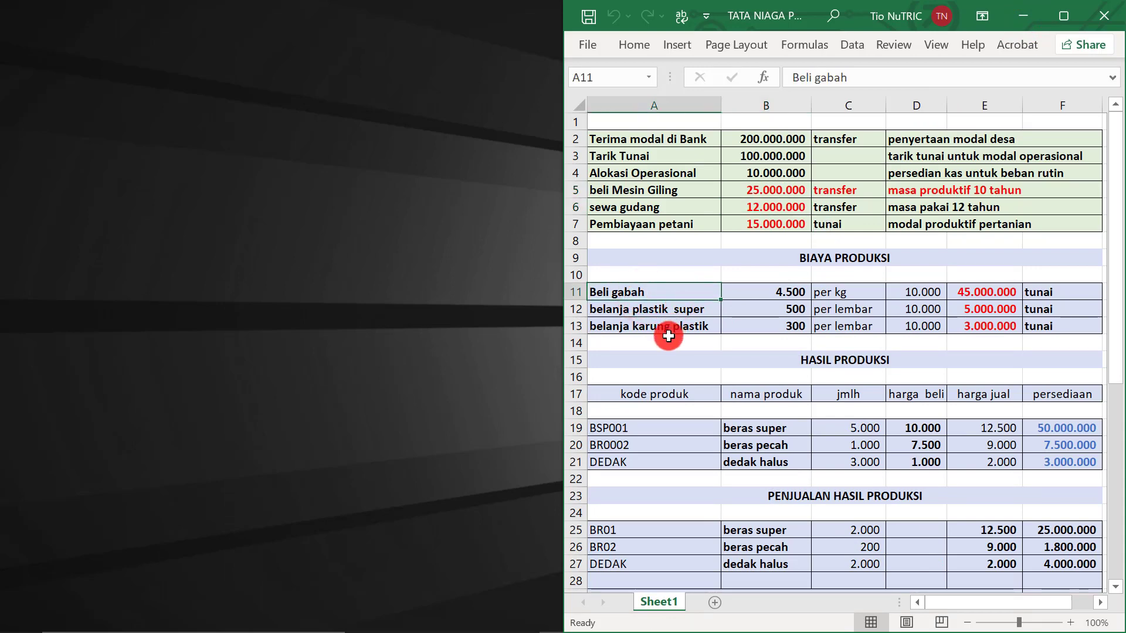
left_click(646, 300)
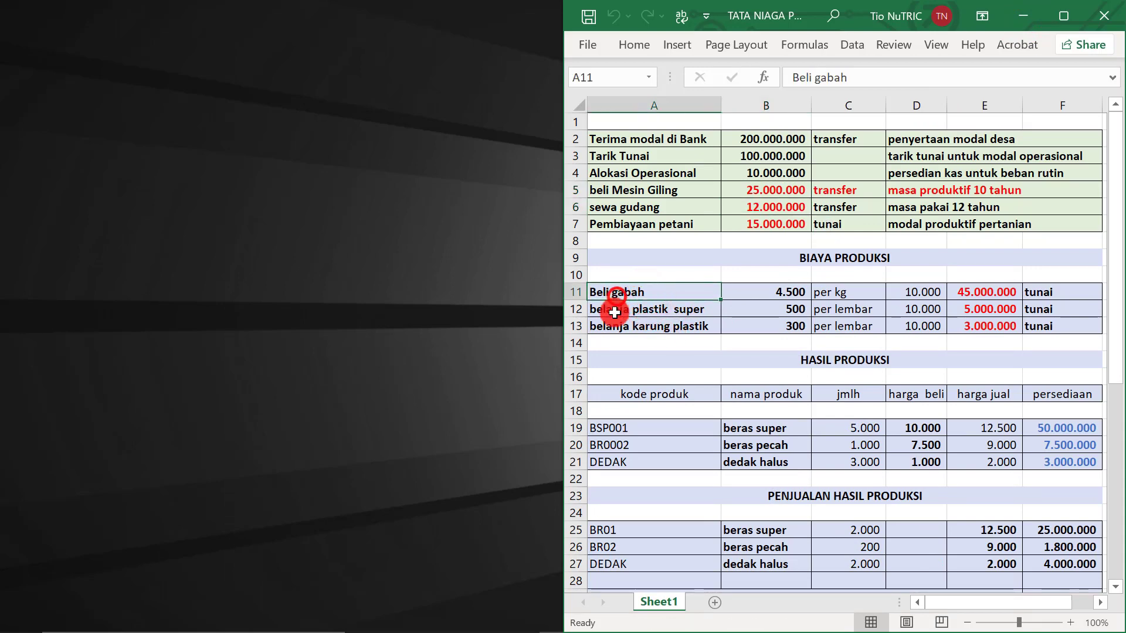
left_click(625, 313)
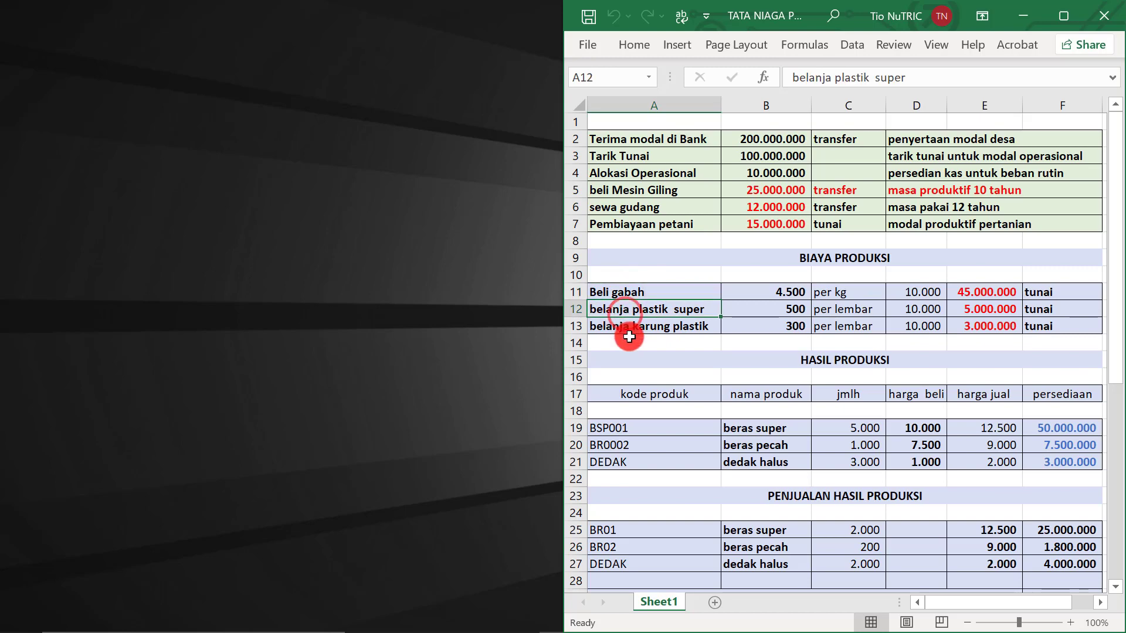
left_click(671, 332)
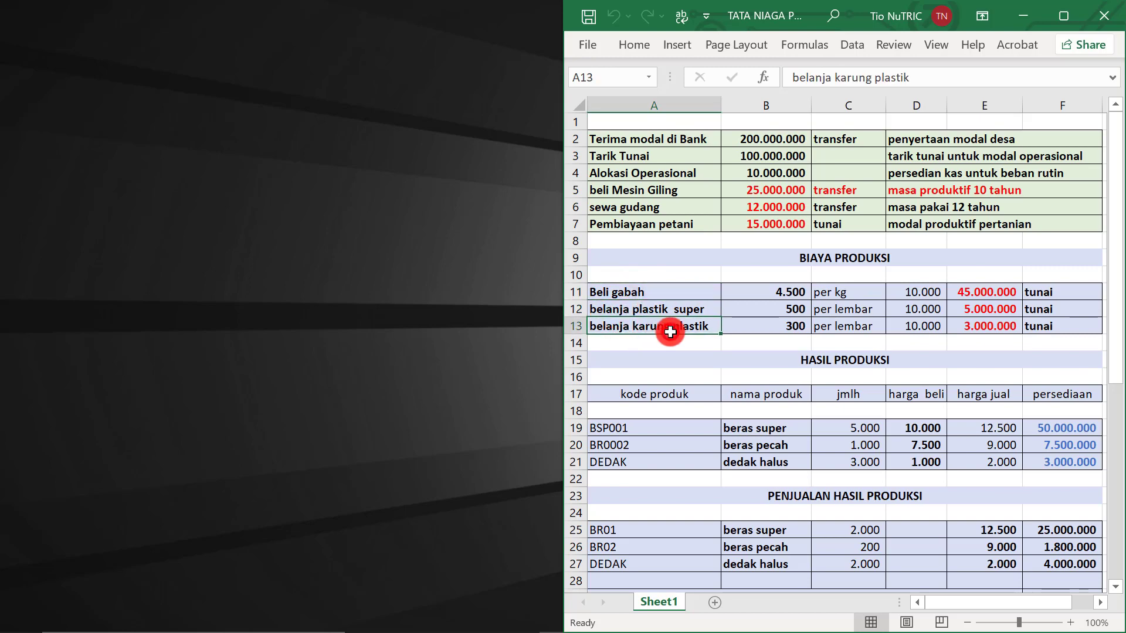
left_click(673, 310)
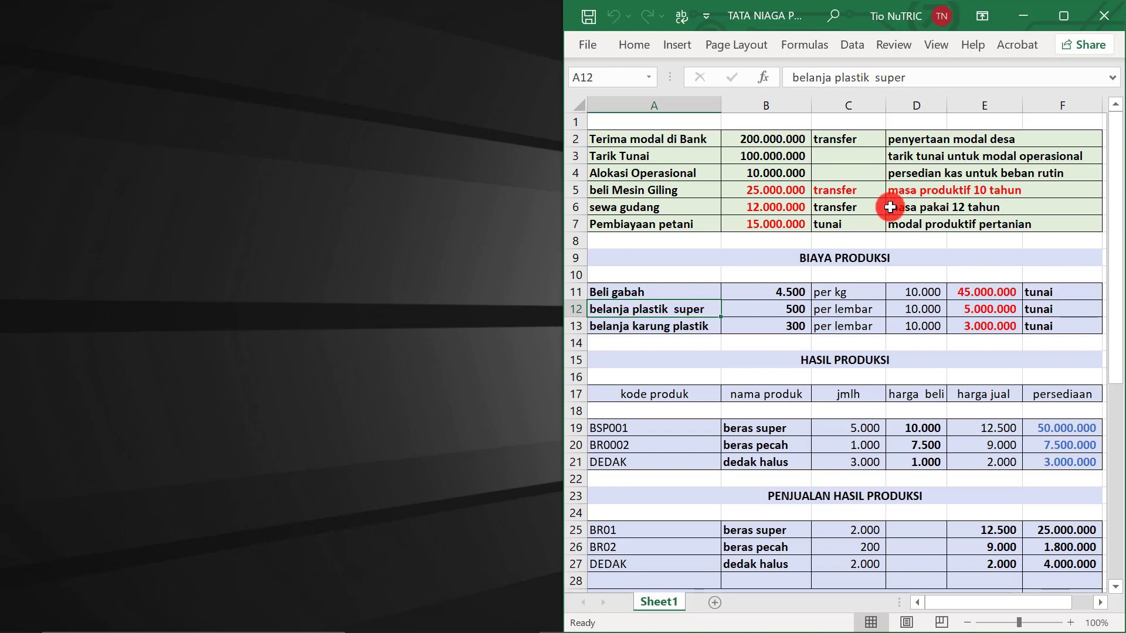
left_click(981, 292)
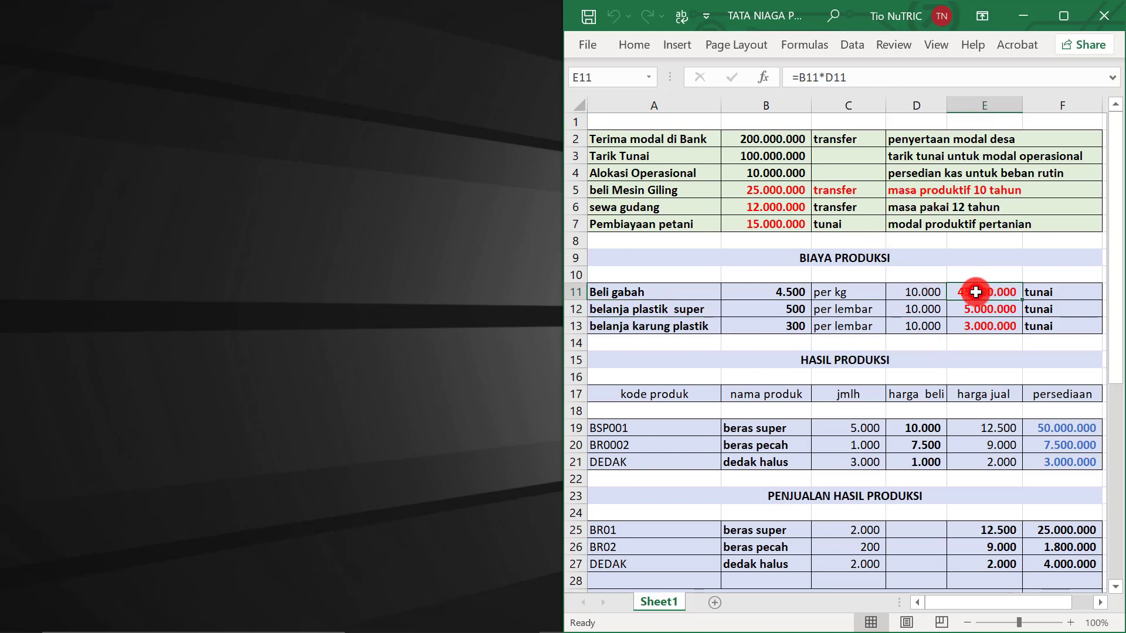
left_click(988, 312)
left_click(978, 328)
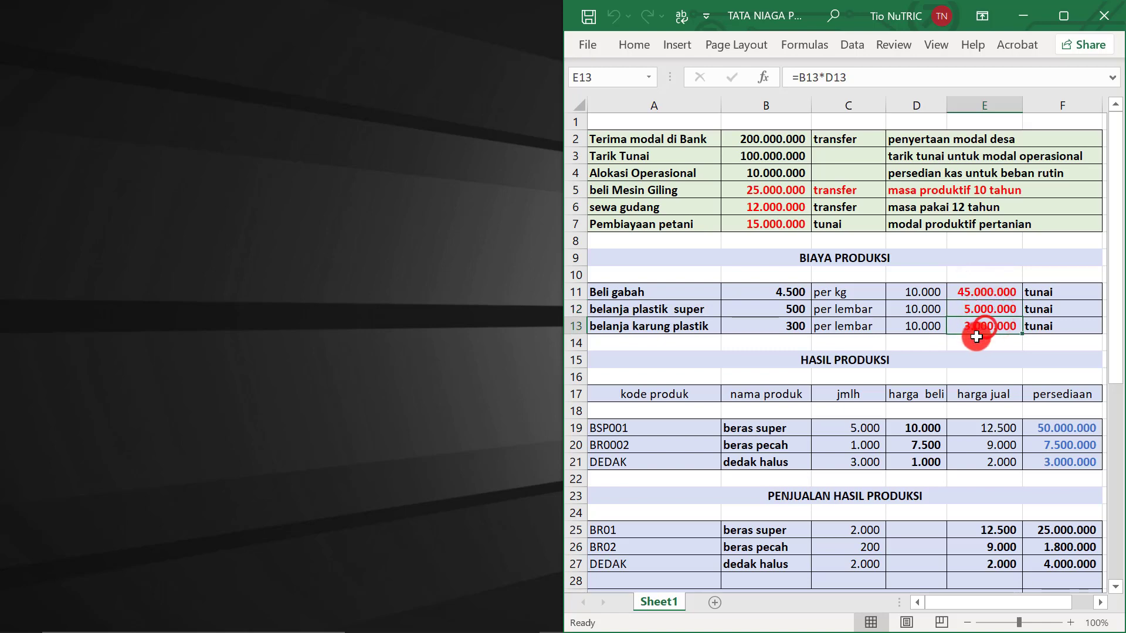
left_click(791, 293)
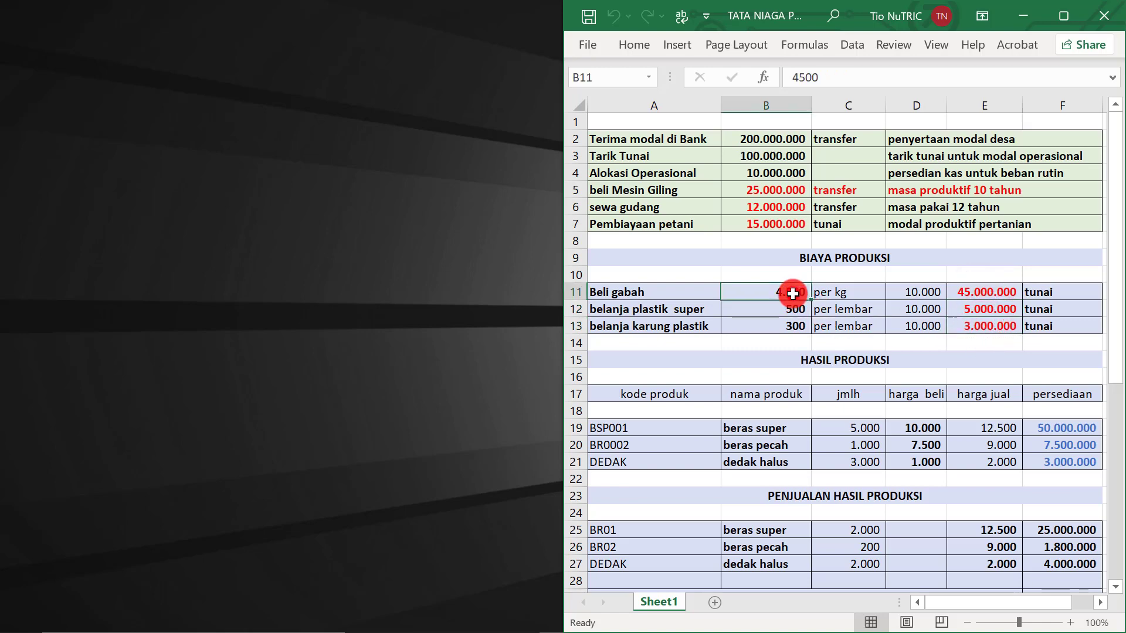
left_click(912, 293)
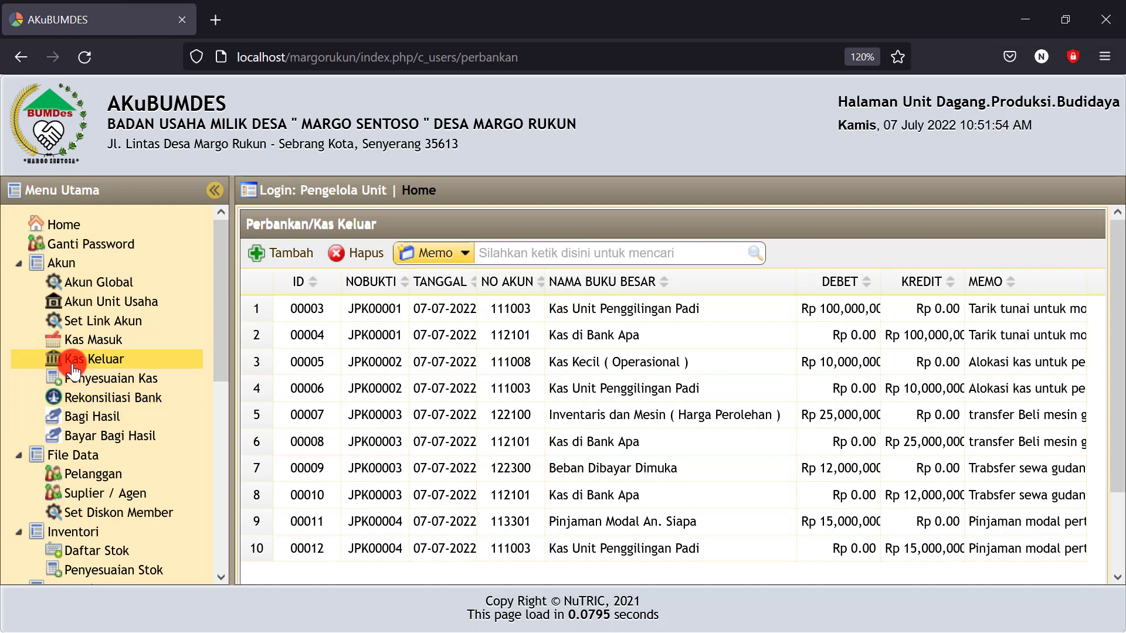
Start a new cash-out entry dated 7 July 2022, credited to cash account 111003
left_click(85, 368)
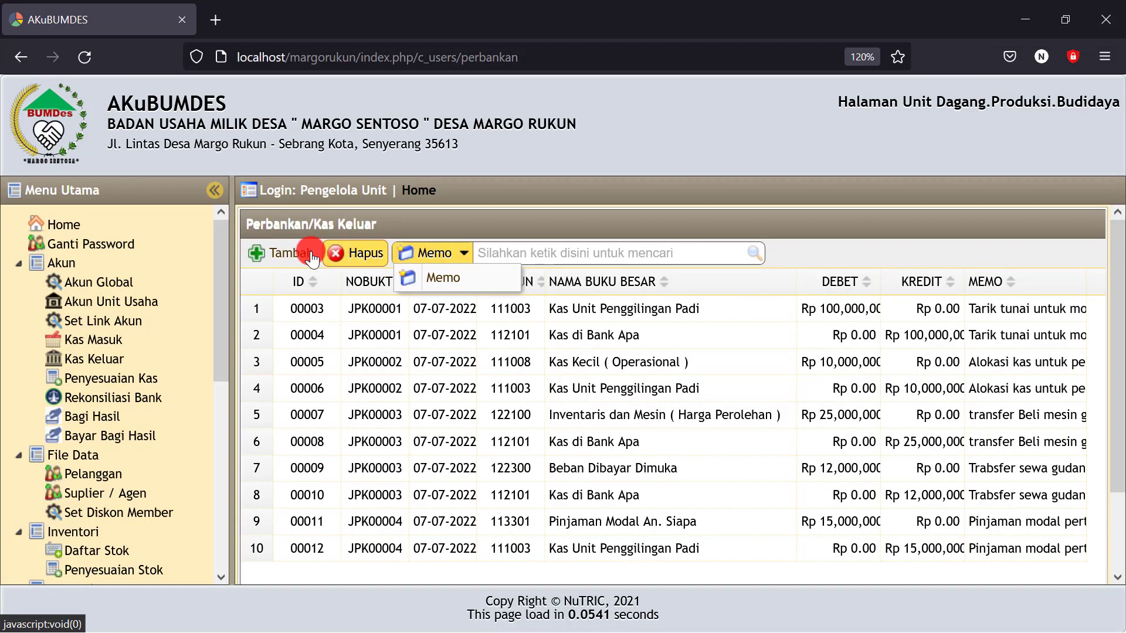
left_click(284, 255)
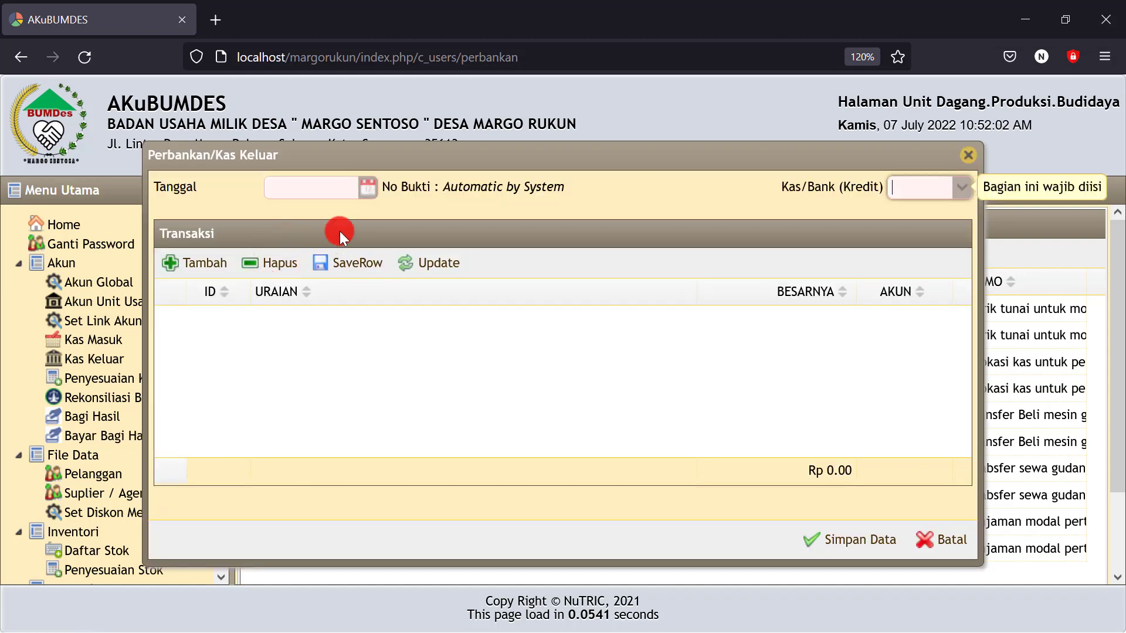
left_click(366, 188)
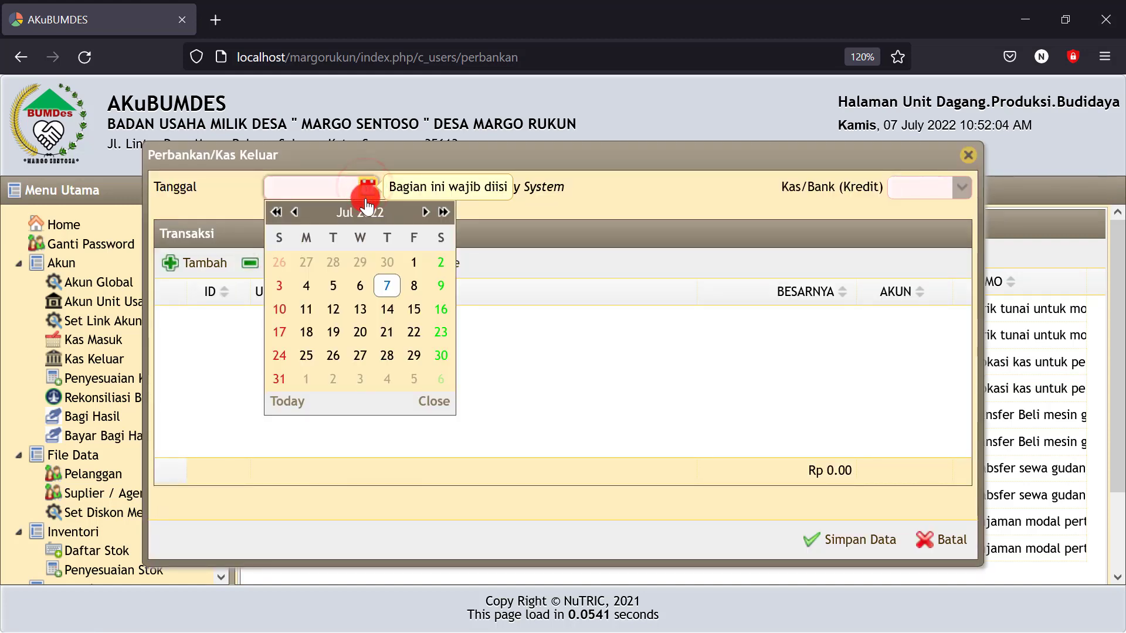
left_click(386, 285)
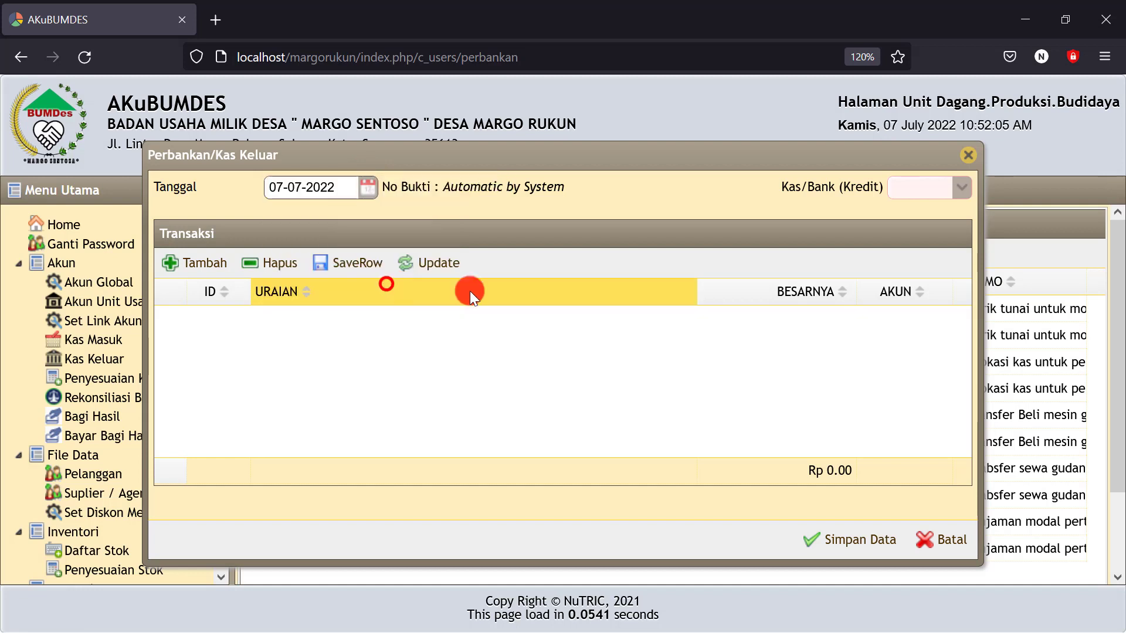
left_click(945, 188)
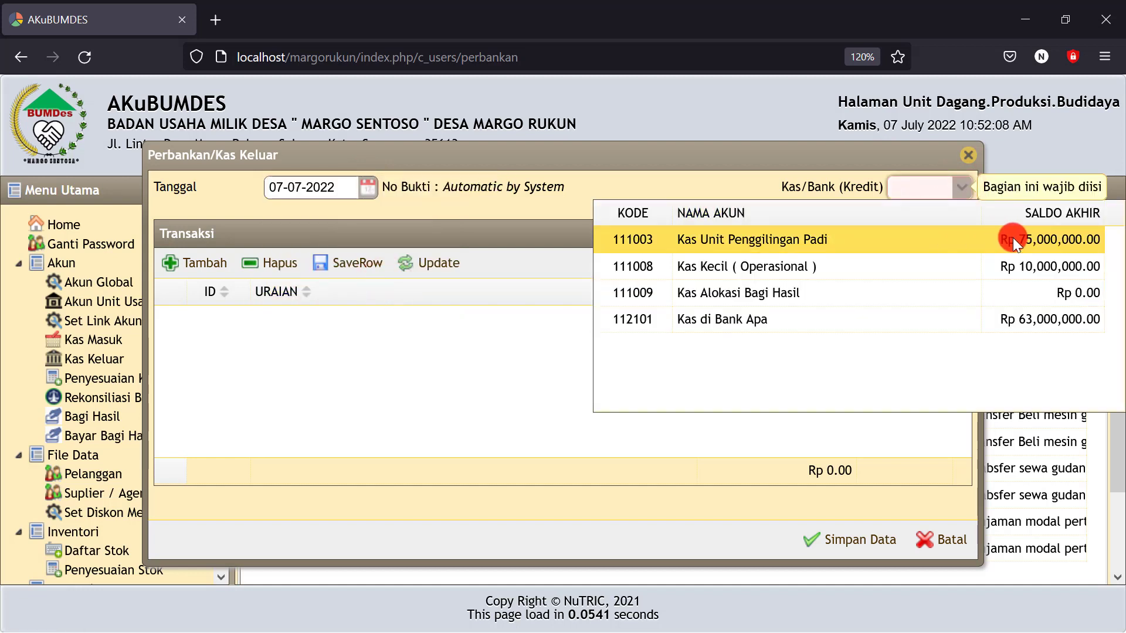
left_click(754, 240)
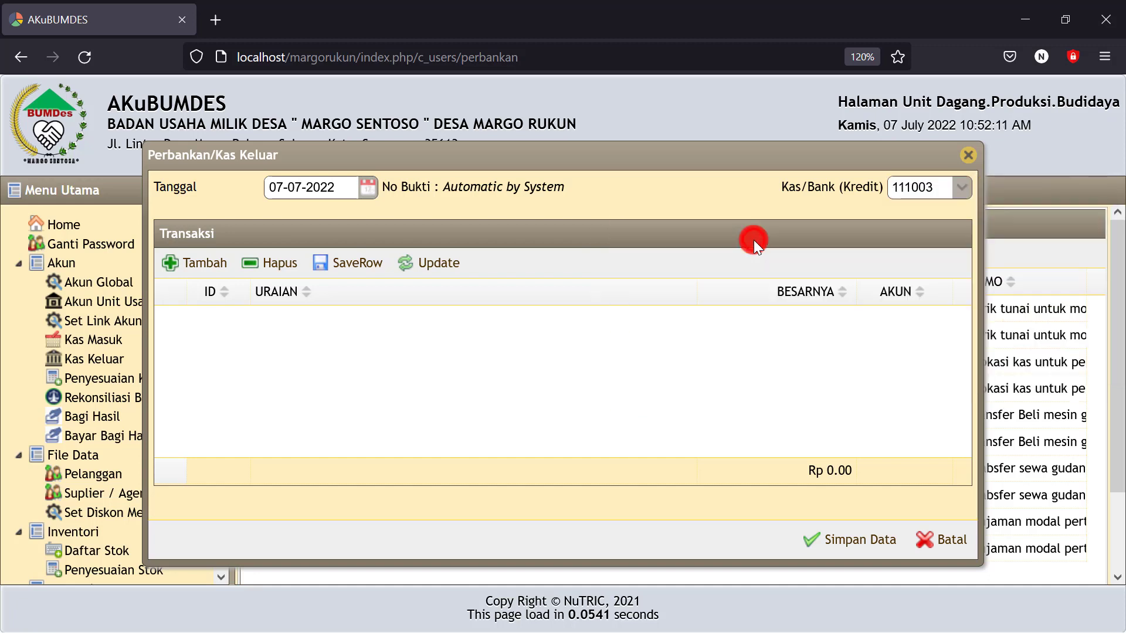
Add a transaction line charged to the Persediaan Gabah account
left_click(192, 265)
left_click(439, 334)
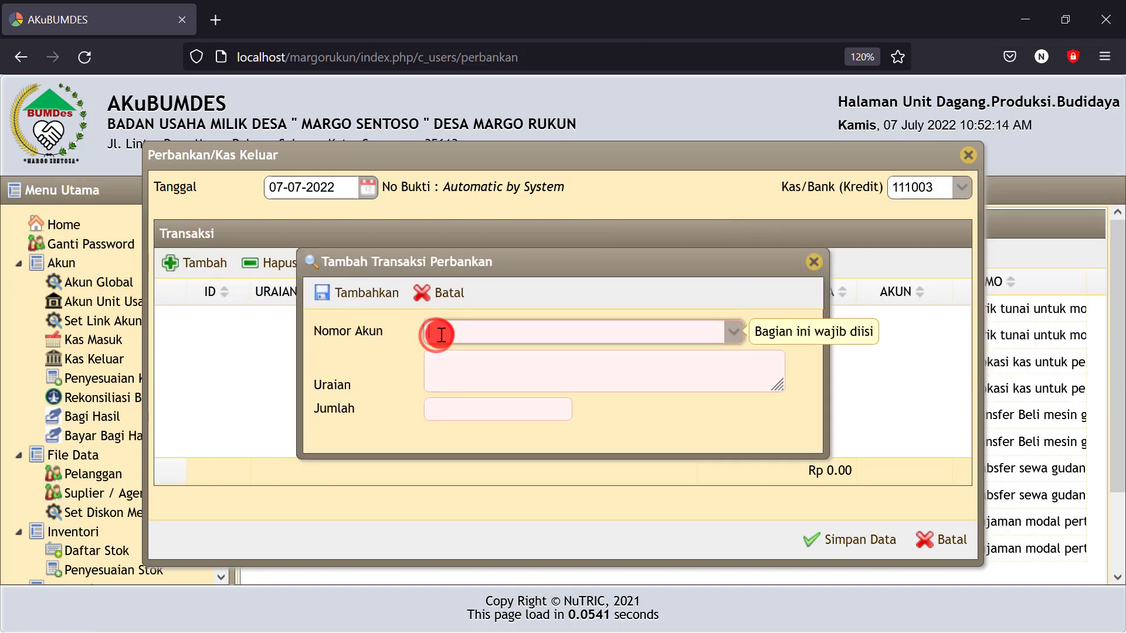
type("per")
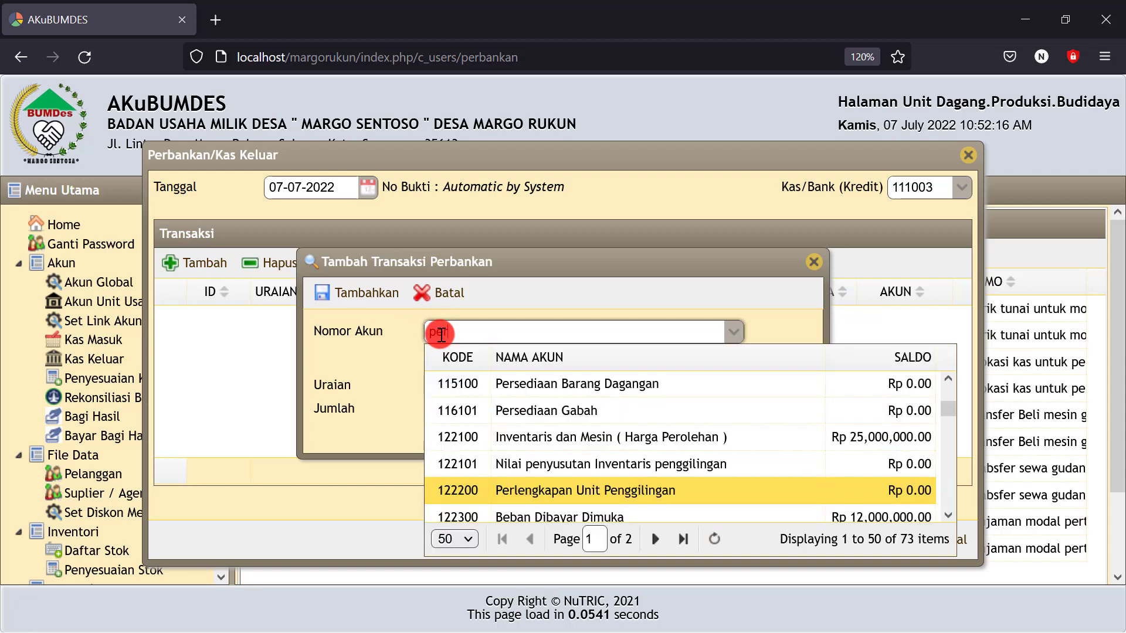
left_click(536, 411)
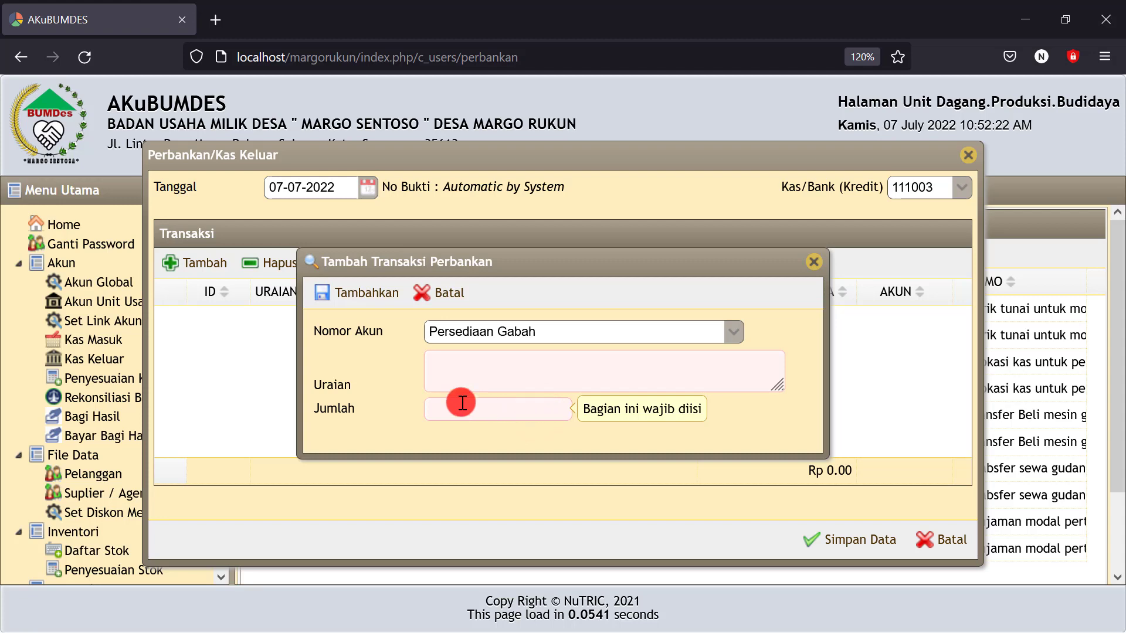
Describe the line as 'Beli gabah 10 ton/ 10.000kg @4.500/kg'
left_click(449, 370)
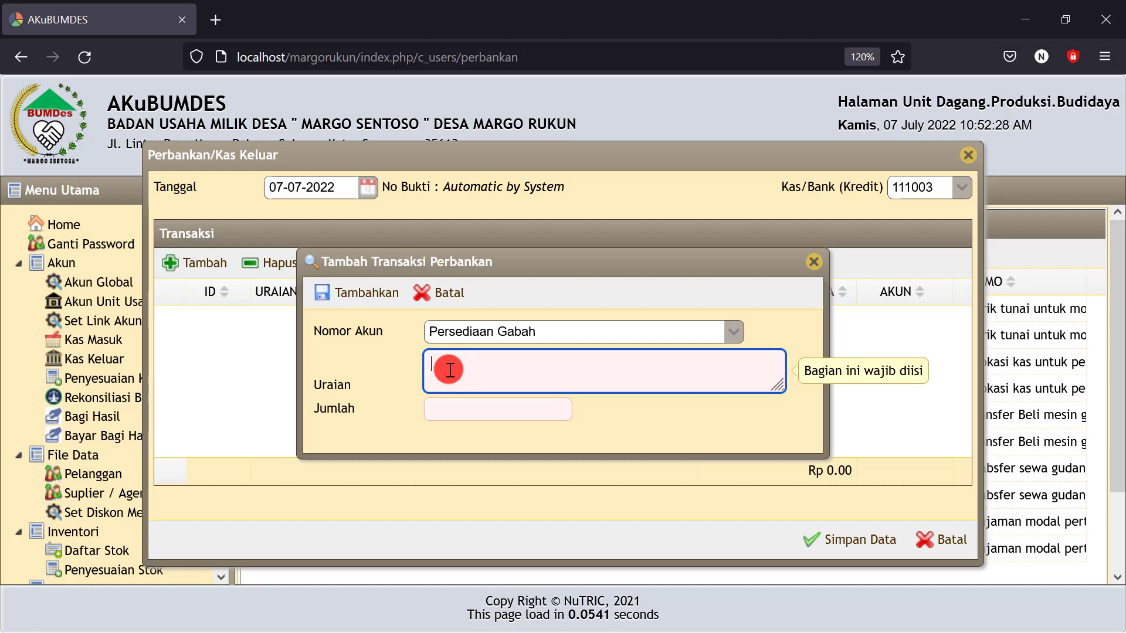
type("Beli gabah 10 ton")
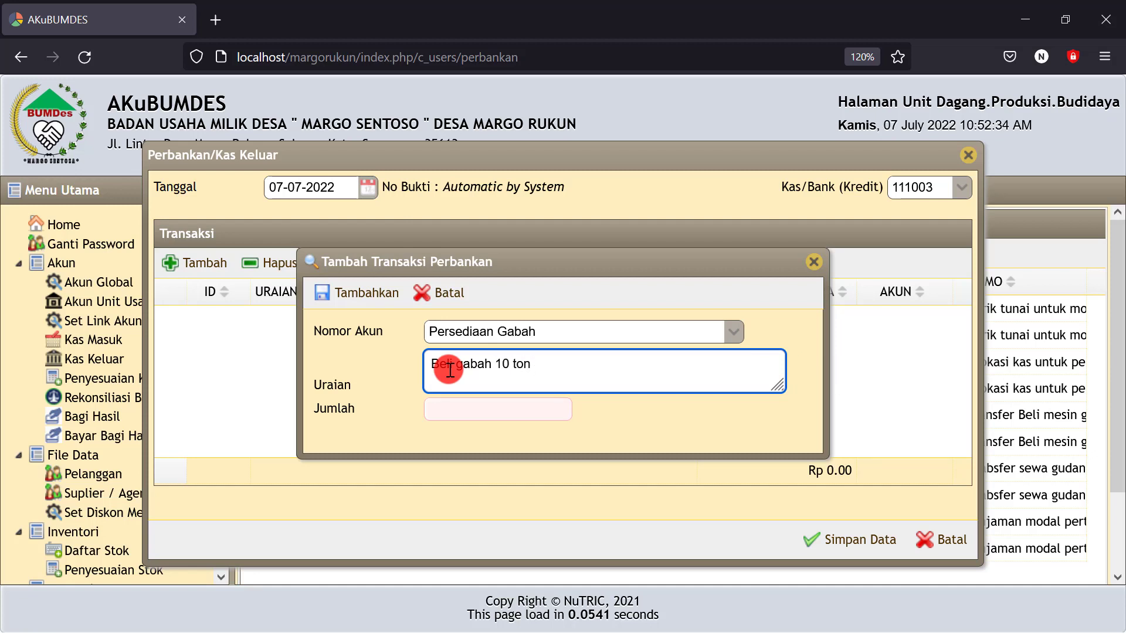
type("@4.500/kg")
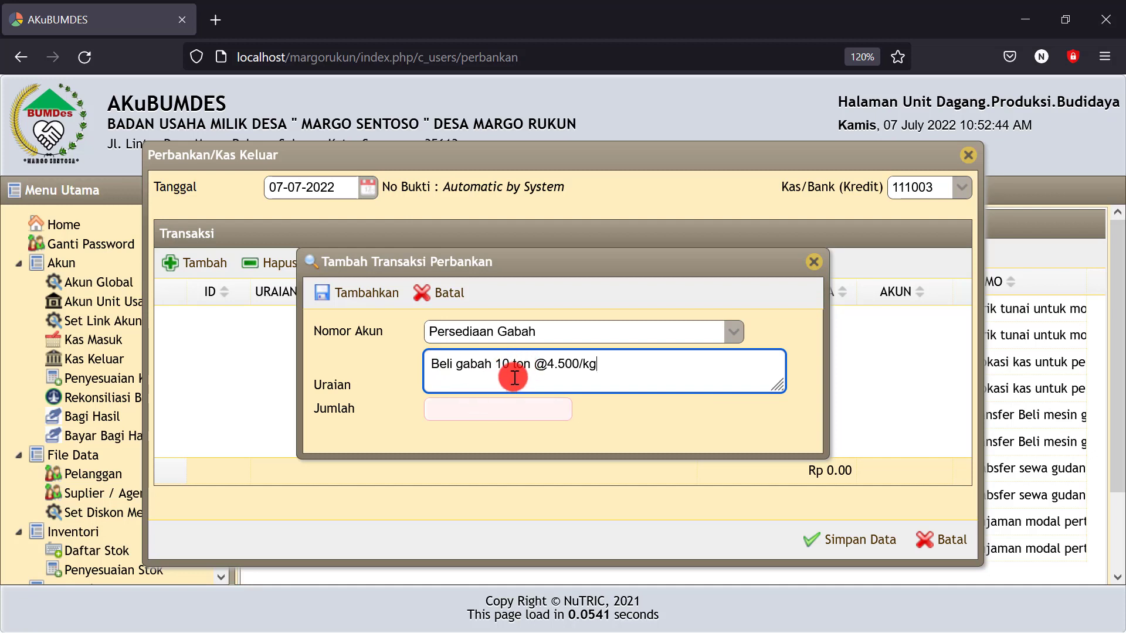
left_click(531, 364)
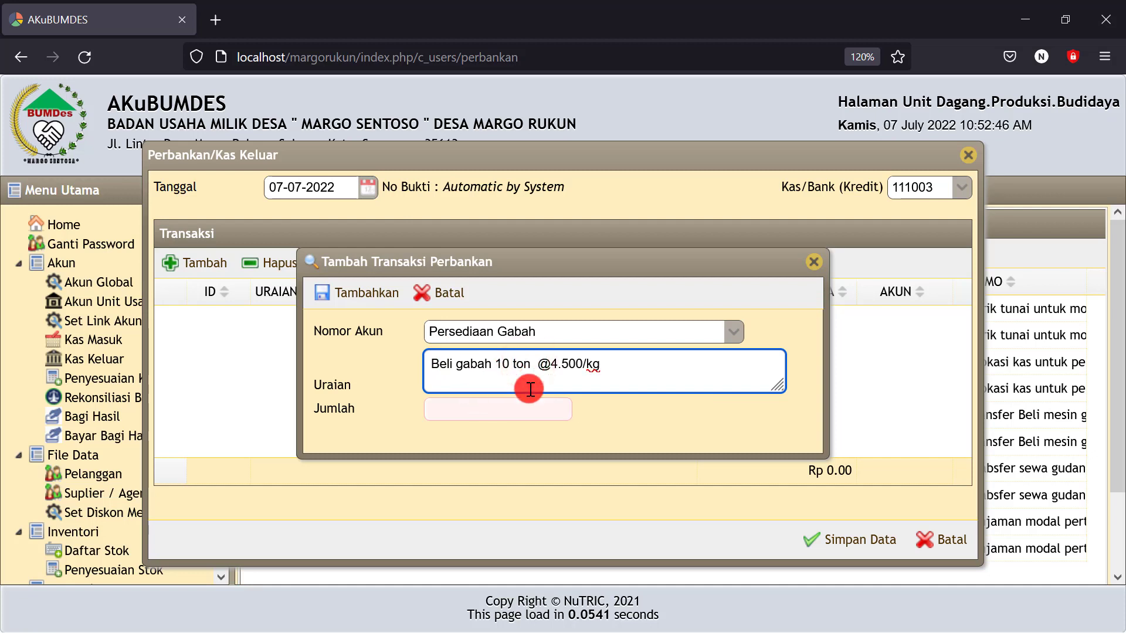
type("10.000")
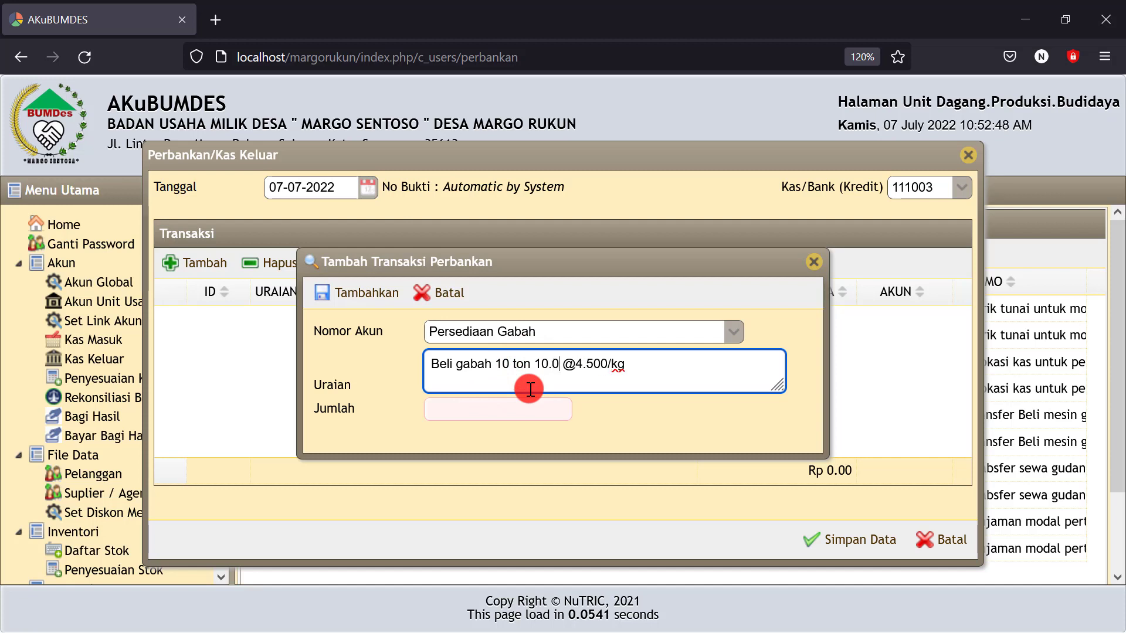
type("kg")
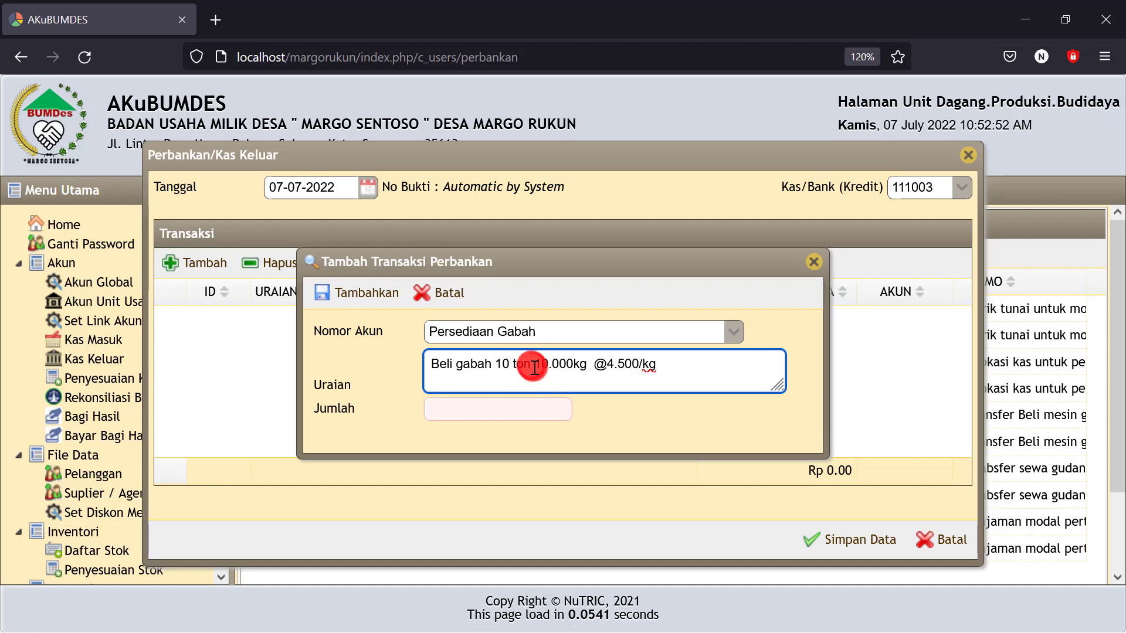
left_click(533, 366)
type("/")
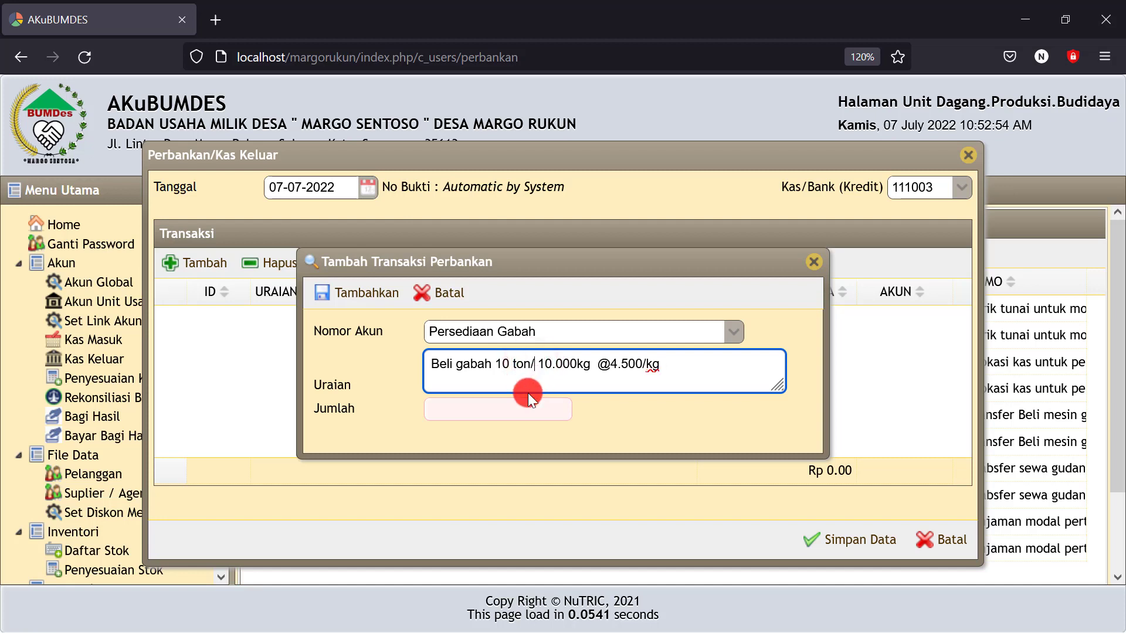
Enter the amount 45.000.000 and add the grain purchase line to the entry
left_click(479, 407)
type("45")
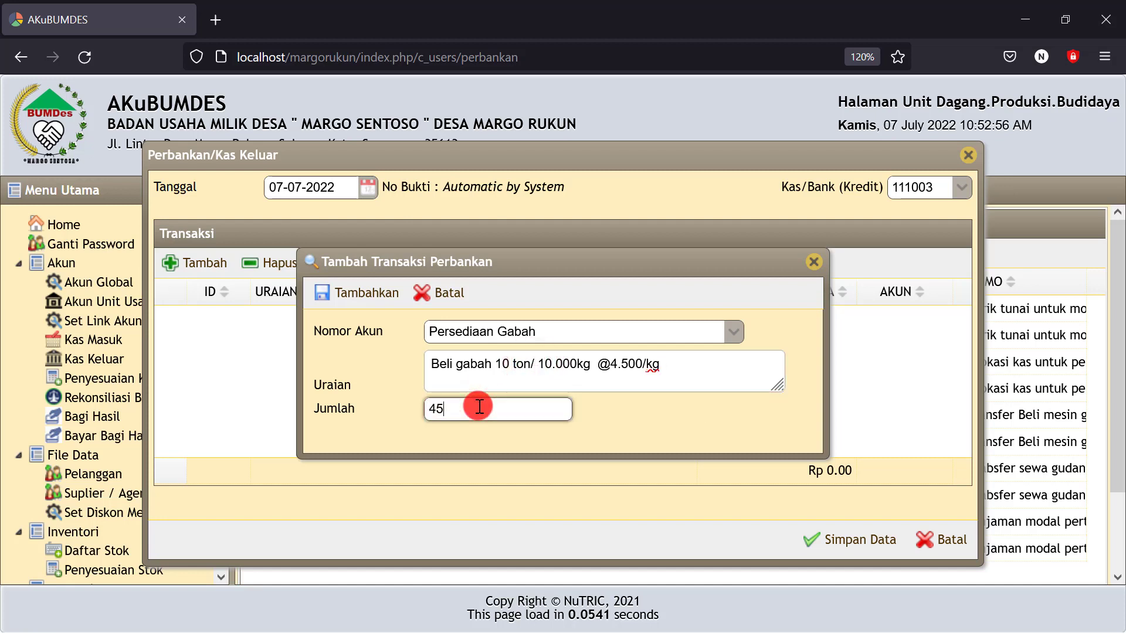
type(".000.000000")
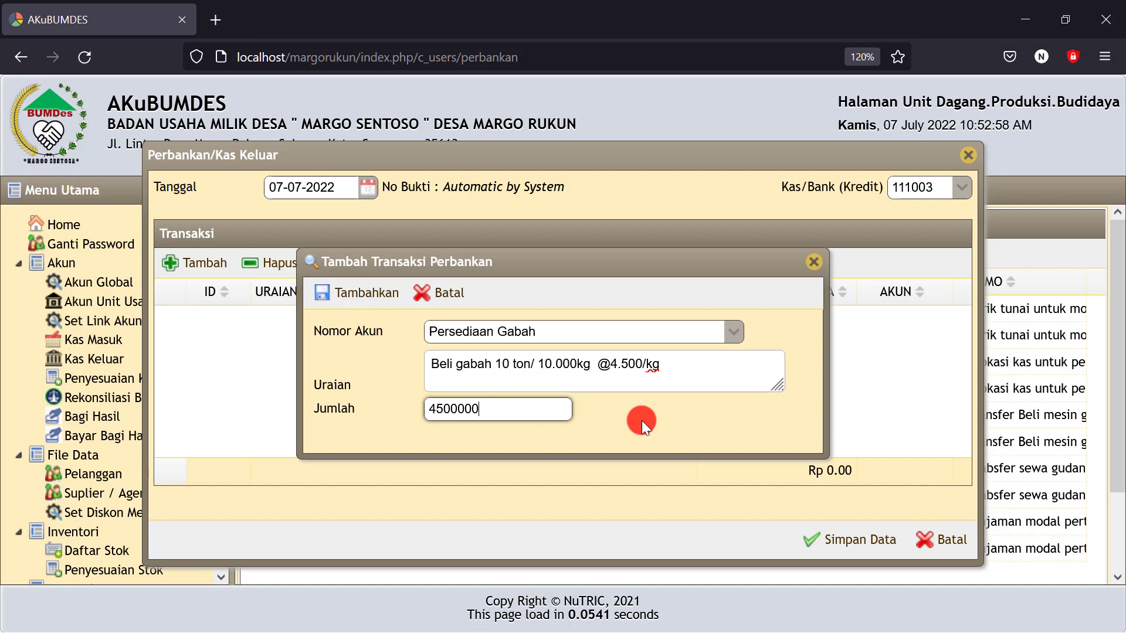
left_click(640, 420)
left_click(360, 293)
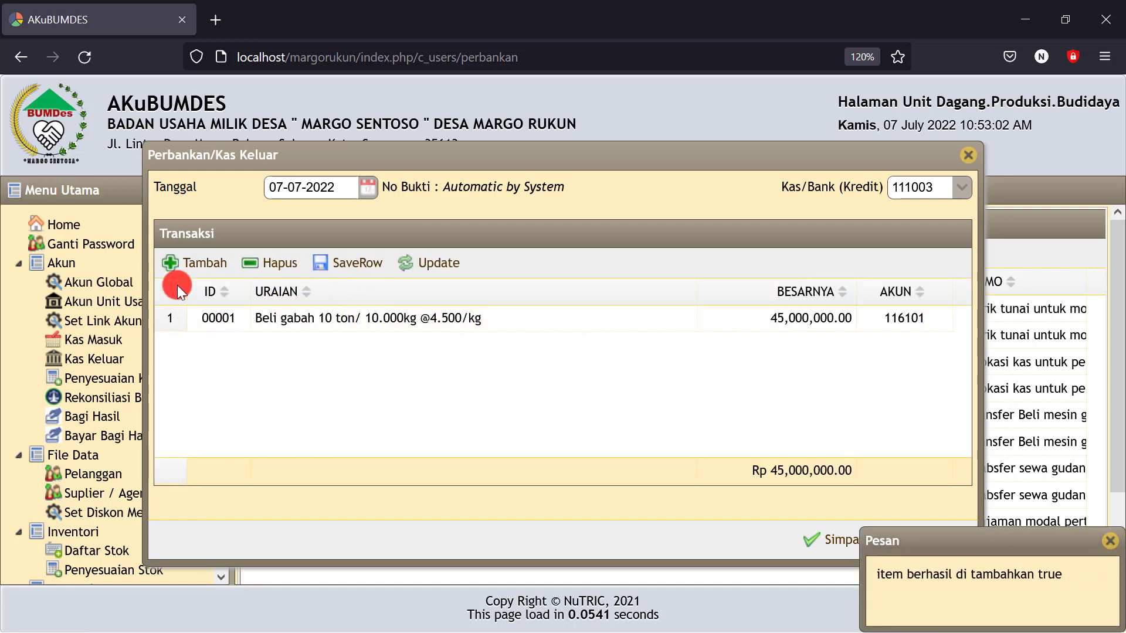
left_click(198, 265)
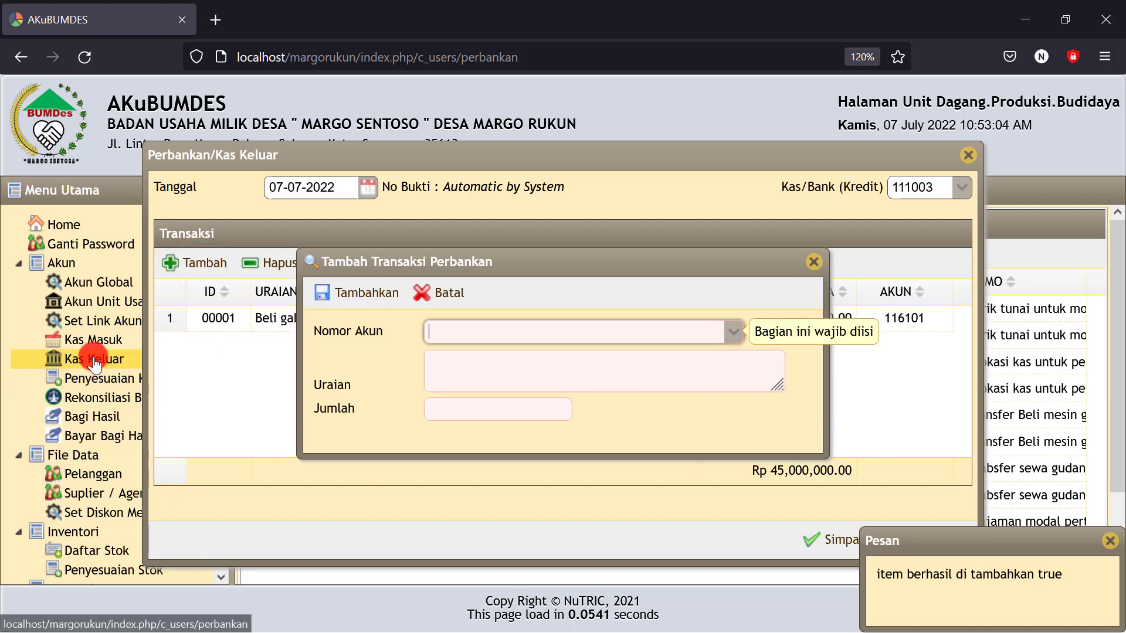
Discard the empty line form and recheck the credited cash account choices
left_click(814, 262)
left_click(962, 188)
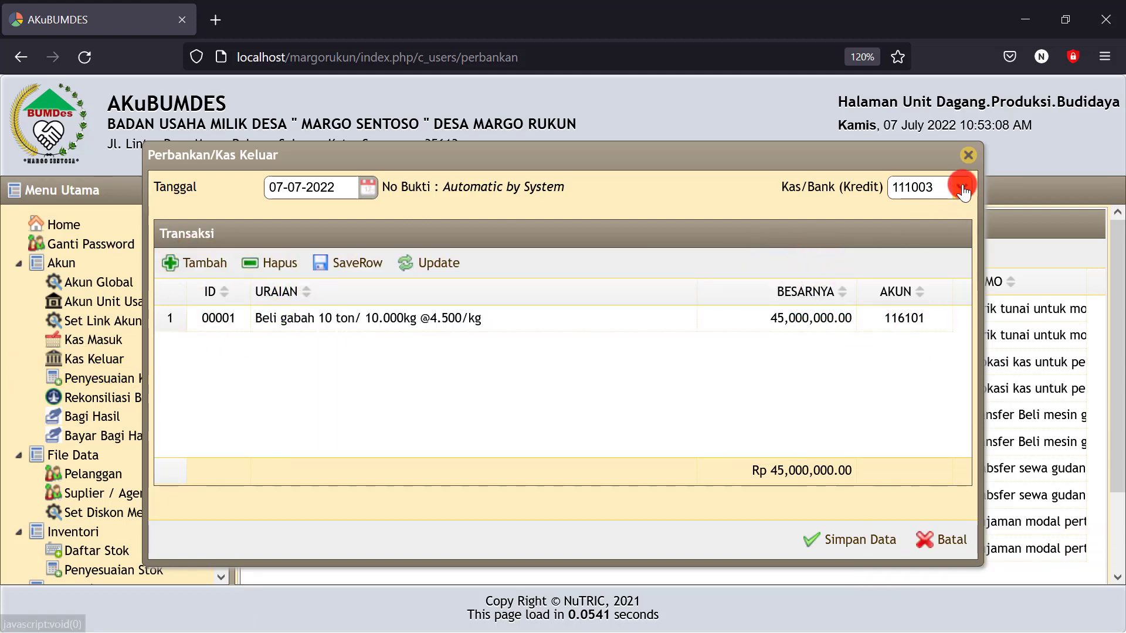
left_click(963, 189)
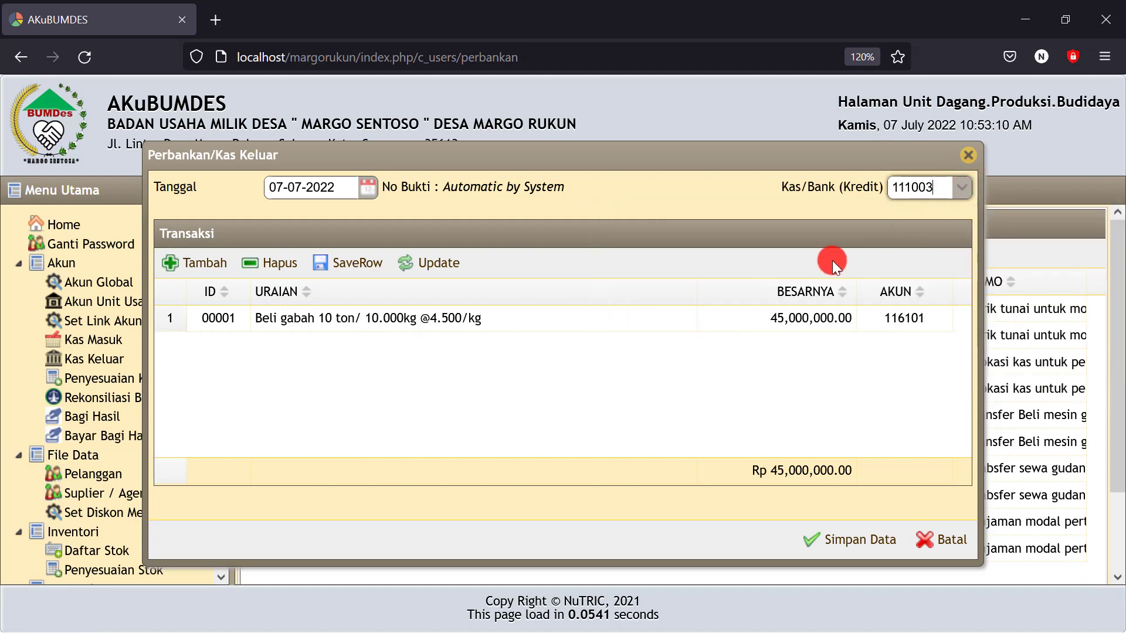
Add a second line with account Plastik Kemasan Super (122401), searching 'plas'
left_click(172, 271)
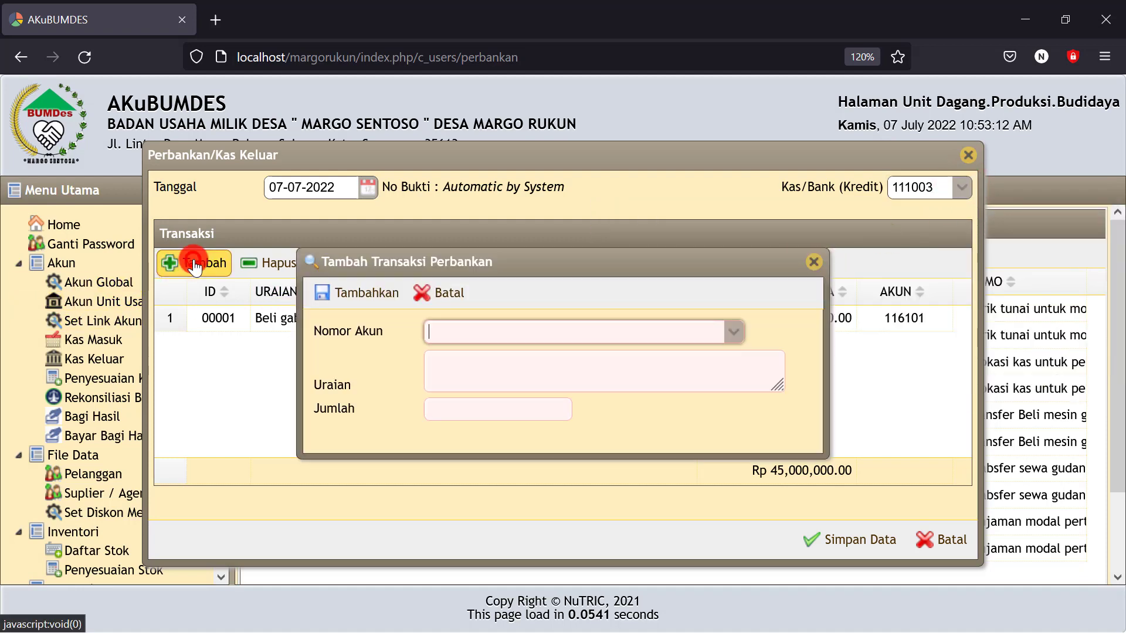
left_click(452, 329)
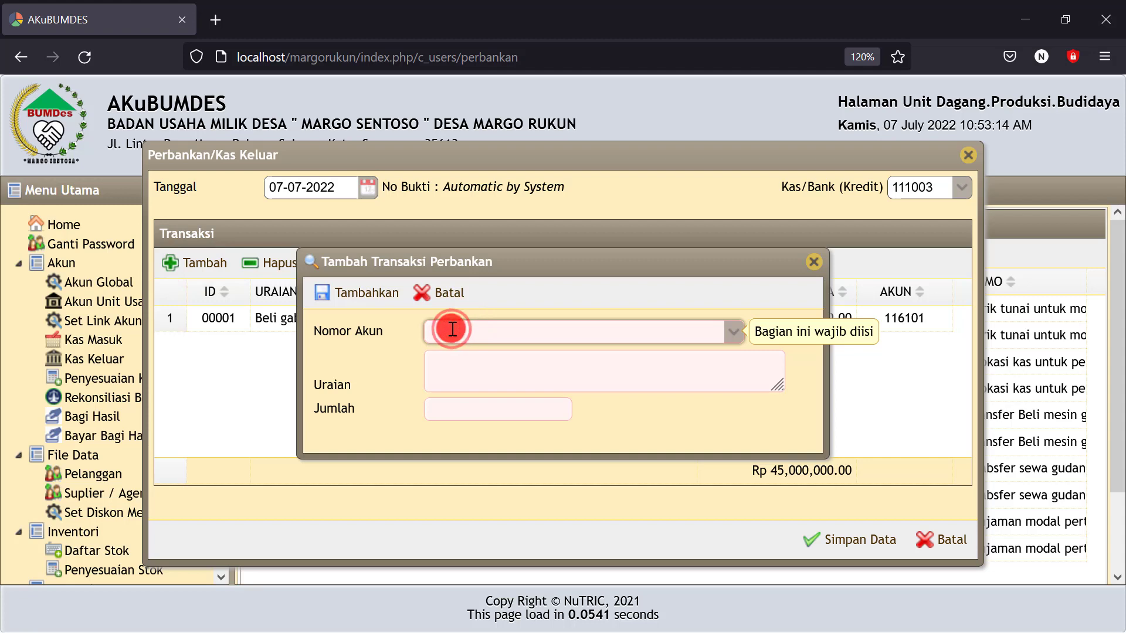
type("pe")
key("BackSpace")
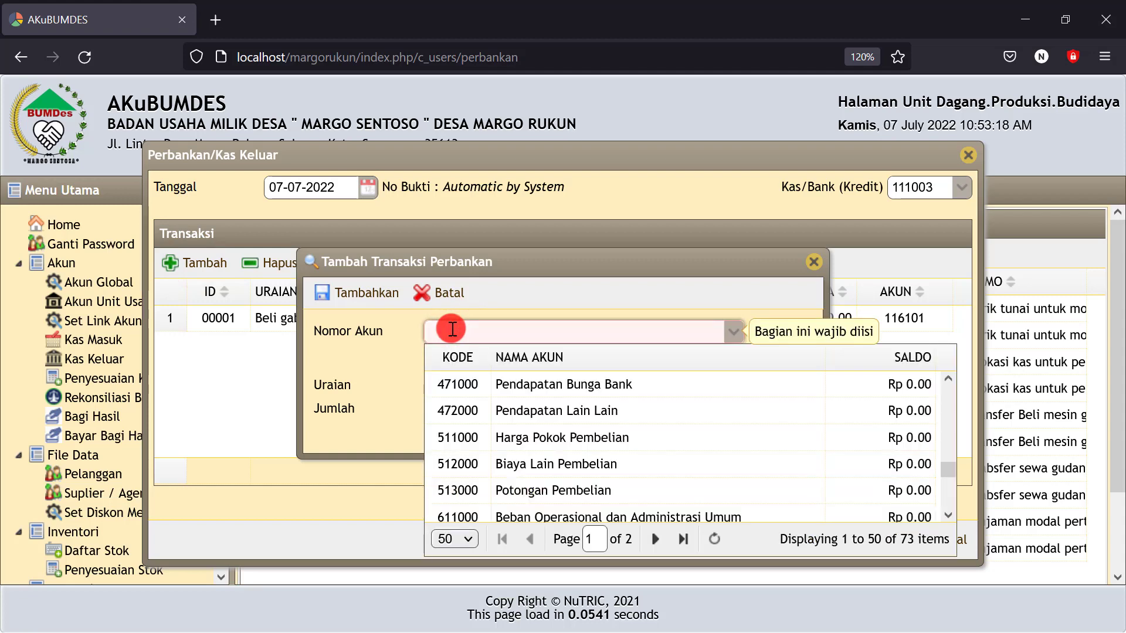
type("plas")
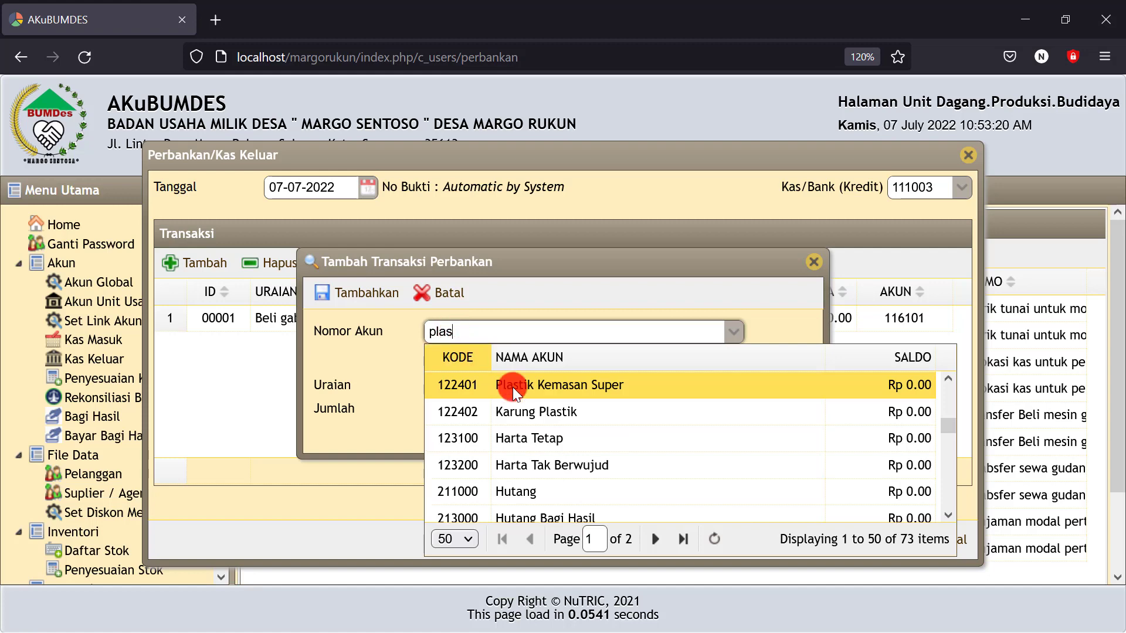
left_click(540, 394)
left_click(467, 369)
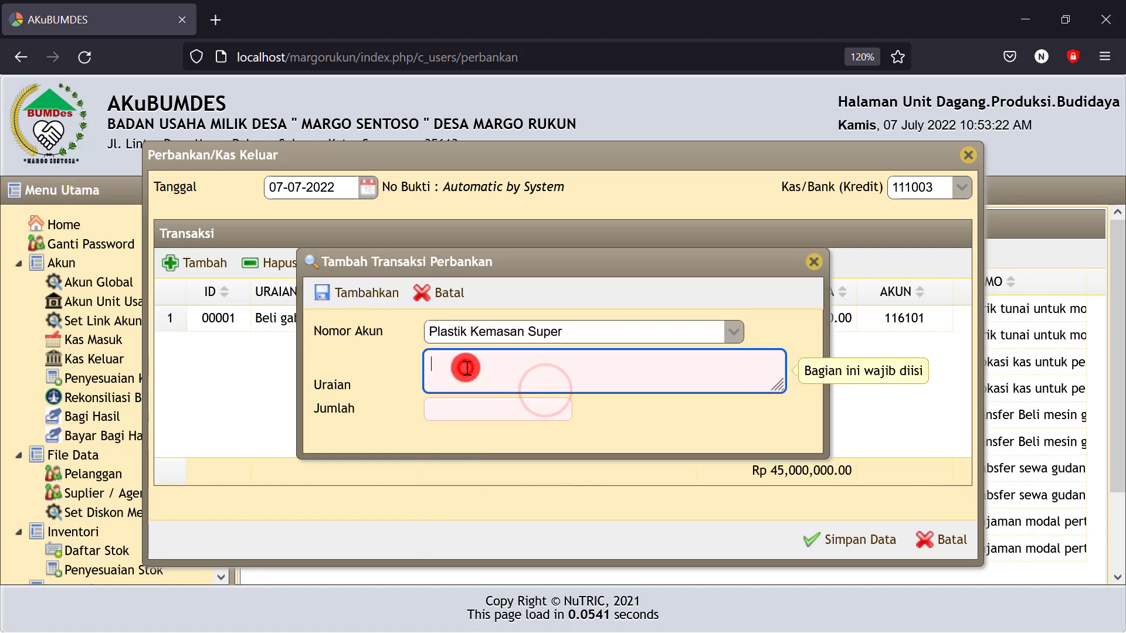
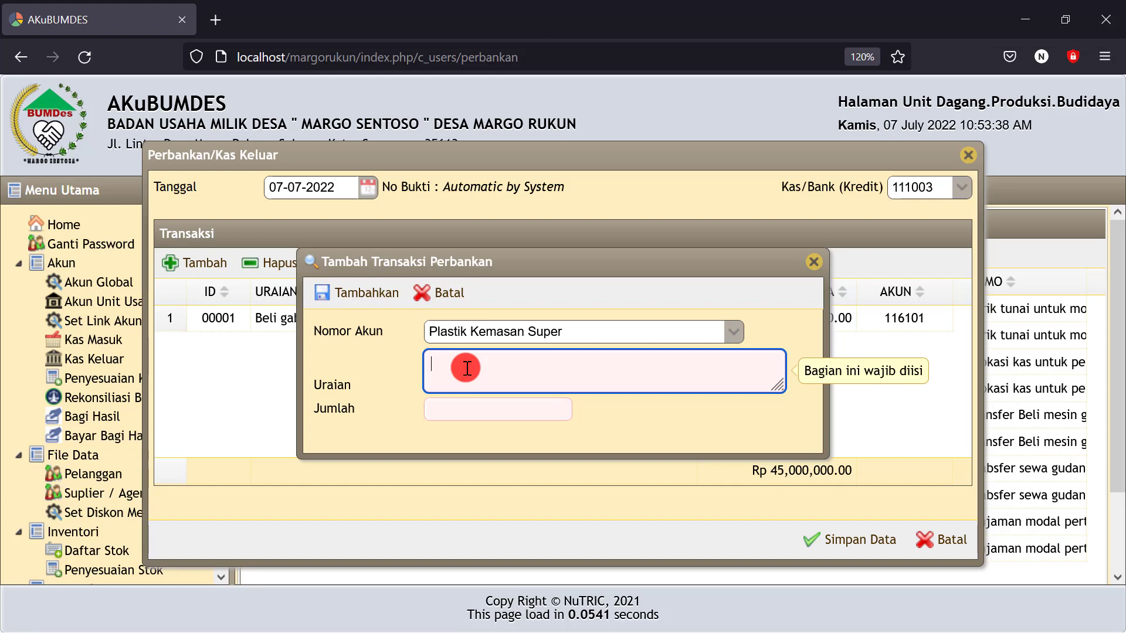
type("Beli 10.000 ")
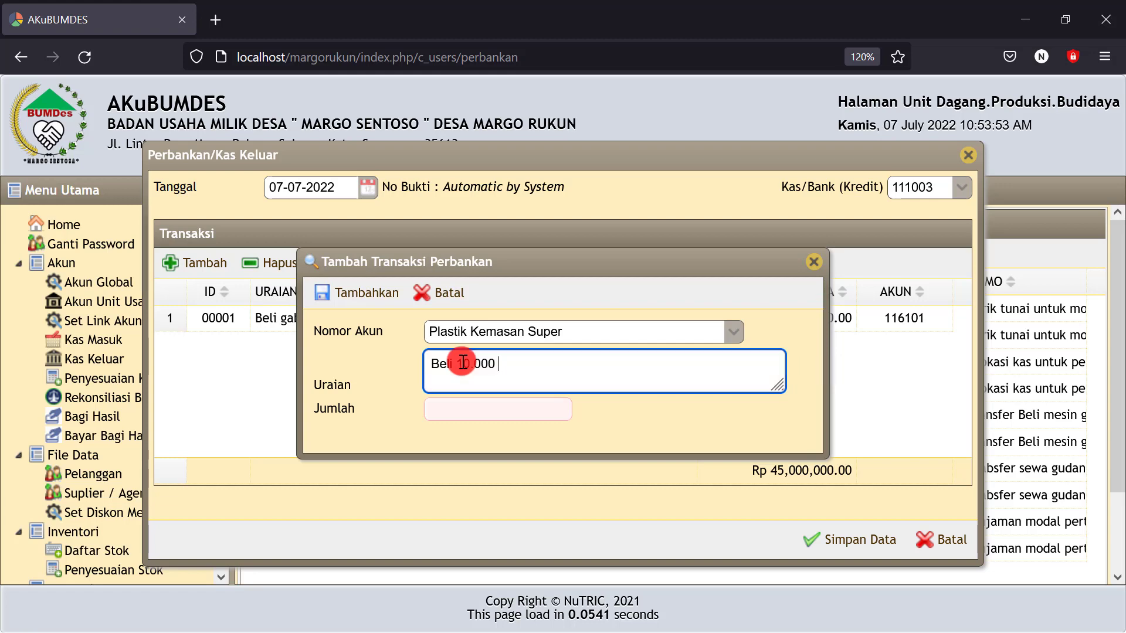
type("lembar @")
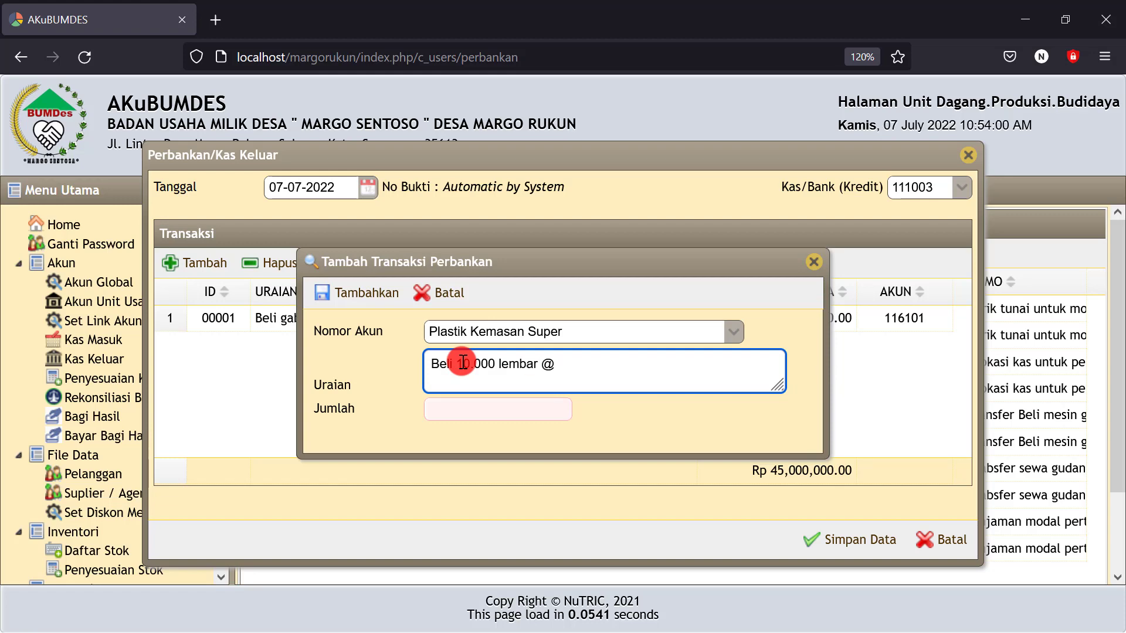
type("500/lembar")
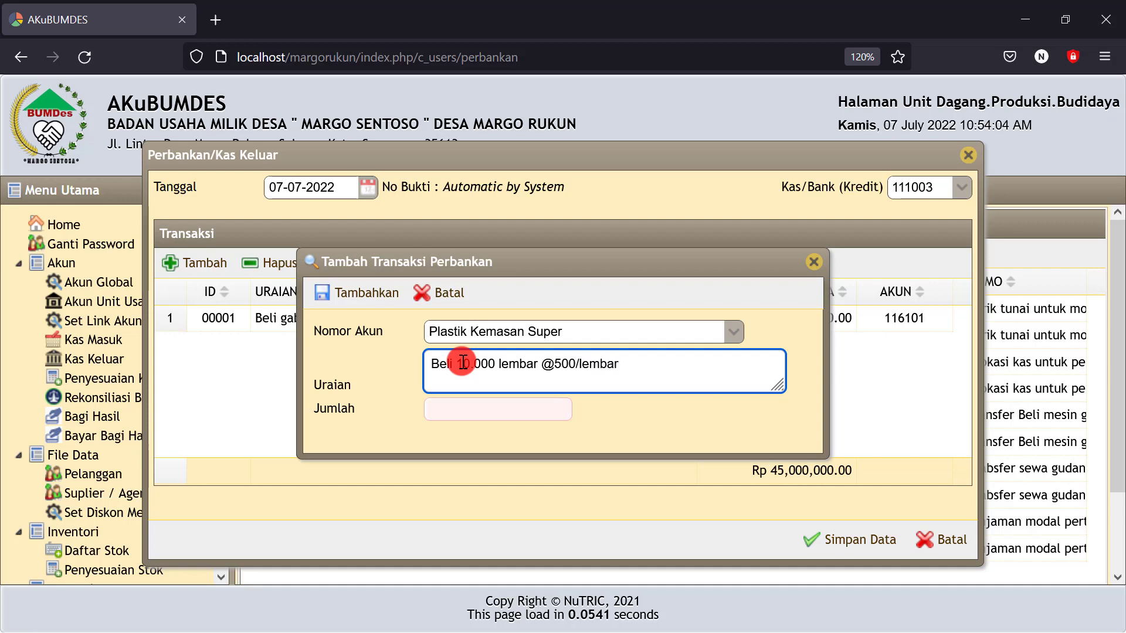
left_click(458, 410)
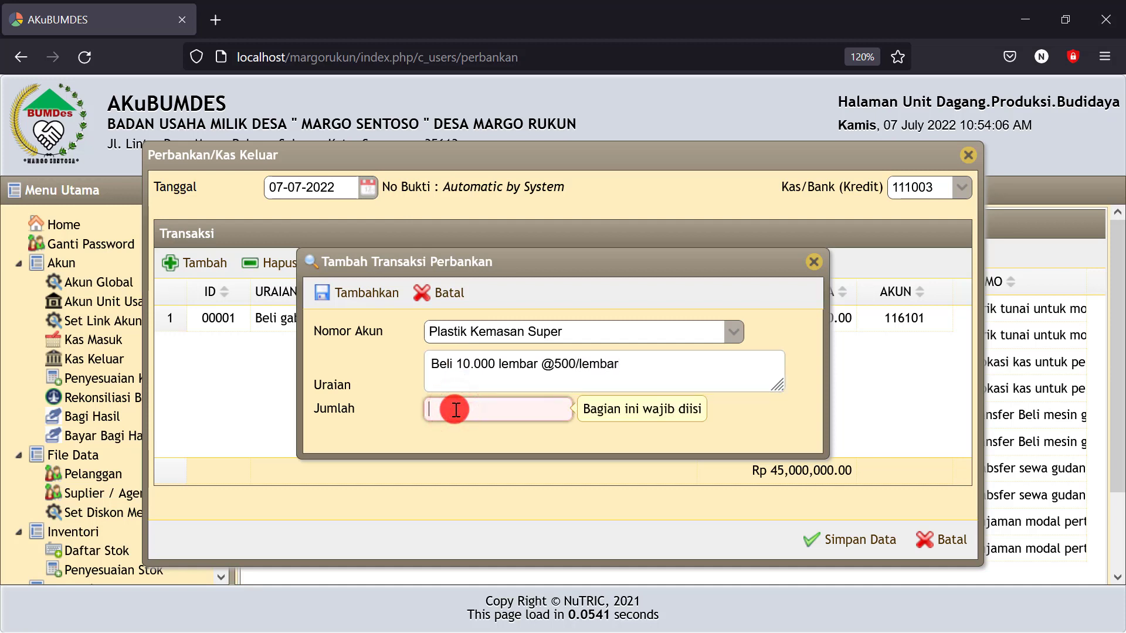
type("5.00")
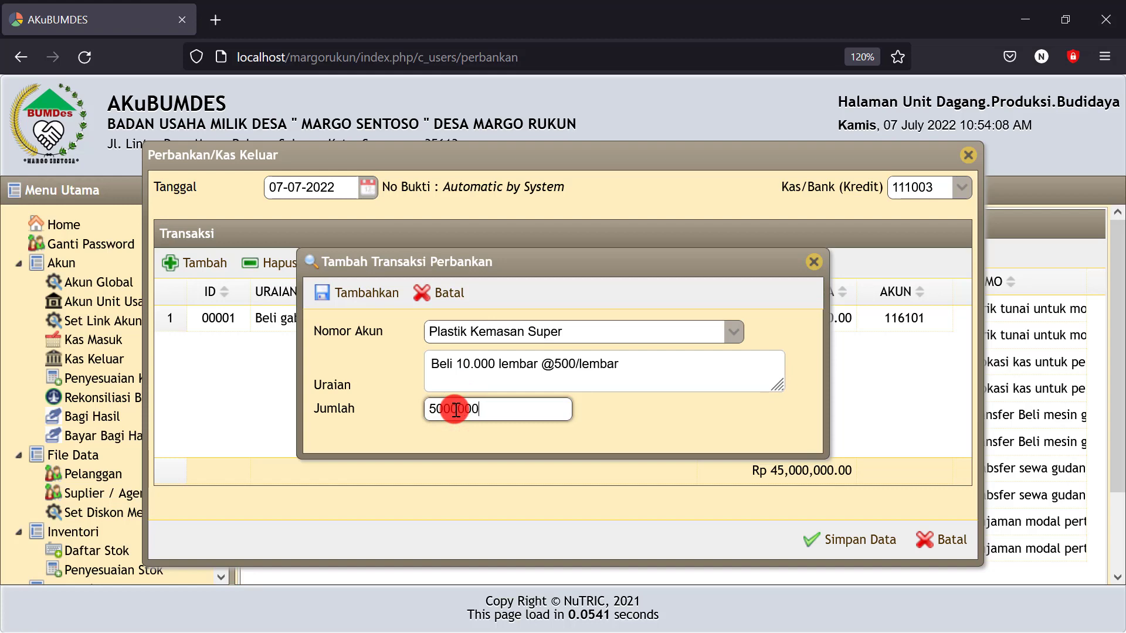
type("0.000")
left_click(591, 453)
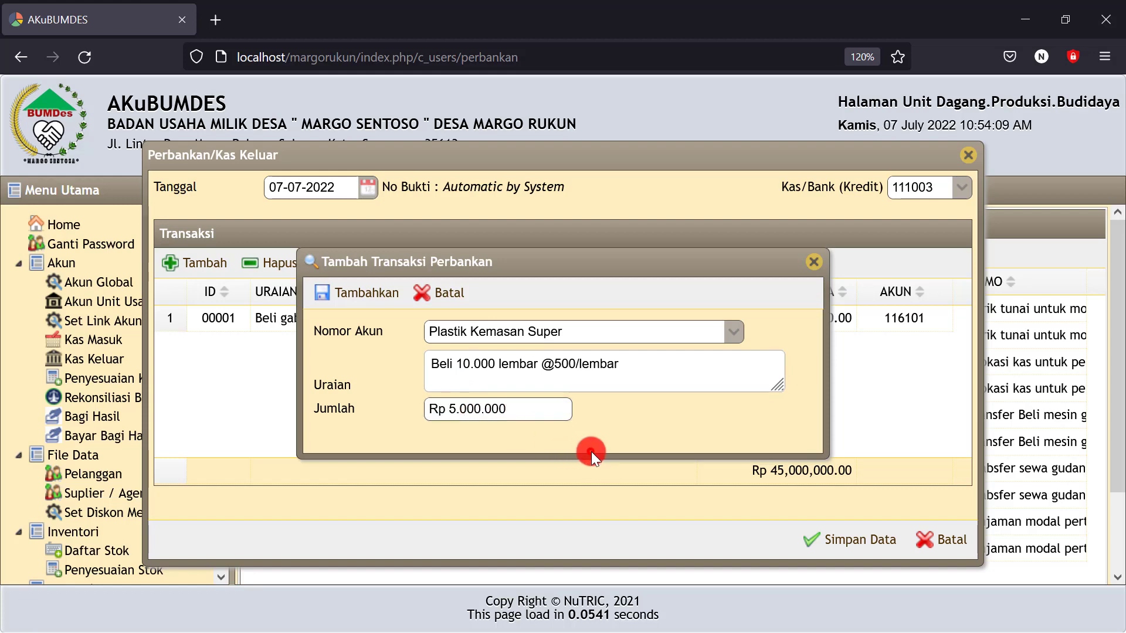
left_click(366, 292)
left_click(199, 271)
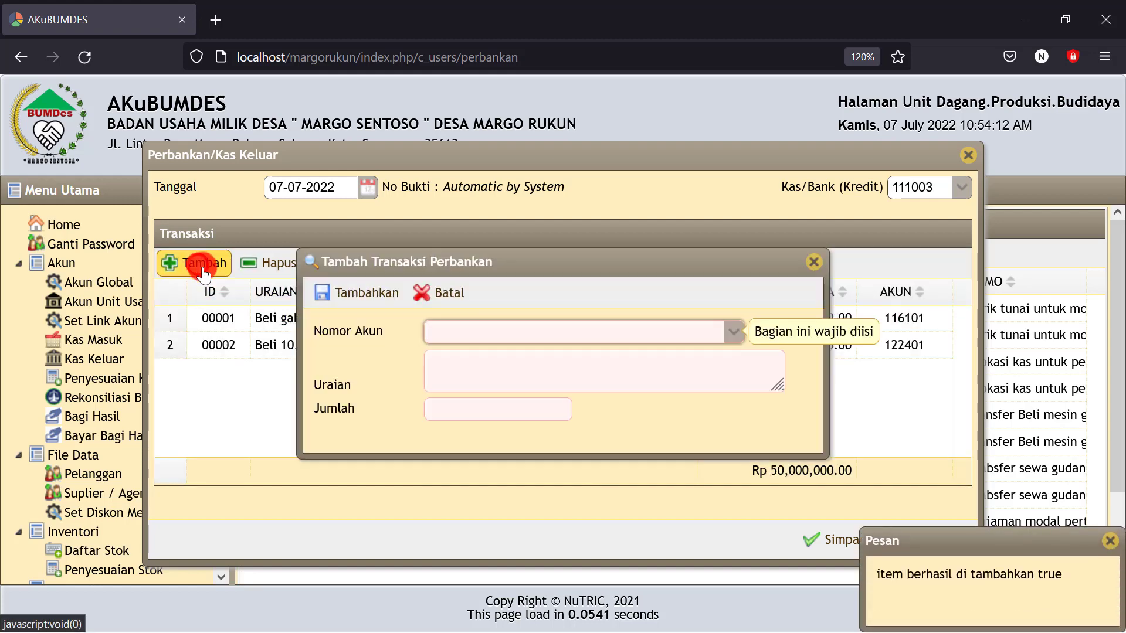
left_click(452, 331)
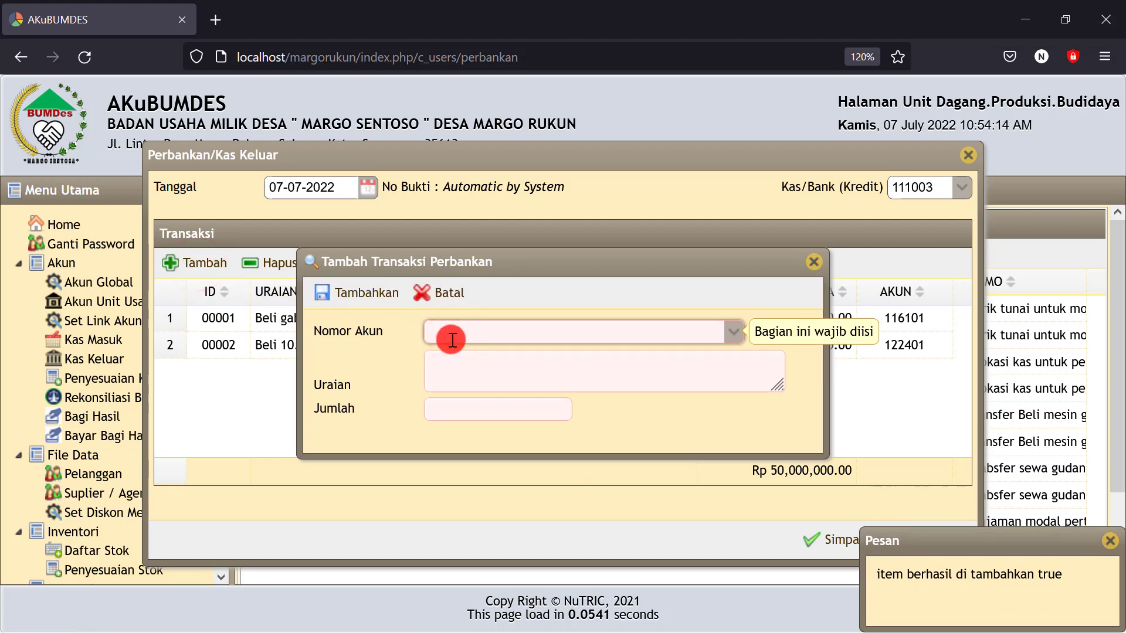
left_click(733, 332)
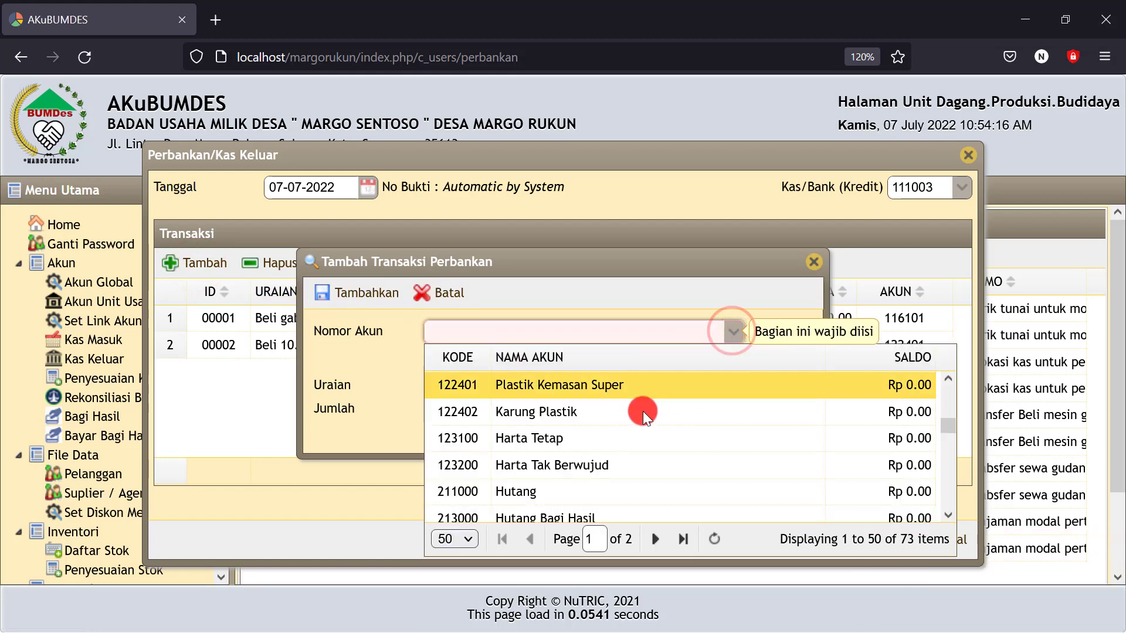
left_click(565, 412)
left_click(567, 375)
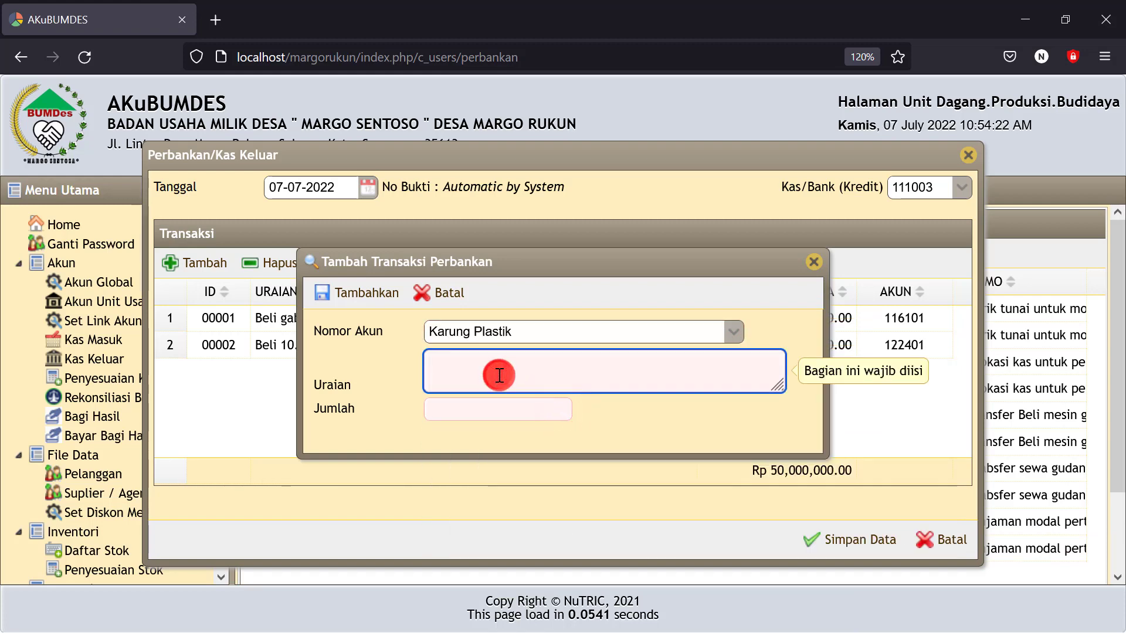
type("beli 1")
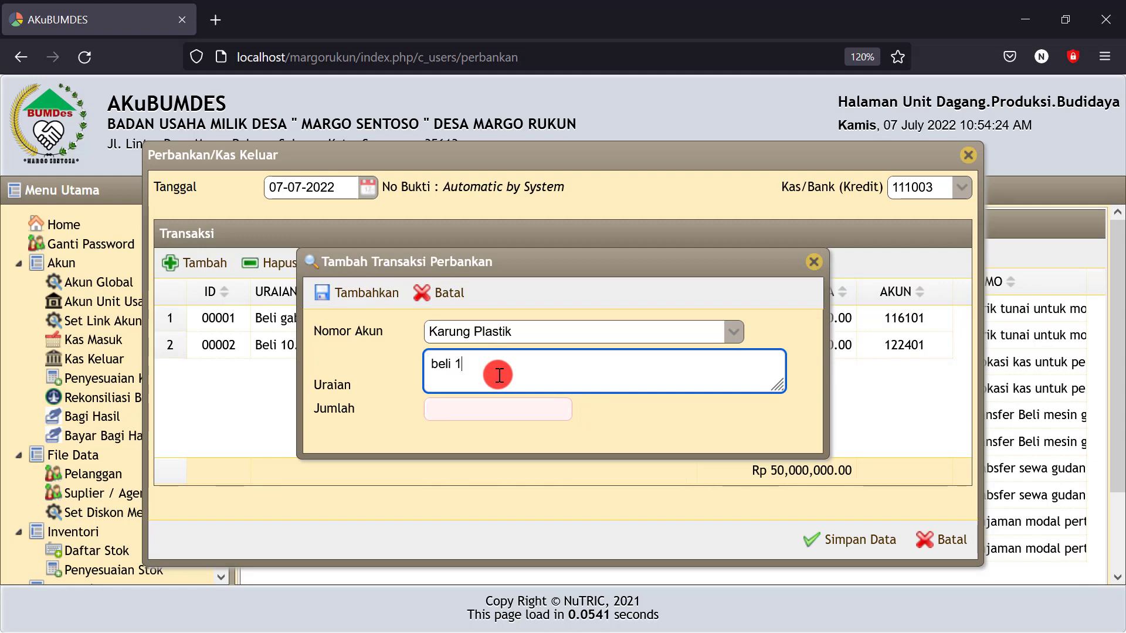
type("0.000 lembar #")
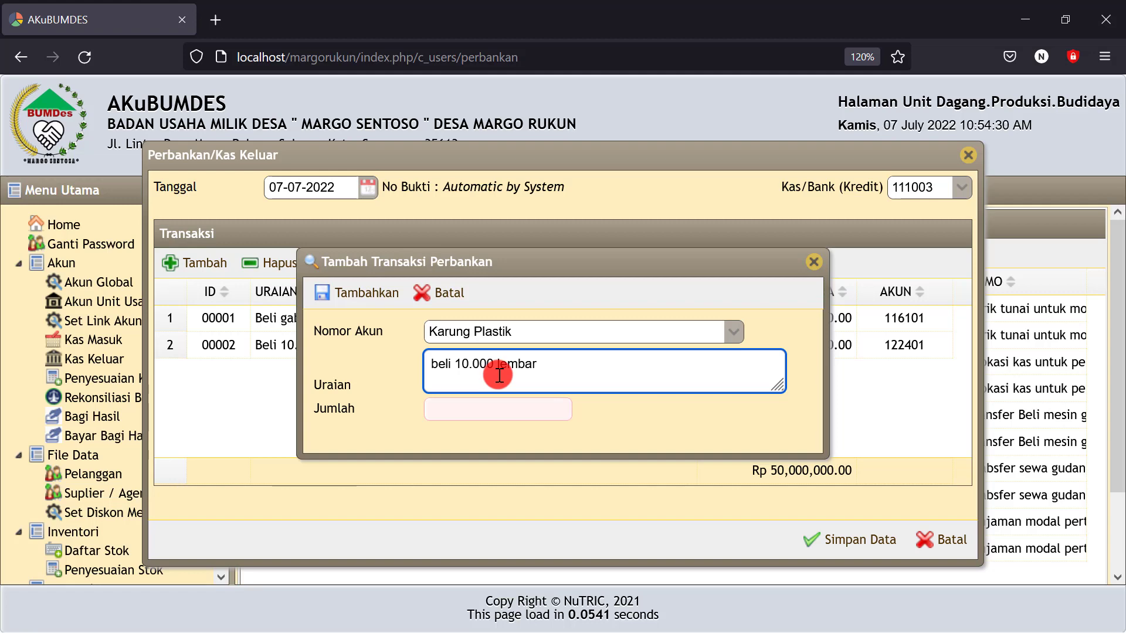
type("@300/lembar")
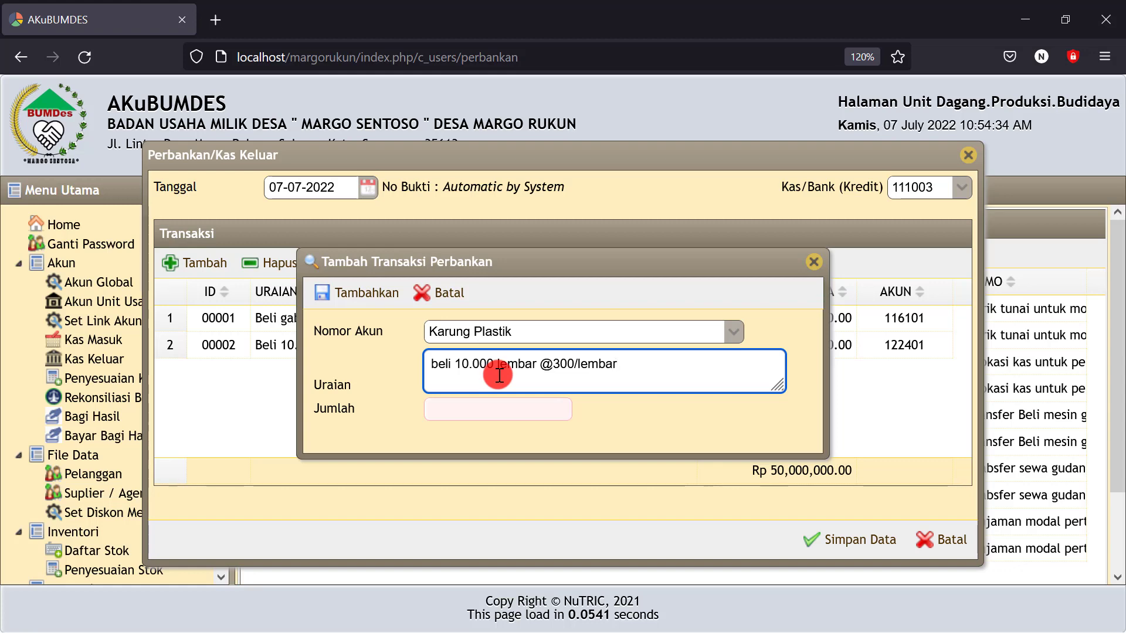
left_click(462, 408)
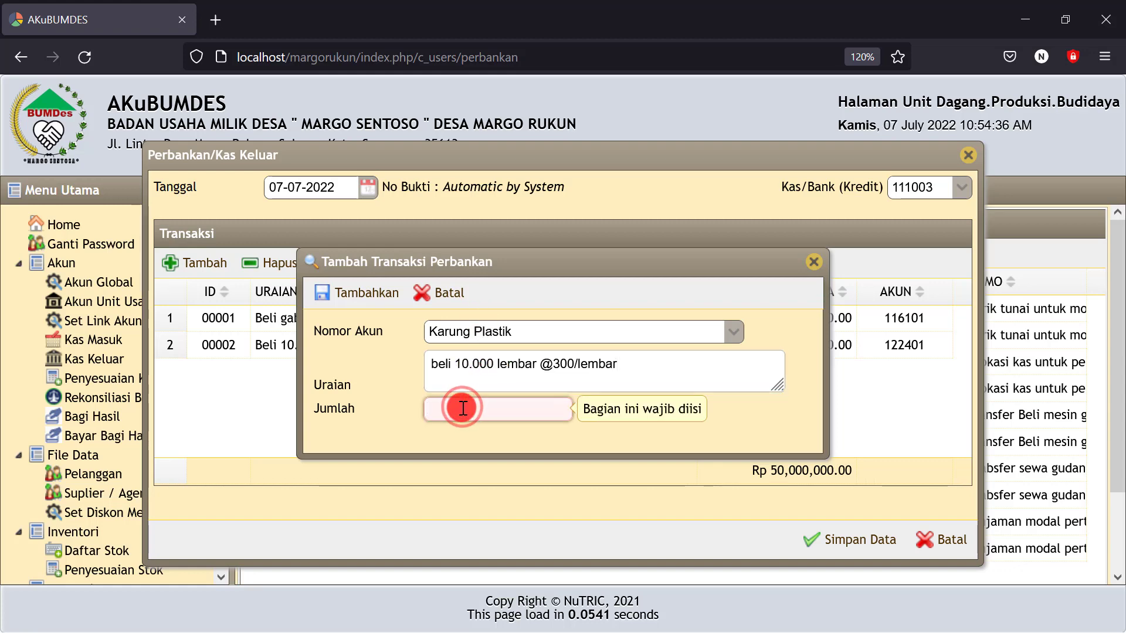
type("3.000.000")
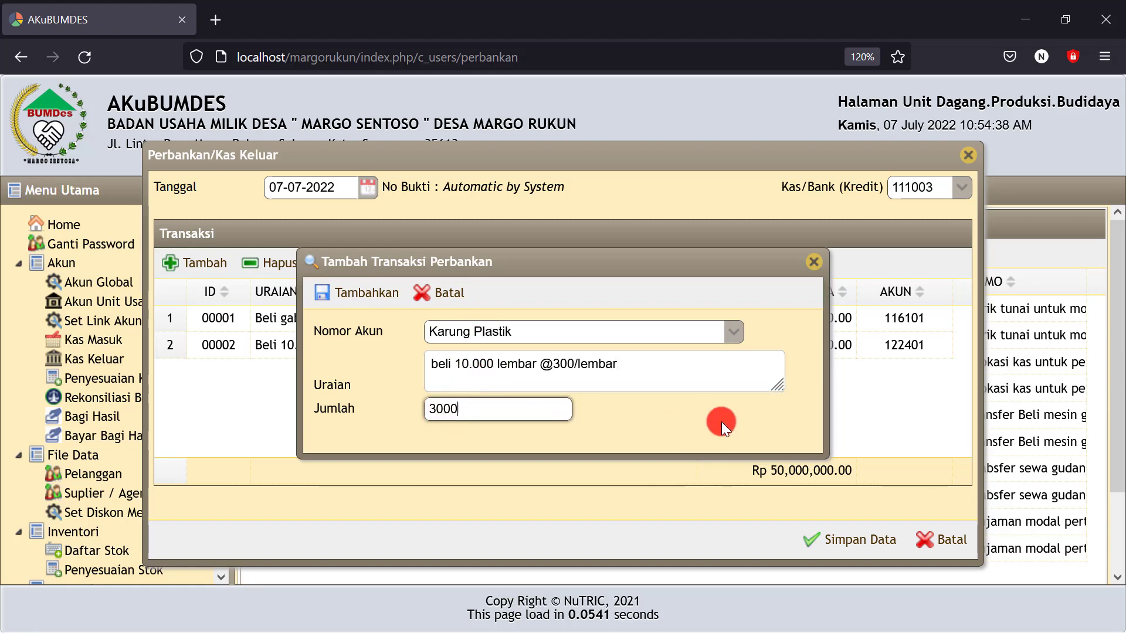
left_click(681, 417)
left_click(364, 293)
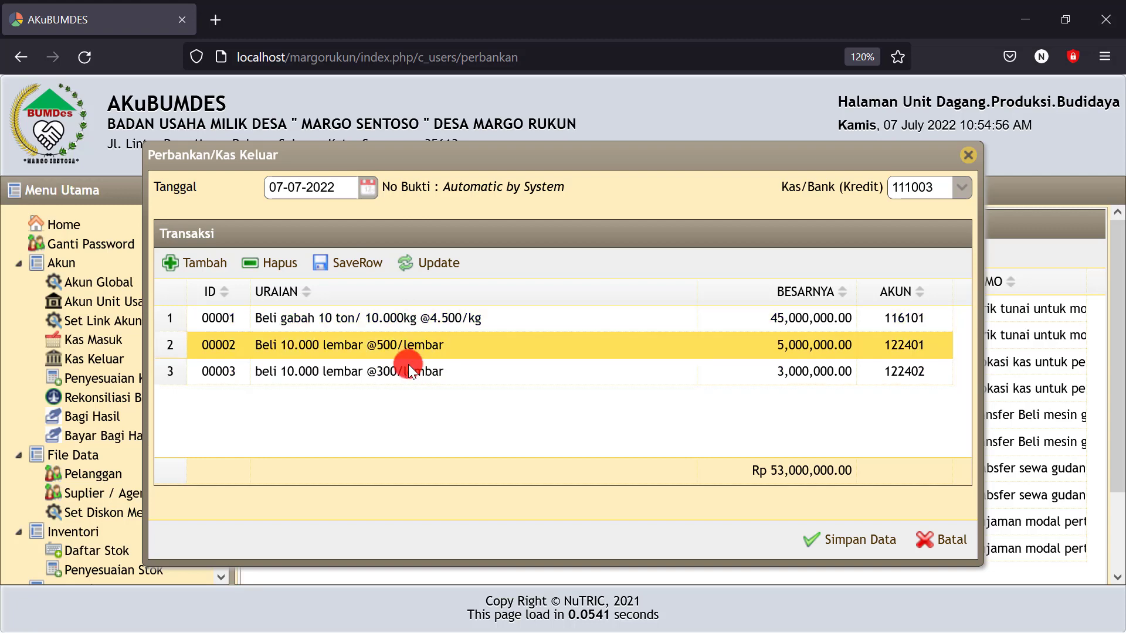
Save the cash-out entry totalling Rp 53,000,000
left_click(840, 524)
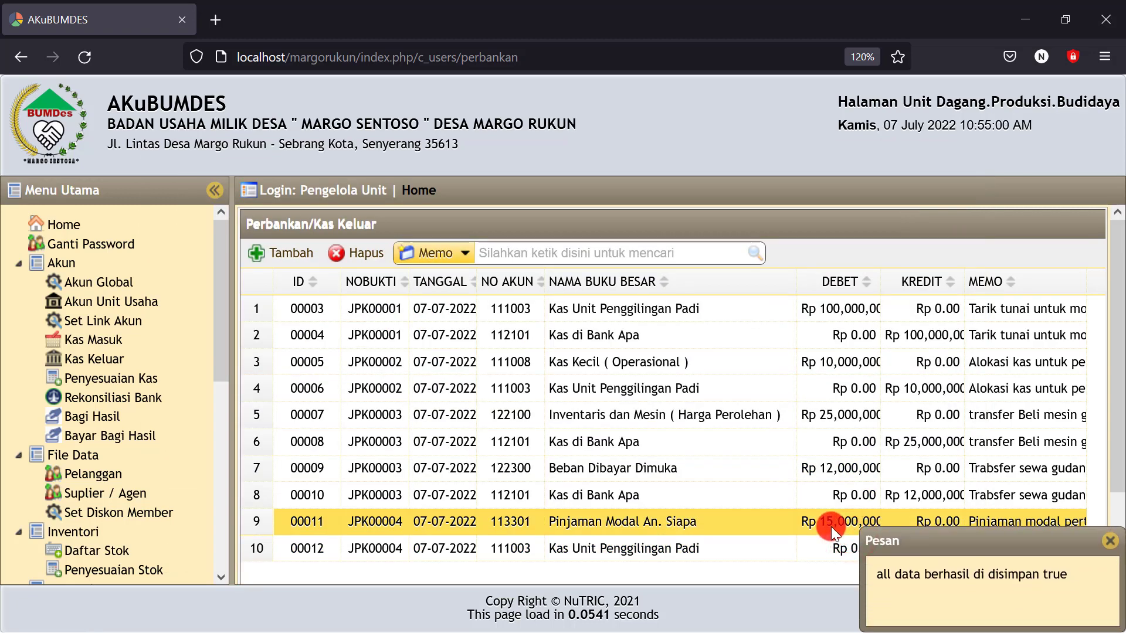
scroll(142, 375, "down", 5)
scroll(142, 375, "down", 1)
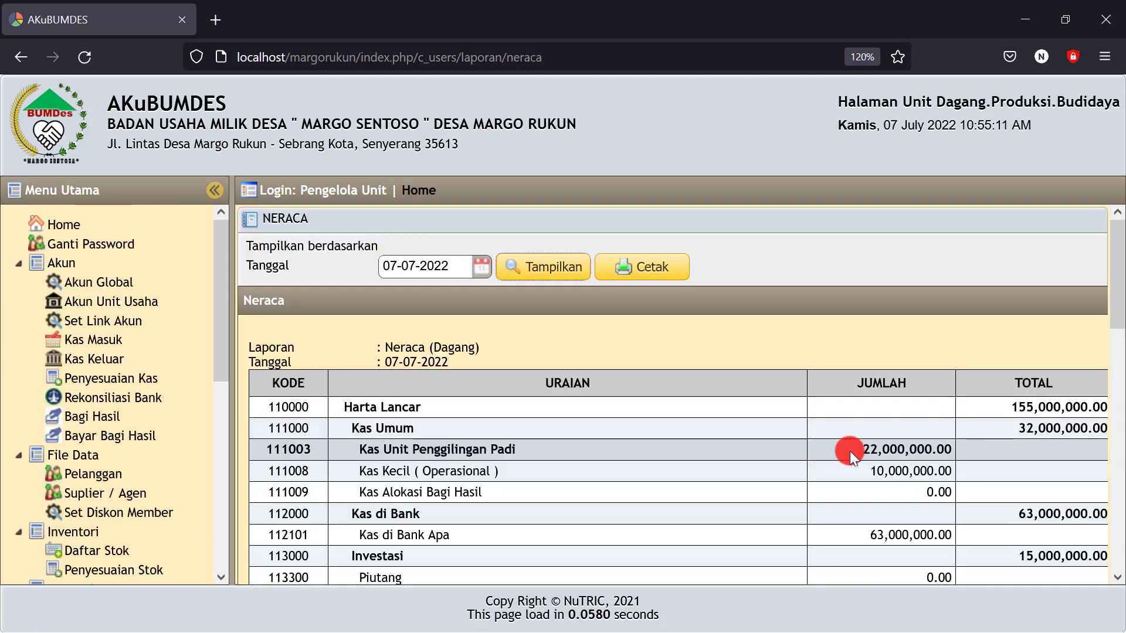
left_click_drag(857, 449, 930, 444)
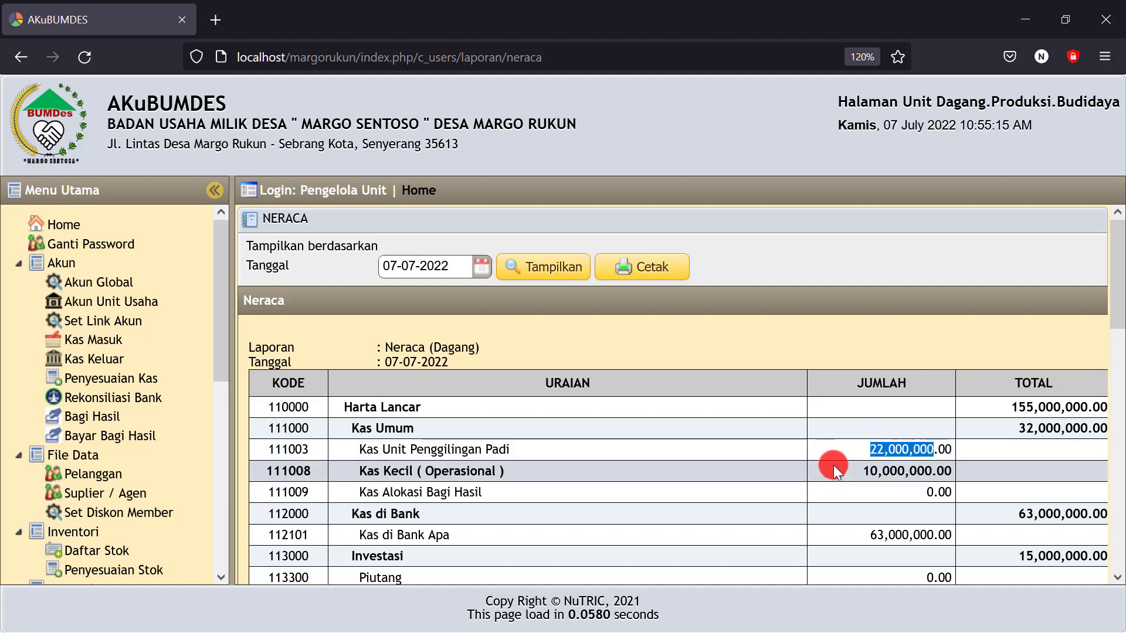
scroll(833, 466, "down", 5)
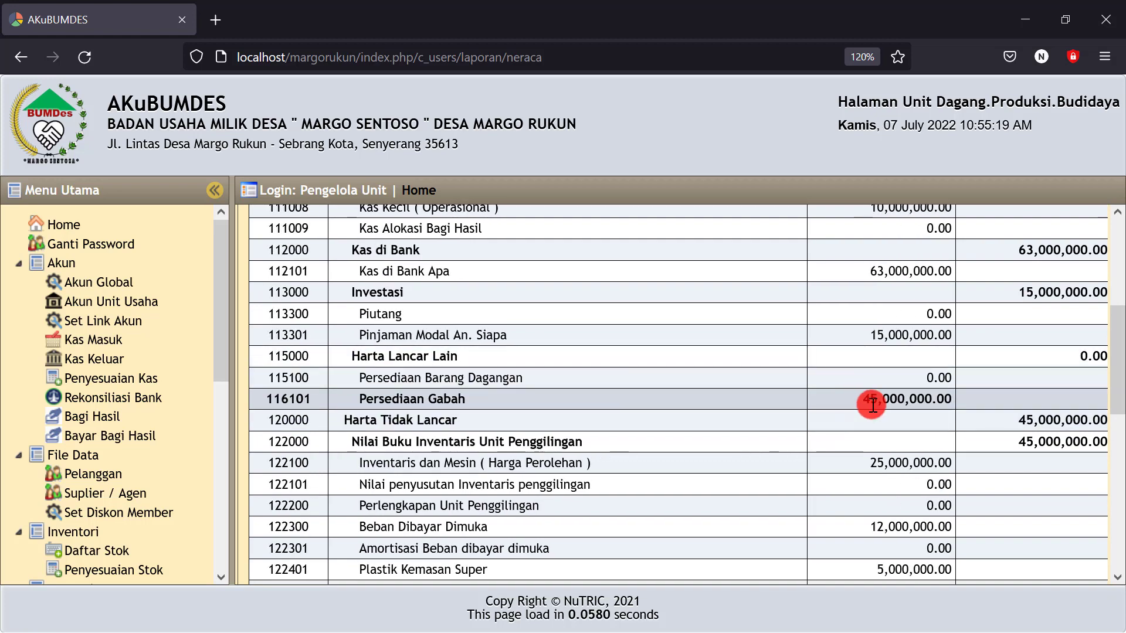
left_click_drag(860, 399, 948, 399)
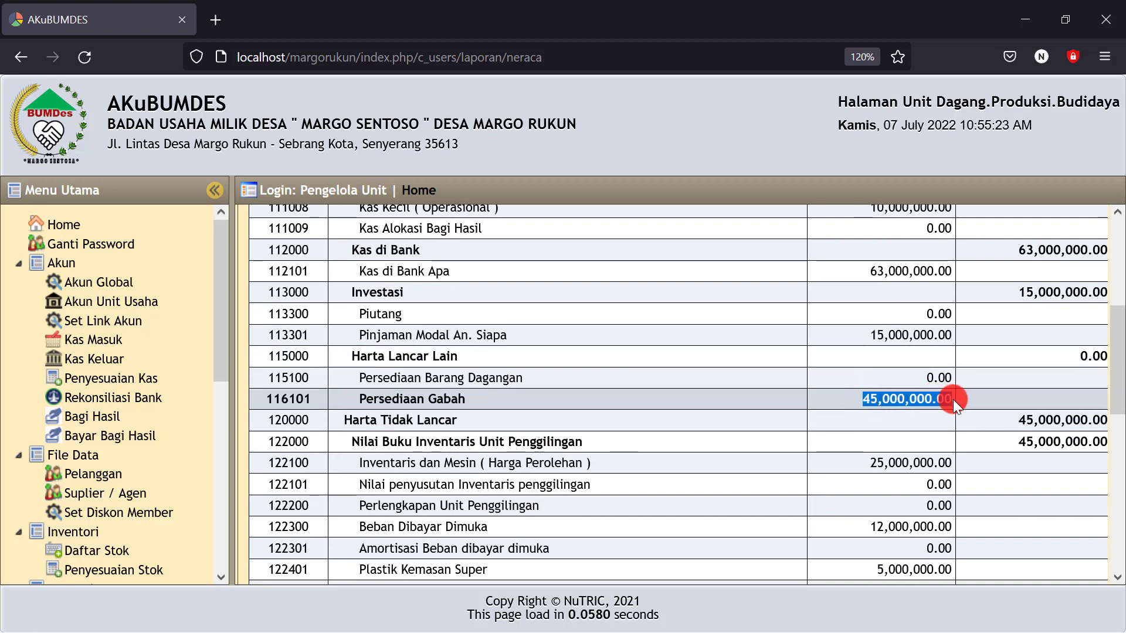
scroll(808, 423, "down", 3)
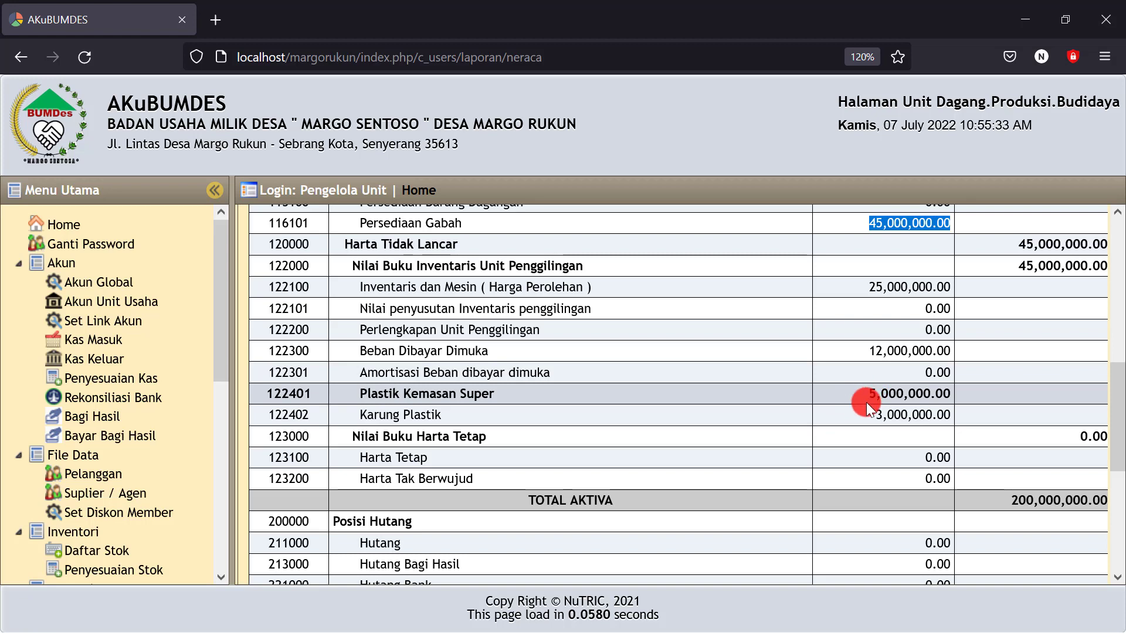
left_click_drag(868, 394, 881, 395)
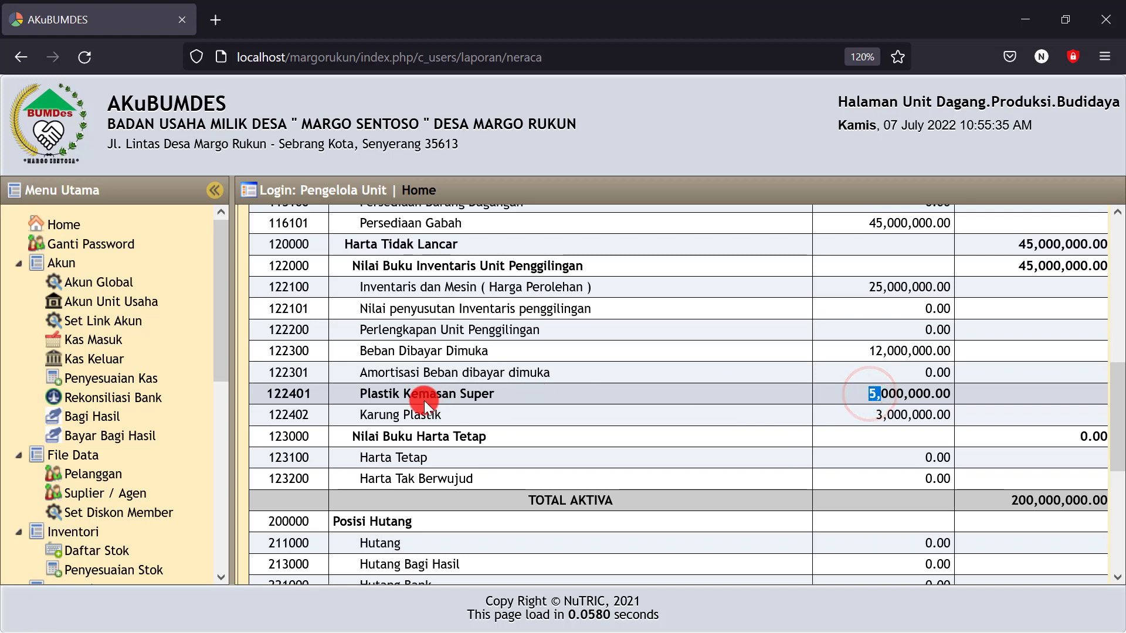
left_click_drag(354, 394, 476, 394)
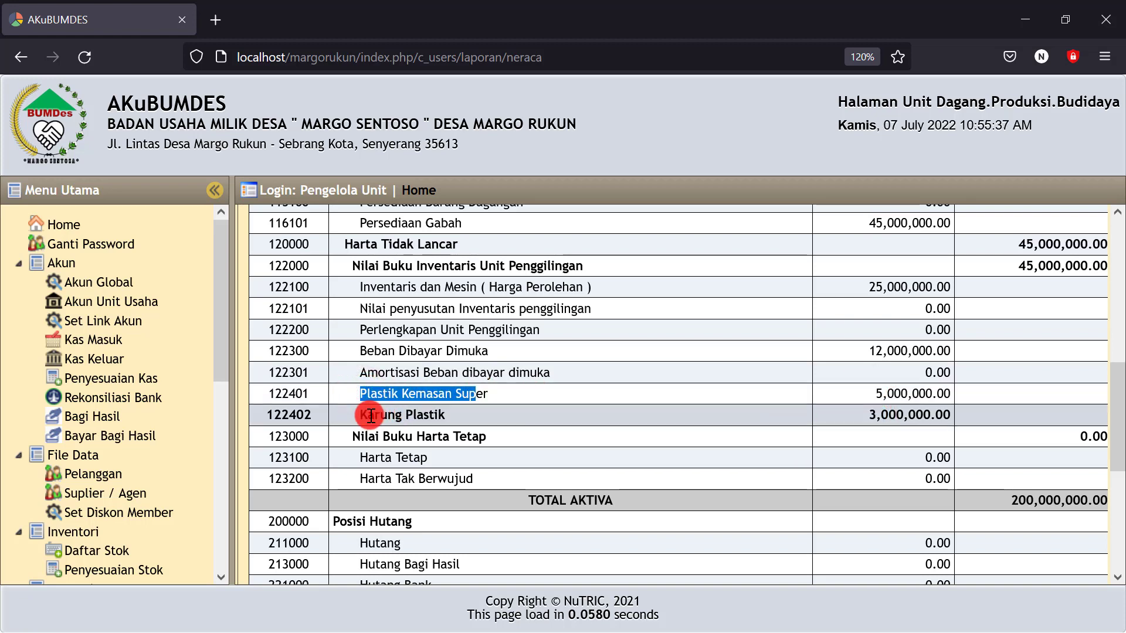
left_click_drag(359, 415, 483, 409)
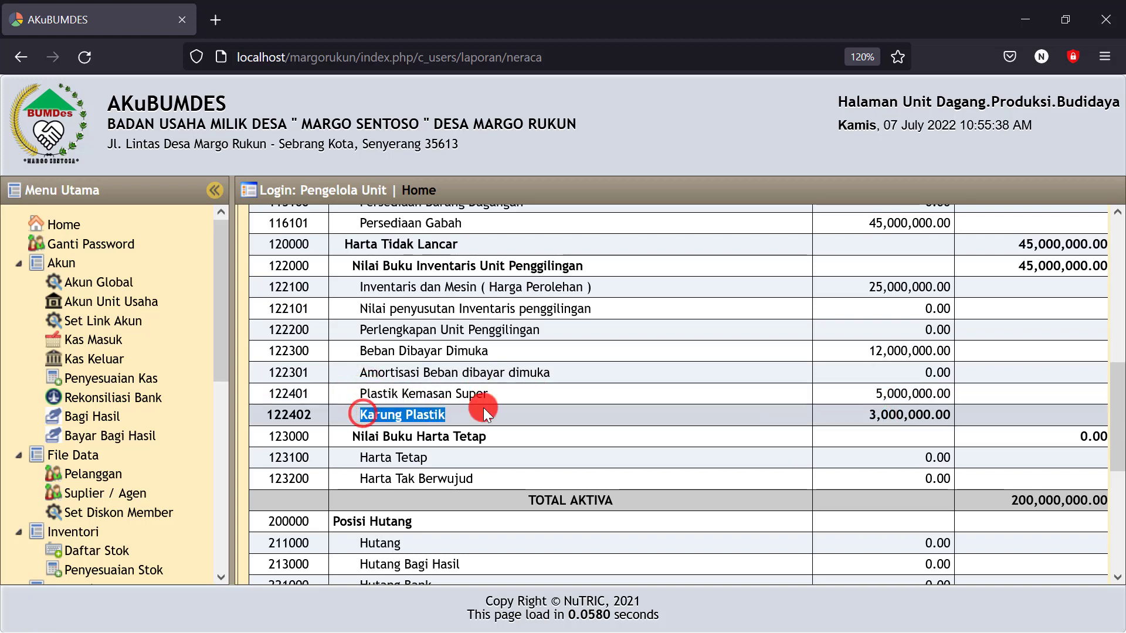
mouse_move(919, 394)
left_mouse_down()
mouse_move(867, 396)
mouse_move(930, 413)
left_mouse_up()
left_click(858, 391)
left_click(882, 412)
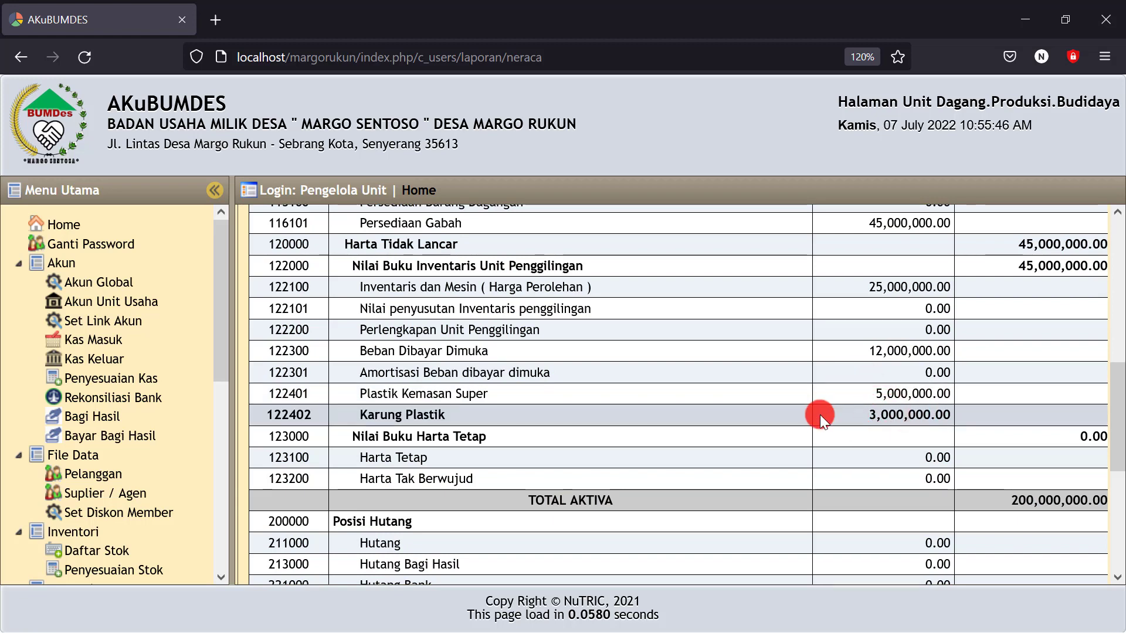
left_click_drag(1023, 499, 1007, 500)
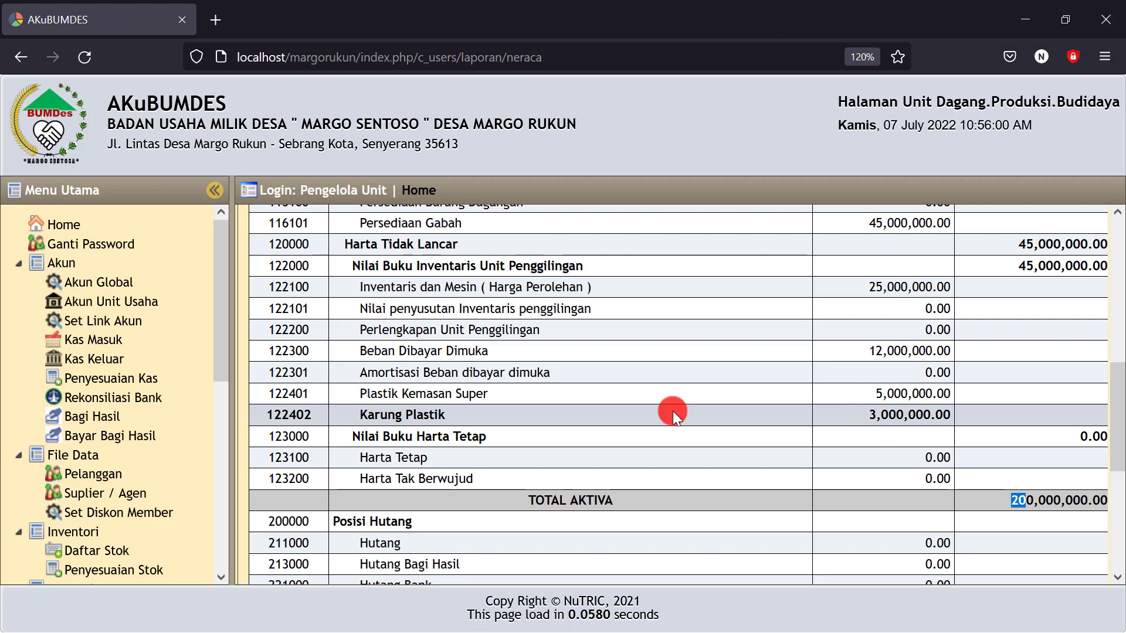
left_click(604, 442)
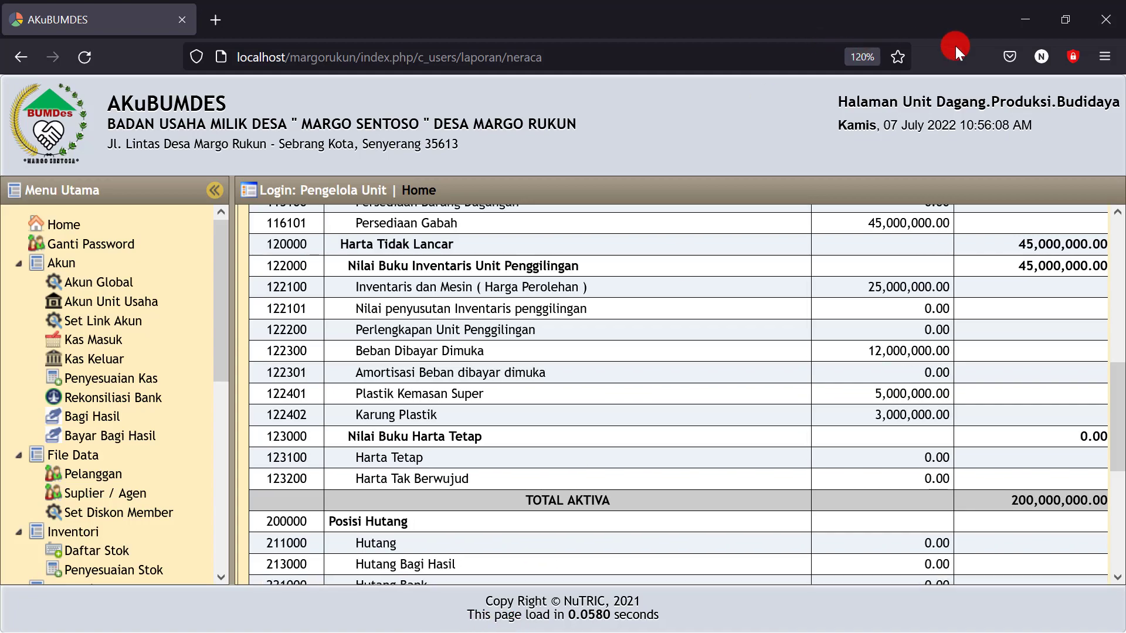
left_click(1036, 8)
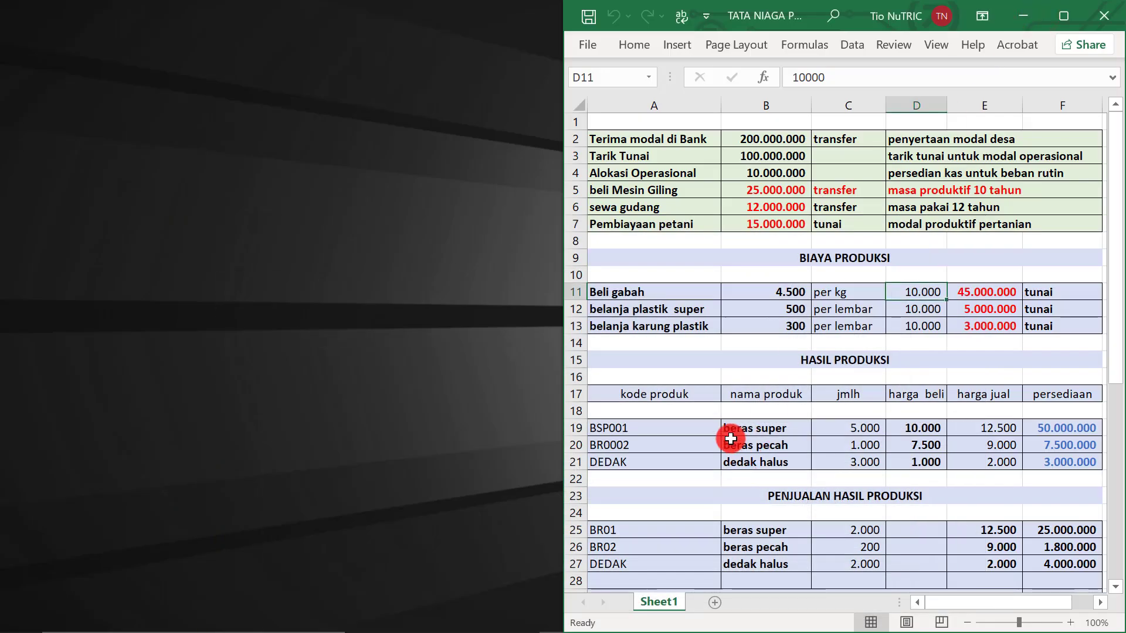
Check the Beli gabah and plastik super purchase rows in the production cost table
left_click(622, 309)
left_click_drag(620, 291, 972, 295)
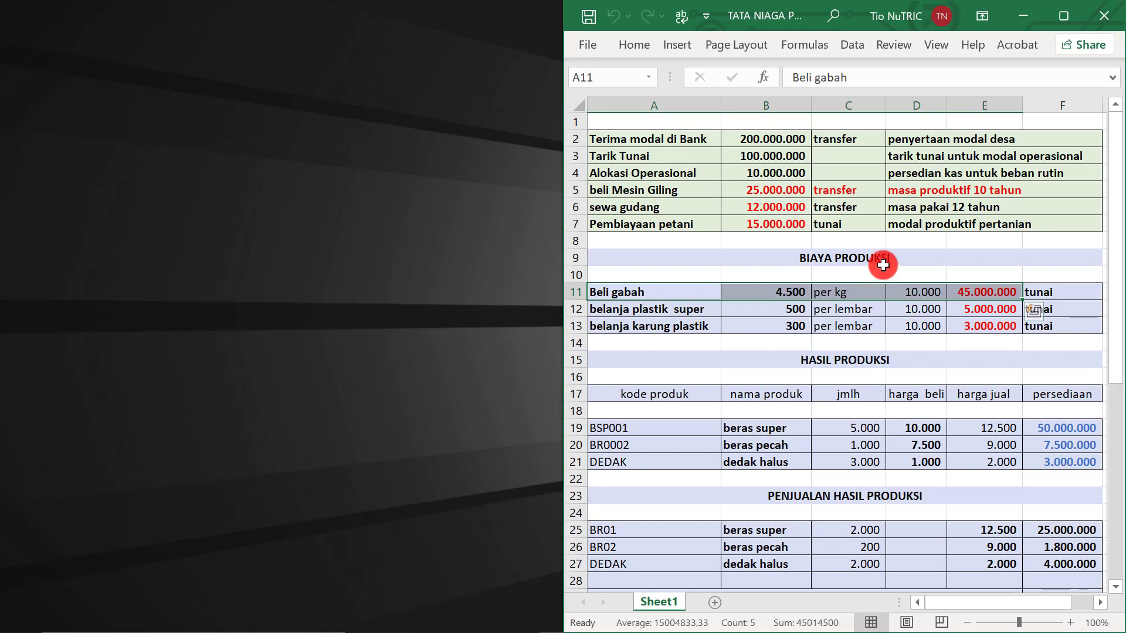
left_click(922, 306)
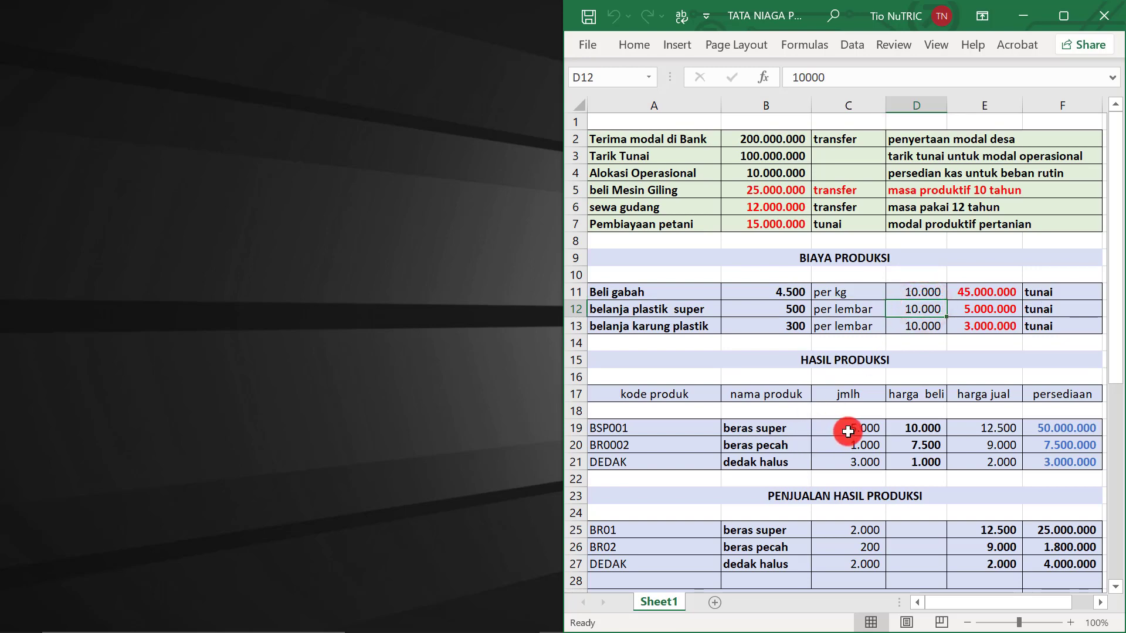
left_click(919, 295)
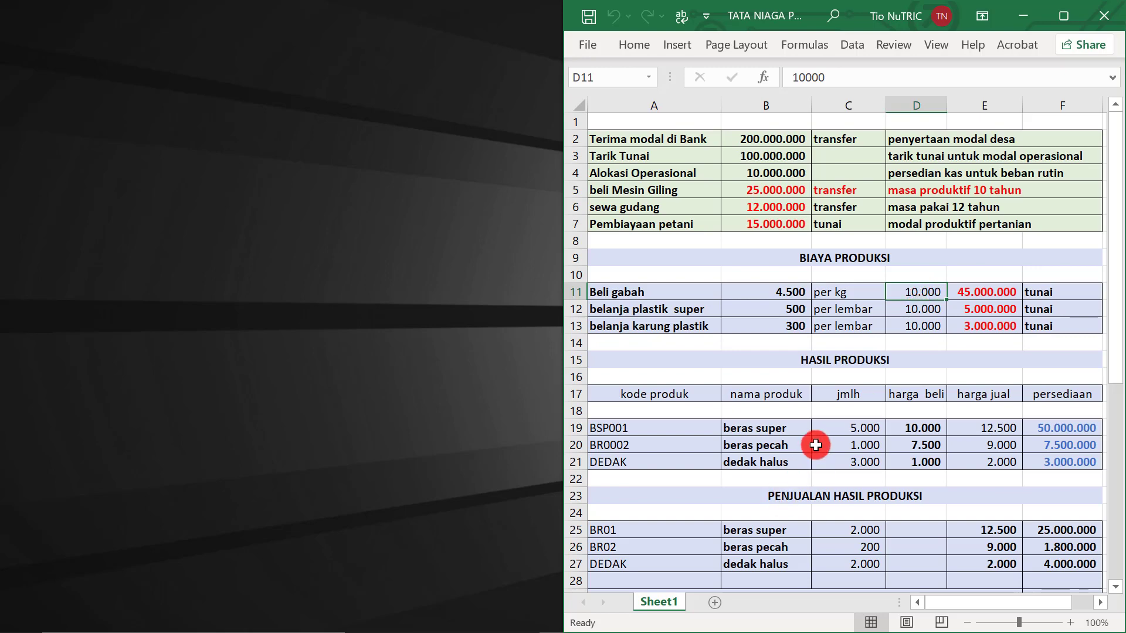
Check and sum the beras super and beras pecah quantities and prices in C19:D20
left_click(850, 428)
left_click_drag(877, 436, 879, 441)
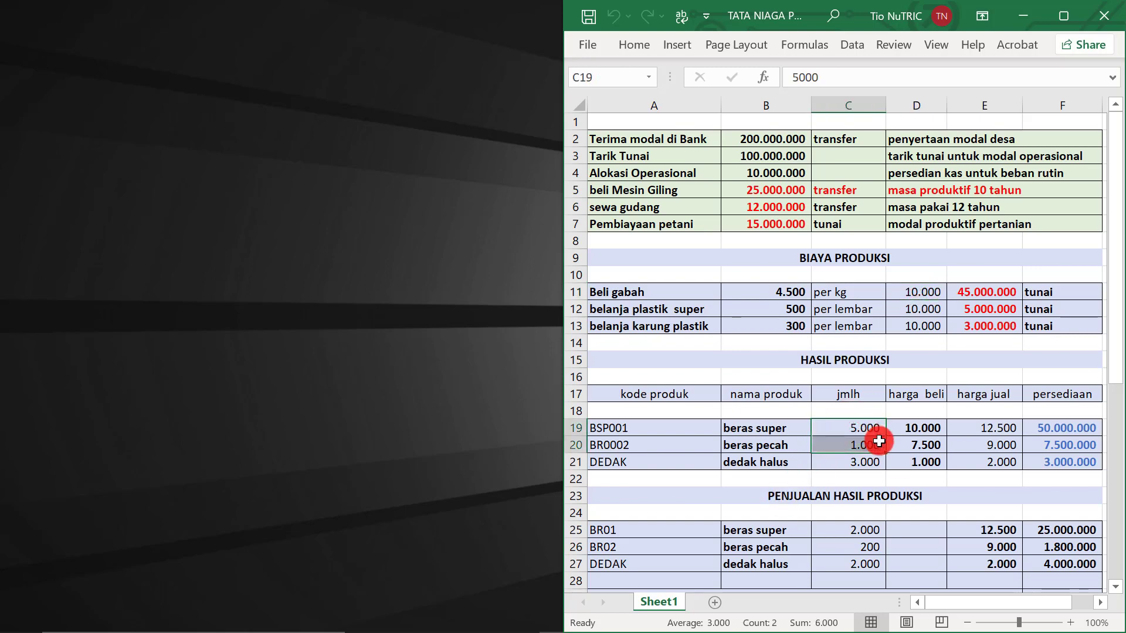
left_click(851, 434)
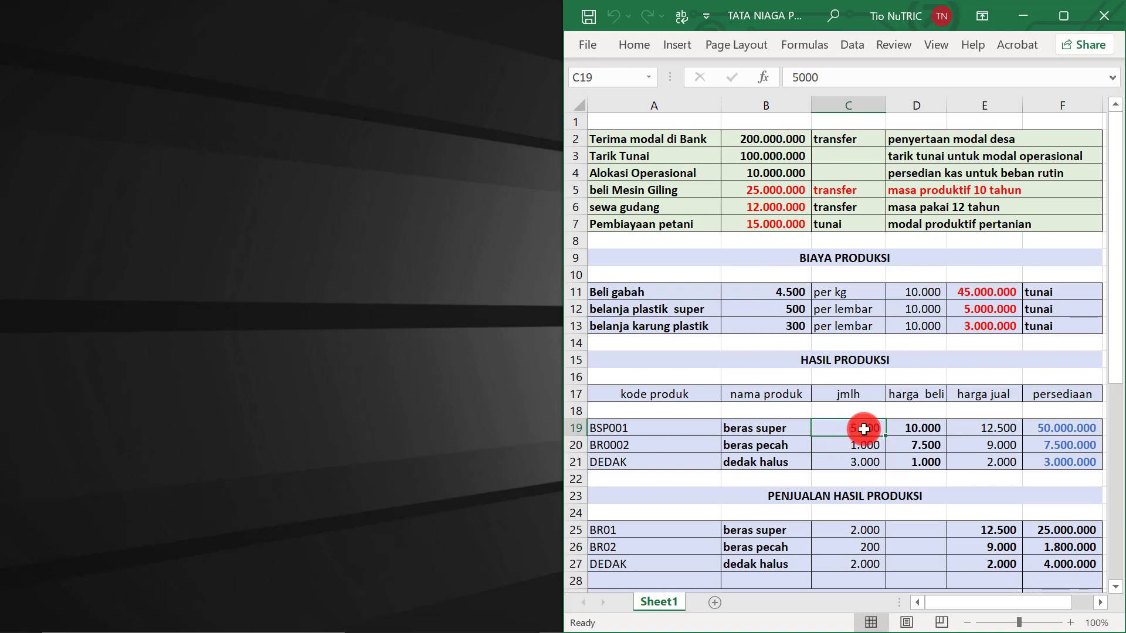
left_click(856, 447)
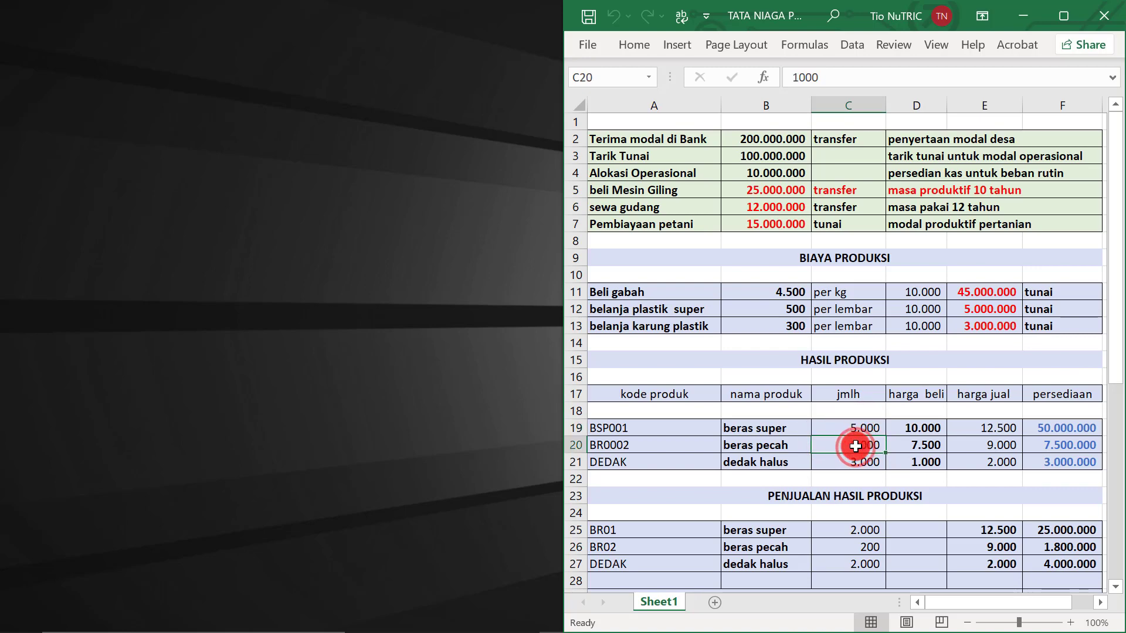
left_click_drag(923, 427, 920, 443)
left_click(983, 431)
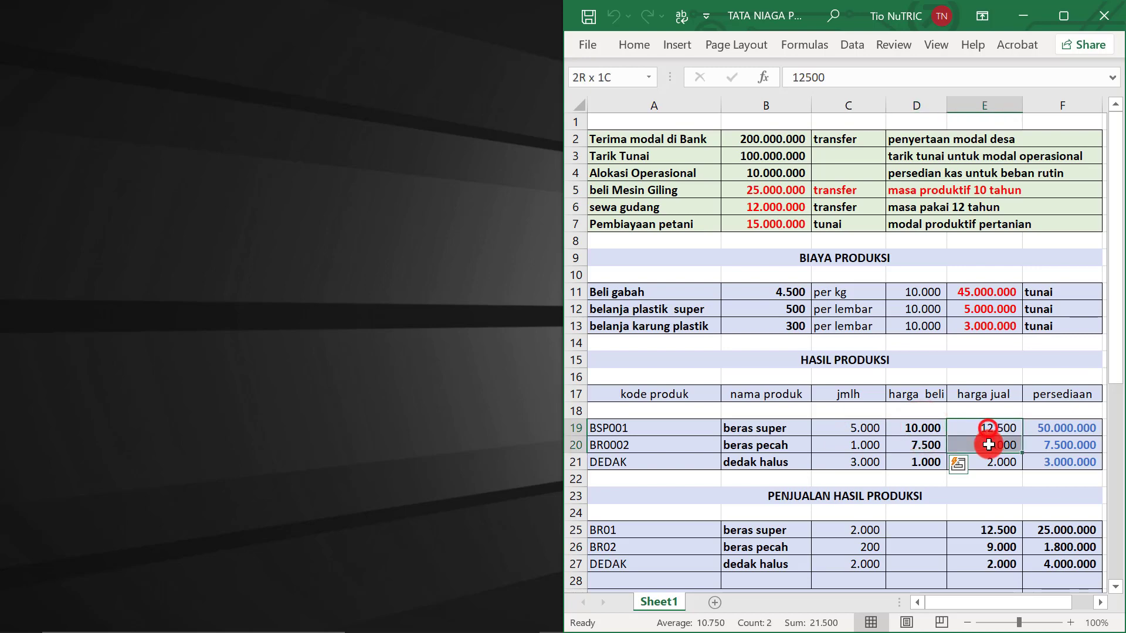
left_click(918, 424)
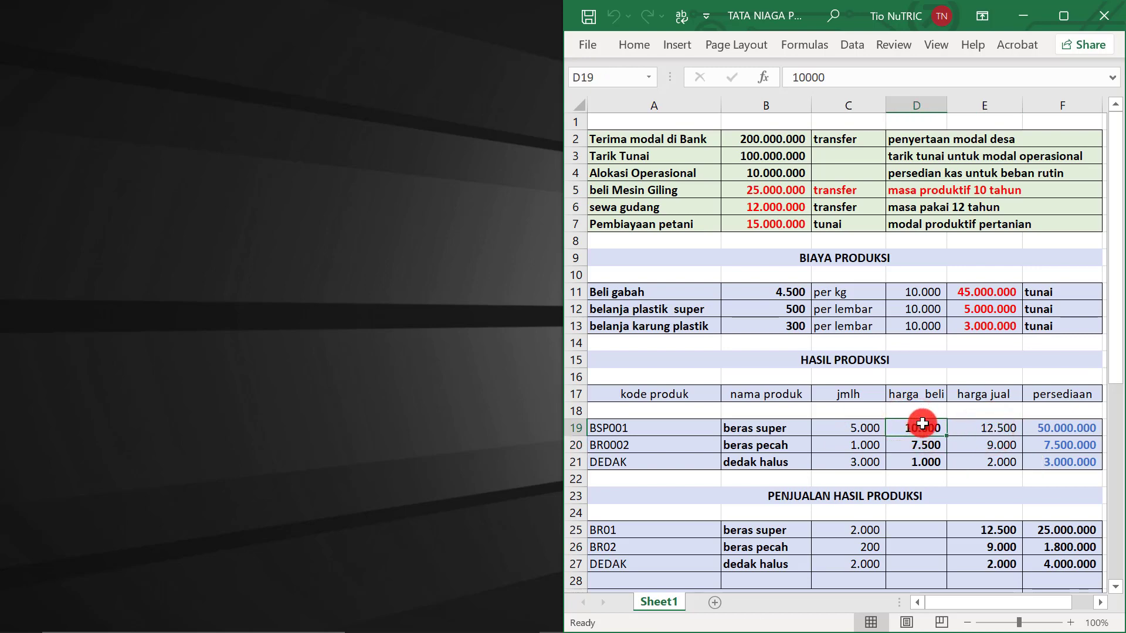
left_click_drag(920, 423, 924, 445)
left_click(923, 445)
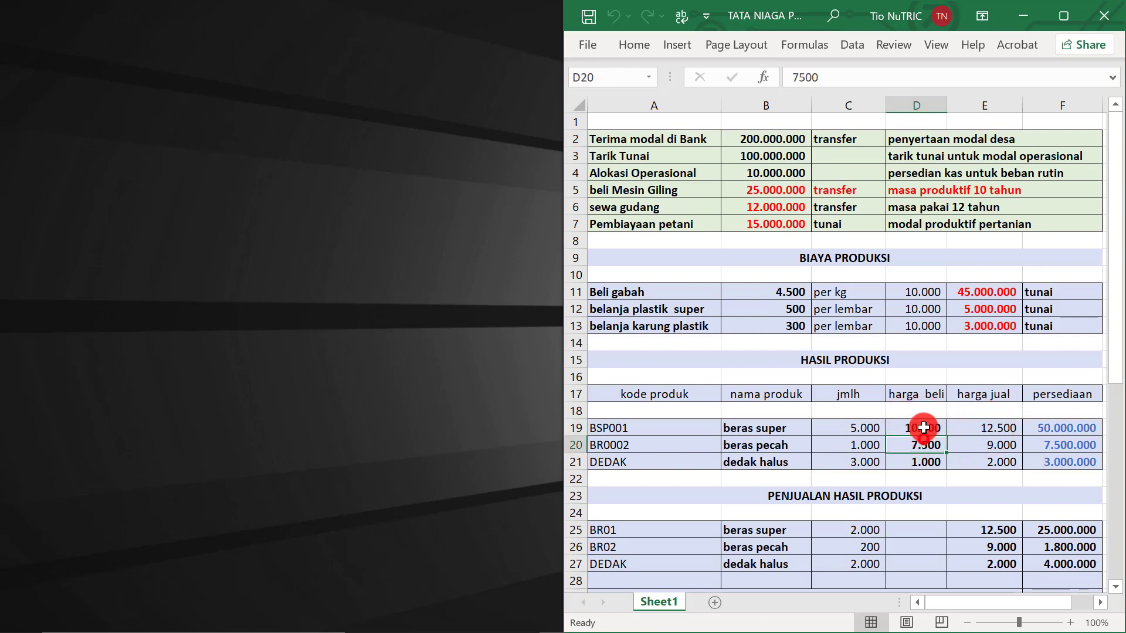
left_click(920, 397)
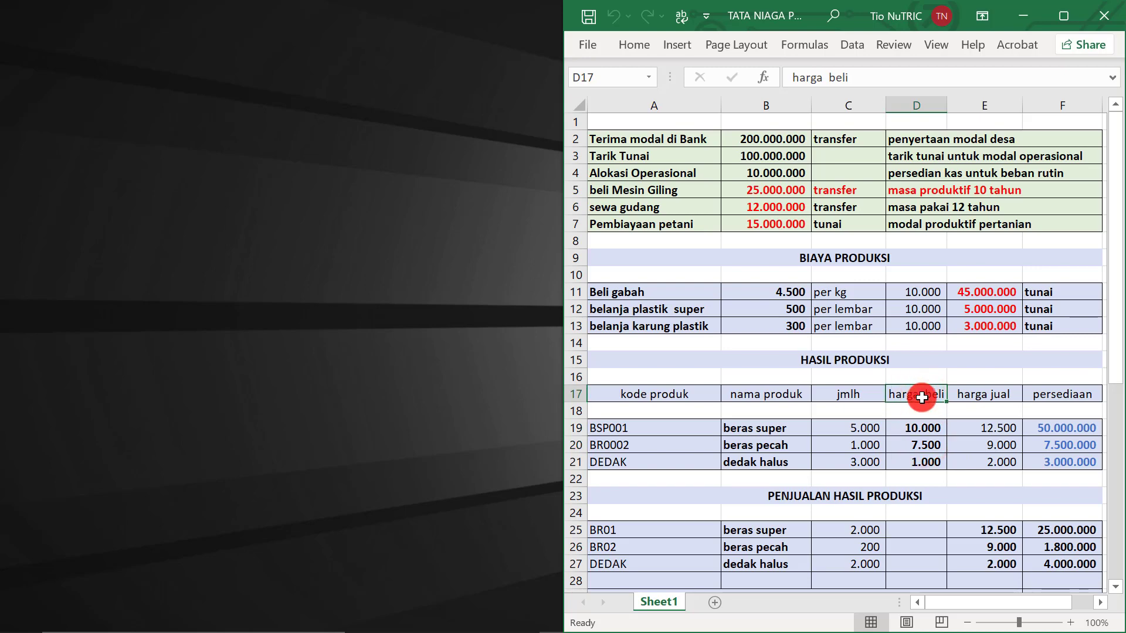
left_click(918, 429)
left_click(908, 444)
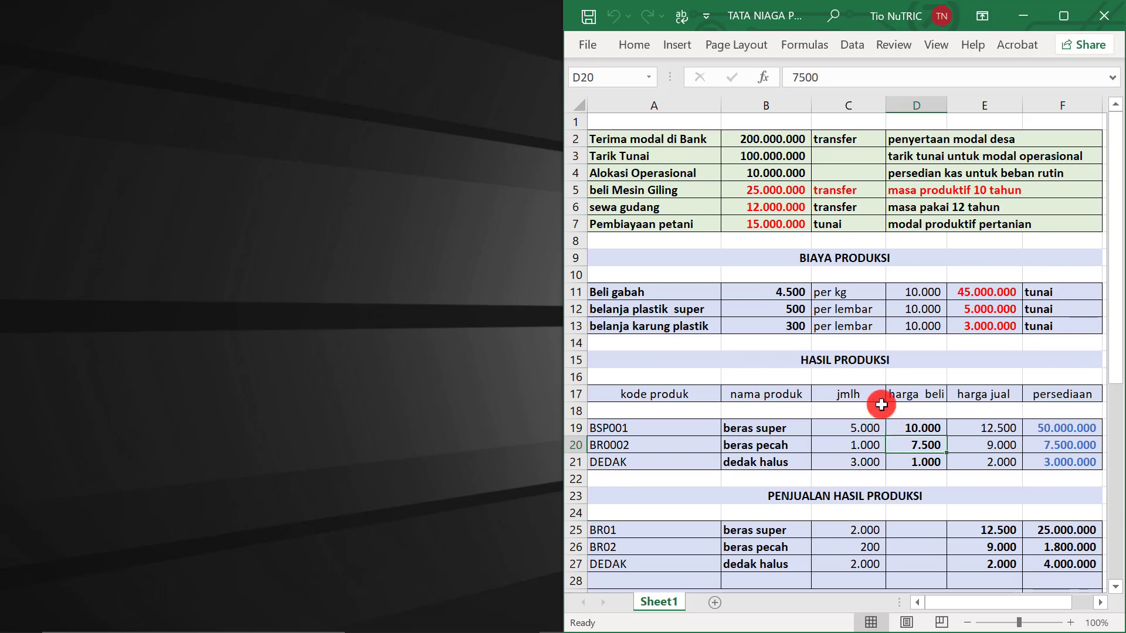
Select the production cost block B11:D13 and production results, then return to the AKuBUMDES balance sheet
left_click_drag(760, 293, 968, 329)
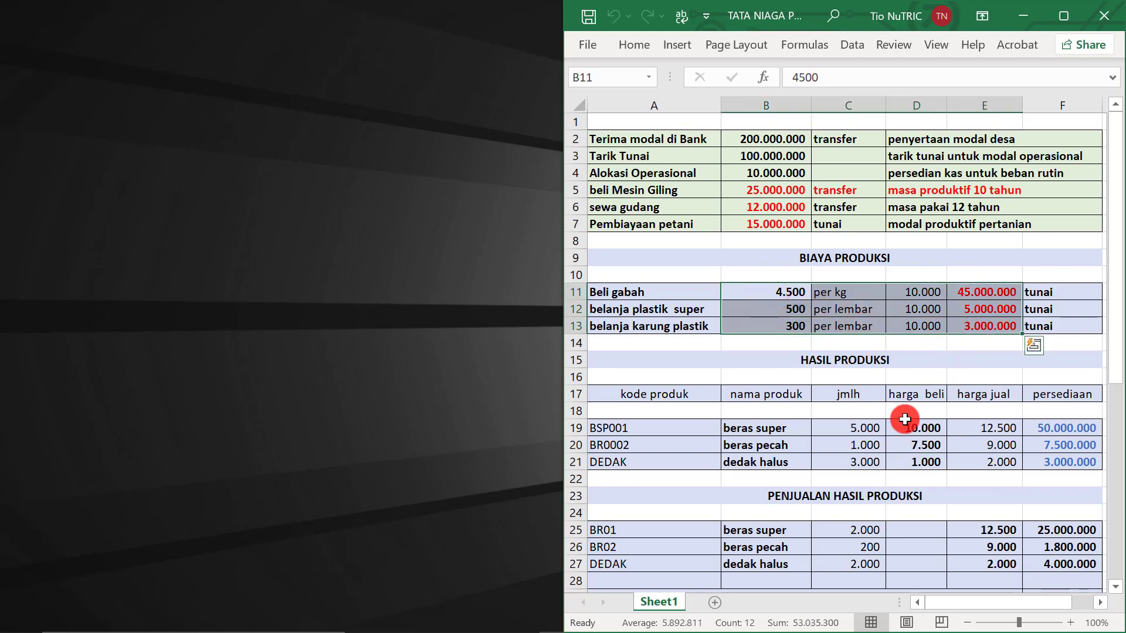
left_click(836, 429)
left_click_drag(837, 428, 997, 466)
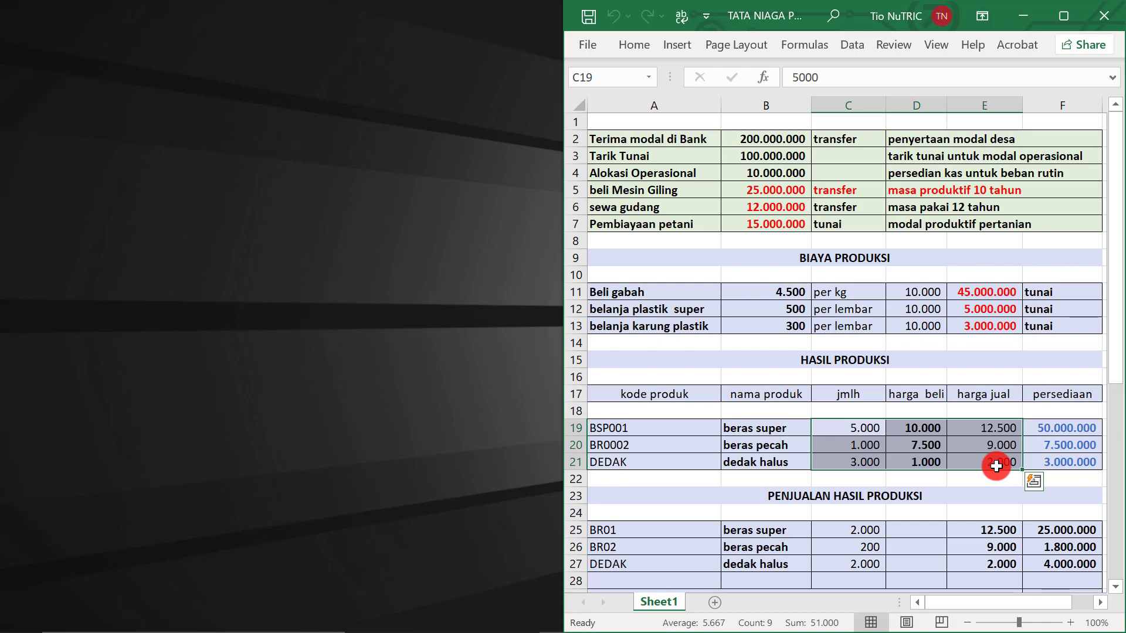
left_click(913, 294)
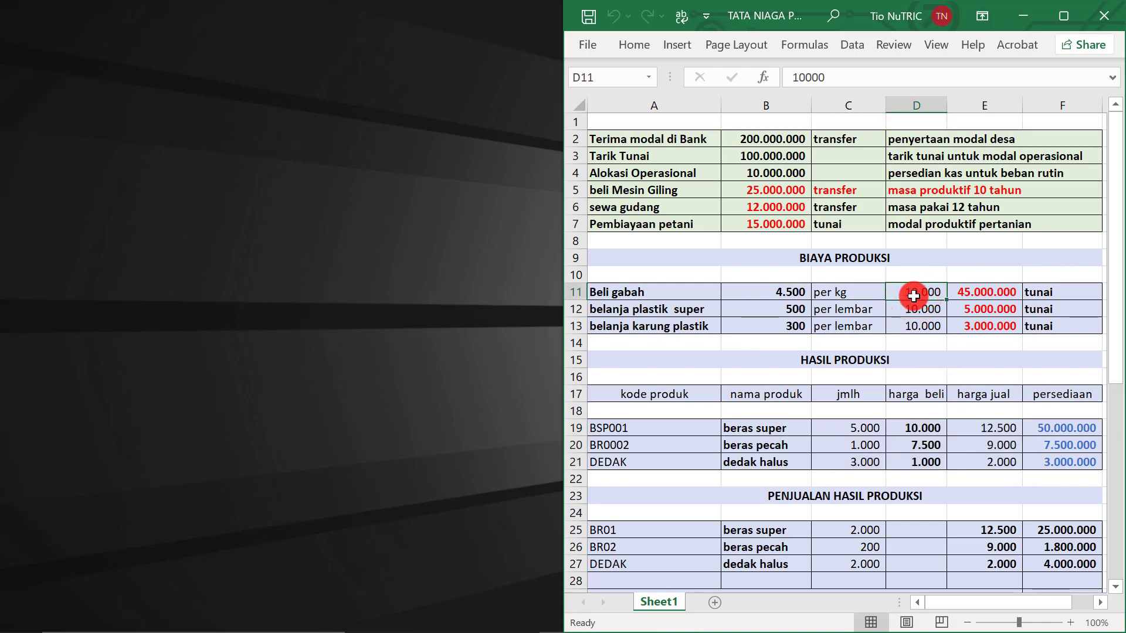
left_click_drag(916, 426, 937, 458)
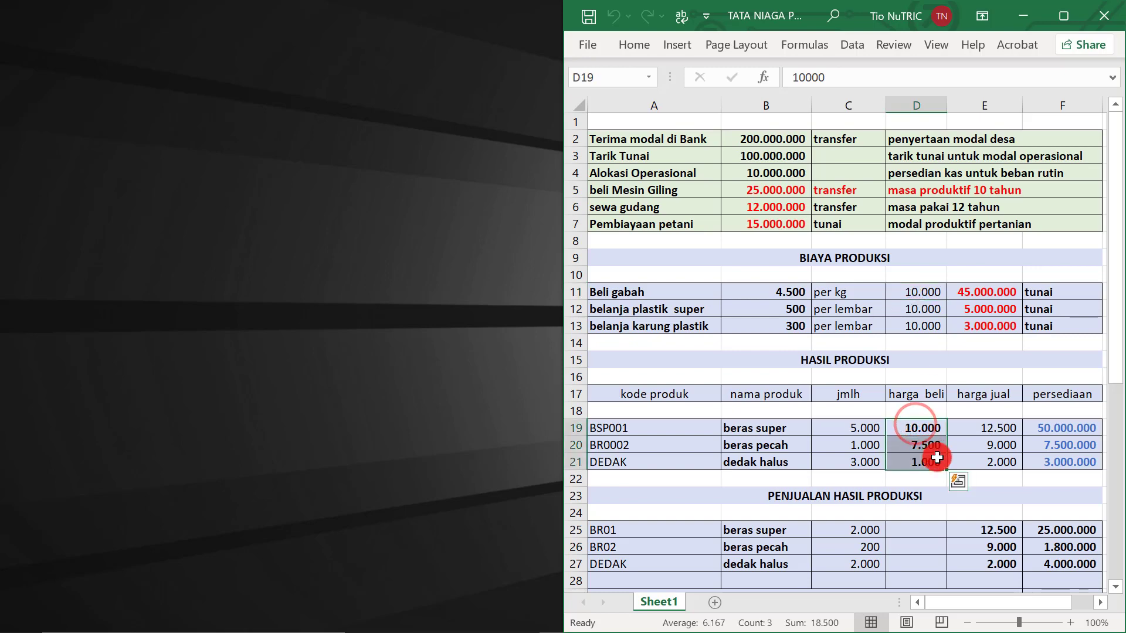
left_click(962, 441)
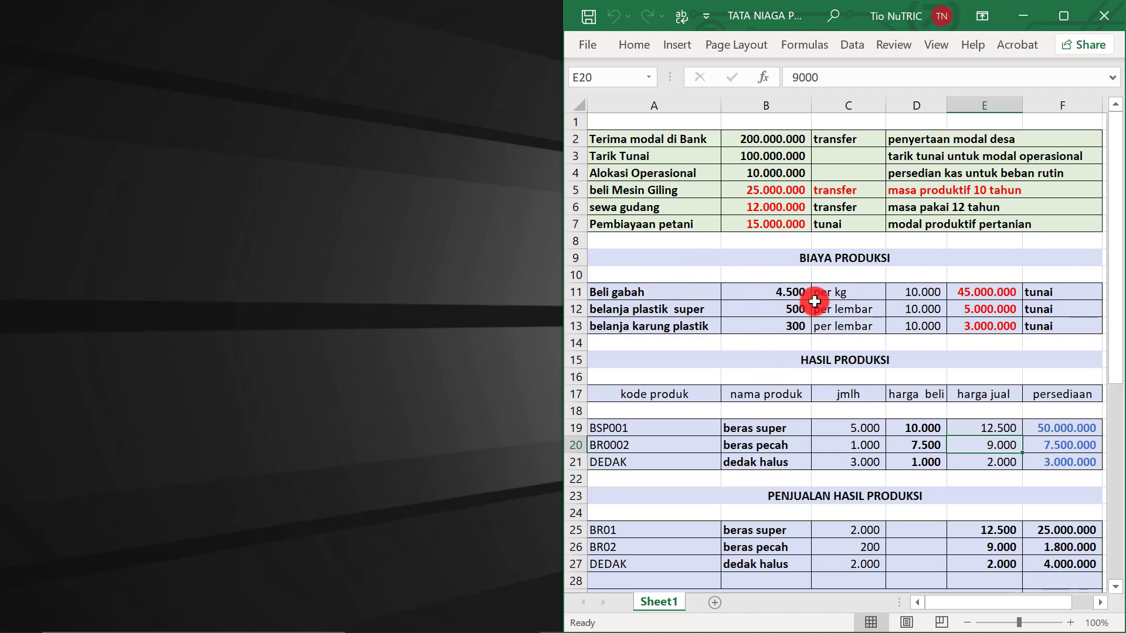
left_click_drag(785, 292, 988, 292)
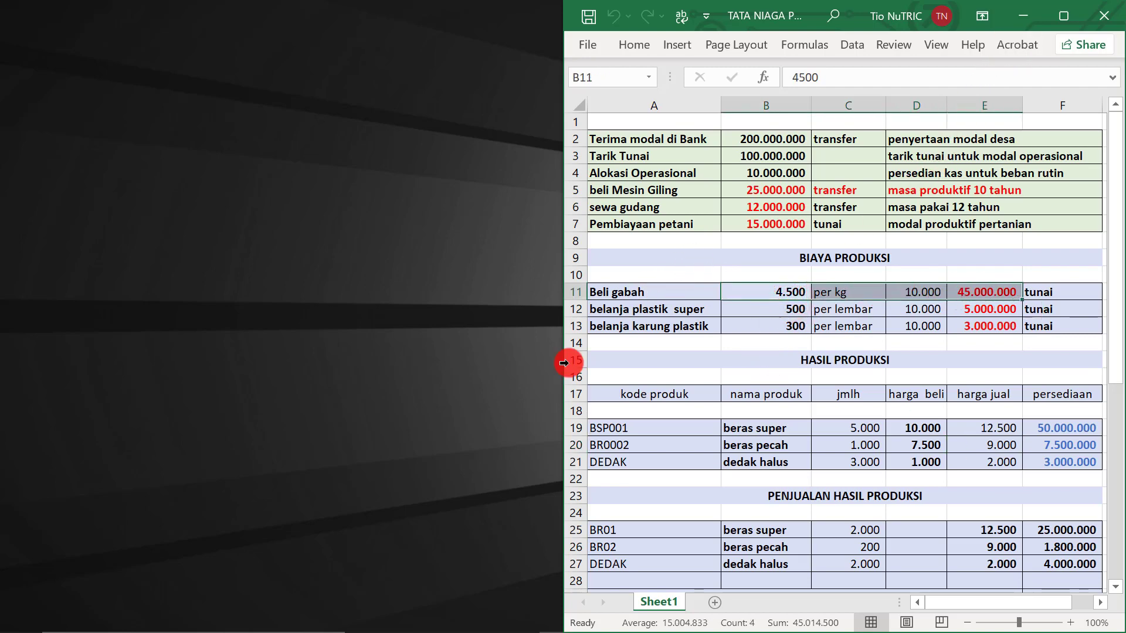
mouse_move(346, 626)
left_click(505, 623)
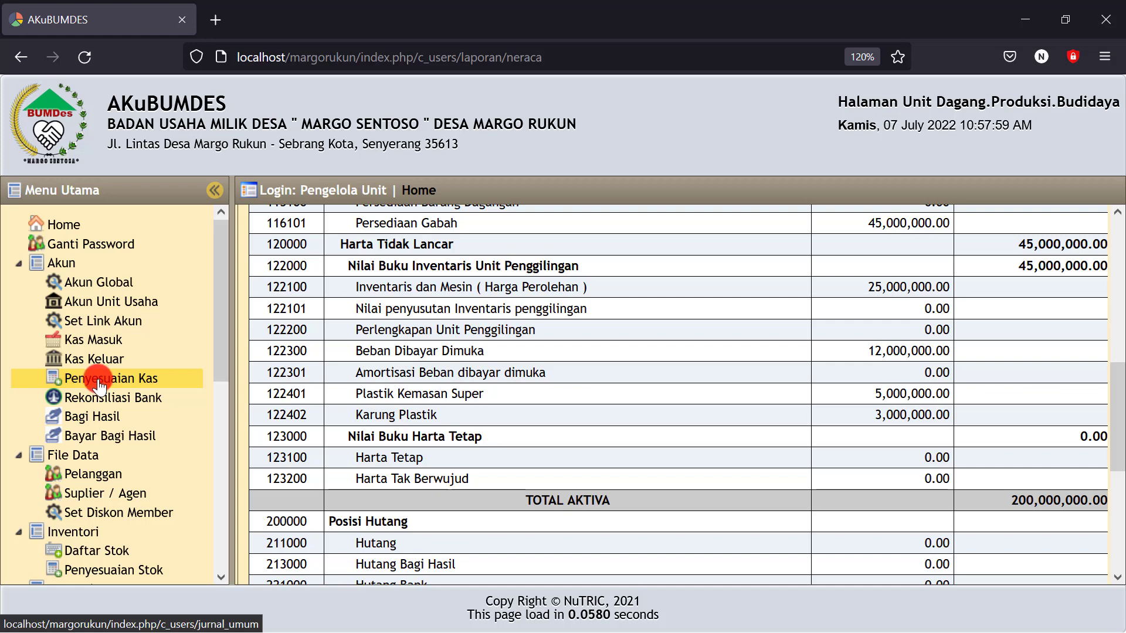
Start a new Penyesuaian Kas journal entry dated 7 July 2022
left_click(98, 381)
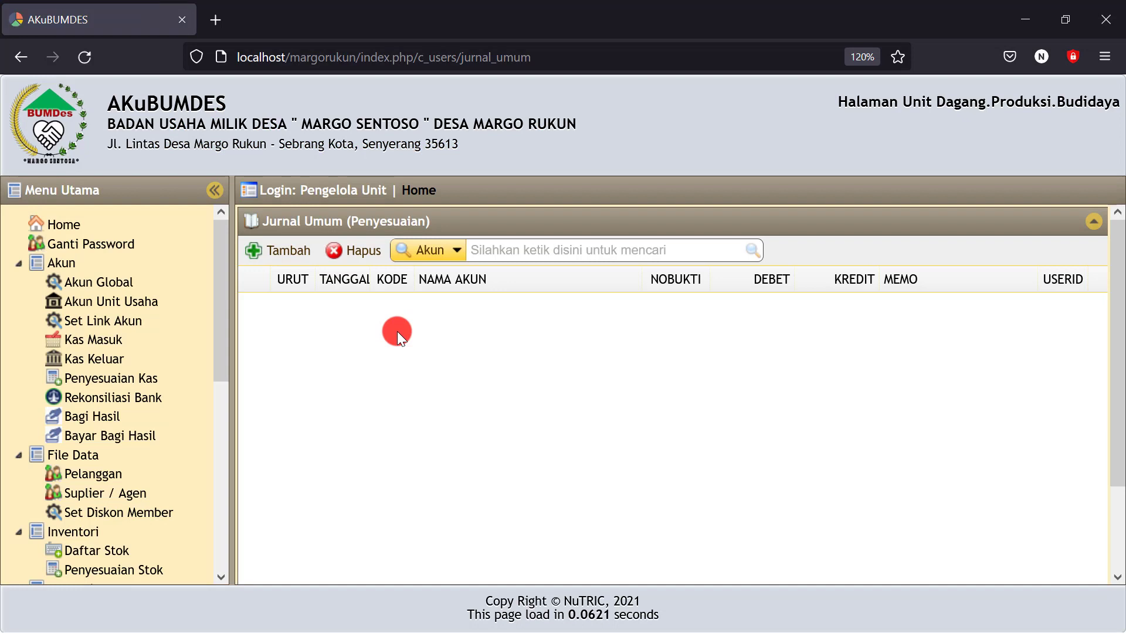
left_click(284, 250)
left_click(479, 221)
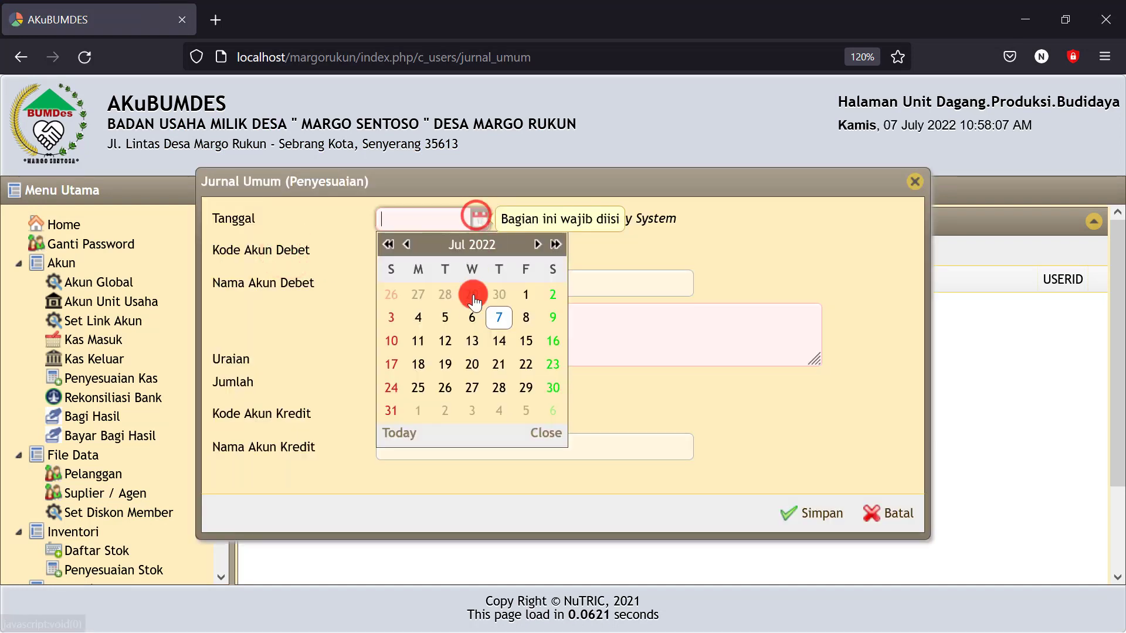
left_click(498, 315)
Search the debit accounts for 'bel' and pick 621000 Beban Biaya Produksi Penggilingan
left_click(526, 253)
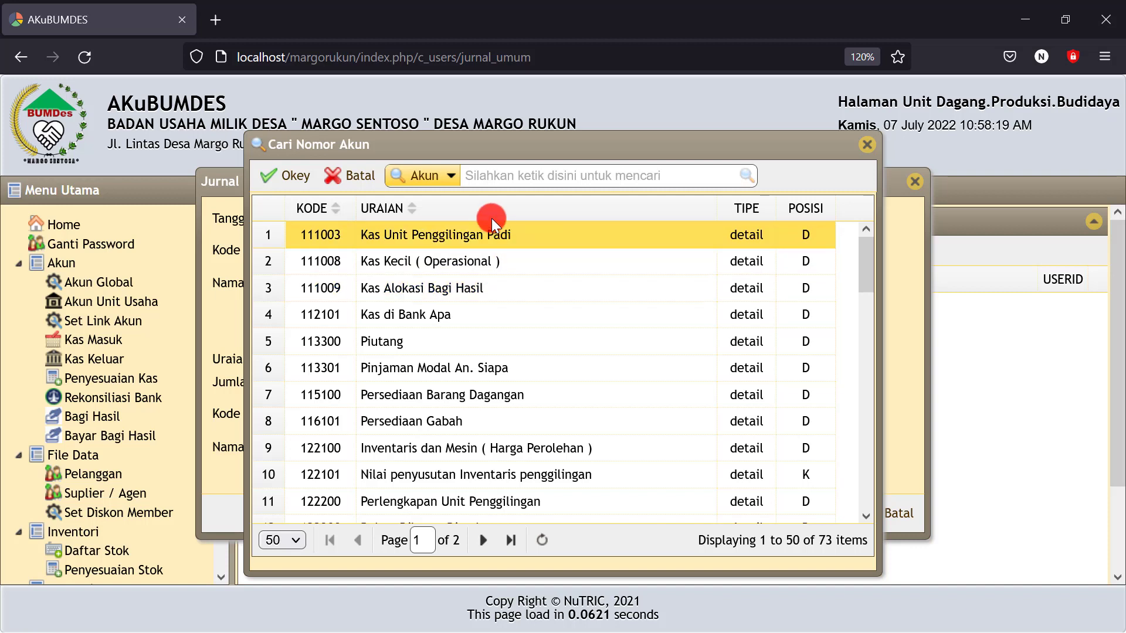
left_click(482, 176)
type("bel")
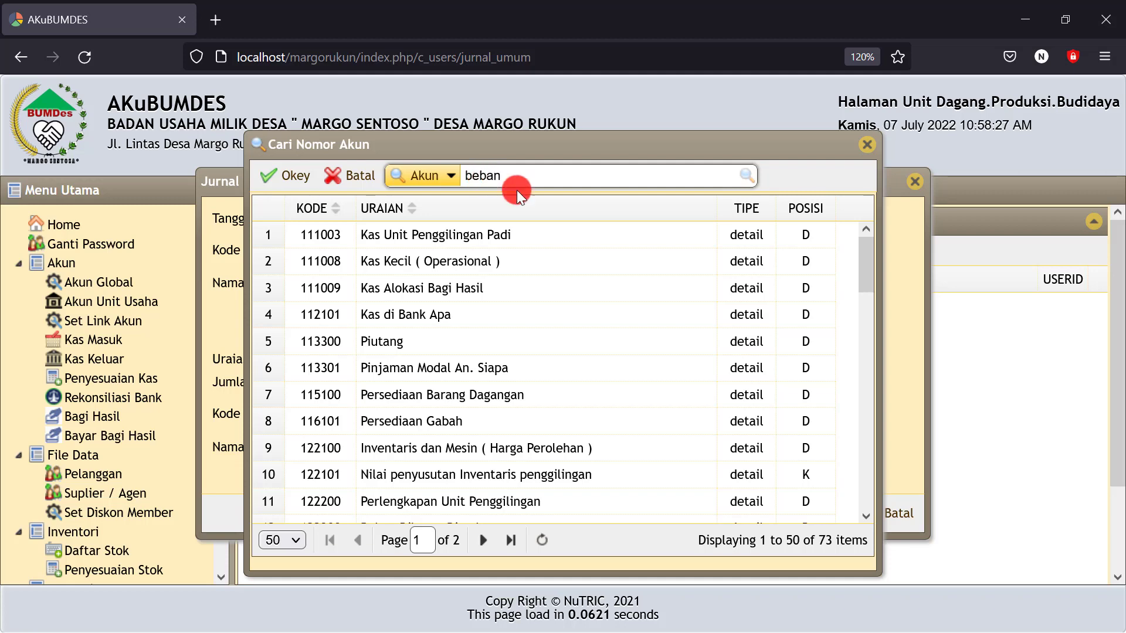
left_click(744, 174)
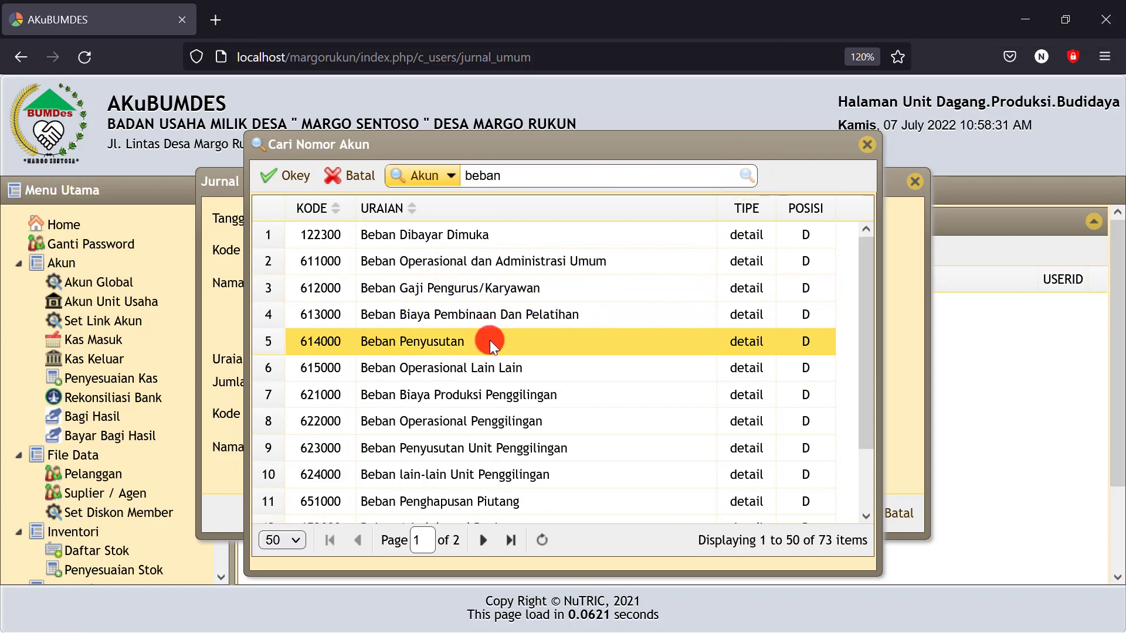
left_click(489, 393)
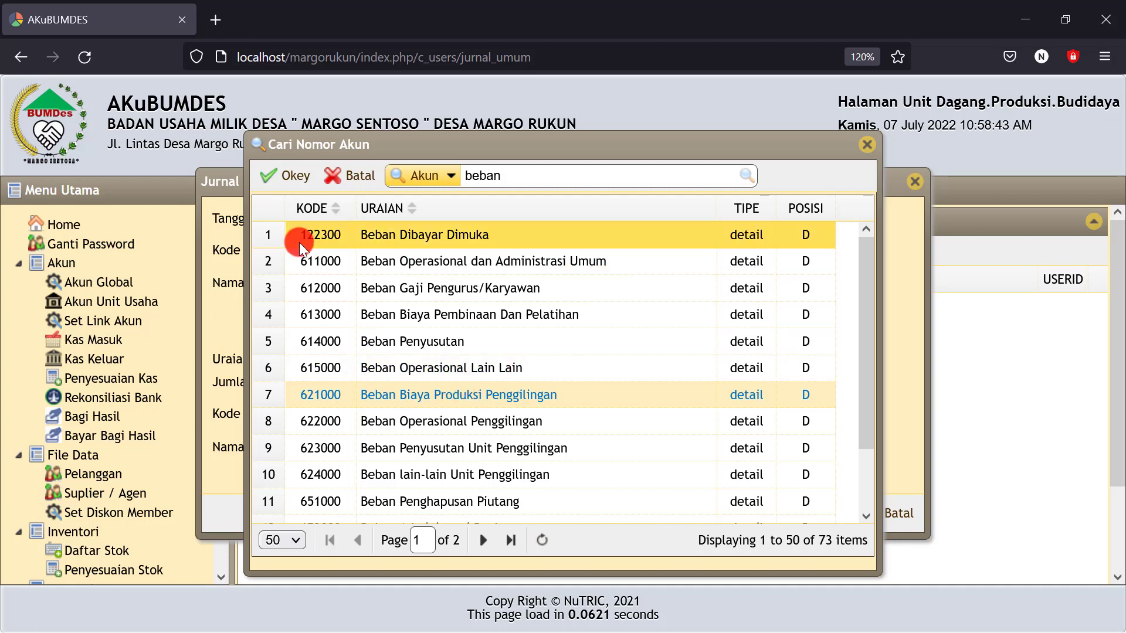
Confirm the debit account and write the description 'Menggiling gabah'
left_click(299, 181)
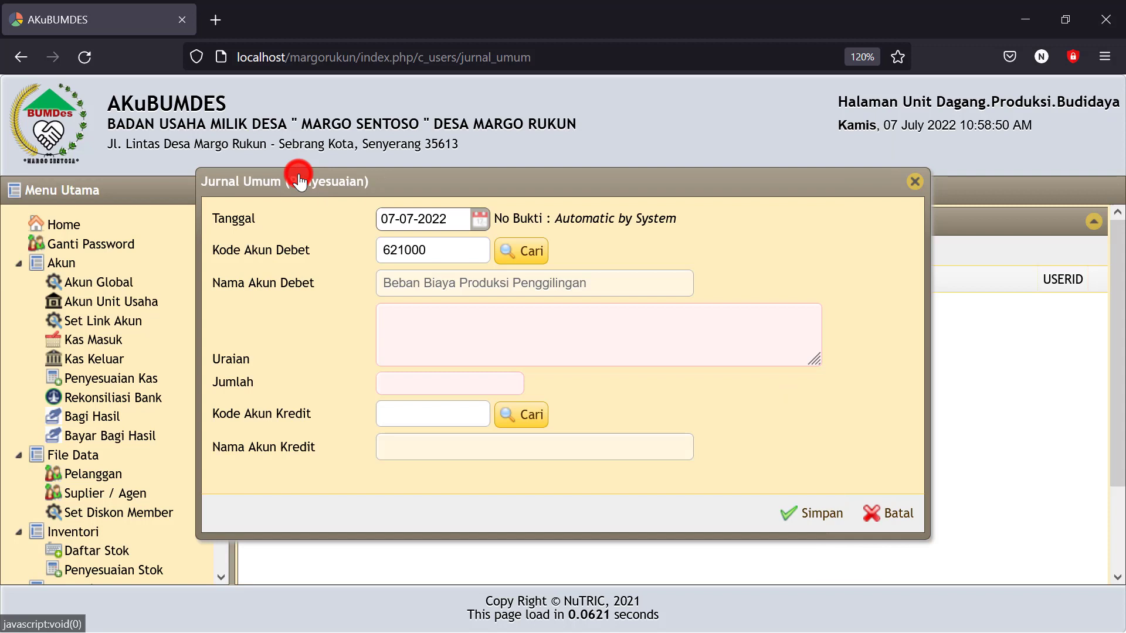
left_click(417, 329)
type("pe")
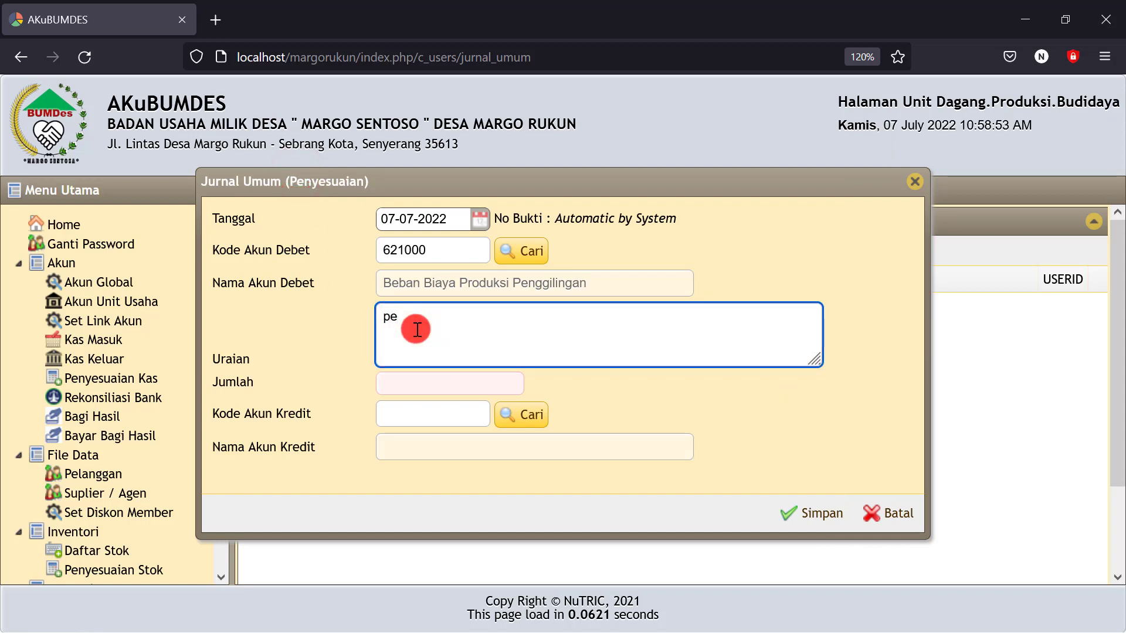
type("enggi")
key("BackSpace")
key("BackSpace")
key("BackSpace")
key("BackSpace")
key("BackSpace")
key("BackSpace")
key("BackSpace")
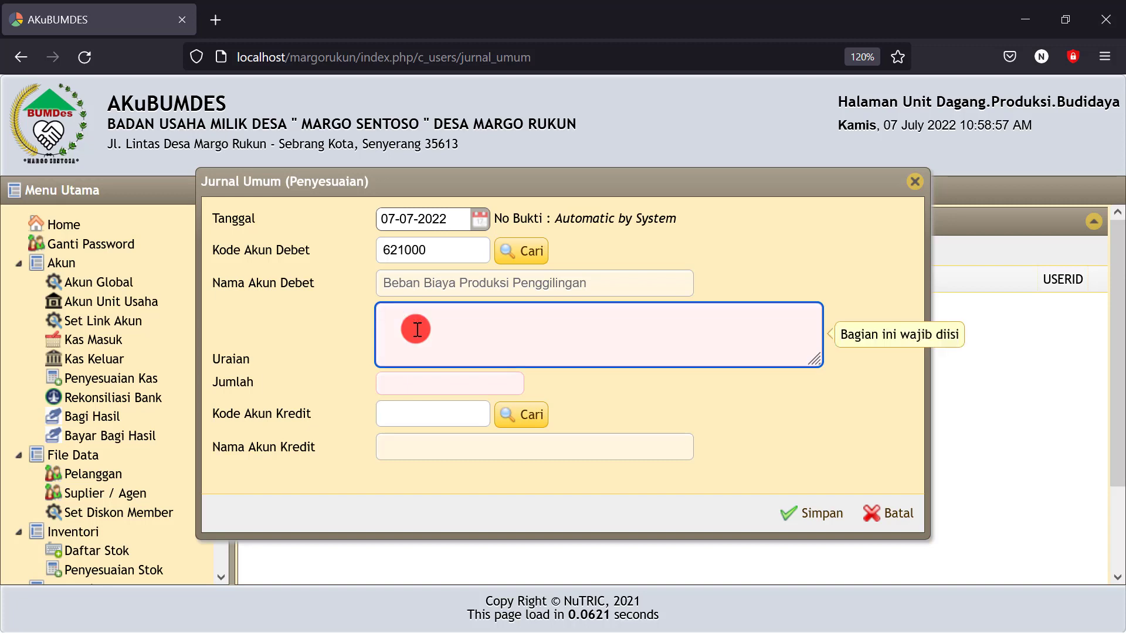
type("Menggiling")
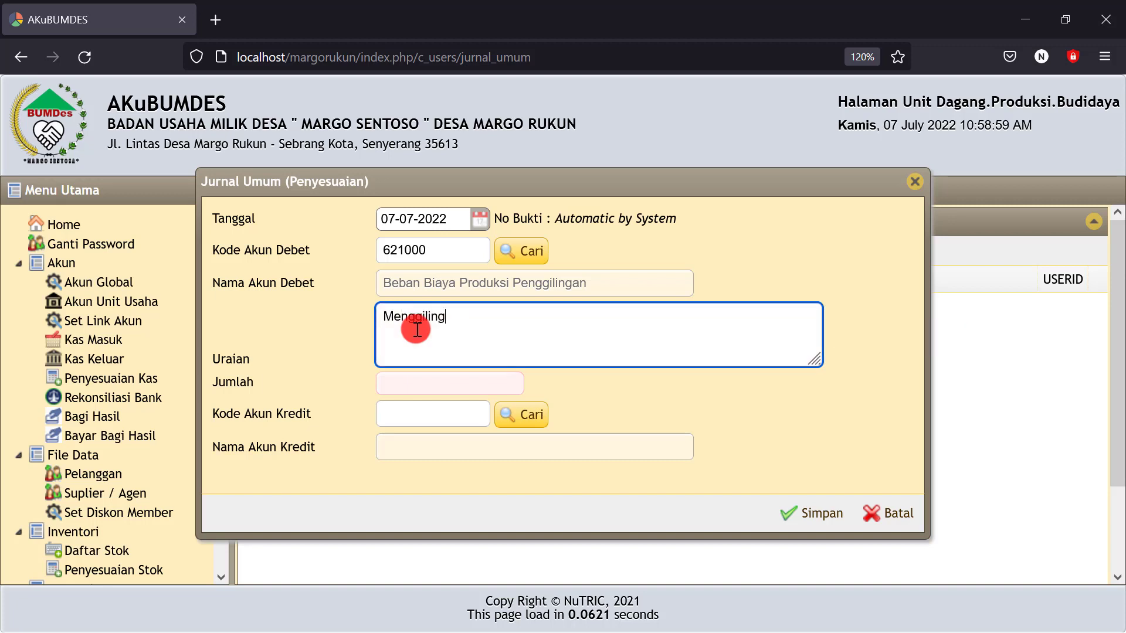
type(" gabah 10 ton @4.500")
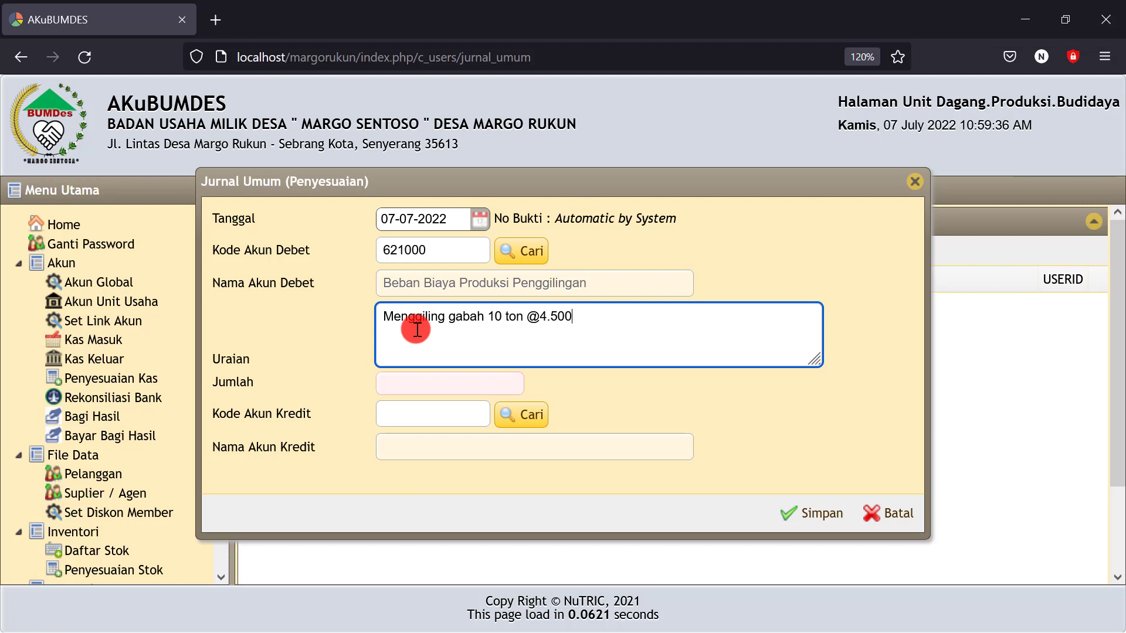
left_click(512, 330)
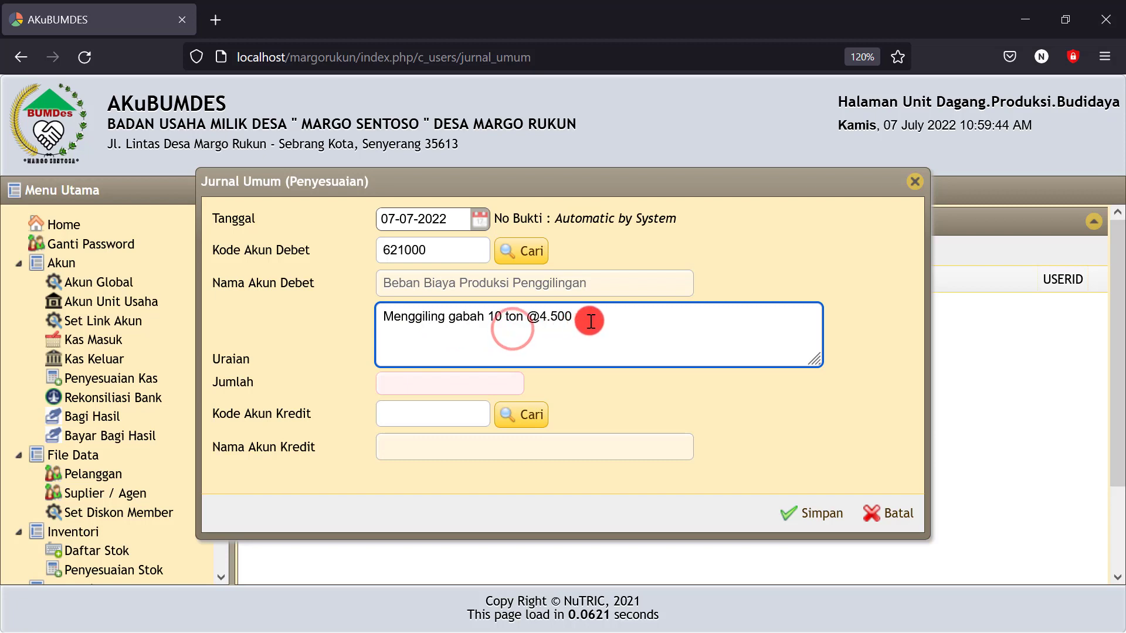
left_click_drag(572, 318, 551, 317)
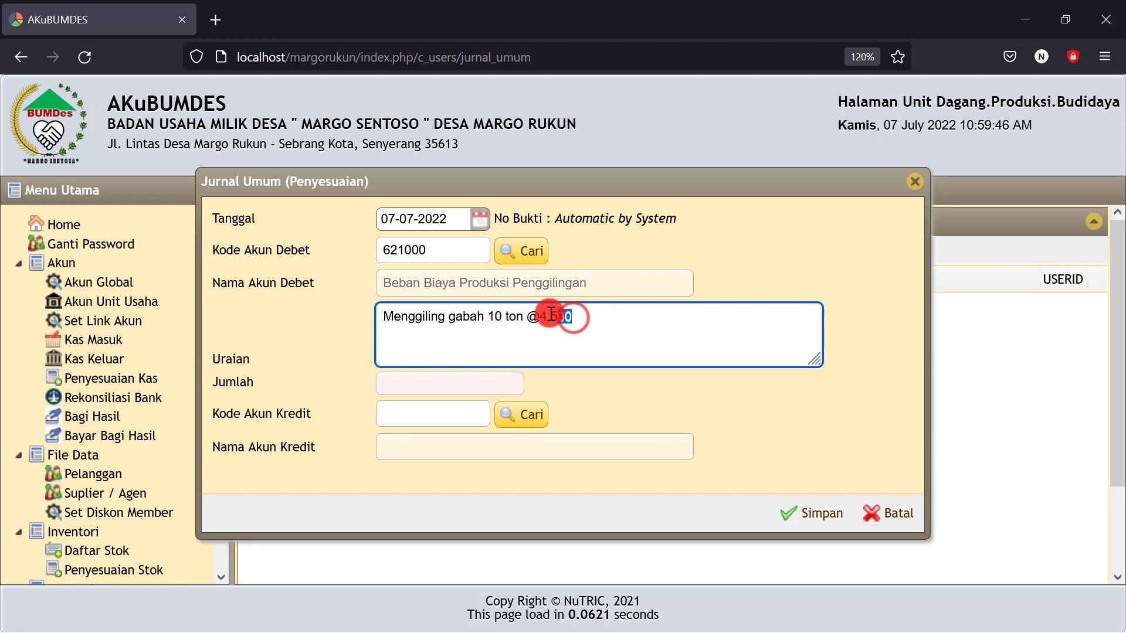
left_click(579, 317)
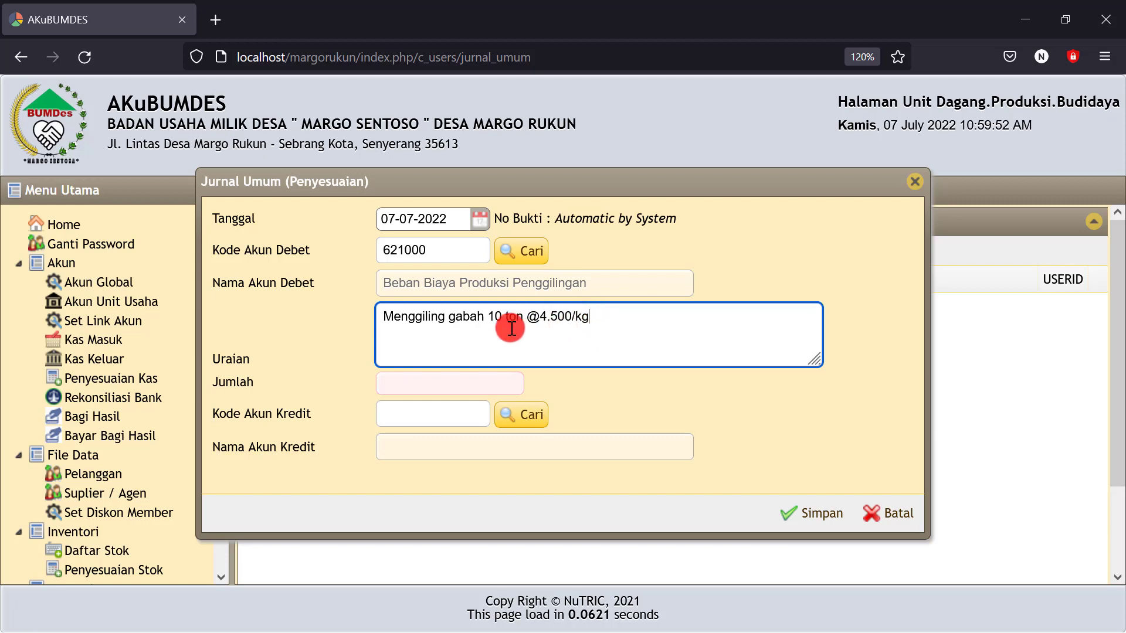
left_click(488, 317)
Enter Rp 45.000.000, credit 116101 Persediaan Gabah, and save the adjusting entry
left_click(402, 387)
type("45")
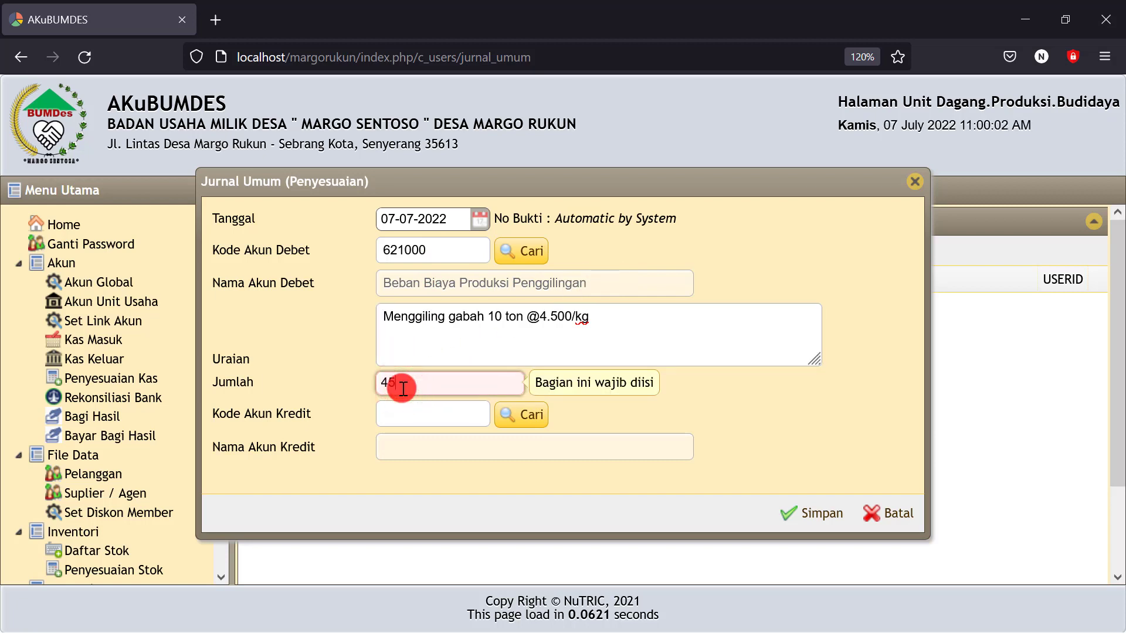
type("000000")
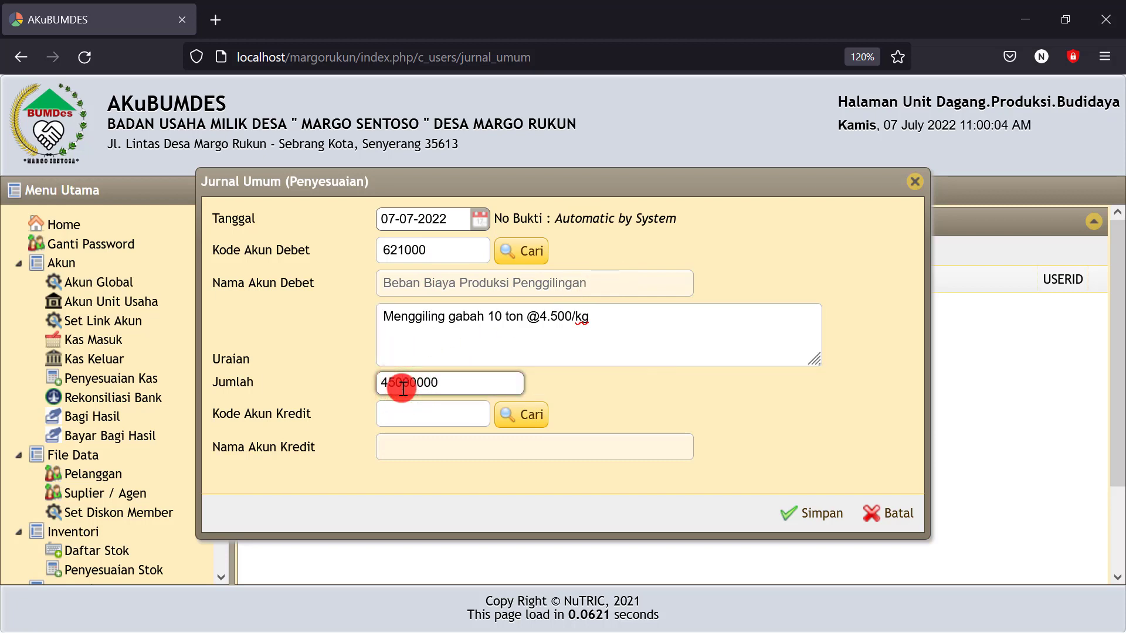
left_click(610, 392)
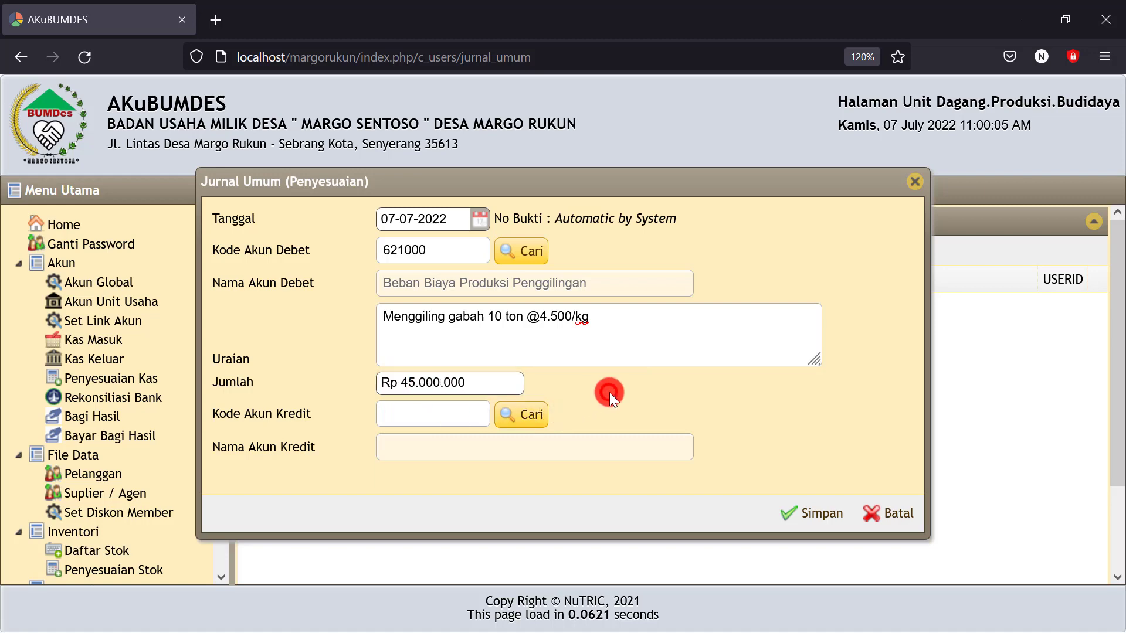
left_click(530, 417)
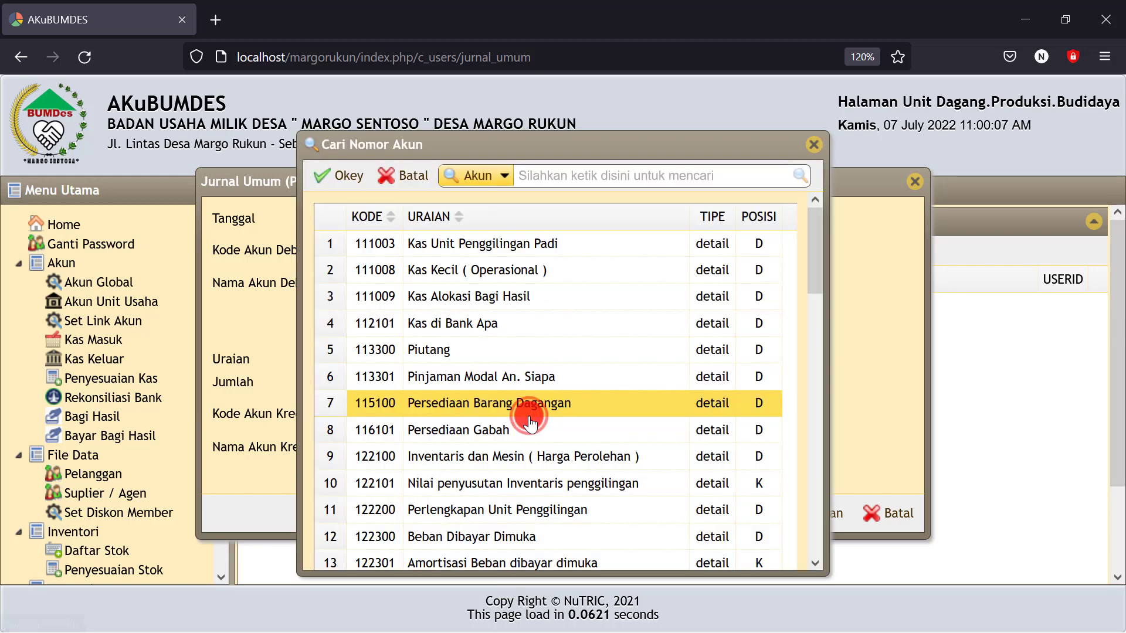
left_click(479, 433)
left_click(340, 176)
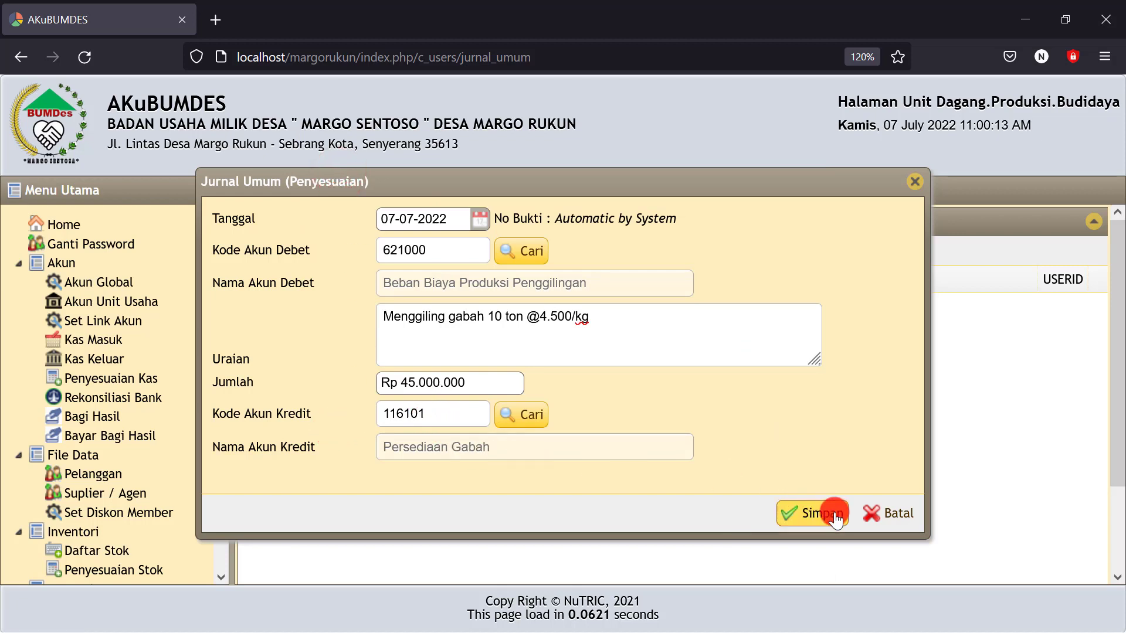
left_click(818, 512)
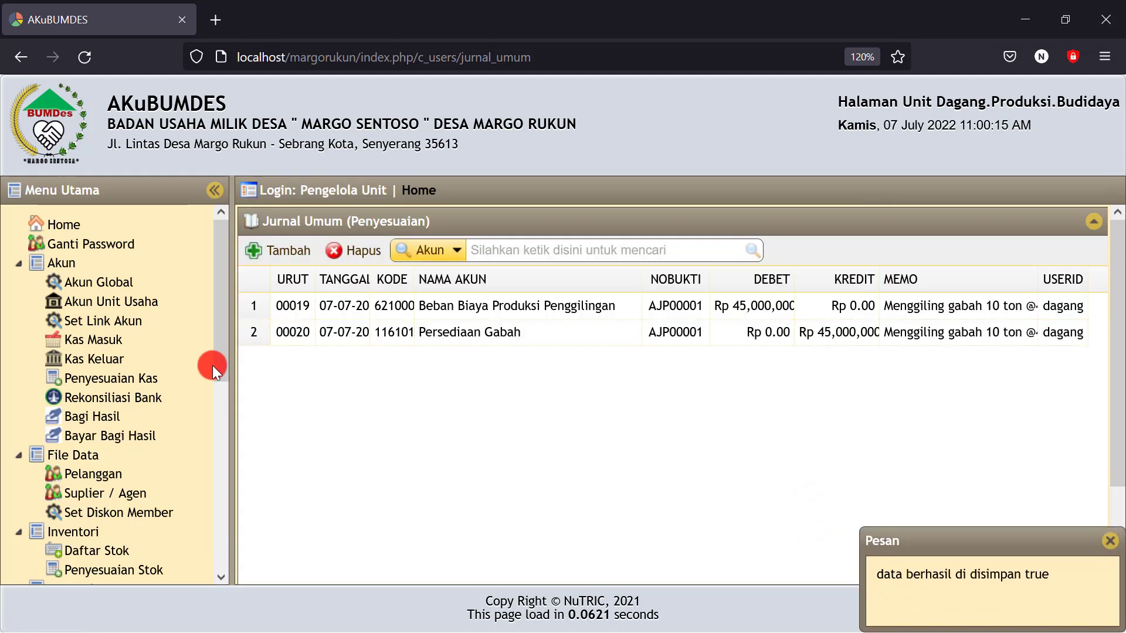
Generate the Neraca balance sheet for 07-07-2022
left_click_drag(224, 350, 208, 546)
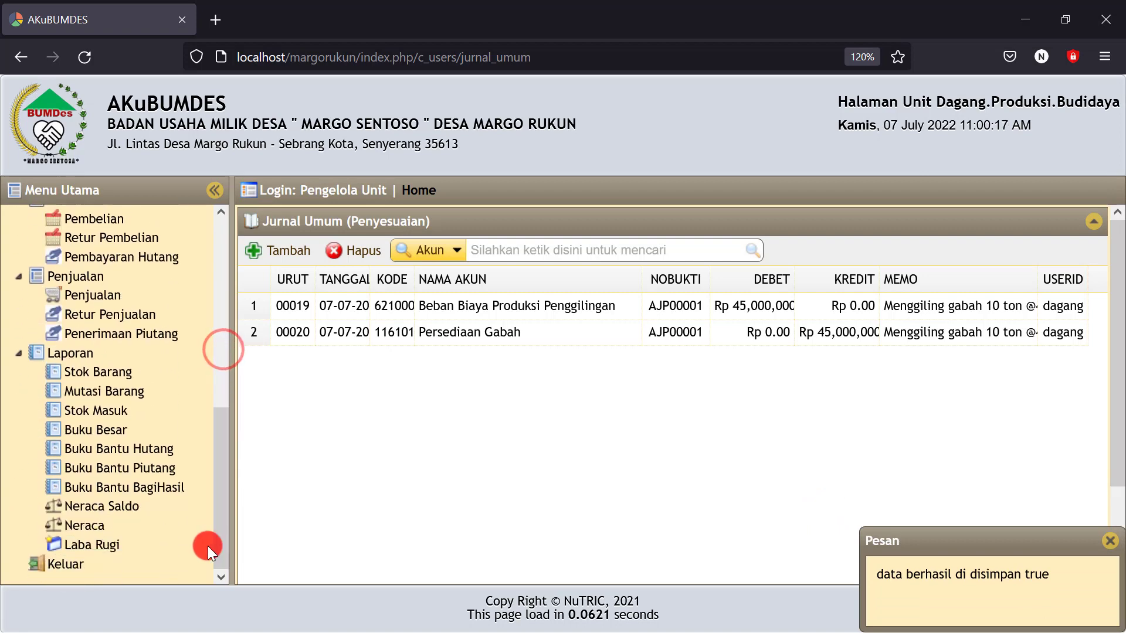
left_click(76, 525)
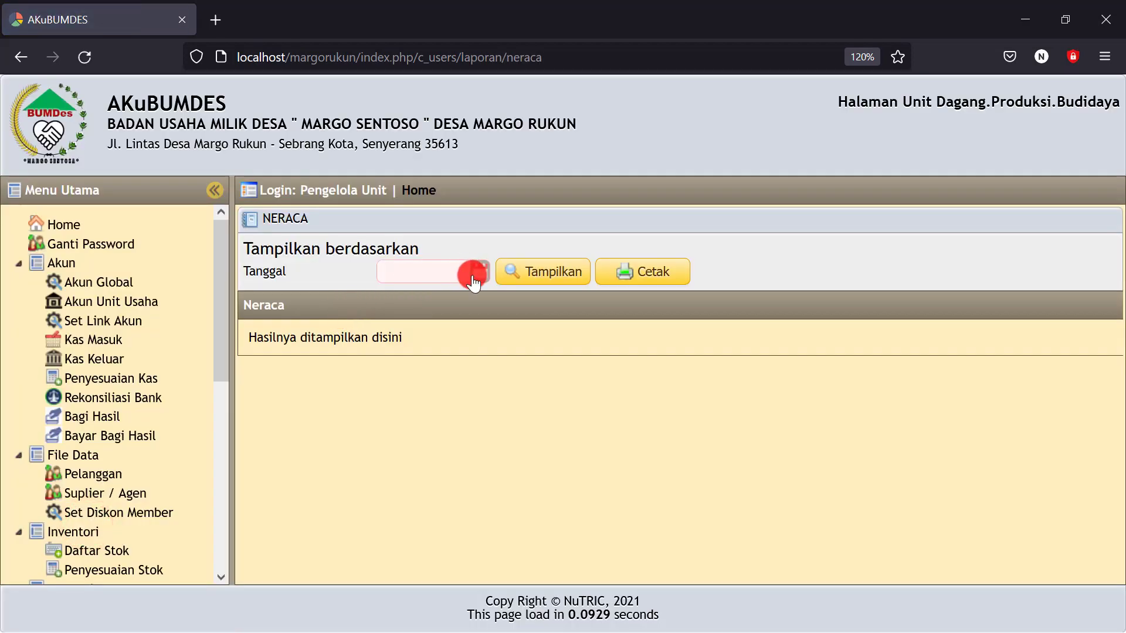
left_click(478, 272)
left_click(495, 365)
left_click(552, 276)
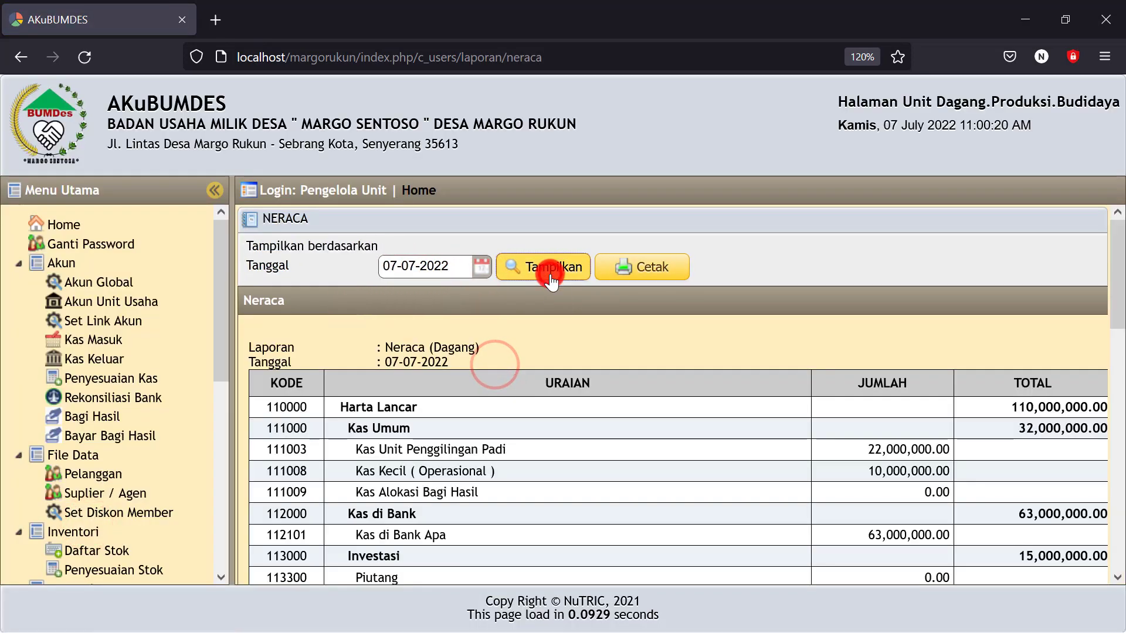
Check Persediaan Gabah at 0.00 and Laba Berjalan at -45,000,000.00
scroll(739, 481, "down", 2)
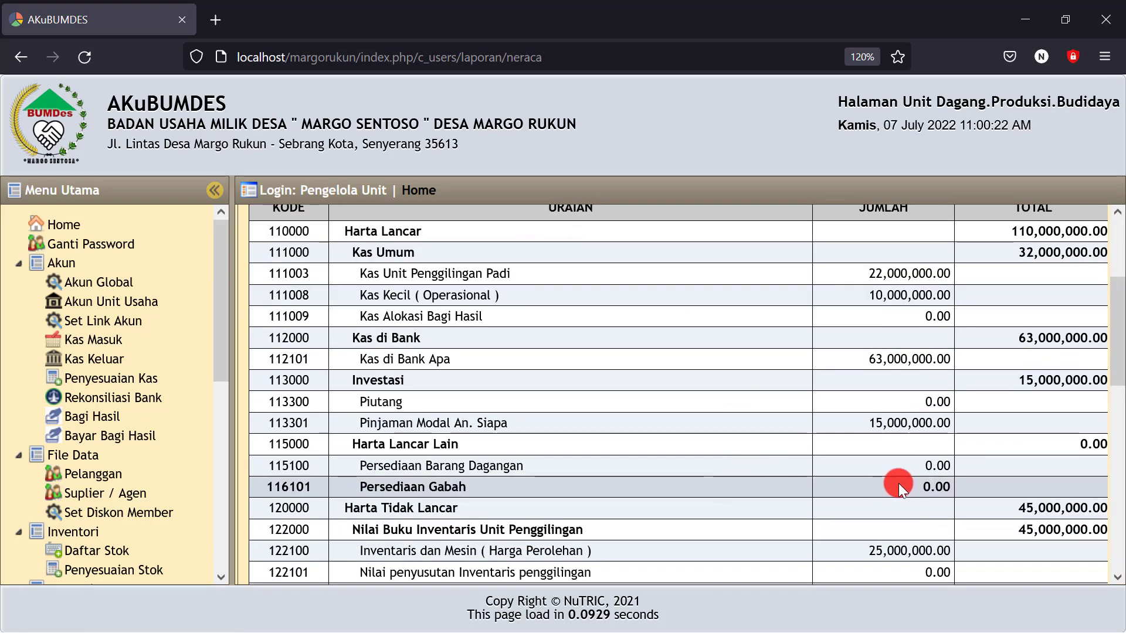
left_click_drag(890, 480, 949, 482)
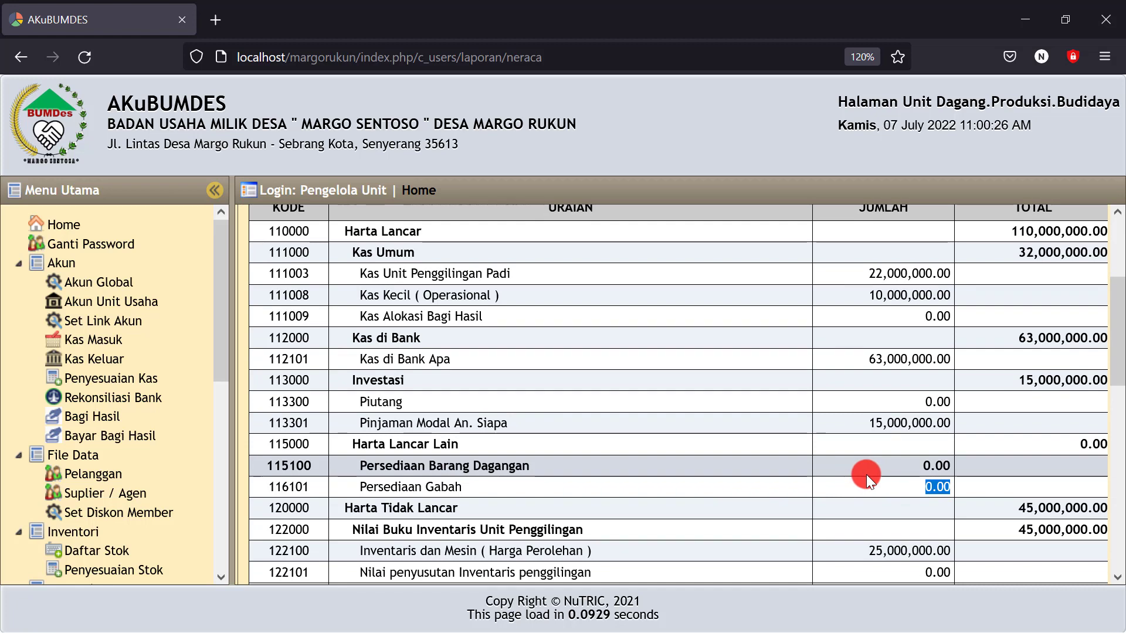
scroll(860, 475, "down", 10)
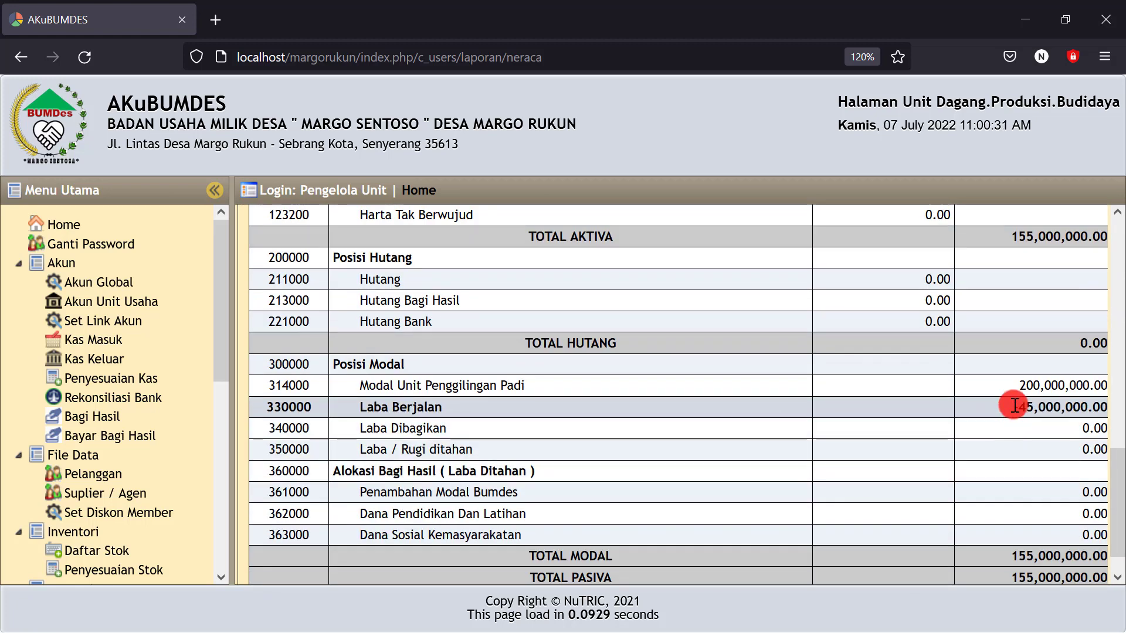
left_click_drag(1011, 407, 1077, 414)
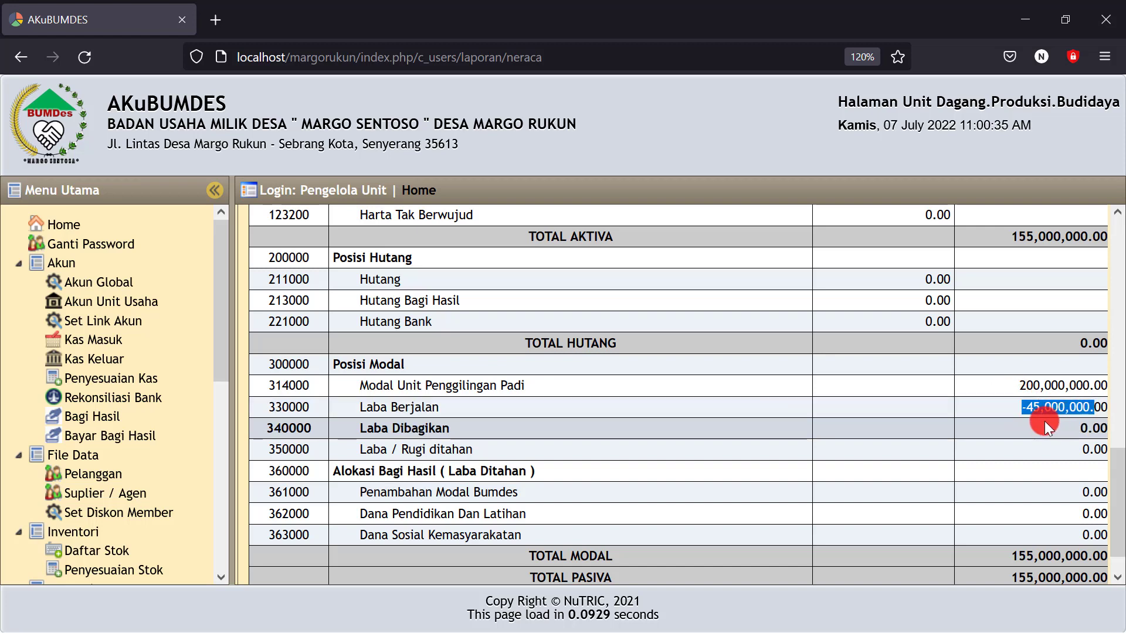
left_click(995, 418)
left_click_drag(1012, 405, 1048, 406)
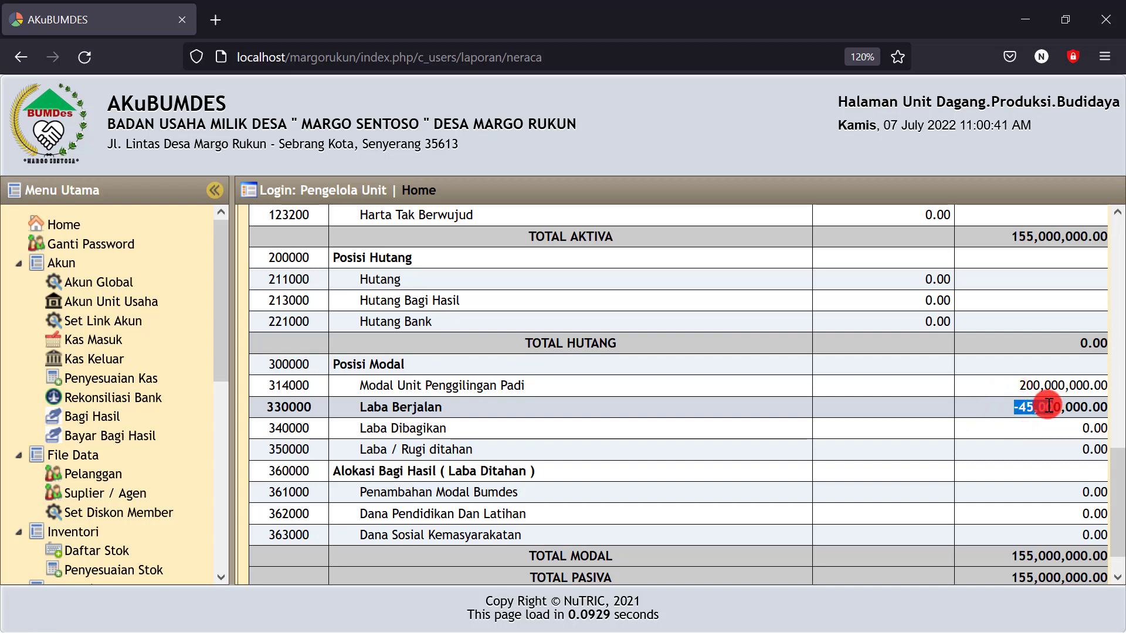
left_click(564, 396)
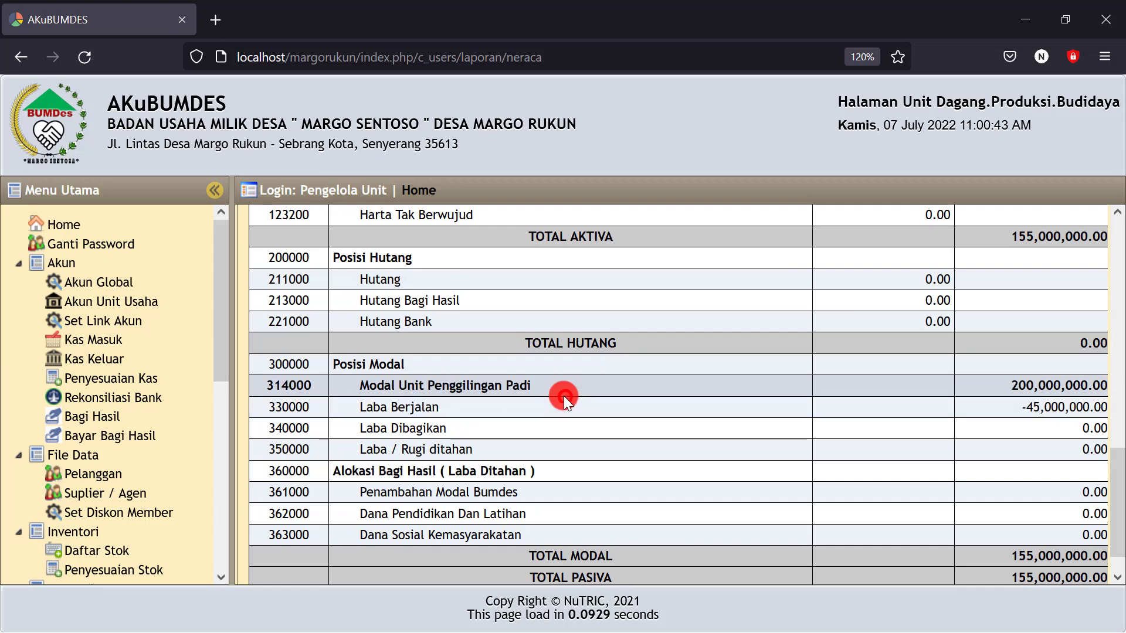
Check the product quantities in C19:C21 and the gabah and plastic prices in the Excel workbook
left_click(1030, 20)
left_click(760, 463)
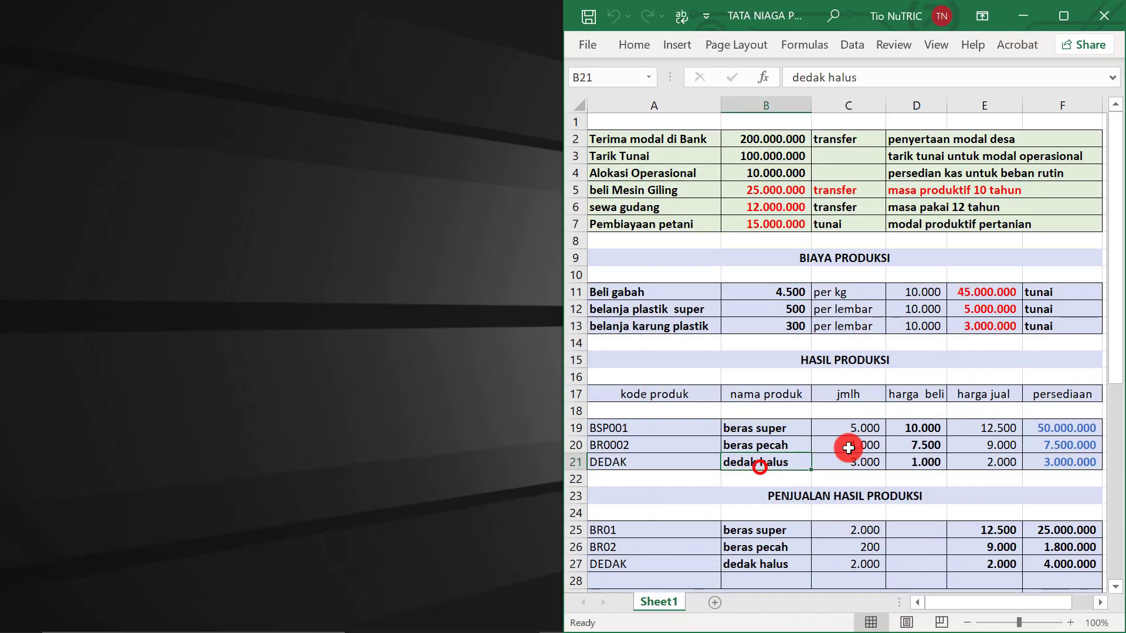
left_click(849, 428)
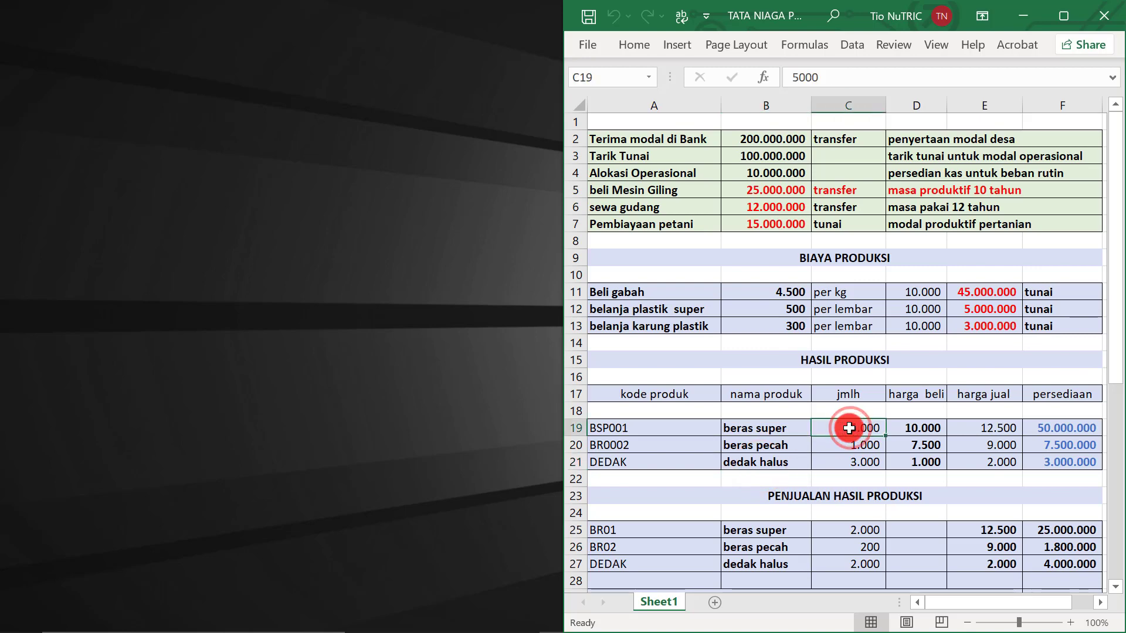
left_click(856, 445)
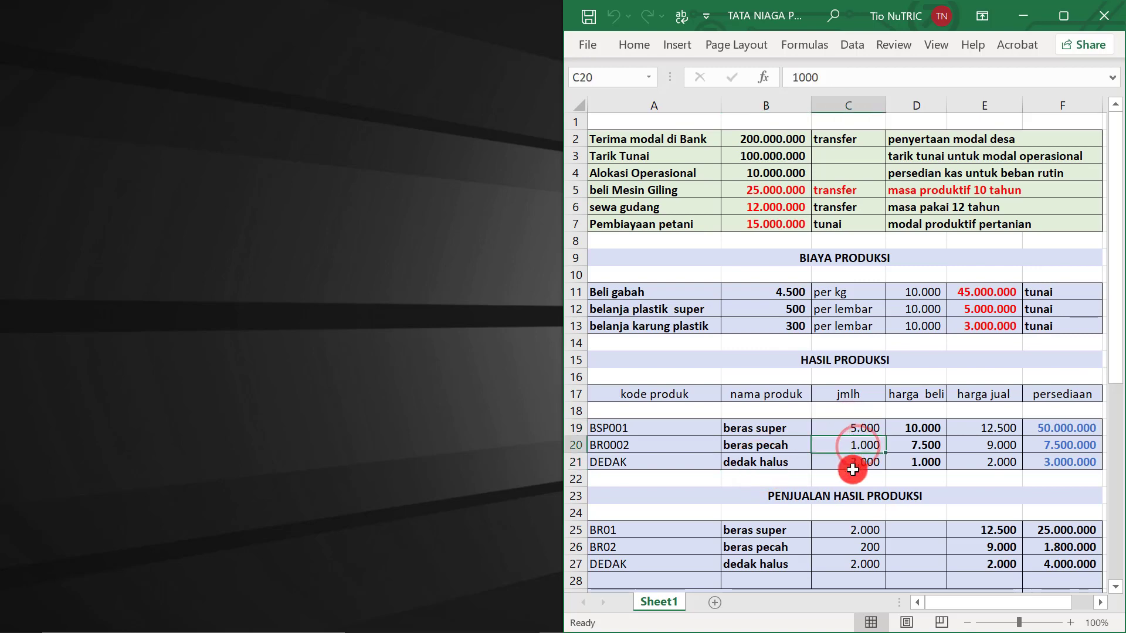
left_click(853, 464)
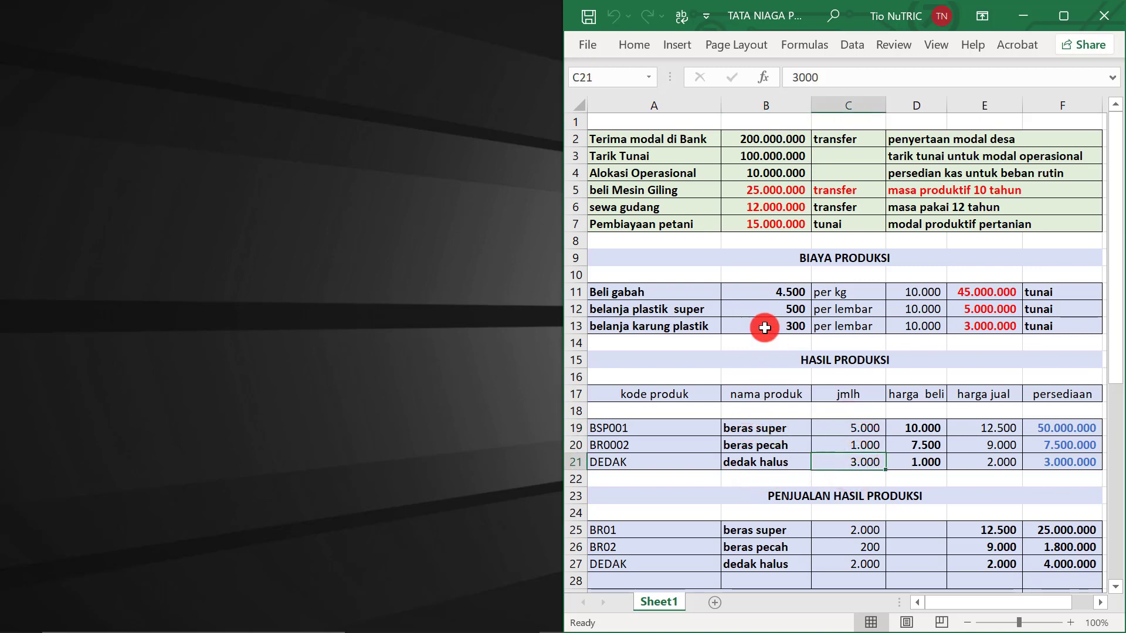
left_click_drag(756, 433, 925, 463)
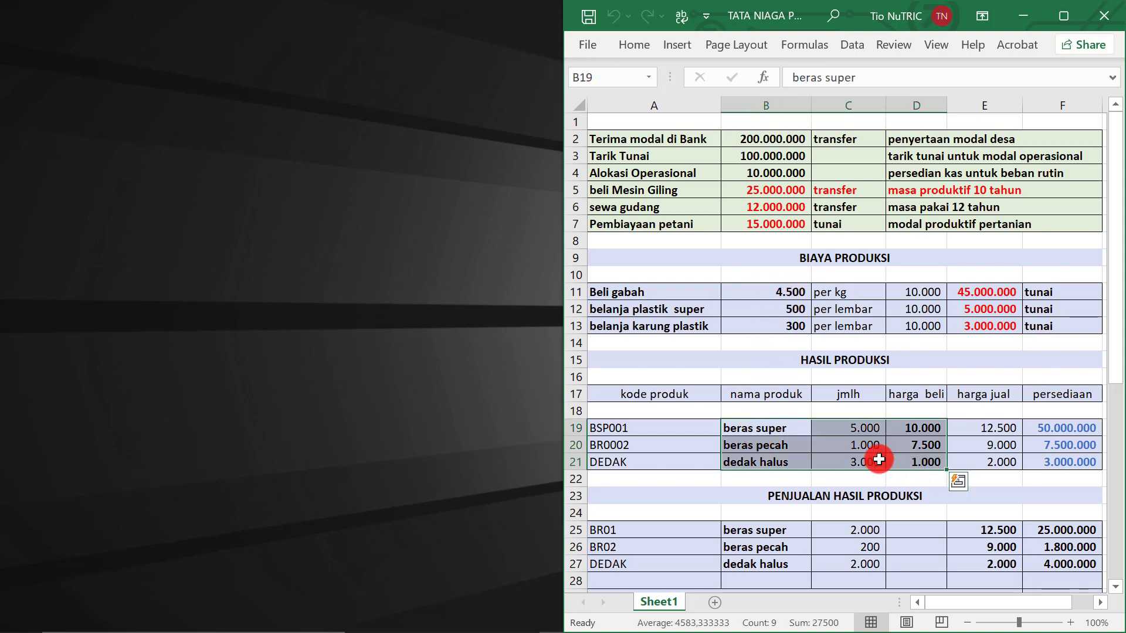
left_click(775, 300)
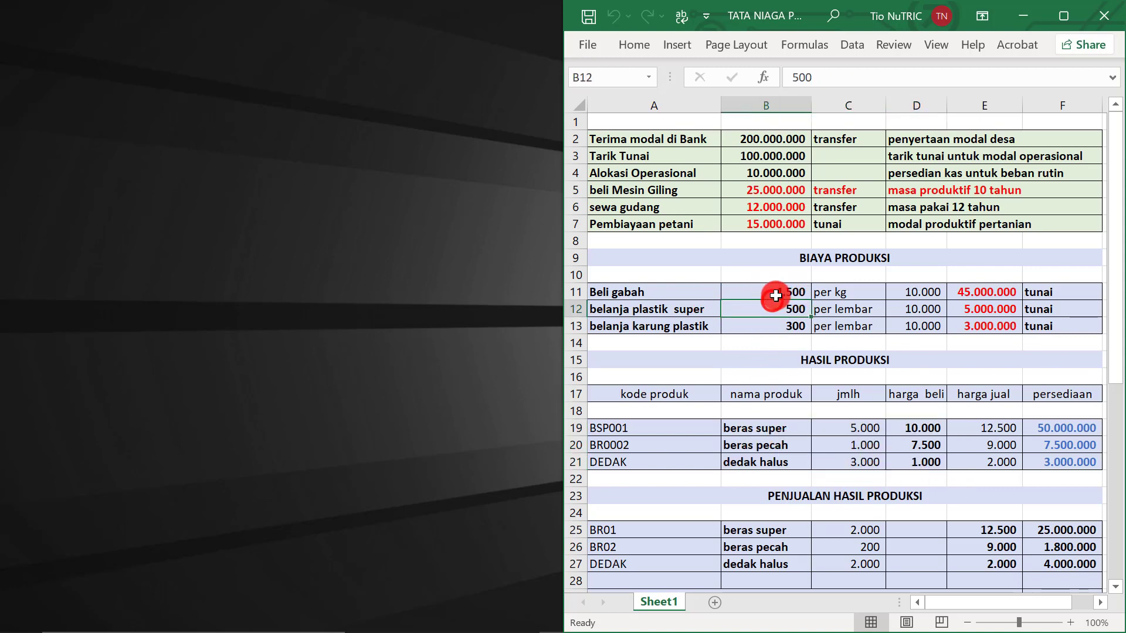
left_click(775, 295)
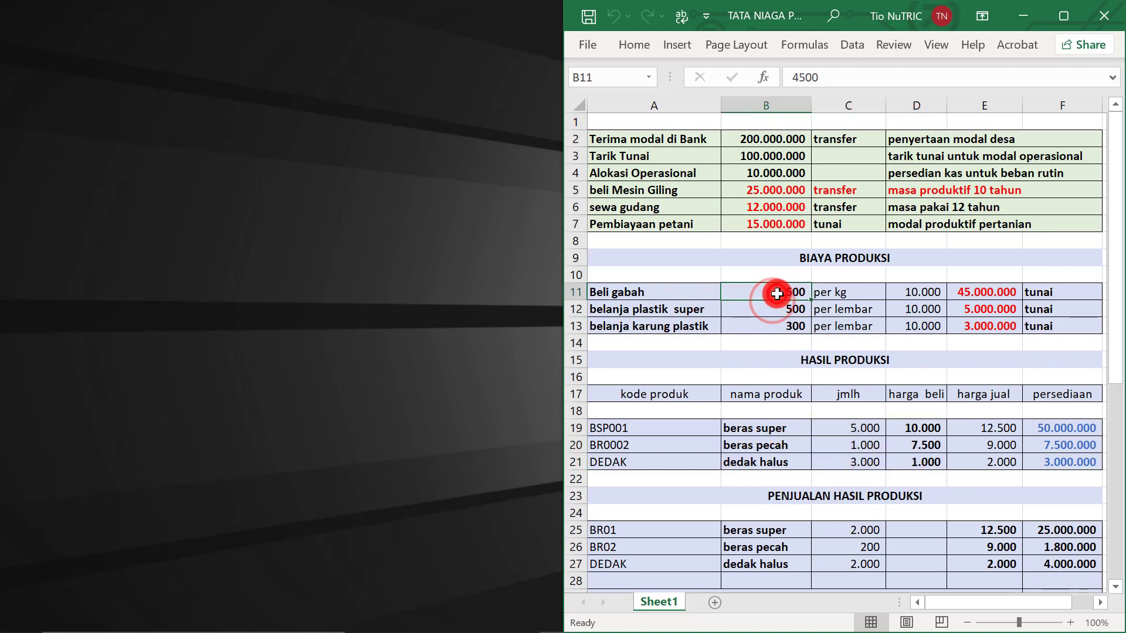
left_click(651, 311)
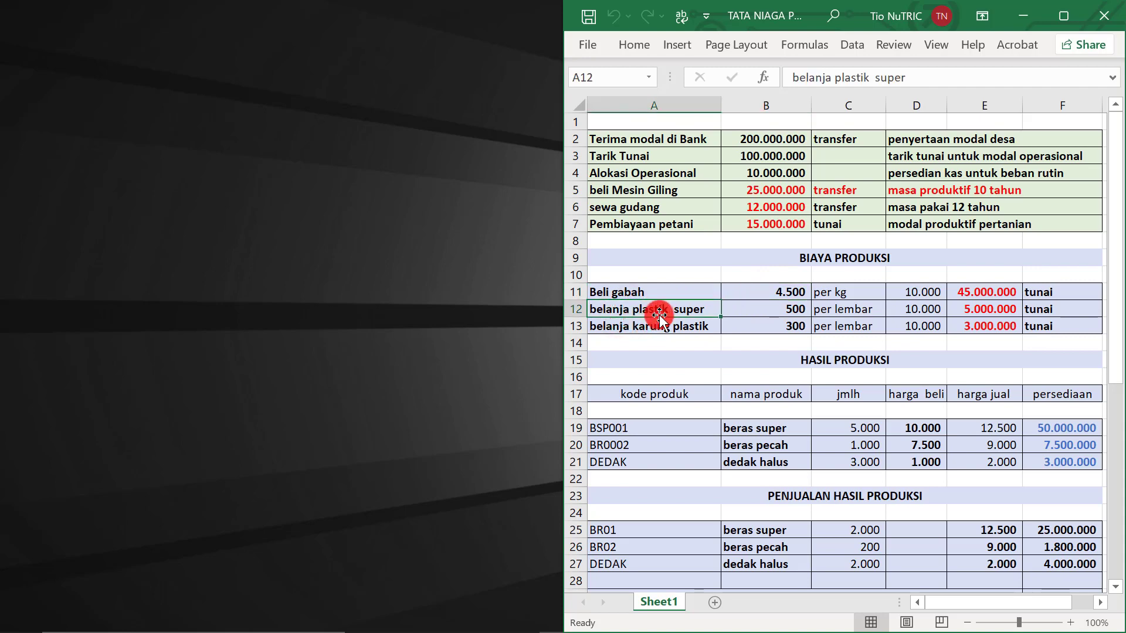
left_click(658, 330)
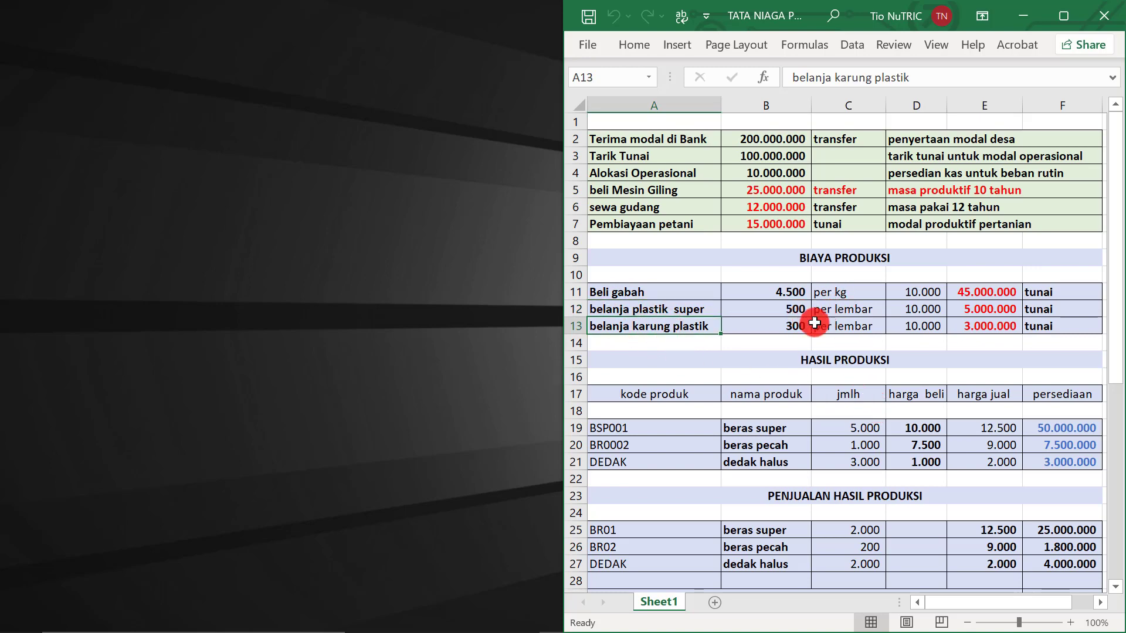
Recheck beras super 5000, beras pecah 1000, D13 and C21, then return to AKuBUMDES
left_click(862, 432)
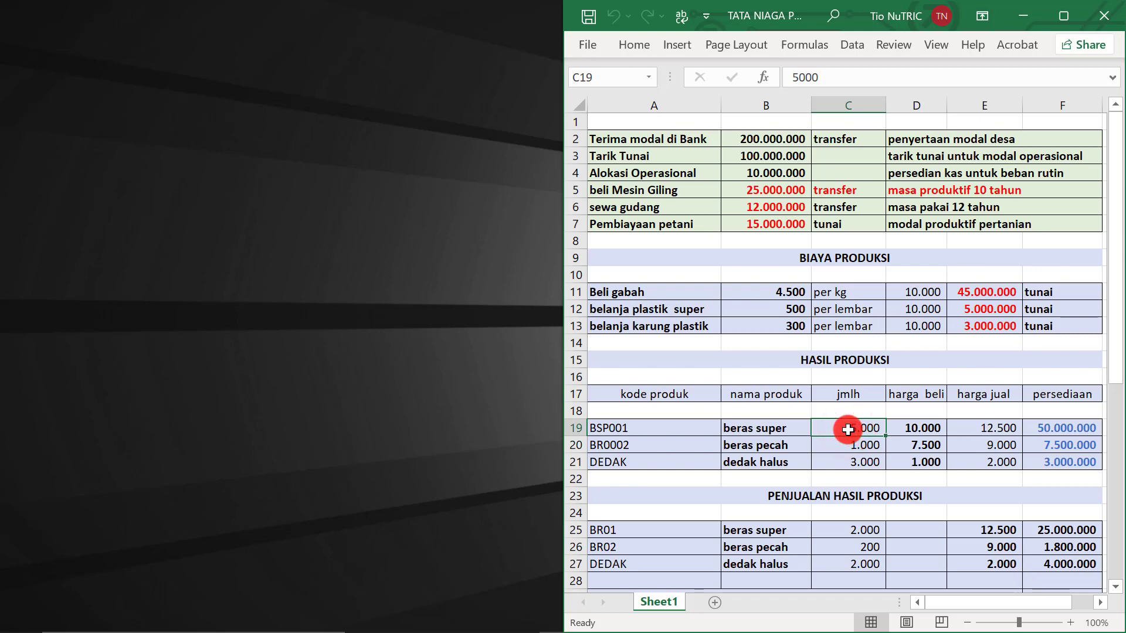
left_click(851, 447)
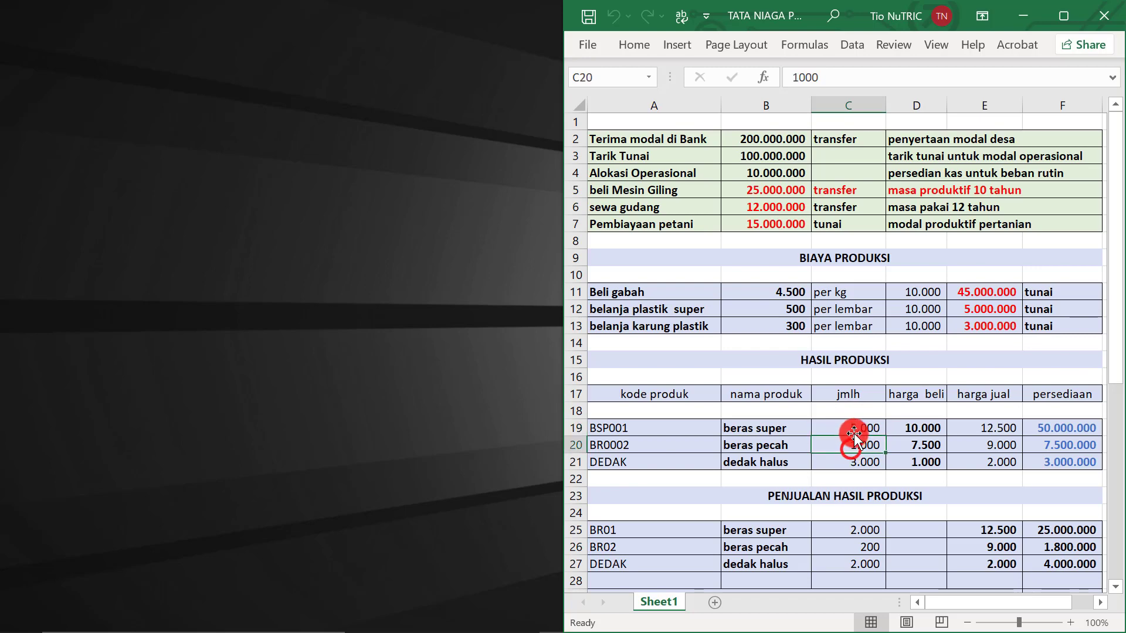
left_click(855, 427)
left_click(857, 444)
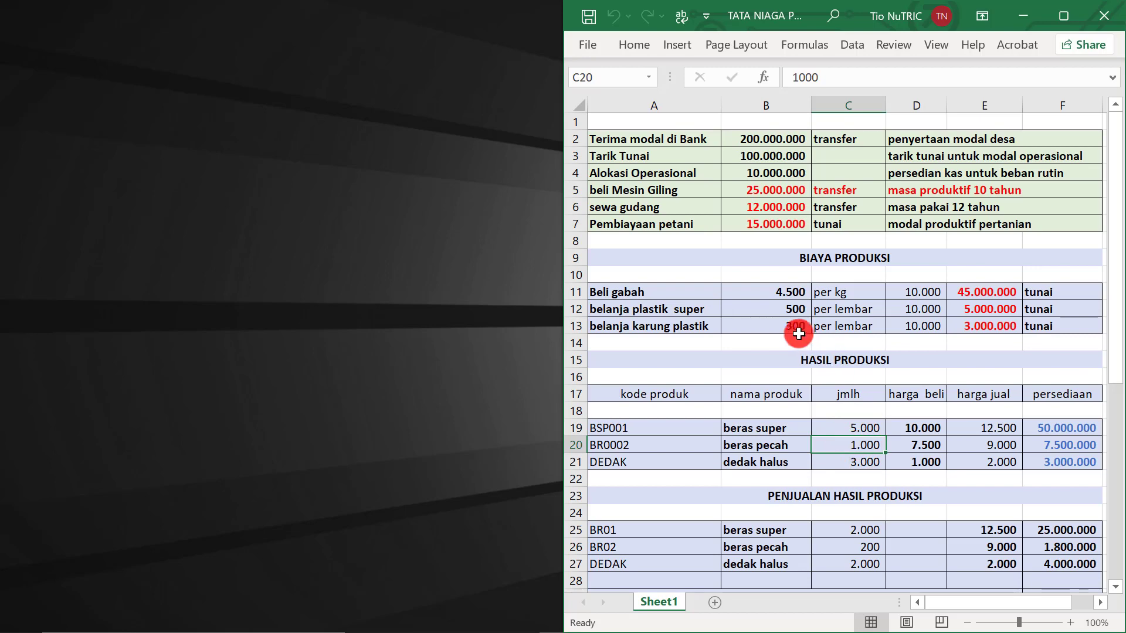
left_click_drag(787, 308, 845, 321)
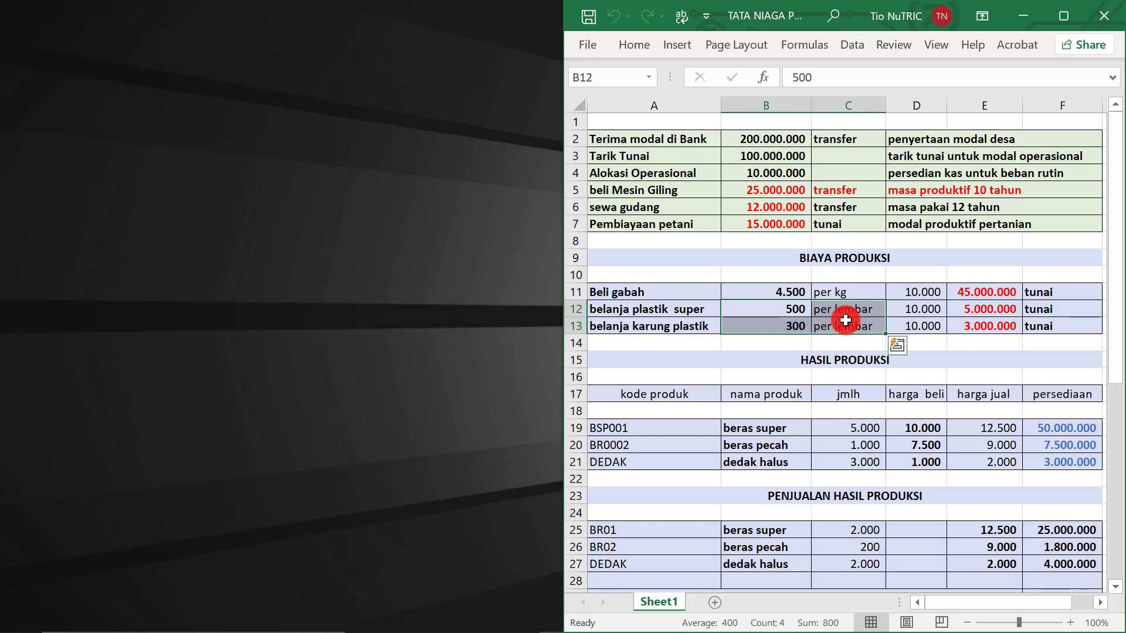
left_click(845, 323)
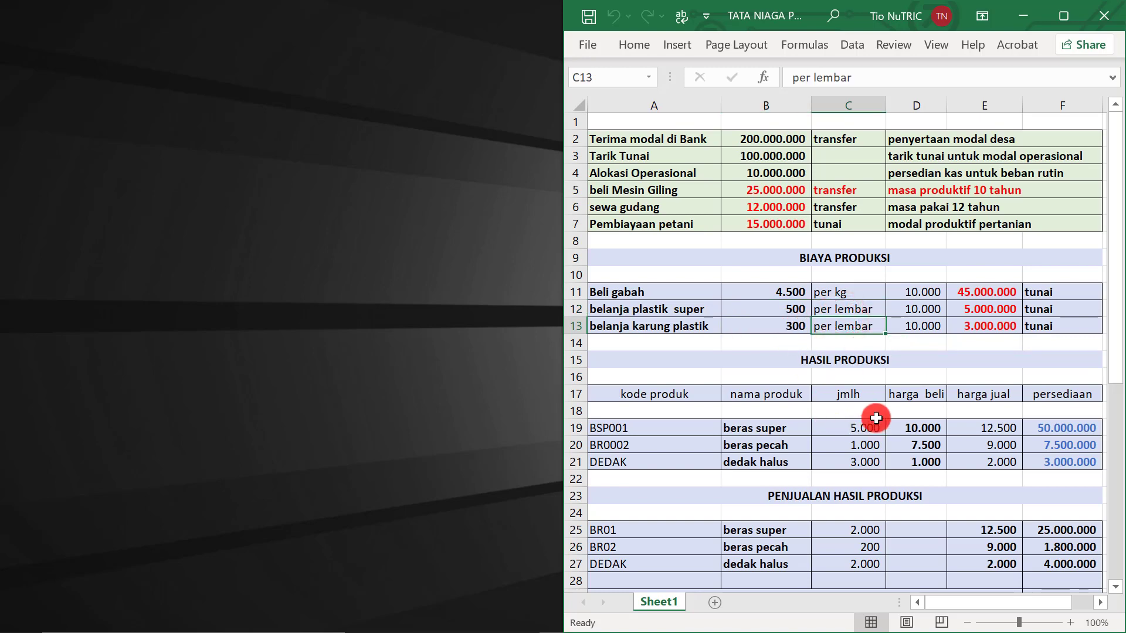
left_click(849, 432)
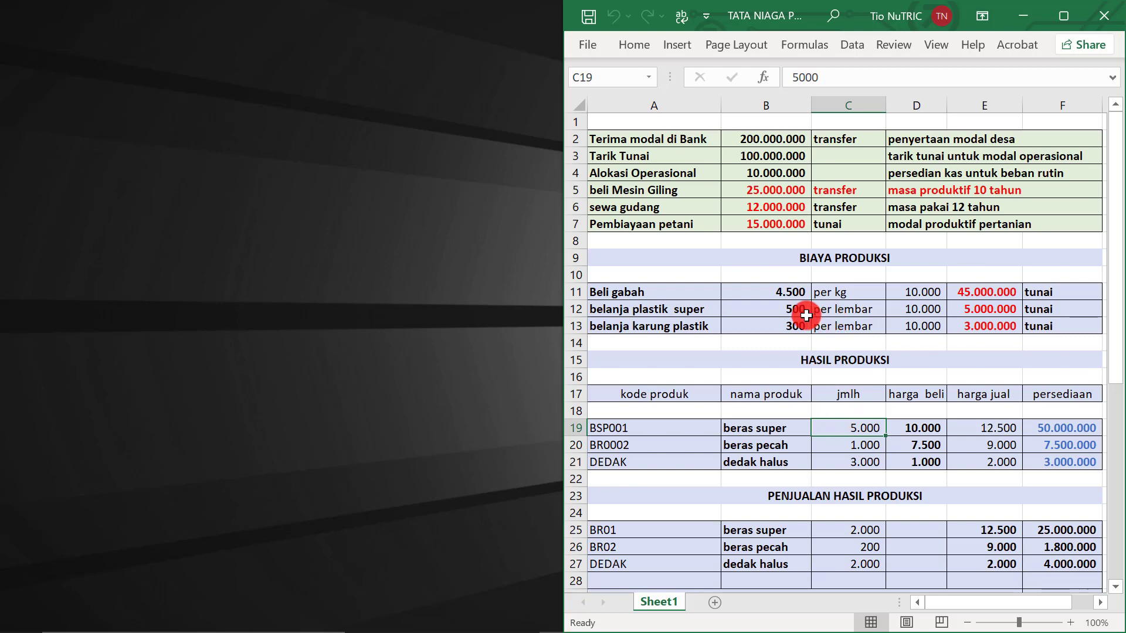
left_click(843, 444)
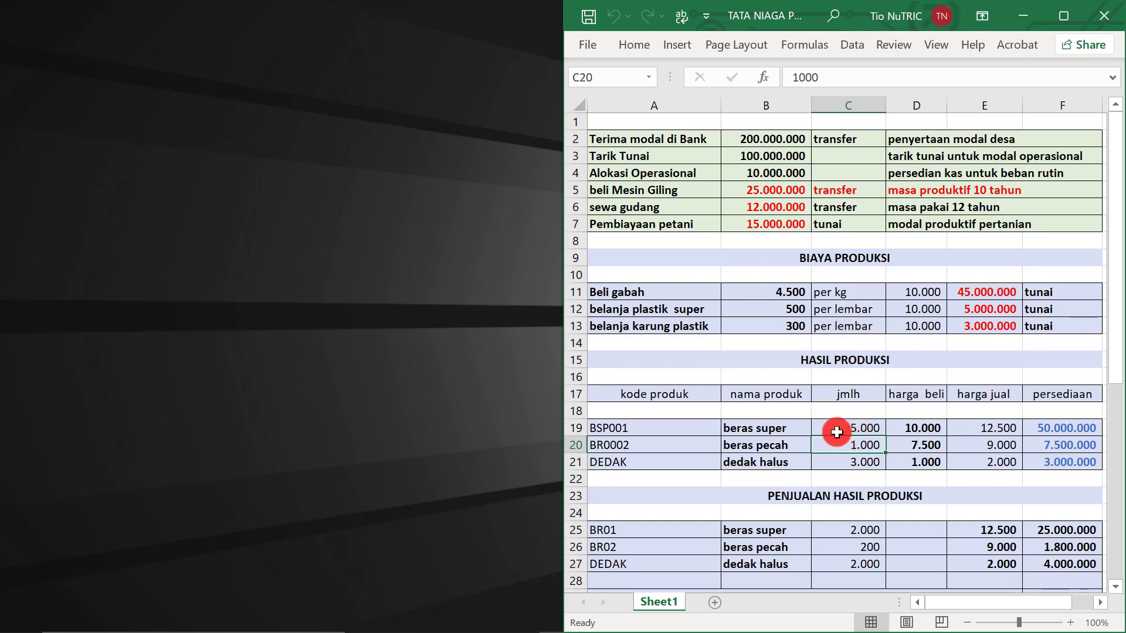
left_click(863, 429)
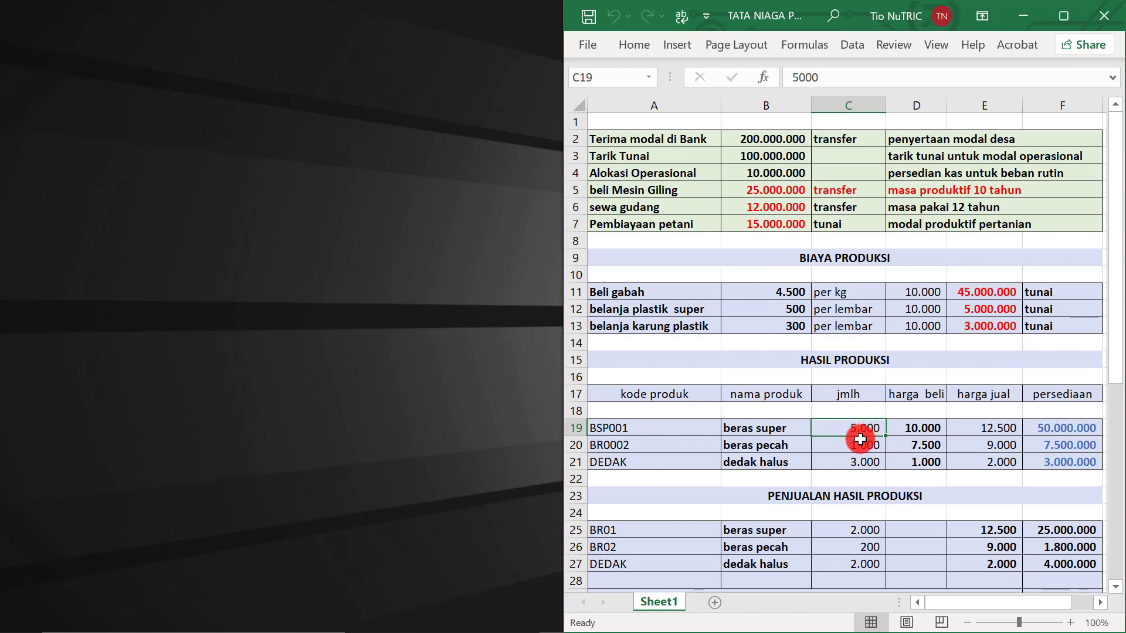
left_click(858, 447)
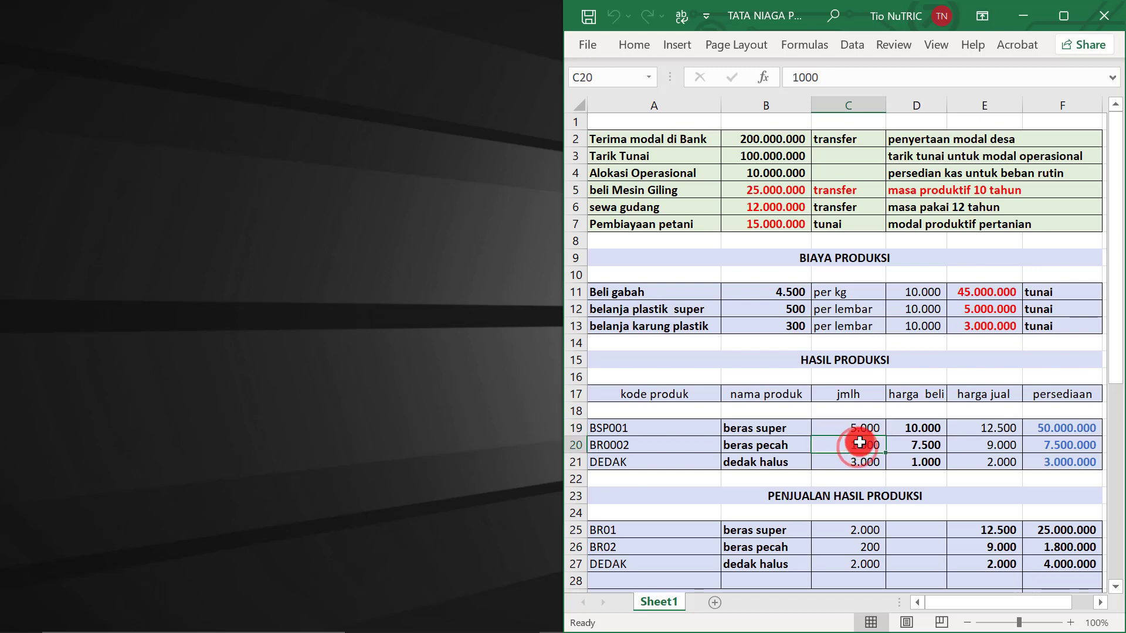
left_click(914, 321)
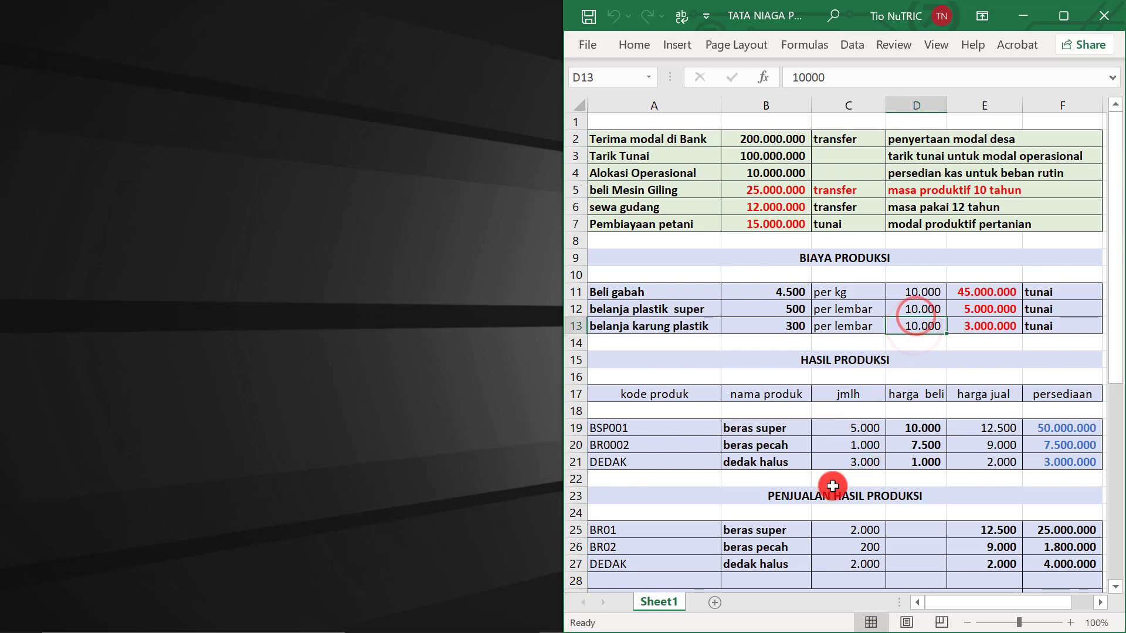
left_click(843, 464)
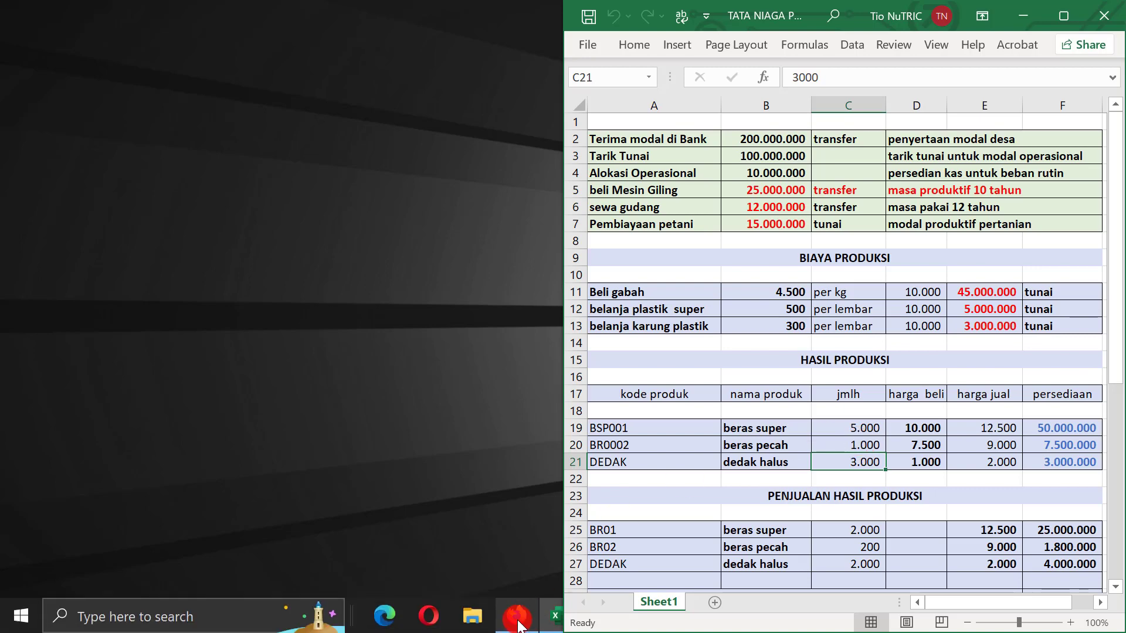
left_click(517, 619)
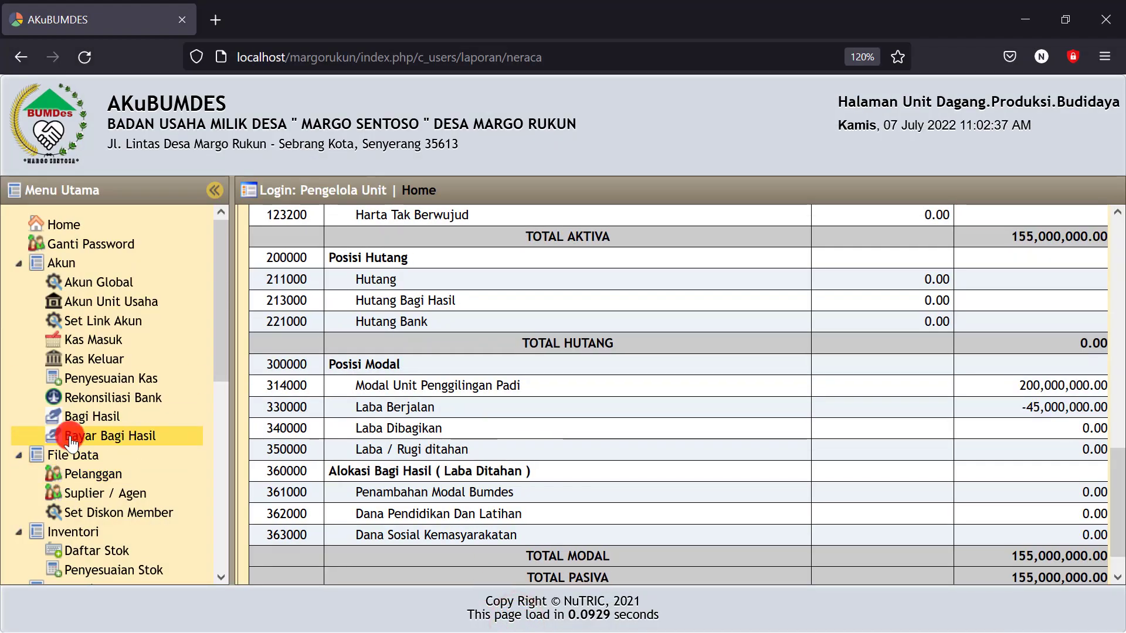
Start a new adjusting journal entry dated 7 July 2022
scroll(72, 443, "down", 3)
scroll(72, 444, "up", 3)
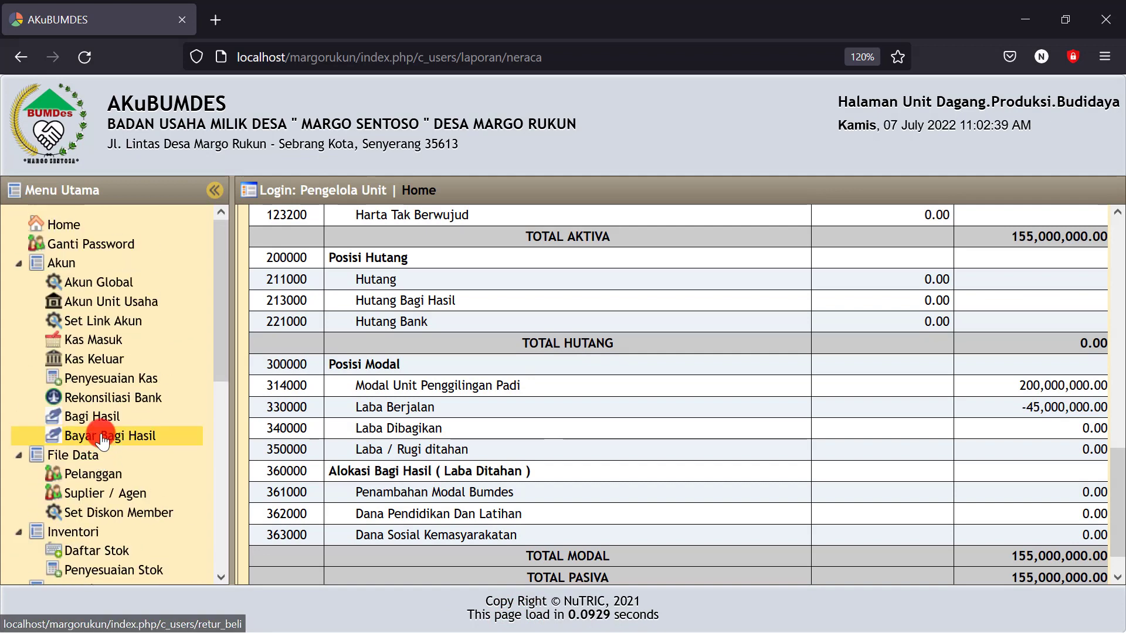
left_click(112, 383)
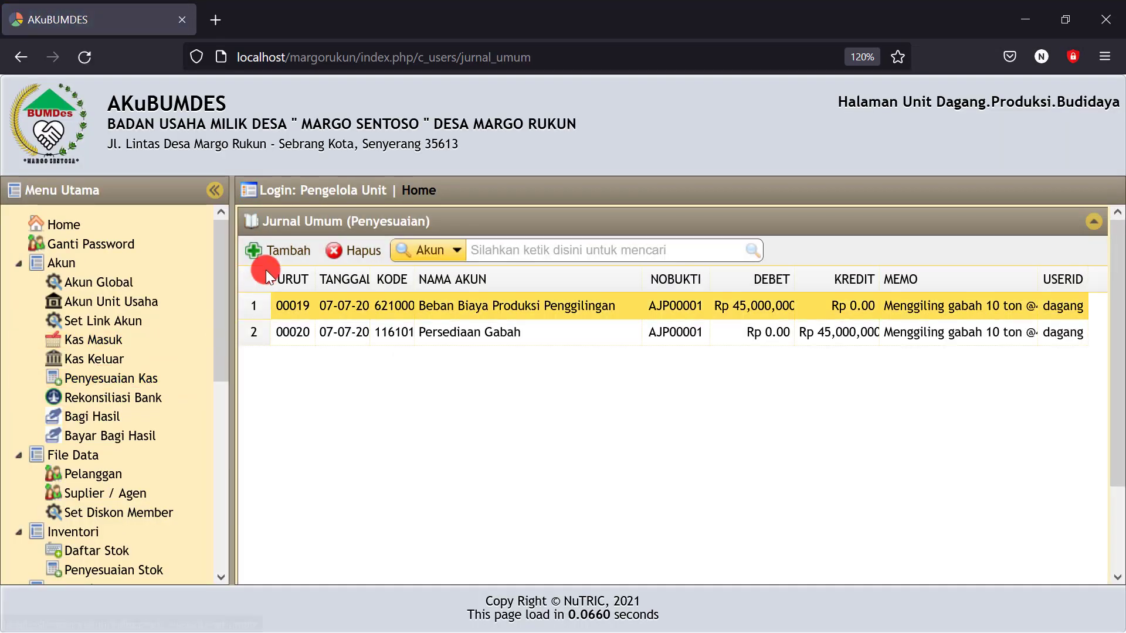
left_click(260, 250)
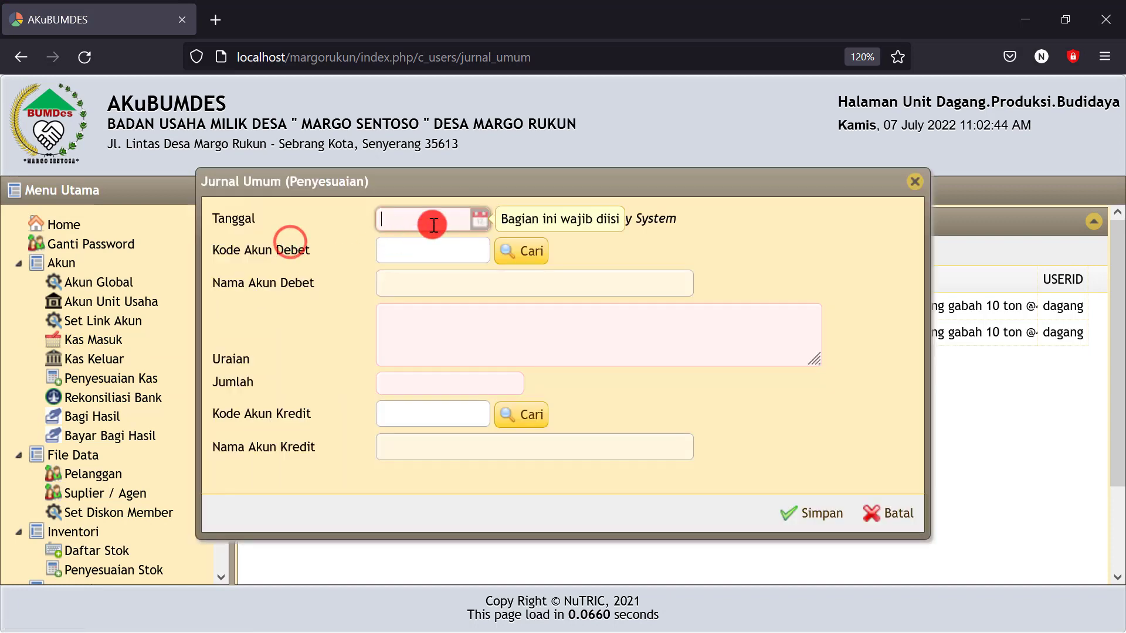
left_click(481, 226)
left_click(498, 319)
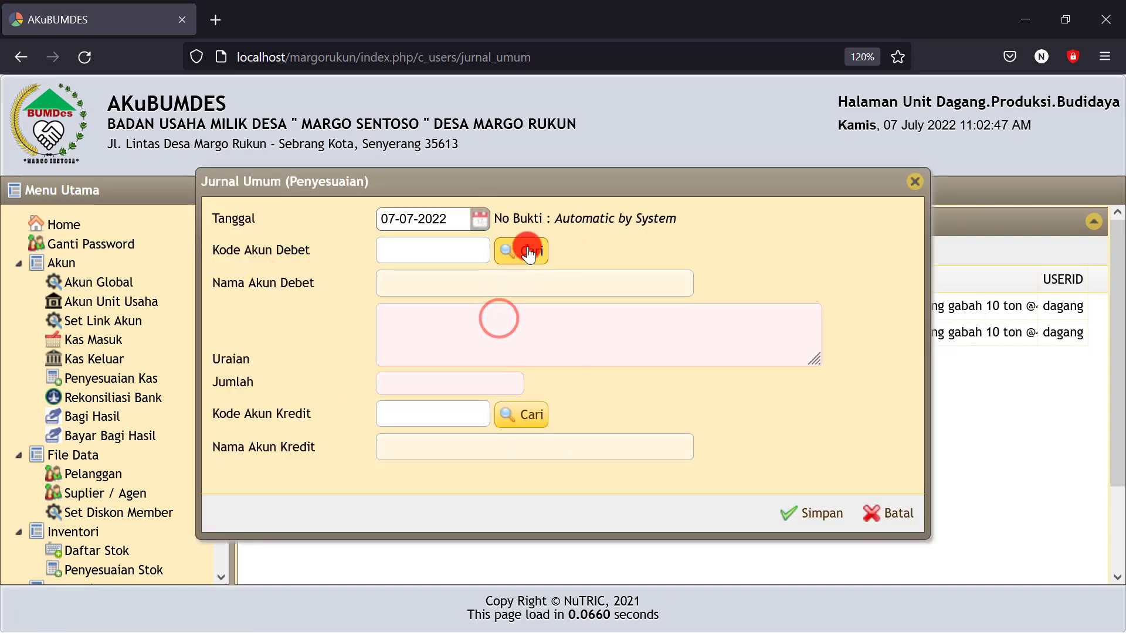
Debit Beban Biaya Produksi Penggilingan, found by searching 'beban', and describe the plastik super usage
left_click(528, 253)
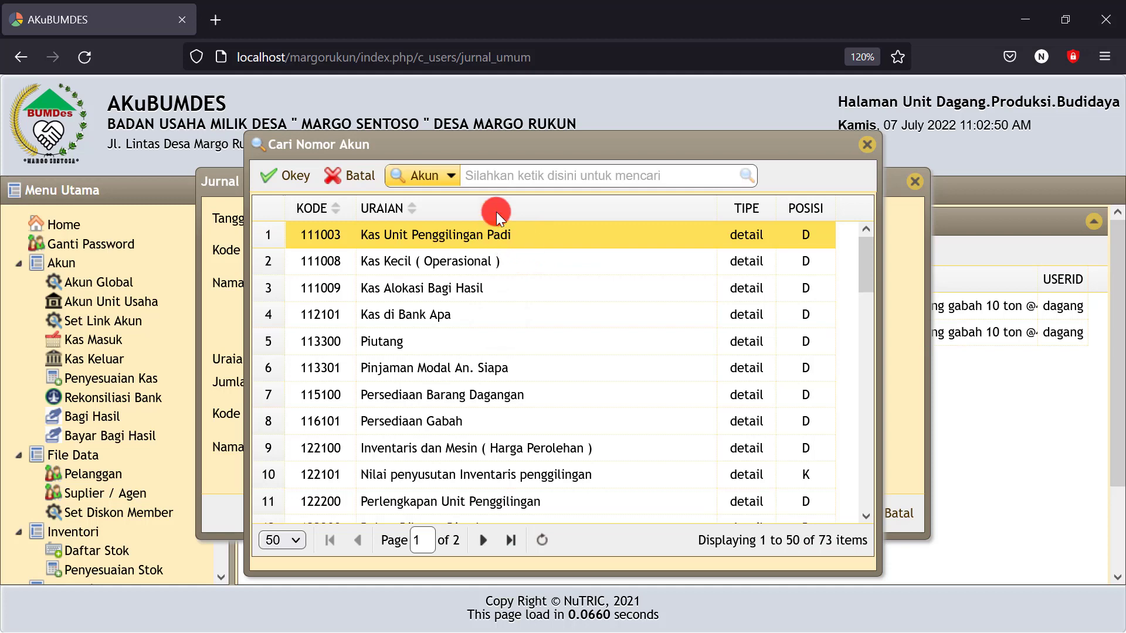
left_click(486, 175)
type("be")
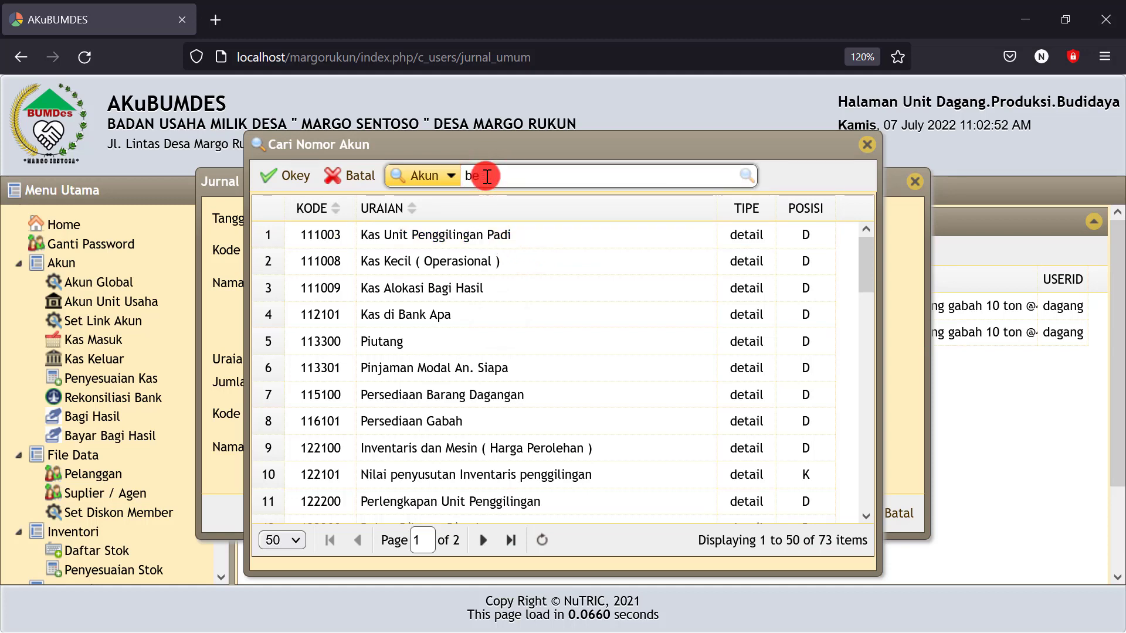
type("ban")
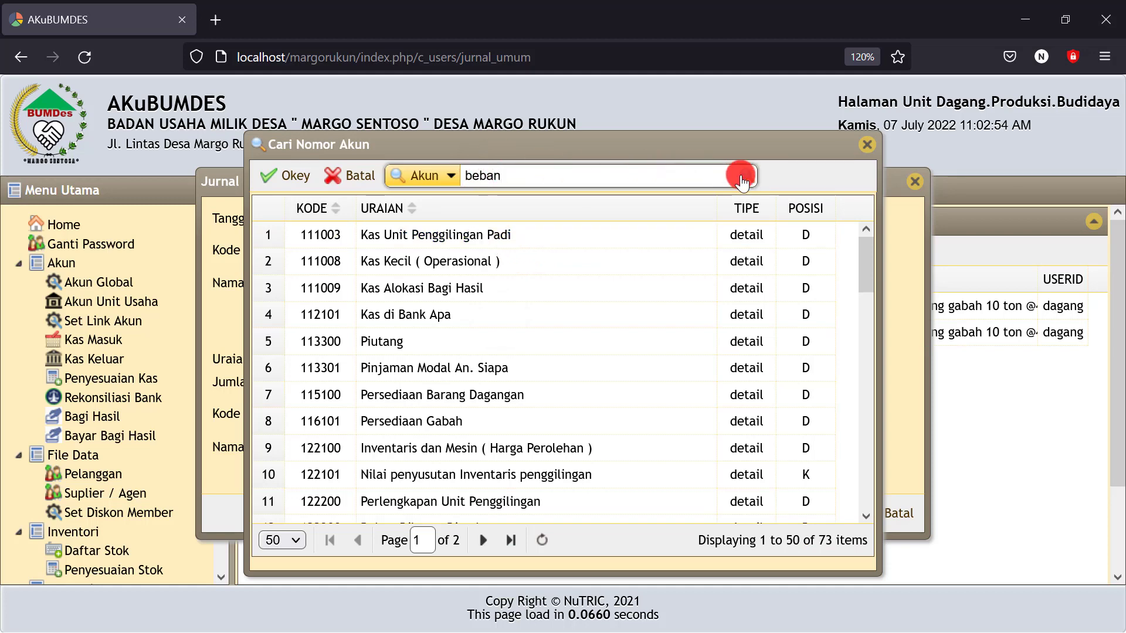
left_click(745, 175)
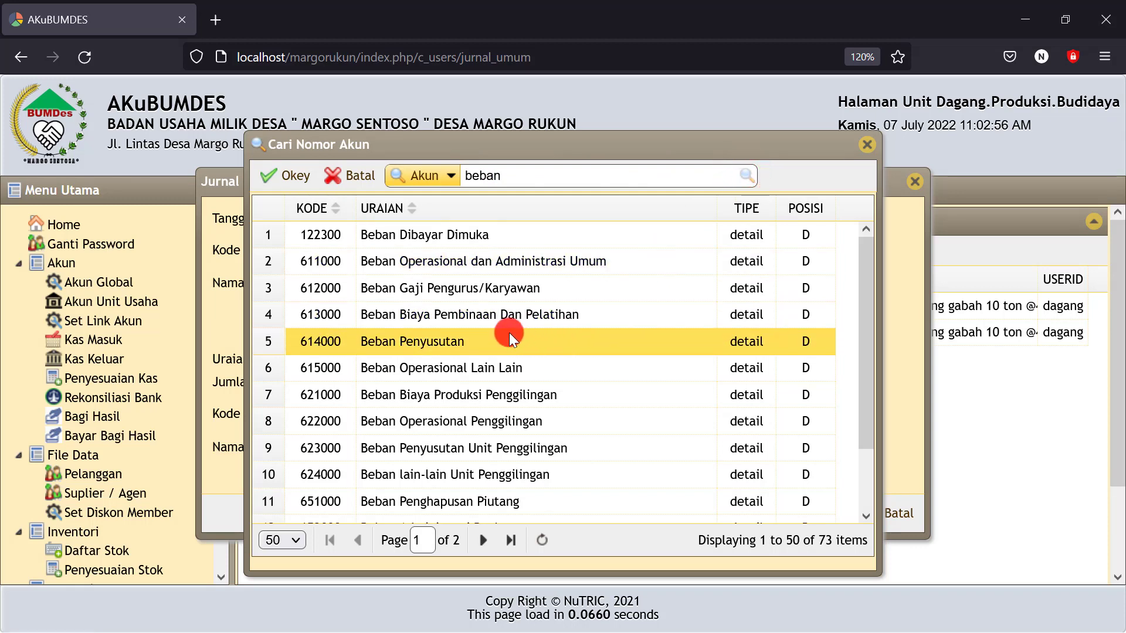
left_click(496, 395)
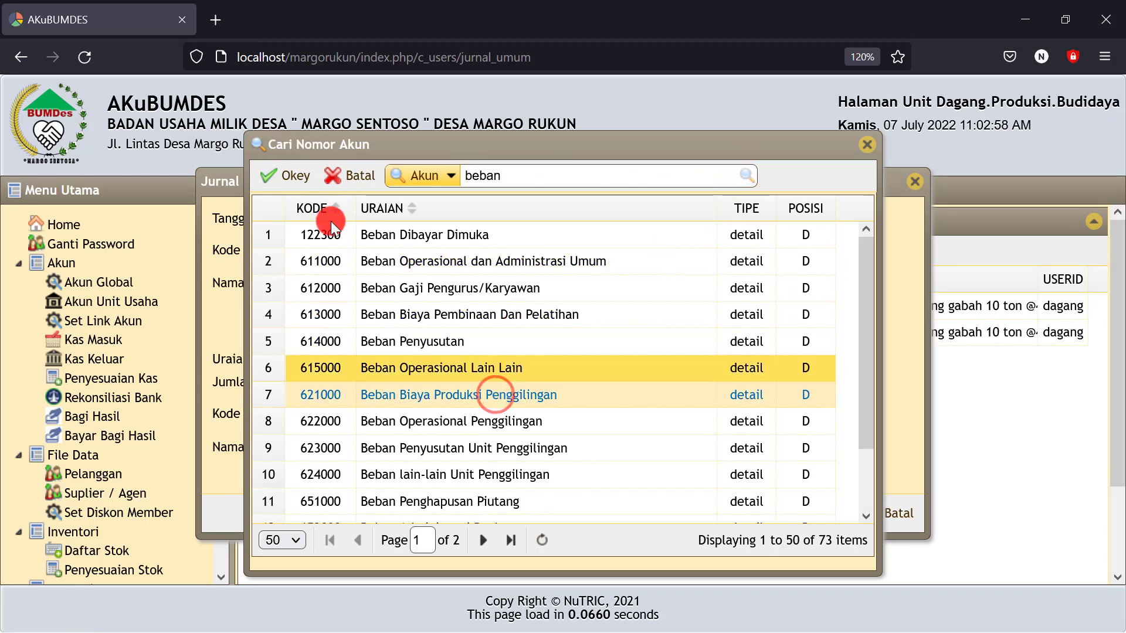
left_click(284, 175)
left_click(394, 320)
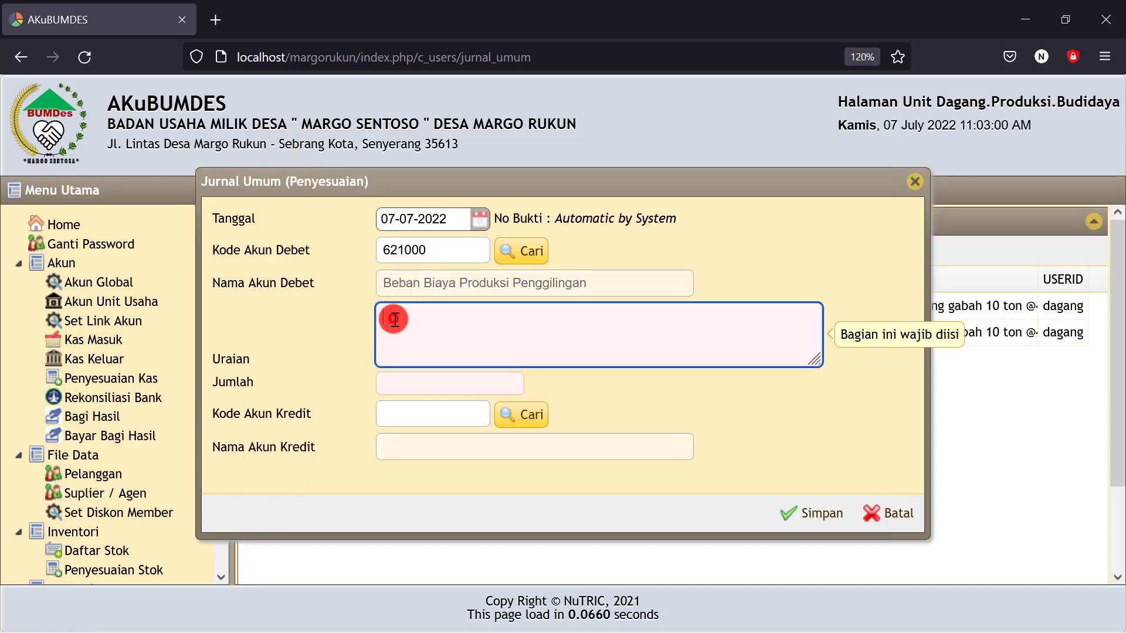
type("Pemakai")
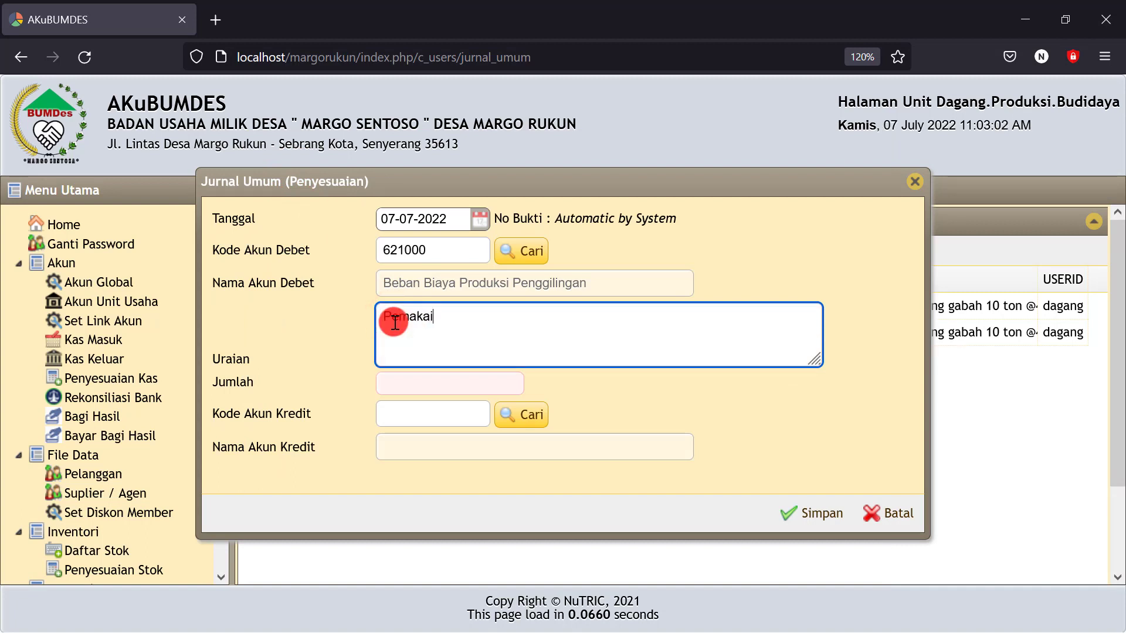
type("n")
key("BackSpace")
type("a")
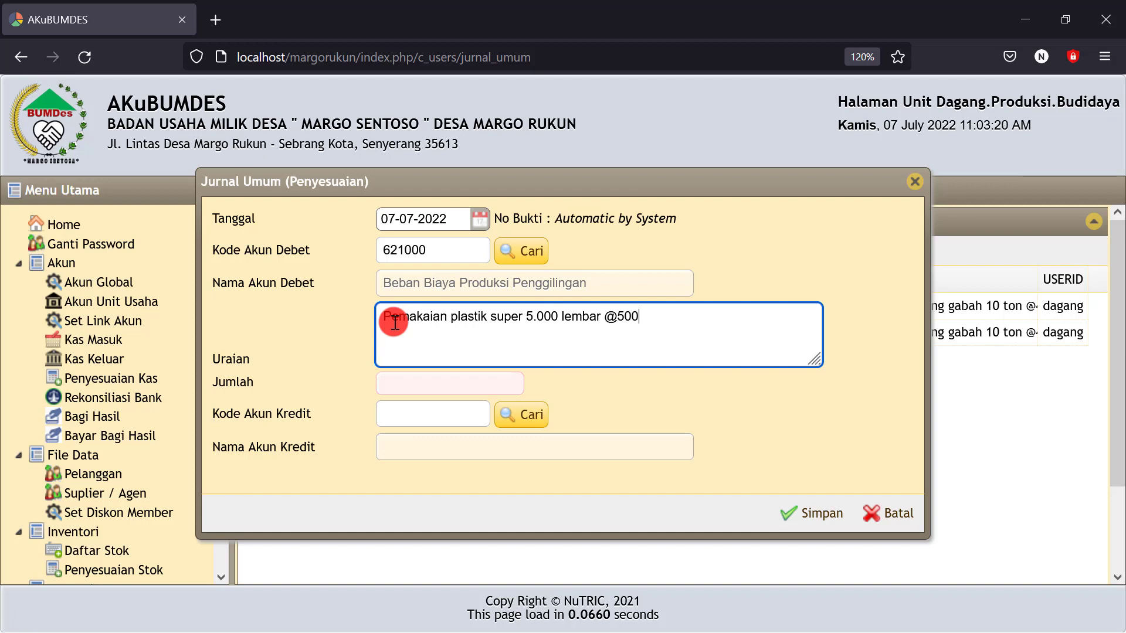
Enter Rp 2.500.000, credit Plastik Kemasan Super (122401), and save the entry
left_click(402, 382)
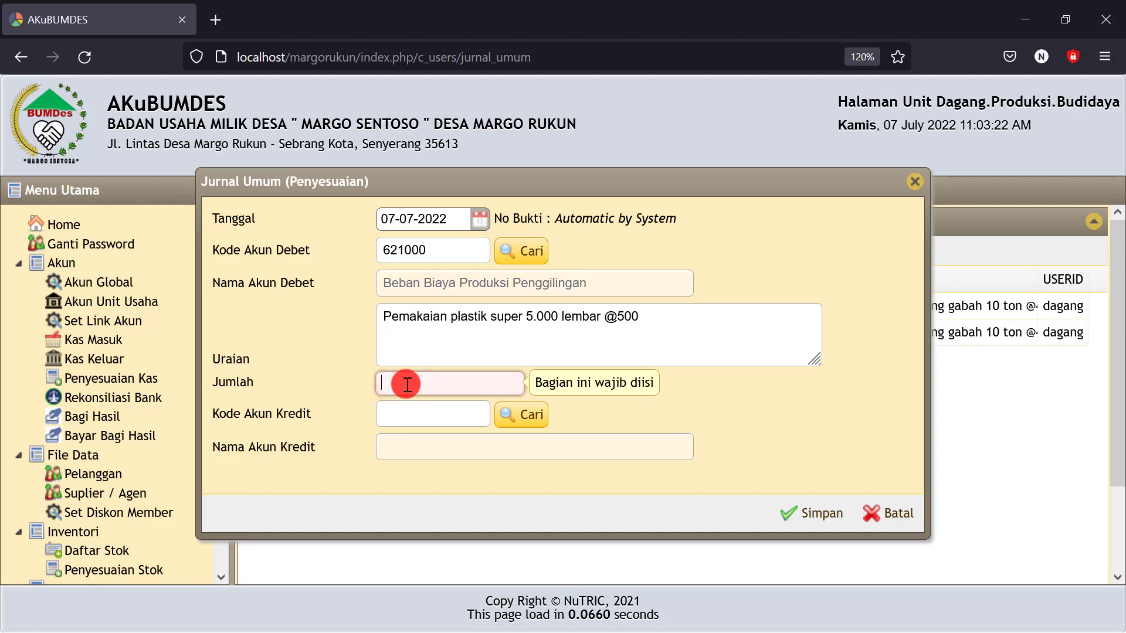
type("2500000")
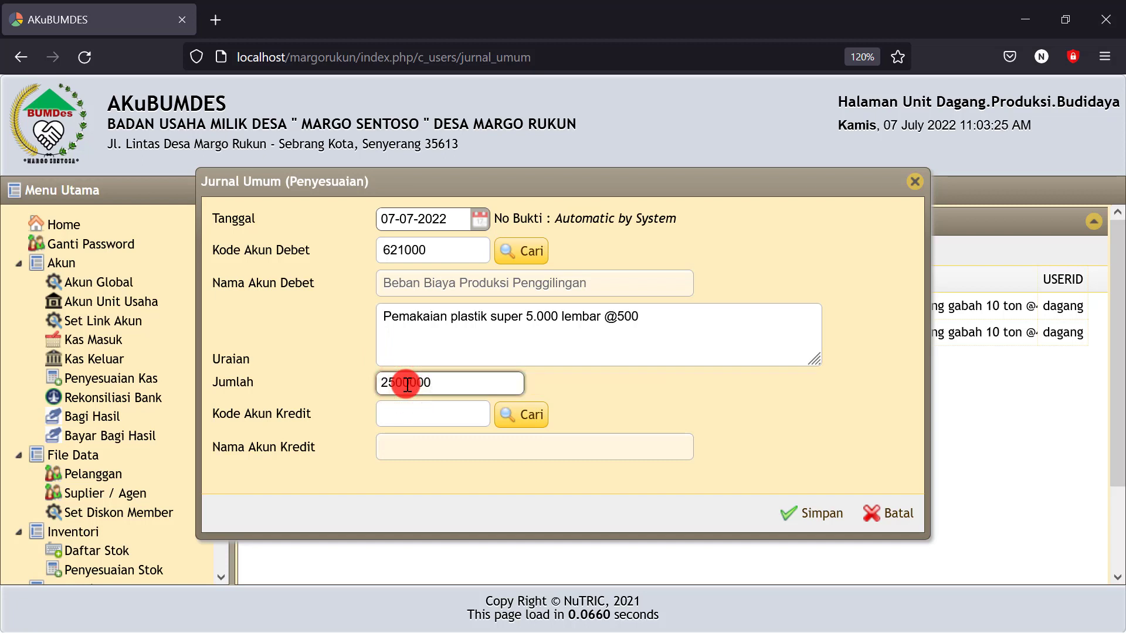
left_click(726, 394)
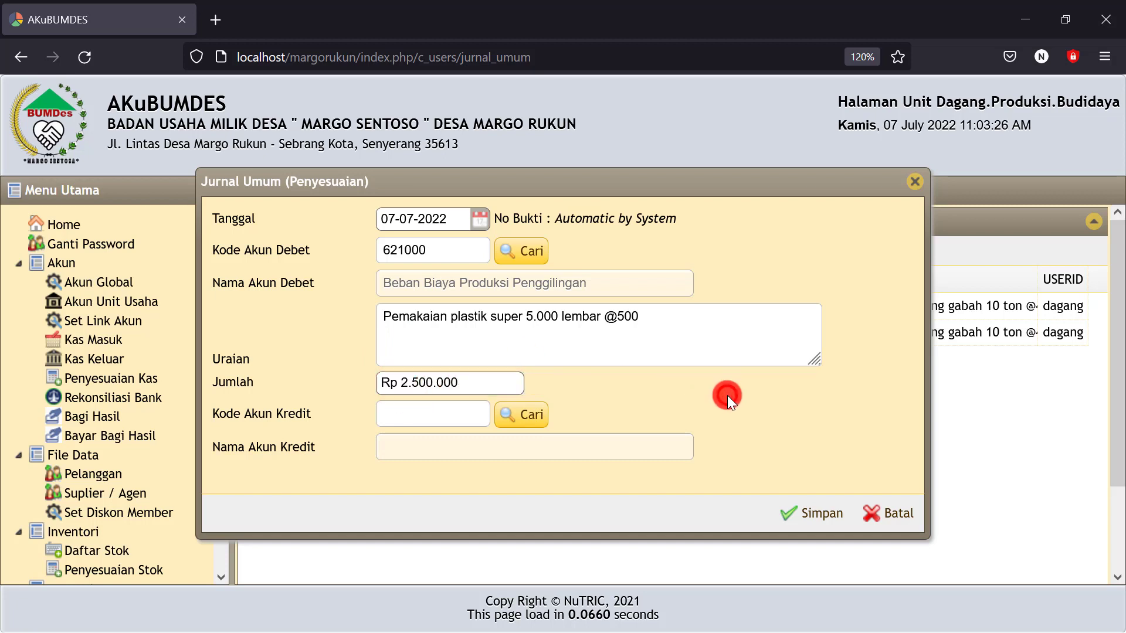
left_click(539, 416)
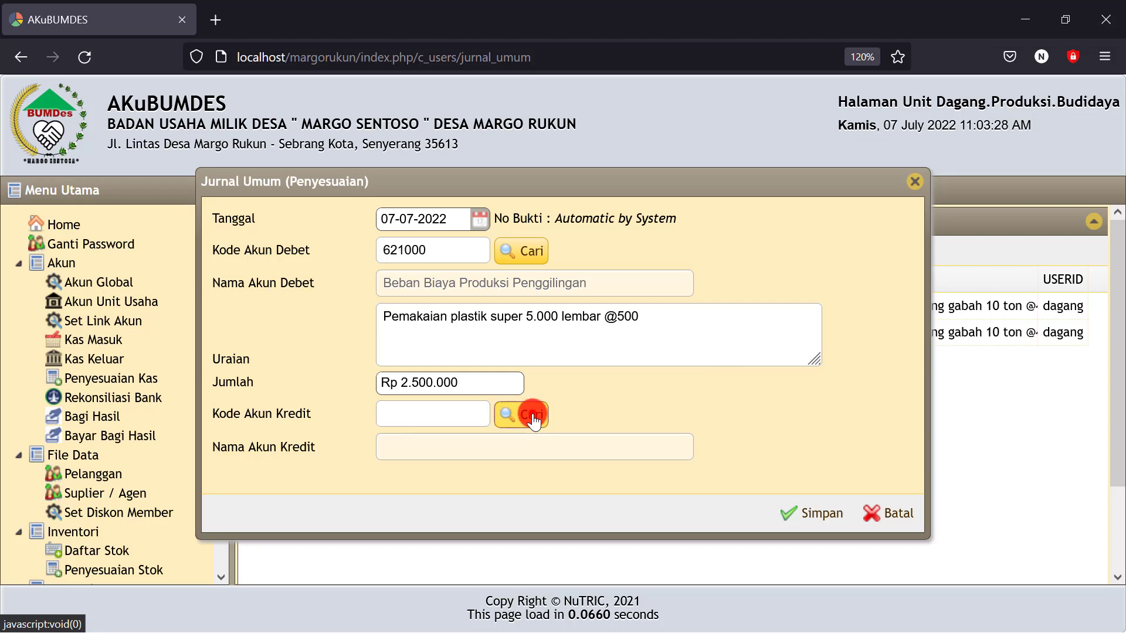
left_click(532, 416)
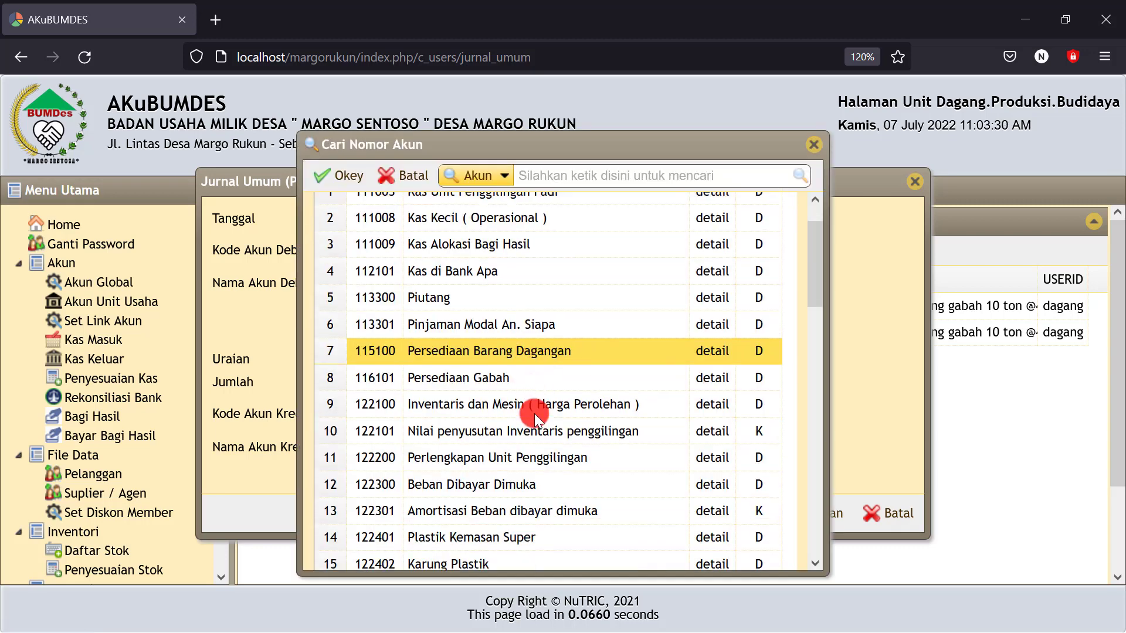
scroll(534, 414, "down", 2)
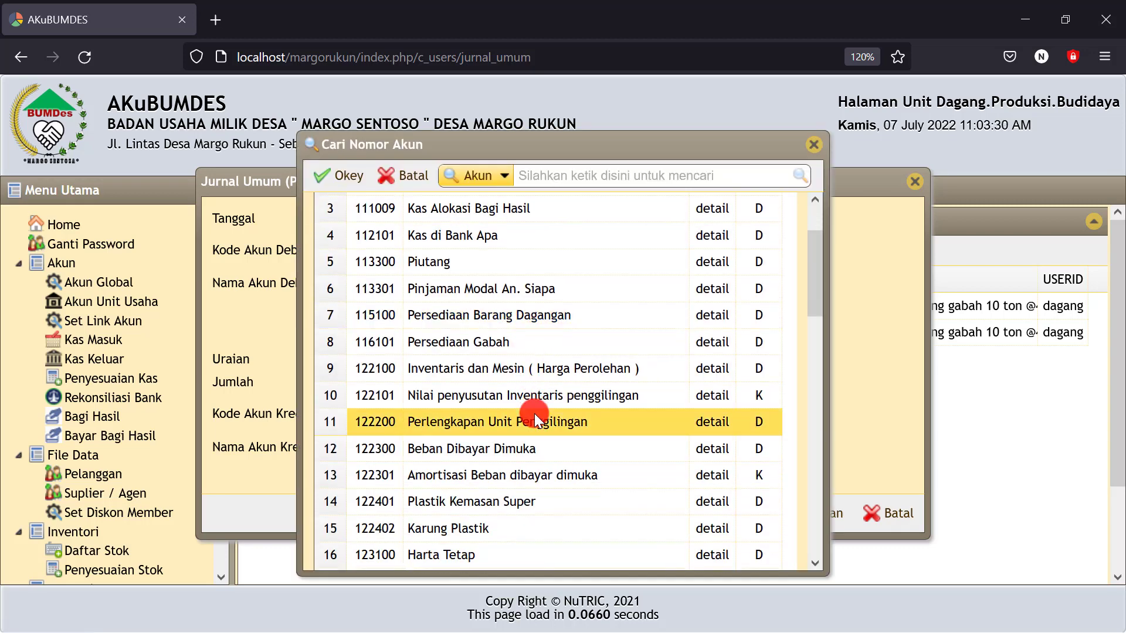
left_click(456, 501)
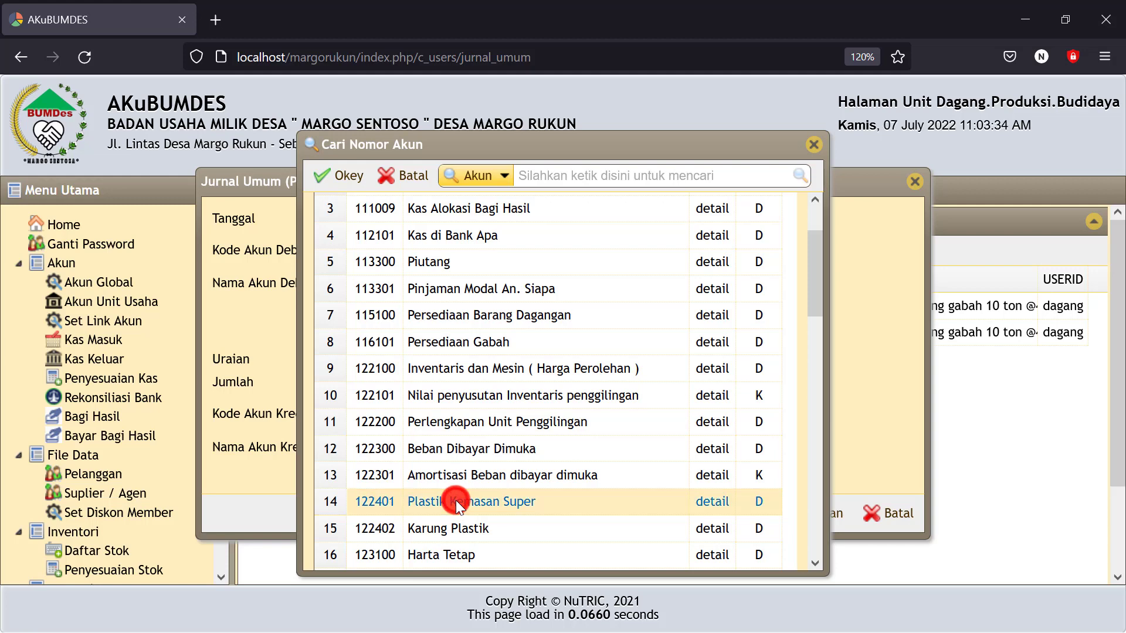
left_click(344, 179)
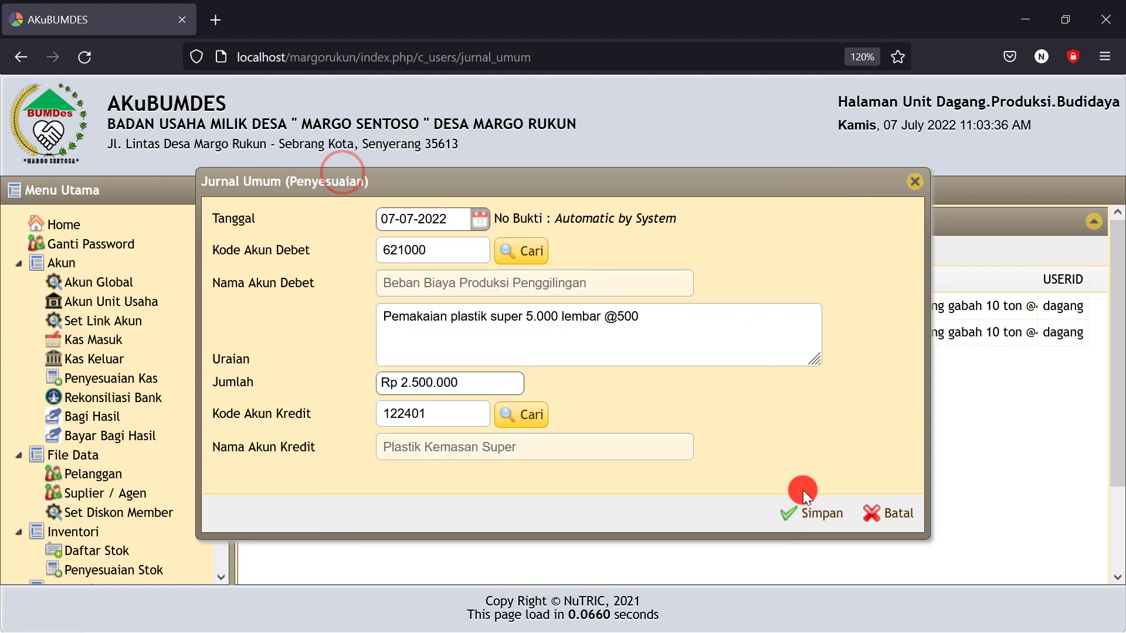
left_click(827, 517)
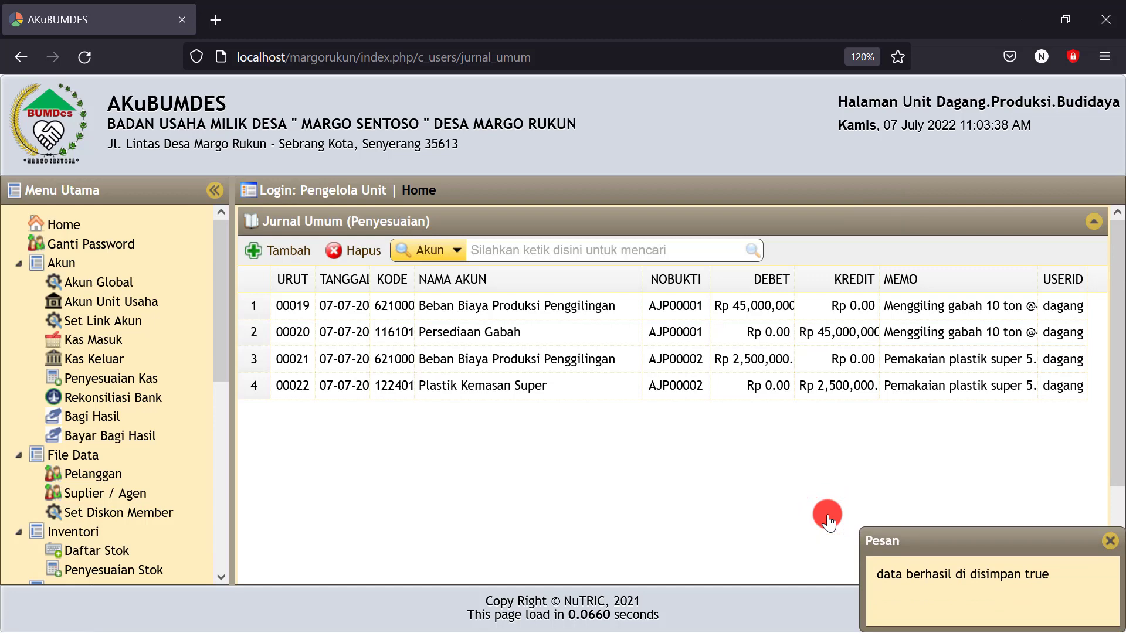
left_click(287, 252)
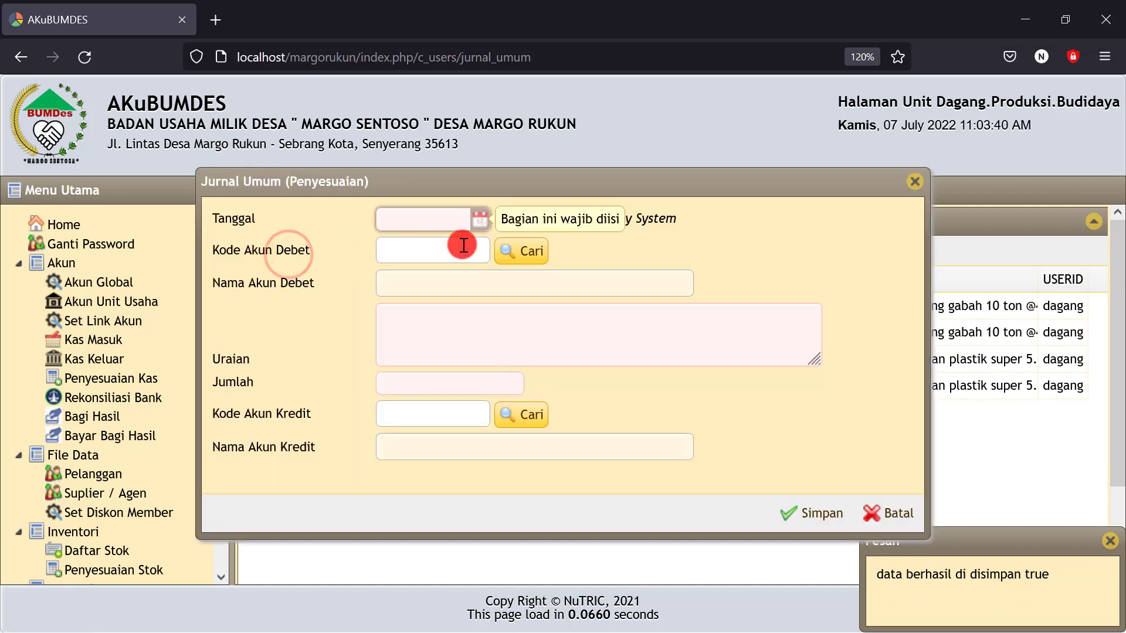
Date the entry 7 July 2022 and debit Beban Biaya Produksi Penggilingan
left_click(476, 218)
left_click(498, 317)
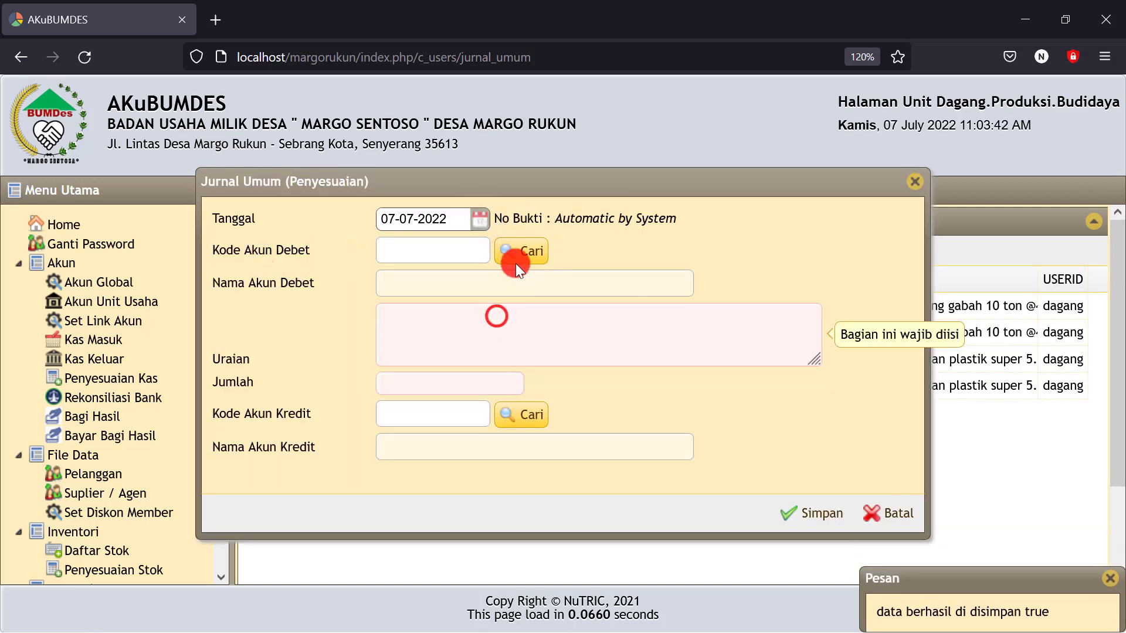
left_click(516, 250)
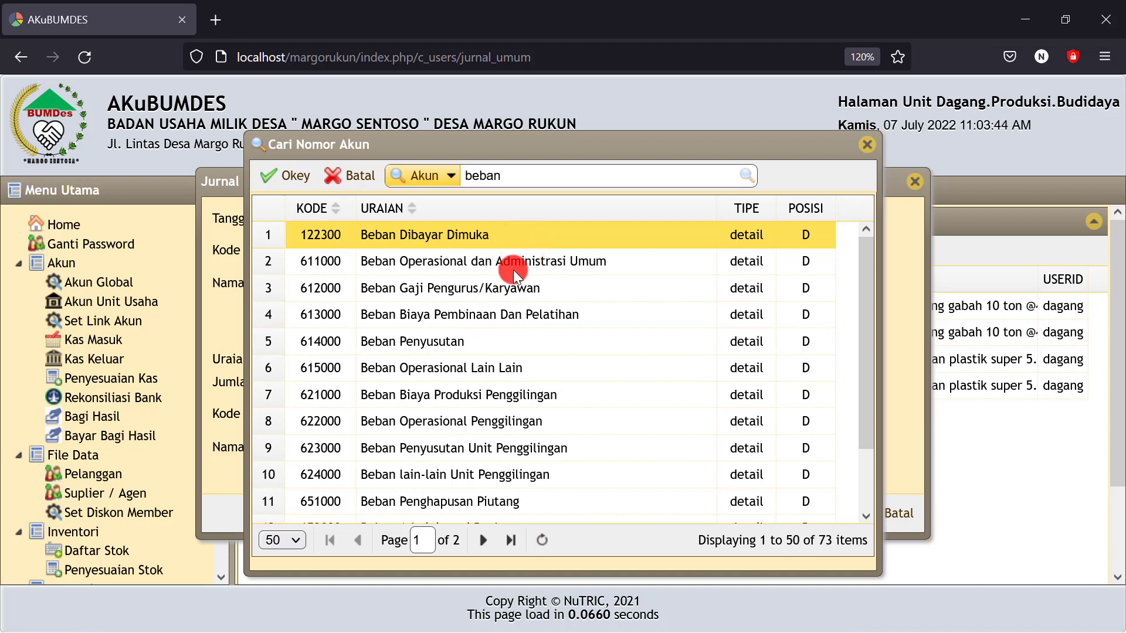
left_click(512, 396)
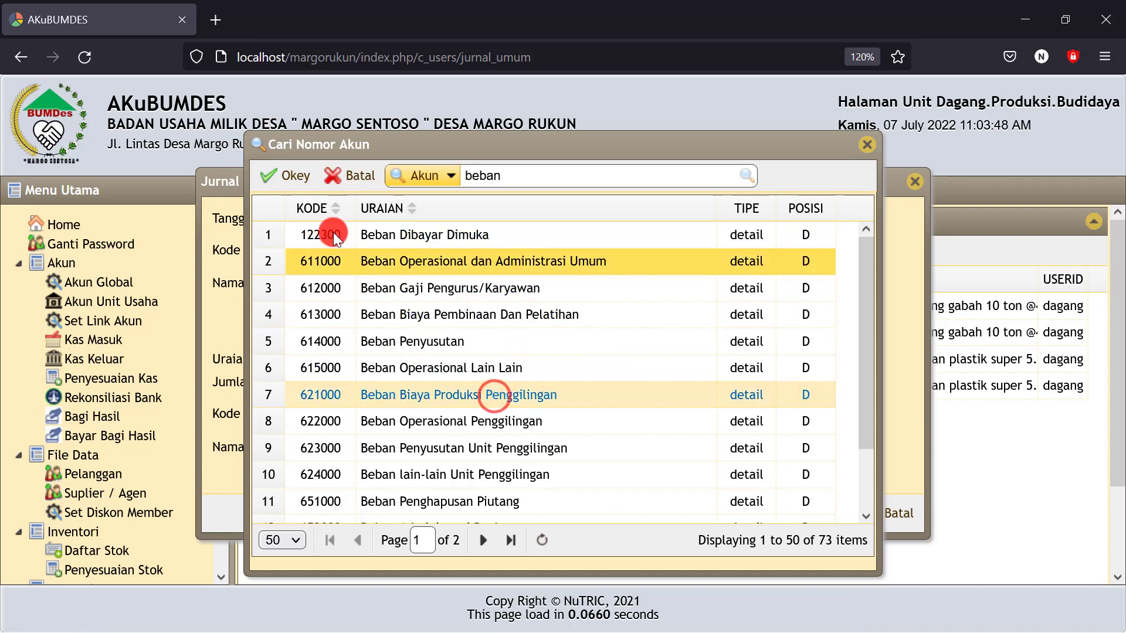
left_click(271, 176)
Enter the plastic-sack usage description and correct the amount to Rp 300.000
left_click(384, 321)
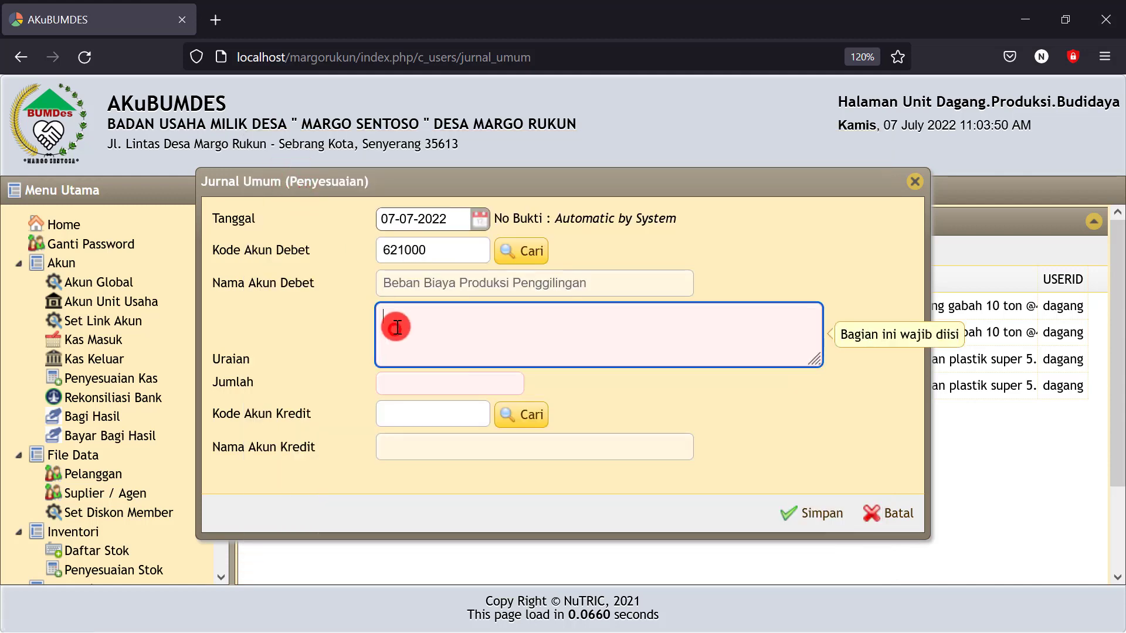
type("pem")
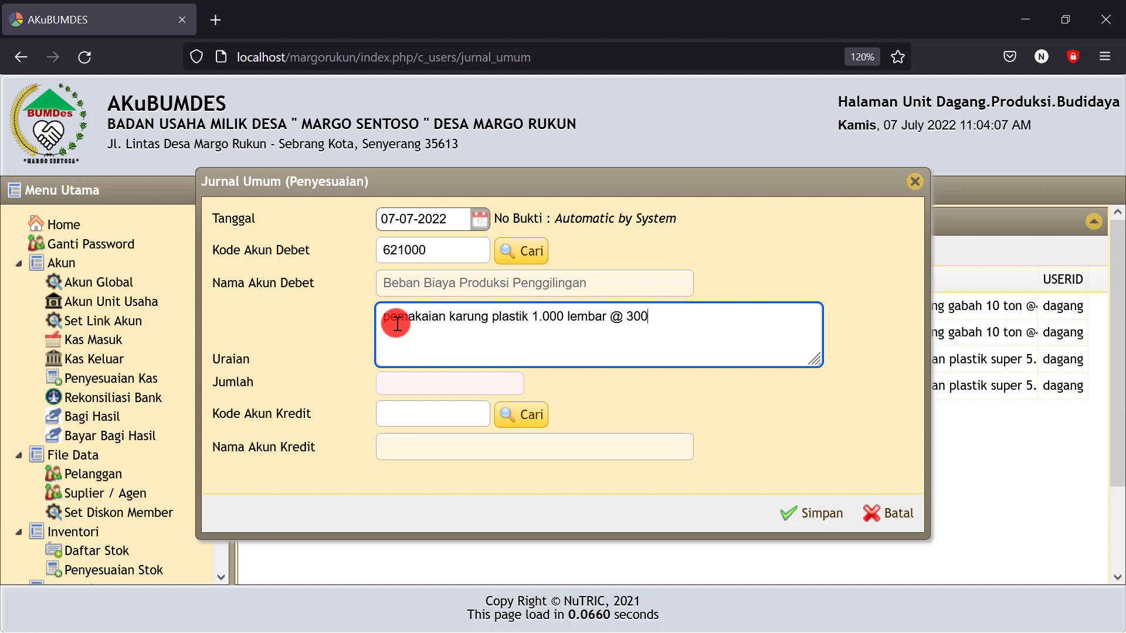
left_click(422, 386)
type("3")
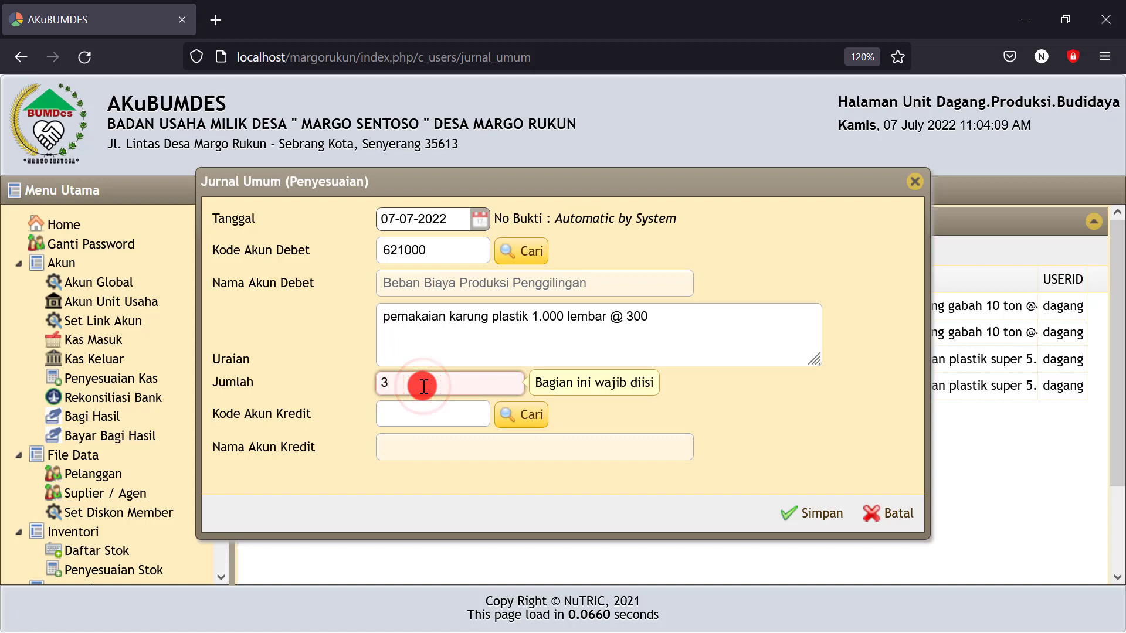
type(".000.000000")
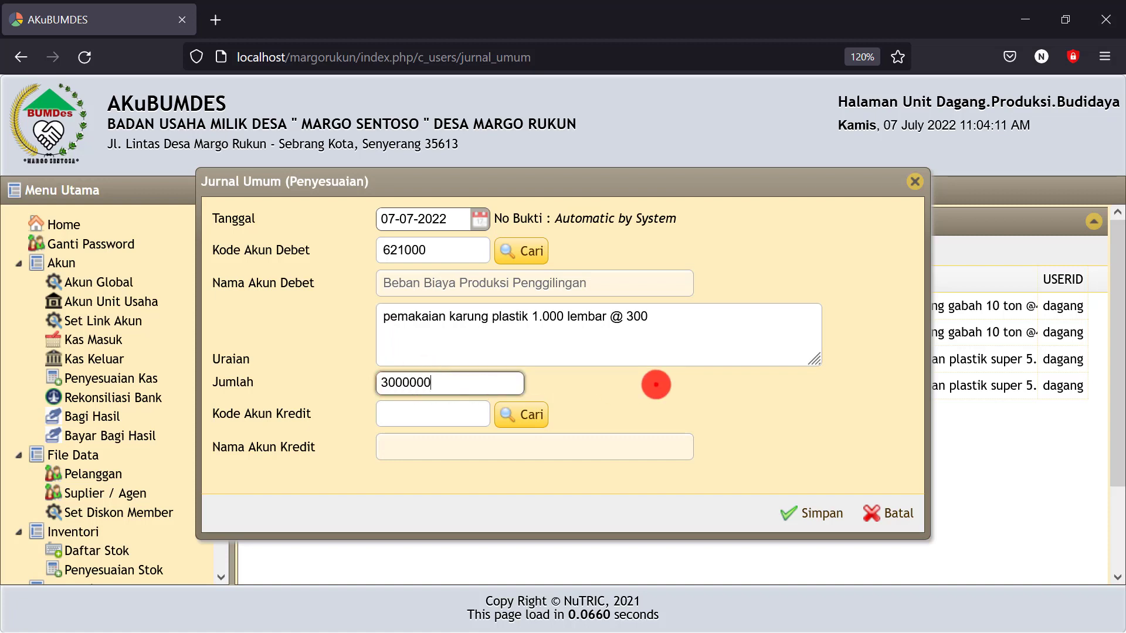
left_click(656, 385)
left_click(493, 378)
key("BackSpace")
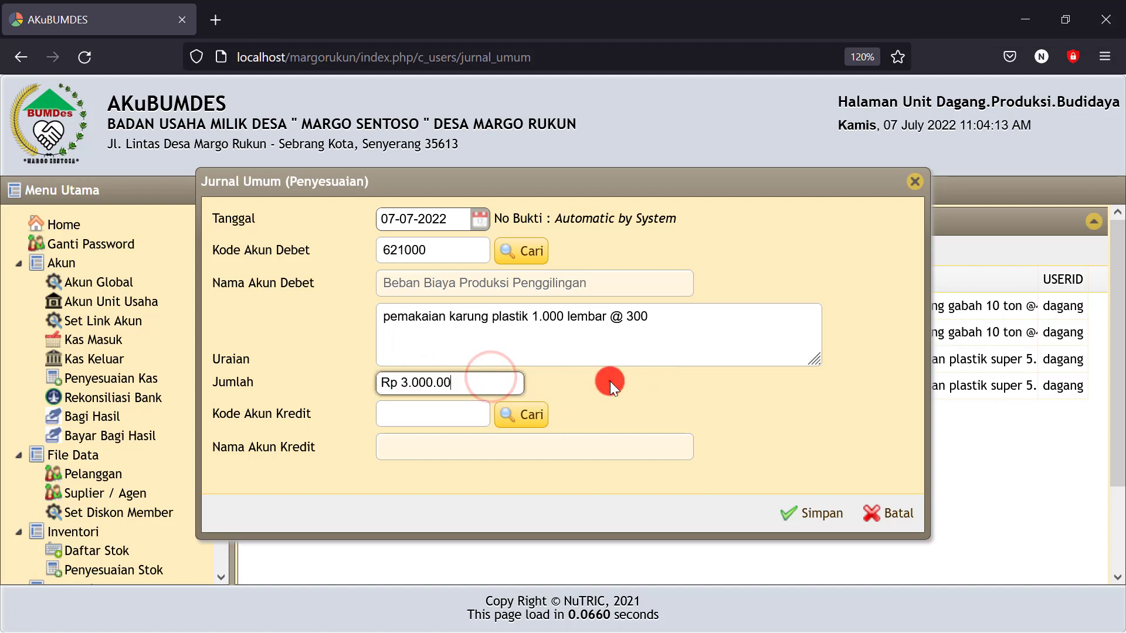
left_click(610, 381)
Set the credit account to 122402 Karung Plastik
left_click(528, 417)
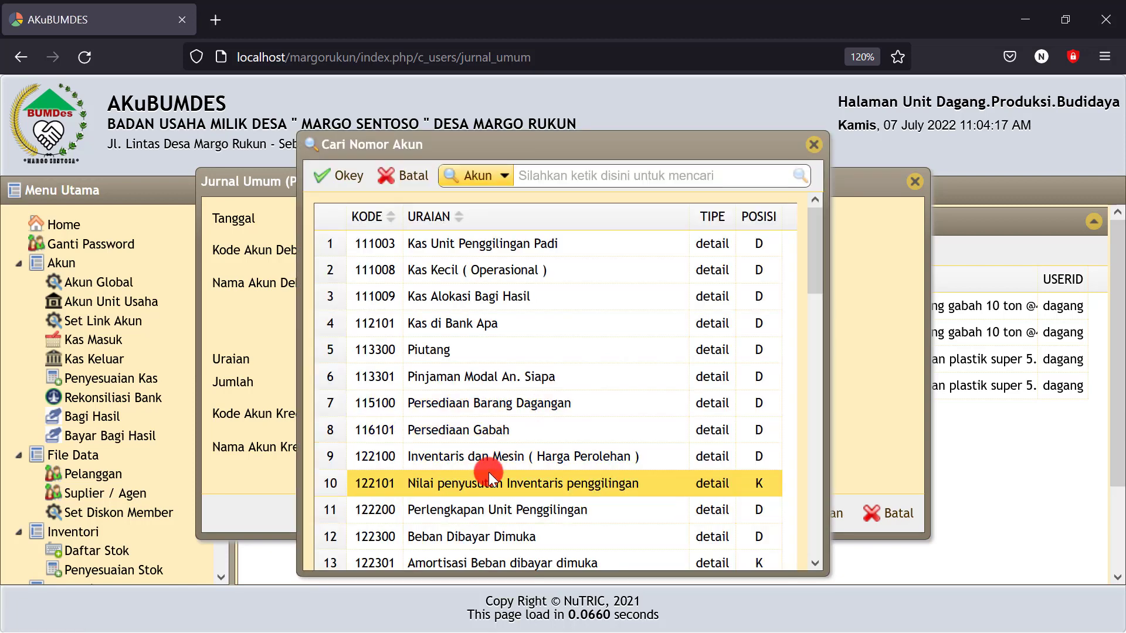
scroll(487, 472, "down", 3)
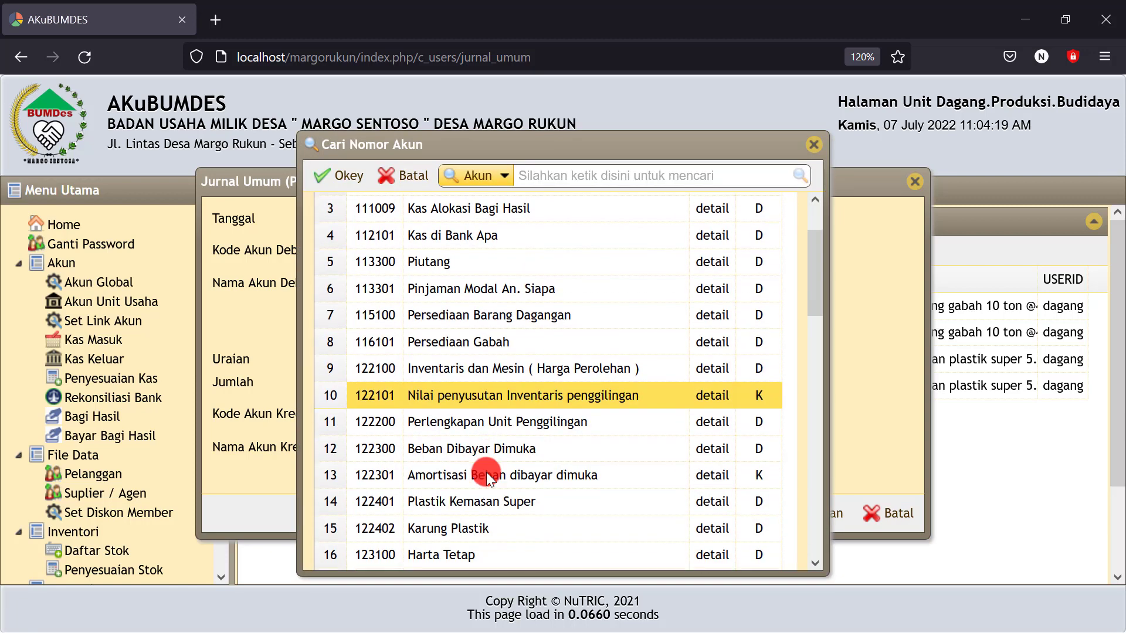
left_click(459, 527)
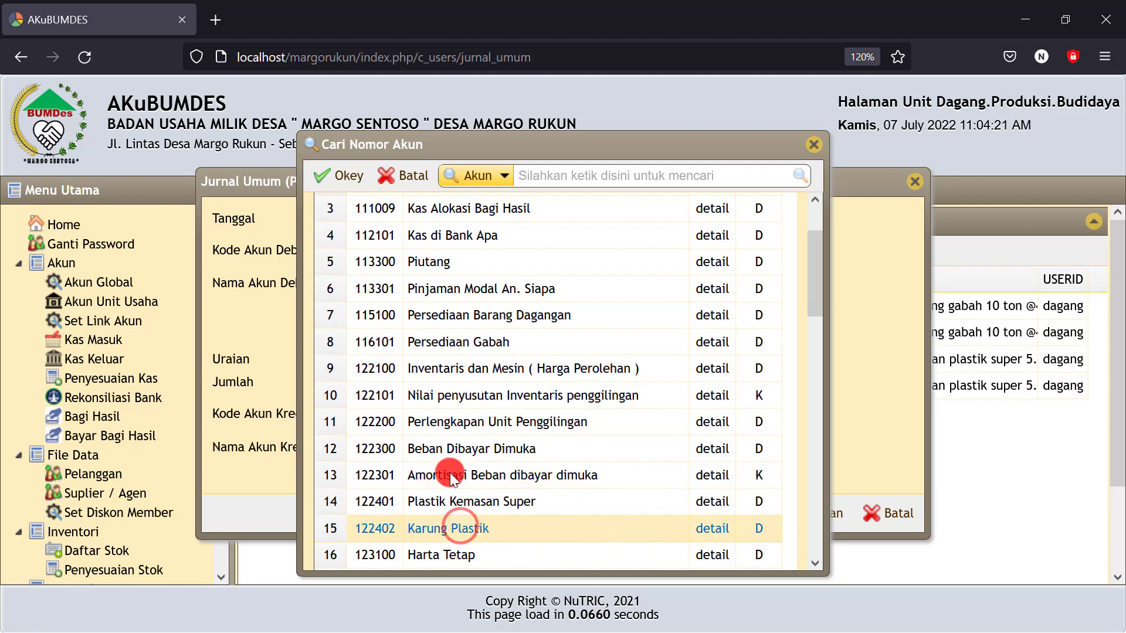
left_click(456, 529)
left_click(460, 502)
left_click(456, 528)
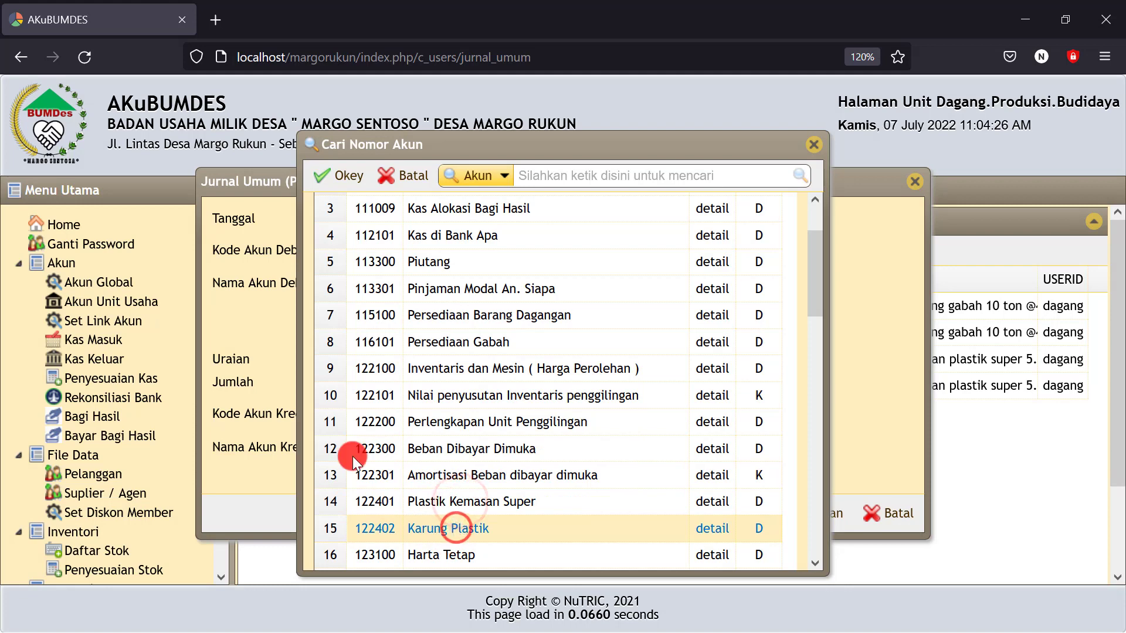
left_click(342, 176)
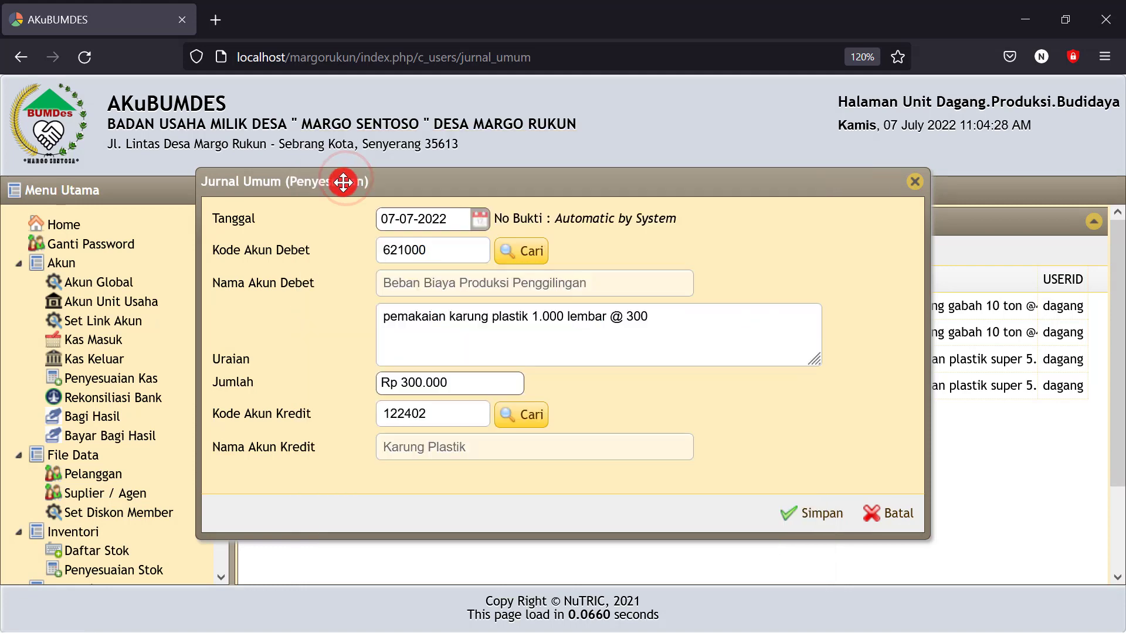
Save the adjusting journal entry and go to the Neraca balance sheet report
triple_click(466, 382)
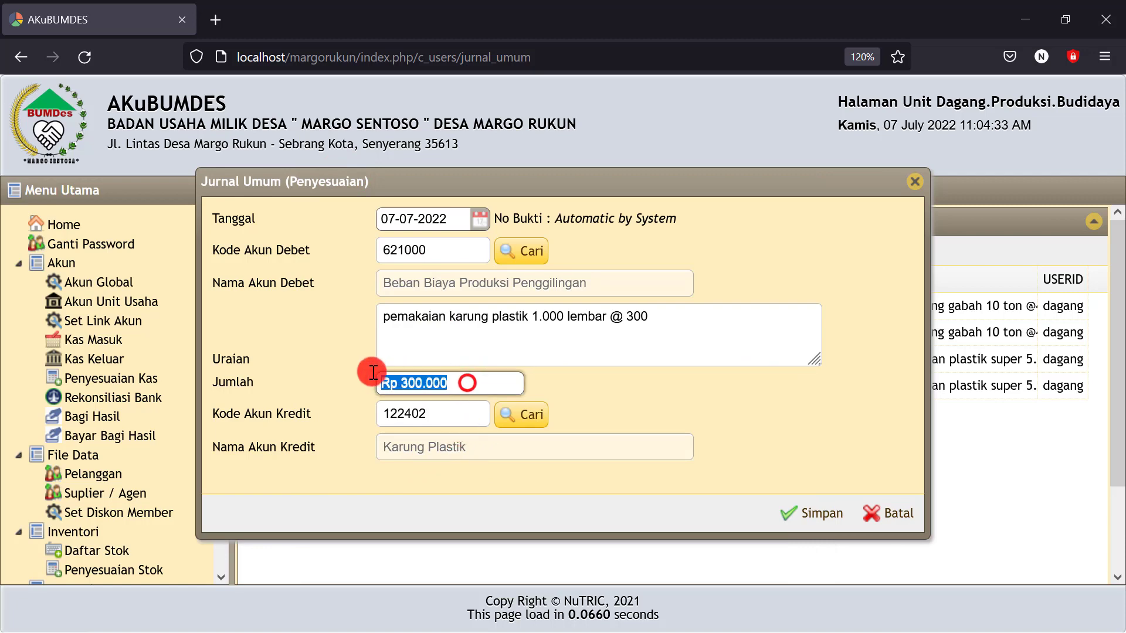
left_click(818, 515)
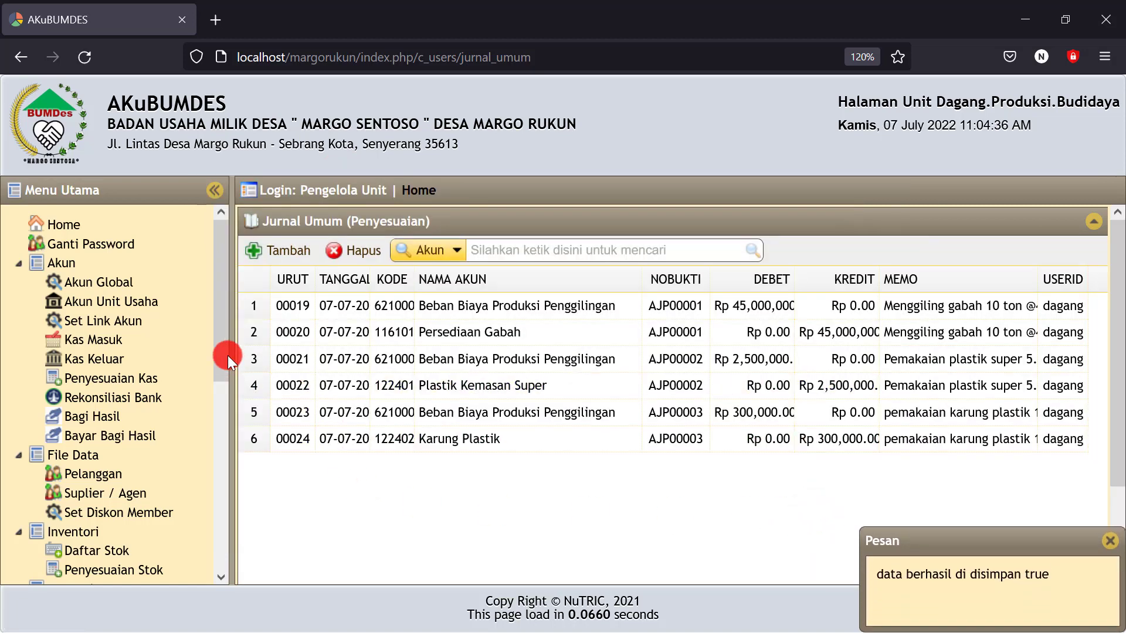
left_click_drag(222, 352, 203, 543)
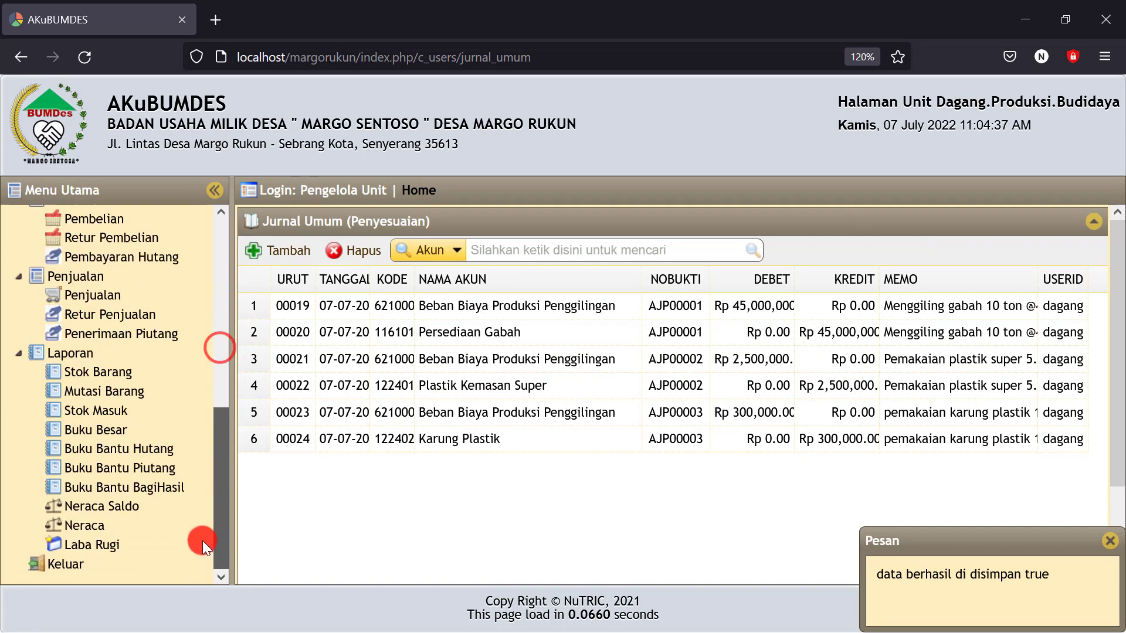
left_click(78, 525)
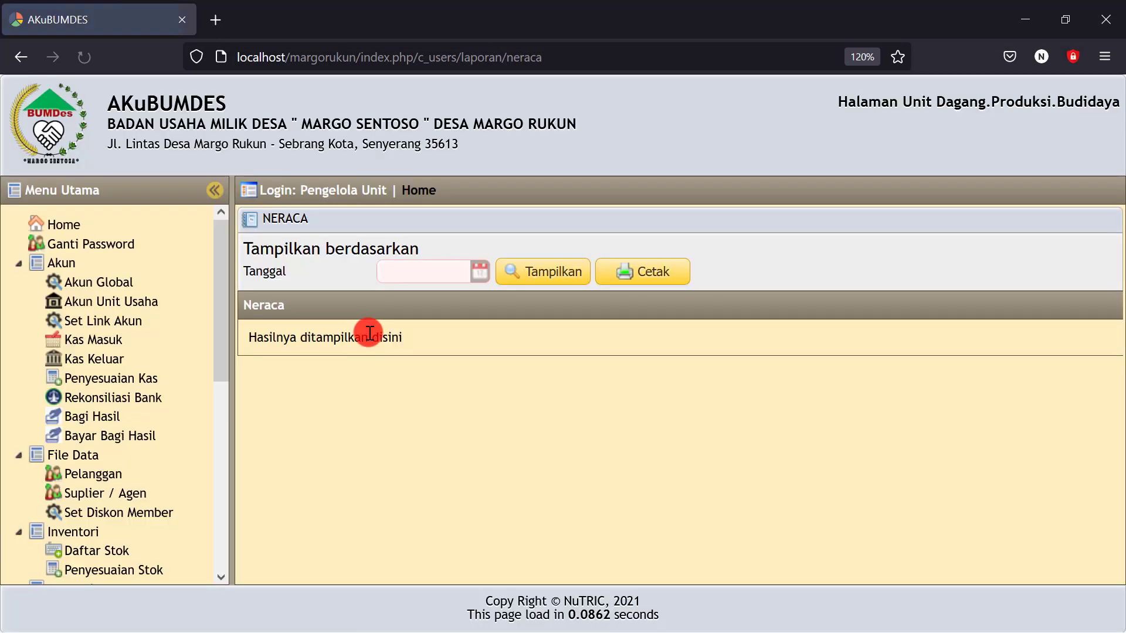
Generate the Neraca balance sheet for 07-07-2022
left_click(479, 271)
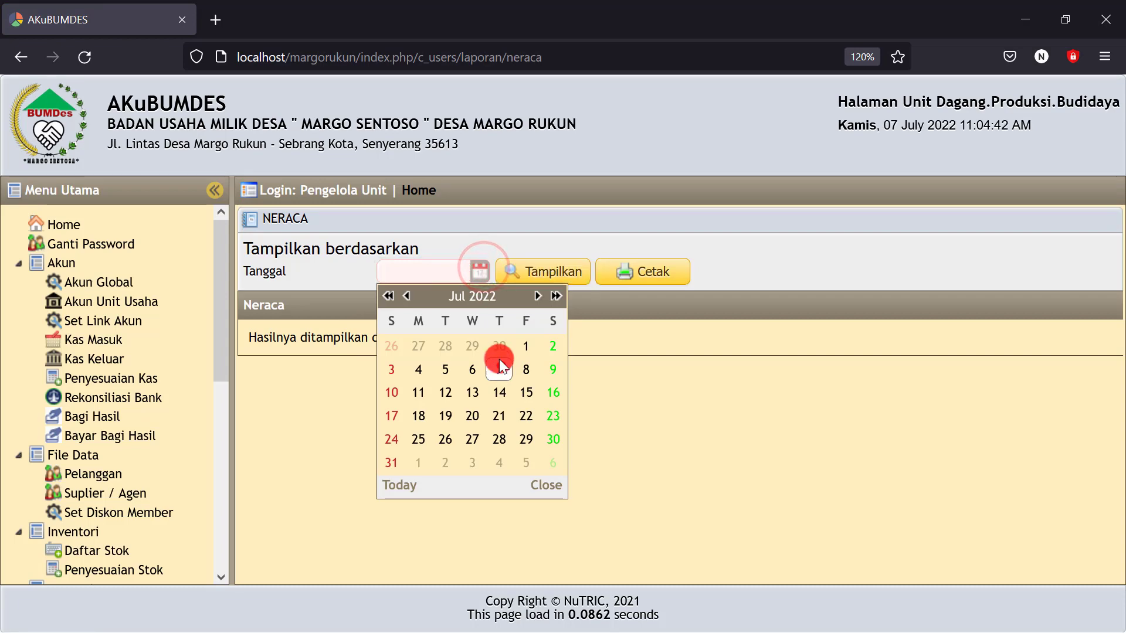
left_click(500, 359)
left_click(533, 273)
scroll(743, 519, "down", 2)
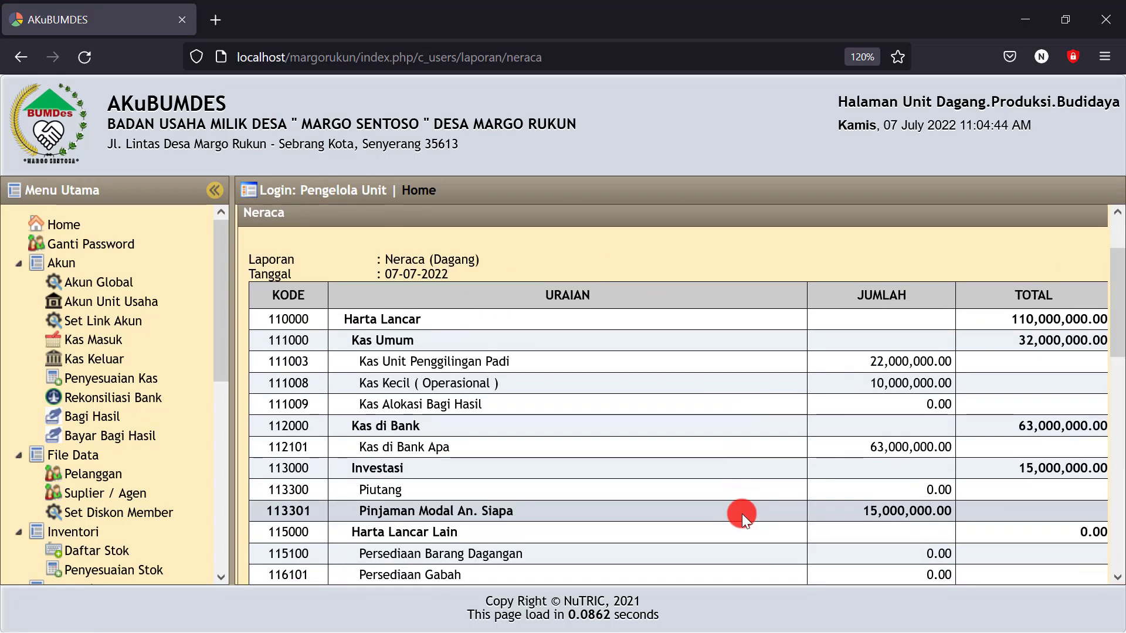
scroll(741, 511, "down", 2)
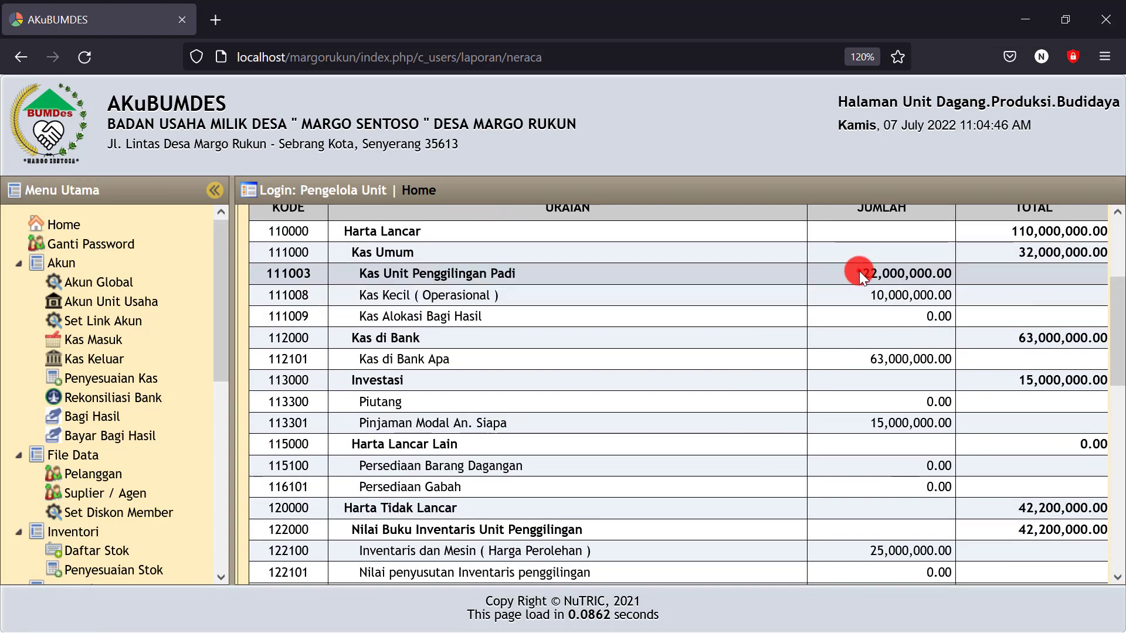
Check the Kas, Persediaan Gabah, Plastik Kemasan Super and Karung Plastik amounts
left_click_drag(860, 271, 902, 271)
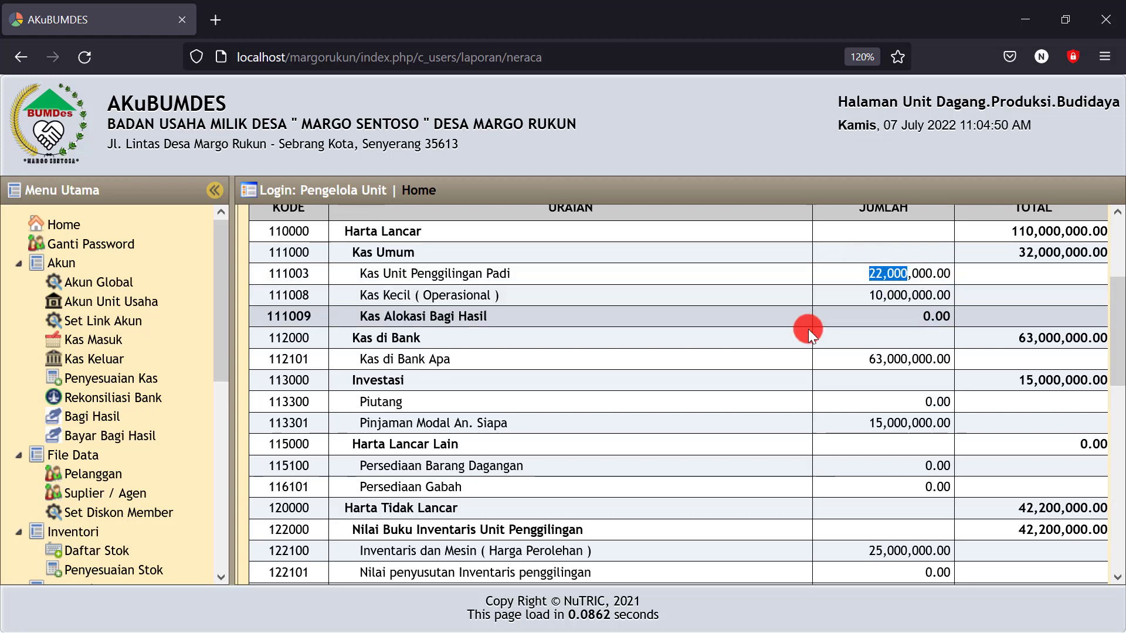
scroll(786, 361, "down", 3)
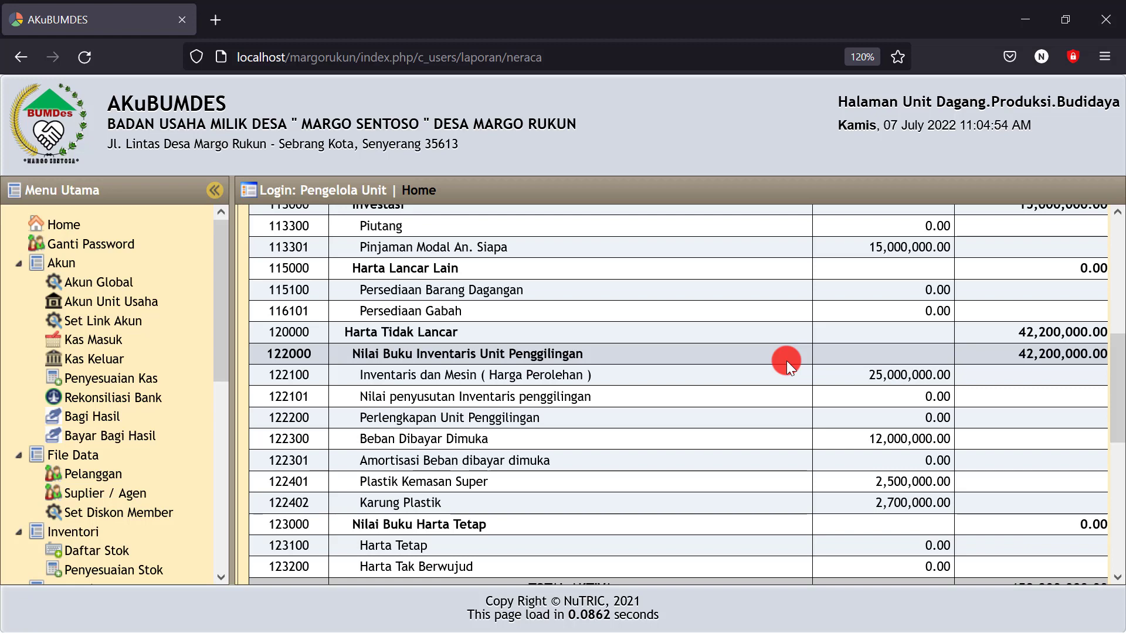
left_click(911, 317)
left_click(868, 312)
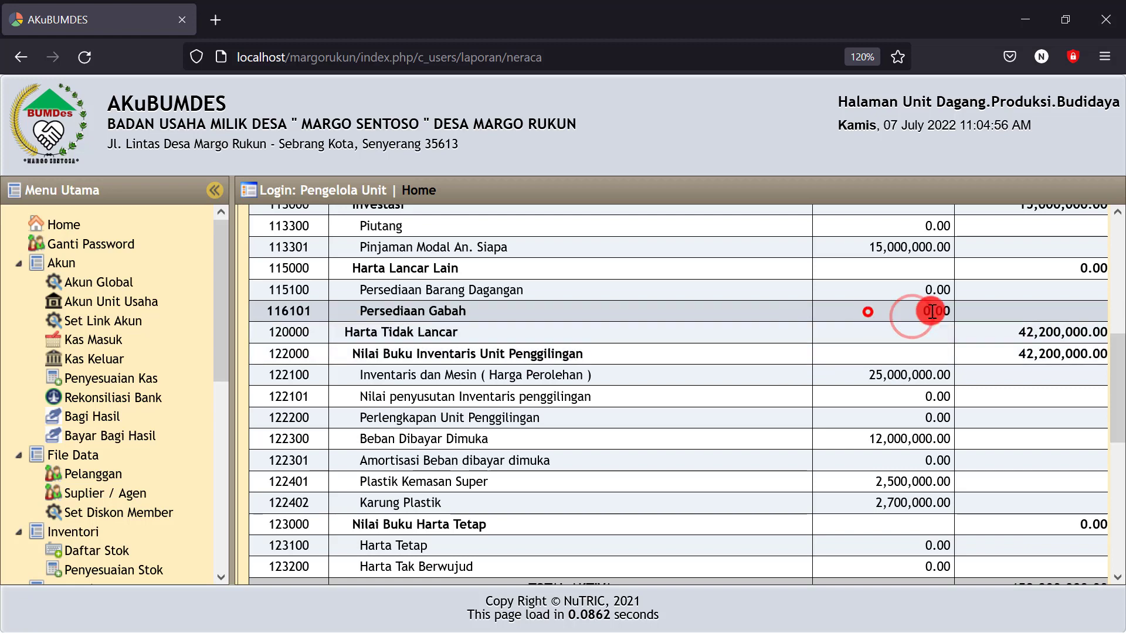
left_click_drag(932, 310, 335, 307)
left_click_drag(360, 309, 476, 311)
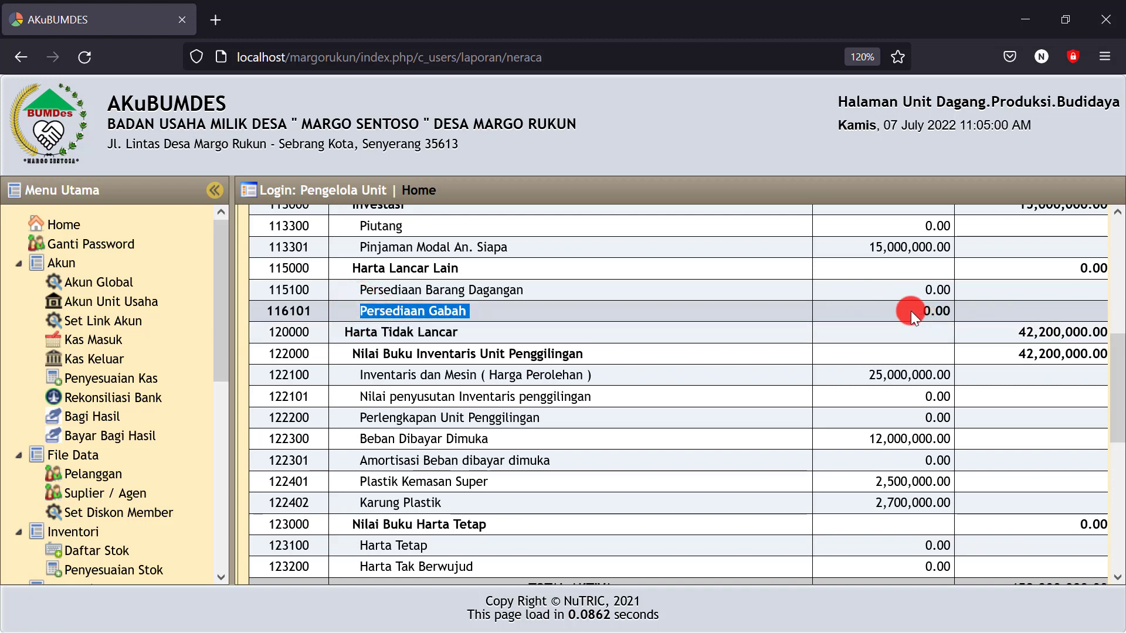
scroll(743, 351, "down", 2)
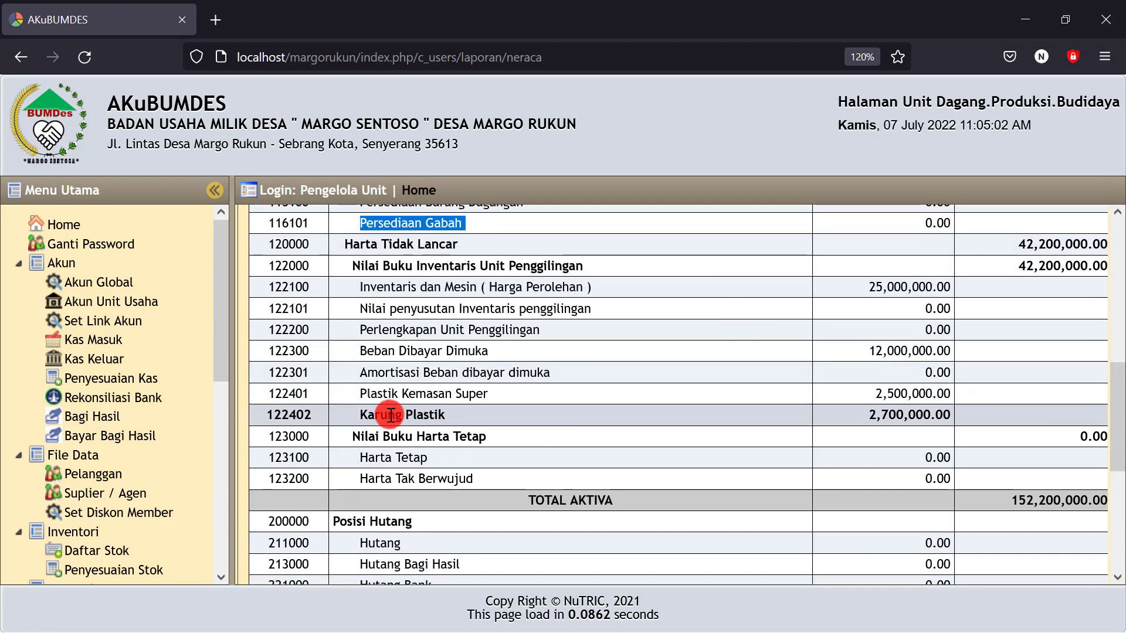
left_click_drag(358, 393, 507, 398)
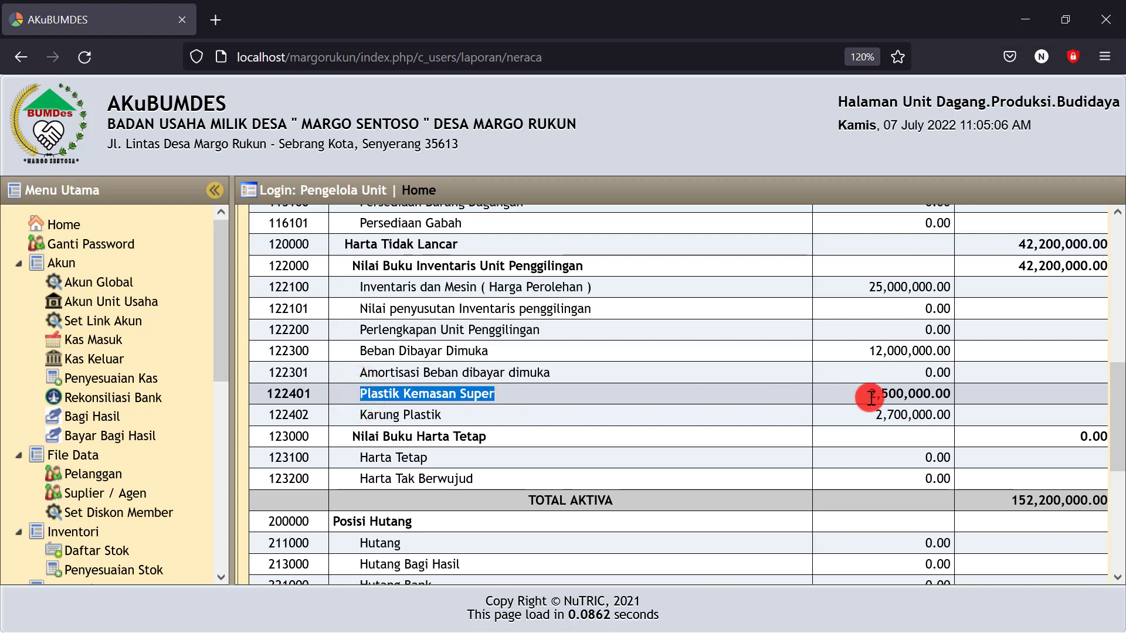
left_click_drag(866, 398, 924, 395)
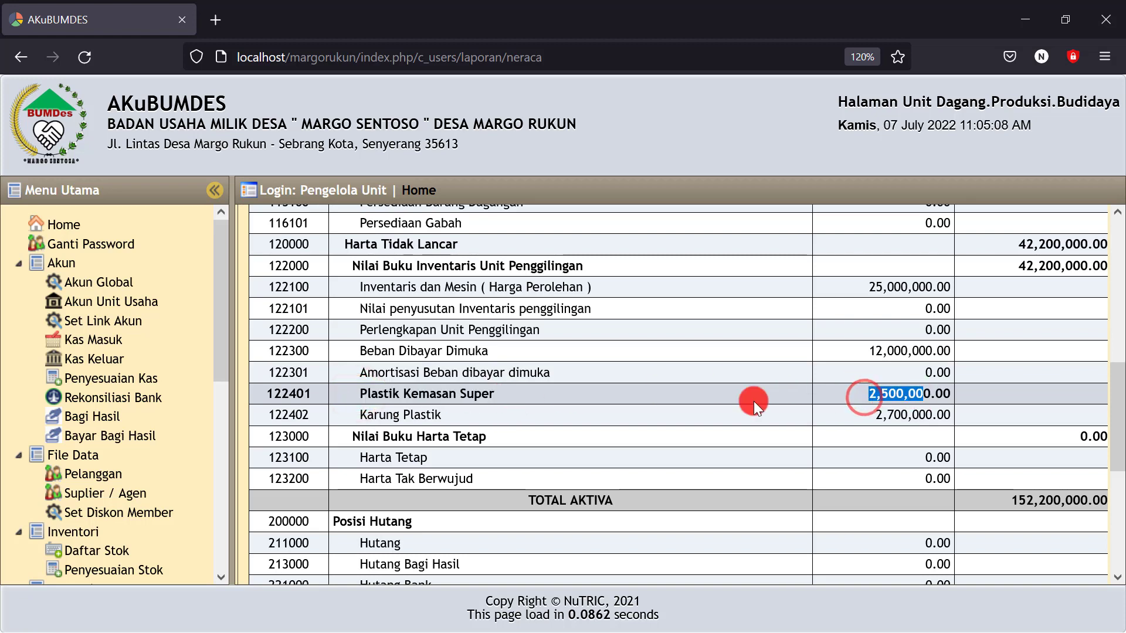
left_click_drag(357, 416, 934, 414)
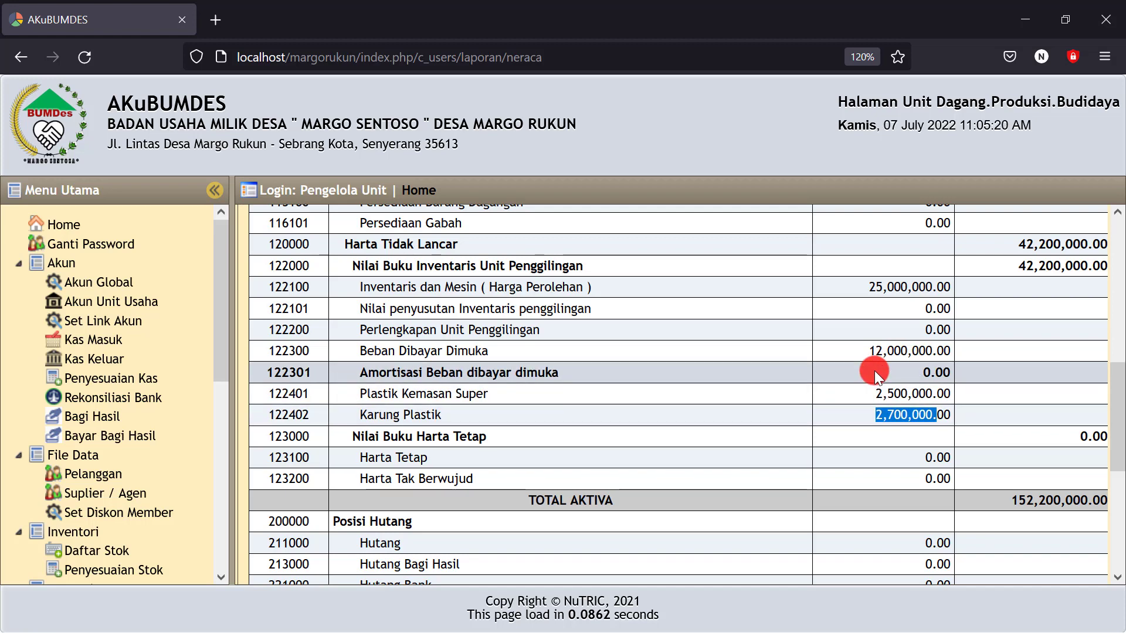
Check the Laba Berjalan of -47,800,000.00, then bring the Excel workbook forward
scroll(874, 371, "down", 5)
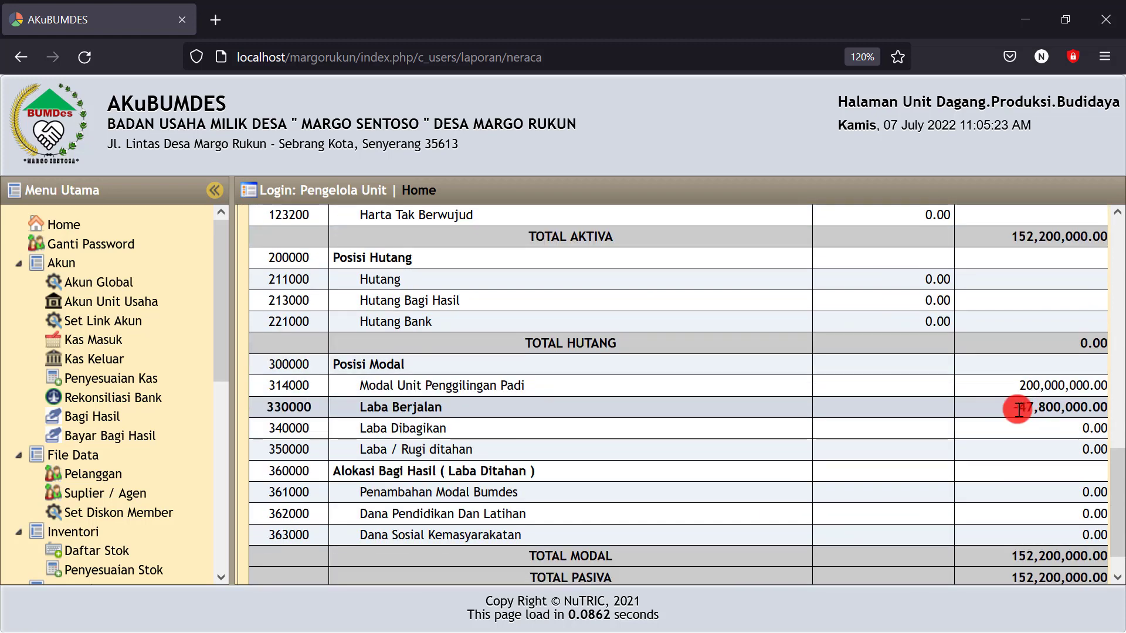
left_click_drag(1020, 409, 1082, 408)
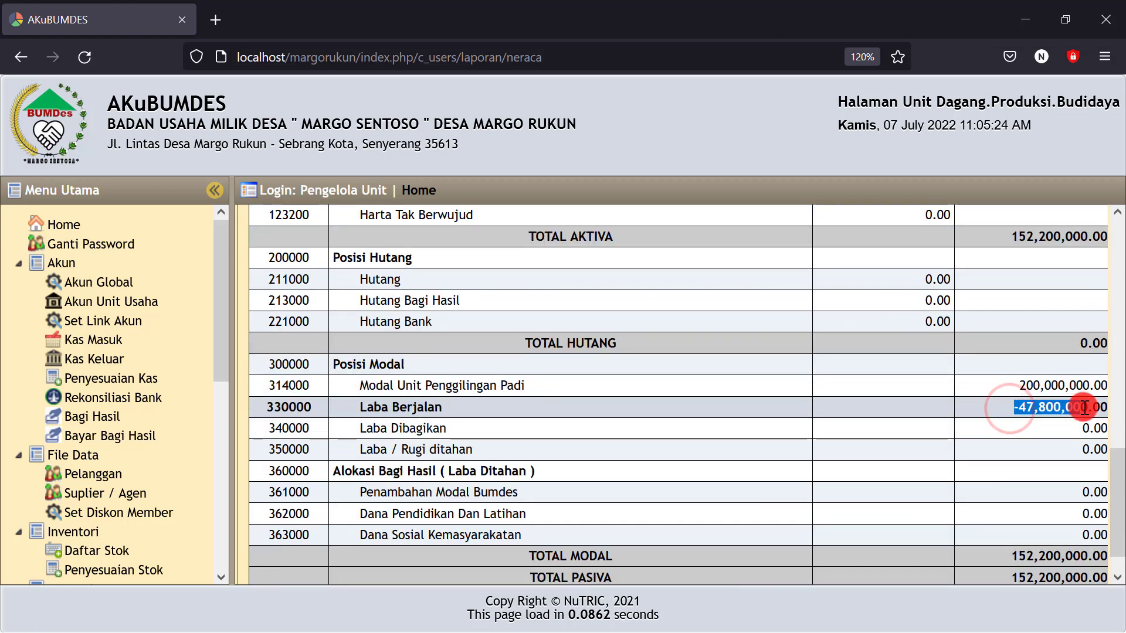
left_click(1025, 421)
left_click_drag(1011, 406, 1082, 407)
left_click(1005, 409)
left_click(1016, 416)
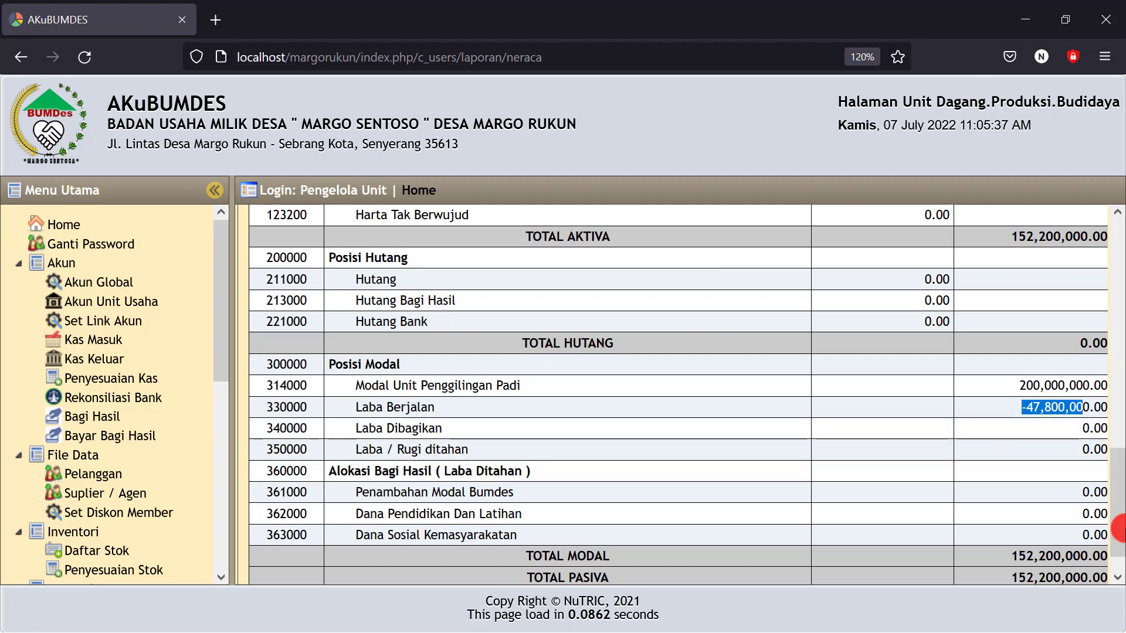
left_click(1028, 18)
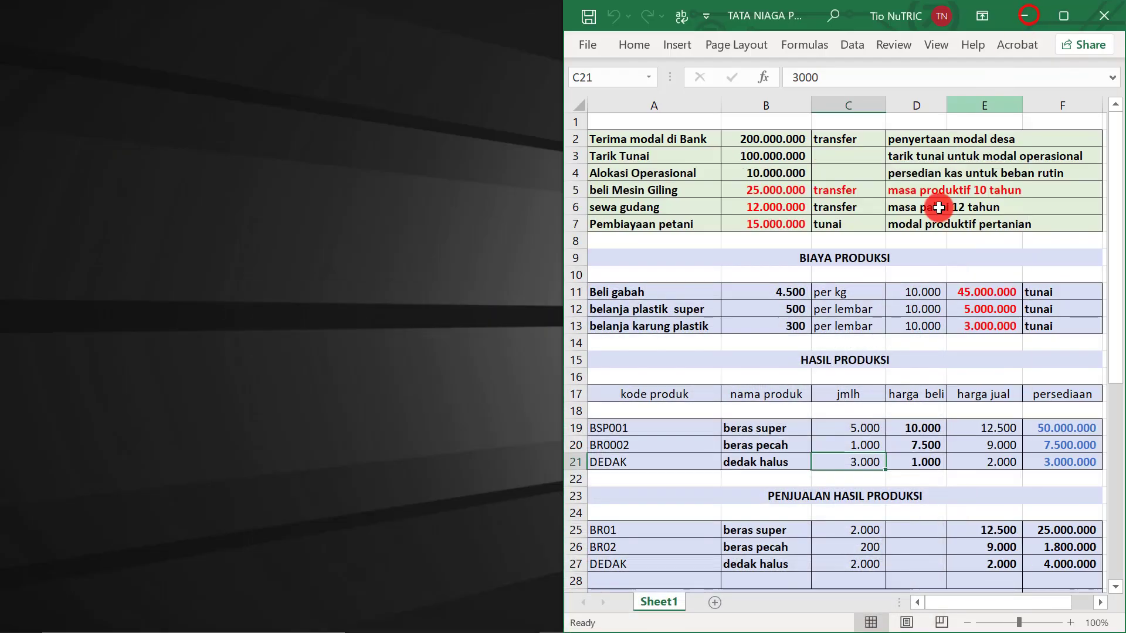
Review the beras super, beras pecah and dedak halus rows in HASIL PRODUKSI
left_click(763, 429)
left_click(763, 446)
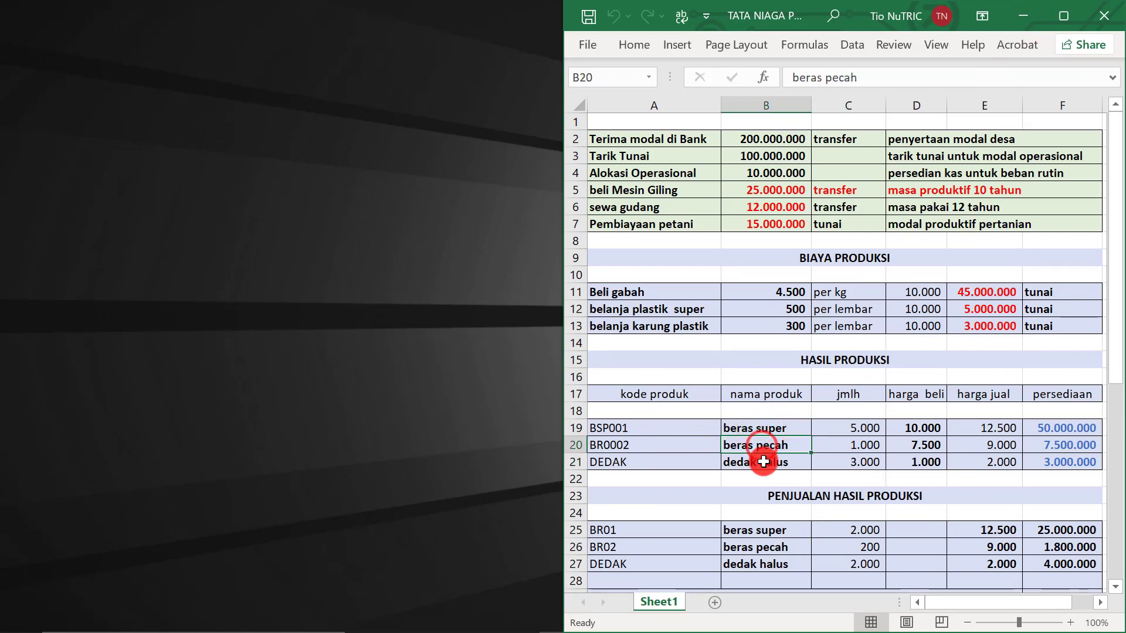
left_click(763, 462)
left_click(918, 430)
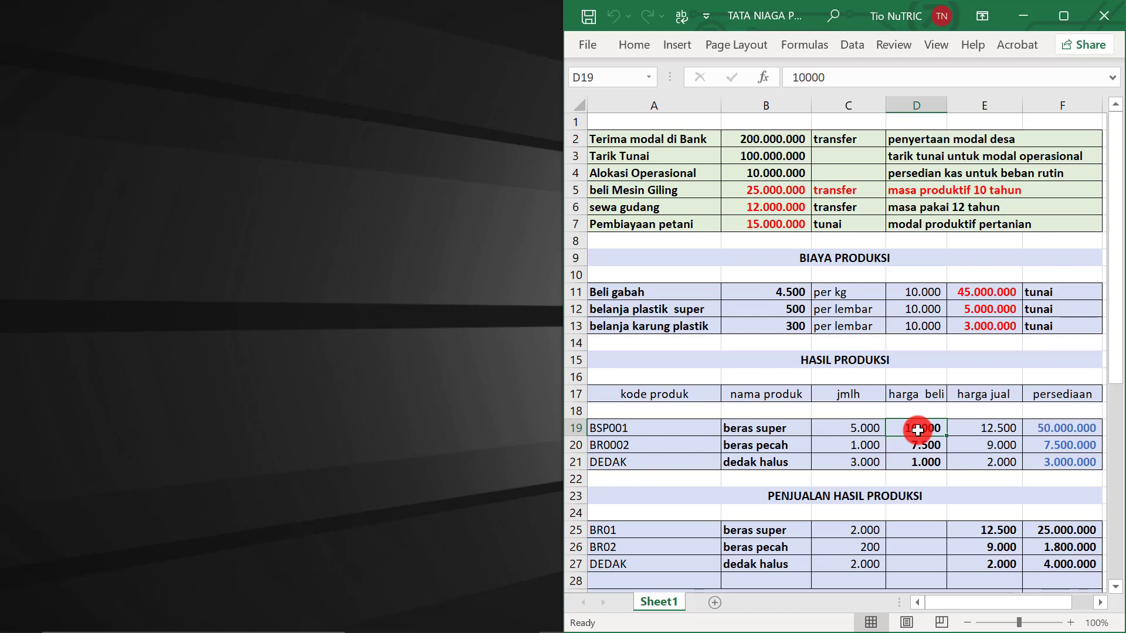
left_click(772, 432)
left_click(755, 448)
left_click(750, 430)
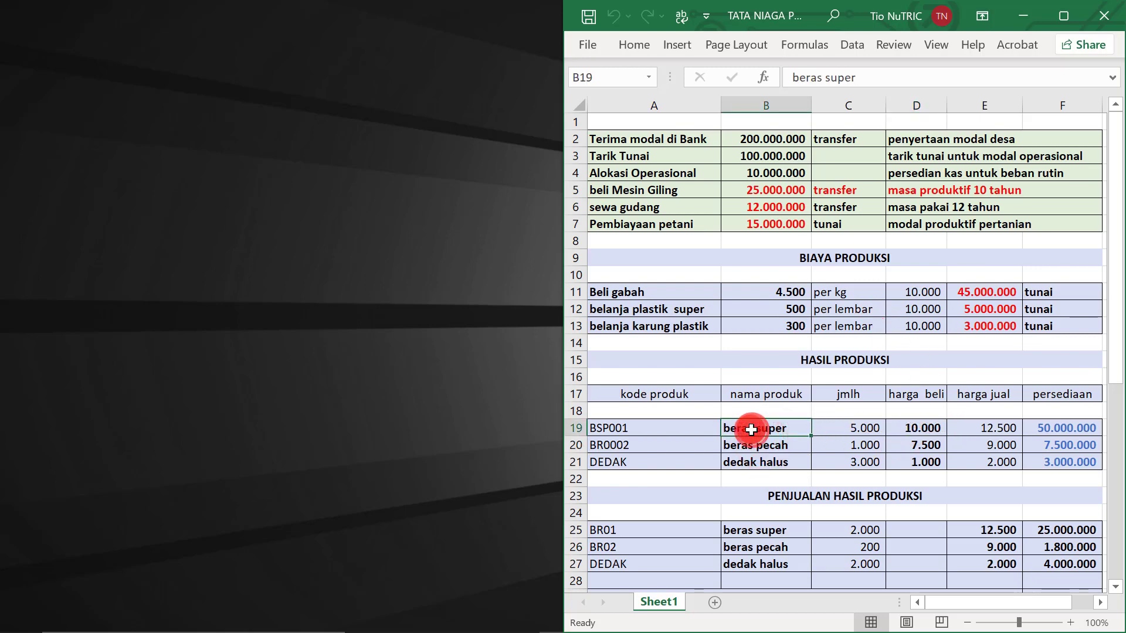
left_click(750, 446)
left_click(754, 464)
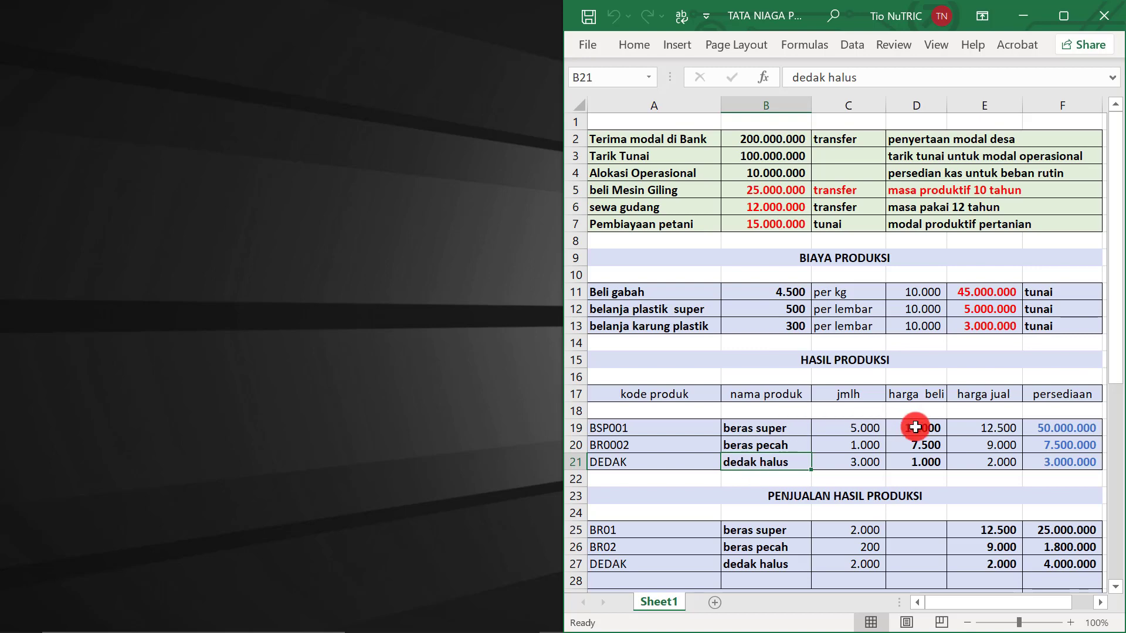
Sum the purchase and selling prices, check quantities, then return to the AKuBUMDES balance sheet
left_click_drag(919, 428, 920, 457)
left_click_drag(985, 423, 979, 458)
left_click(917, 449)
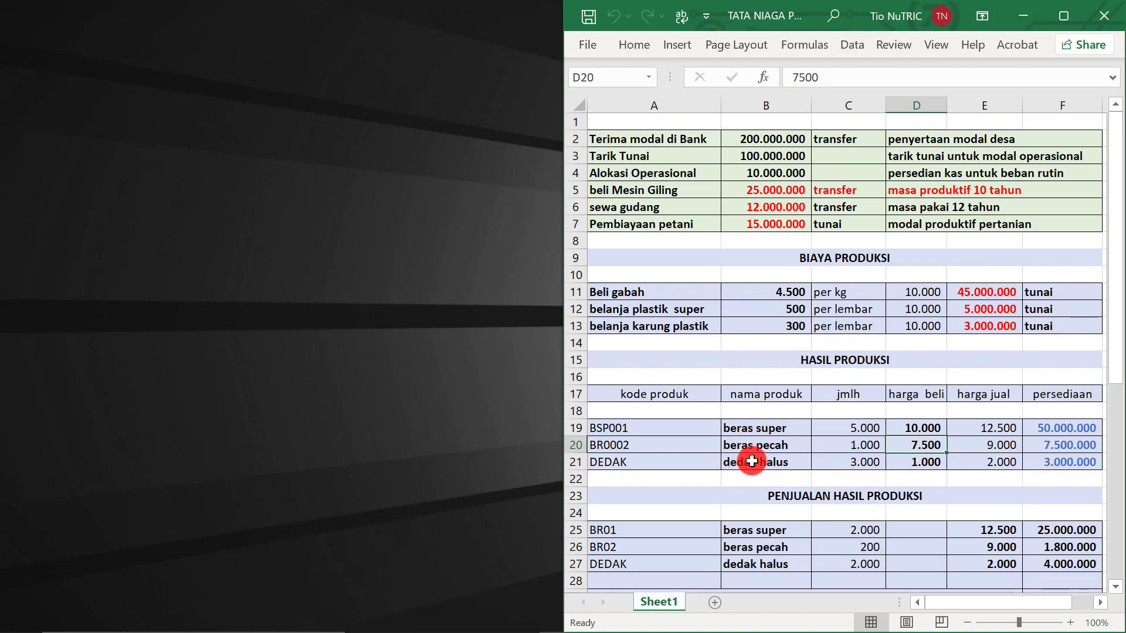
mouse_move(483, 627)
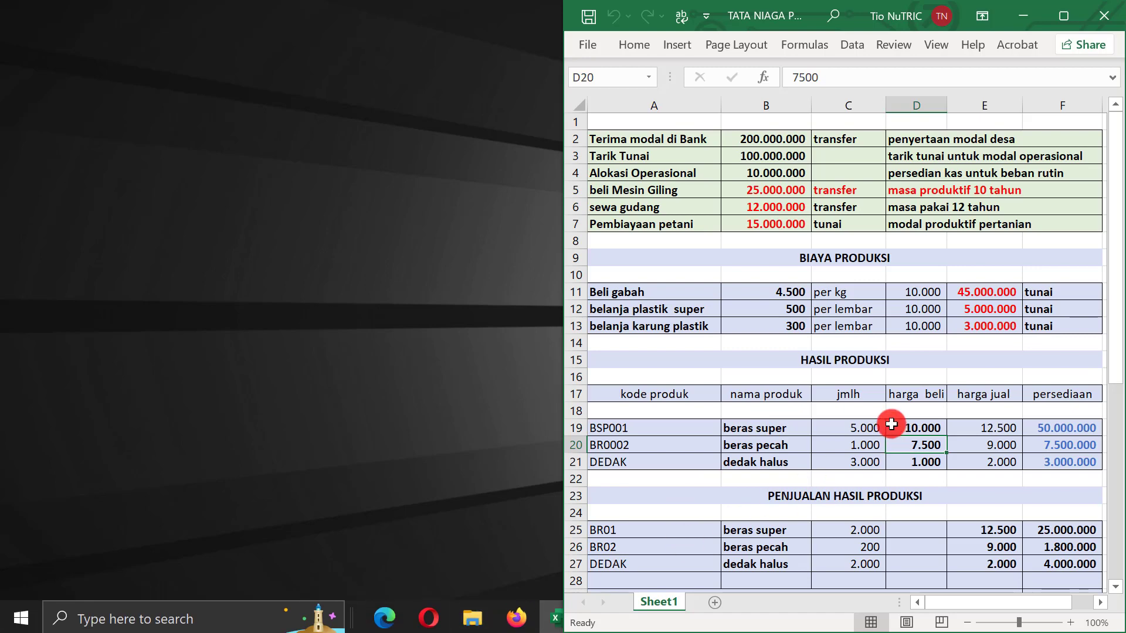
left_click(862, 431)
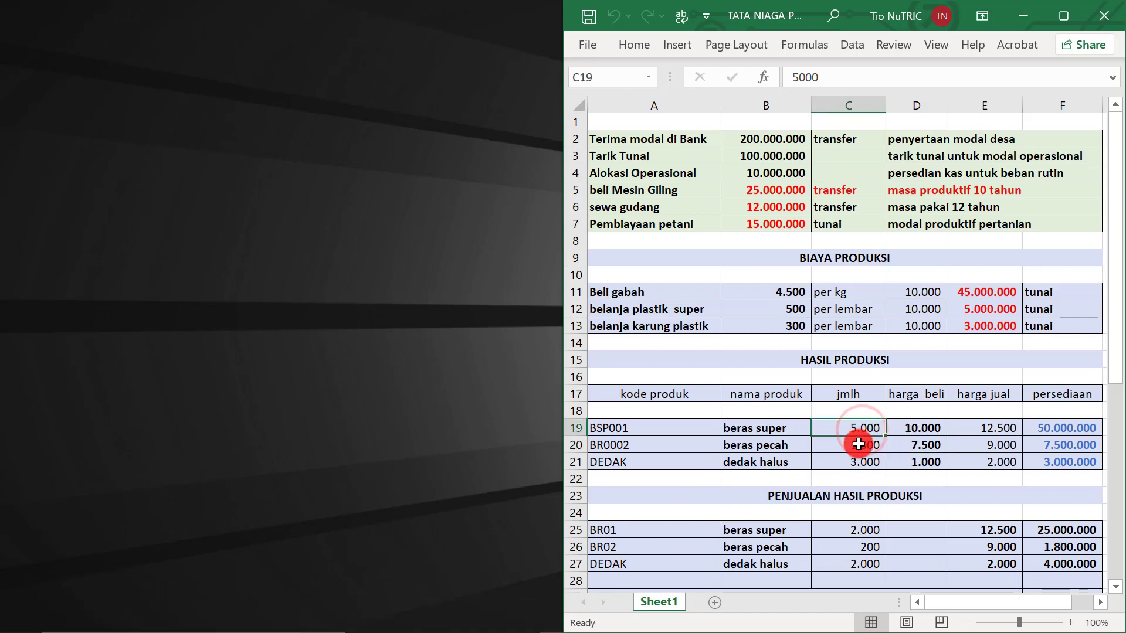
left_click(857, 447)
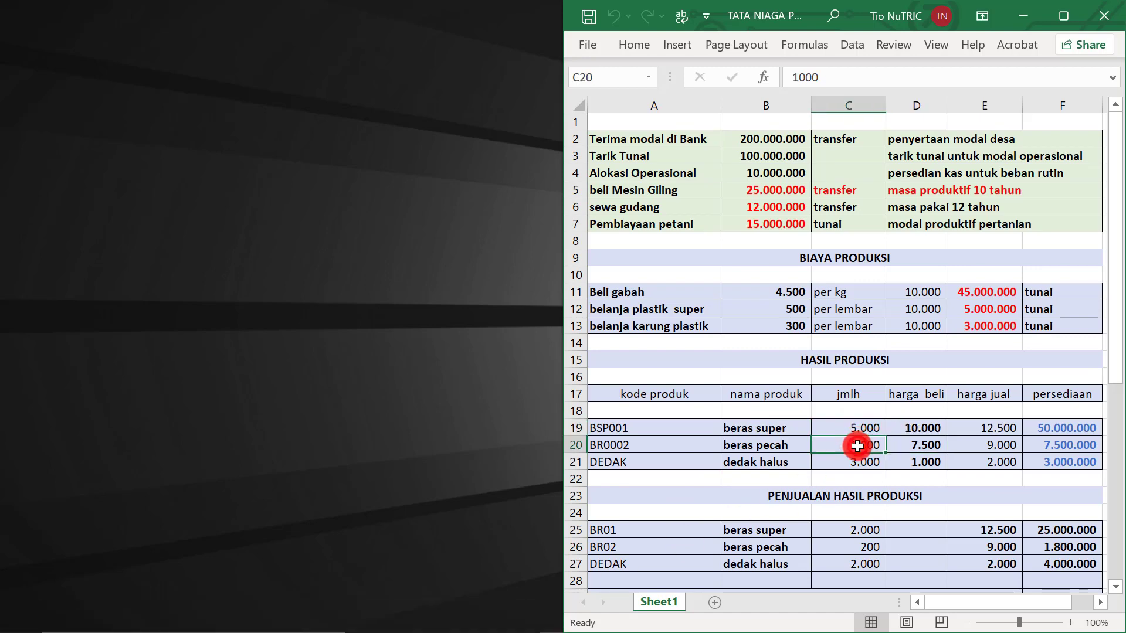
left_click(926, 449)
left_click(990, 448)
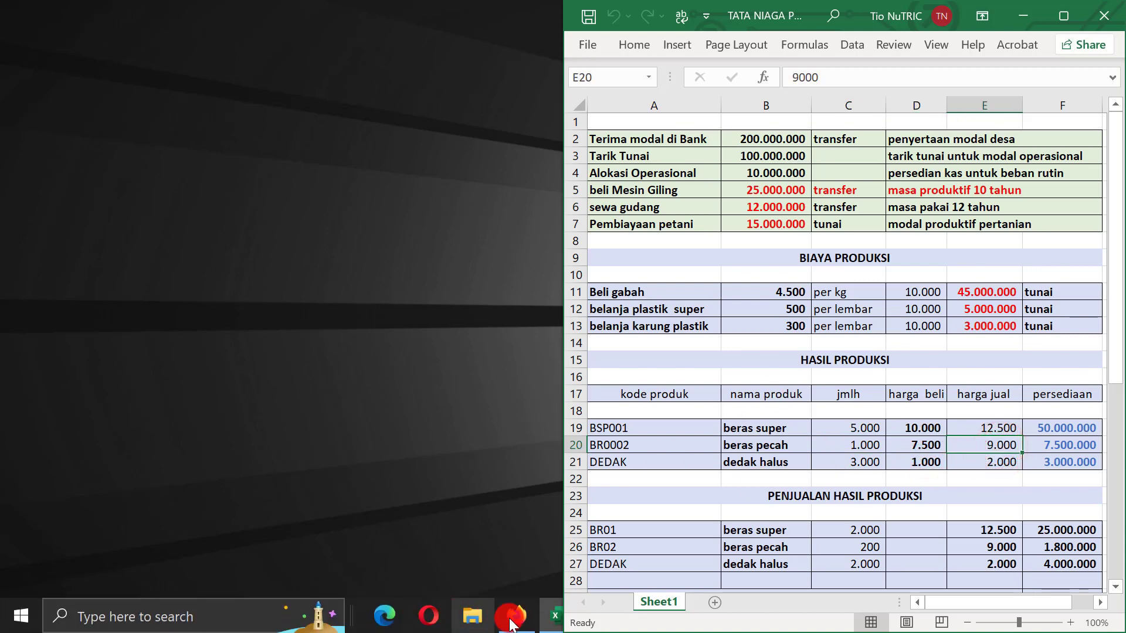
left_click(515, 619)
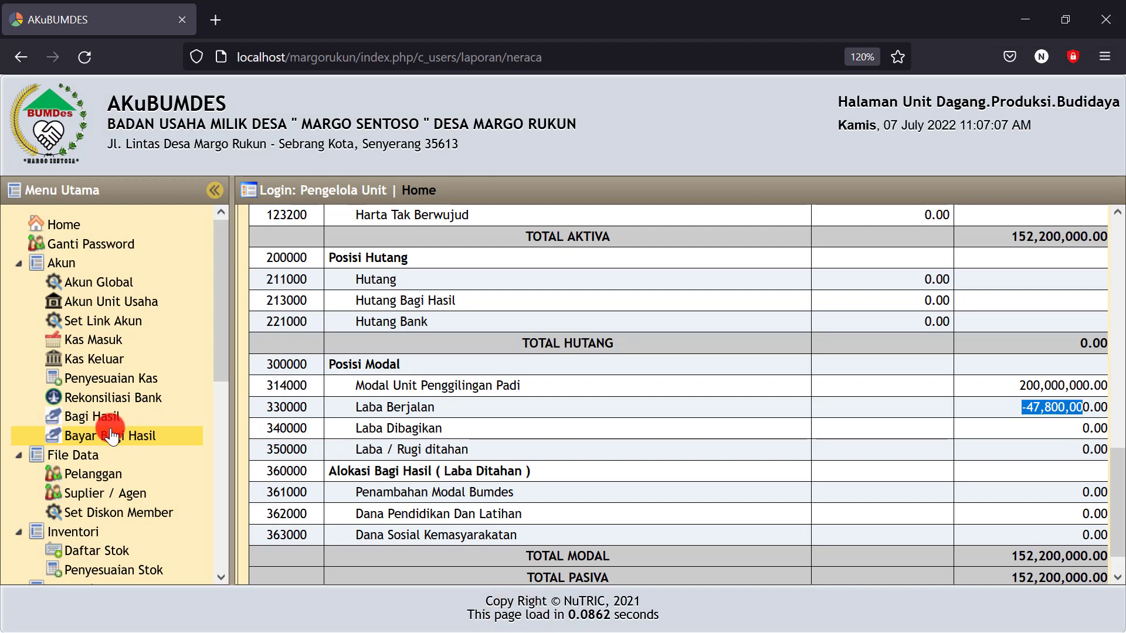
Open the Daftar Stok list and look at the Beras Super item
scroll(73, 432, "down", 3)
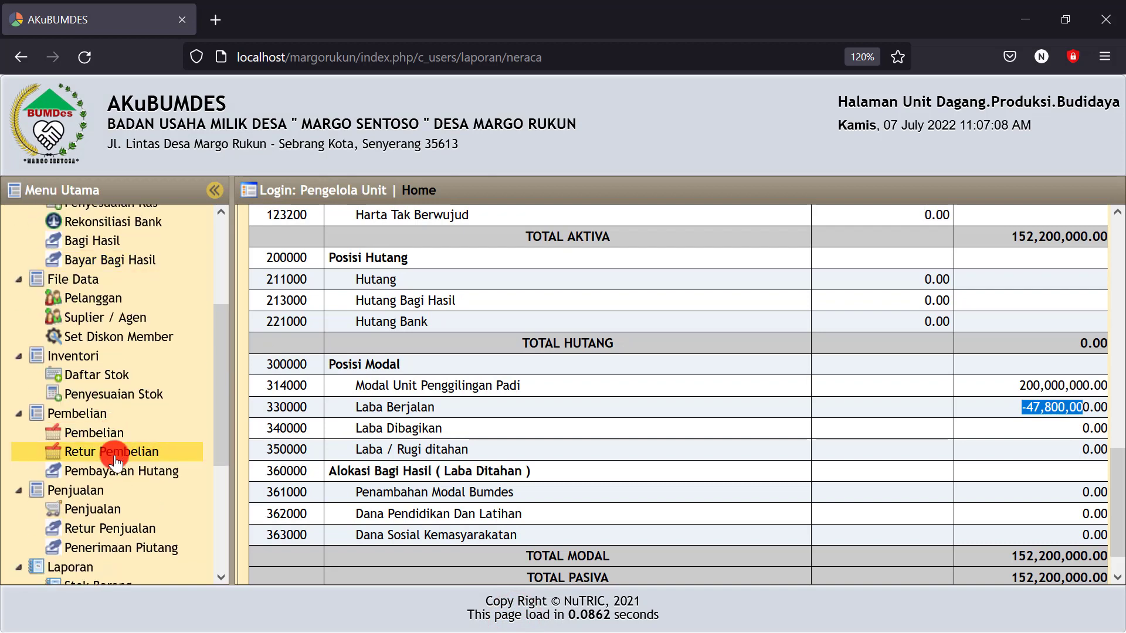
left_click(104, 380)
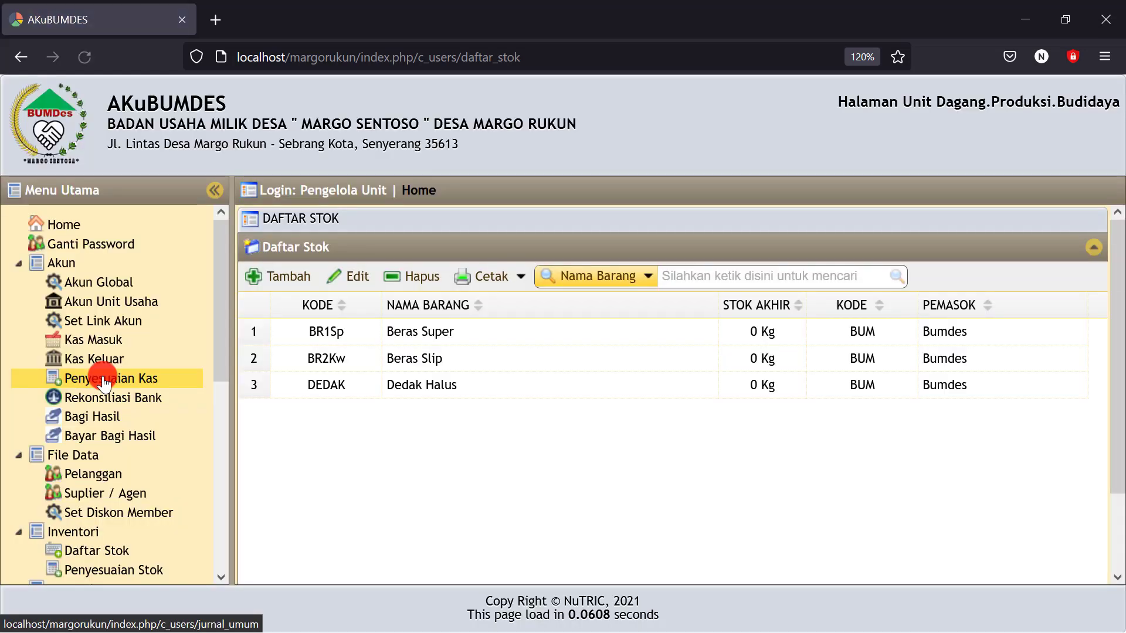
left_click_drag(396, 330, 446, 402)
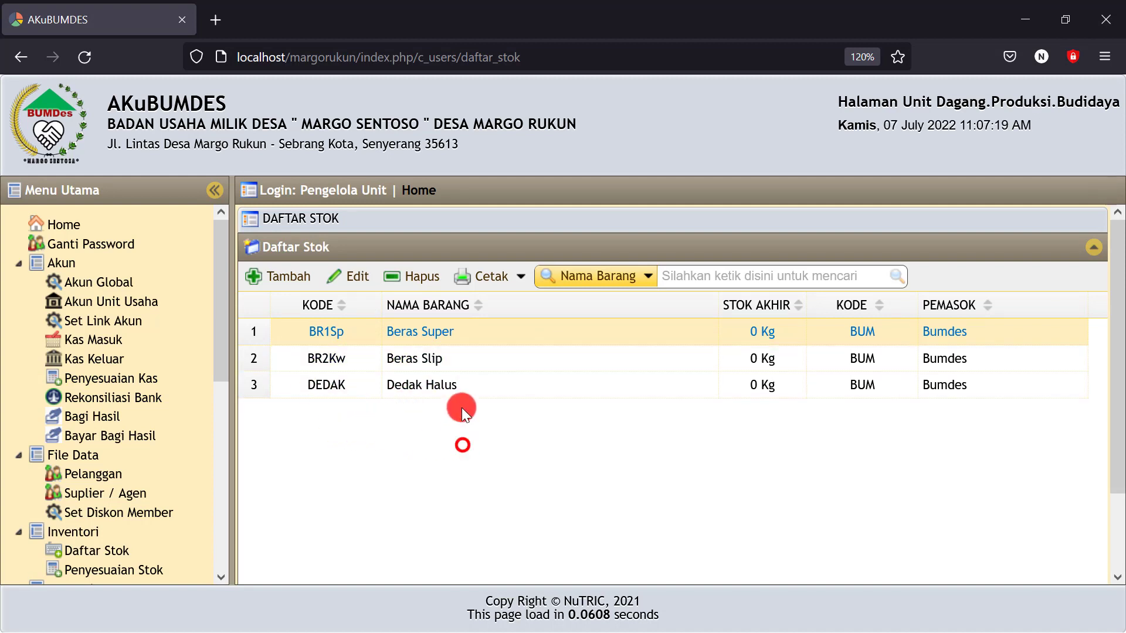
left_click(470, 434)
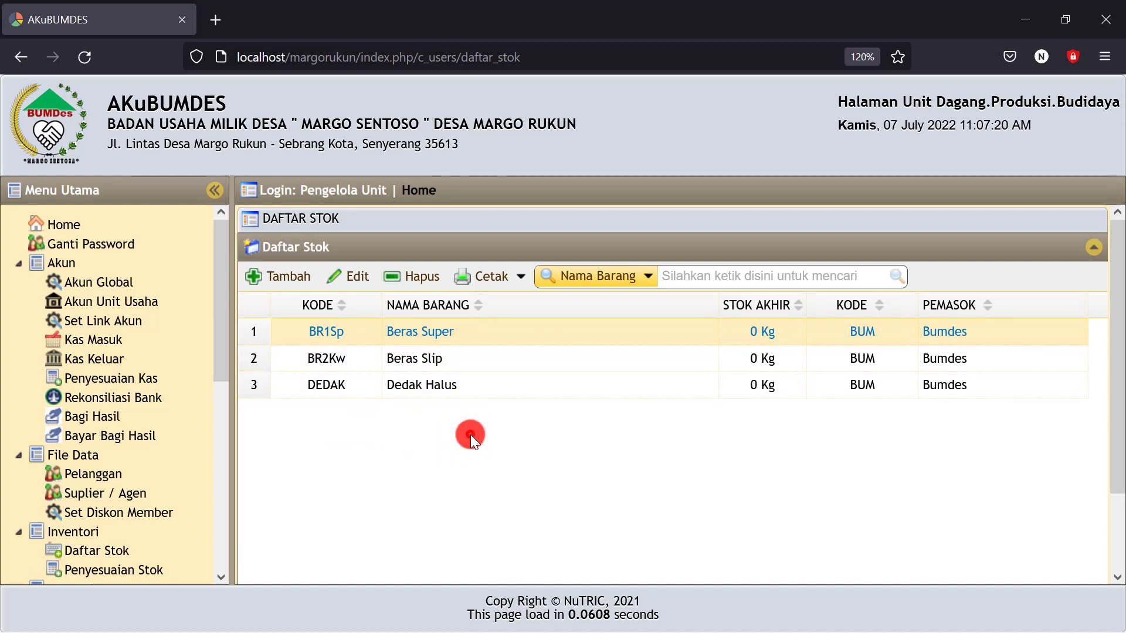
Start a new stock item with code TES001, name 'barang contoh' and unit pcs
left_click(278, 285)
left_click(457, 271)
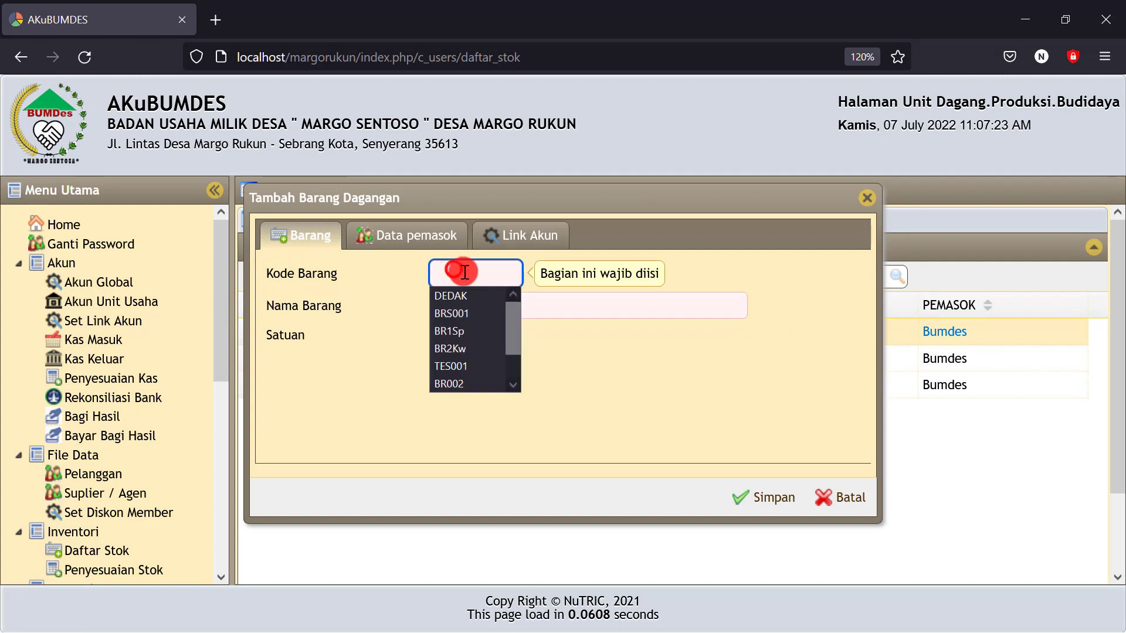
left_click(452, 366)
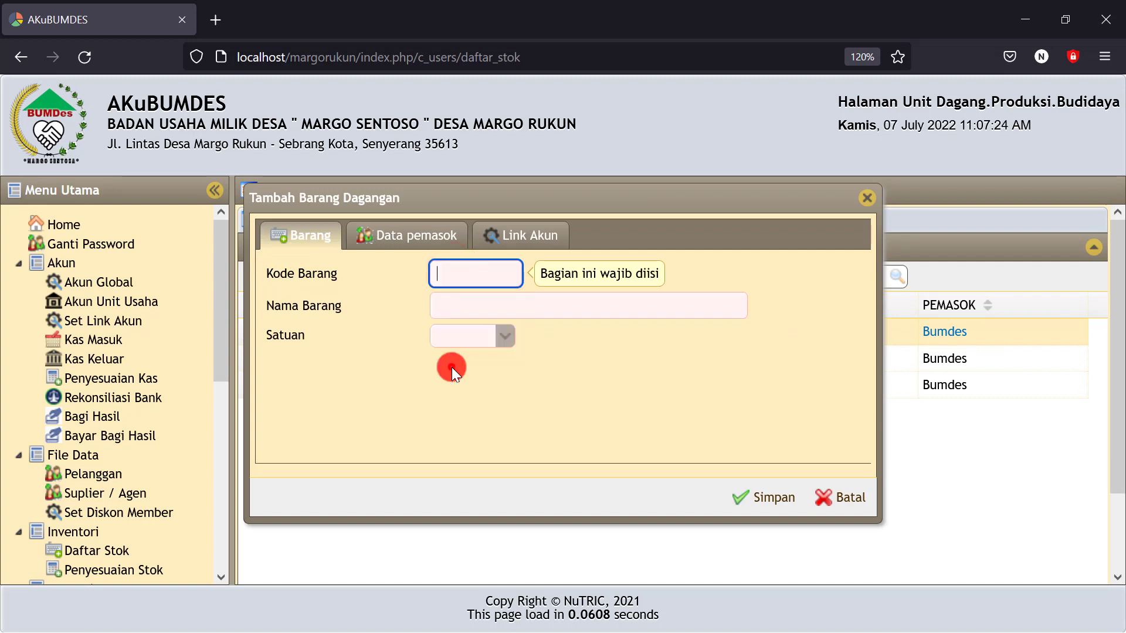
left_click(450, 305)
type("Tes")
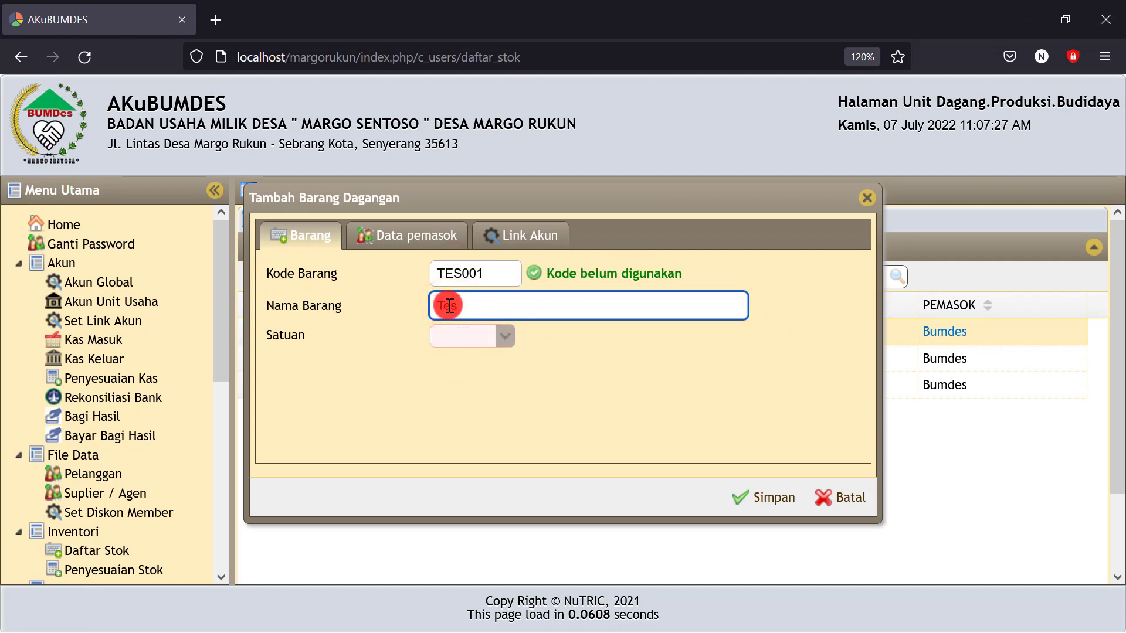
left_click_drag(477, 310, 404, 310)
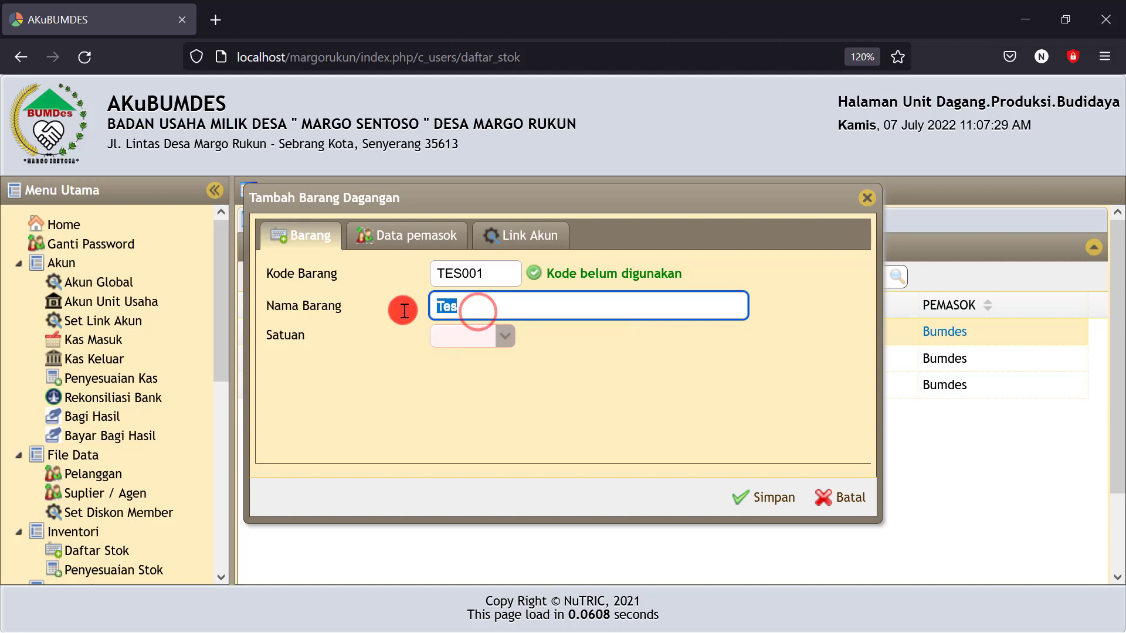
type("barang")
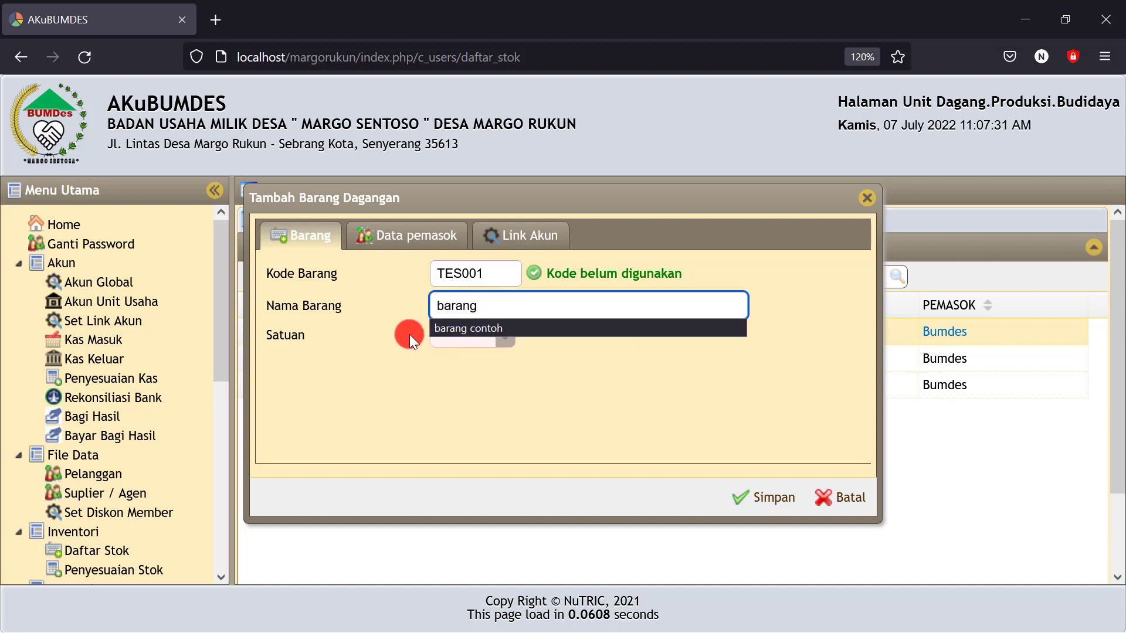
left_click(452, 329)
left_click(448, 340)
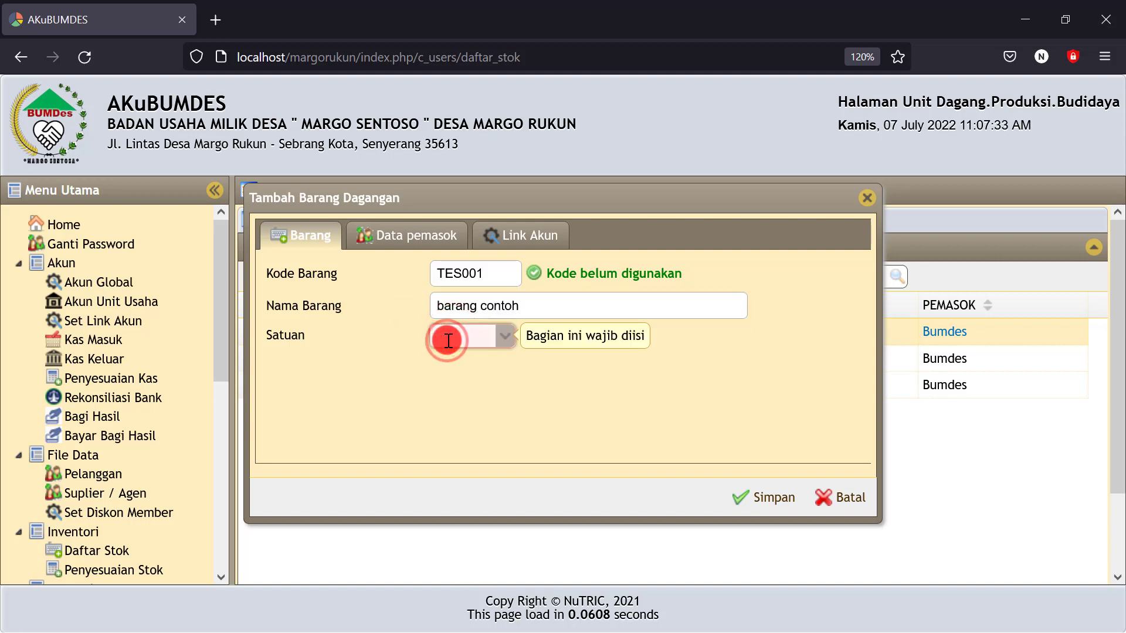
type("pcs")
left_click(466, 362)
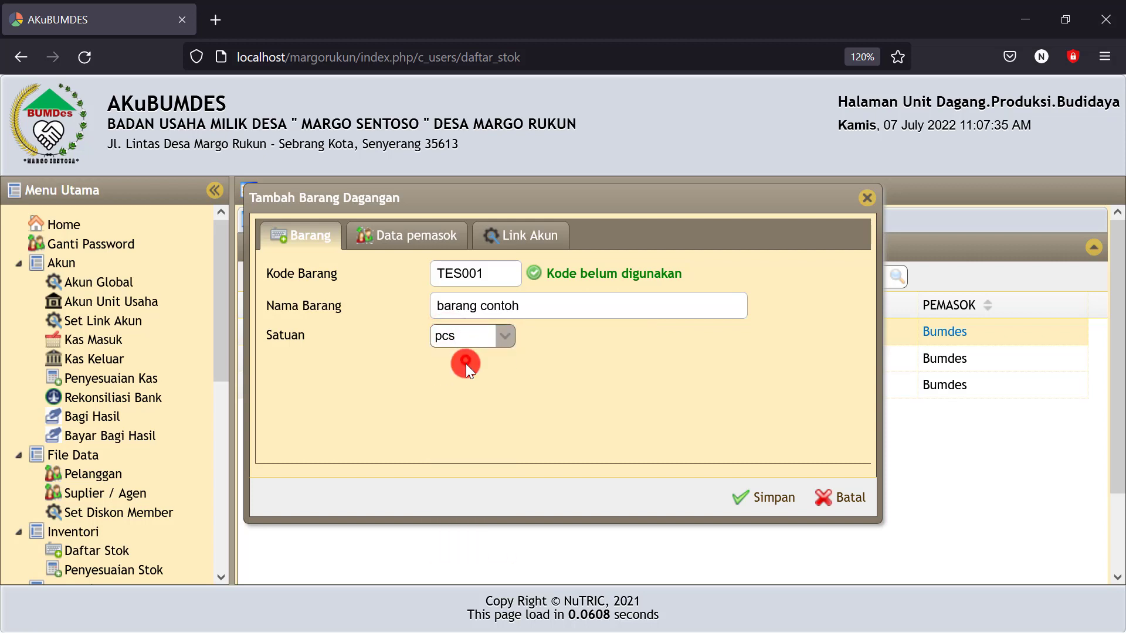
Assign Bumdes as the new item's supplier
left_click(417, 235)
left_click(472, 275)
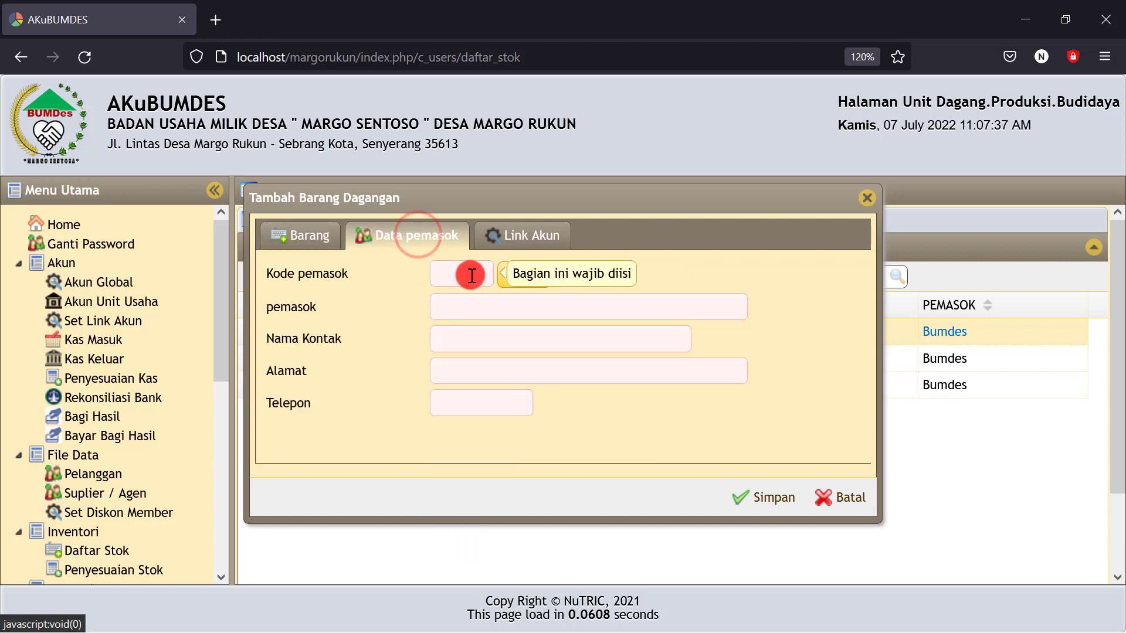
left_click(467, 274)
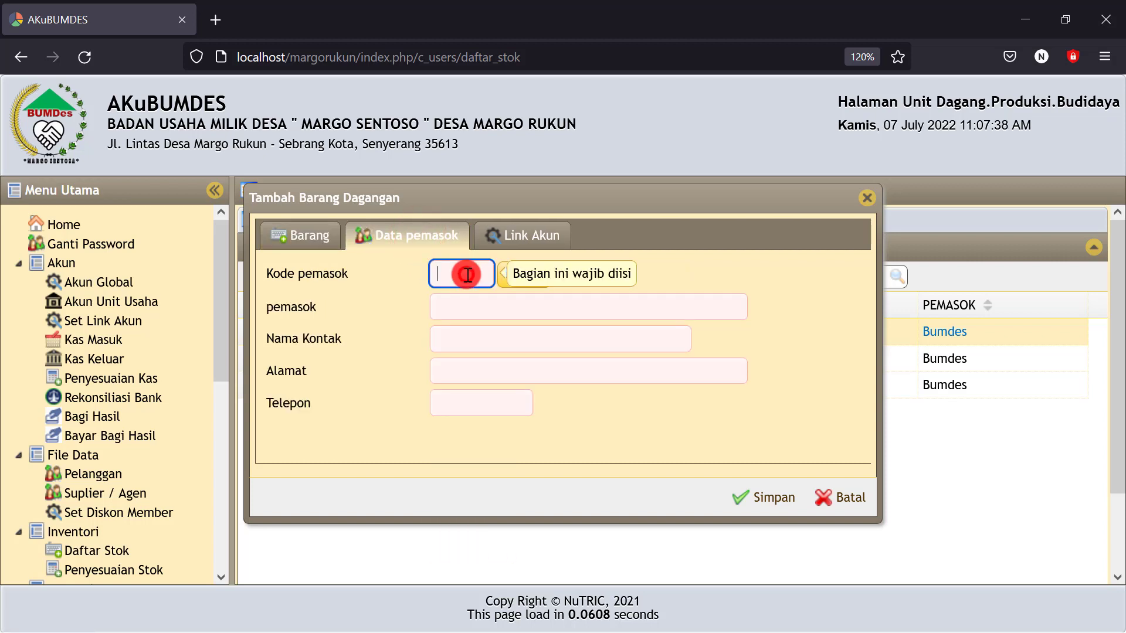
left_click(618, 269)
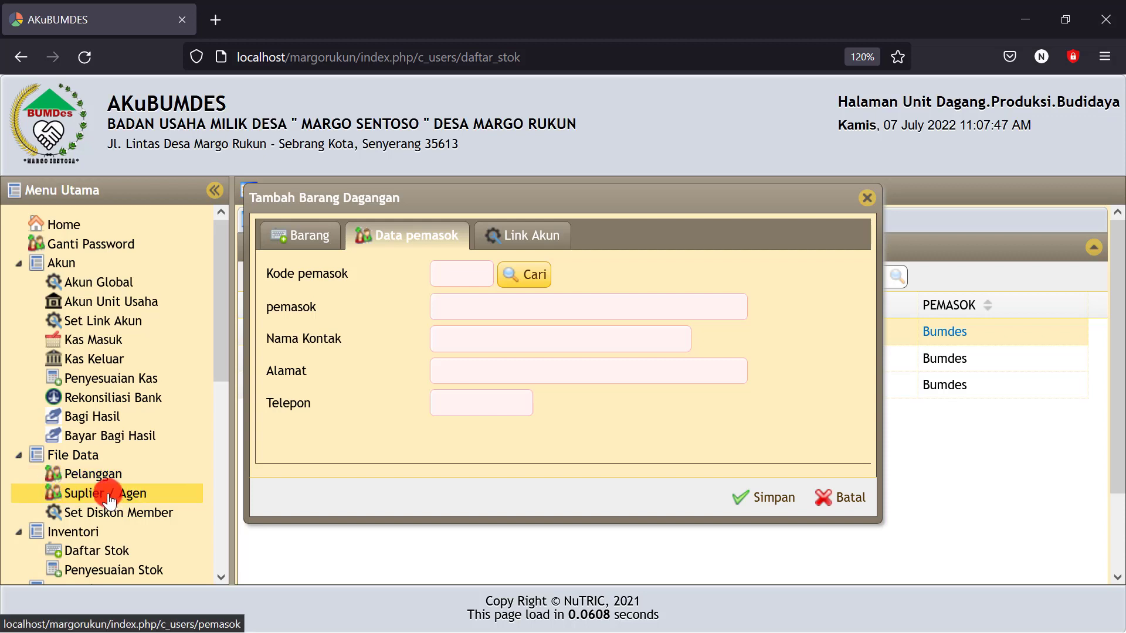
left_click(528, 280)
left_click(369, 234)
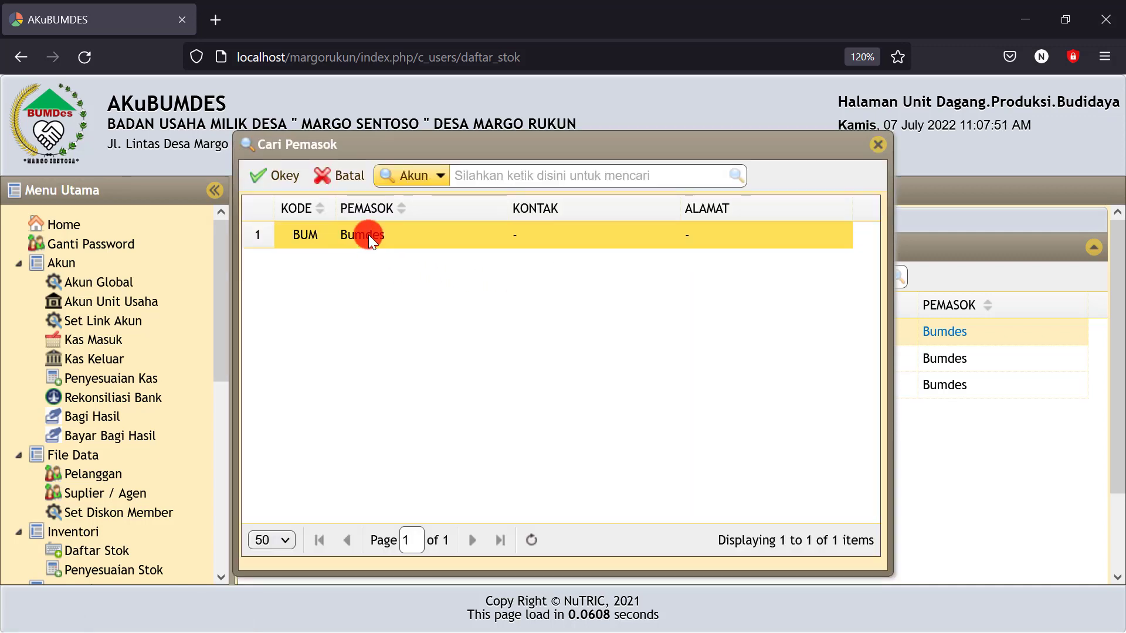
left_click(293, 181)
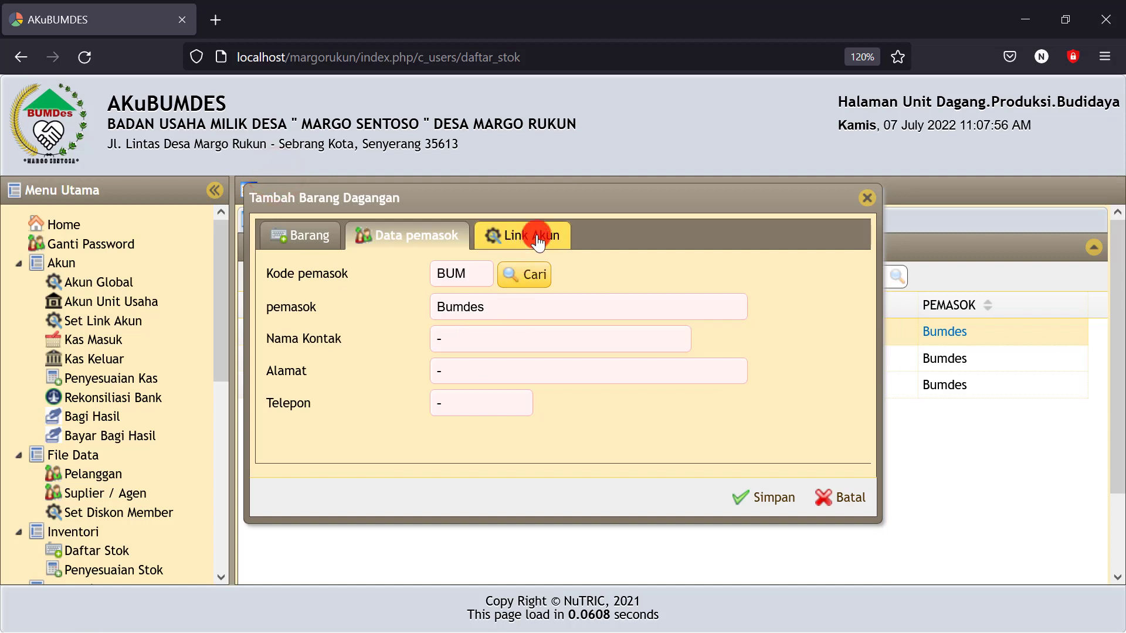
Review the item's linked accounts, basic details and supplier fields
left_click(538, 239)
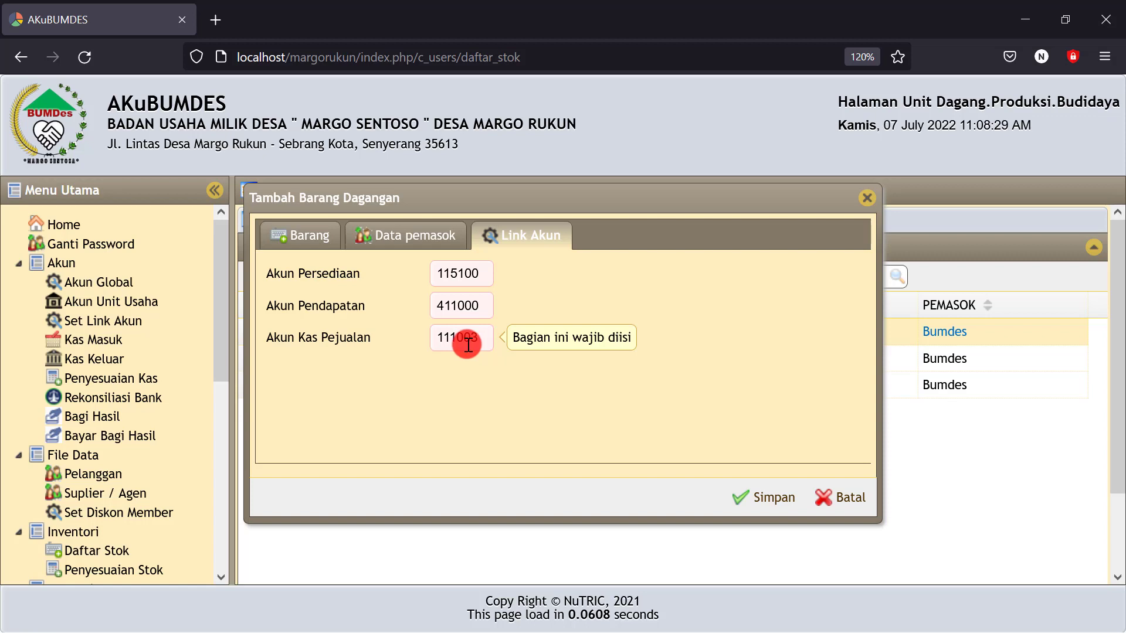
left_click(401, 239)
left_click(330, 237)
left_click(390, 235)
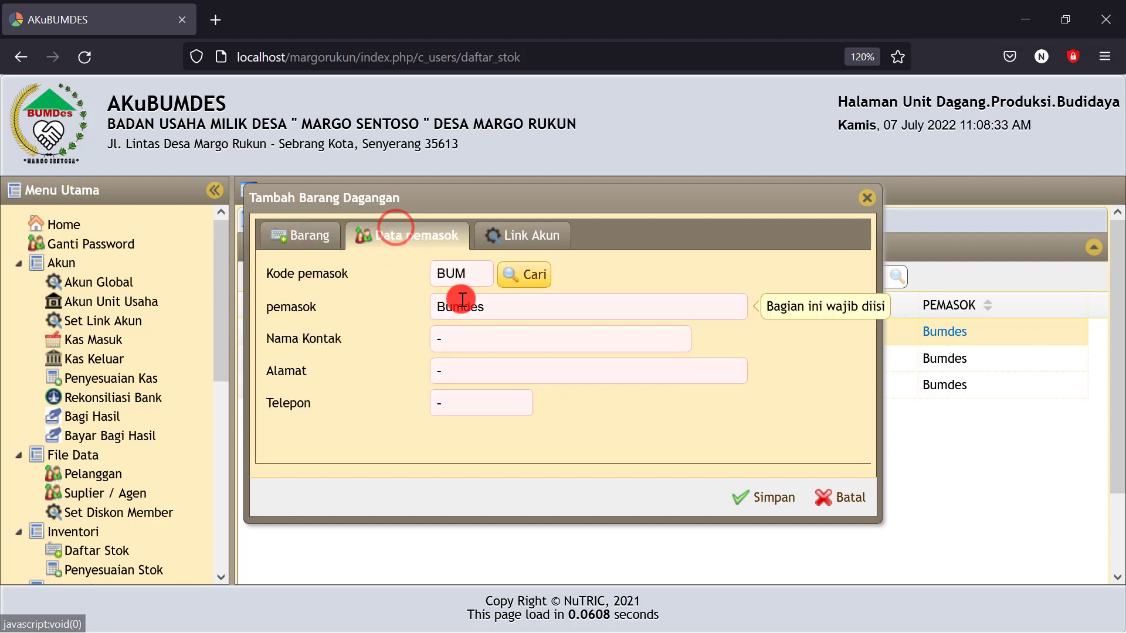
left_click(478, 327)
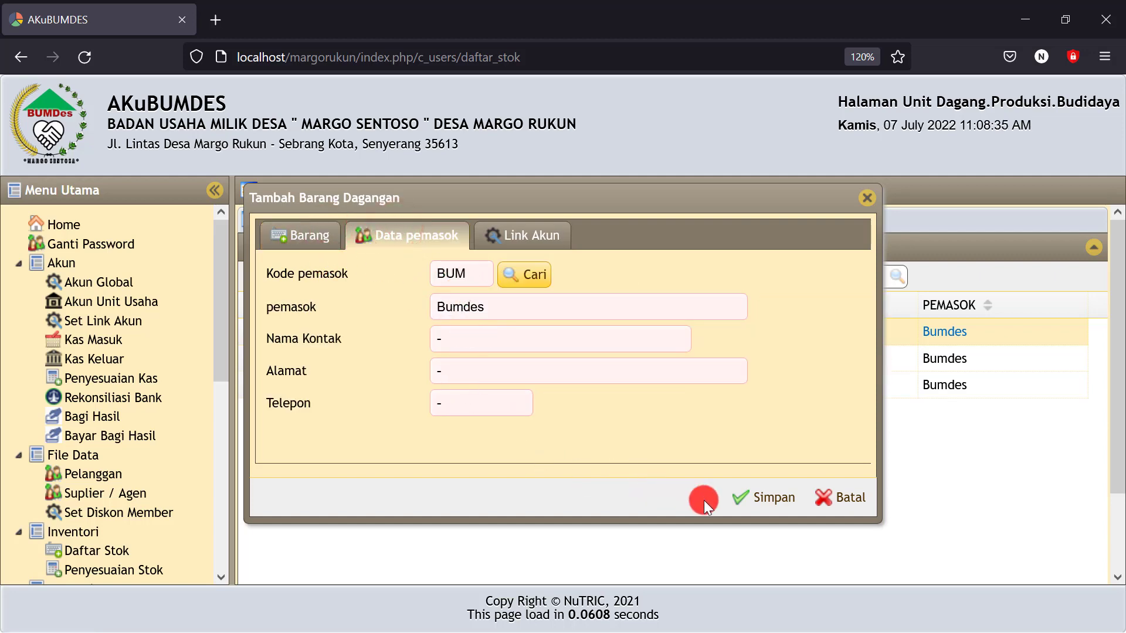
Save the item and confirm TES001 'barang contoh' appears in the stock list
left_click(759, 501)
left_click(413, 413)
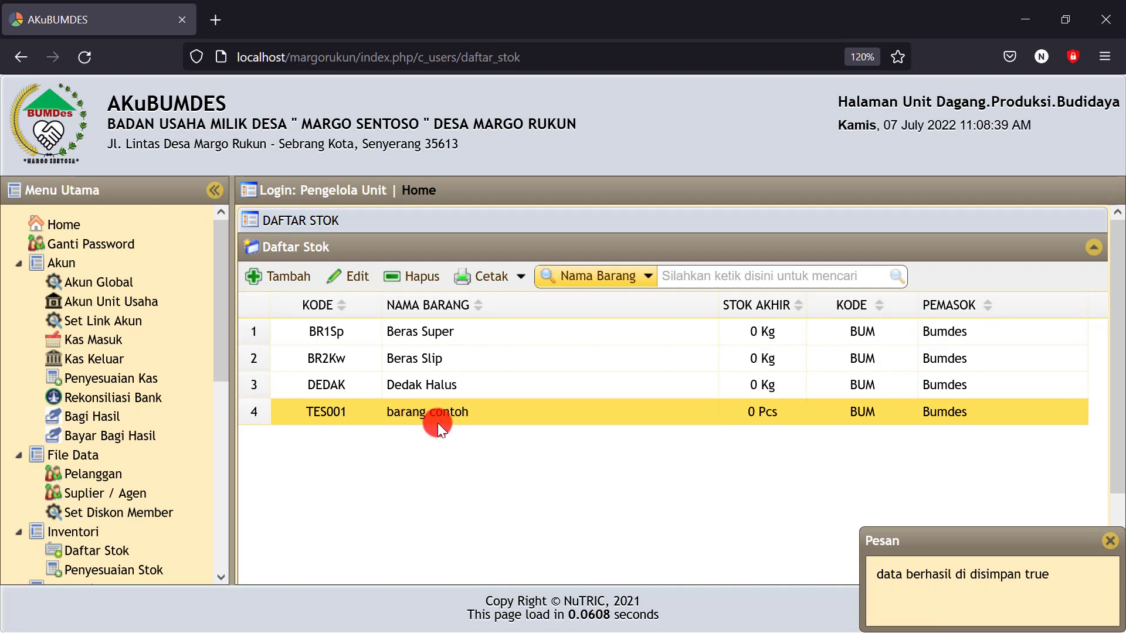
left_click(425, 357)
left_click(421, 336)
left_click(417, 367)
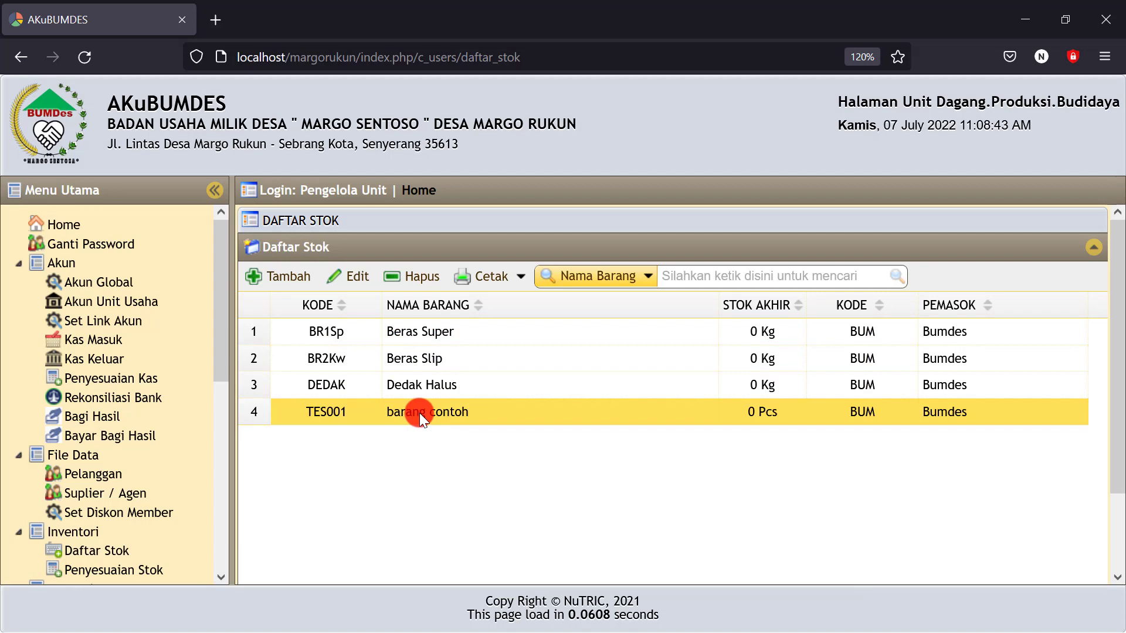
left_click(419, 413)
Edit TES001 and change its item code to MERANG
left_click(352, 278)
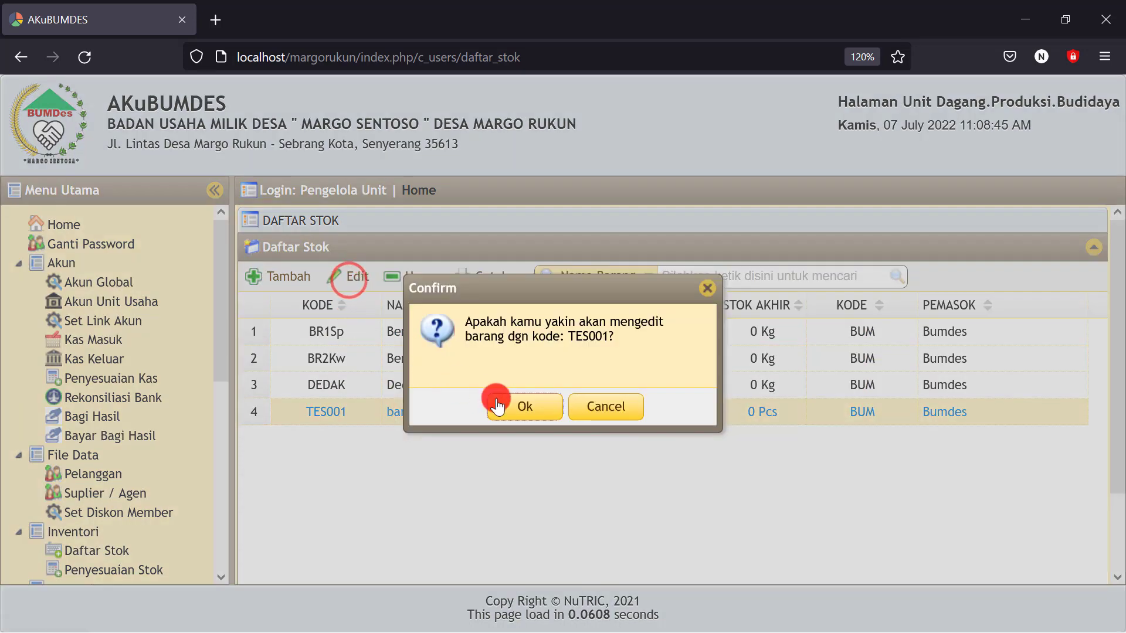
left_click(497, 405)
left_click(296, 248)
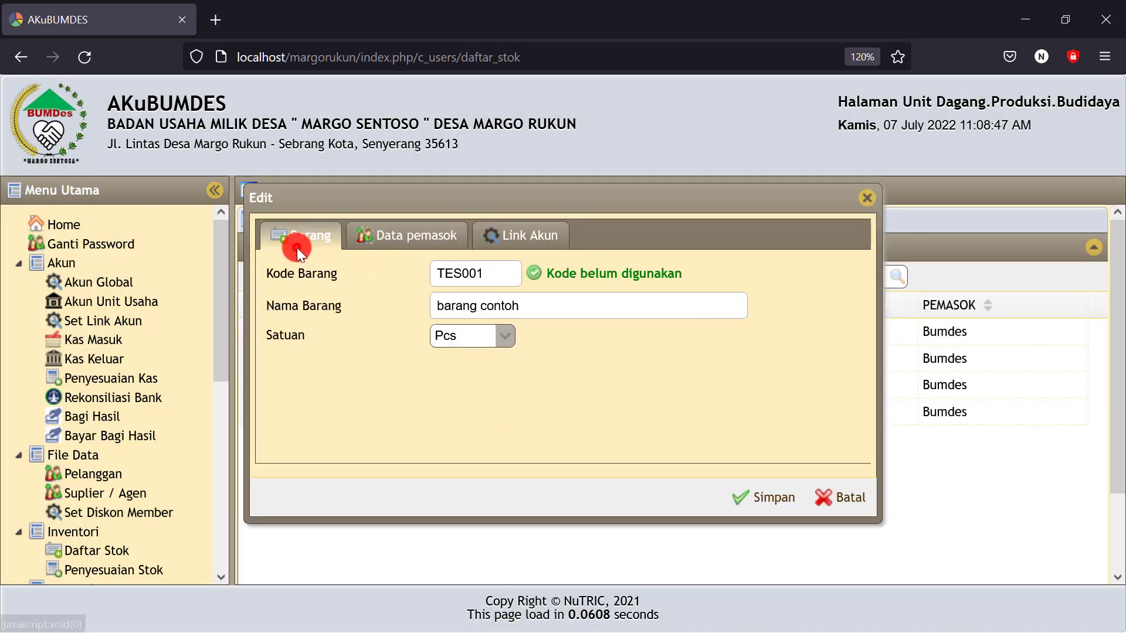
left_click_drag(496, 274, 383, 283)
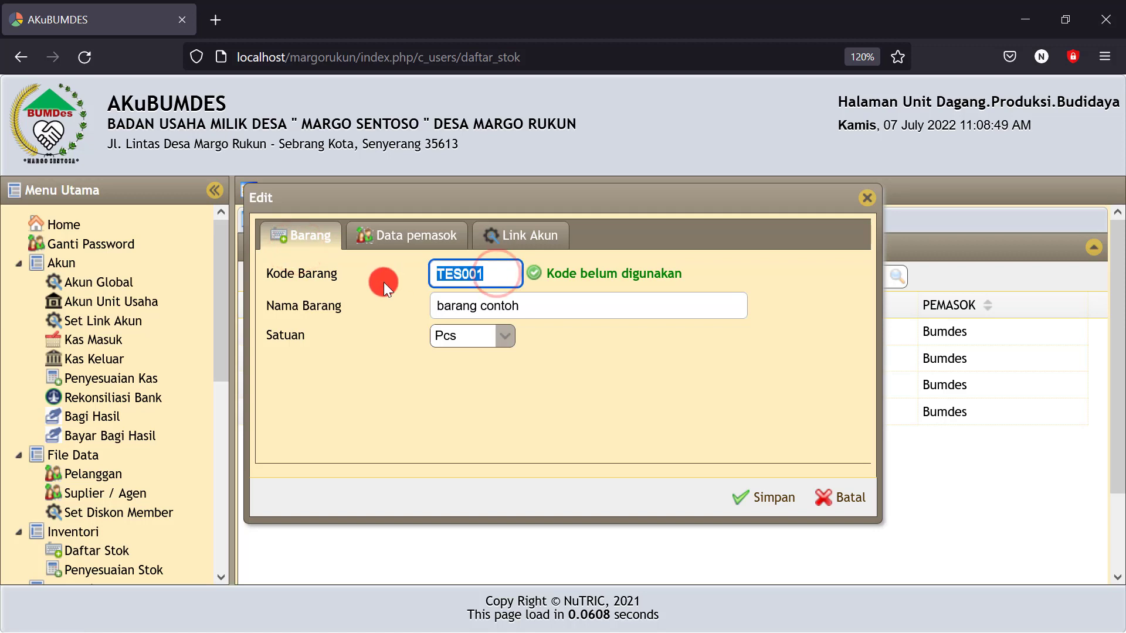
type("MERAB")
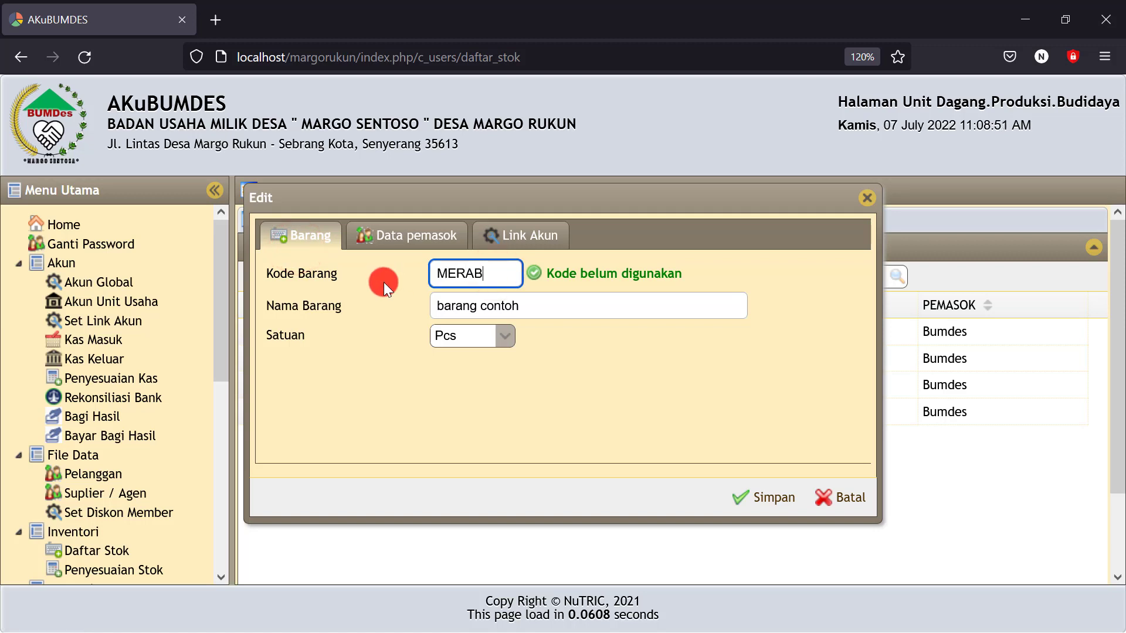
key("BackSpace")
type("NG")
Rename the item to 'Merang' with unit Kg and save the edit
left_click_drag(532, 303, 405, 302)
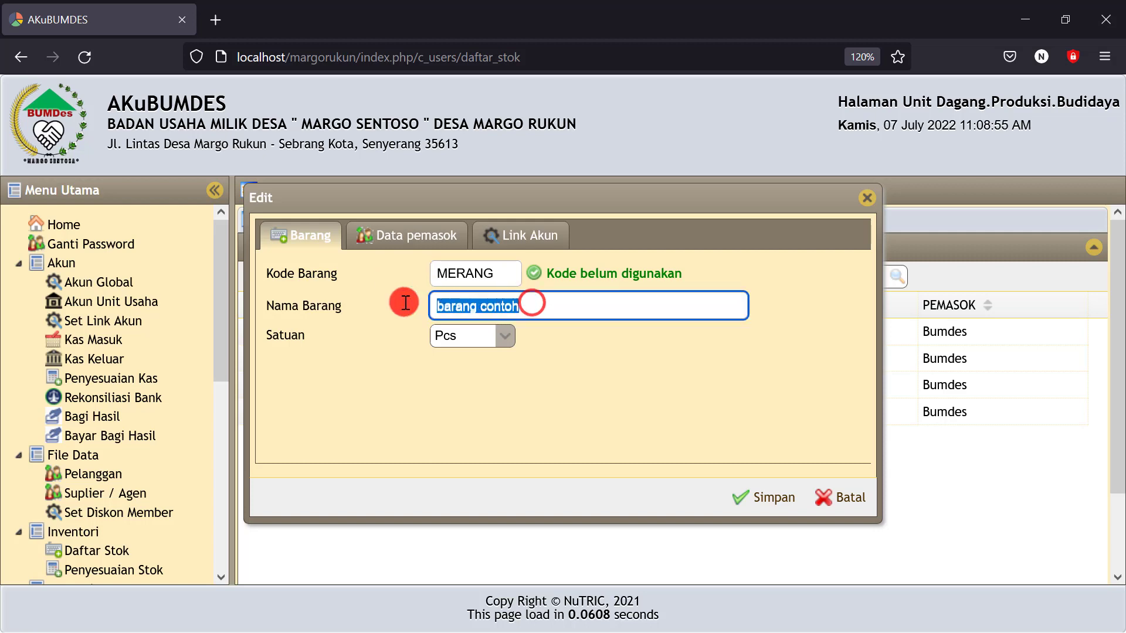
type("mERAN")
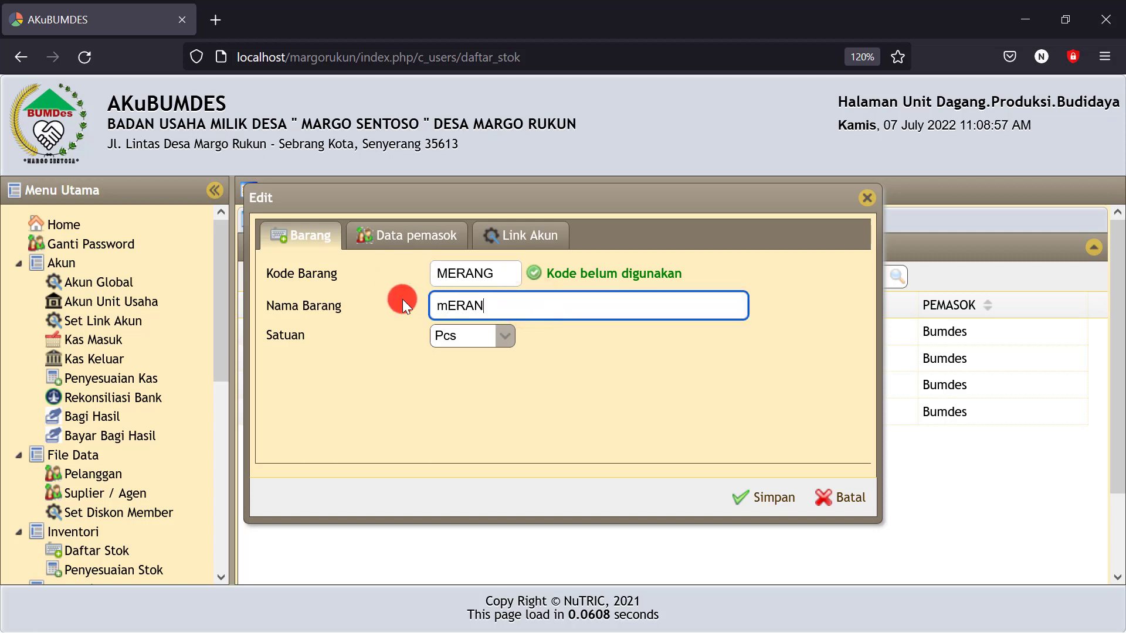
type("G")
key("BackSpace")
key("BackSpace")
key("BackSpace")
key("BackSpace")
key("BackSpace")
key("BackSpace")
type("Merang")
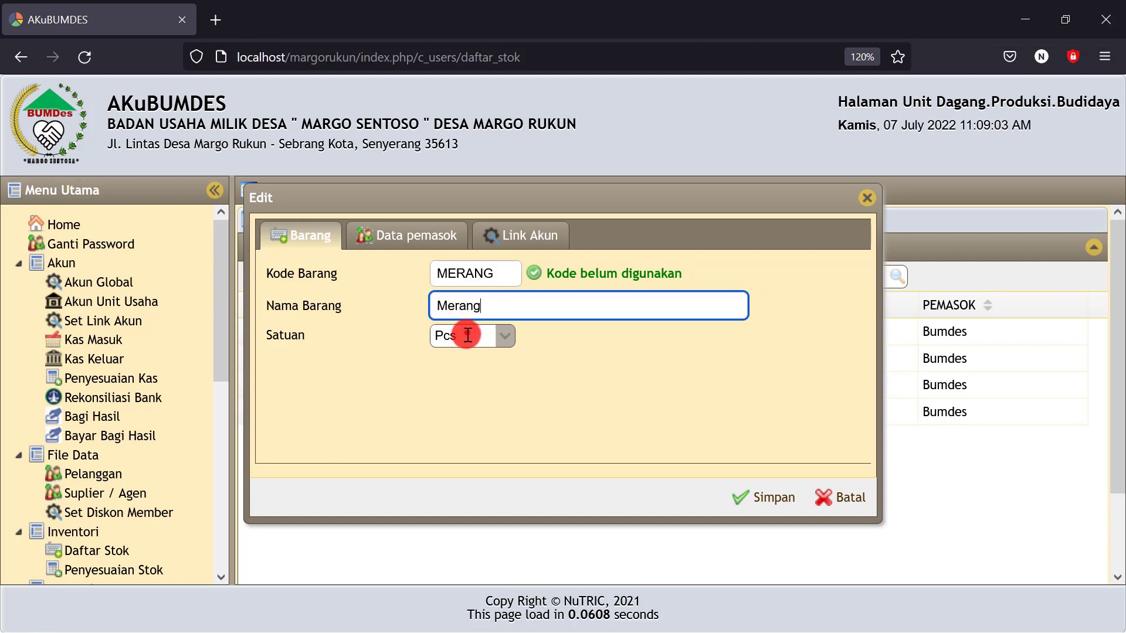
left_click(468, 335)
type("Kg")
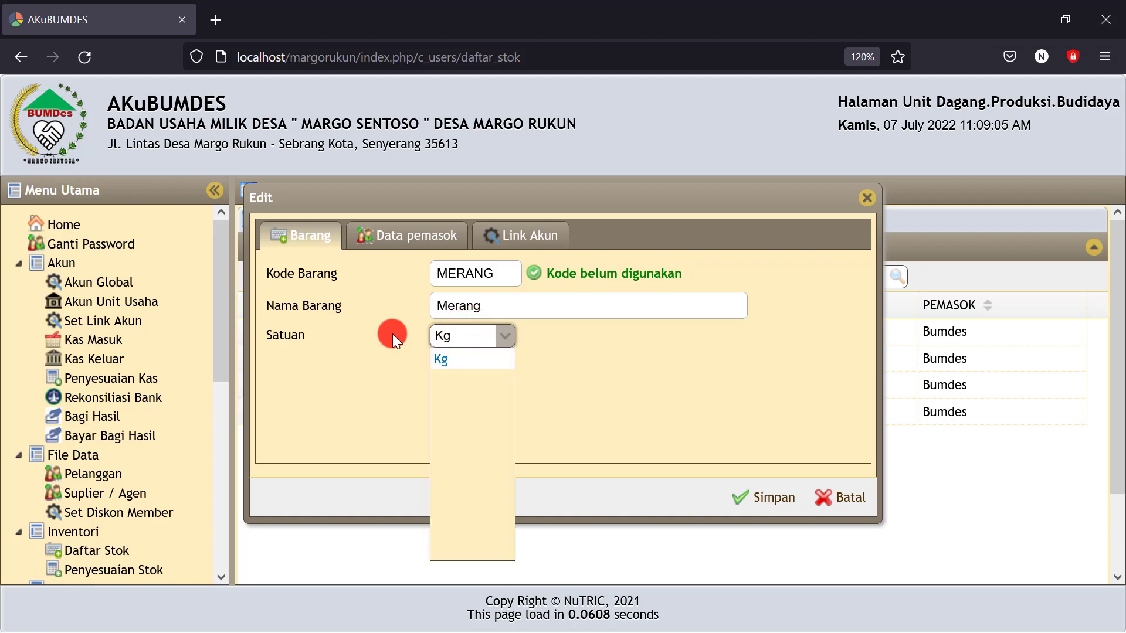
left_click(433, 362)
left_click(408, 237)
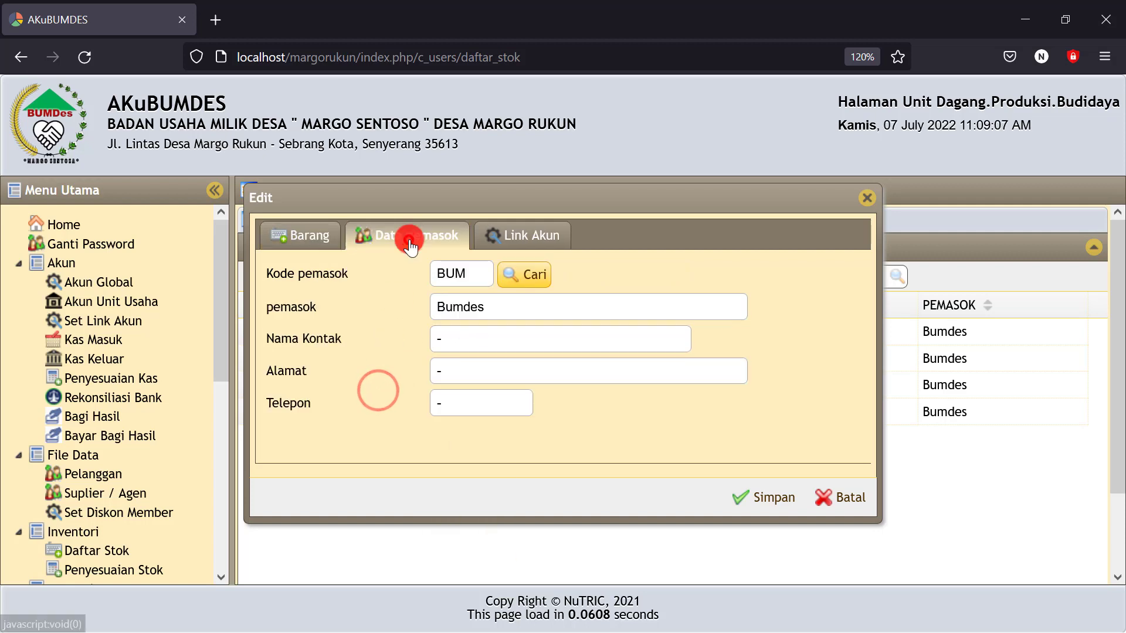
left_click(758, 497)
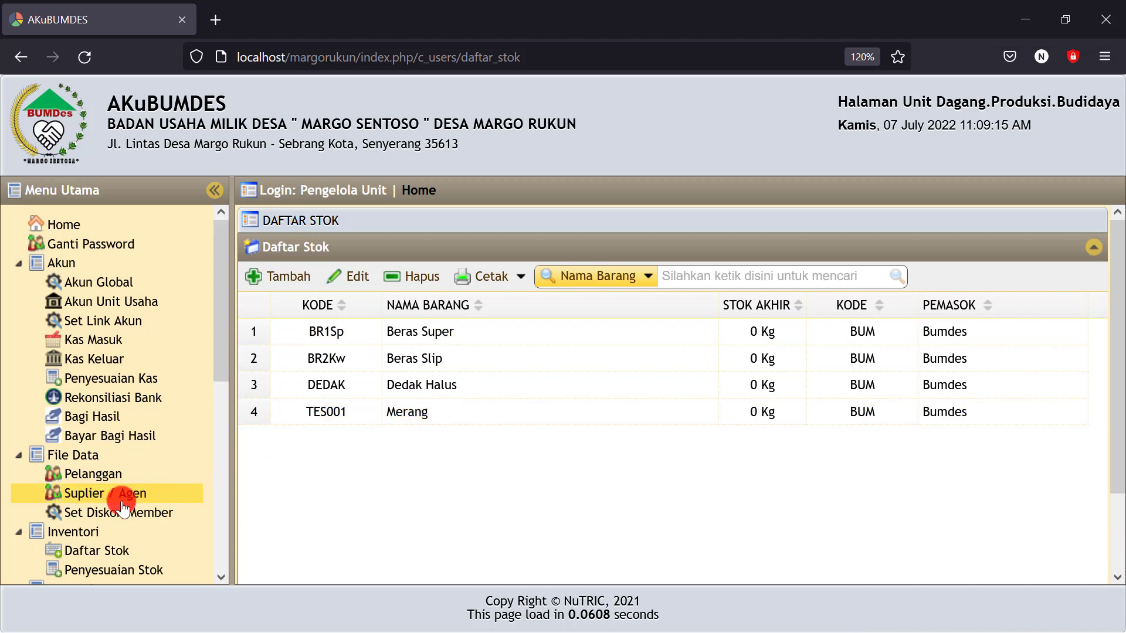
Start a new stock adjustment under Penyesuaian Stok dated 7 July 2022
scroll(116, 482, "down", 3)
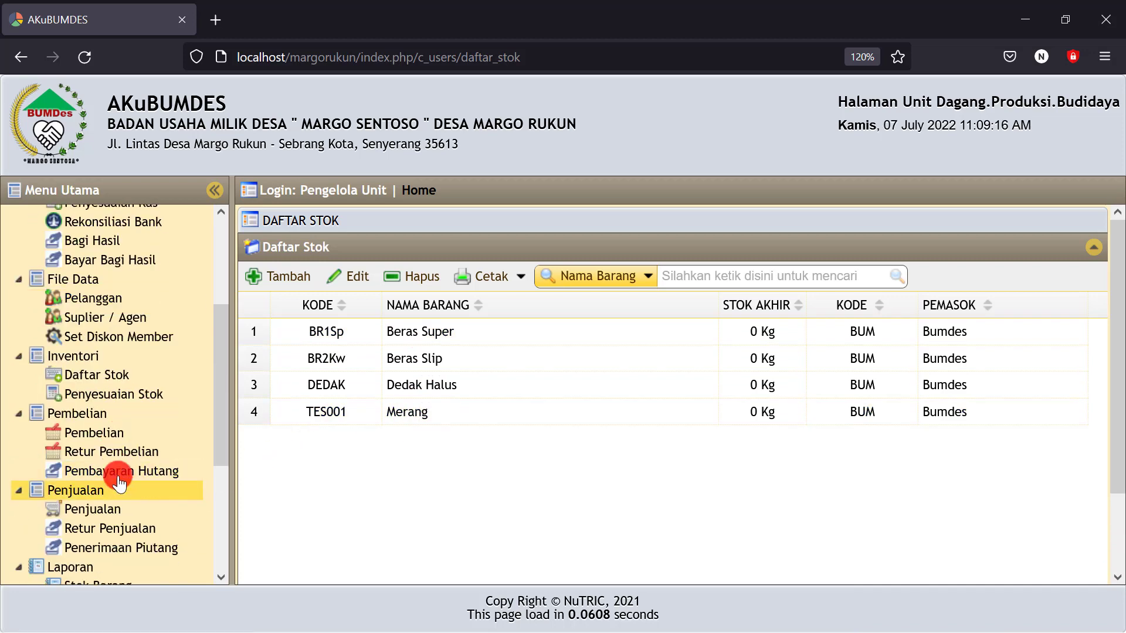
left_click(80, 379)
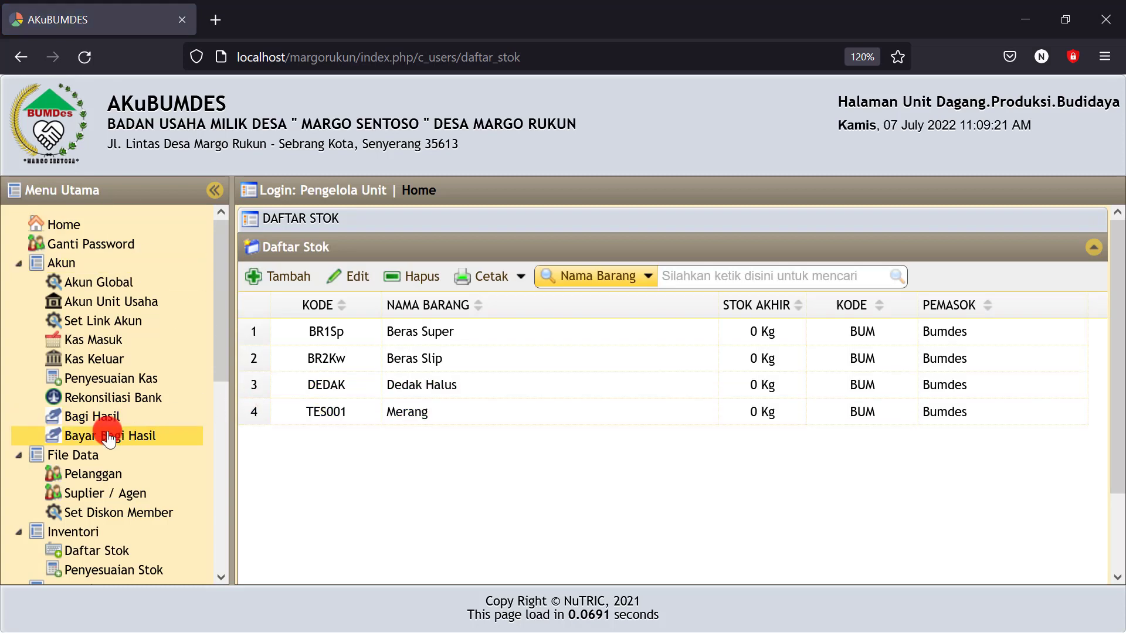
scroll(117, 513, "down", 2)
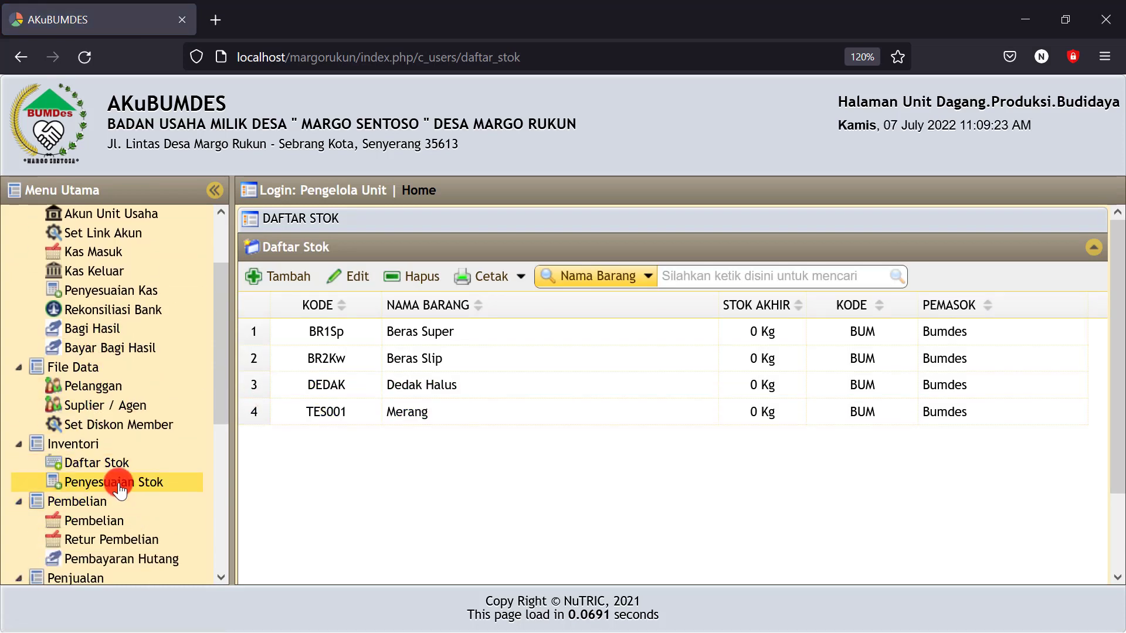
left_click(118, 489)
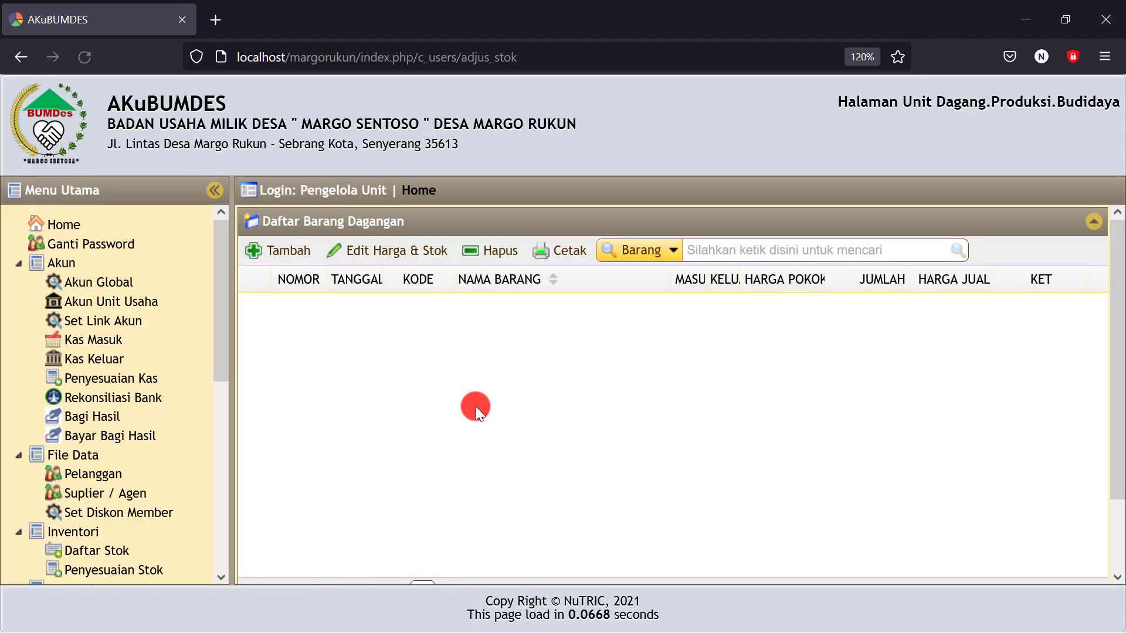
left_click(284, 250)
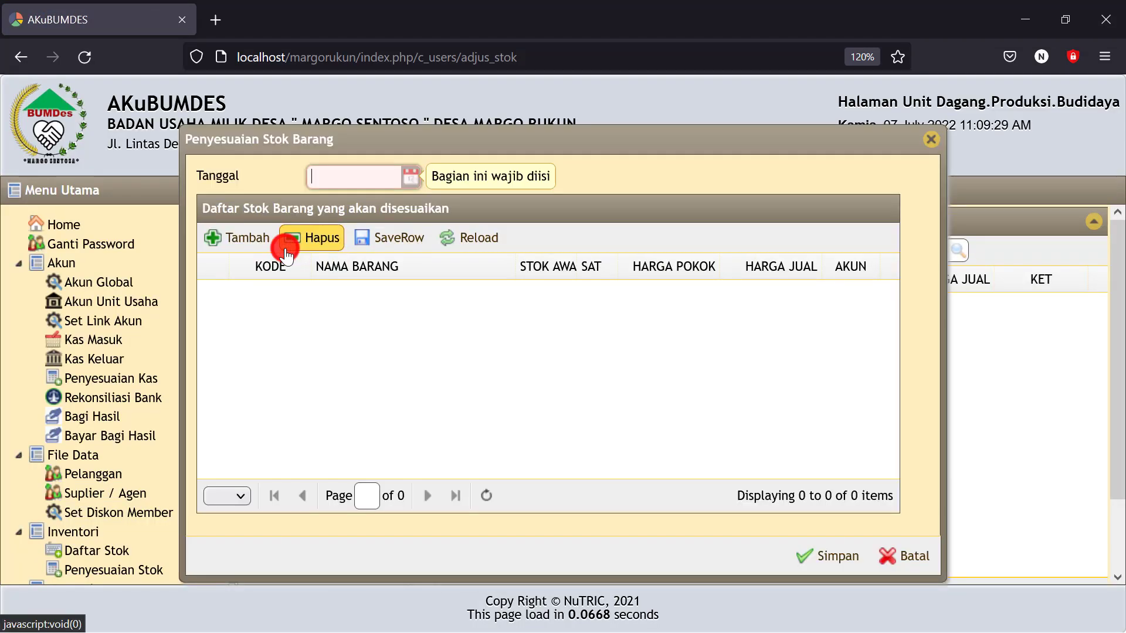
left_click(397, 178)
left_click(428, 273)
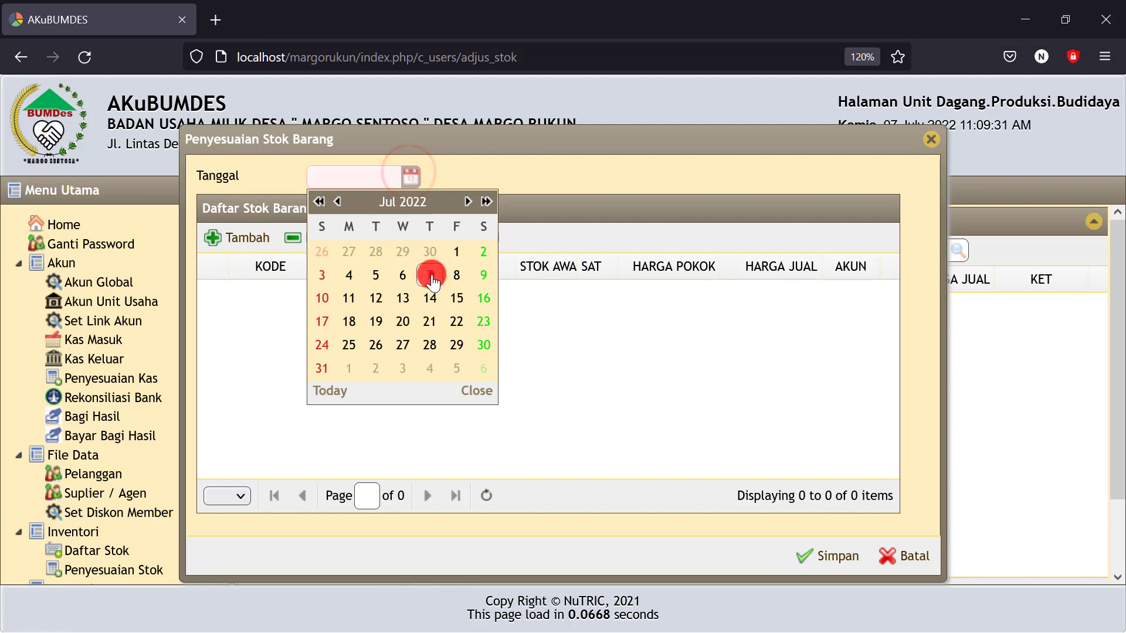
Add Beras Super and Beras Slip to the adjustment
left_click(230, 240)
left_click(457, 262)
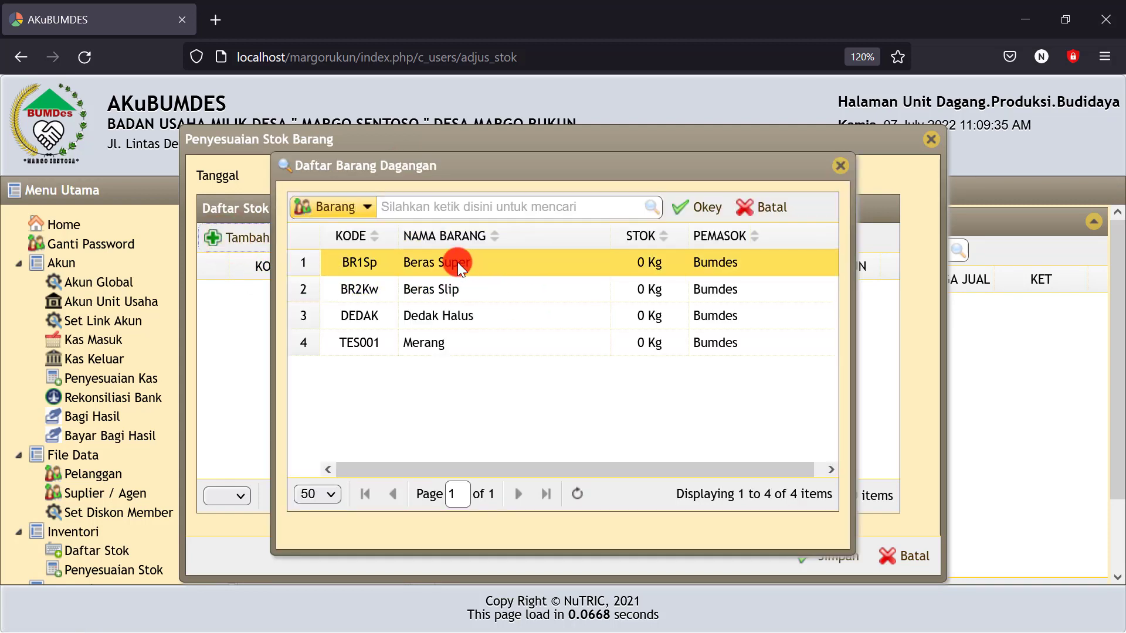
left_click(688, 208)
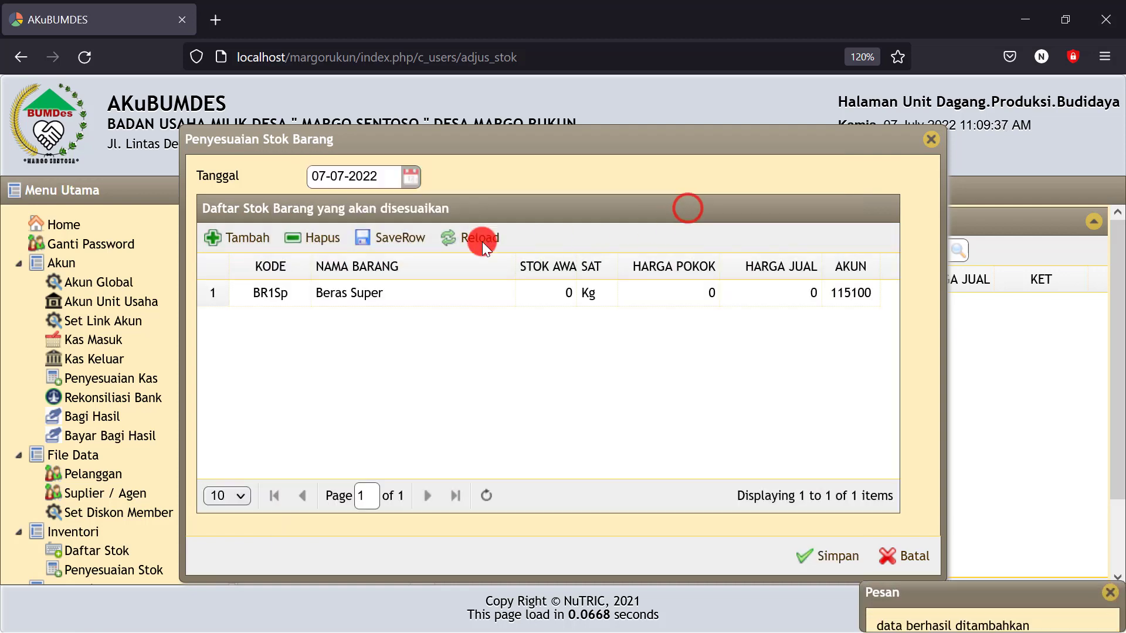
left_click(255, 245)
left_click(431, 288)
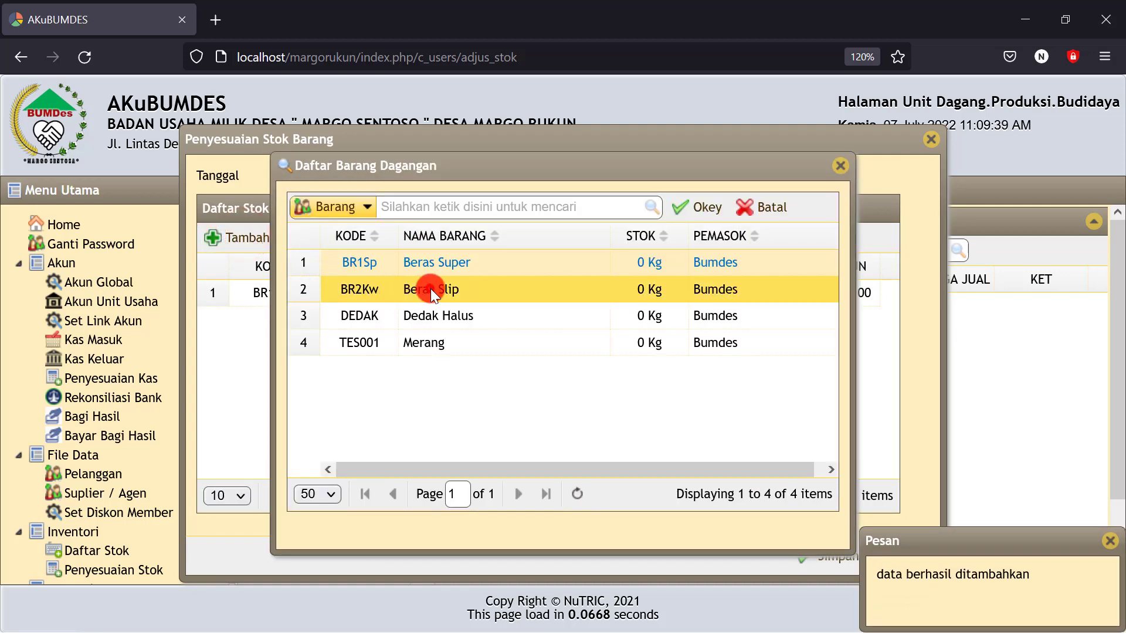
left_click(441, 265)
left_click(439, 281)
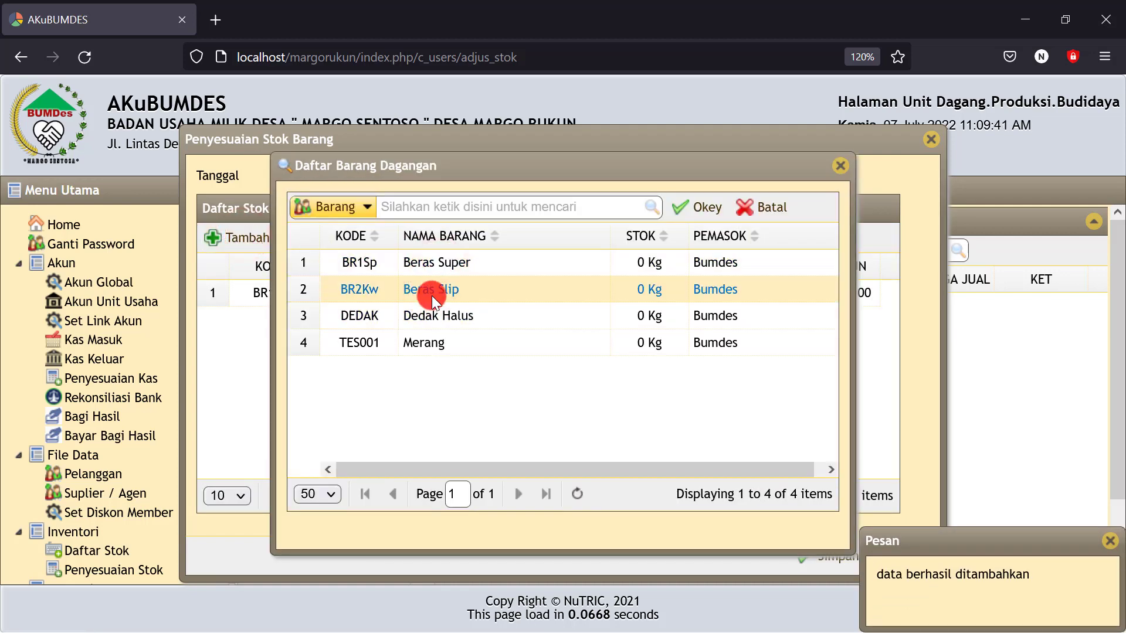
left_click(435, 265)
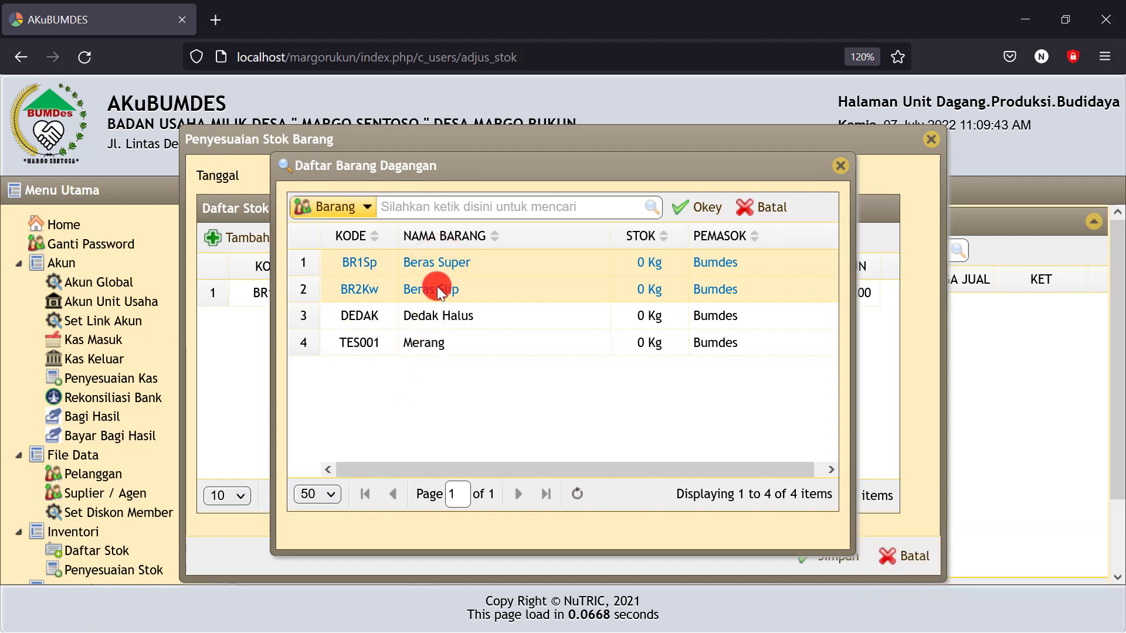
left_click(444, 264)
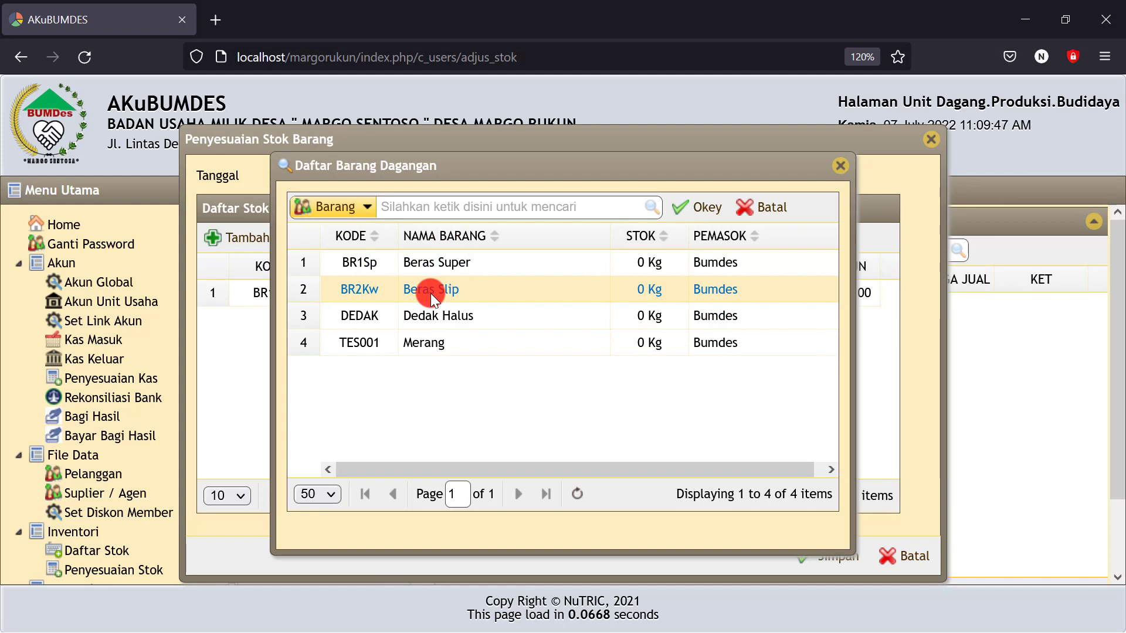
left_click(704, 207)
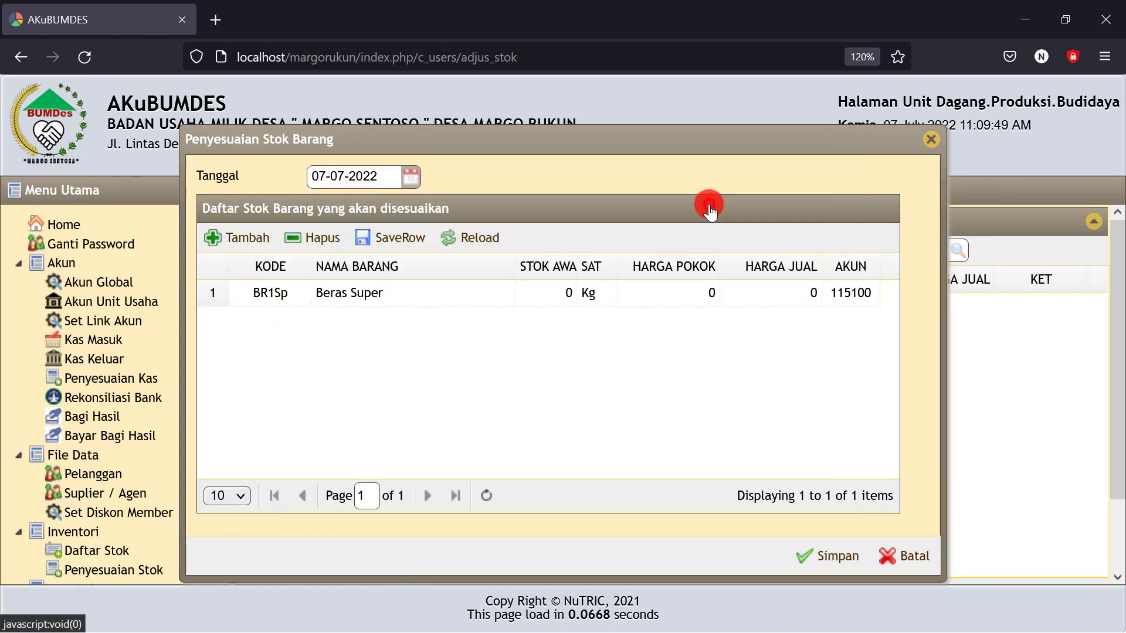
Add Dedak Halus as the third adjustment item
left_click(223, 238)
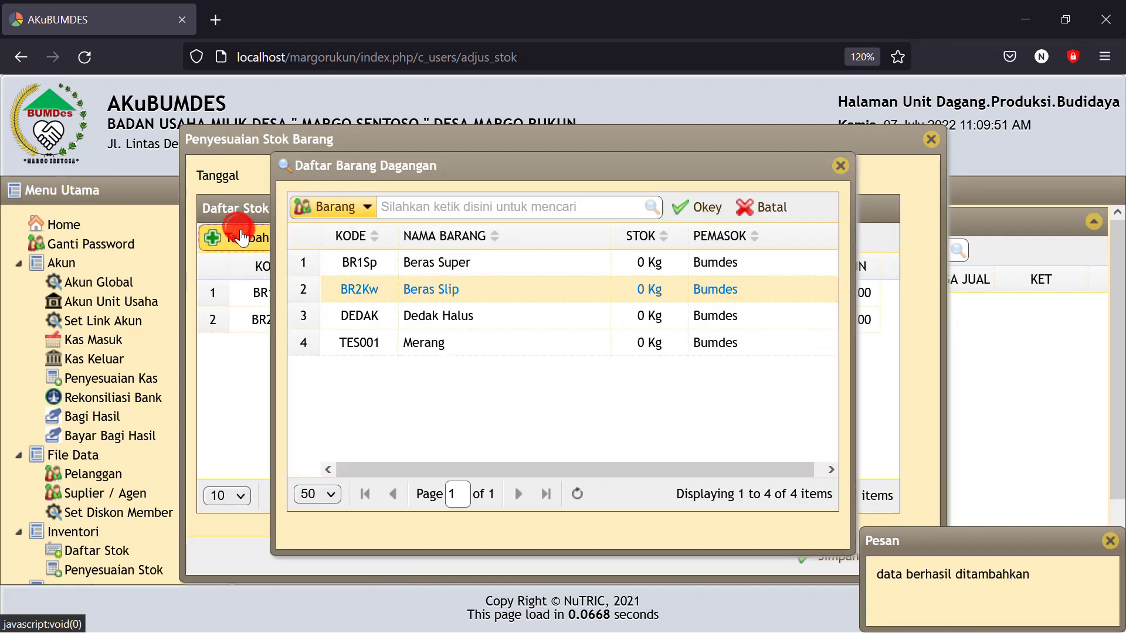
left_click(444, 321)
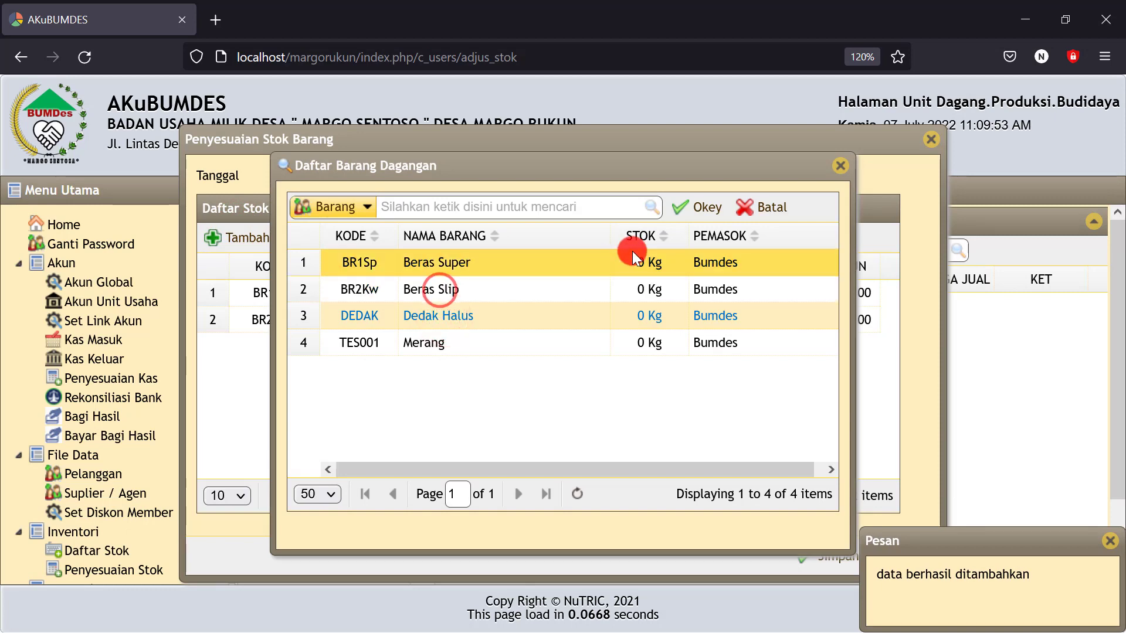
left_click(703, 208)
left_click(380, 322)
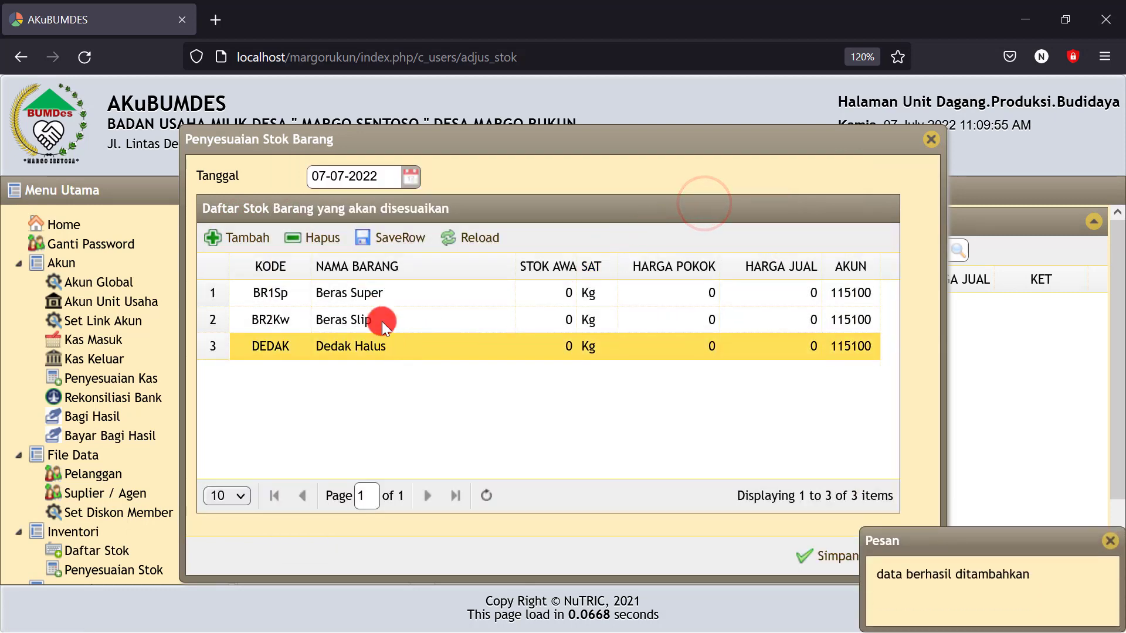
left_click(395, 353)
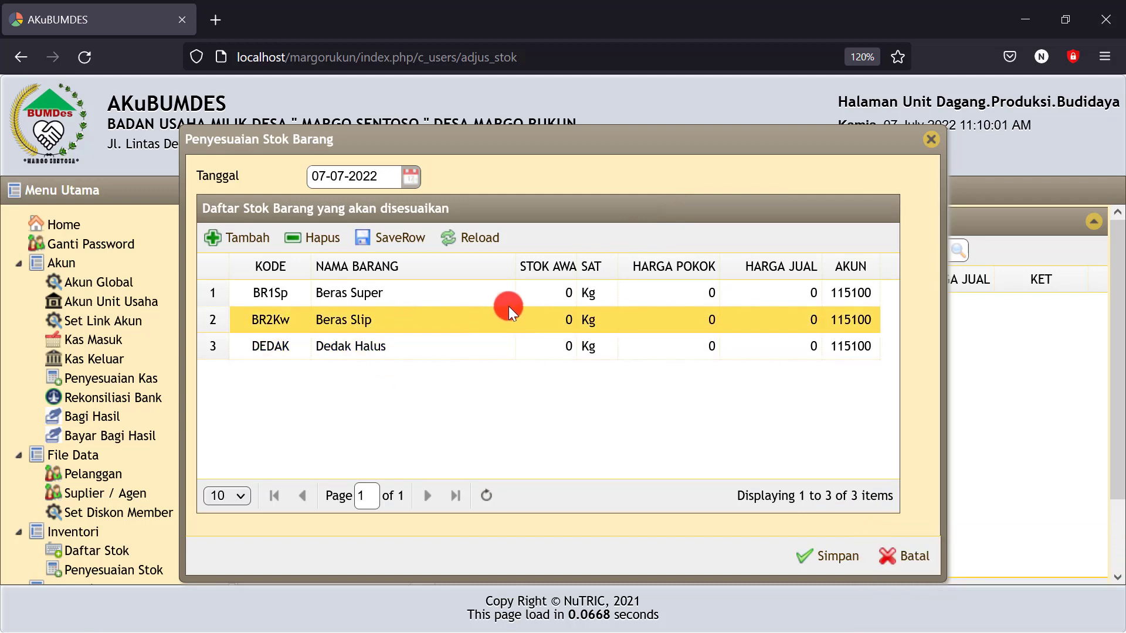
Set Beras Super to opening stock 5000, cost price 100 and selling price 12500
left_click(539, 293)
left_click_drag(560, 295, 502, 294)
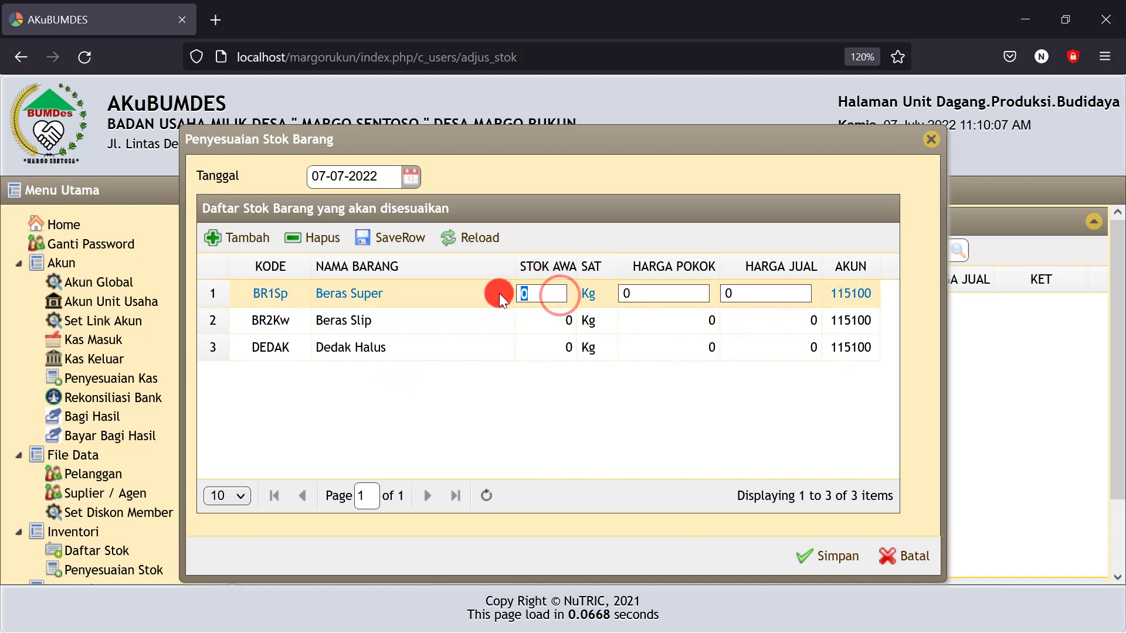
type("5000")
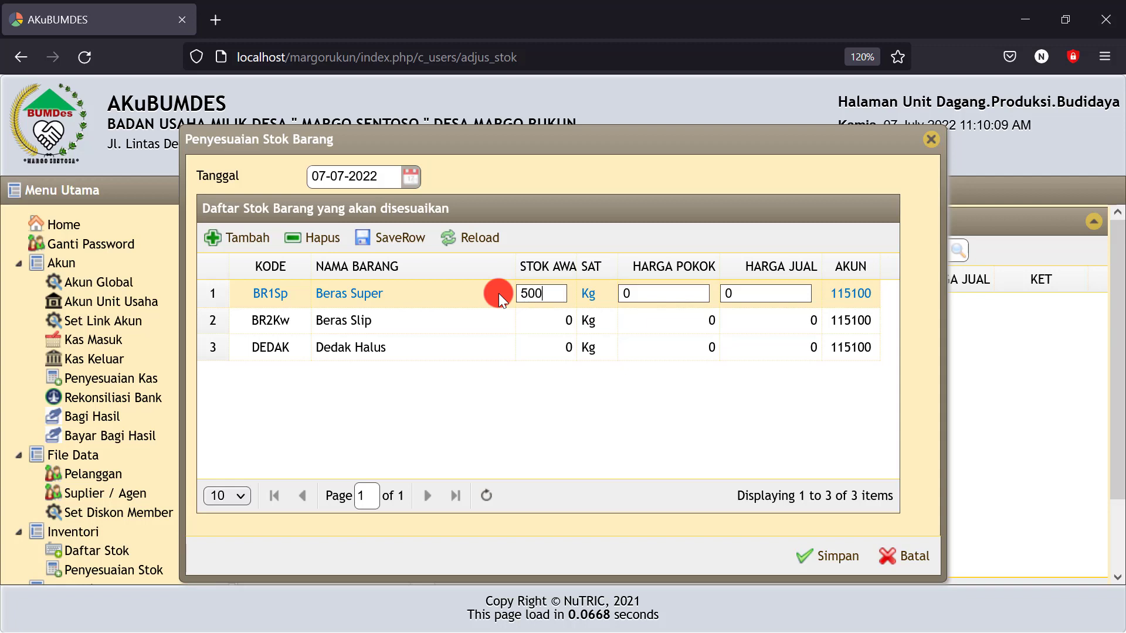
left_click_drag(647, 288, 599, 291)
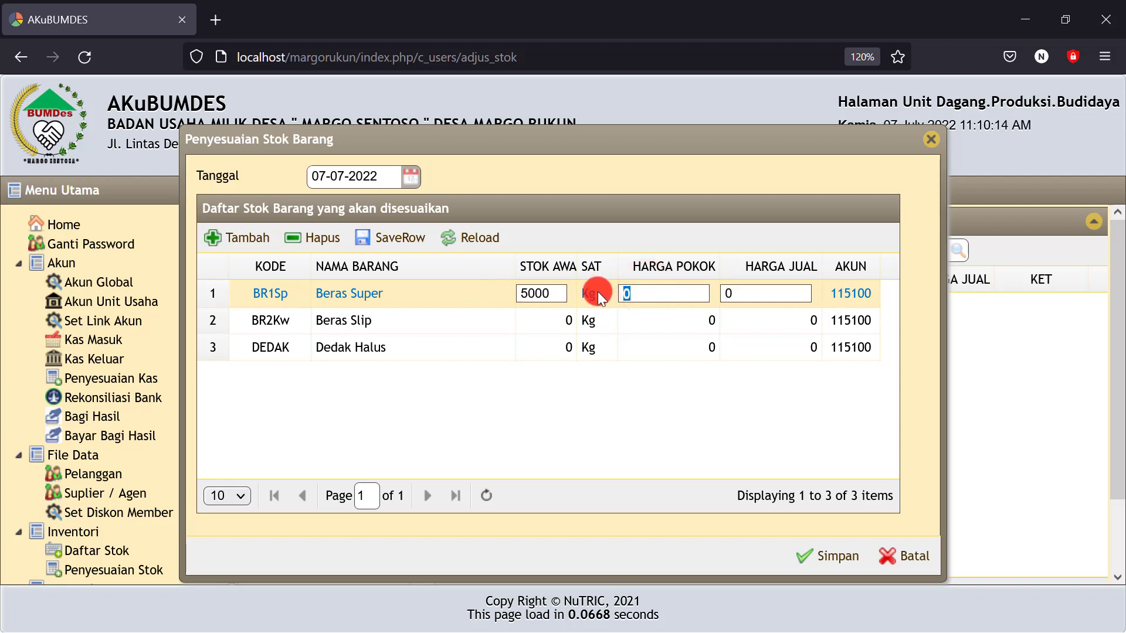
type("10000")
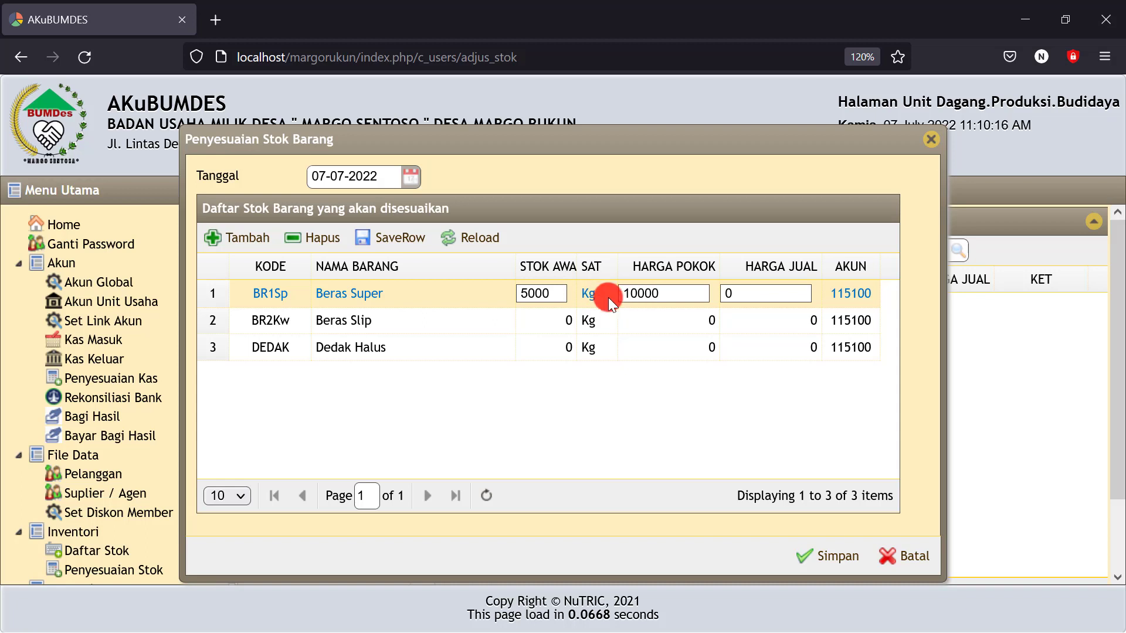
left_click_drag(754, 292, 709, 292)
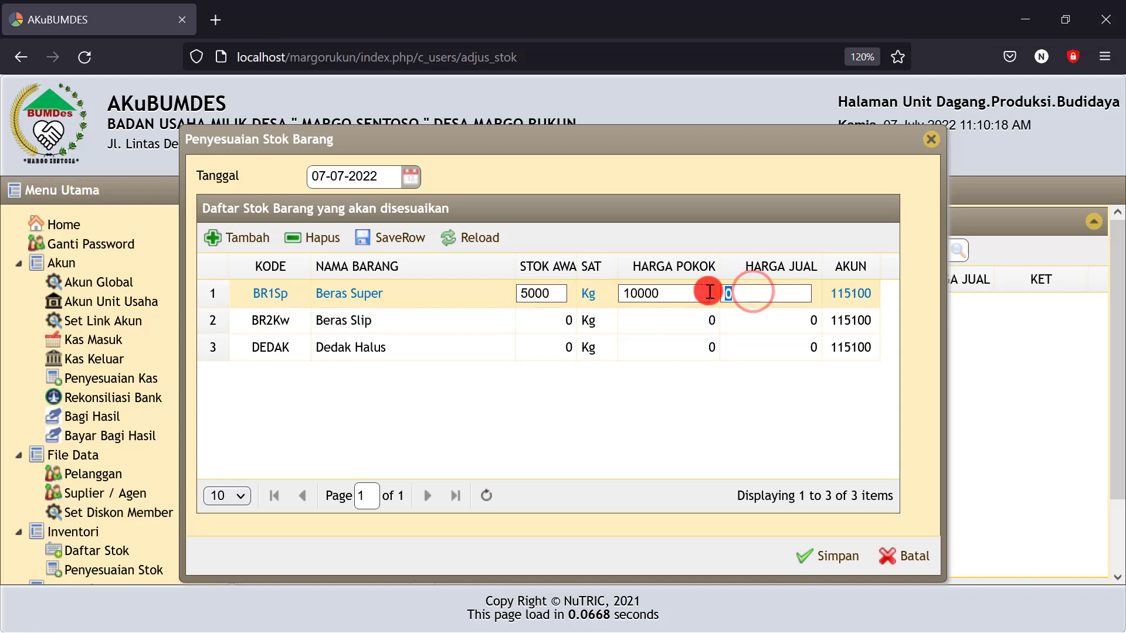
type("1250")
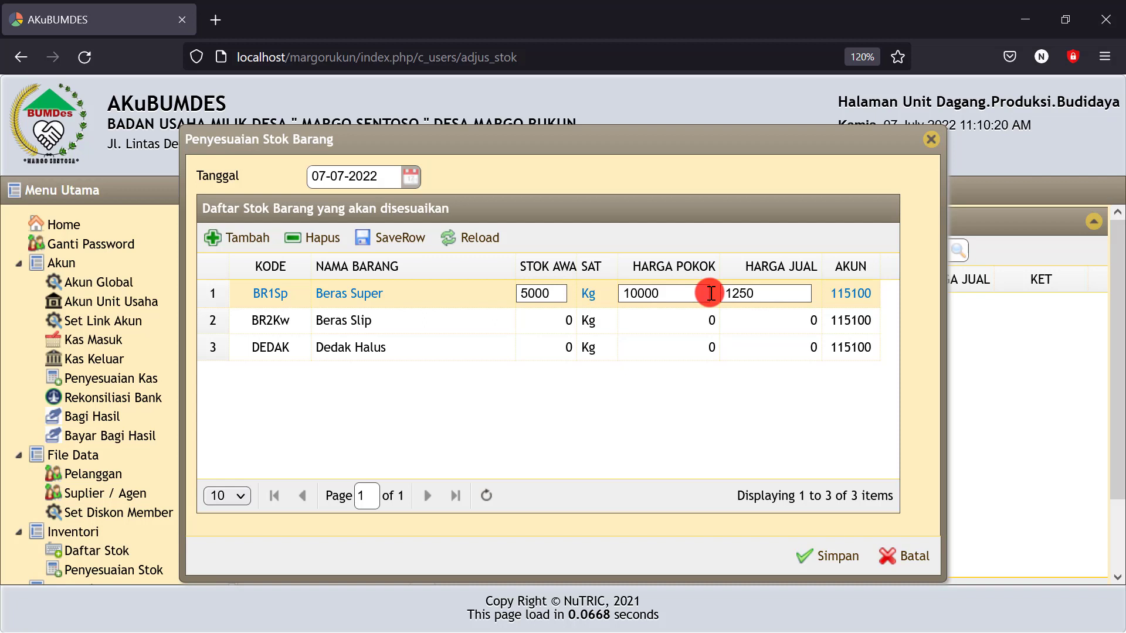
type("0")
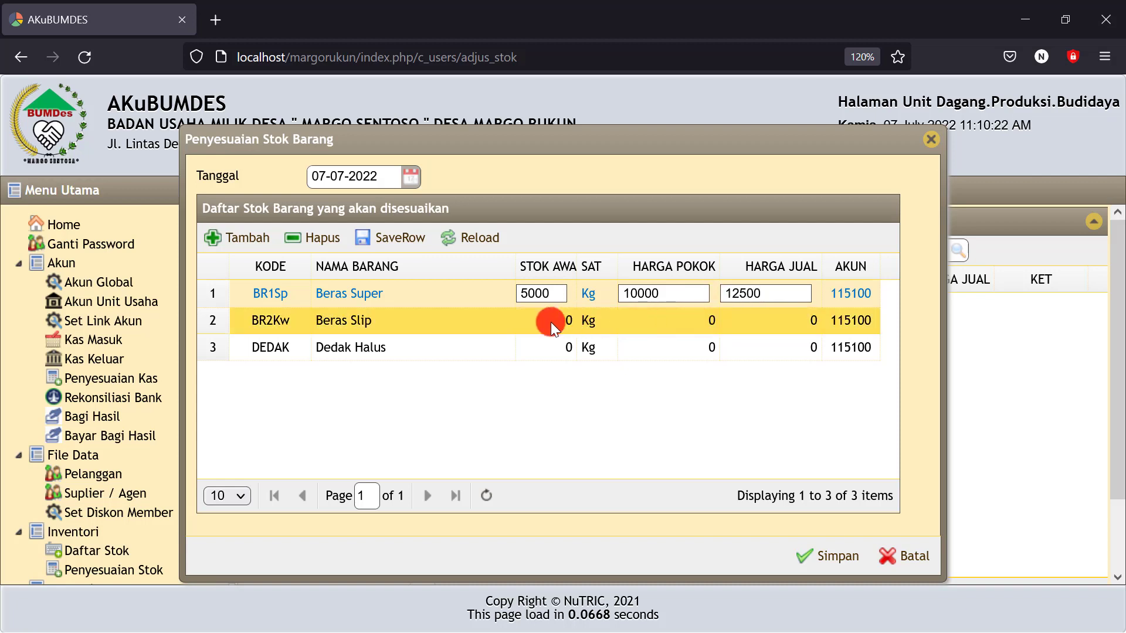
Set Beras Slip to opening stock 1000 kg, cost price 7500 and selling price 9000
left_click(533, 321)
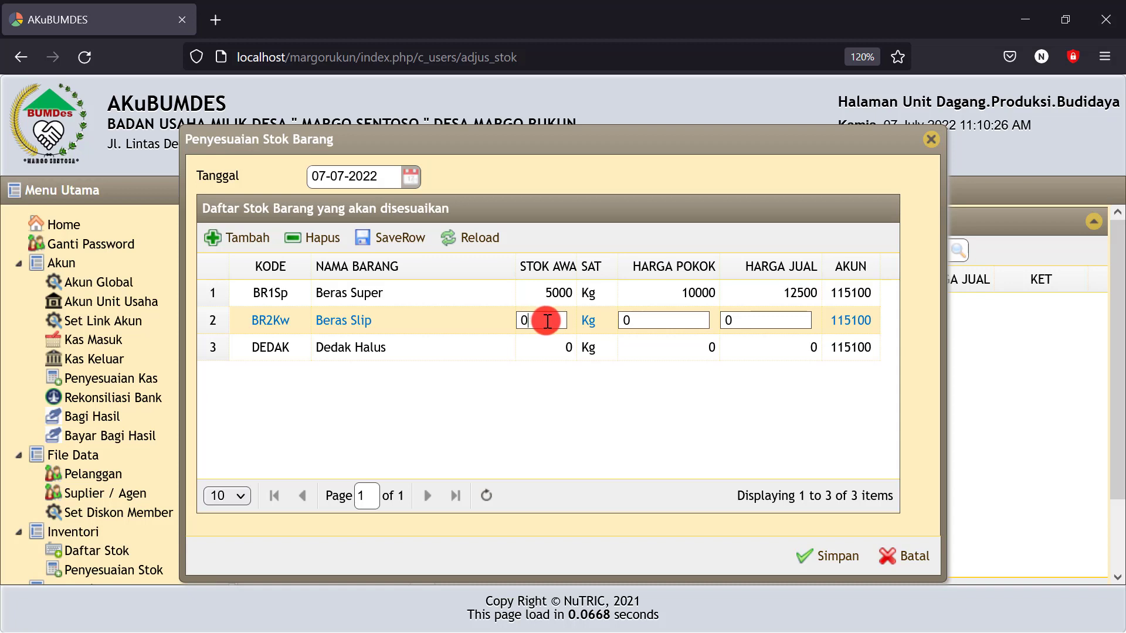
left_click_drag(548, 320, 508, 319)
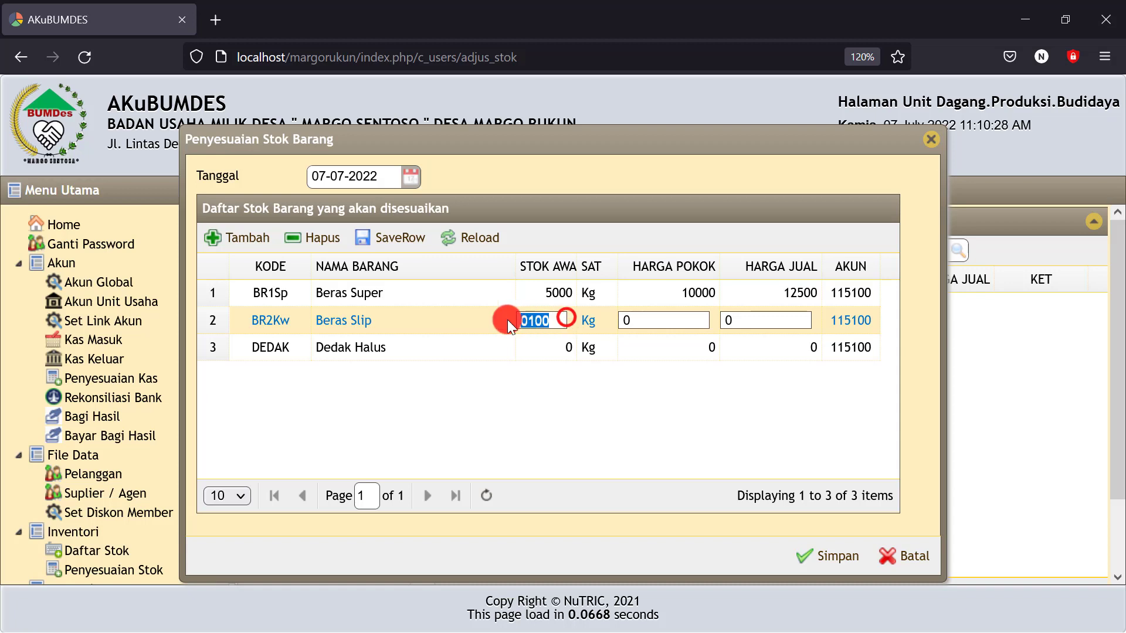
type("1000")
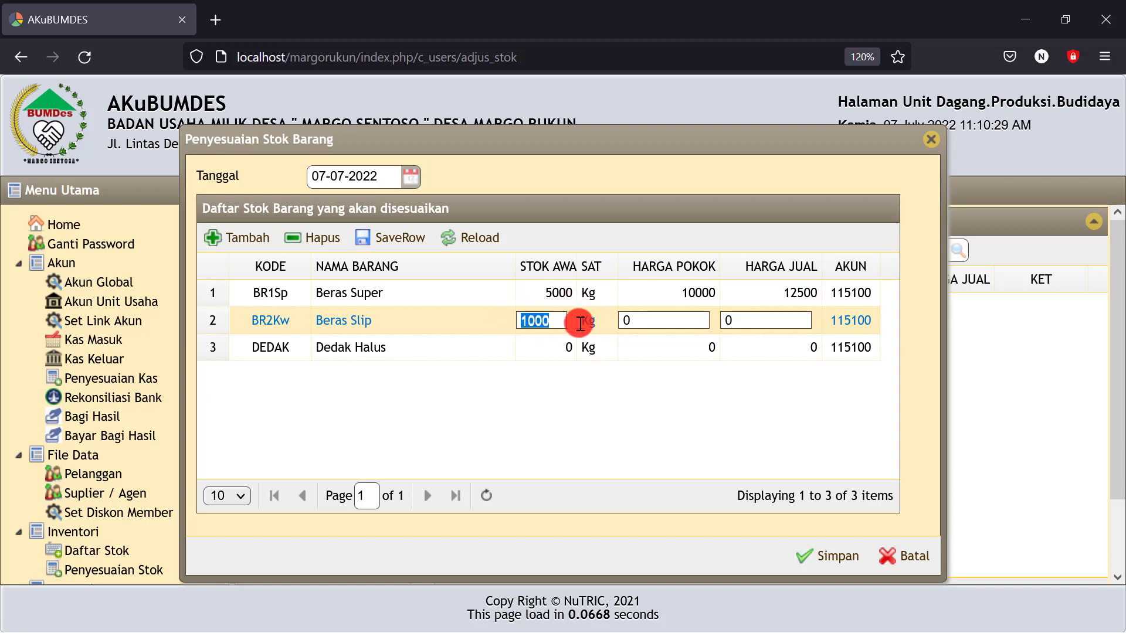
left_click_drag(651, 316, 599, 316)
type("750")
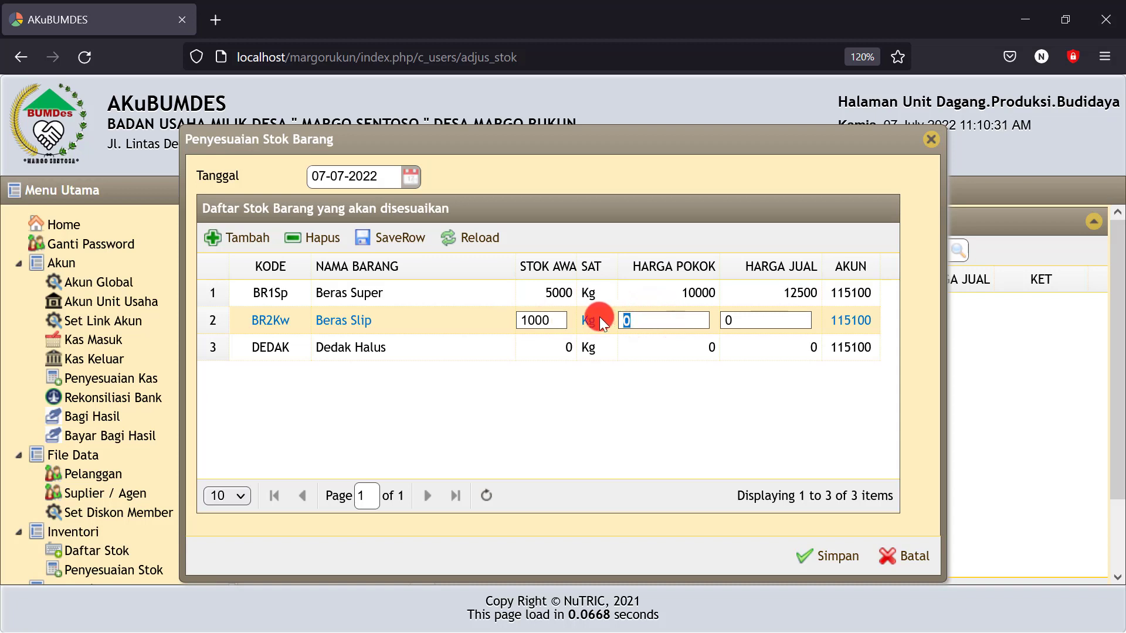
type("0")
left_click_drag(752, 321, 703, 321)
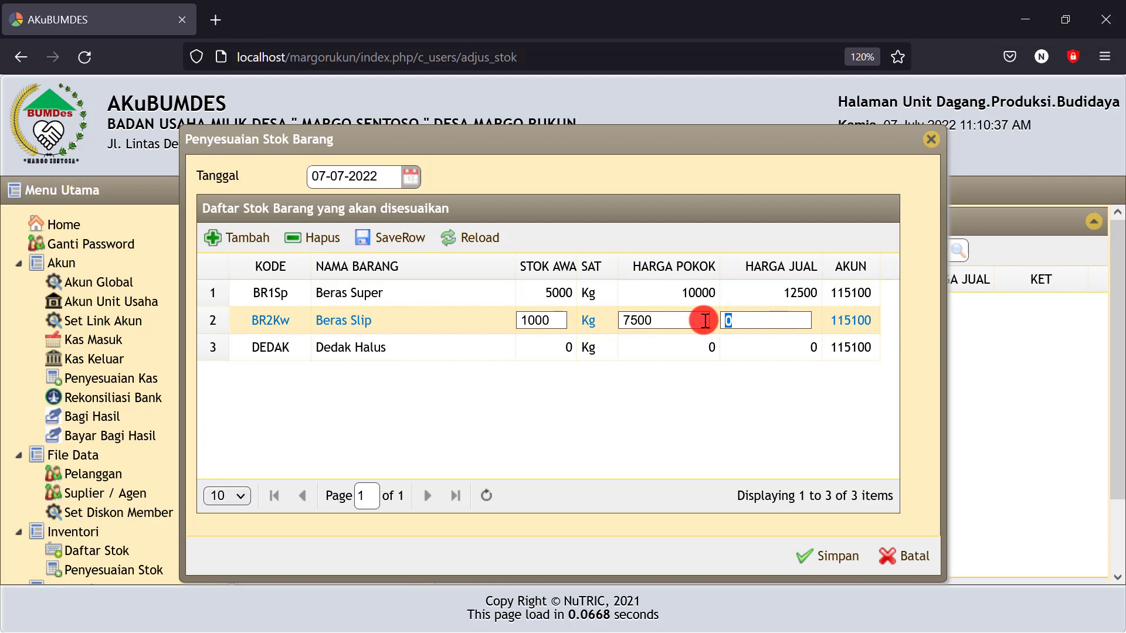
Set Dedak Halus to opening stock 3000 kg, cost price 1000 and selling price 2000
left_click(581, 352)
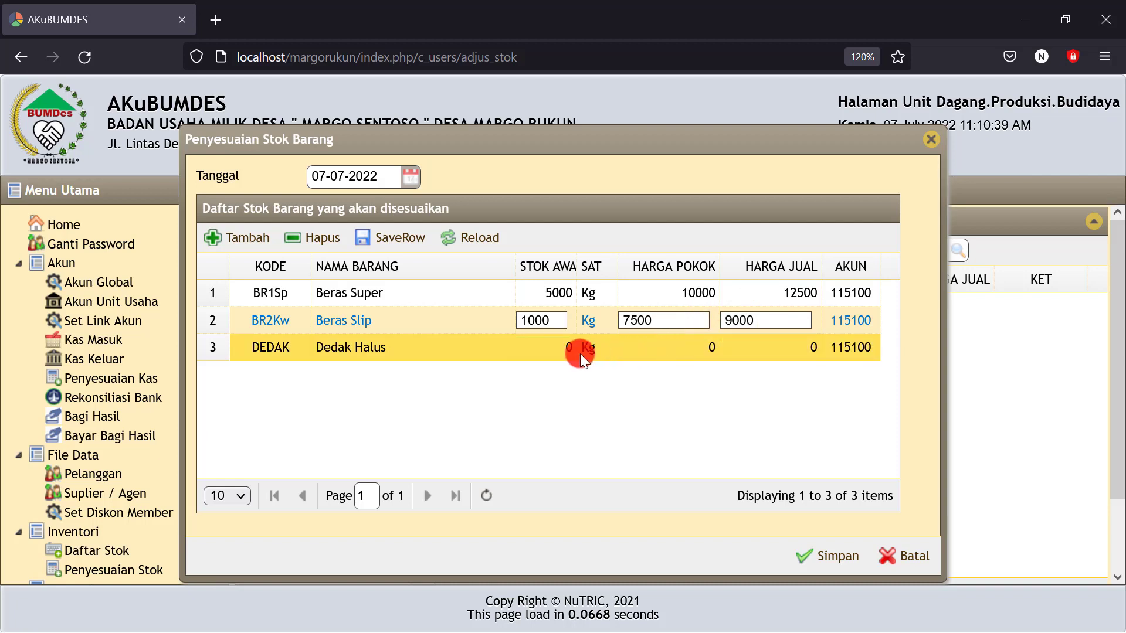
left_click(549, 345)
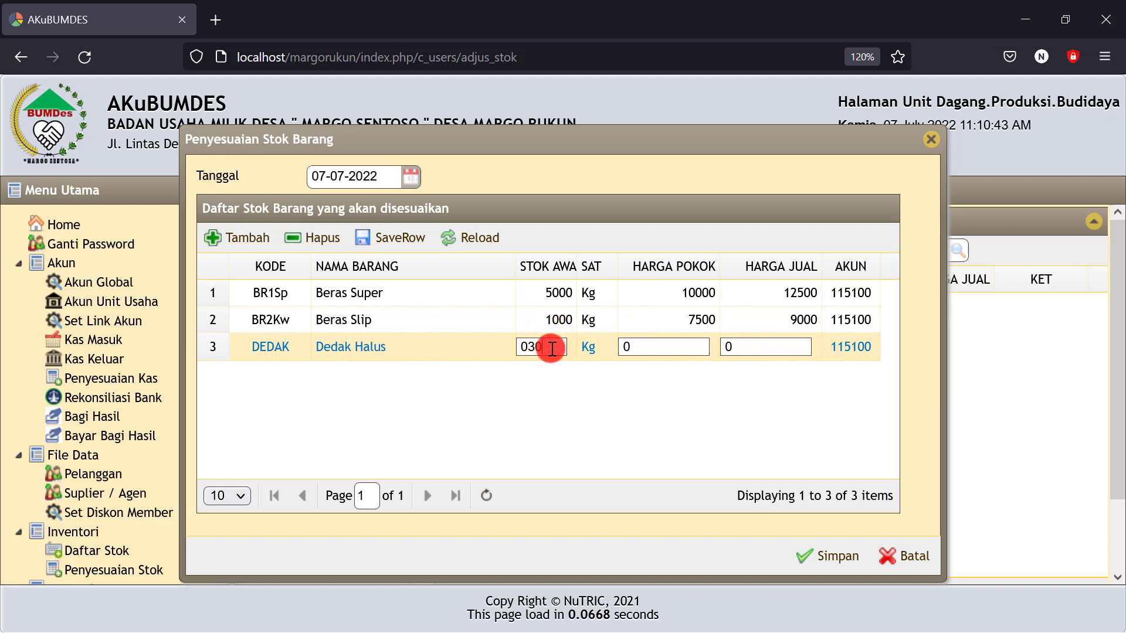
type("300")
left_click_drag(550, 347, 487, 347)
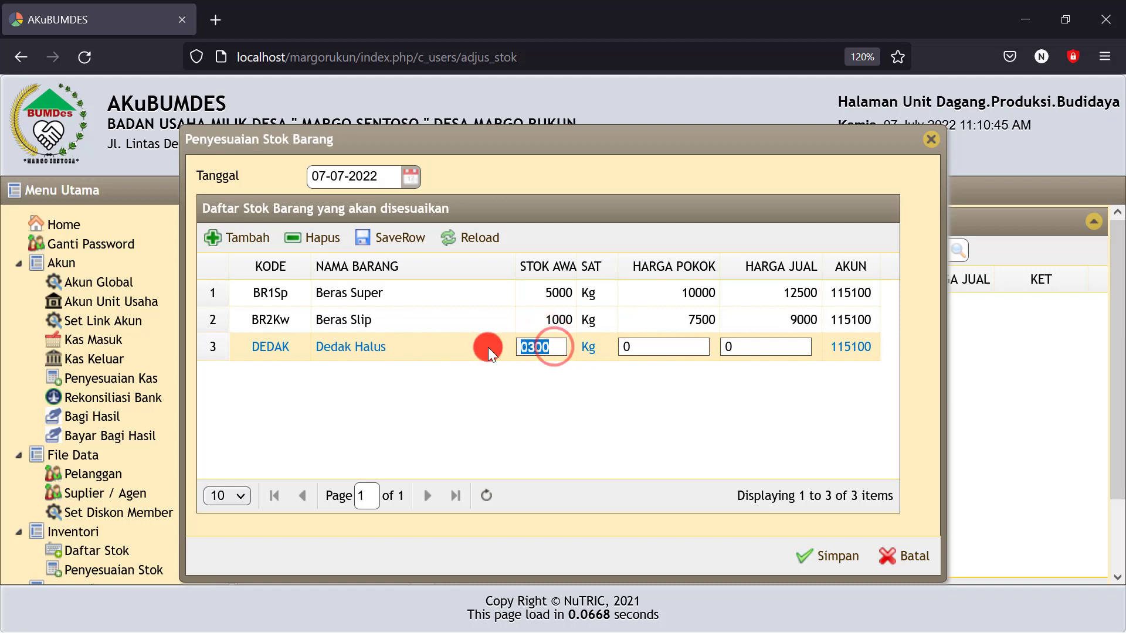
type("3000")
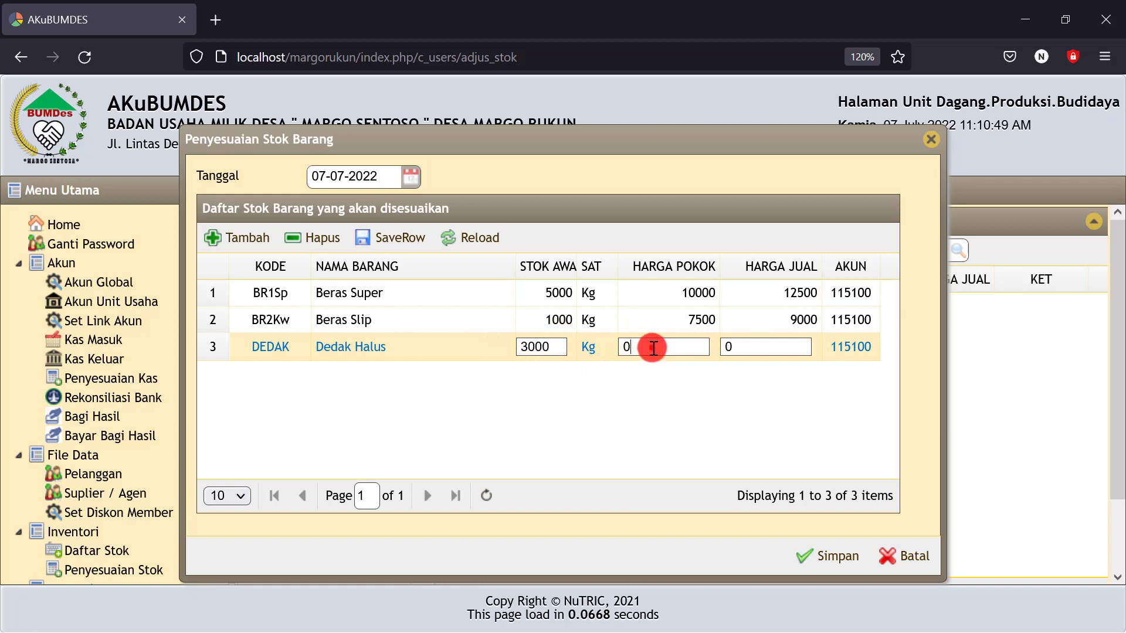
left_click_drag(654, 348, 620, 349)
type("1")
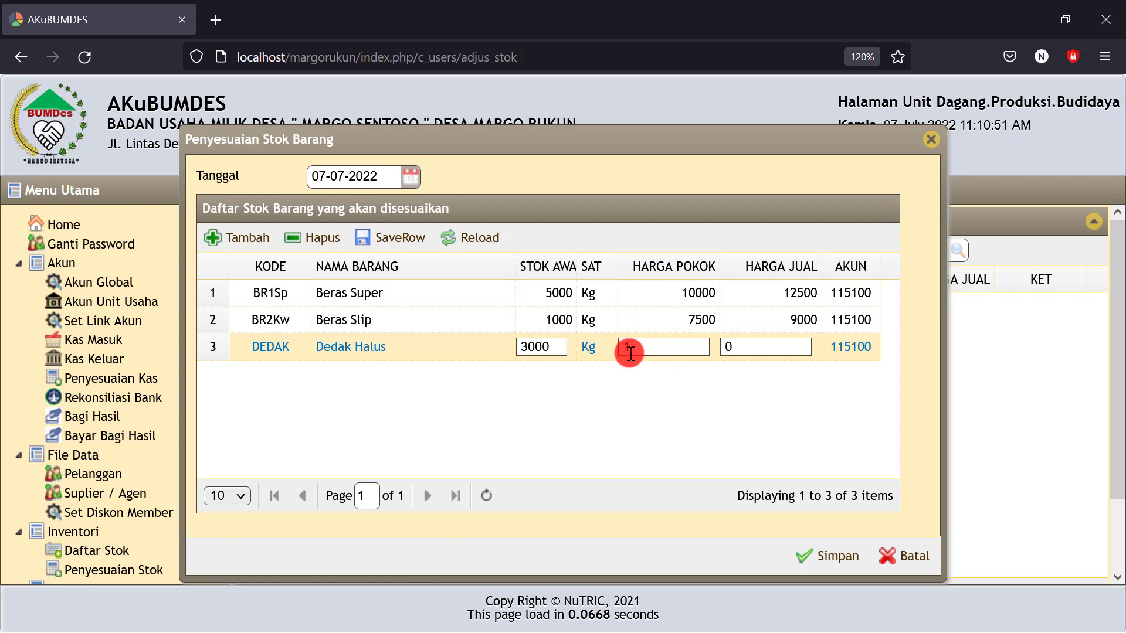
type("0000")
key("BackSpace")
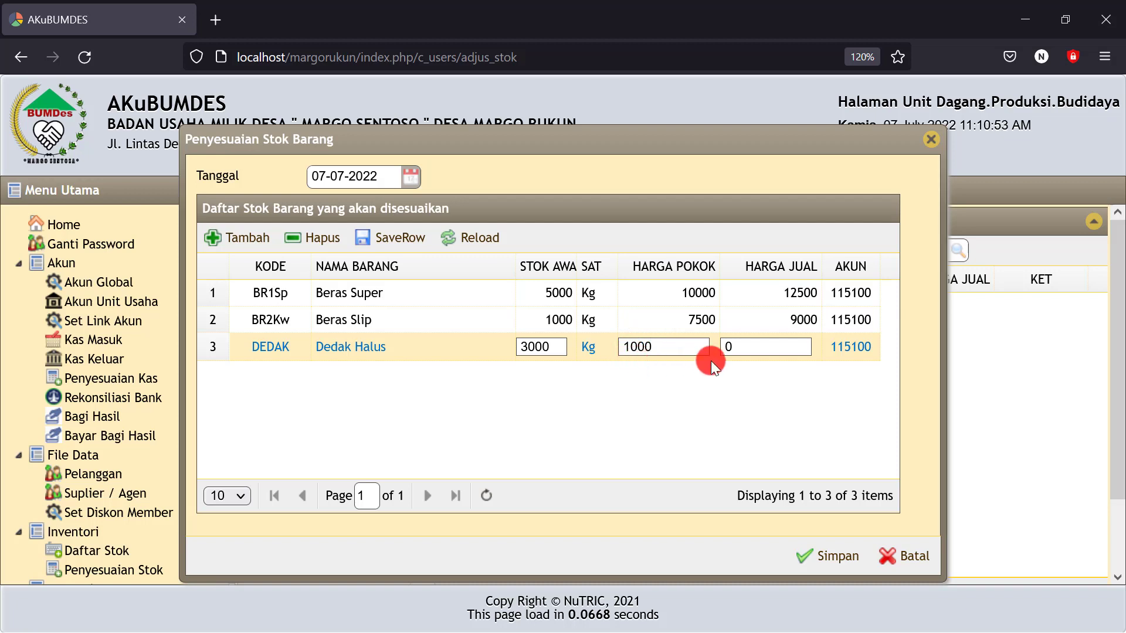
left_click(746, 346)
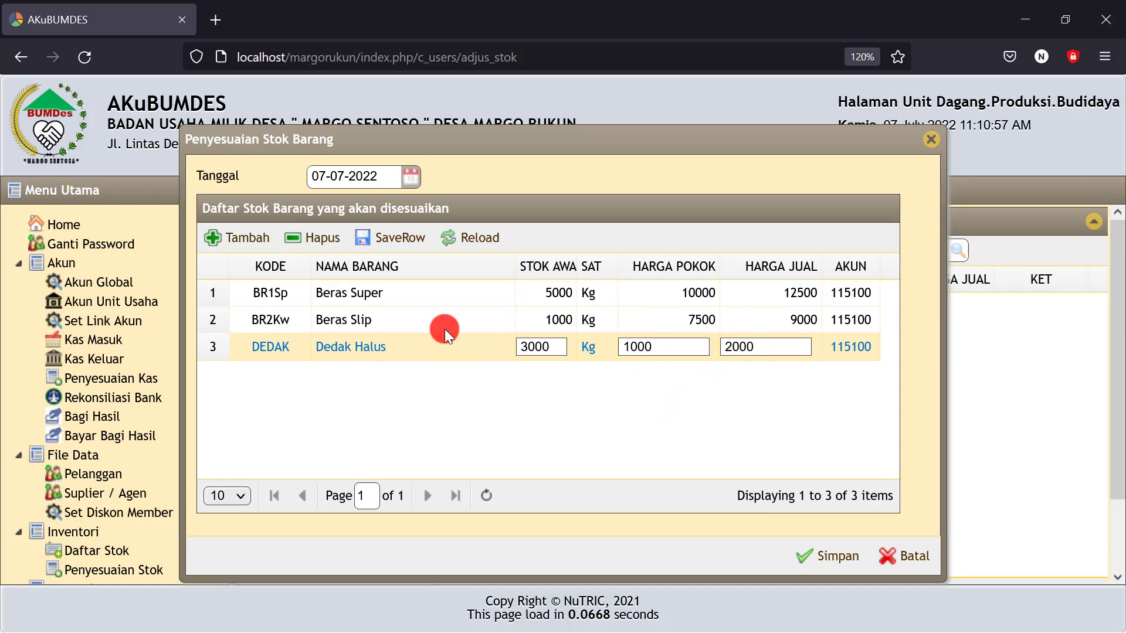
Save the Dedak Halus row, reload the list, and save the whole stock adjustment
left_click(410, 243)
left_click(472, 239)
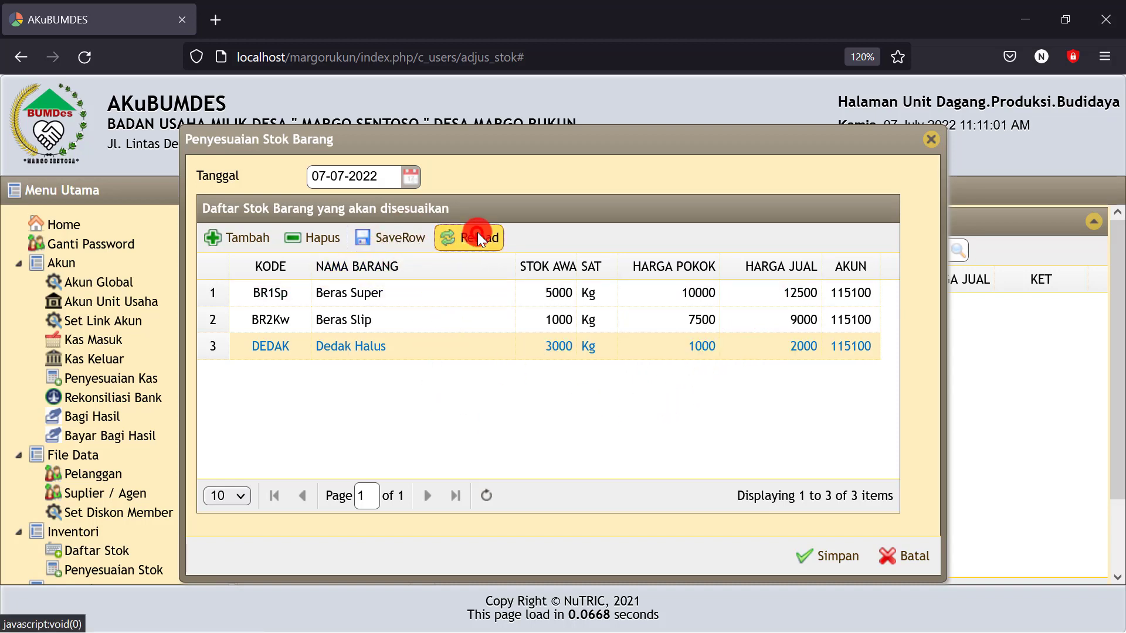
left_click(584, 289)
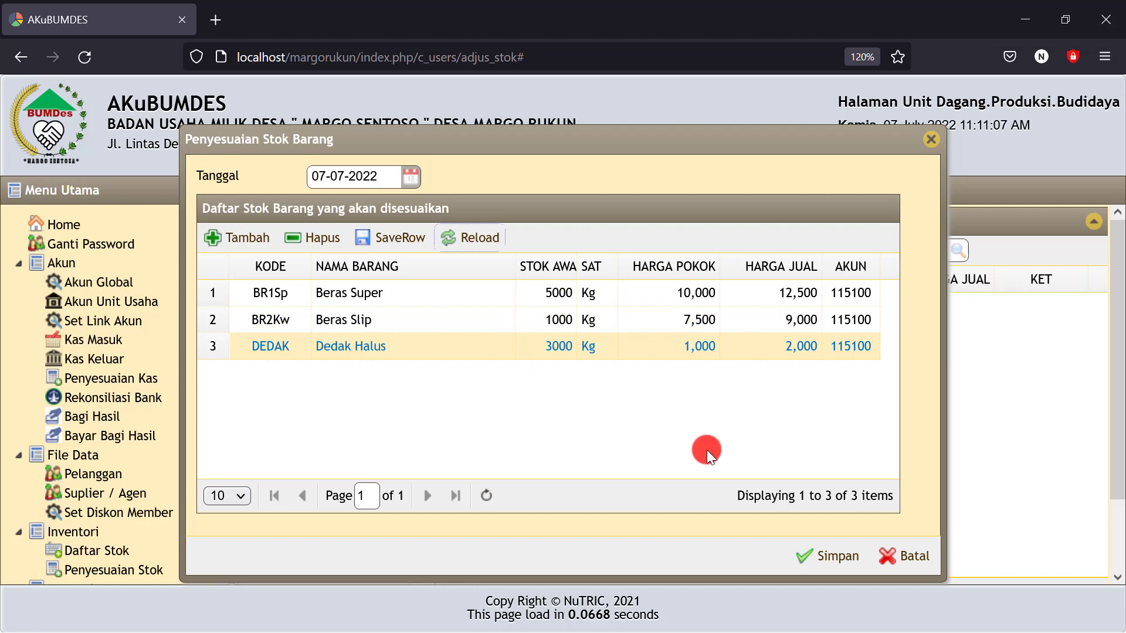
left_click(808, 554)
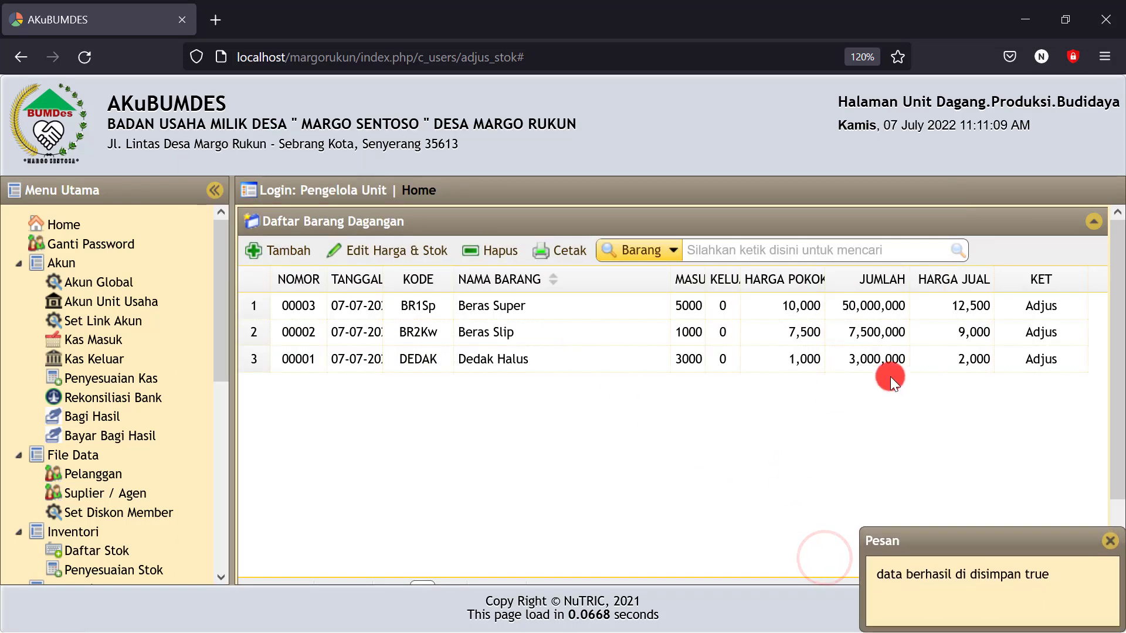
Refresh the Daftar Barang Dagangan totals to reveal the Rp 60,500,000.00 difference from the ledger
left_click(926, 322)
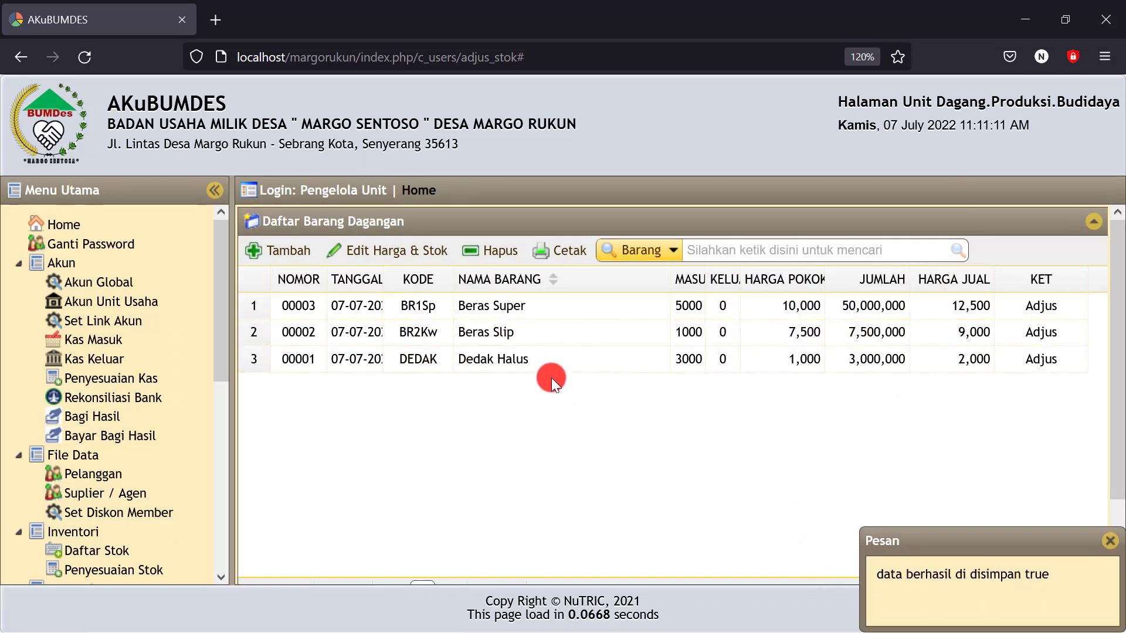
scroll(551, 378, "down", 2)
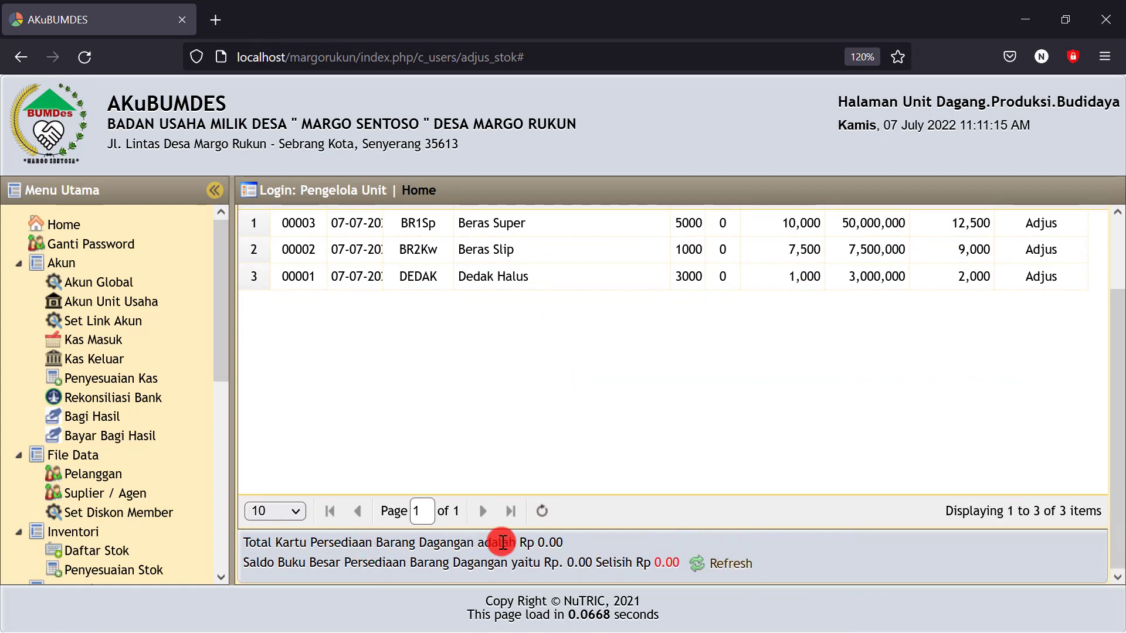
left_click(729, 562)
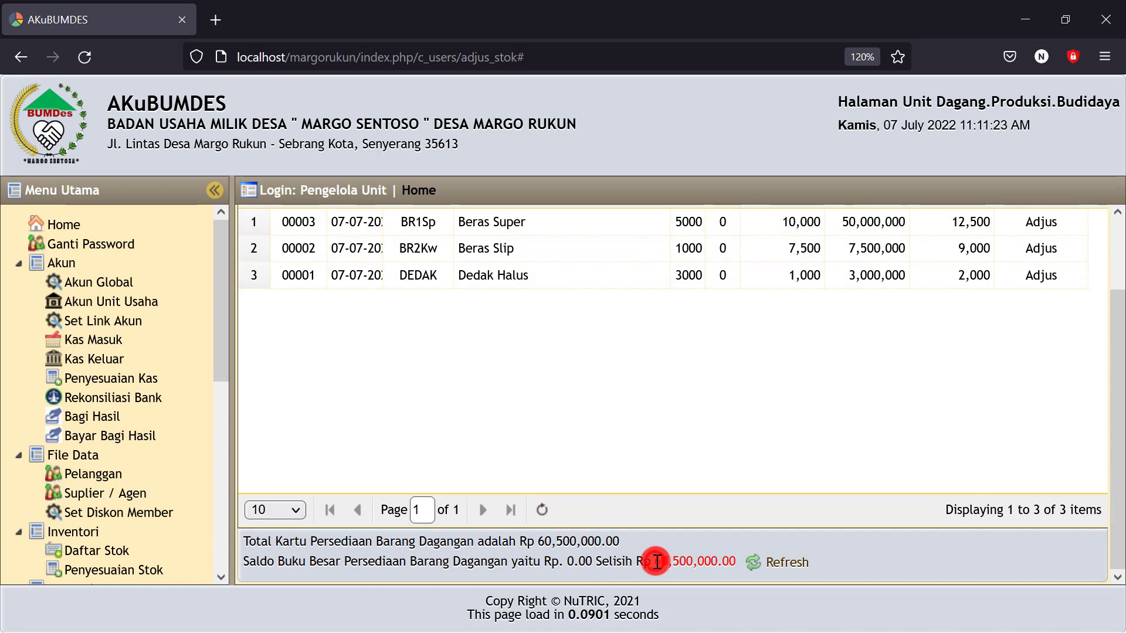
left_click_drag(654, 562, 737, 561)
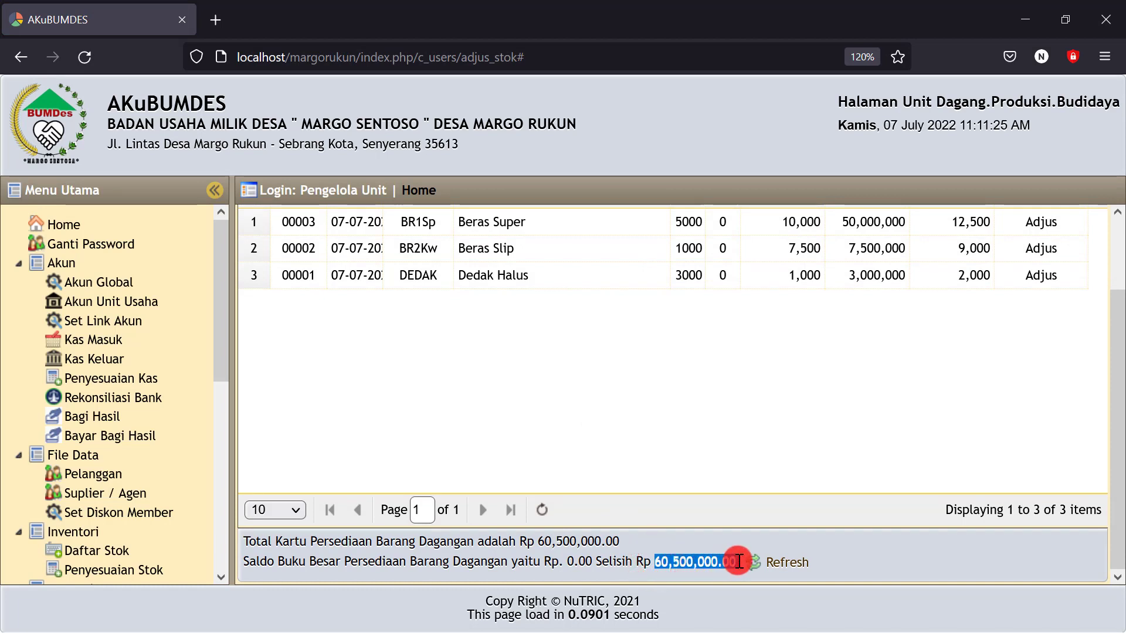
left_click(530, 294)
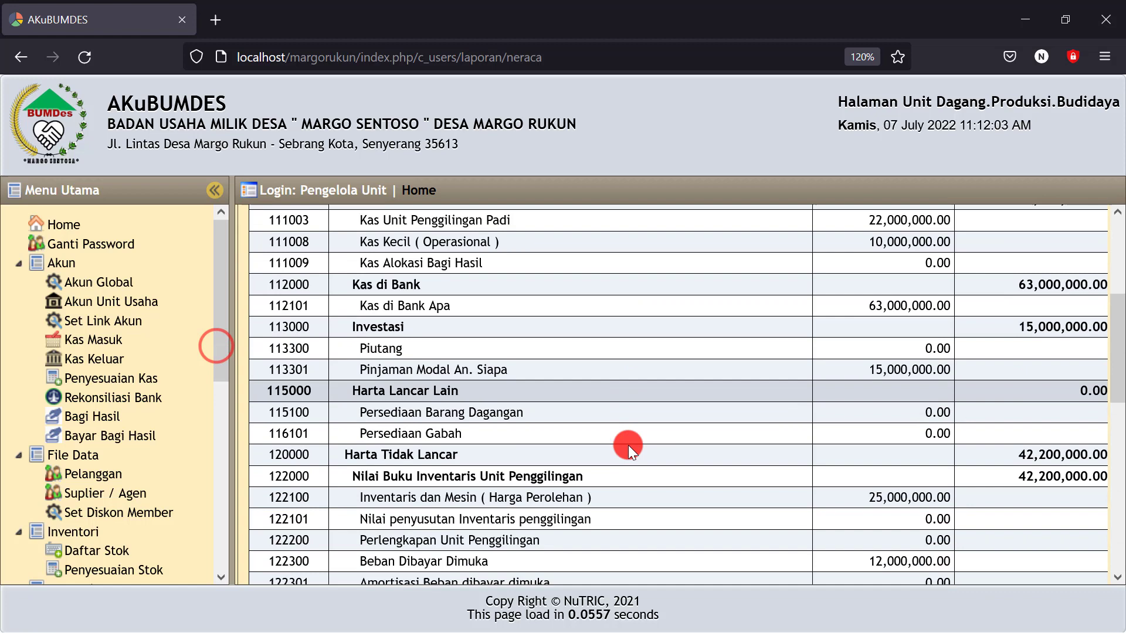
scroll(628, 446, "down", 1)
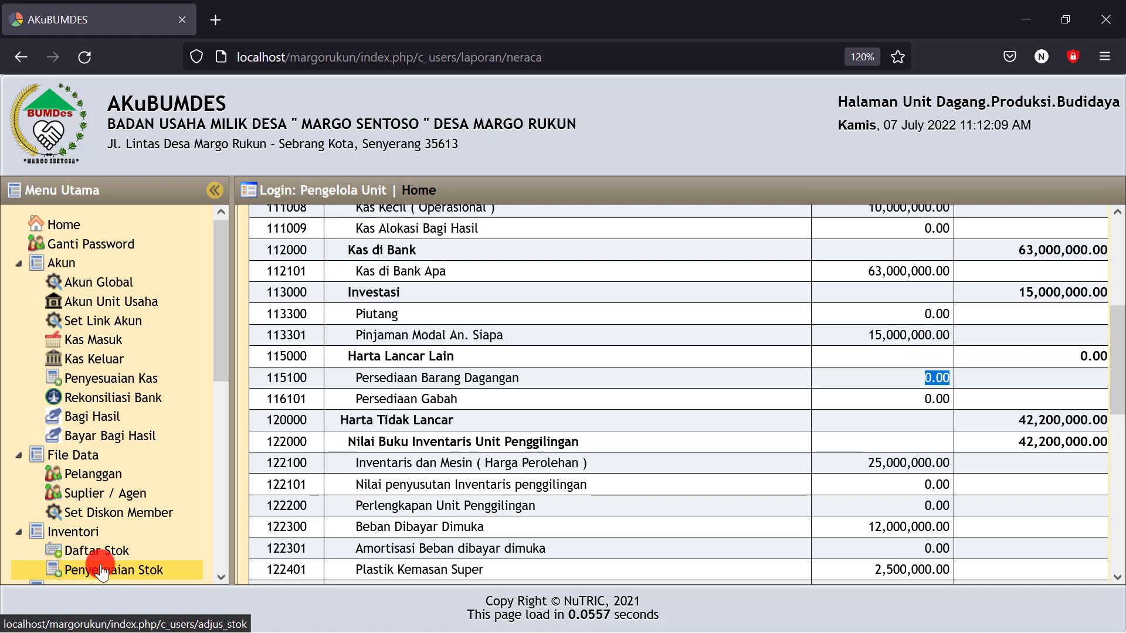
Check the Neraca's Persediaan Barang Dagangan at 0.00 and the Laba Berjalan amount
left_click(896, 380)
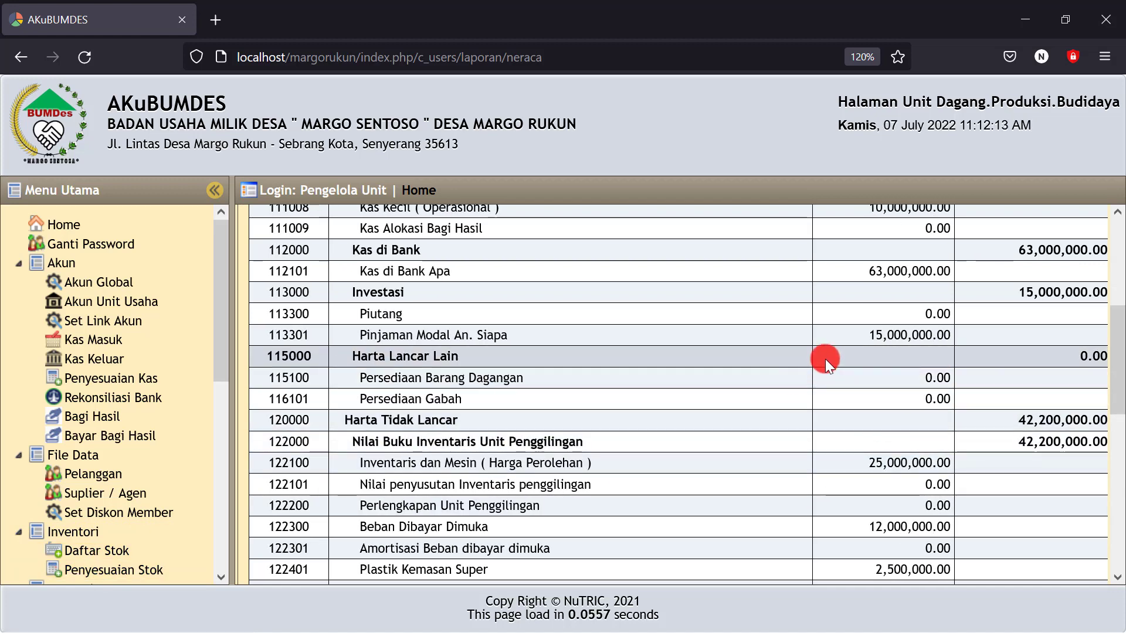
scroll(825, 359, "down", 5)
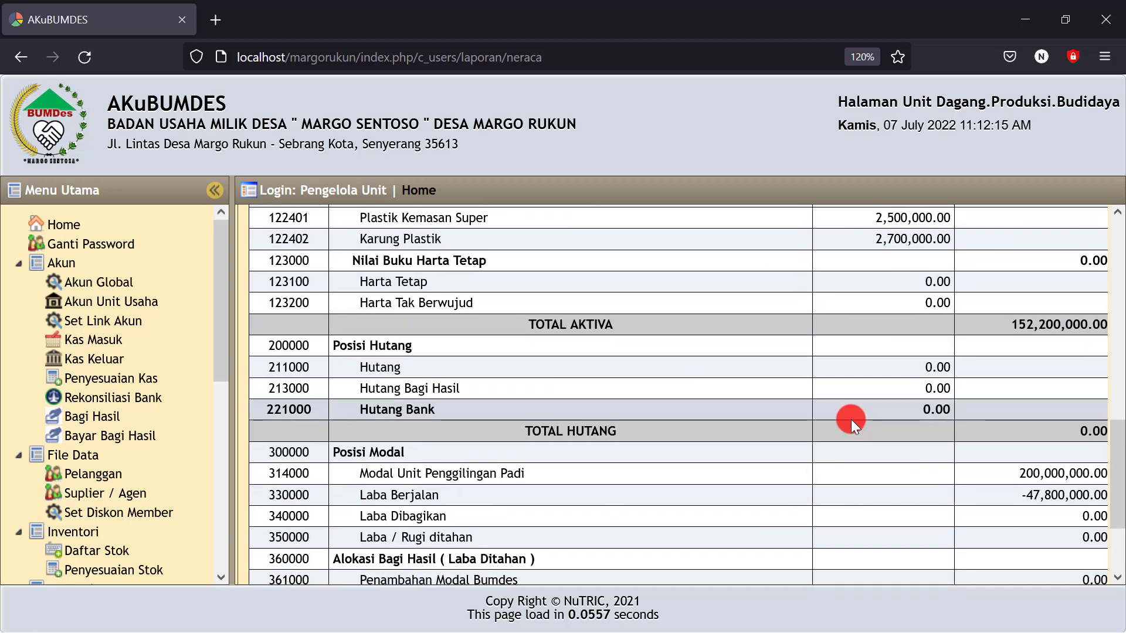
scroll(850, 420, "down", 1)
left_click_drag(1019, 406, 1045, 402)
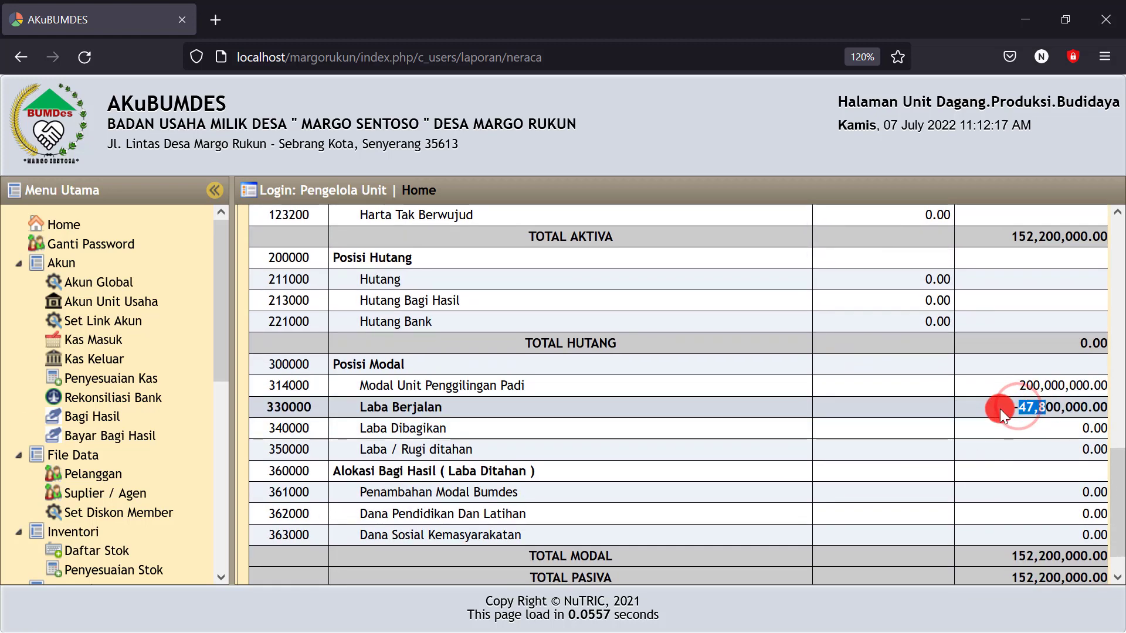
left_click_drag(1004, 414, 1064, 407)
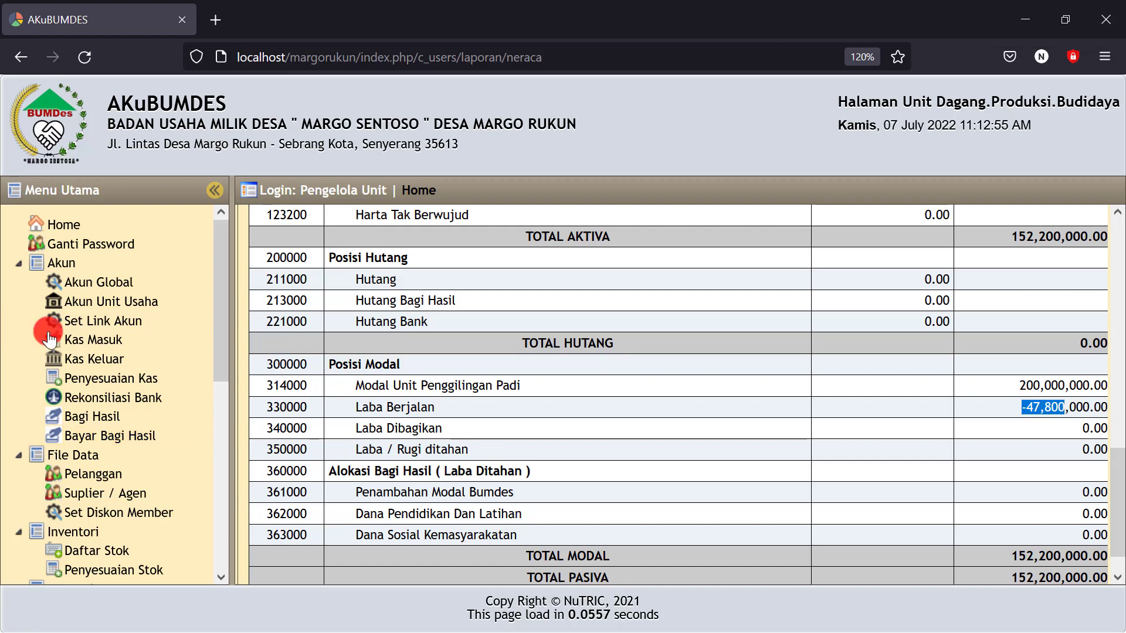
Return to the Inventori > Penyesuaian Stok page
scroll(105, 378, "down", 5)
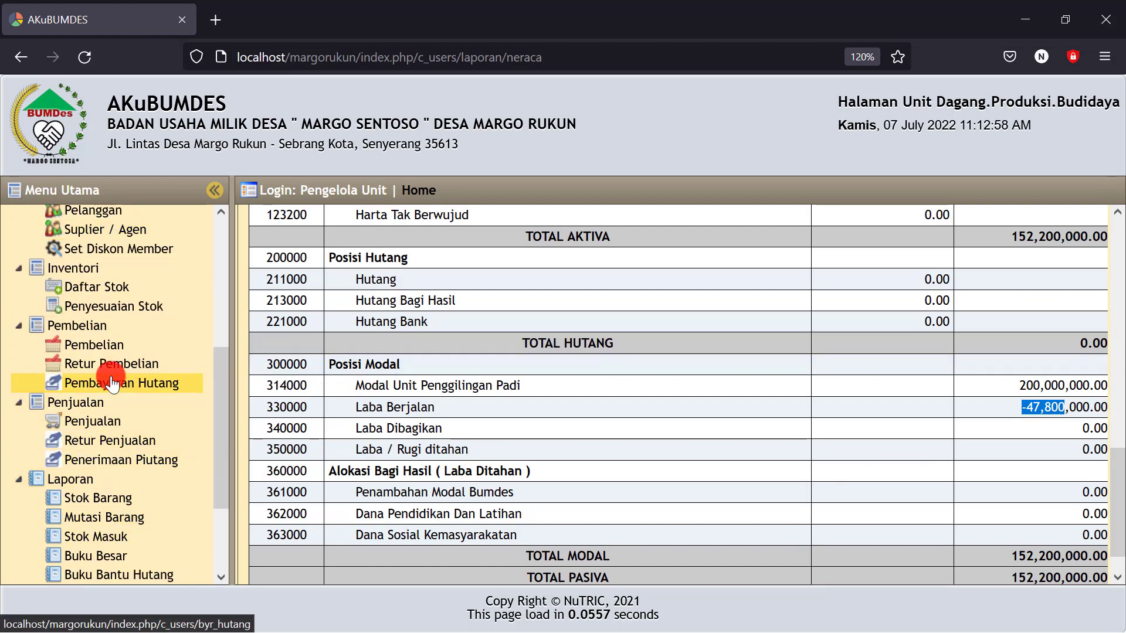
left_click(120, 301)
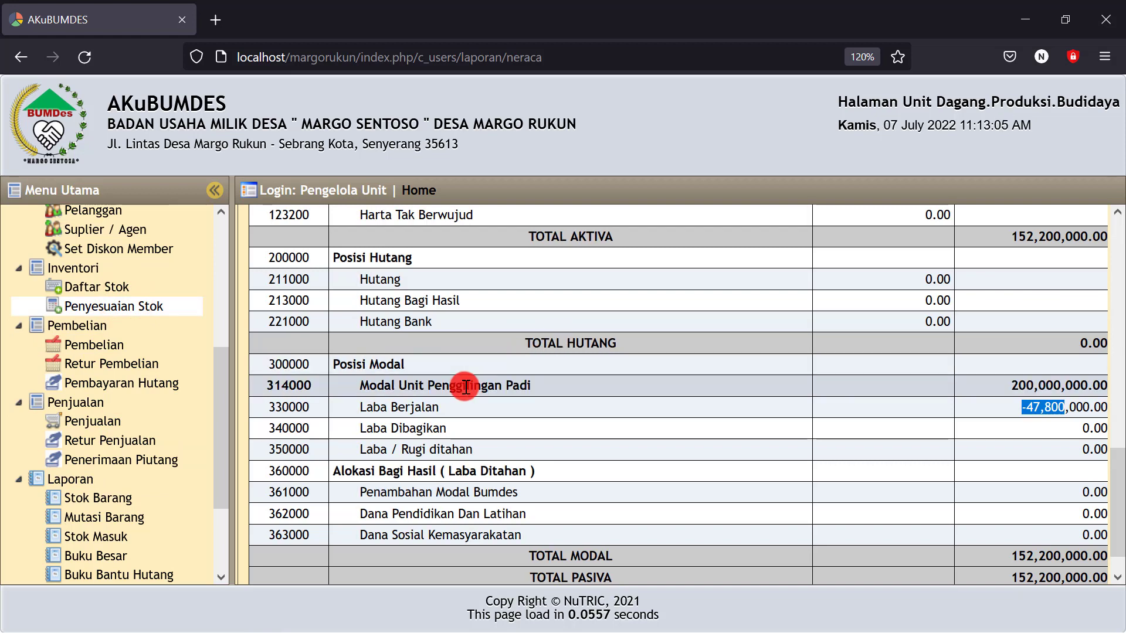
left_click(96, 310)
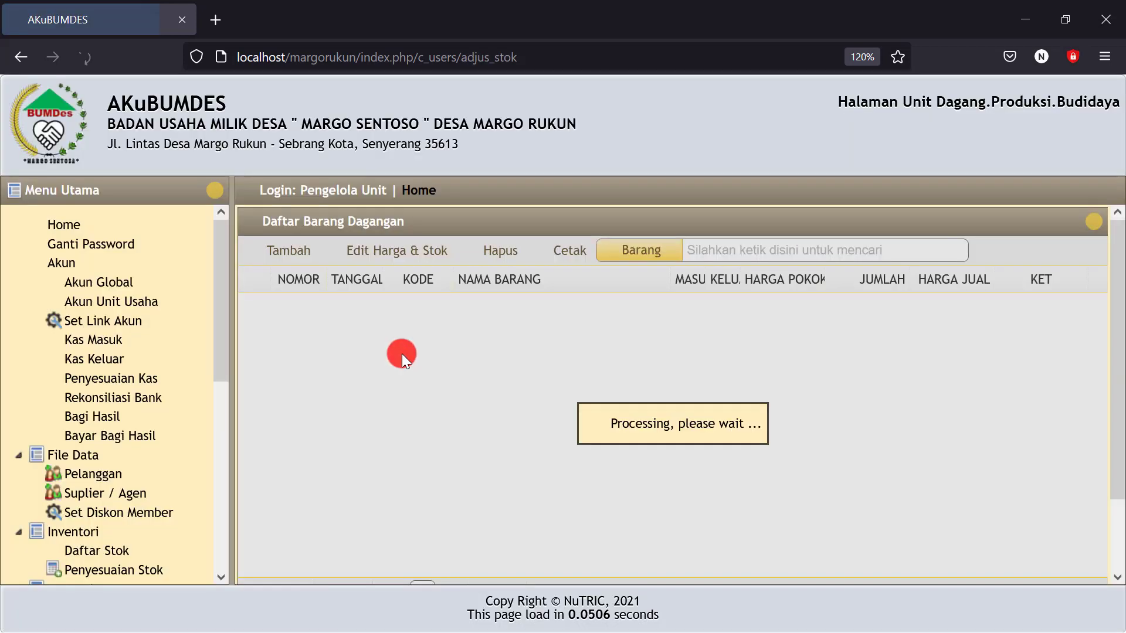
Go to Akun > Penyesuaian Kas and start a new Jurnal Umum (Penyesuaian) entry
scroll(404, 354, "down", 3)
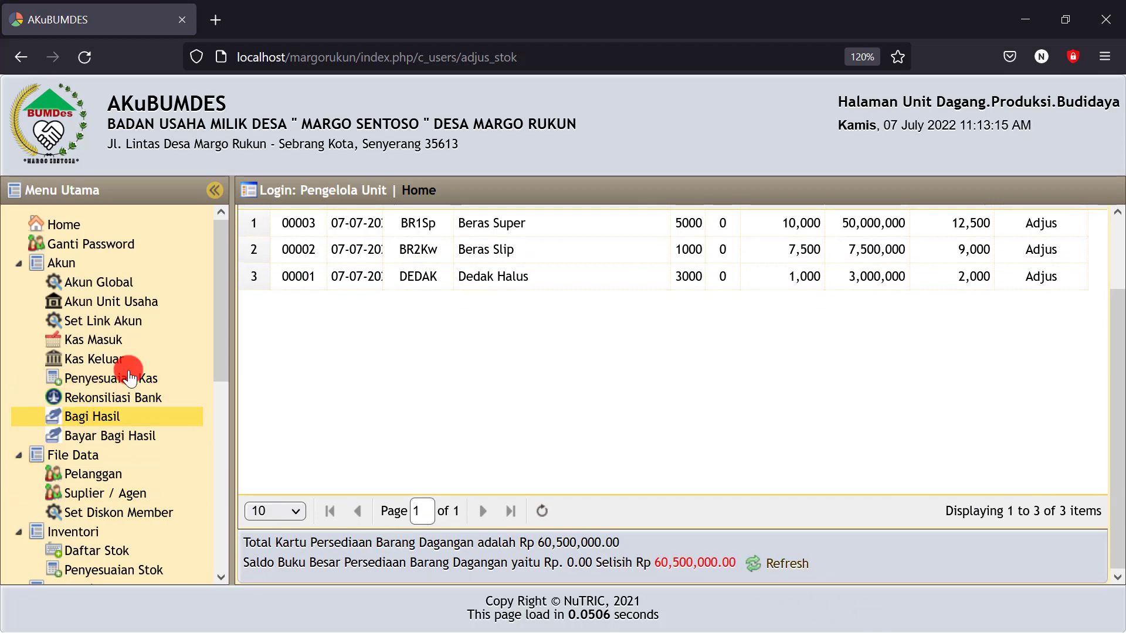
left_click(98, 381)
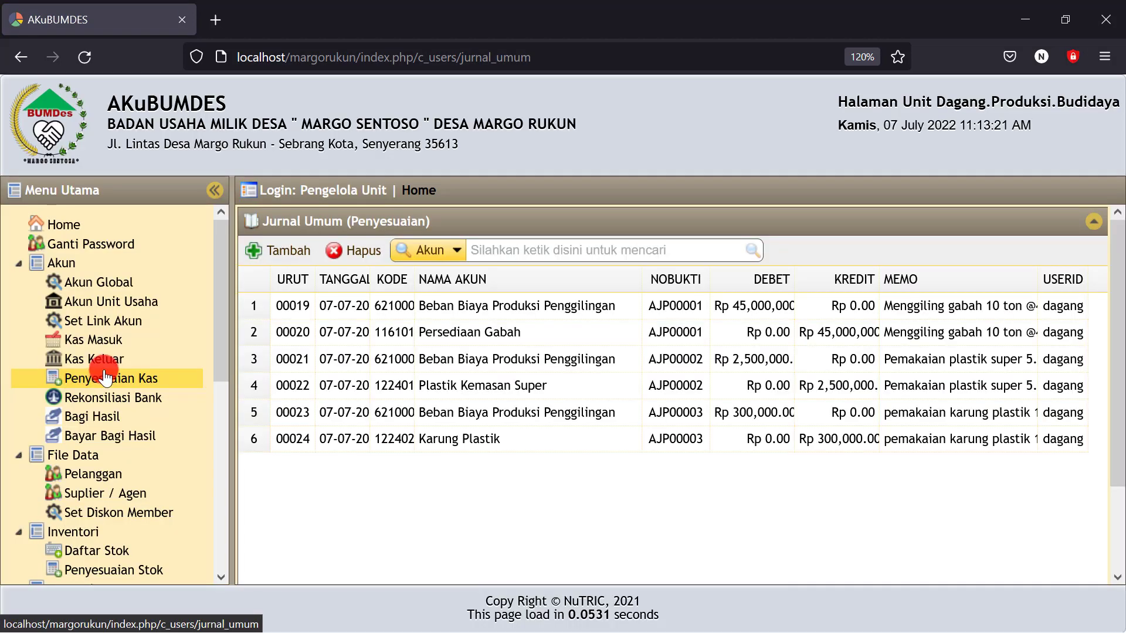
left_click(269, 267)
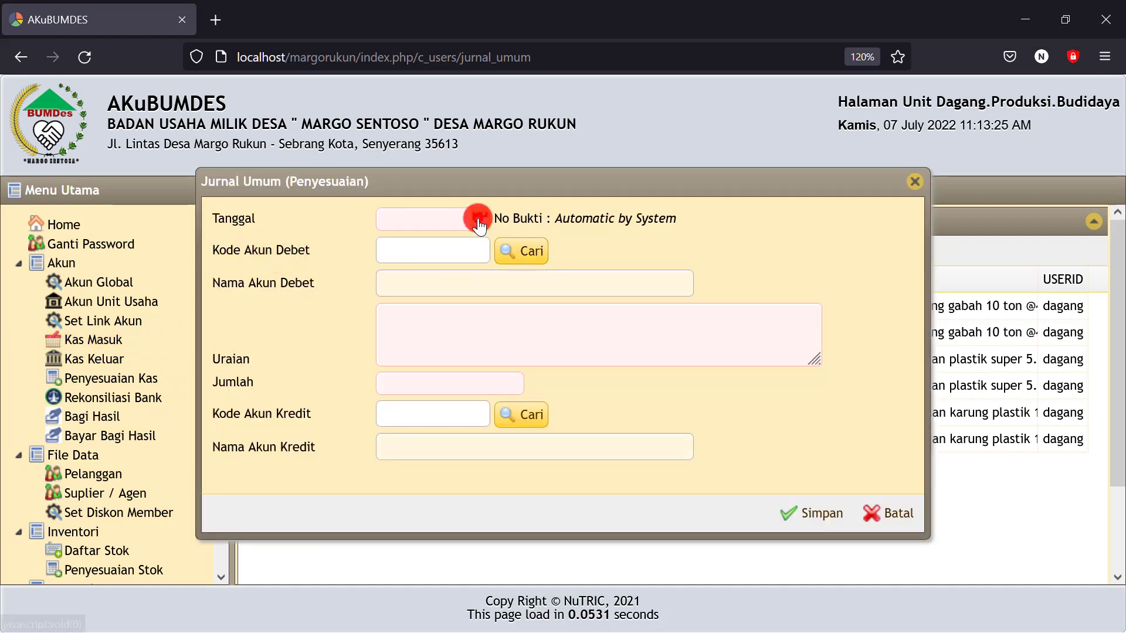
Date the entry 07-07-2022 and debit account 115100 Persediaan Barang Dagangan
left_click(479, 218)
left_click(498, 315)
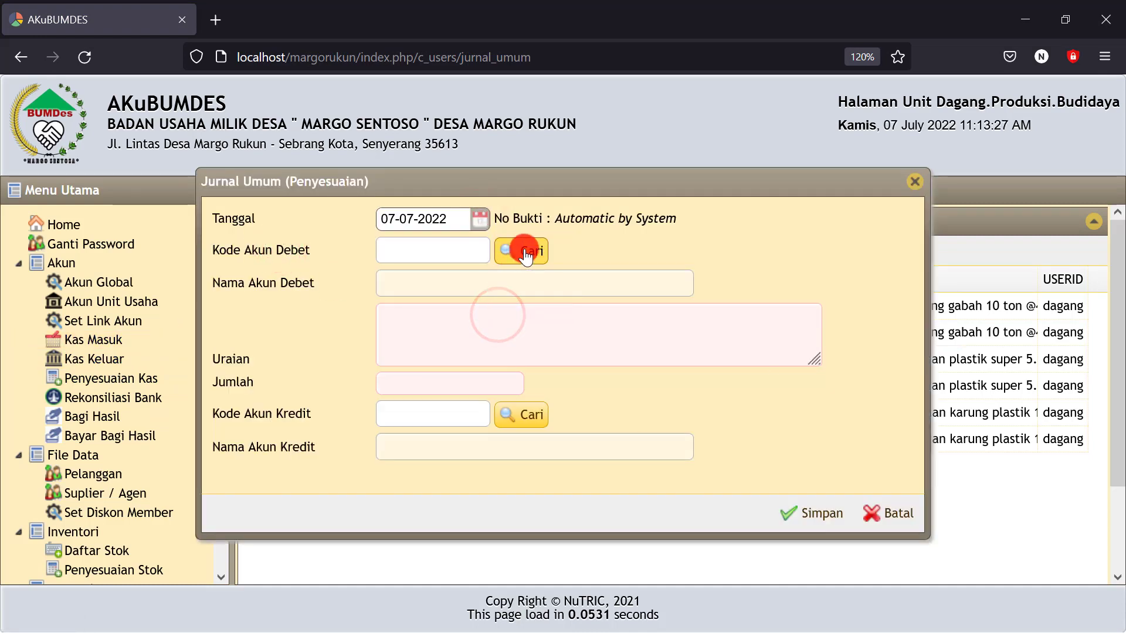
left_click(514, 258)
left_click(521, 258)
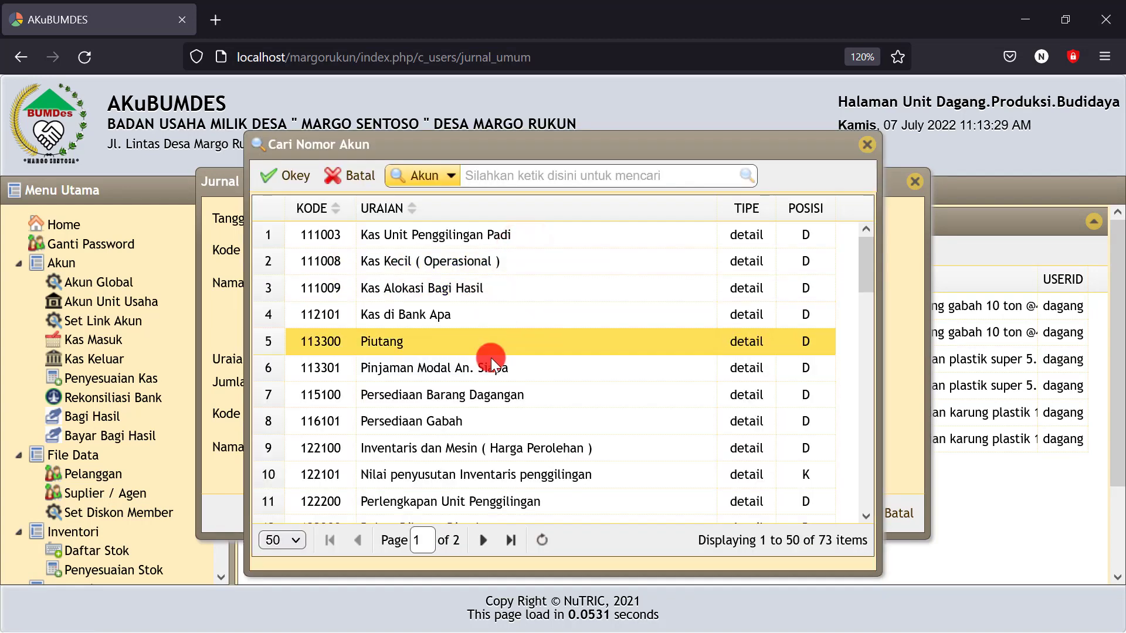
left_click(470, 394)
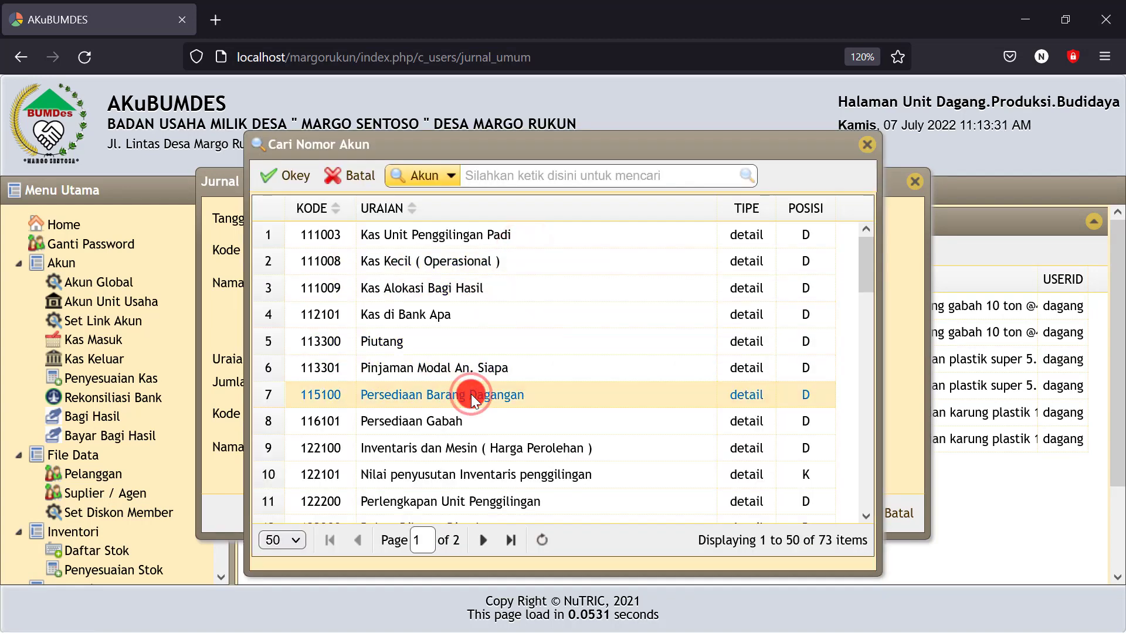
left_click(280, 176)
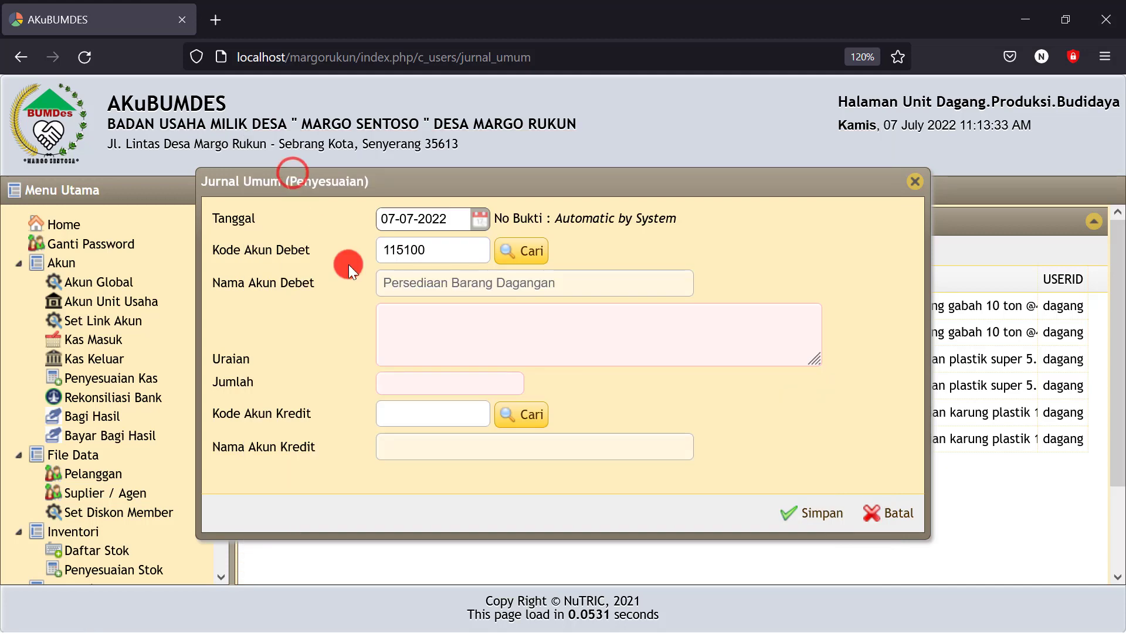
Enter description 'Hasil produksi penggilingan gabah 10 ton' with amount 60500000
left_click(413, 323)
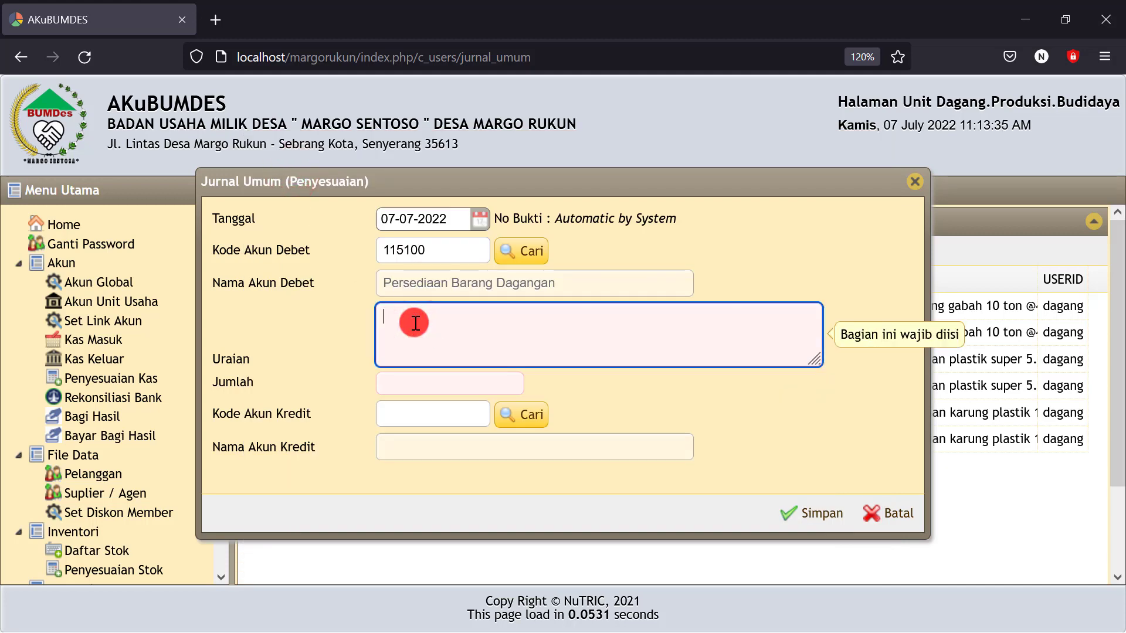
type("Hasil p")
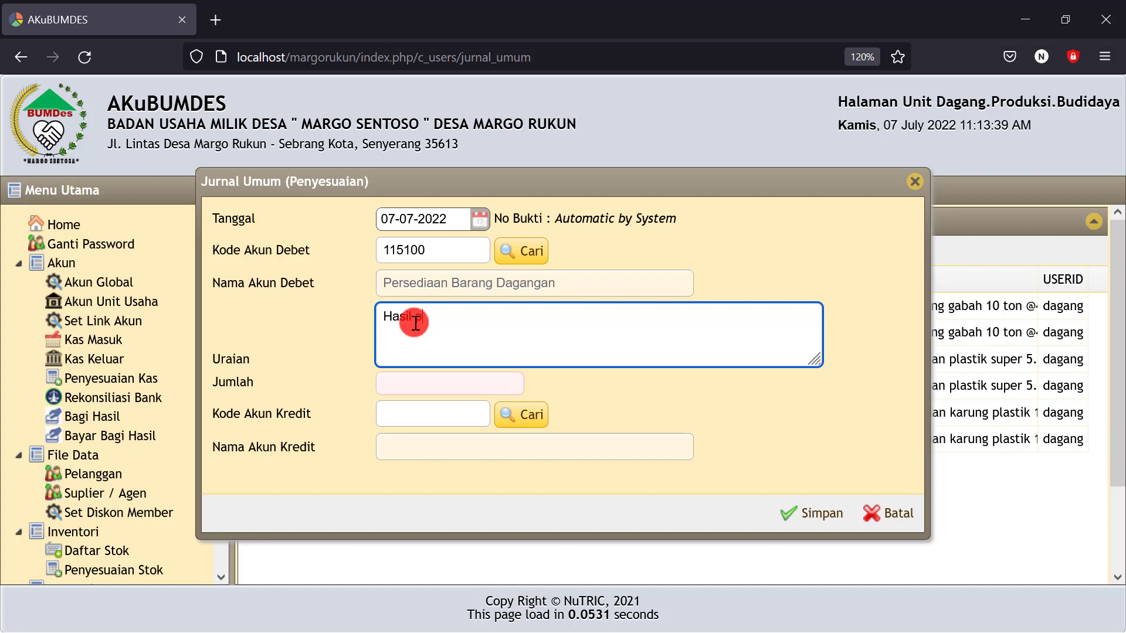
type("roduksi pe")
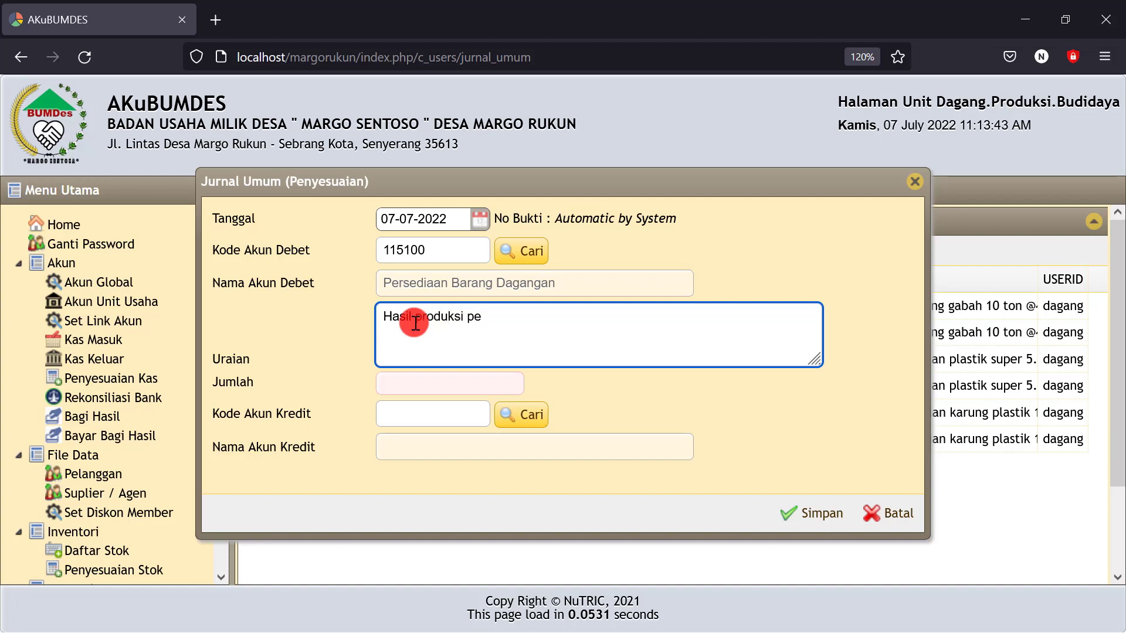
type("nggilingan ")
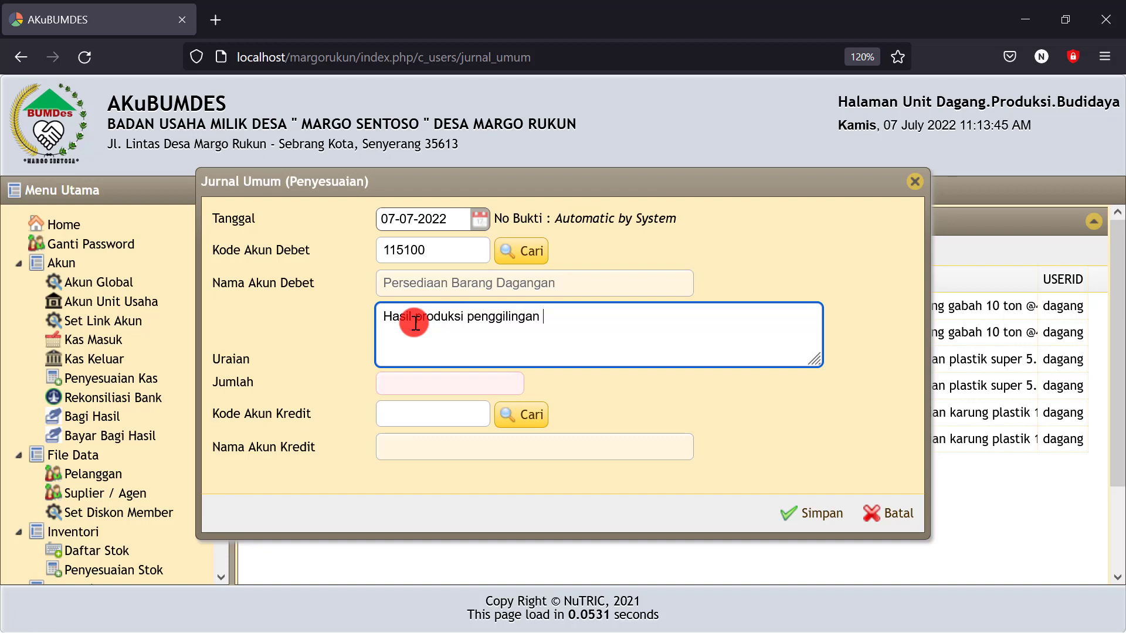
type("gabah 10 ton")
left_click(414, 383)
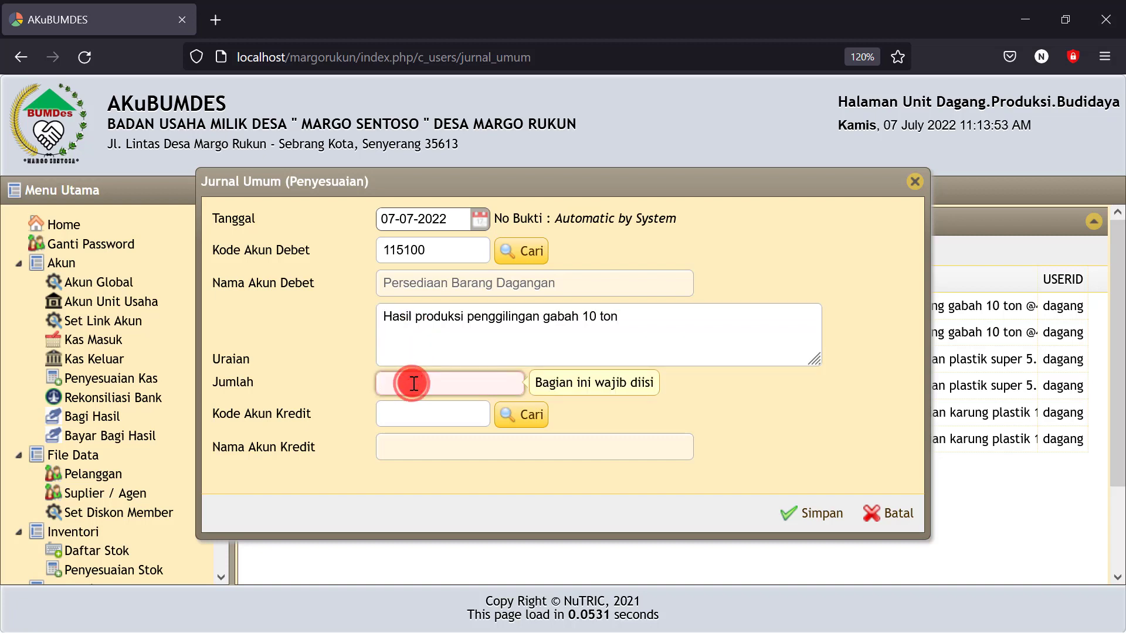
type("605")
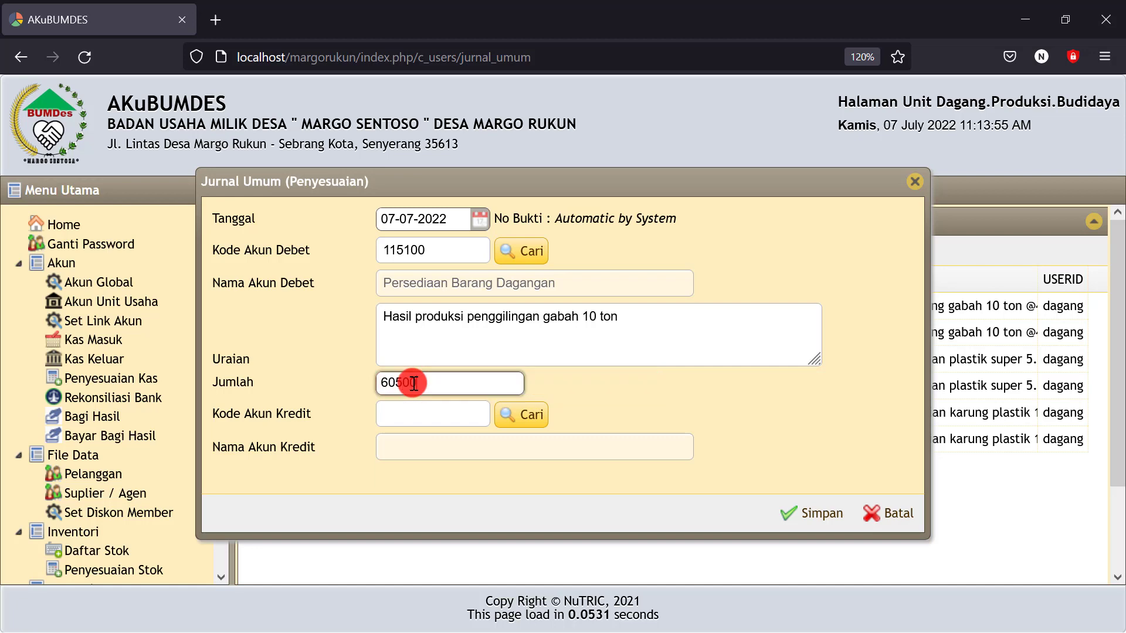
type("00000")
Credit 442000 Pendapatan Hasil Produksi and save the entry as AJP00004
left_click(532, 414)
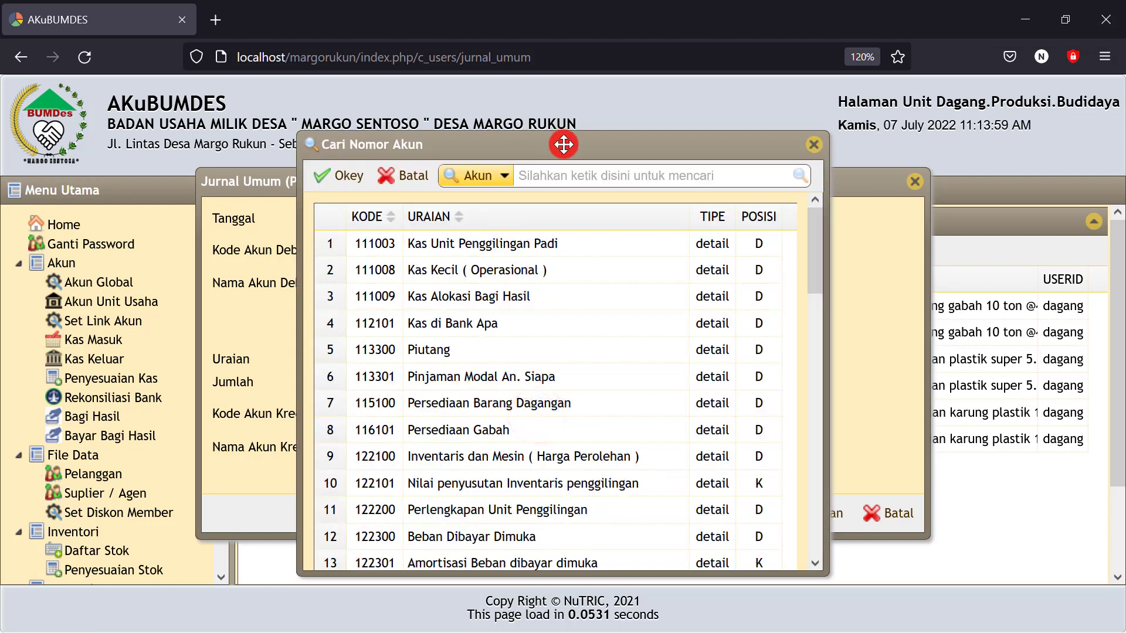
left_click(550, 177)
type("pen")
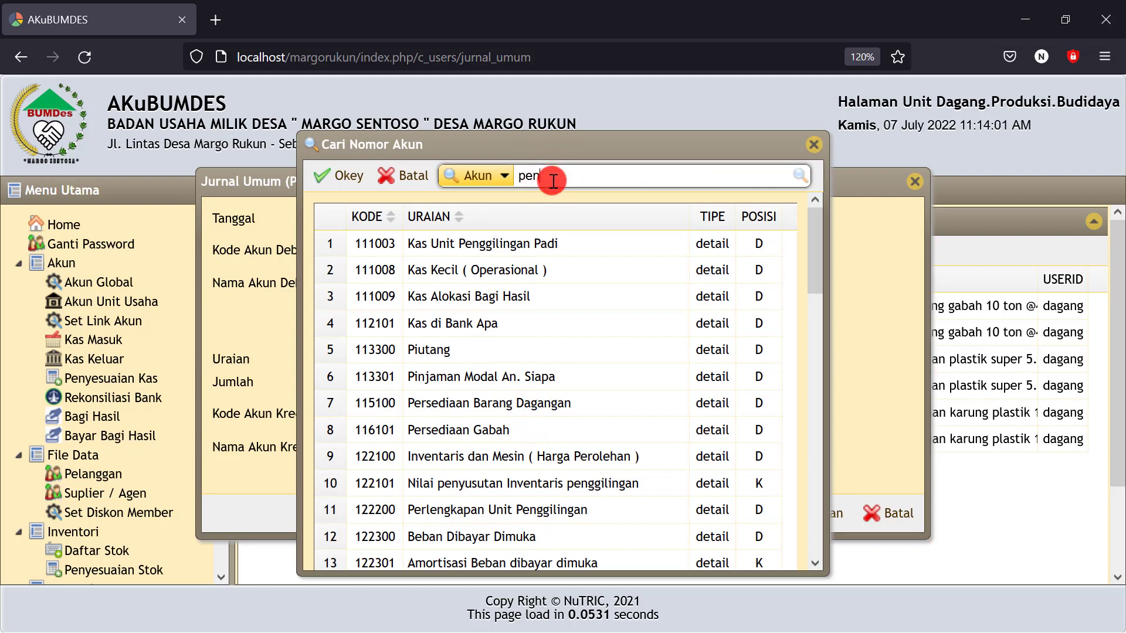
type("dapatan")
left_click(800, 176)
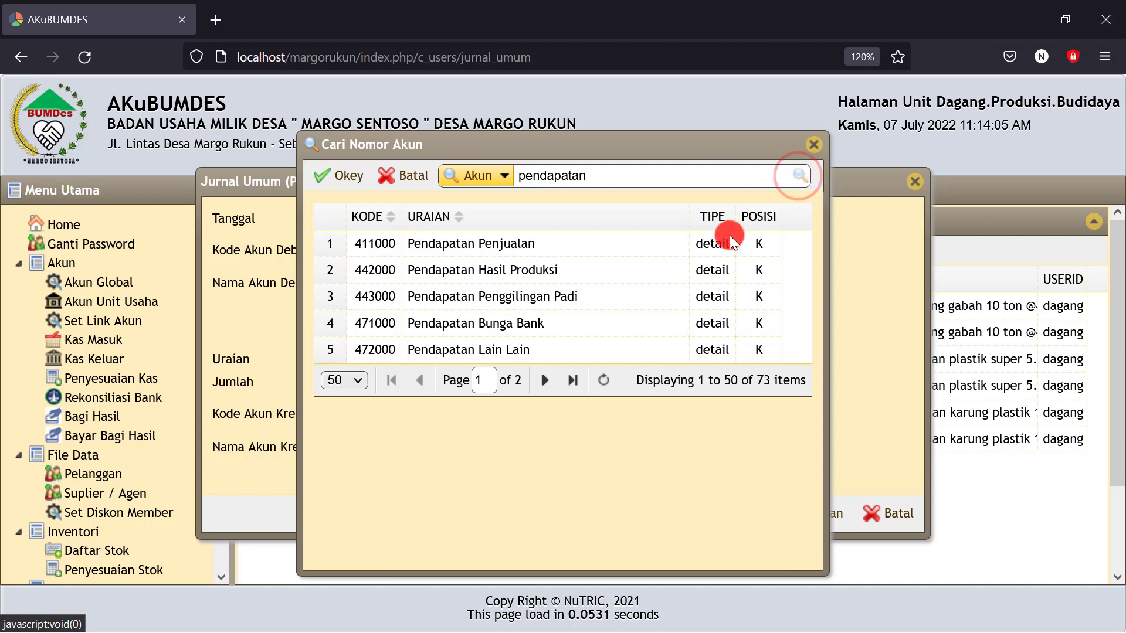
left_click(505, 272)
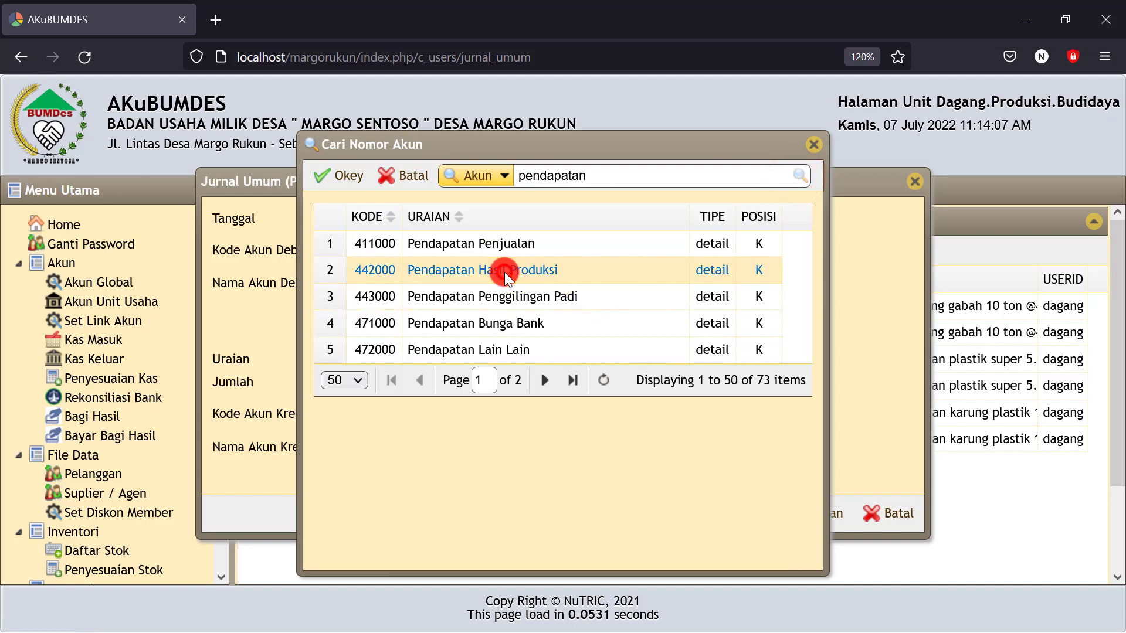
left_click(348, 179)
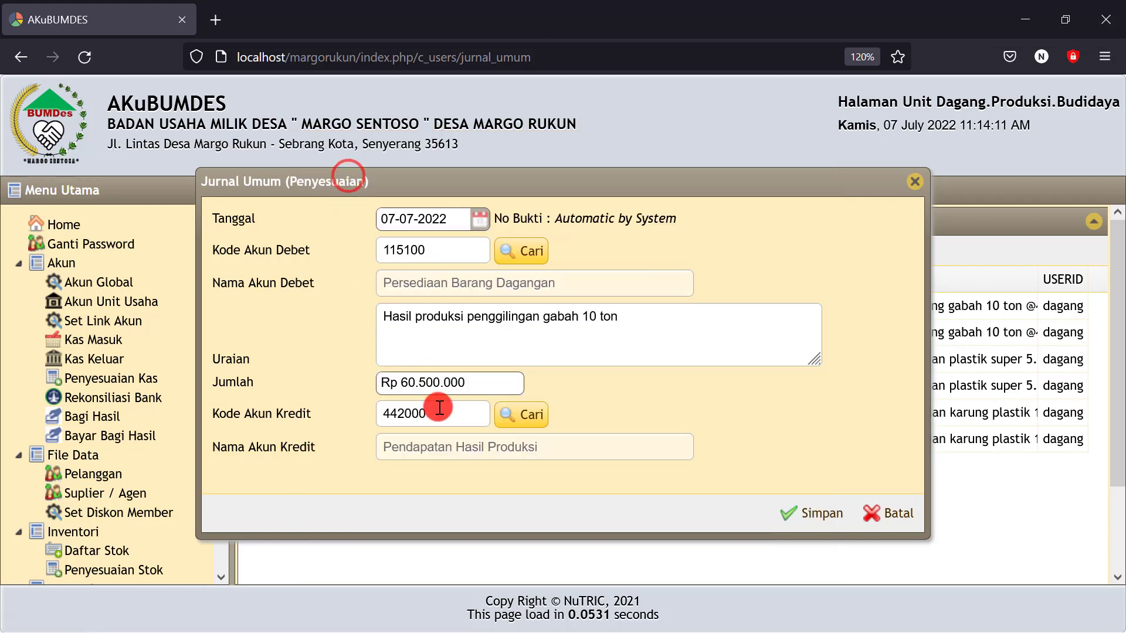
left_click(805, 516)
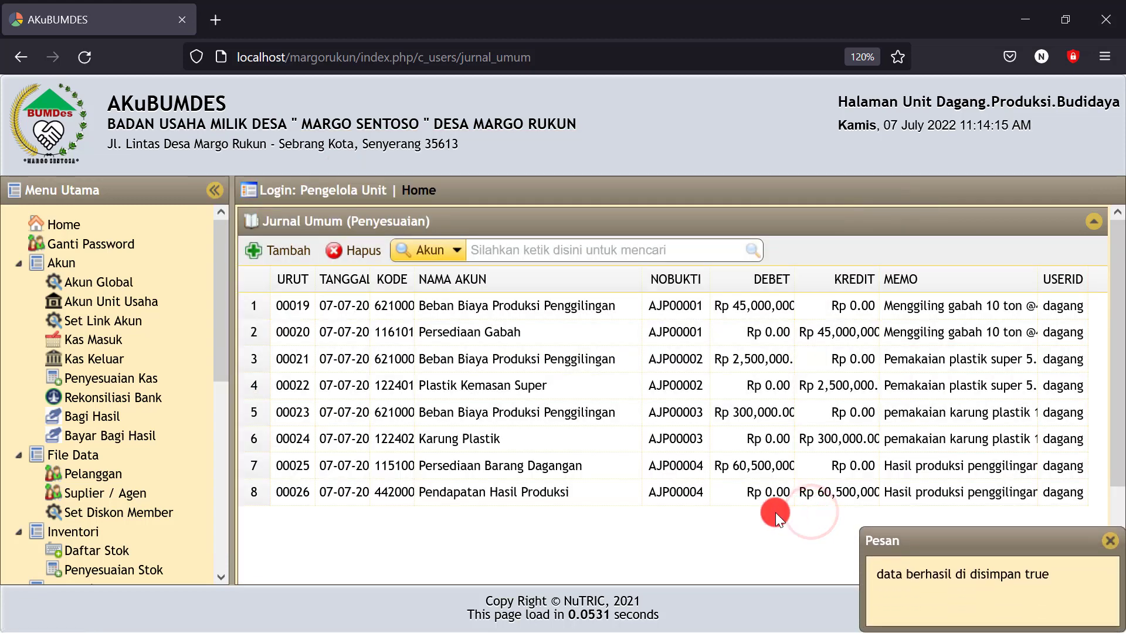
left_click(445, 496)
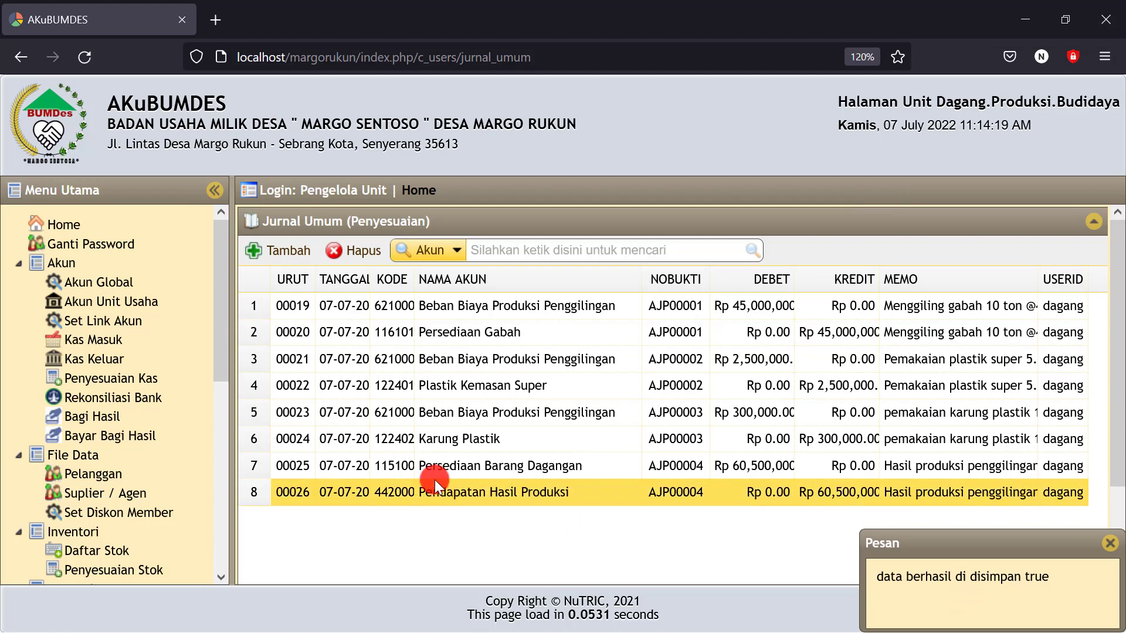
left_click_drag(223, 325, 211, 526)
Show the Neraca report dated 07-07-2022
left_click(73, 529)
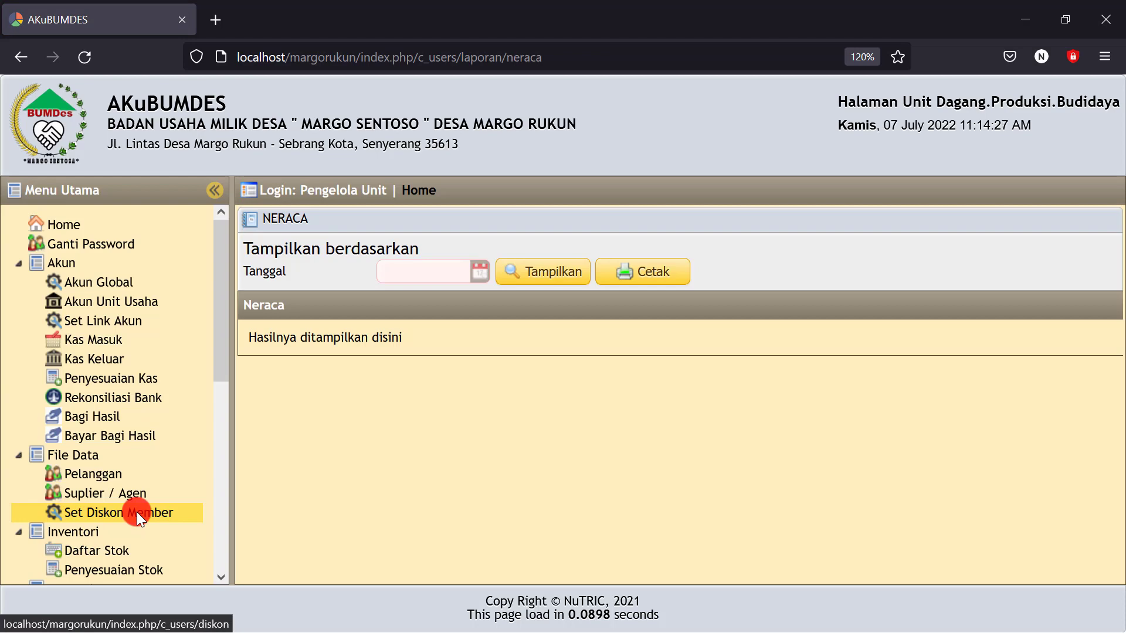
left_click(476, 270)
left_click(494, 368)
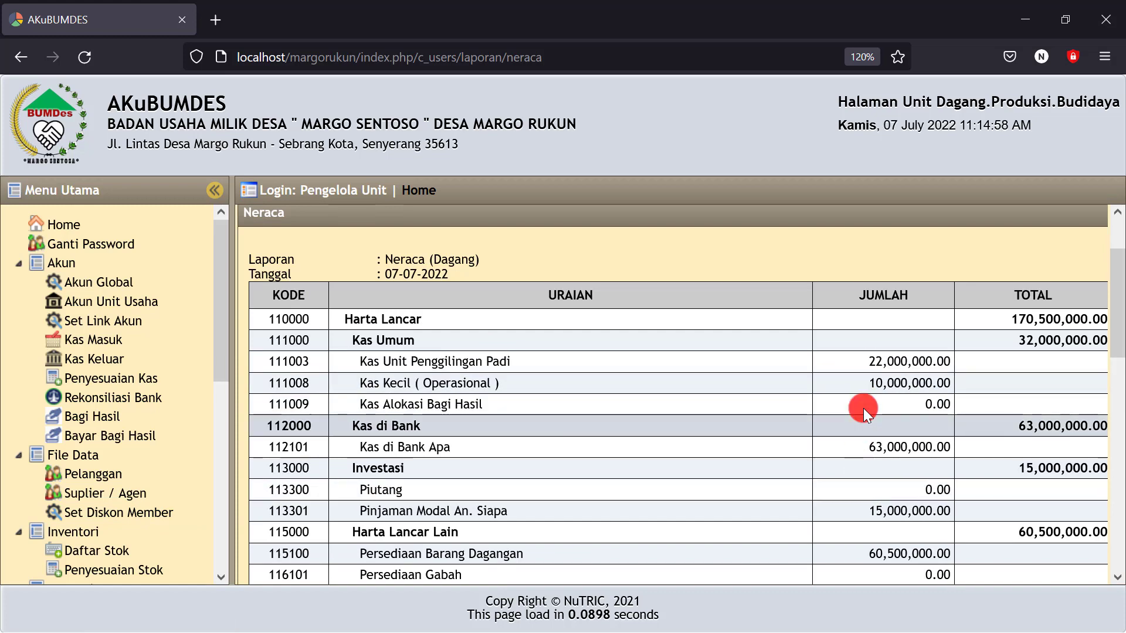
Verify Persediaan Barang Dagangan at 60,500,000.00 and Laba Berjalan at 12,700,000.00 in the Neraca
scroll(792, 473, "down", 5)
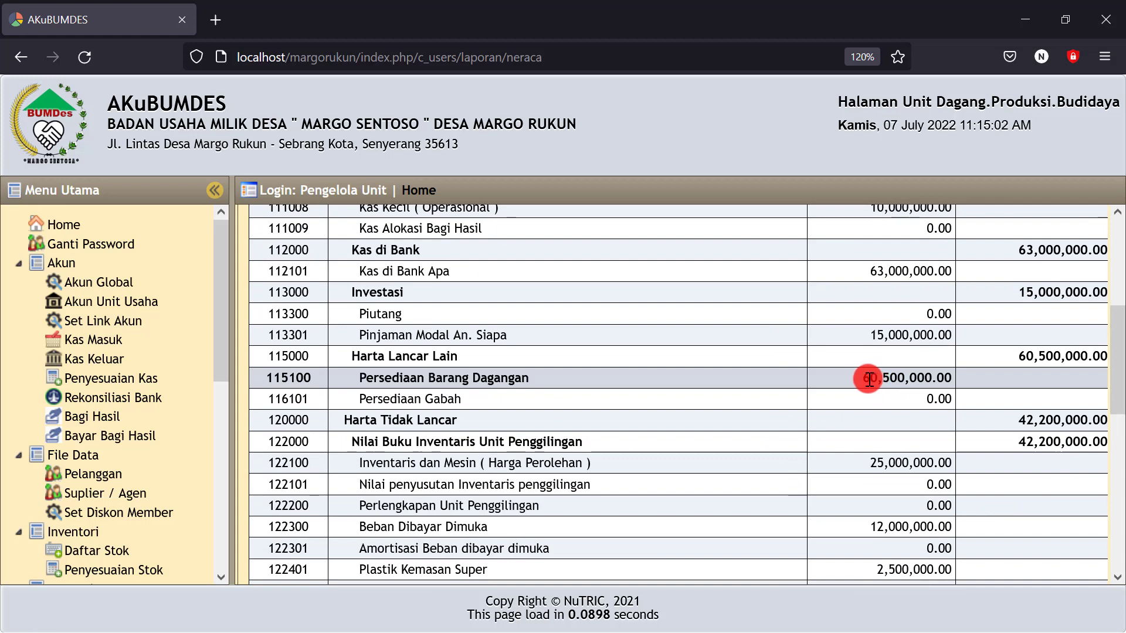
left_click_drag(863, 379, 950, 399)
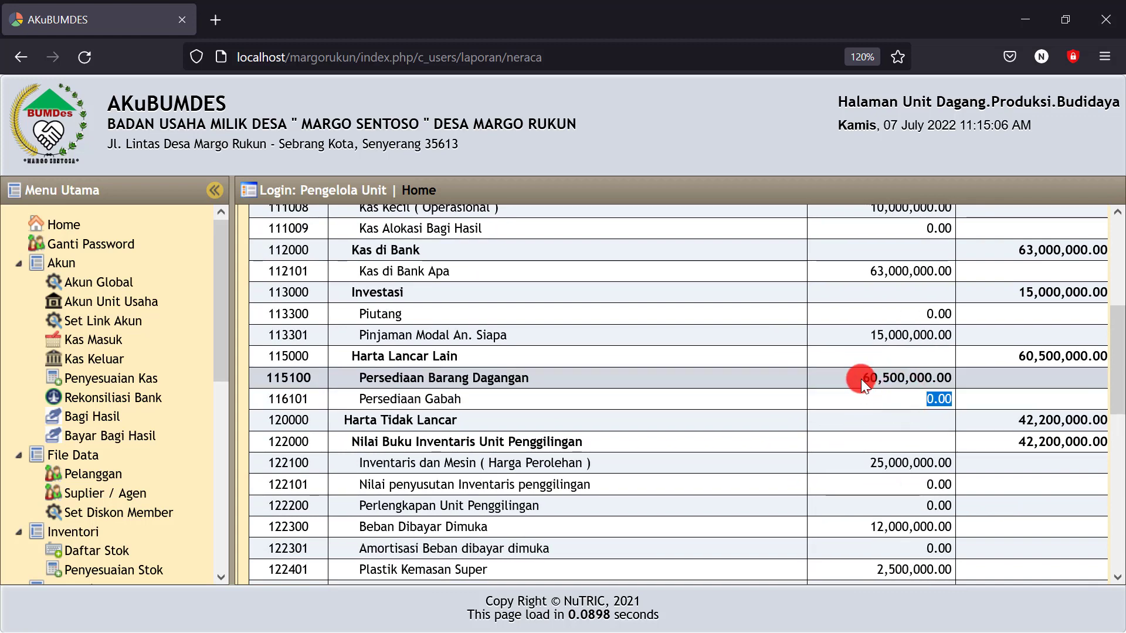
left_click_drag(860, 378, 938, 379)
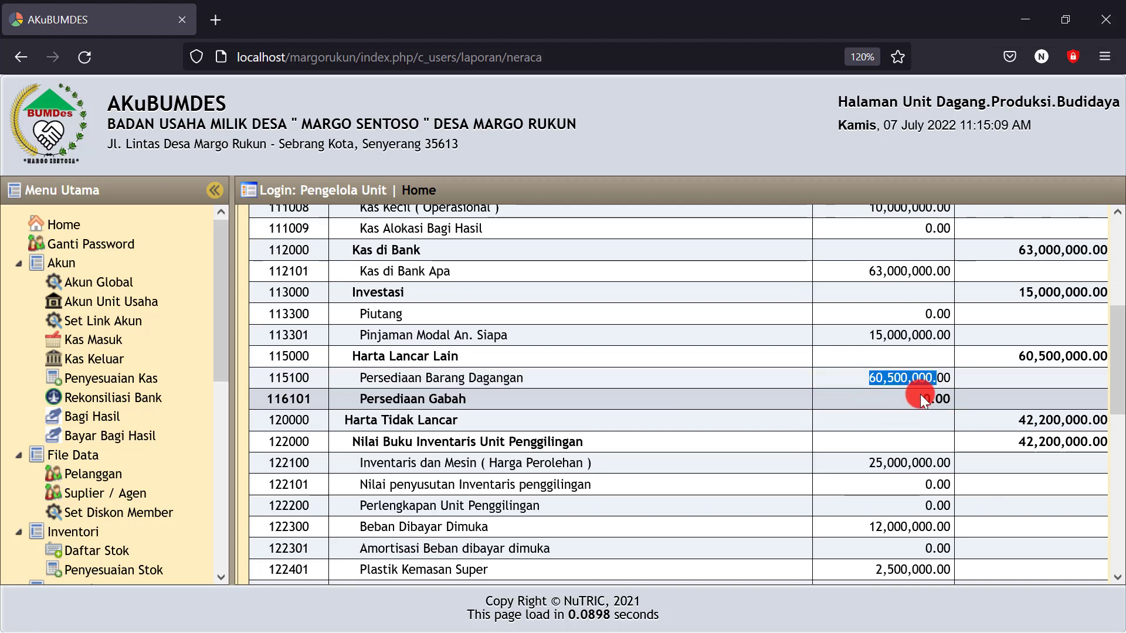
scroll(873, 404, "down", 3)
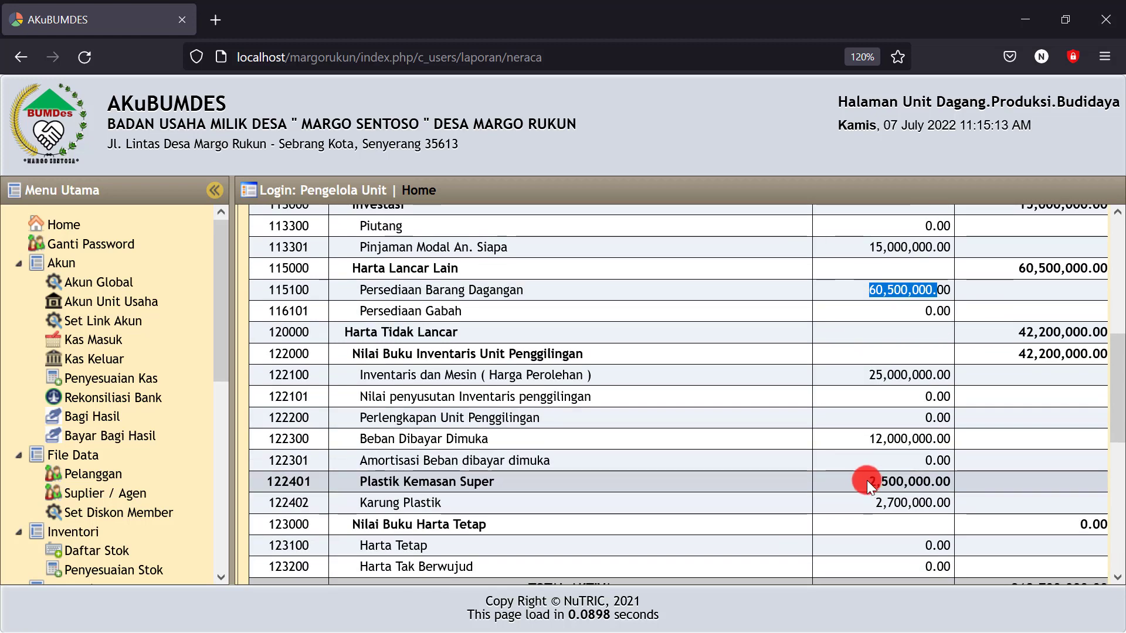
left_click(879, 314)
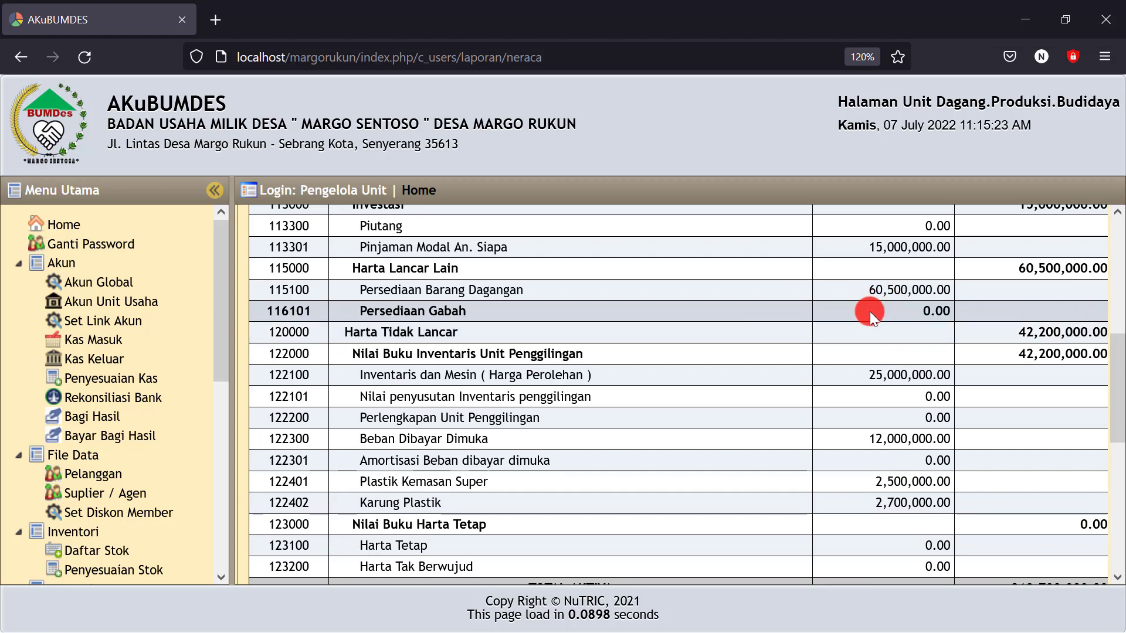
left_click_drag(863, 289, 893, 290)
scroll(837, 335, "down", 3)
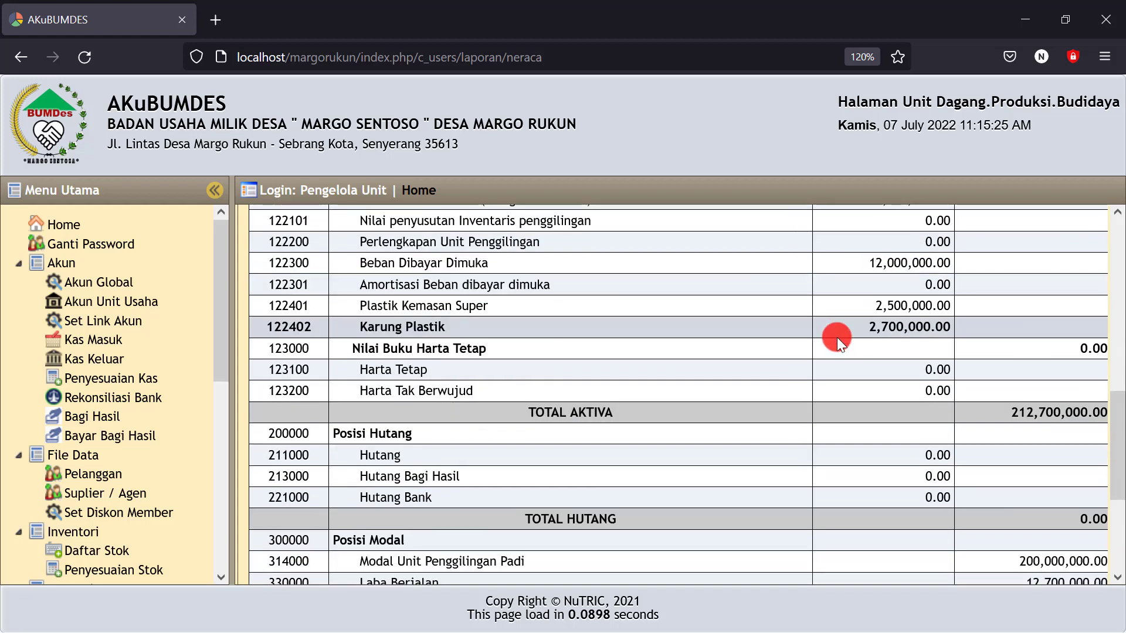
scroll(838, 338, "down", 3)
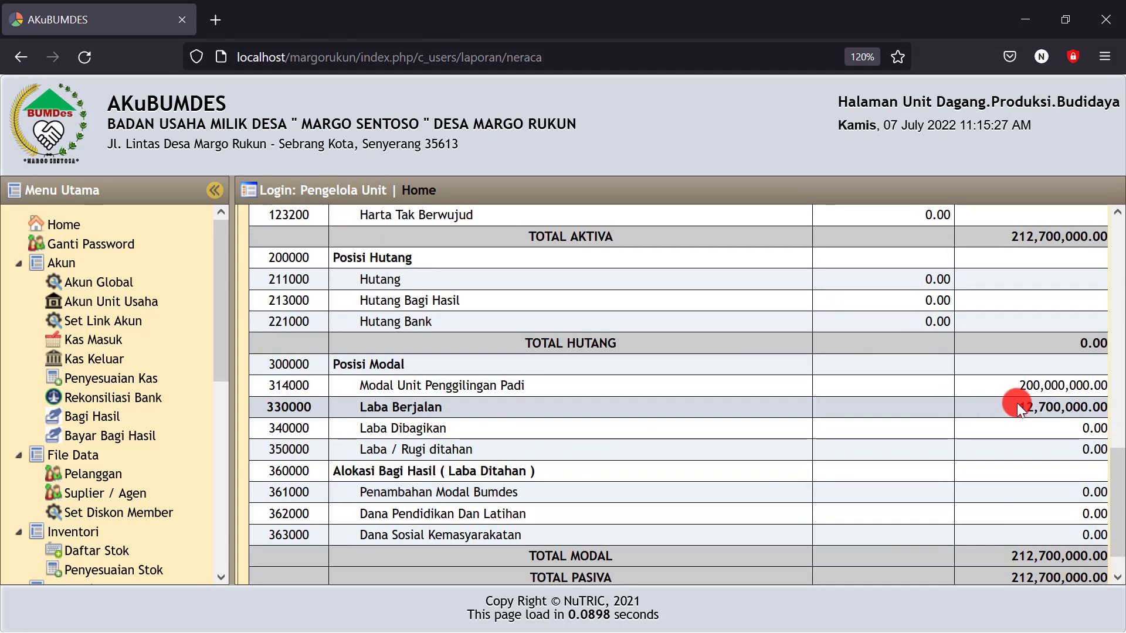
left_click_drag(1016, 408, 1100, 407)
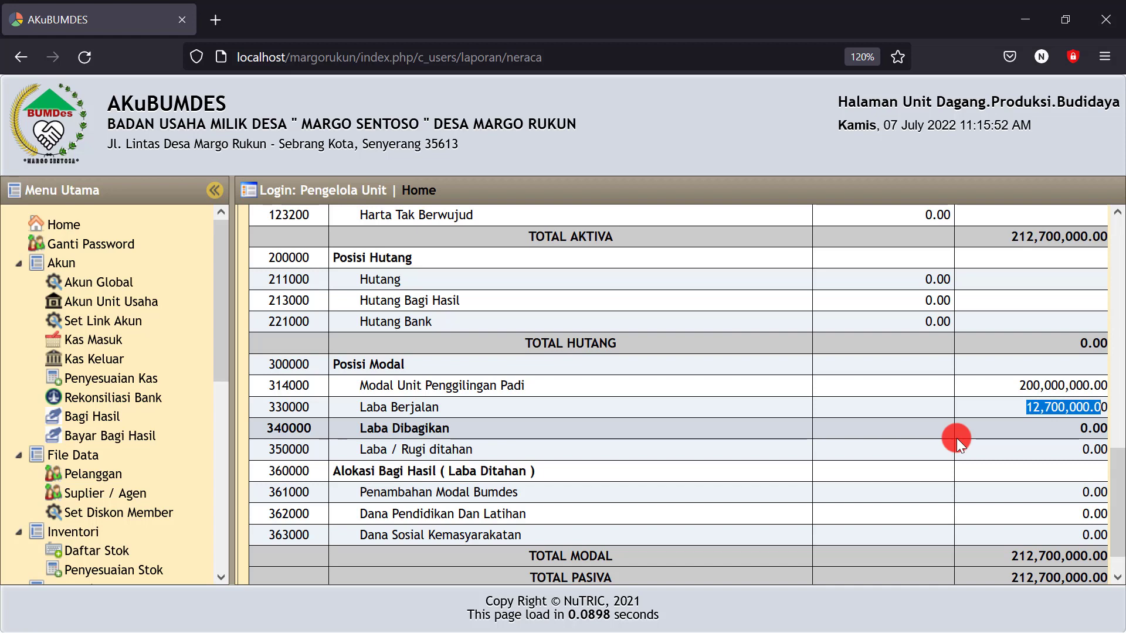
Highlight the 12,700,000.00 Laba Berjalan amount in the Neraca
left_click(1008, 407)
left_click_drag(1008, 407, 1046, 418)
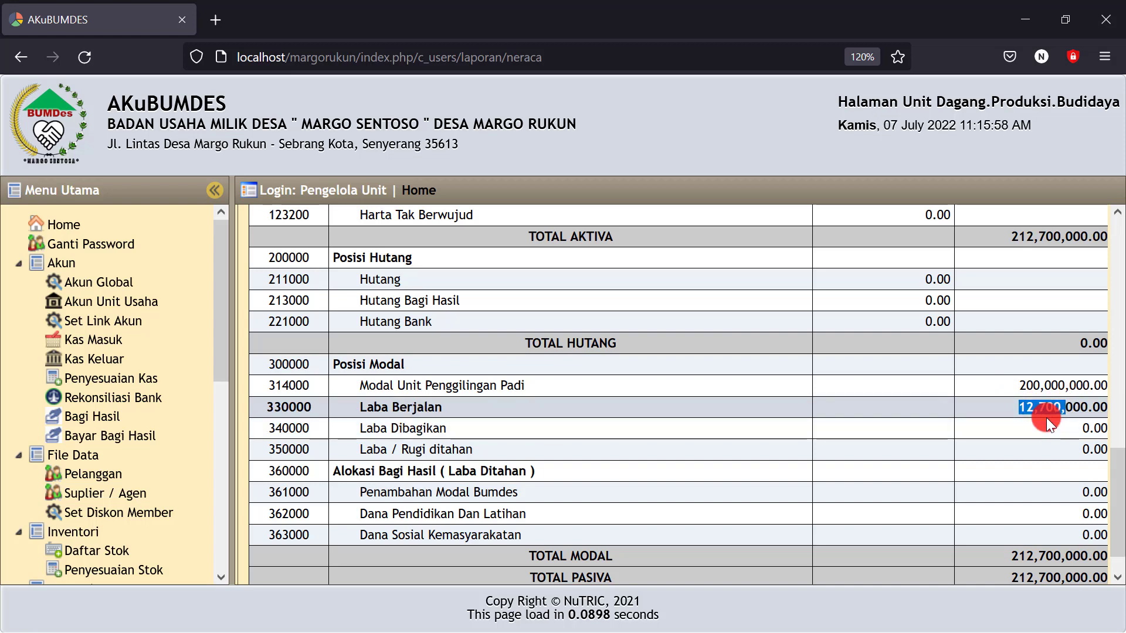
left_click(1004, 404)
left_click_drag(1031, 406, 1071, 409)
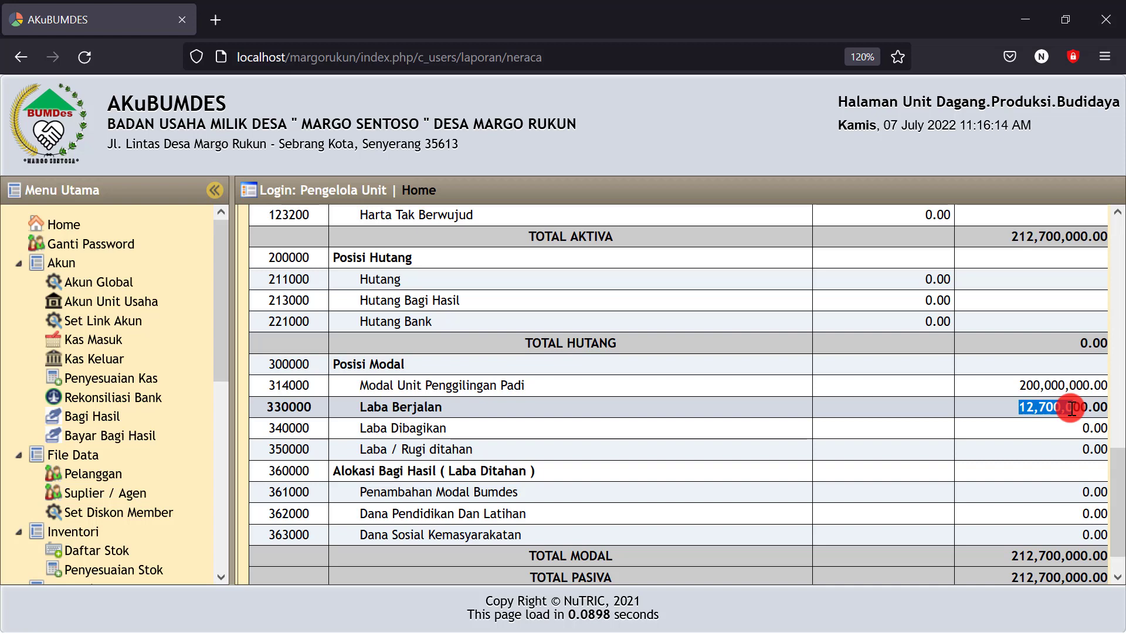
mouse_move(1072, 408)
left_mouse_down()
mouse_move(1016, 407)
mouse_move(1054, 411)
left_mouse_up()
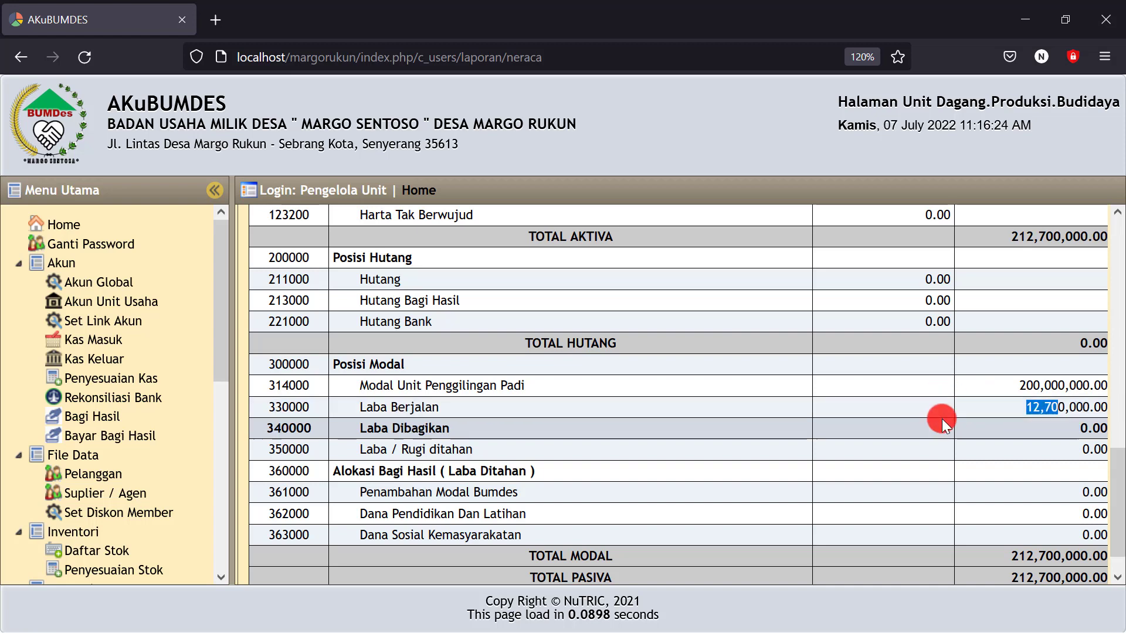
left_click(1007, 410)
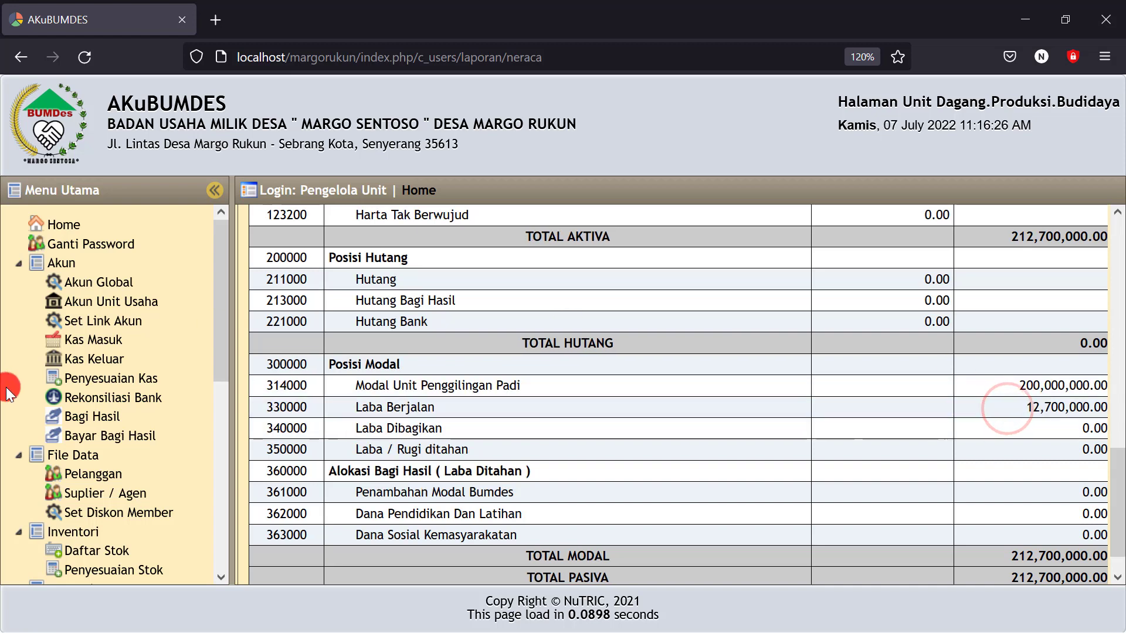
Start a Penyesuaian Kas entry dated 07-07-2022 debiting 442000 Pendapatan Hasil Produksi
left_click(100, 384)
left_click(276, 250)
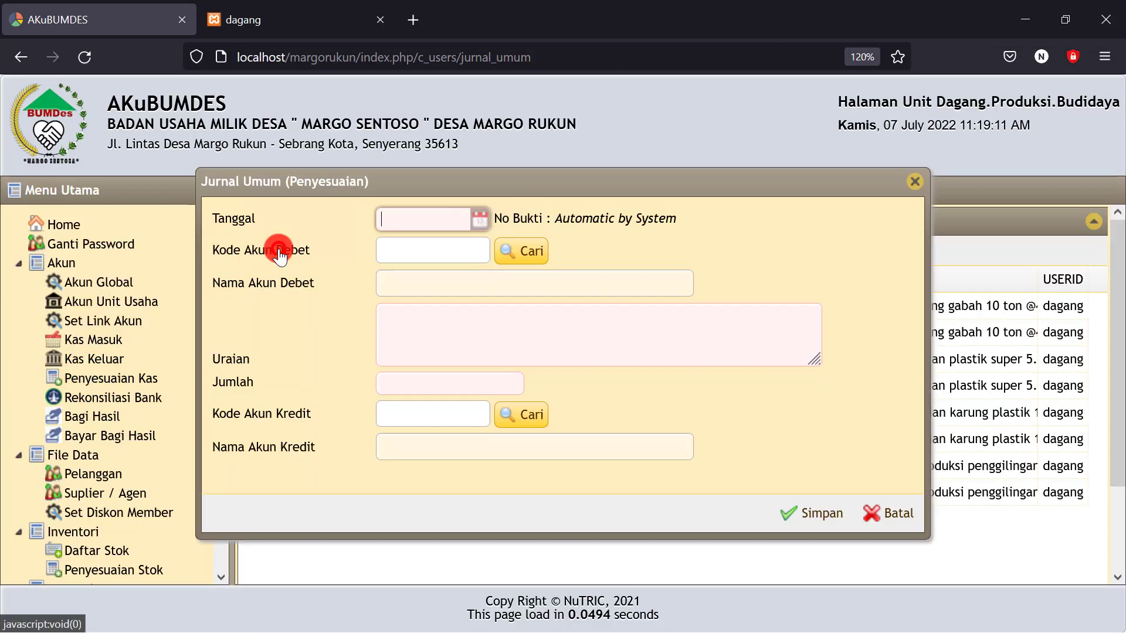
left_click(477, 226)
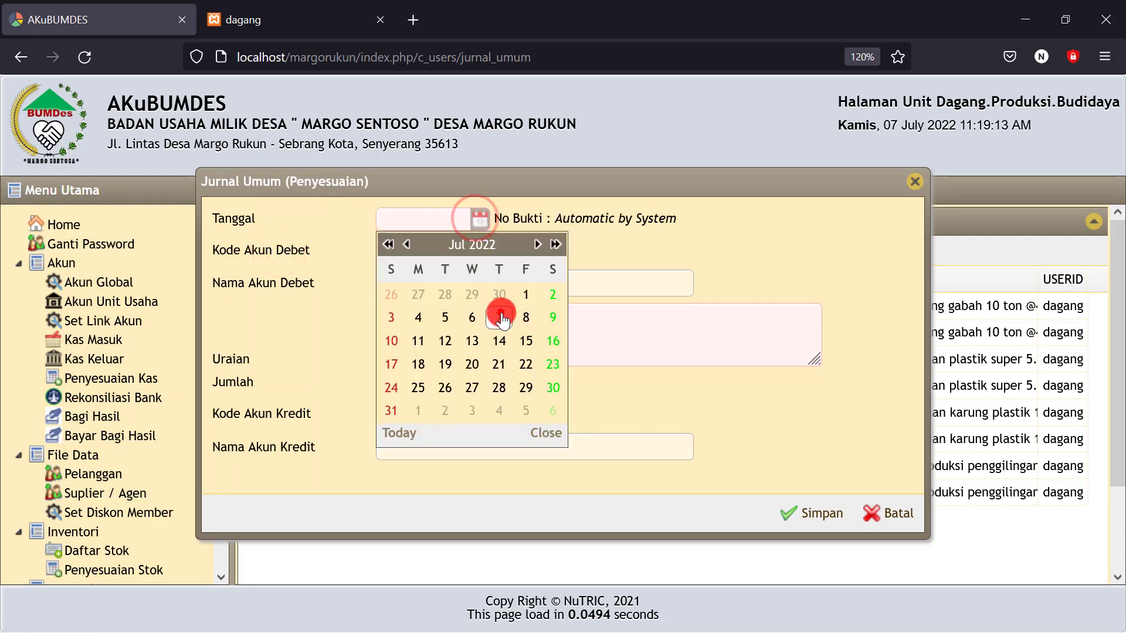
left_click(500, 312)
left_click(525, 251)
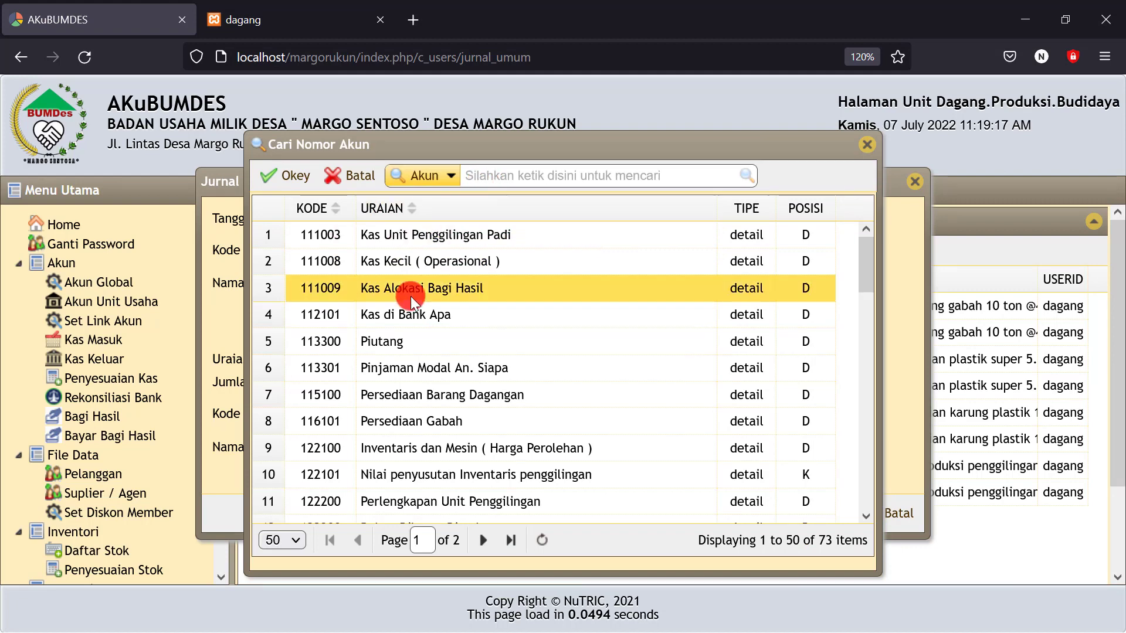
left_click(488, 176)
type("p")
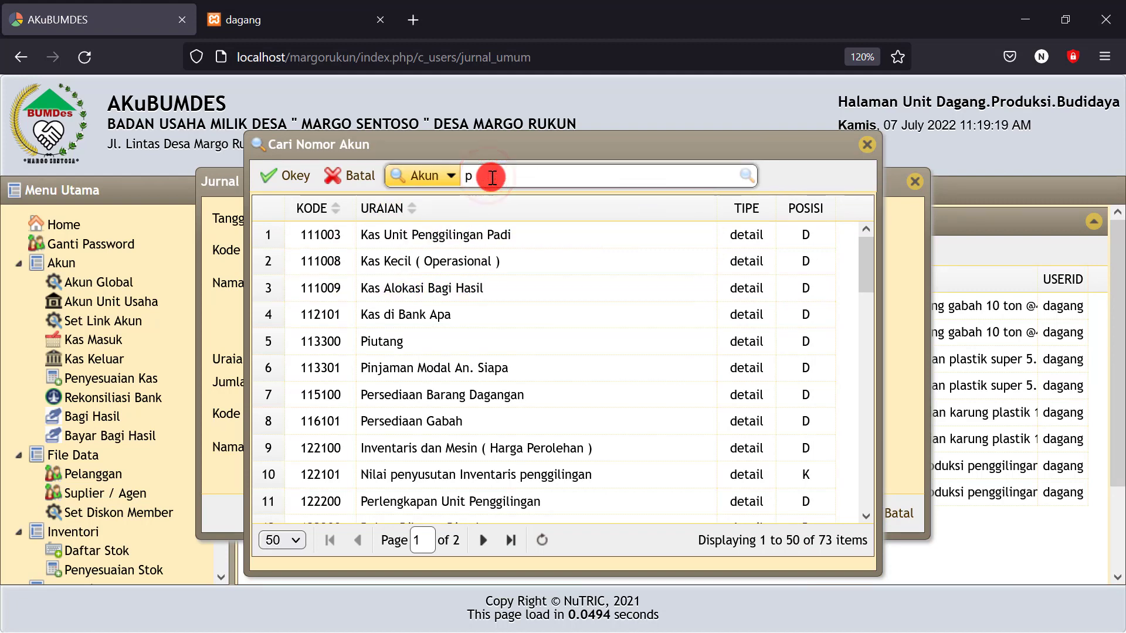
type("engapatanm")
key("BackSpace")
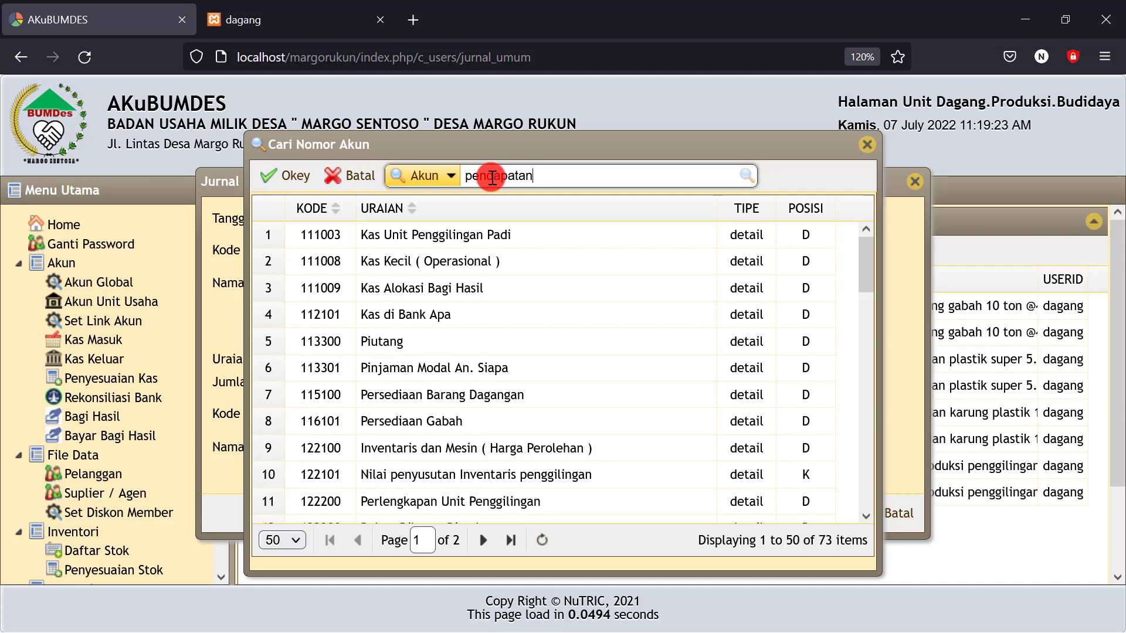
left_click(746, 175)
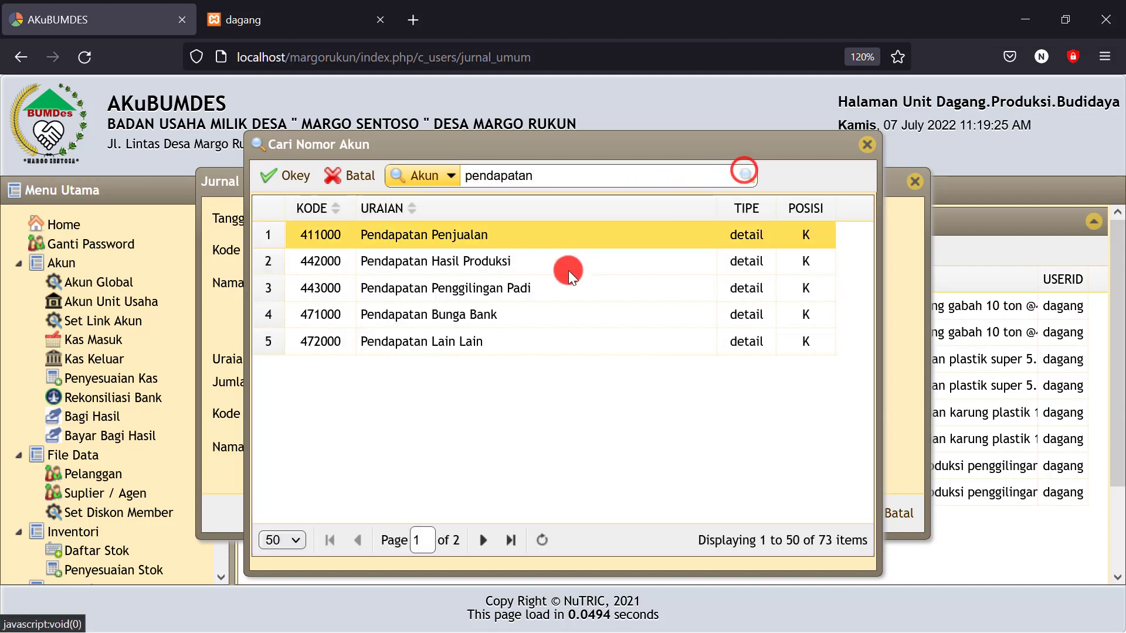
left_click(460, 265)
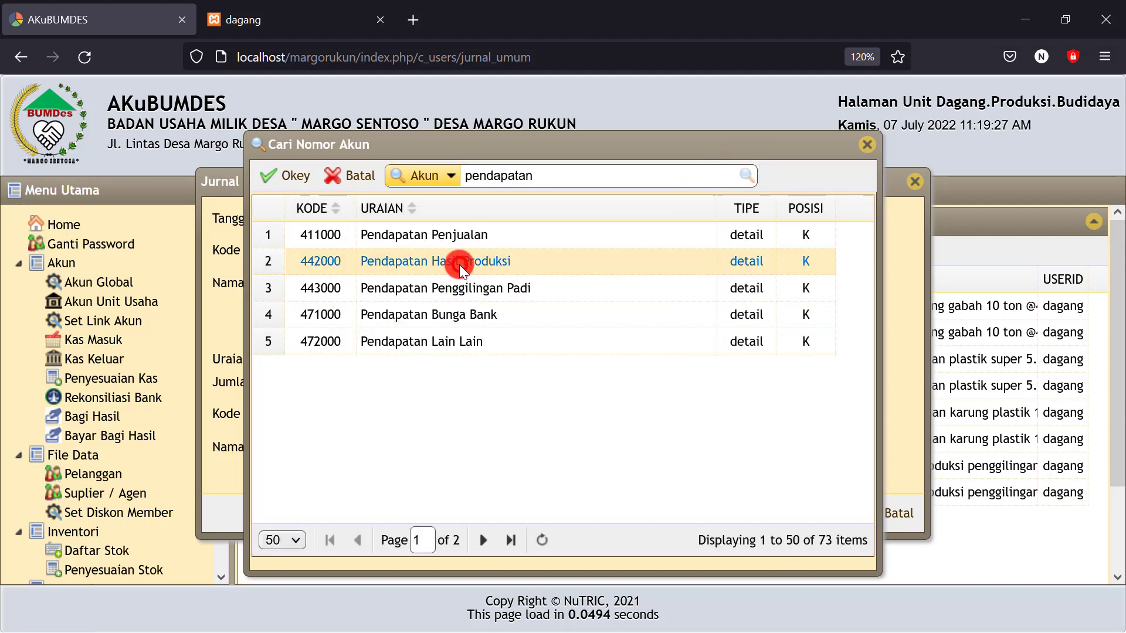
left_click(288, 176)
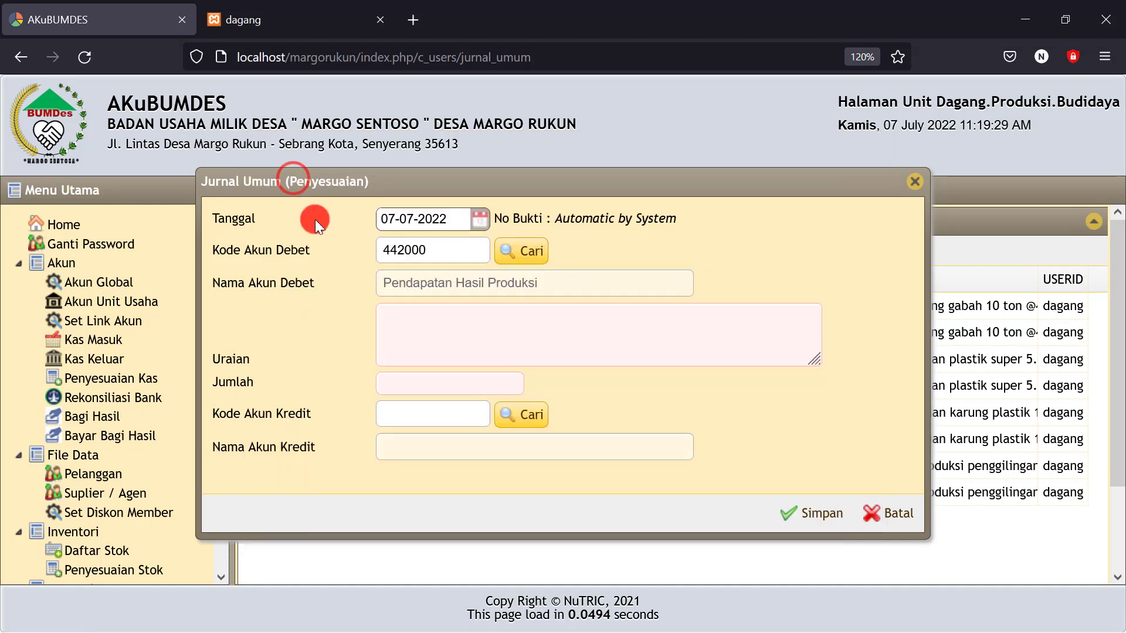
Enter the description 'Pendapatan hasil produksi' and the amount 12,700,000
left_click(397, 315)
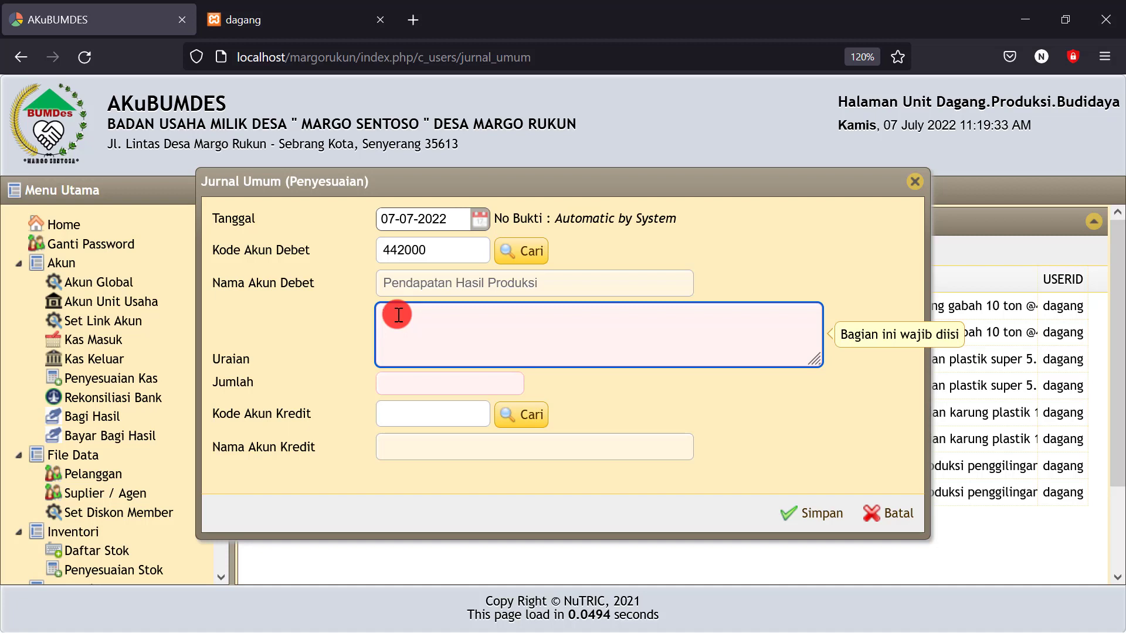
type("Pen")
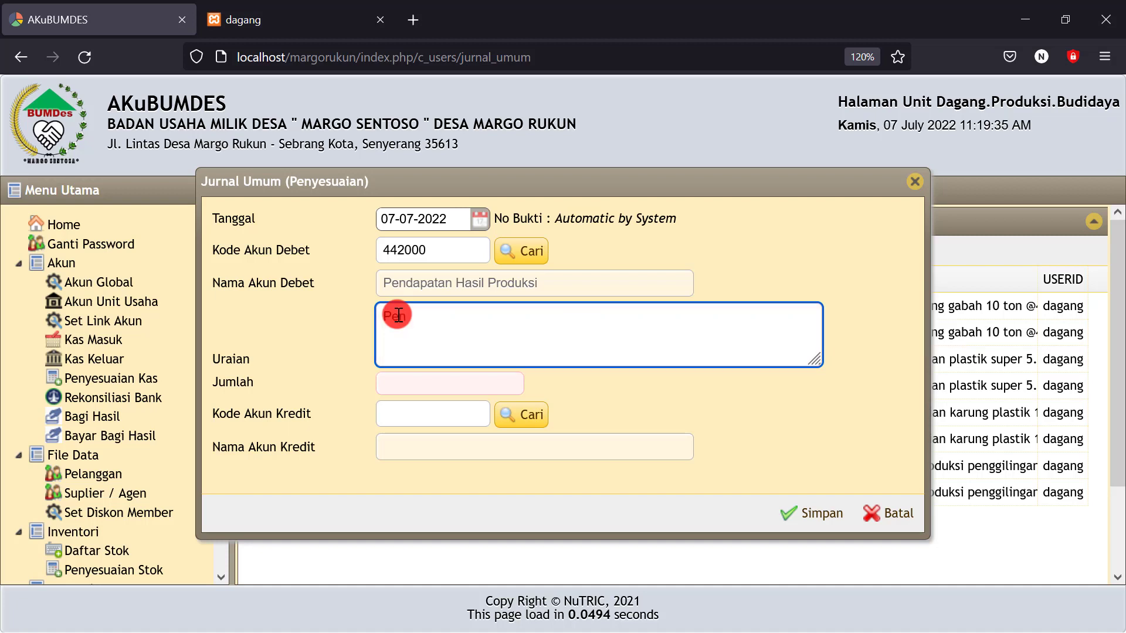
type("dapatan hasi")
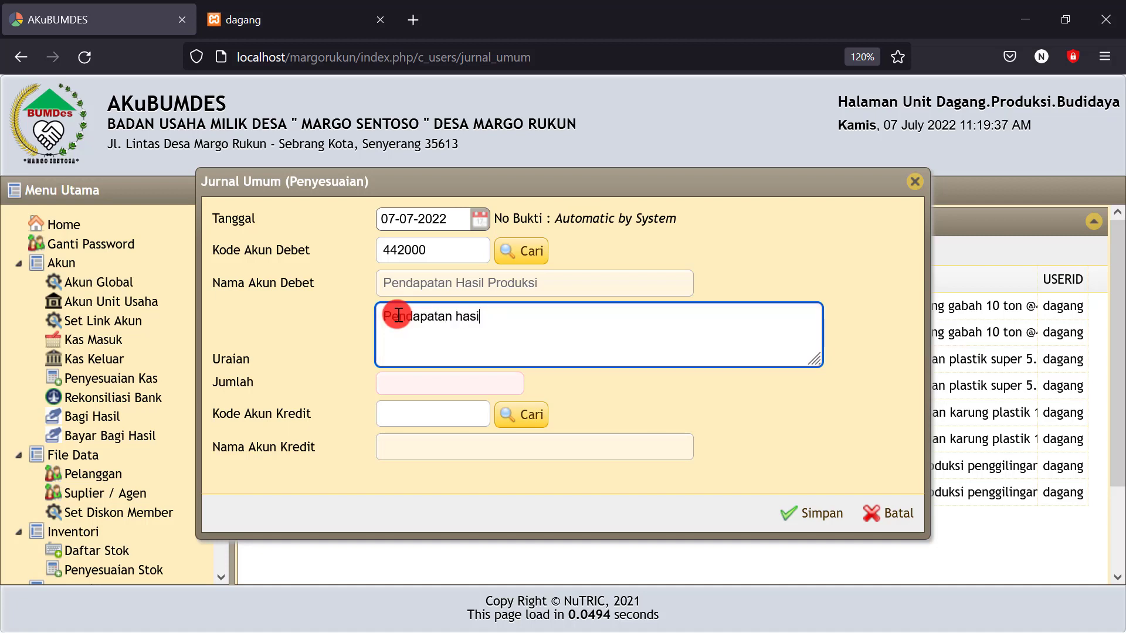
type("l produksi")
left_click(392, 385)
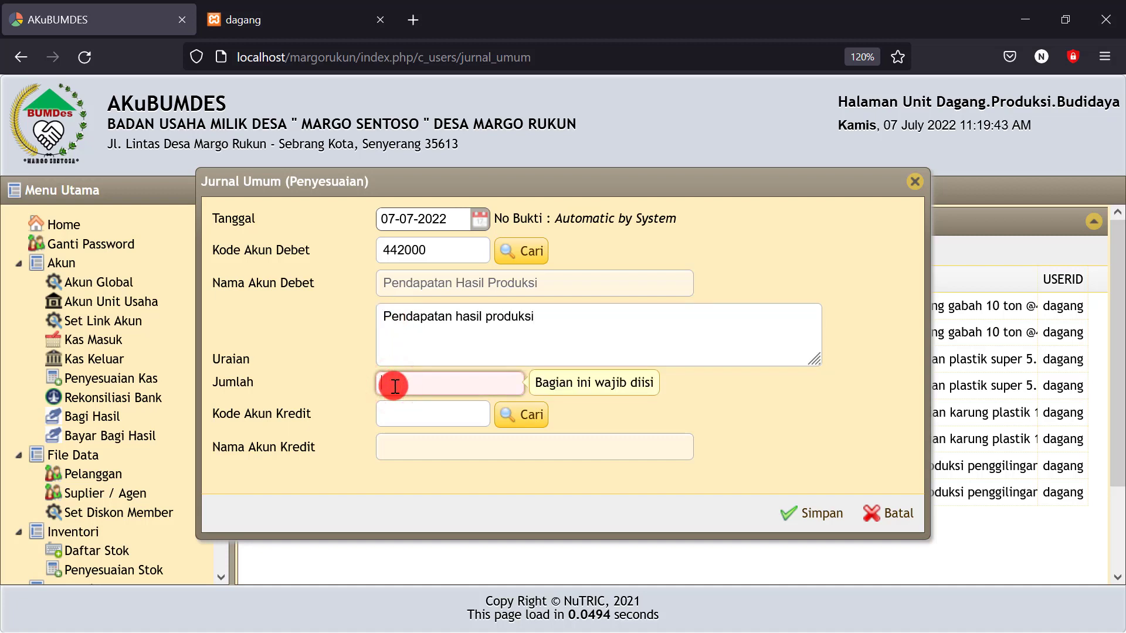
left_click(285, 17)
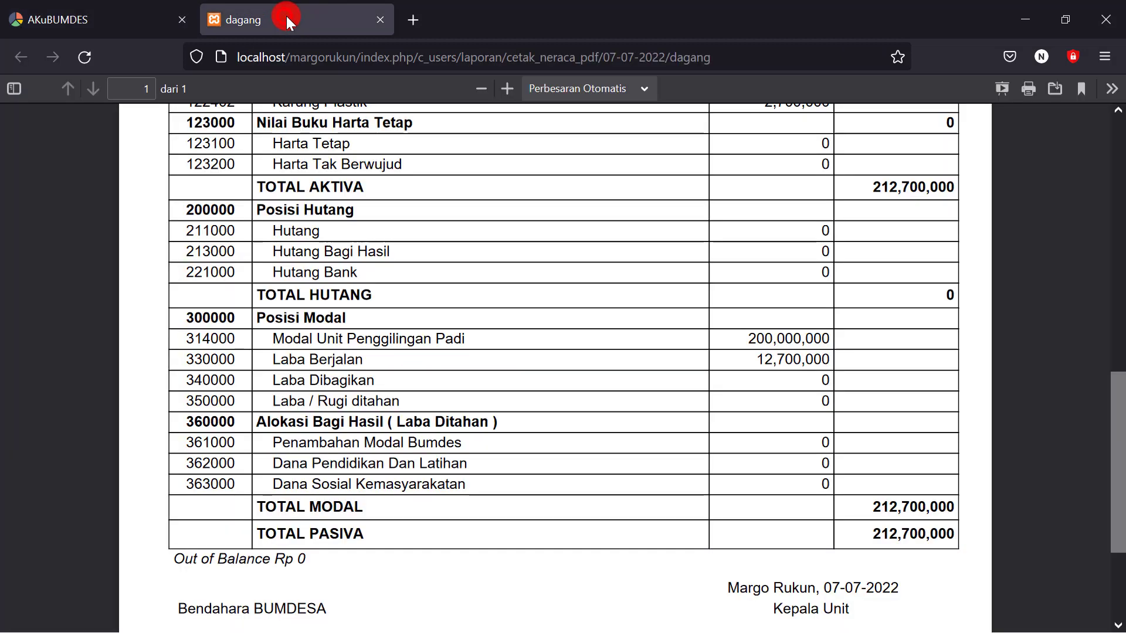
left_click(134, 20)
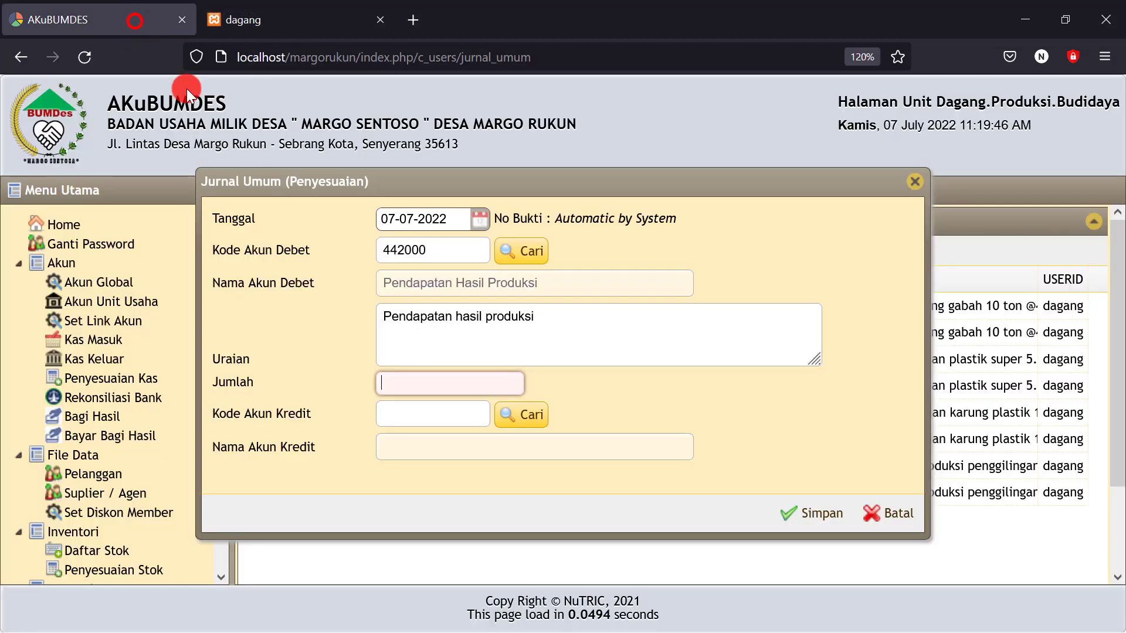
type("12")
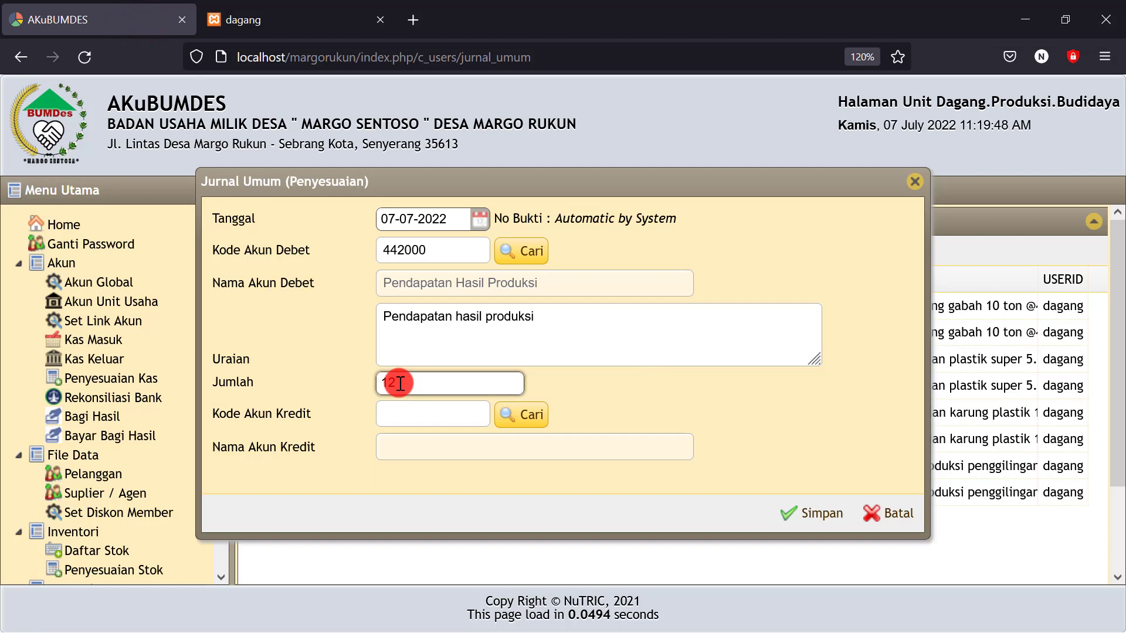
type("0000000")
left_click(633, 393)
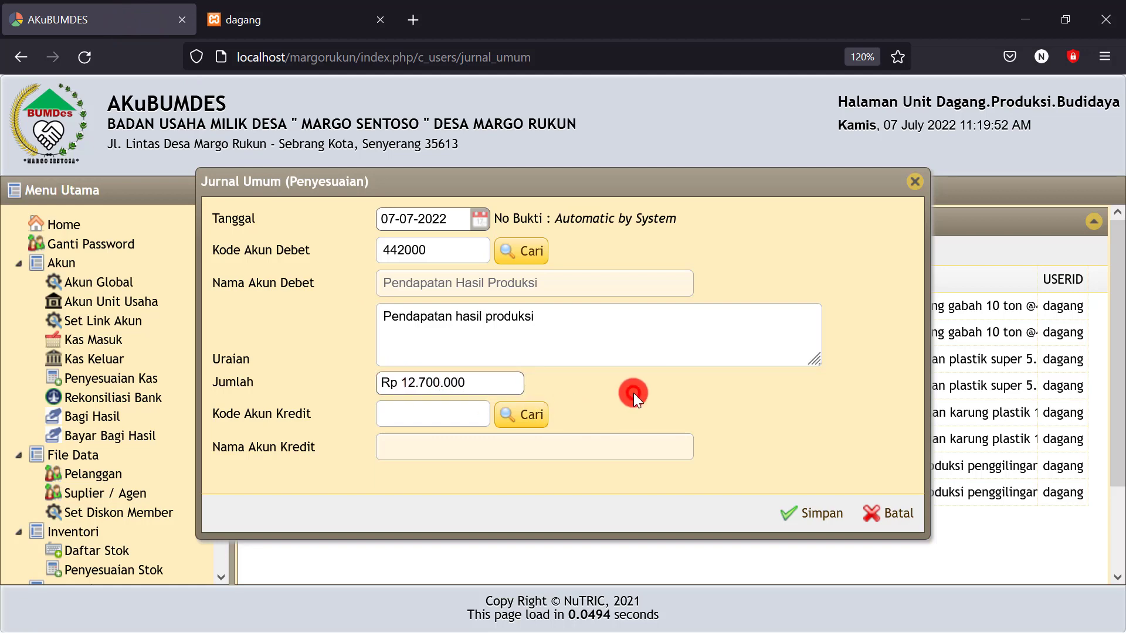
Credit 350000 Laba / Rugi ditahan and save the entry as AJP00005
left_click(531, 417)
scroll(534, 420, "down", 3)
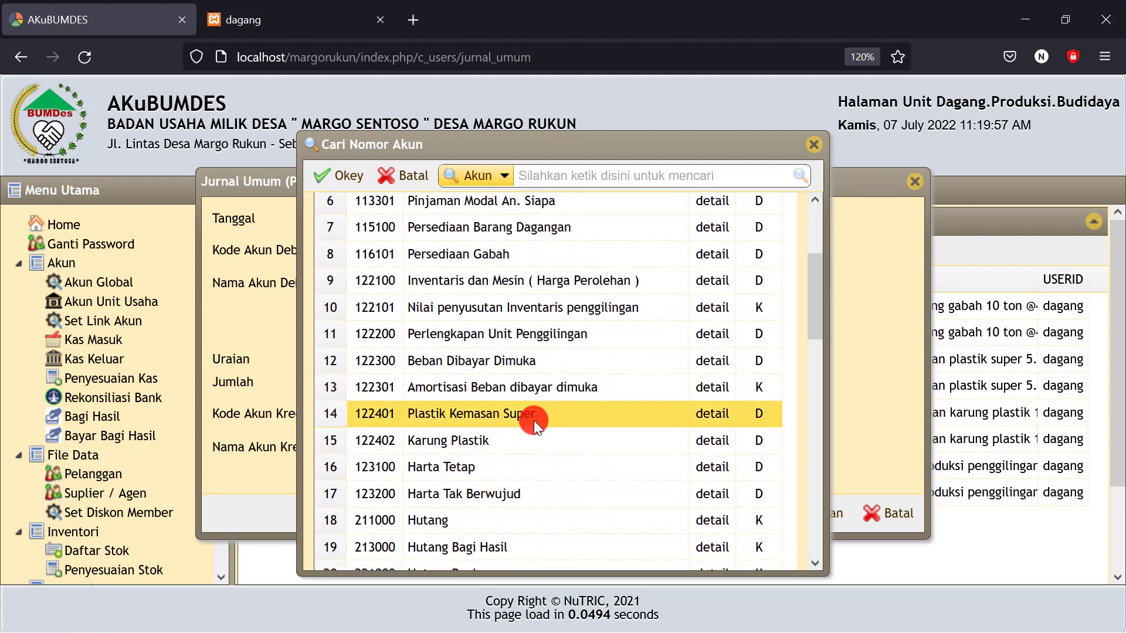
scroll(533, 420, "down", 3)
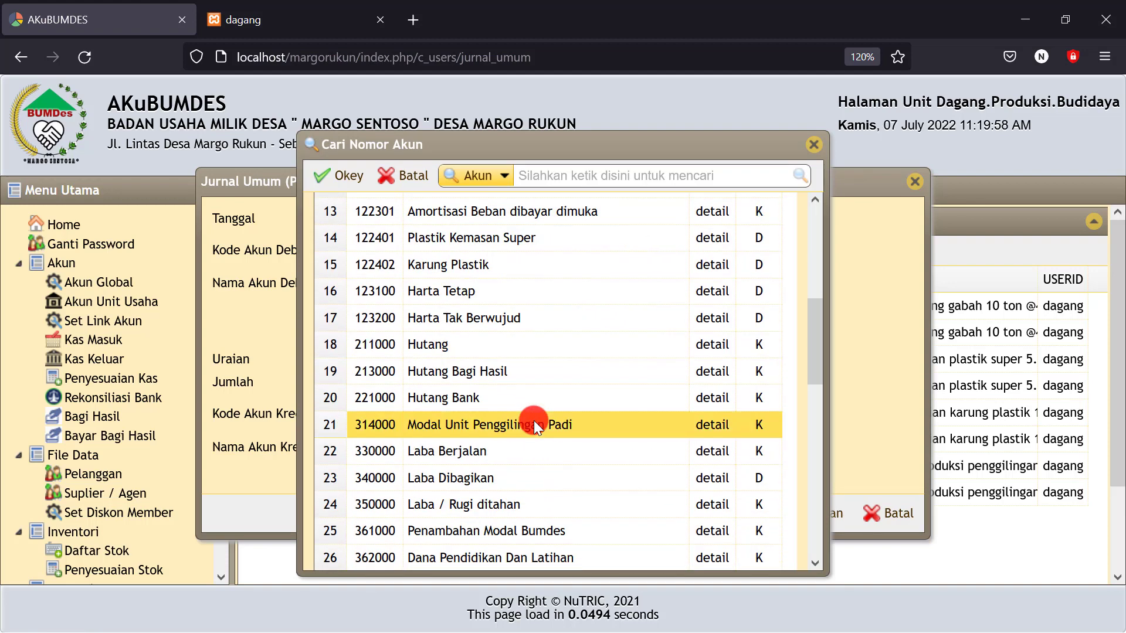
left_click(471, 509)
left_click(343, 175)
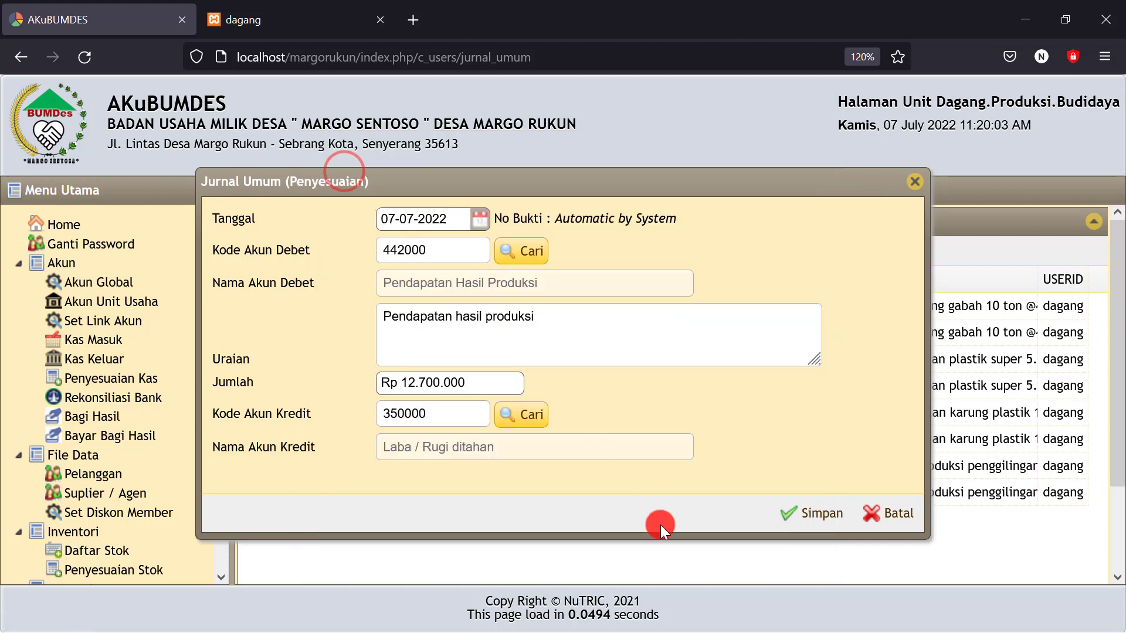
left_click(812, 513)
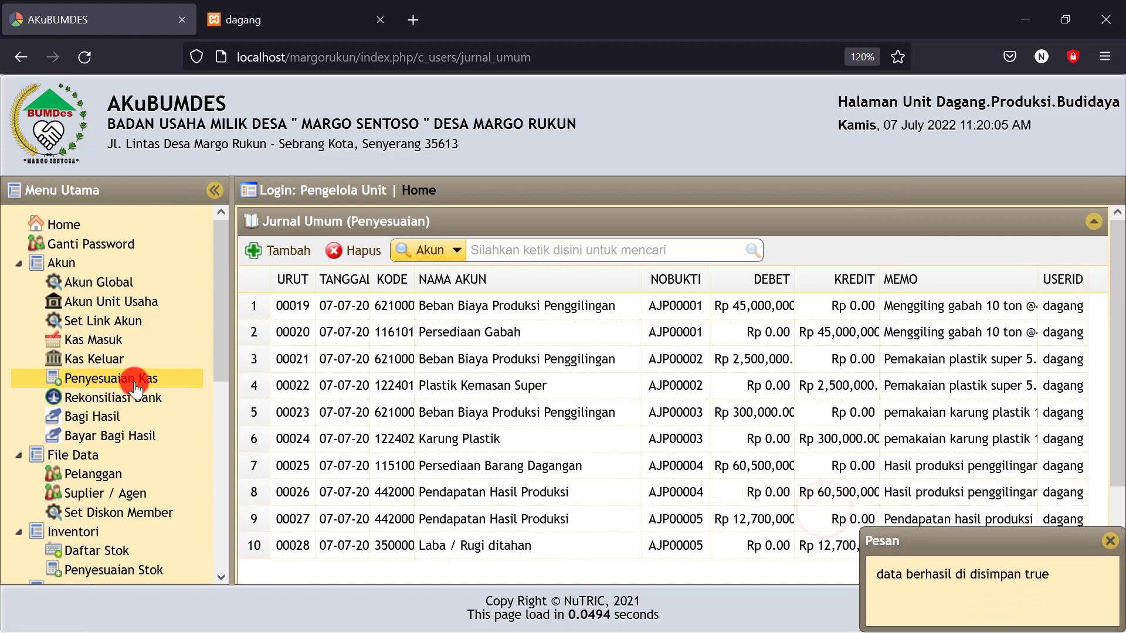
left_click_drag(220, 345, 206, 536)
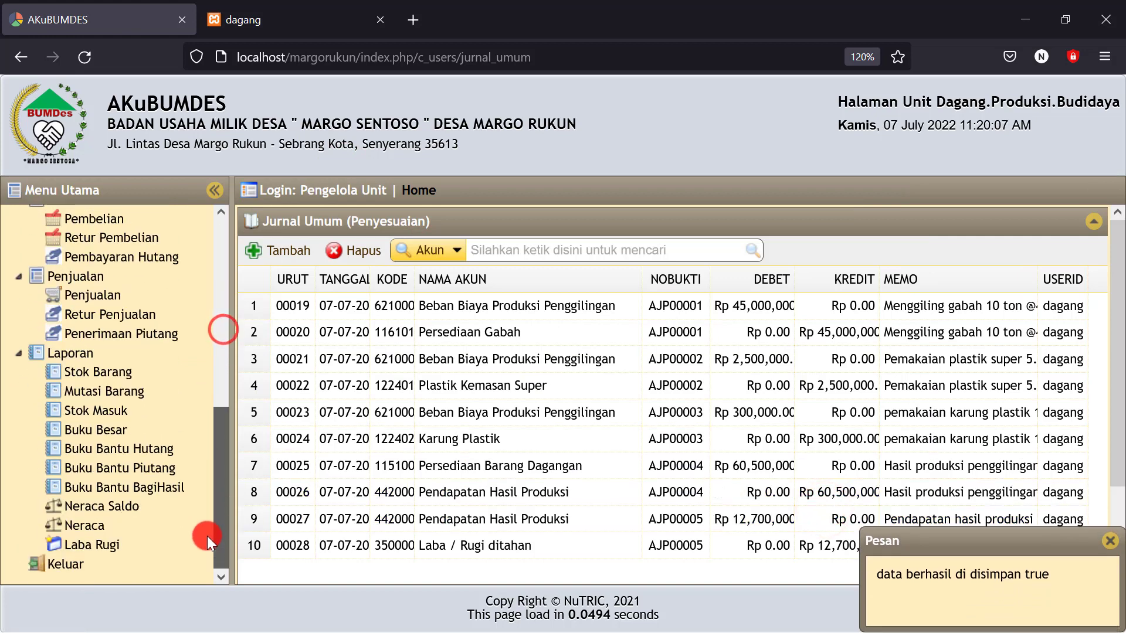
left_click(110, 536)
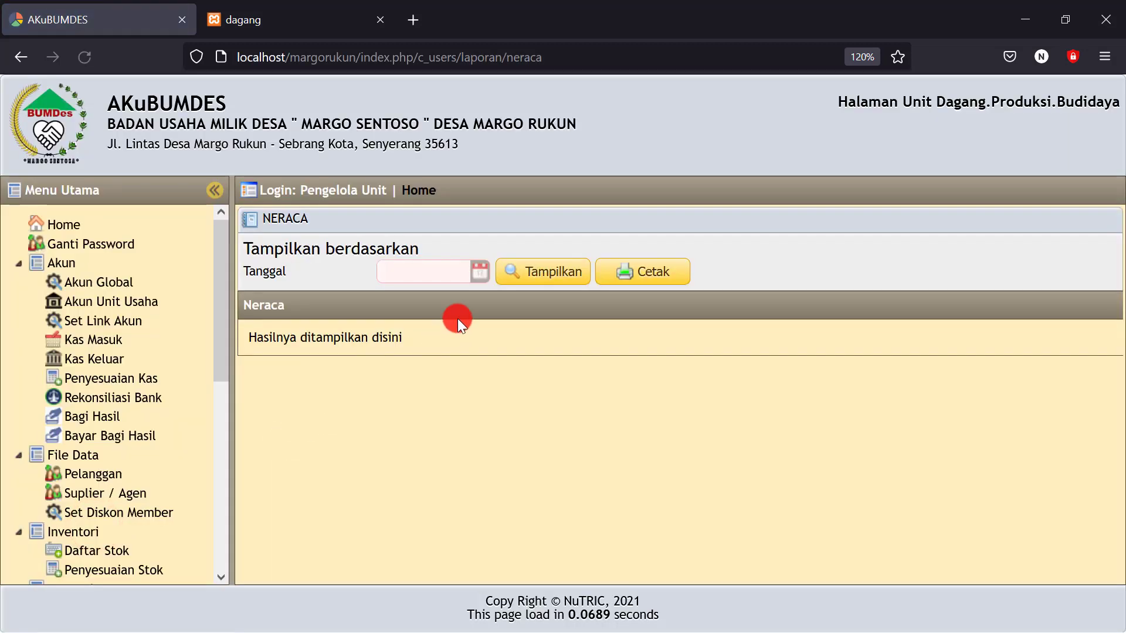
left_click(476, 273)
left_click(495, 362)
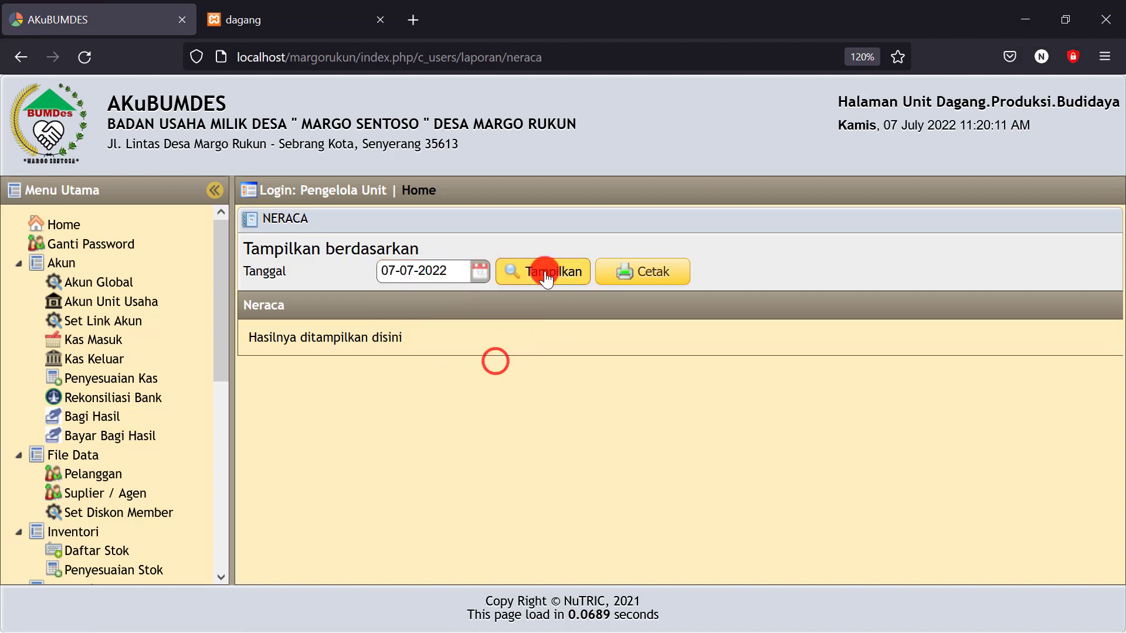
left_click(545, 278)
scroll(522, 441, "down", 6)
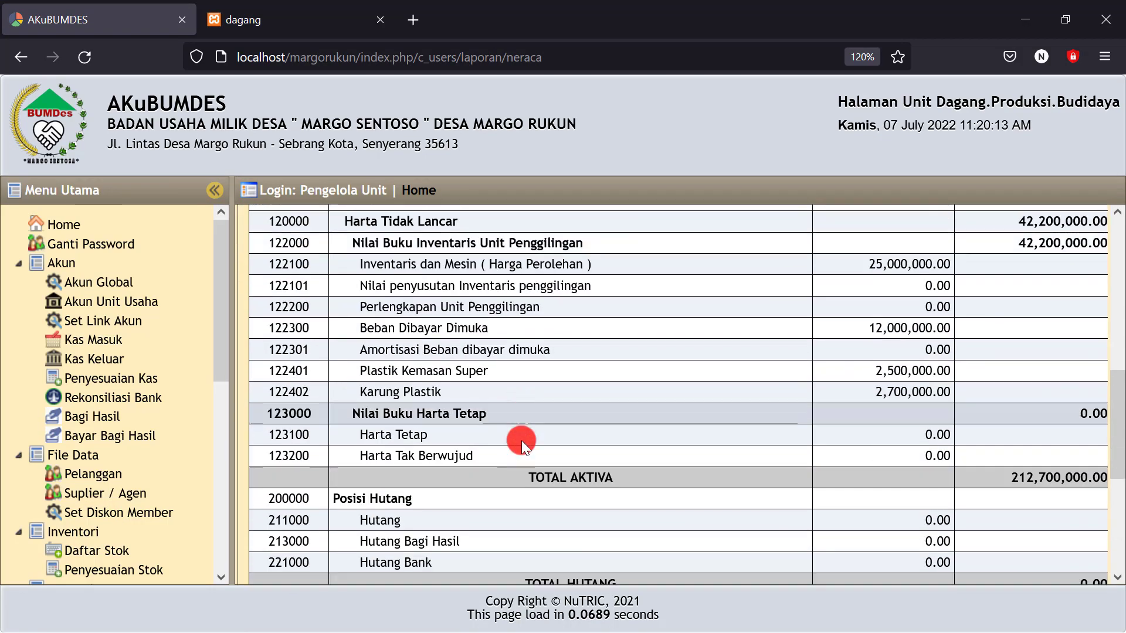
scroll(522, 441, "down", 5)
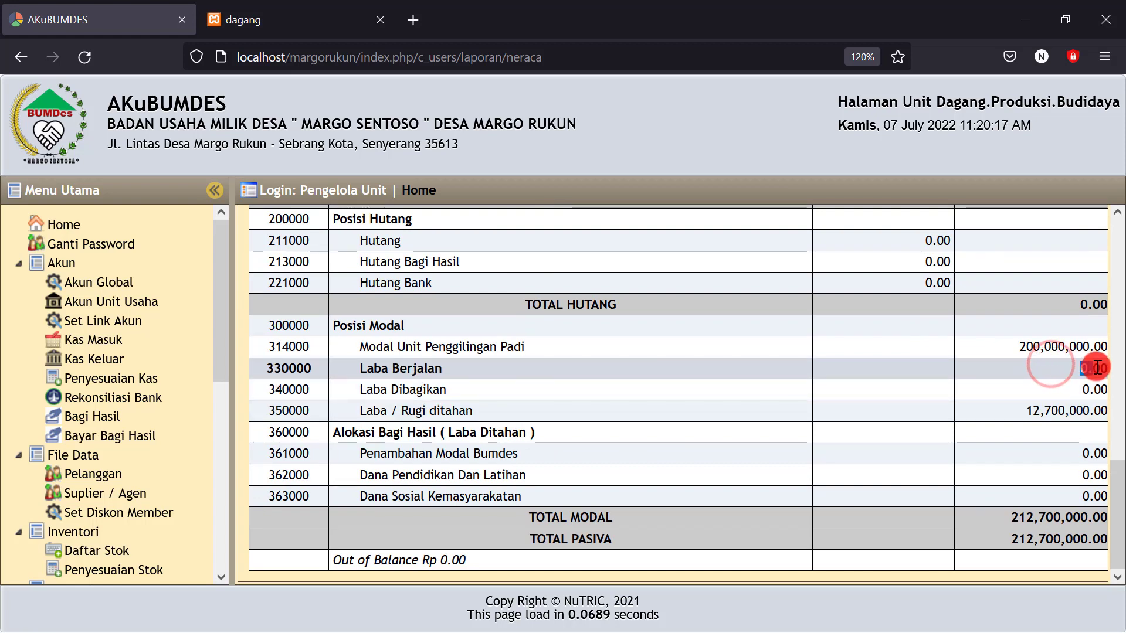
left_click_drag(1092, 367, 1079, 369)
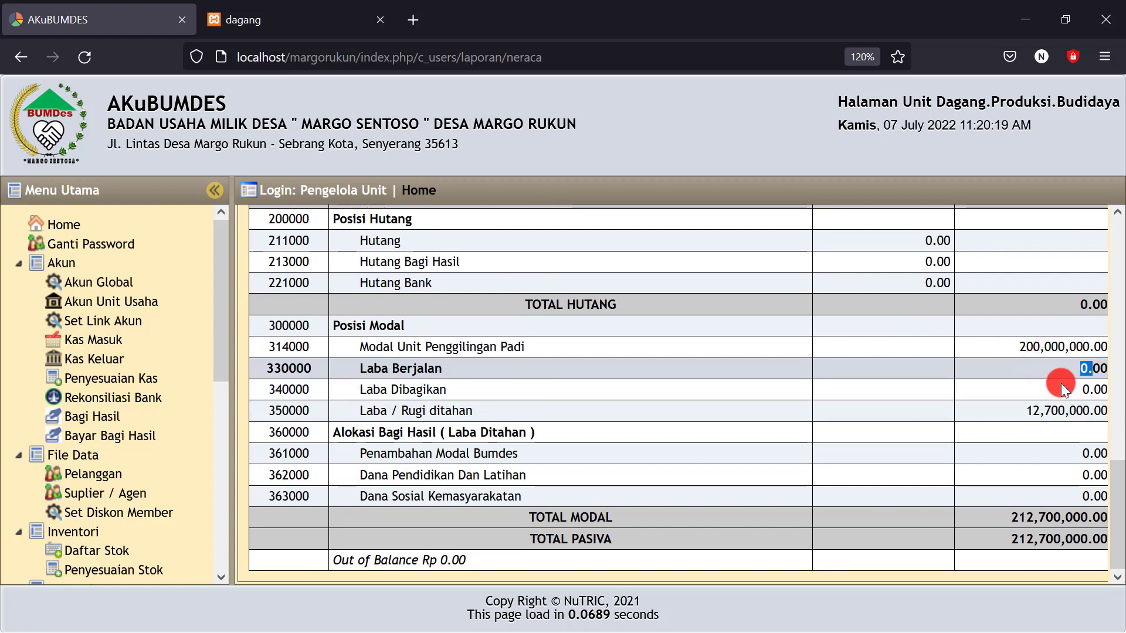
left_click(1008, 410)
left_click_drag(1025, 412, 1071, 409)
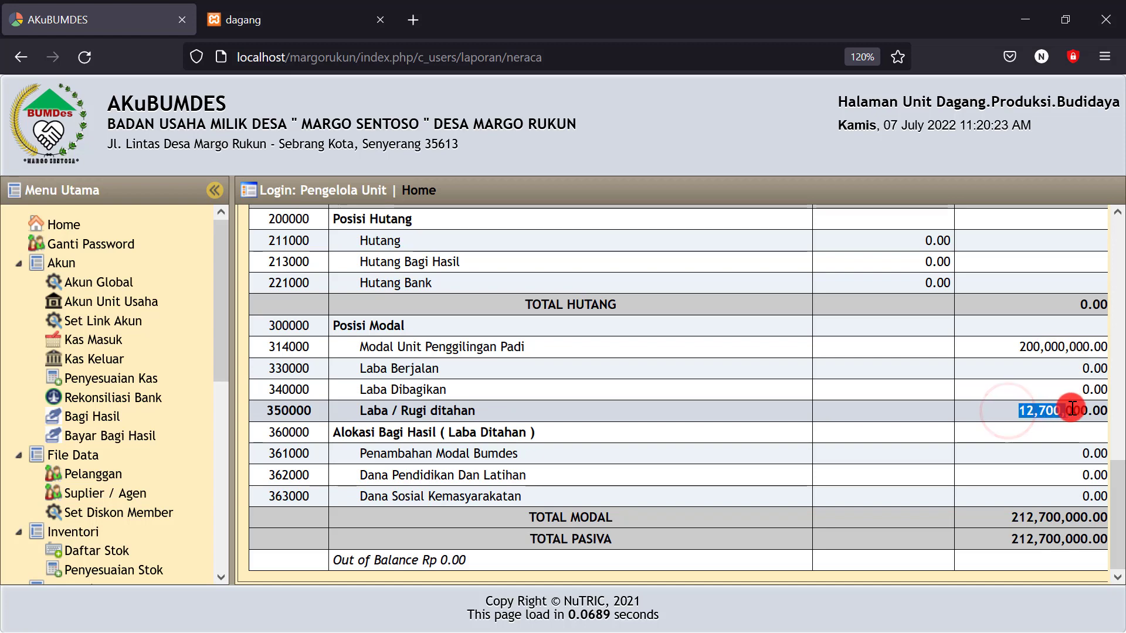
left_click(1027, 412)
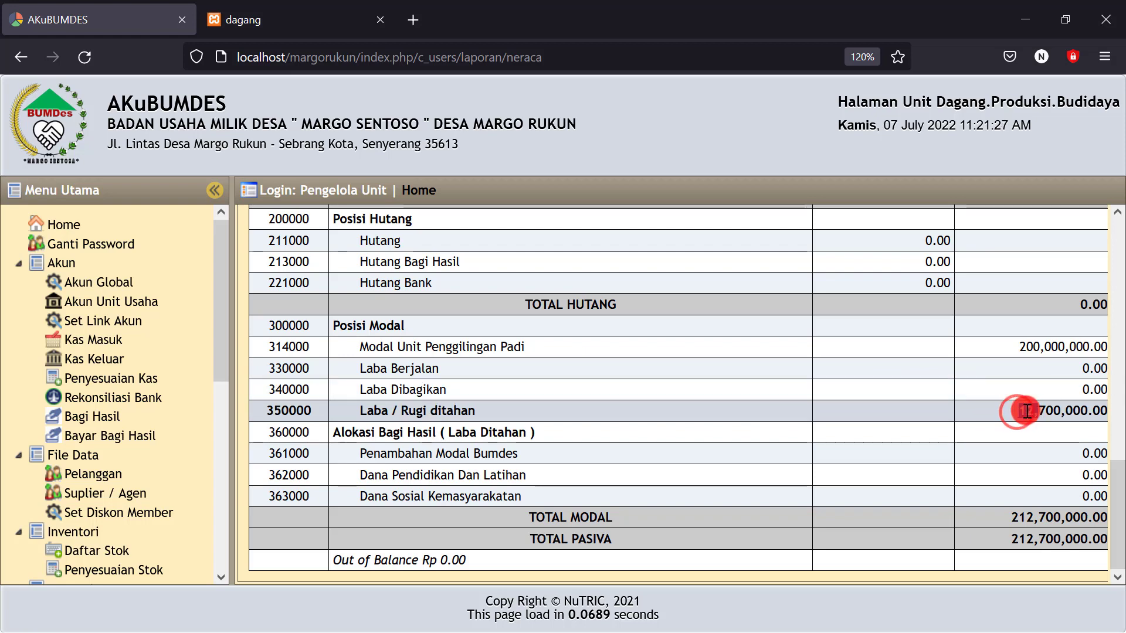
scroll(1020, 411, "up", 3)
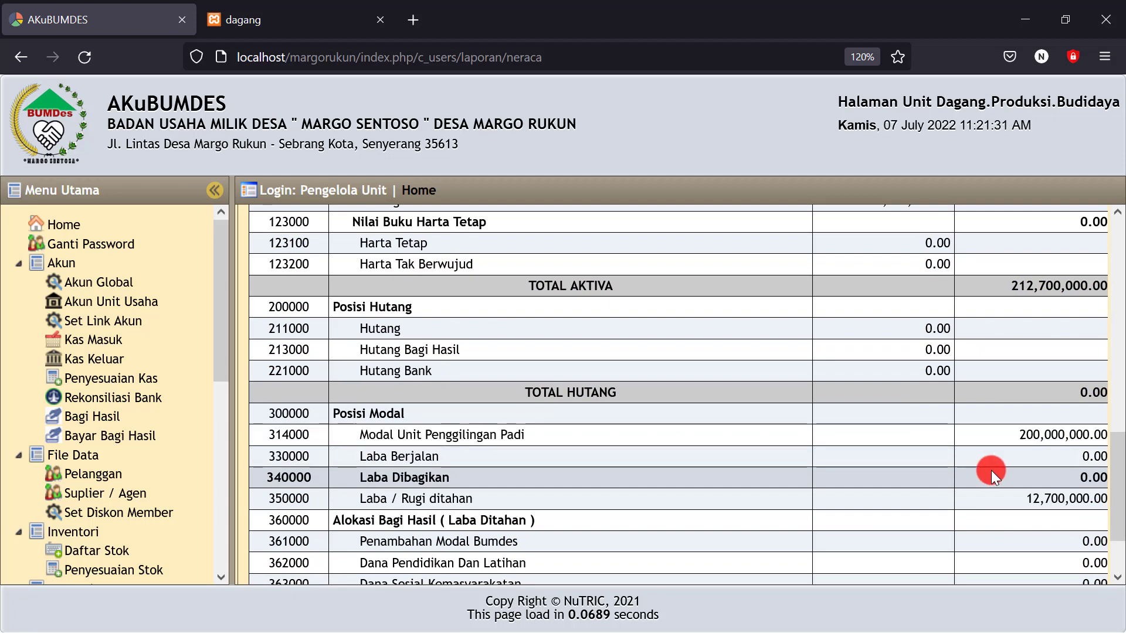
scroll(992, 467, "up", 10)
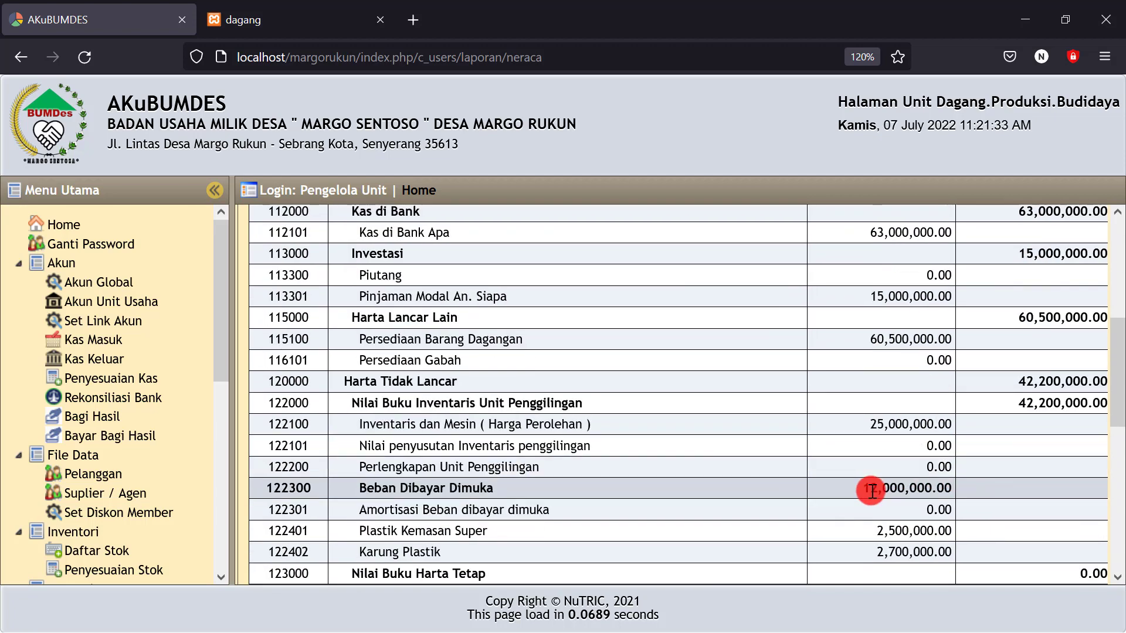
left_click_drag(867, 338, 950, 340)
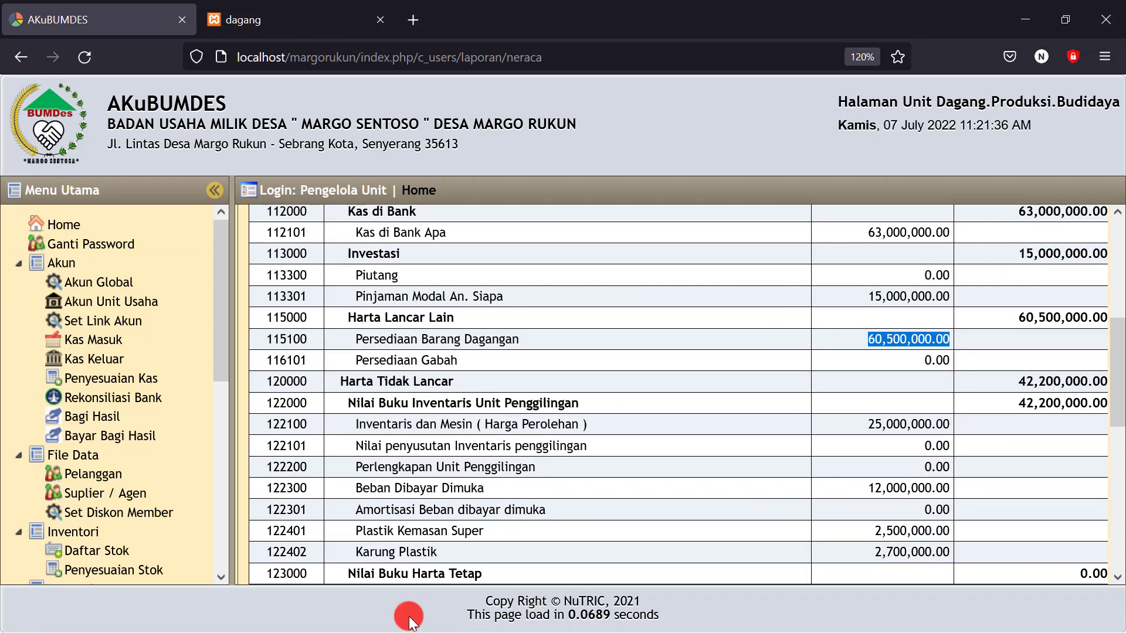
scroll(586, 490, "down", 10)
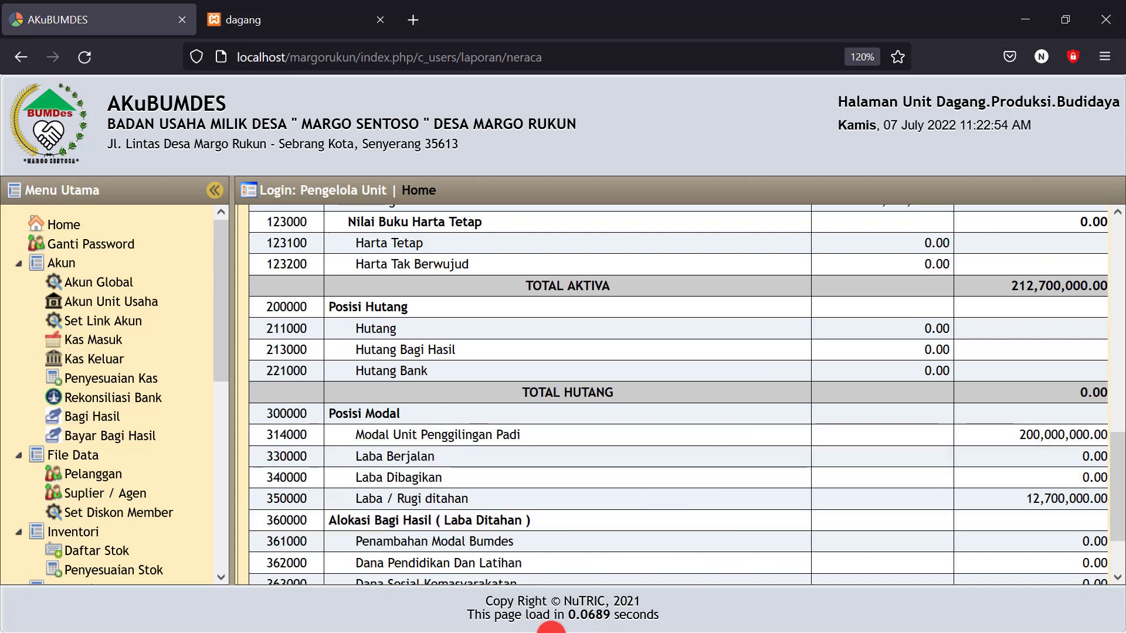
Minimize the browser and select the production result rows B19:F21 in Excel
left_click(1027, 20)
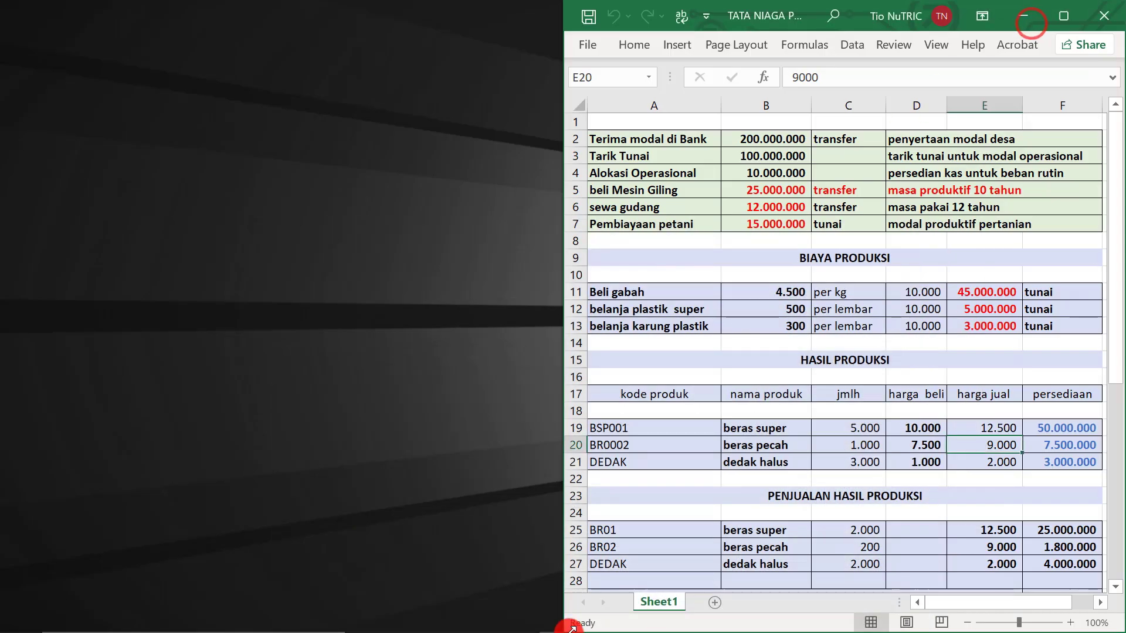
left_click(752, 435)
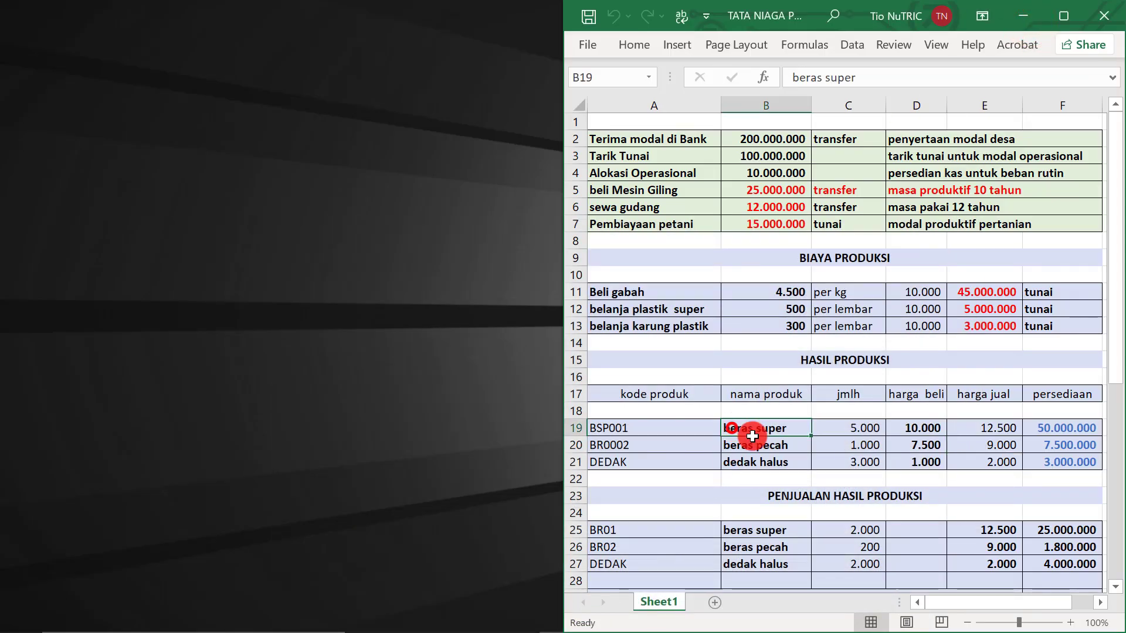
left_click_drag(753, 435, 1039, 464)
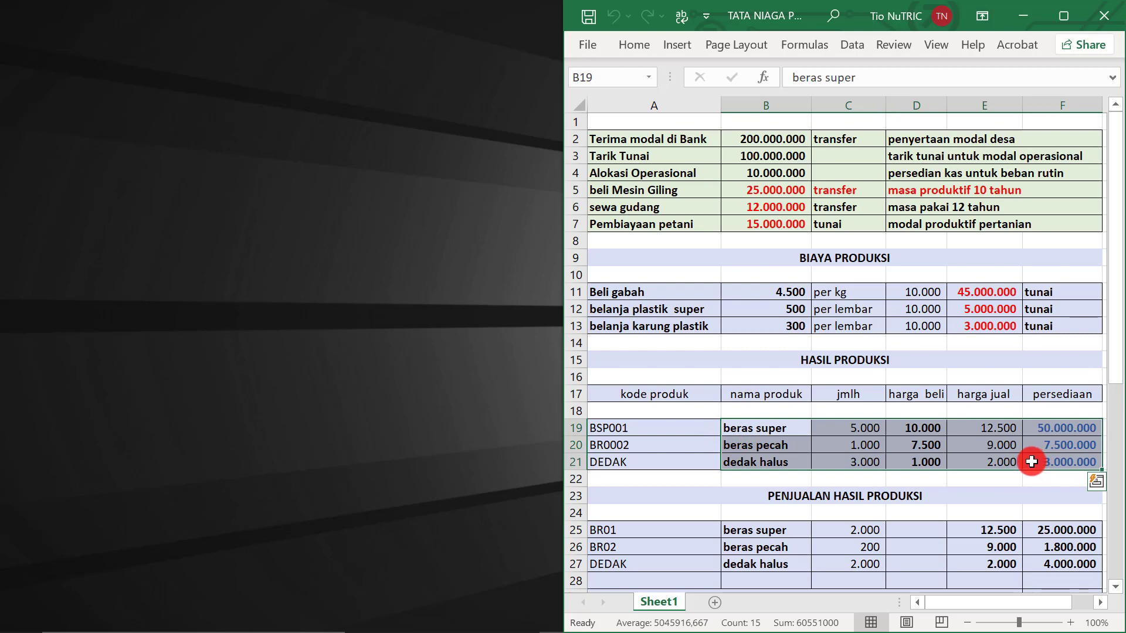
Review sales C25:F27, TOTAL PENJUALAN 30.800.000 and DIBAYAR 20.000.000
scroll(809, 509, "down", 2)
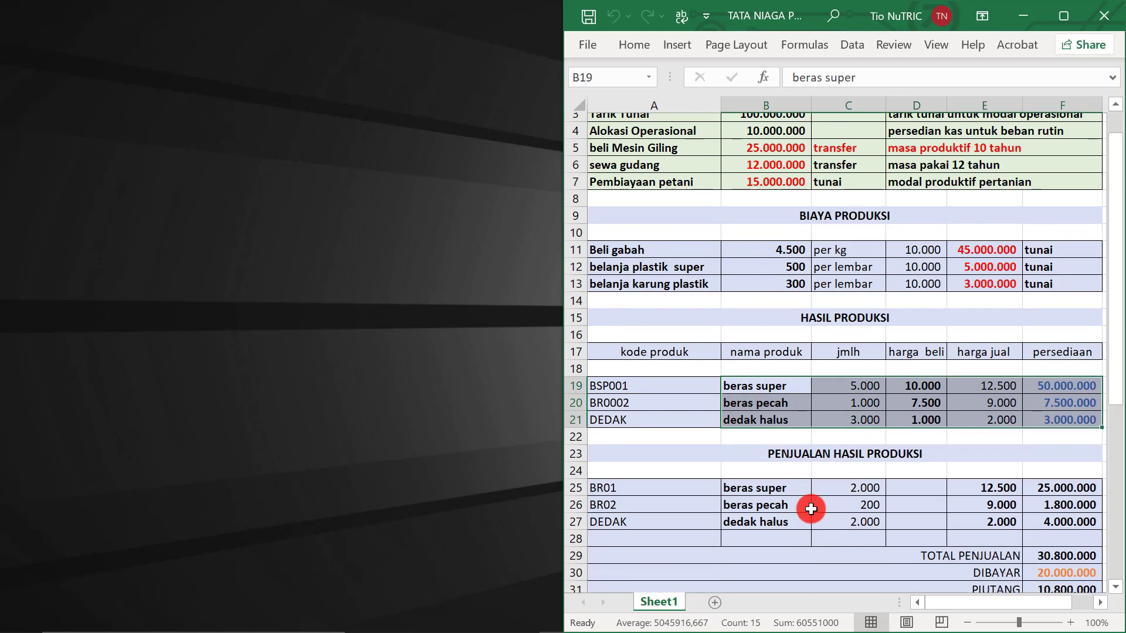
left_click(768, 395)
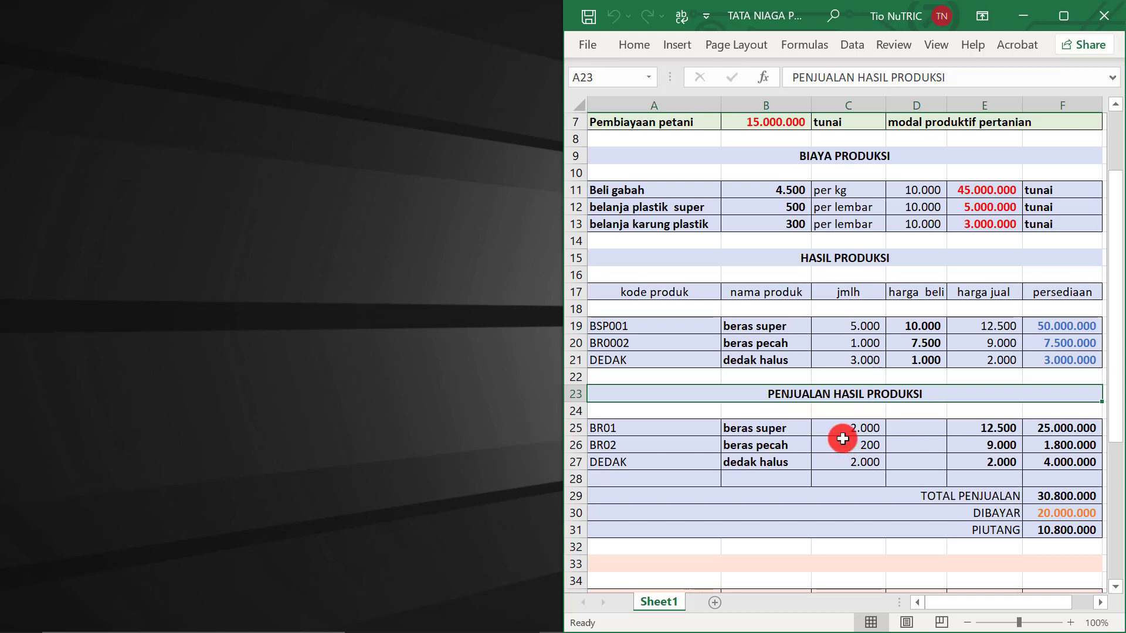
left_click_drag(844, 435, 1040, 463)
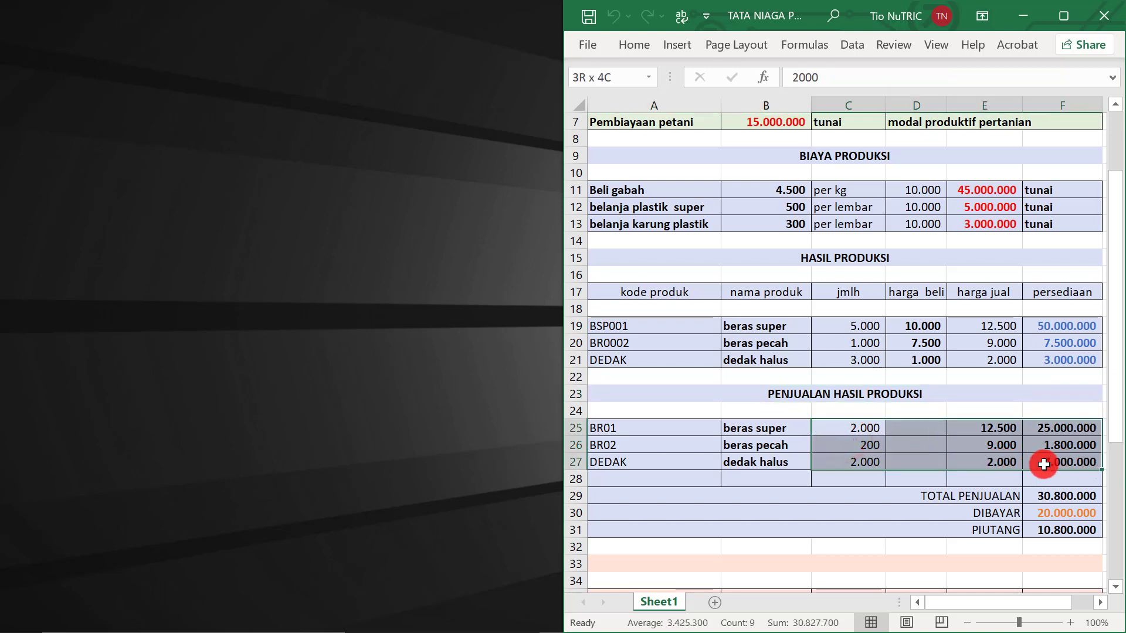
left_click(1040, 499)
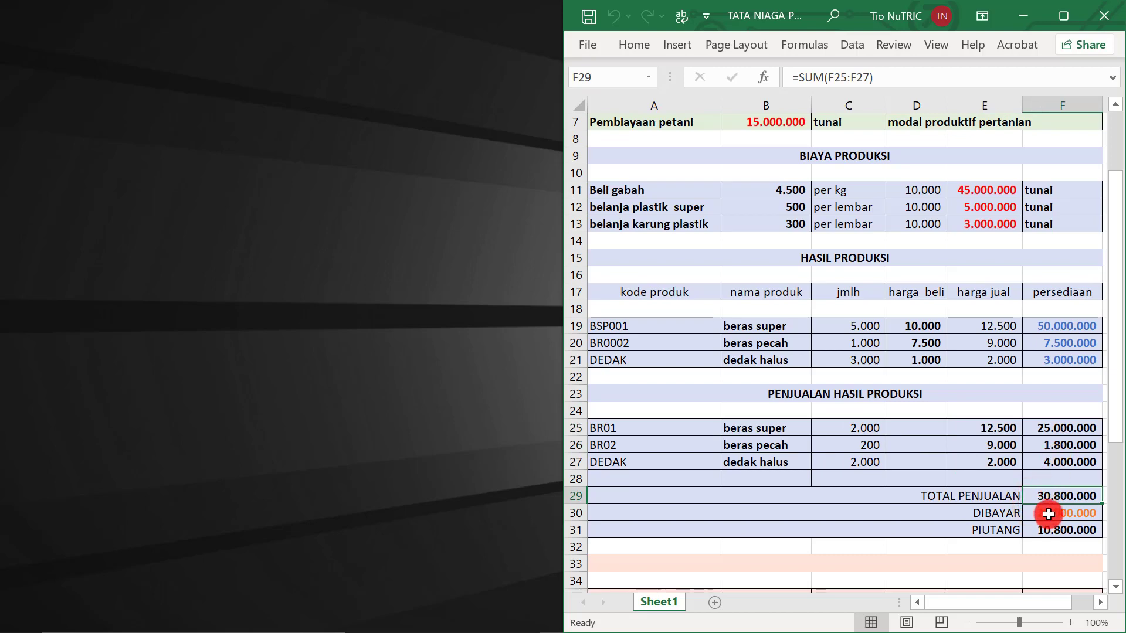
left_click(1049, 515)
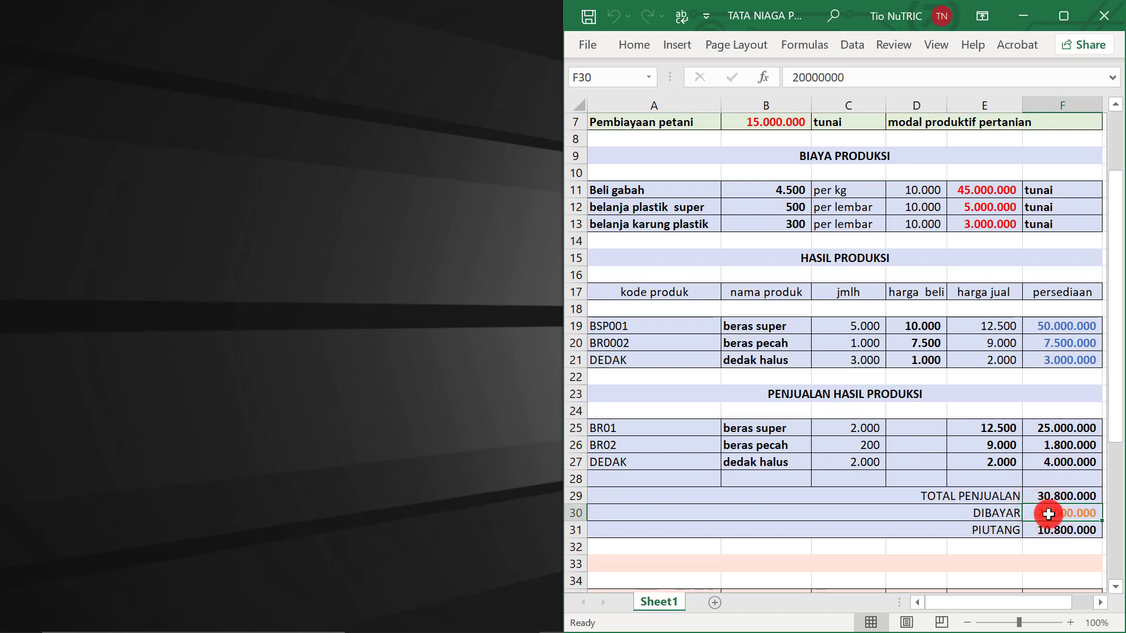
mouse_move(435, 623)
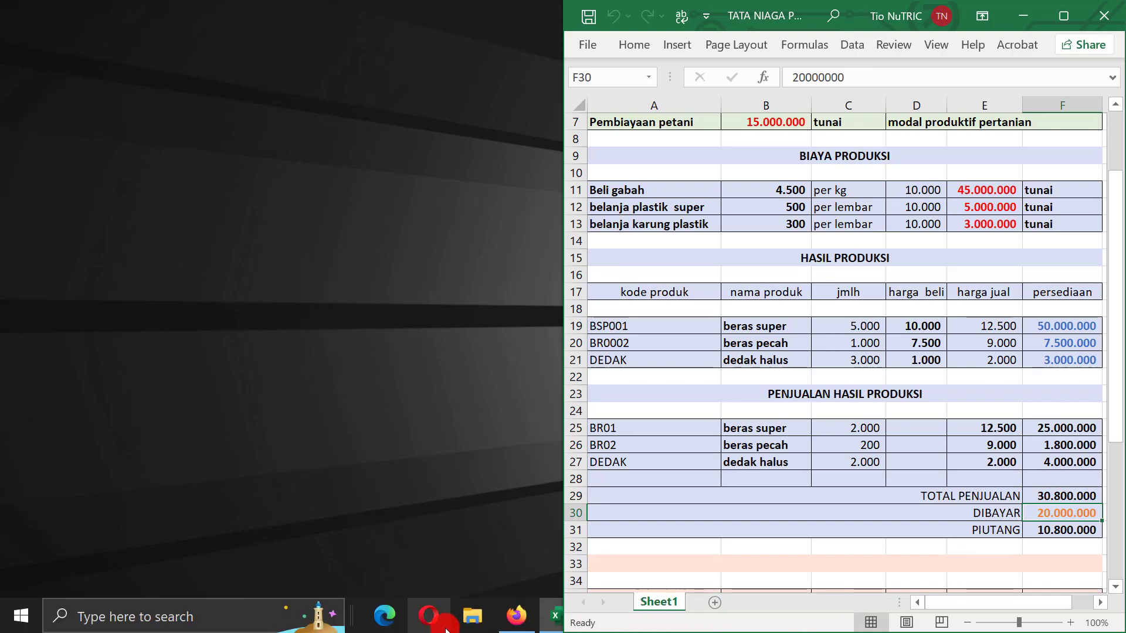
left_click(507, 619)
Restore the AKuBUMDES window with its Neraca in front of Excel
scroll(88, 396, "down", 3)
left_click(109, 434)
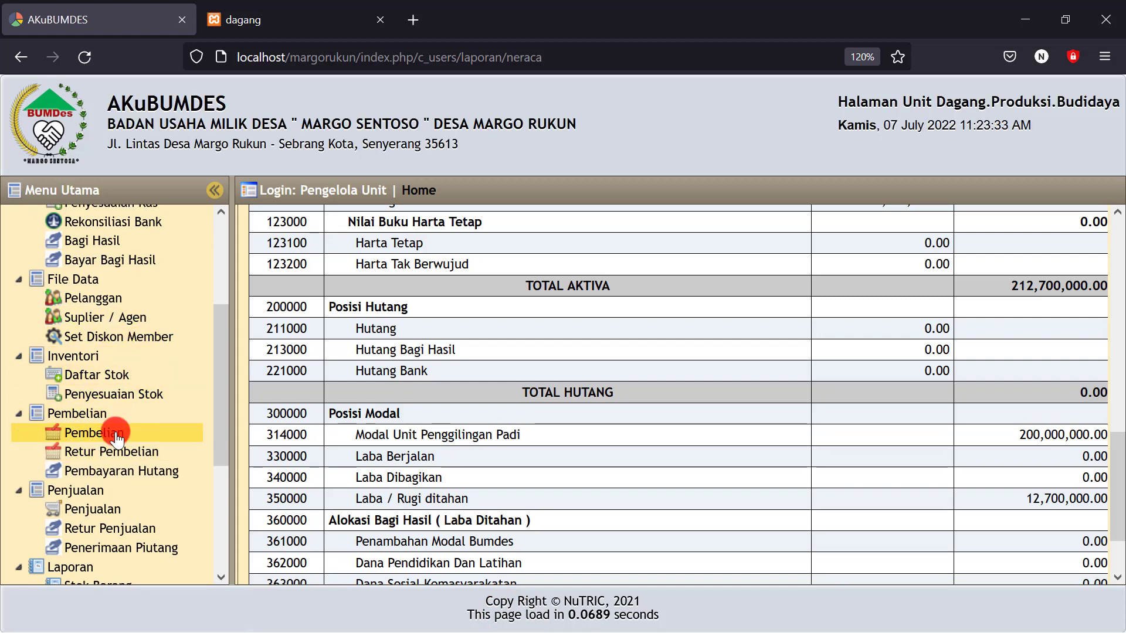
Start a new Penjualan dated 07-07-2022 for the Toko Satu shop customer
scroll(97, 436, "down", 3)
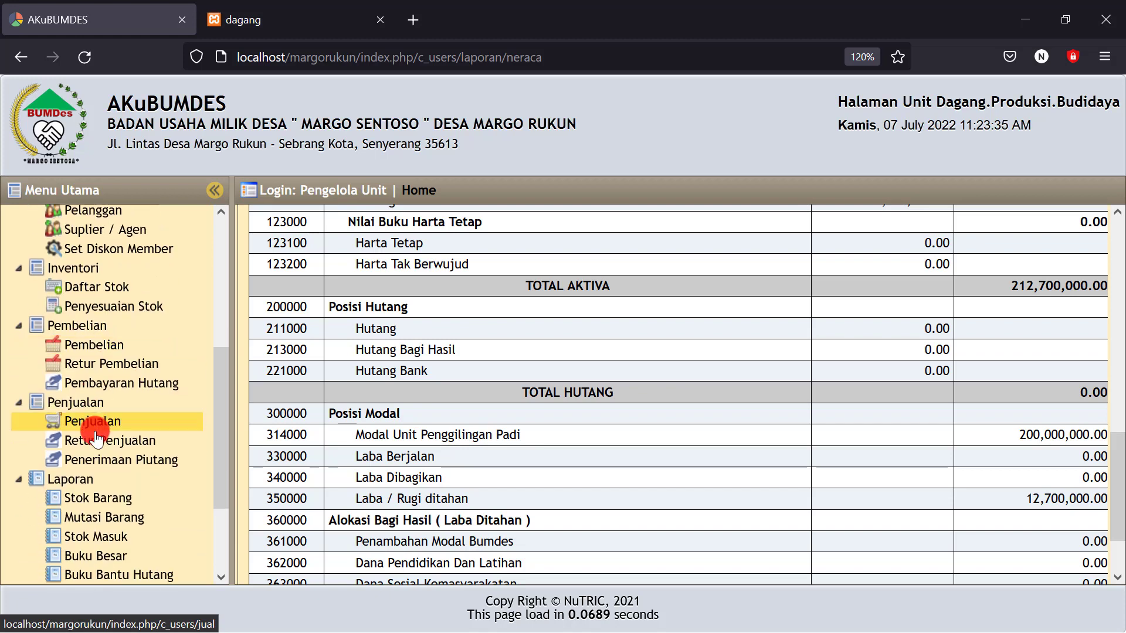
left_click(88, 427)
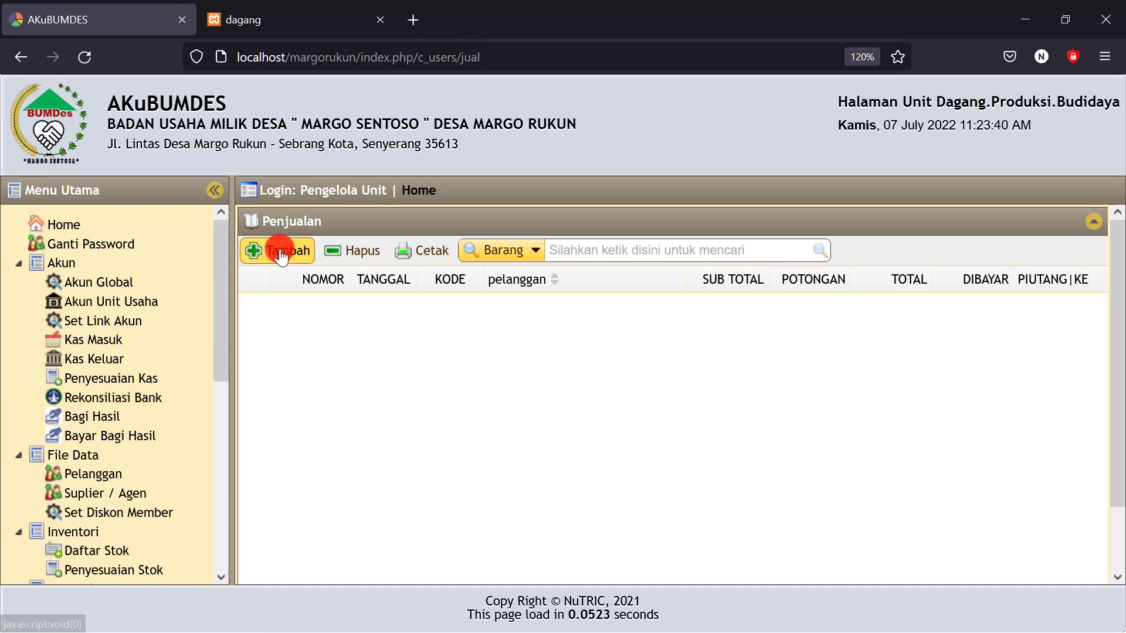
left_click(281, 254)
left_click(416, 142)
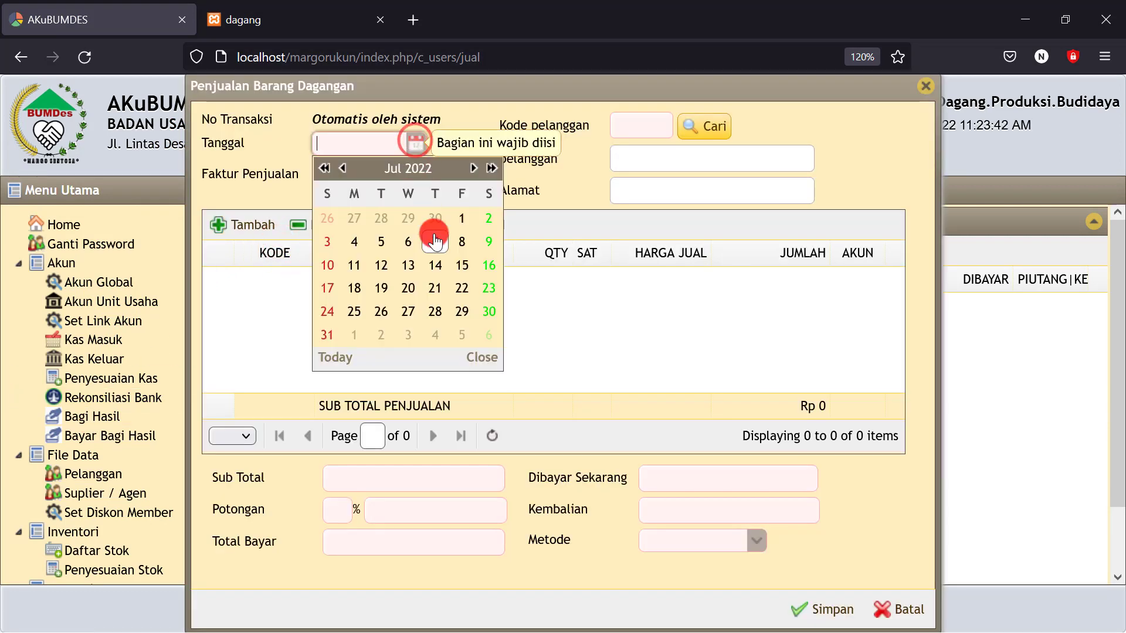
left_click(434, 240)
left_click(712, 127)
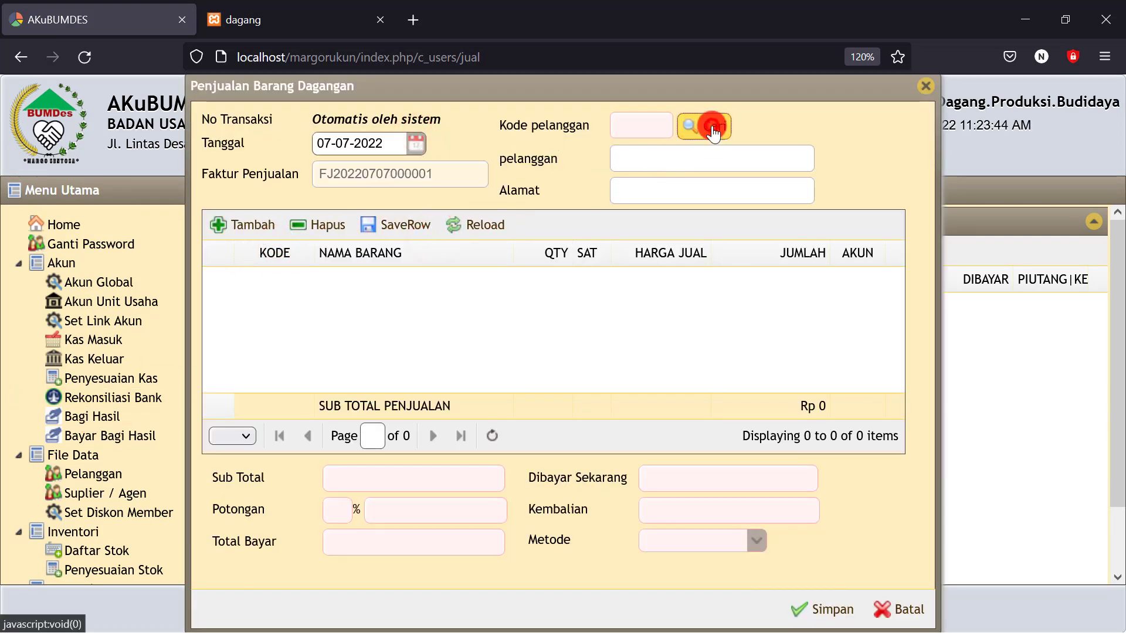
left_click(418, 266)
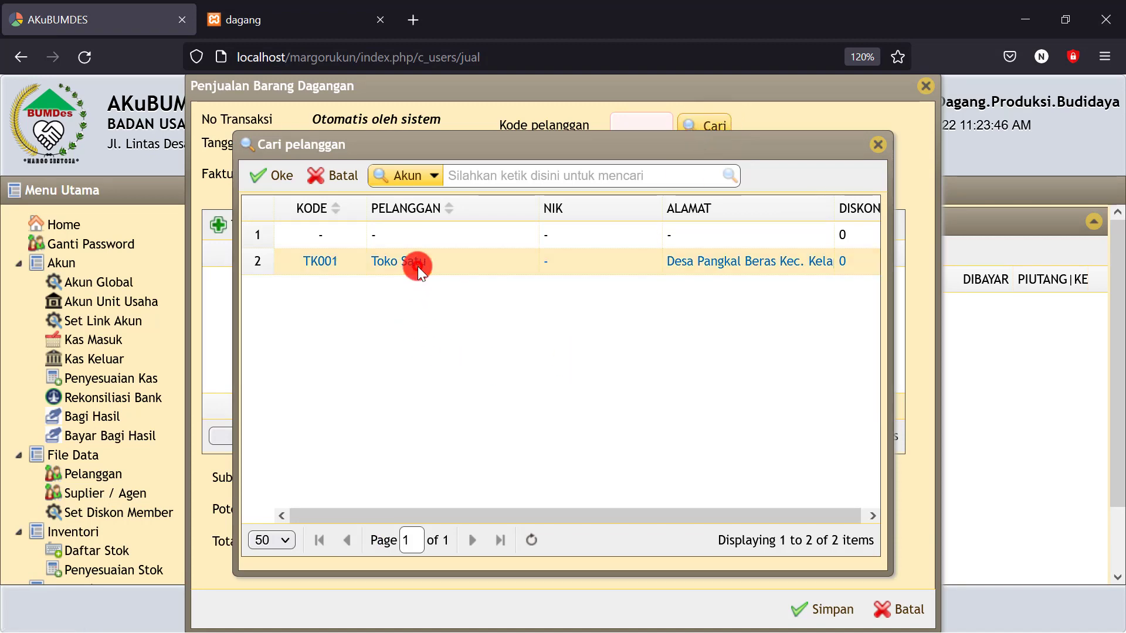
left_click(275, 177)
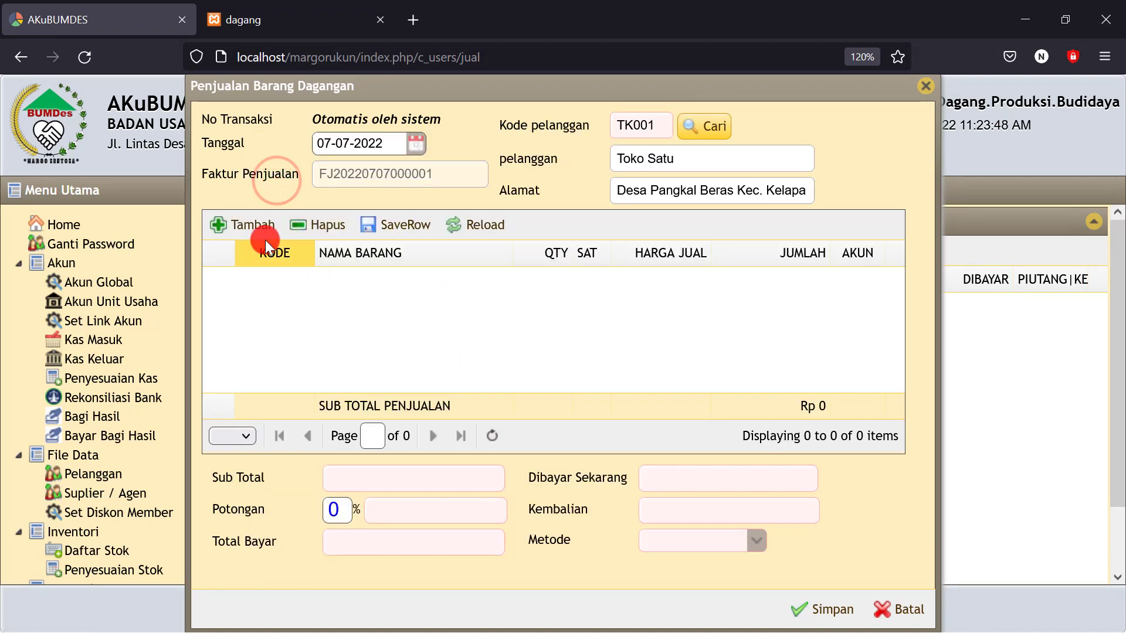
left_click(246, 225)
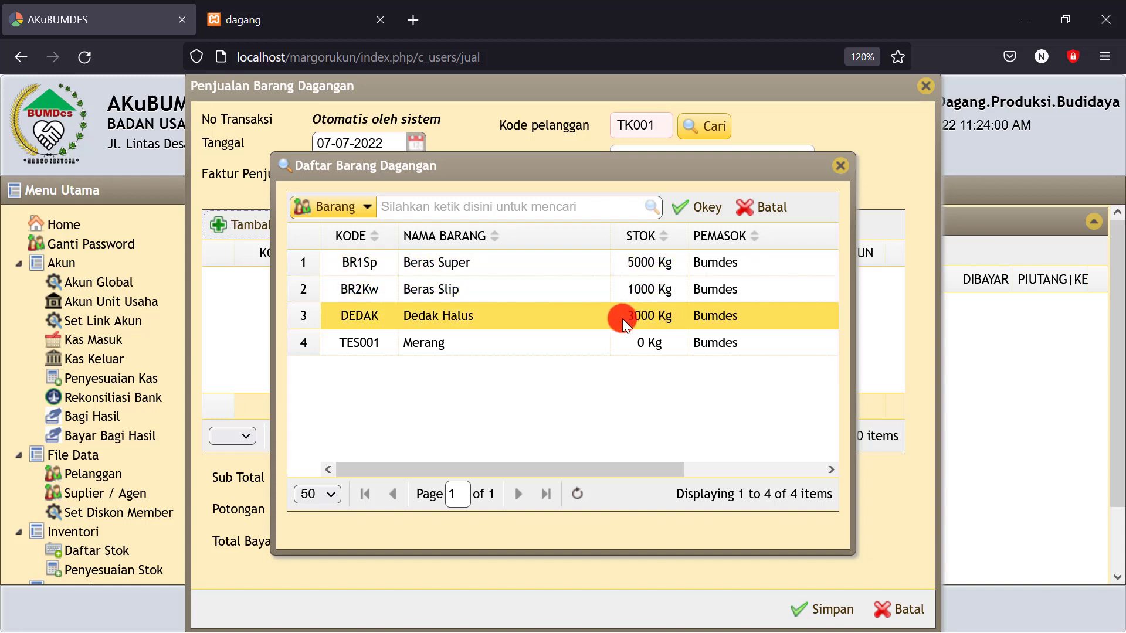
Add Beras Super, Beras Slip and Dedak Halus as sale lines
left_click(432, 269)
left_click(686, 207)
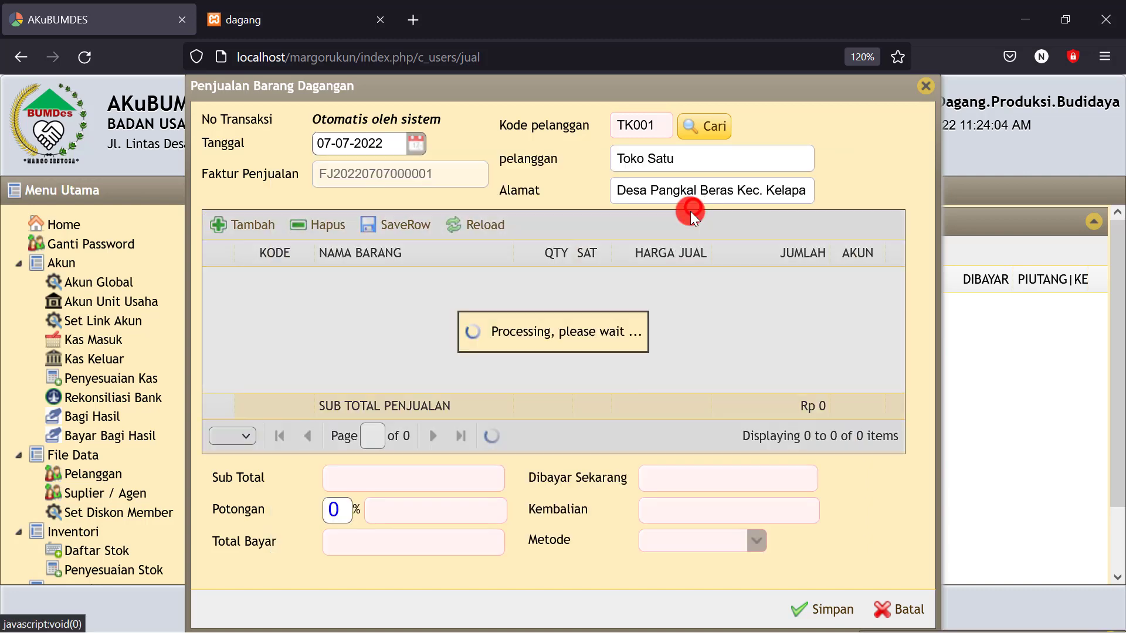
left_click(416, 302)
left_click(253, 242)
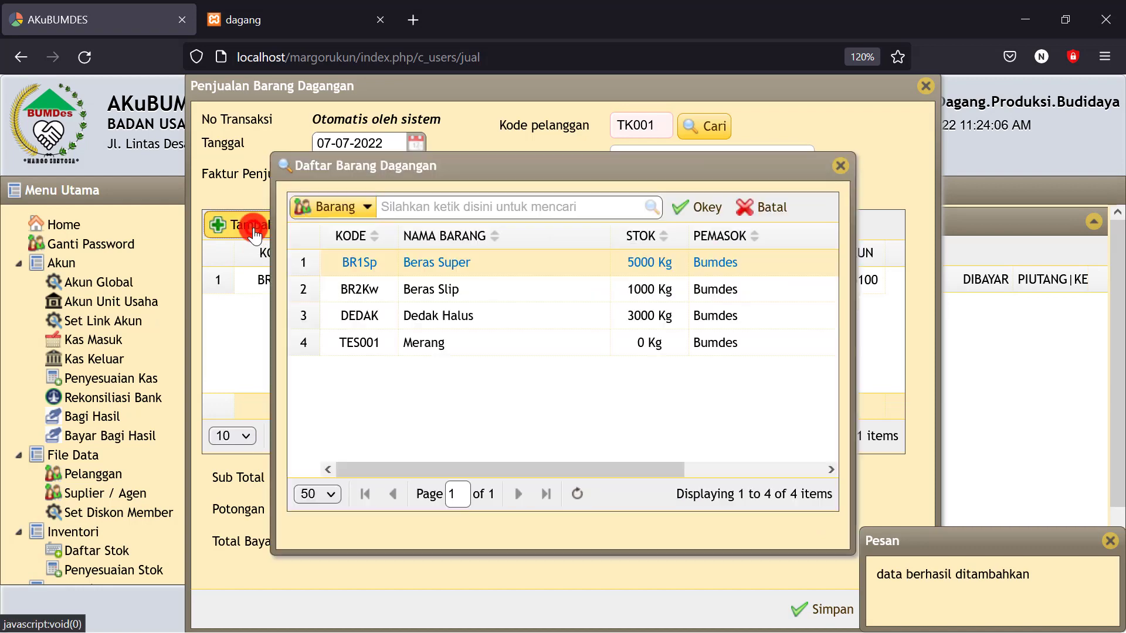
left_click(453, 256)
left_click(440, 287)
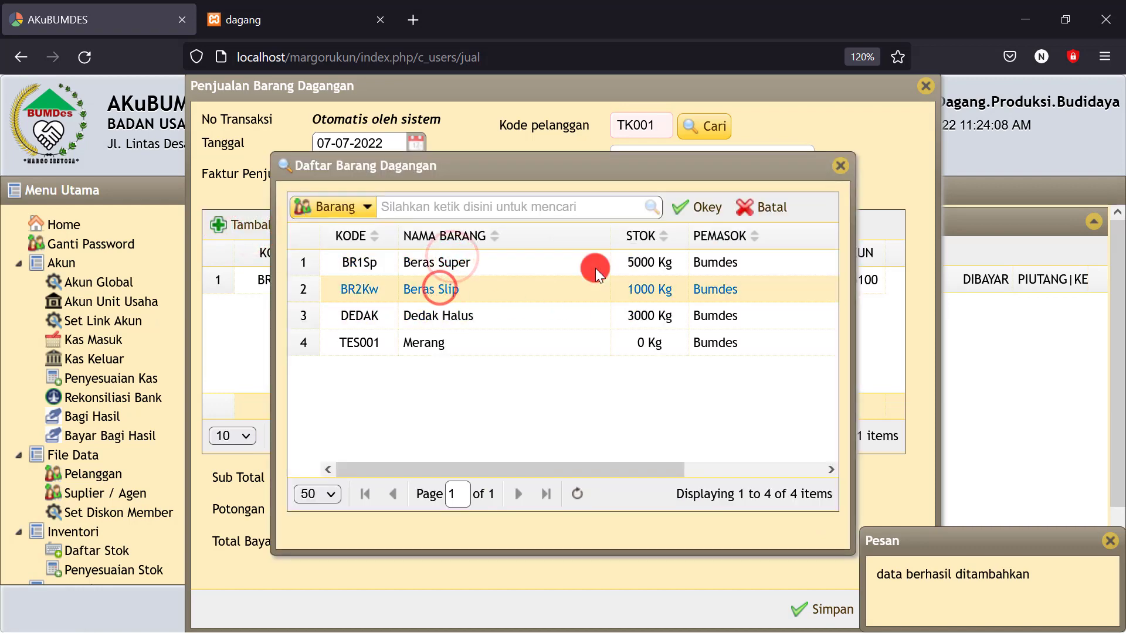
left_click(712, 207)
left_click(423, 315)
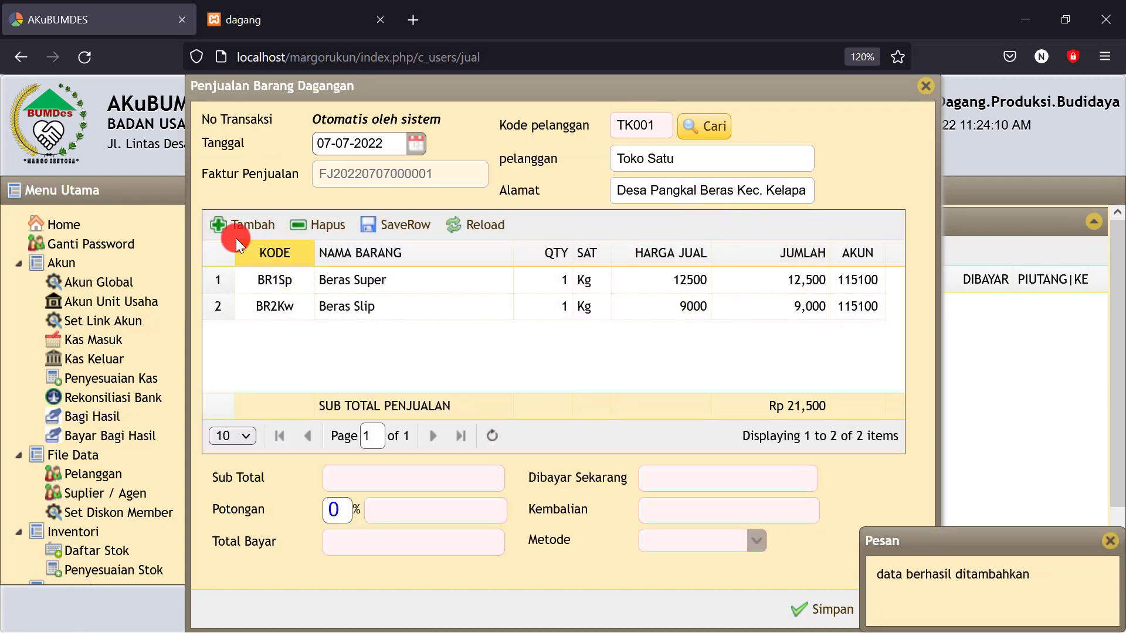
left_click(234, 226)
left_click(450, 317)
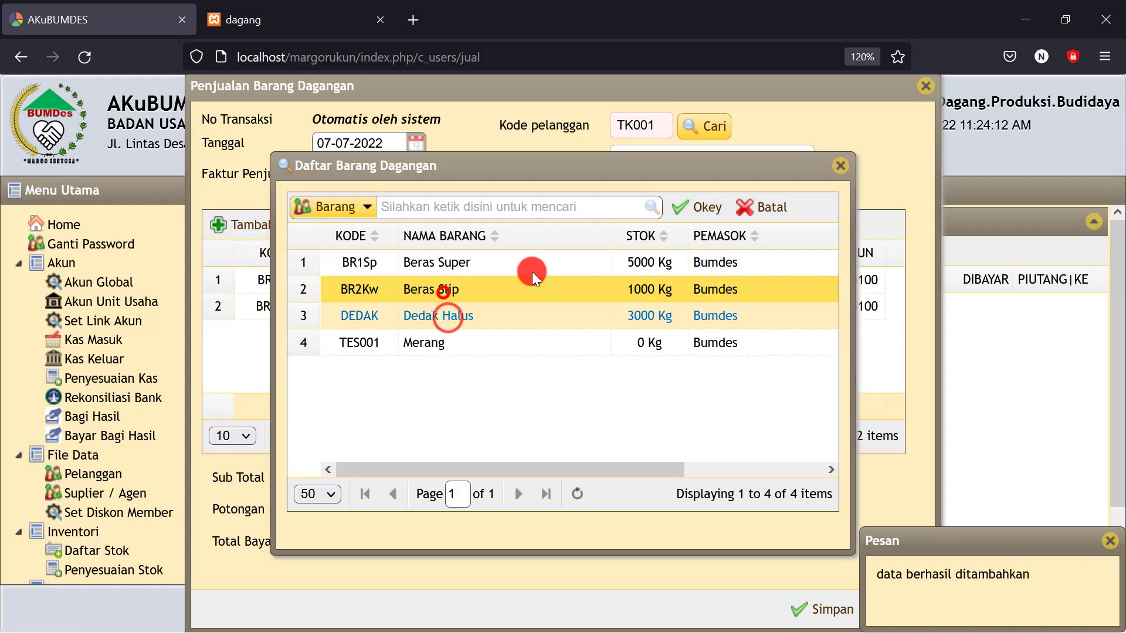
left_click(707, 207)
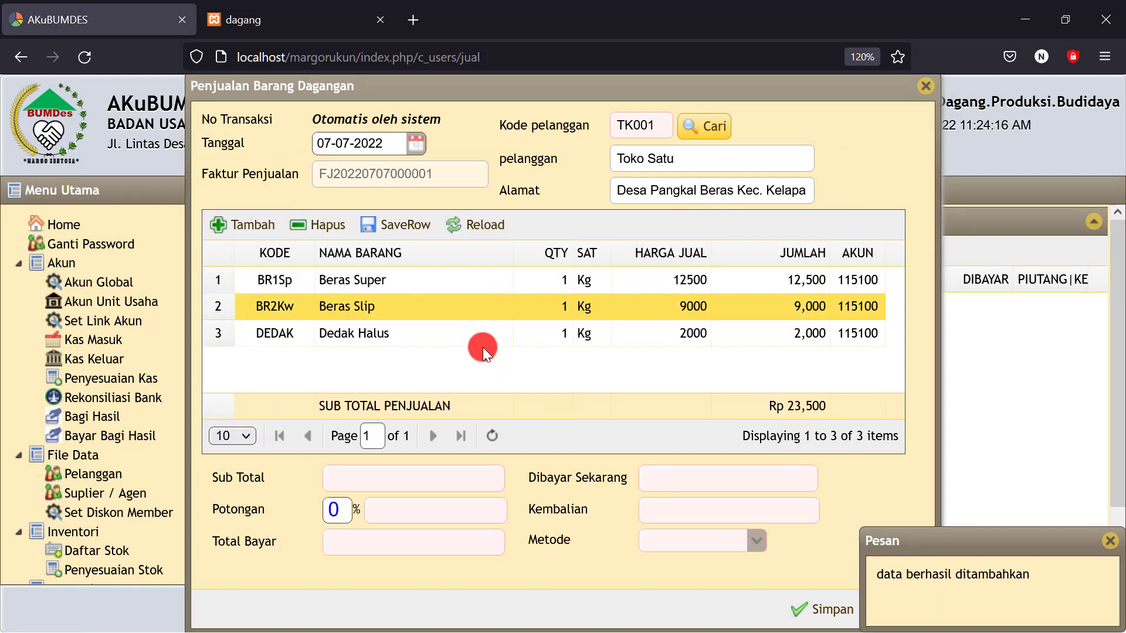
Set quantities 2000, 200 and 2000 kg and recalculate the total to 30,800,000
left_click(538, 280)
left_click(537, 280)
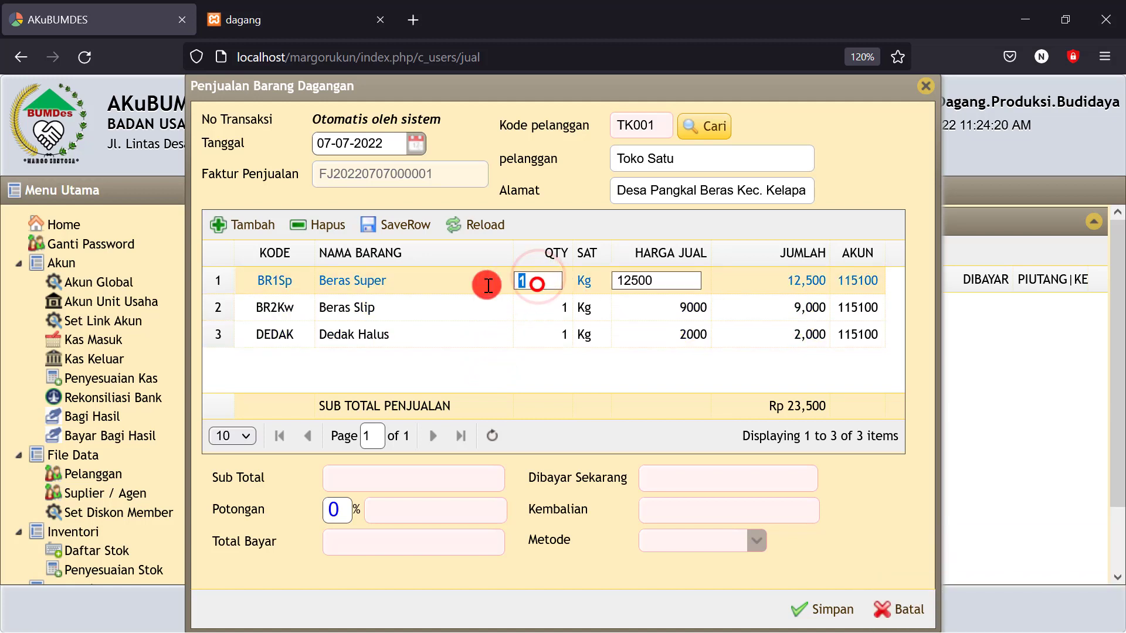
type("2000")
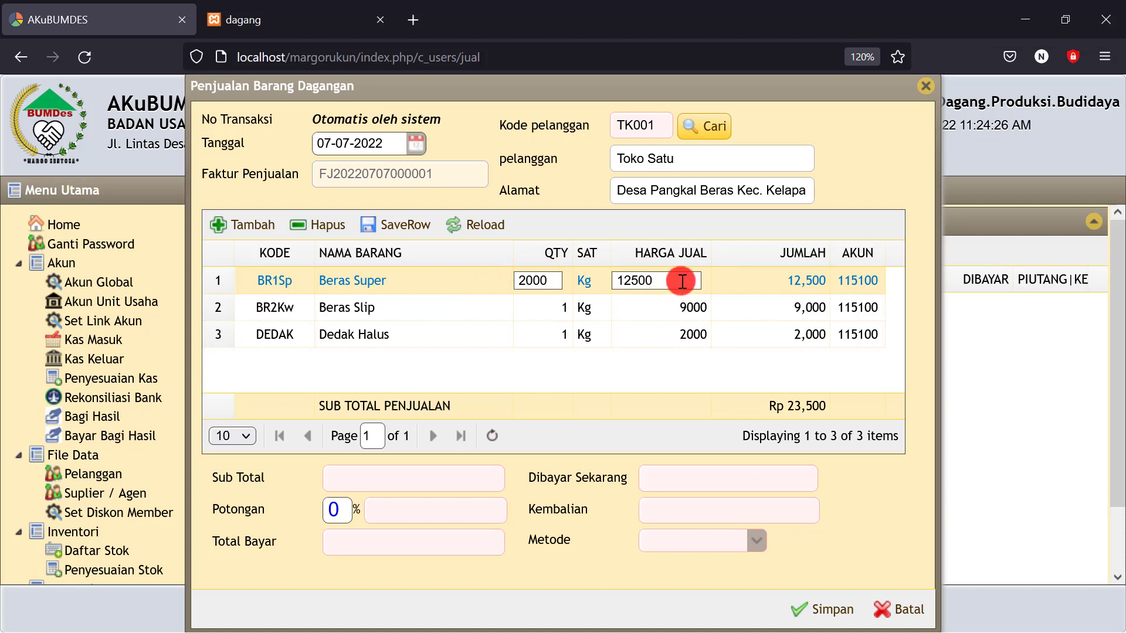
left_click(534, 313)
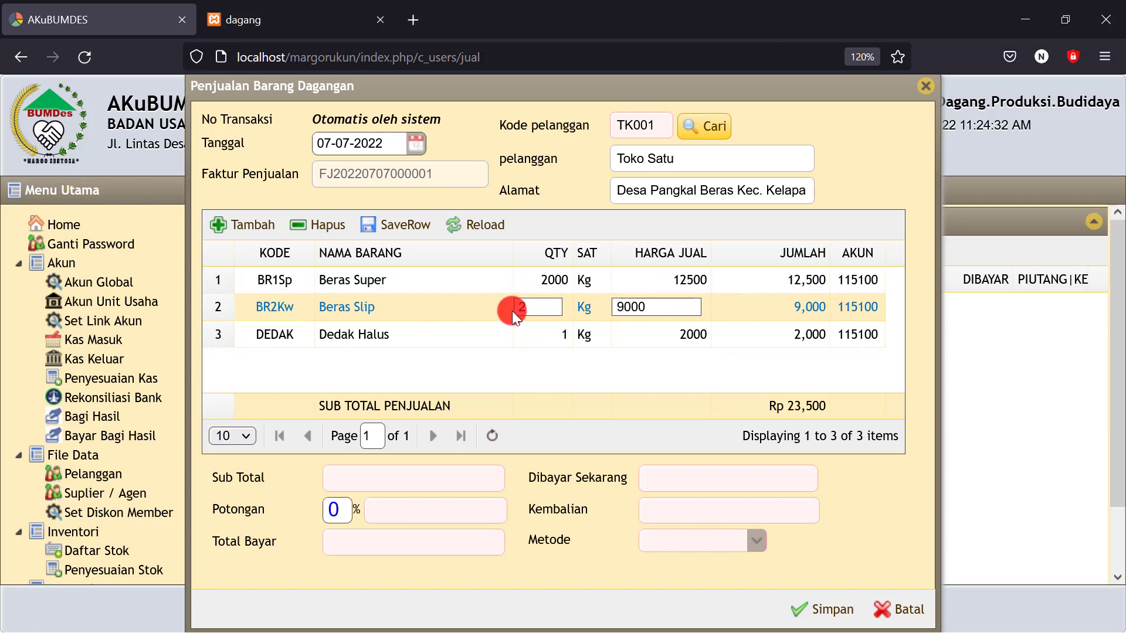
type("200")
left_click(515, 338)
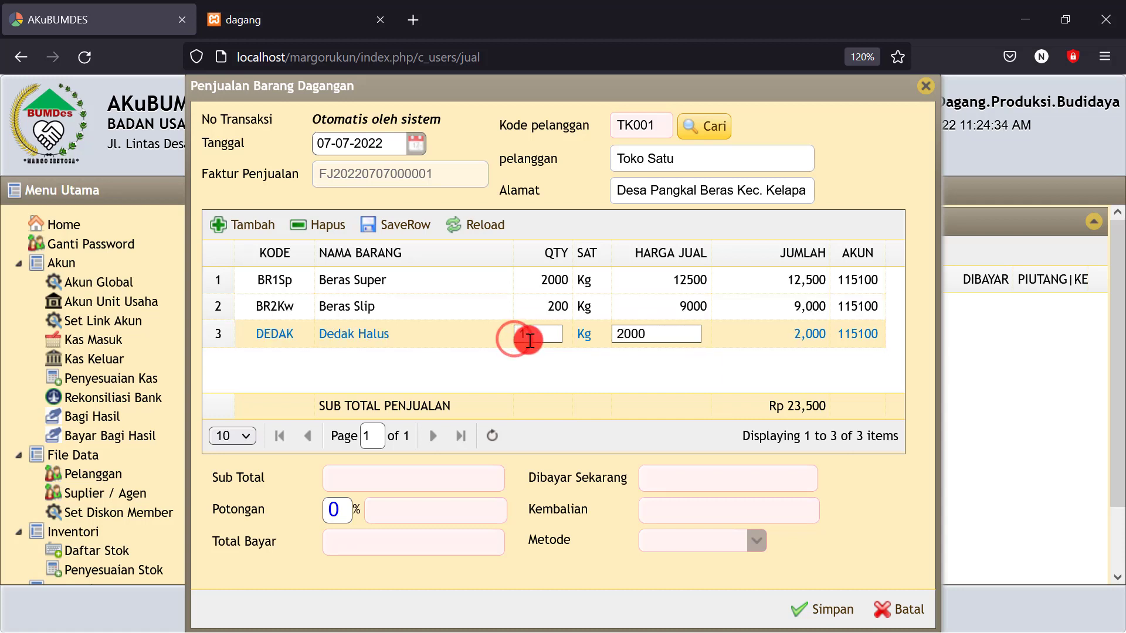
type("2000")
left_click(407, 225)
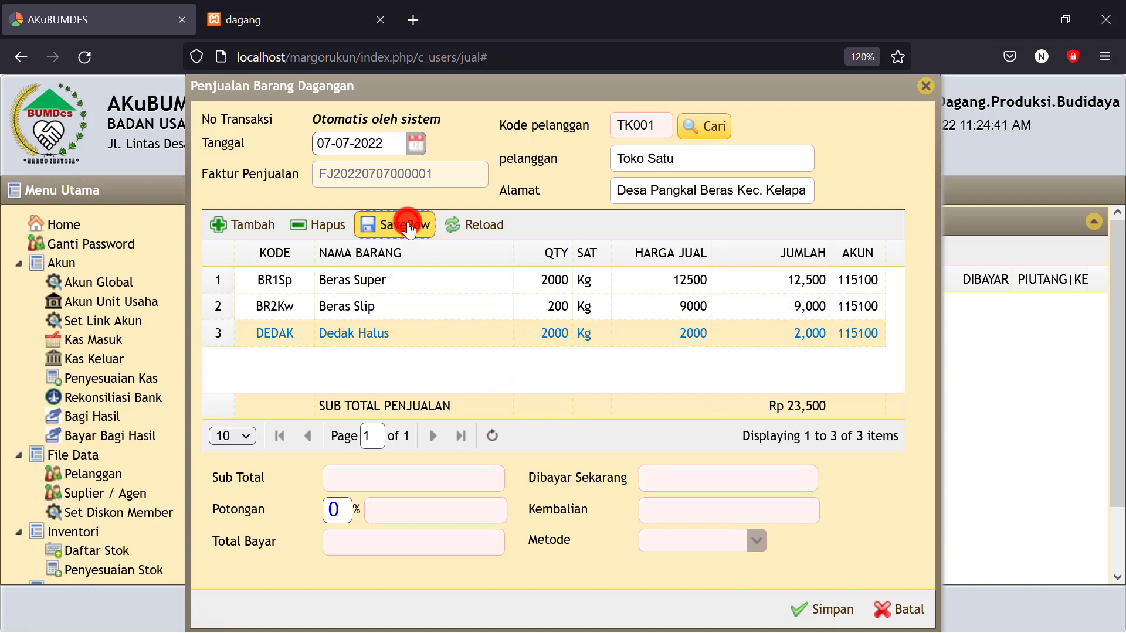
left_click(481, 228)
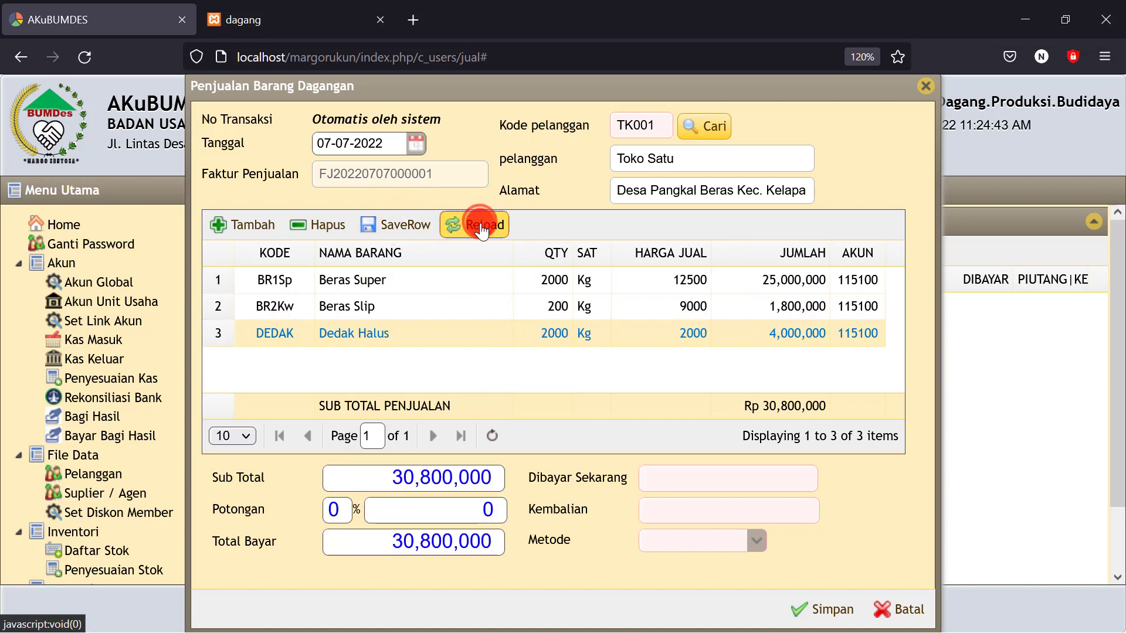
Enter 20,000,000 as the cash amount paid now
left_click(497, 477)
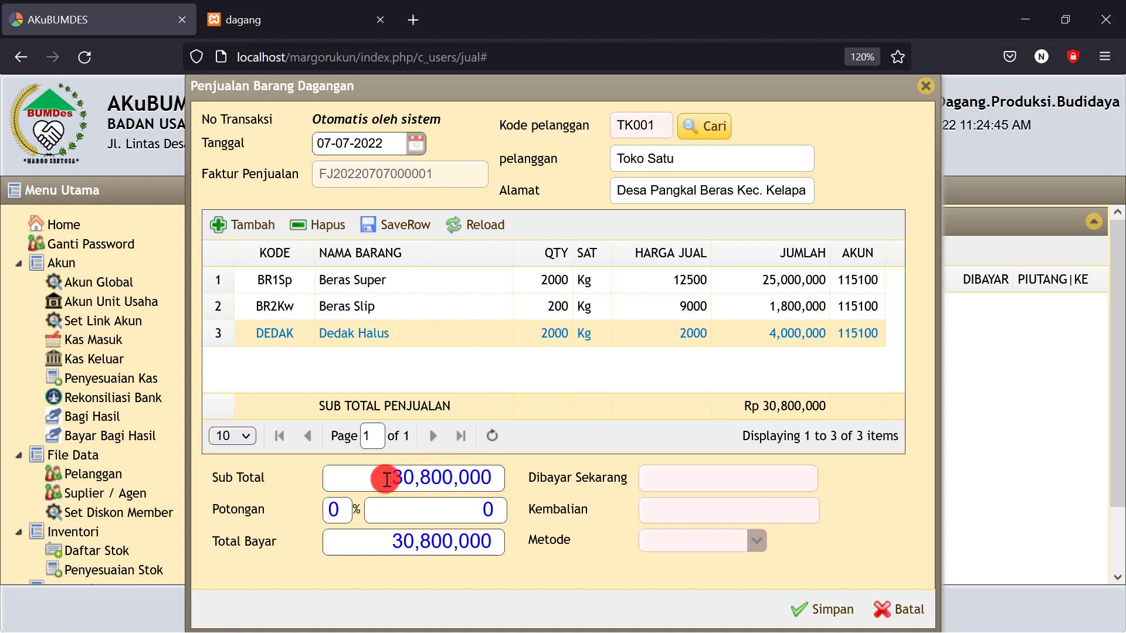
left_click(465, 508)
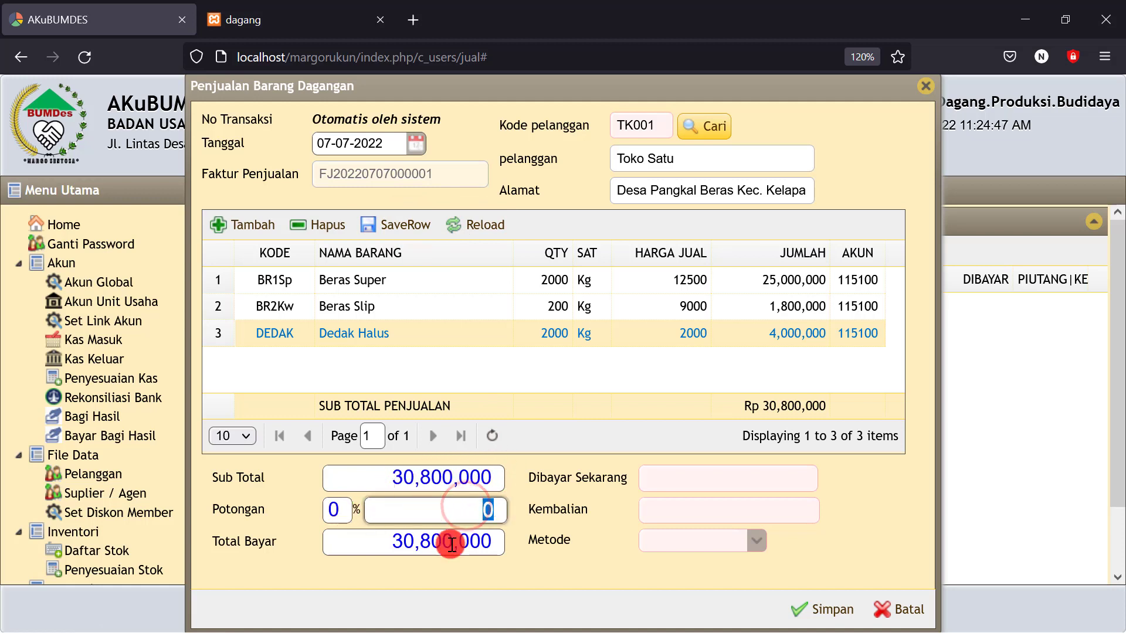
left_click(690, 482)
type("2")
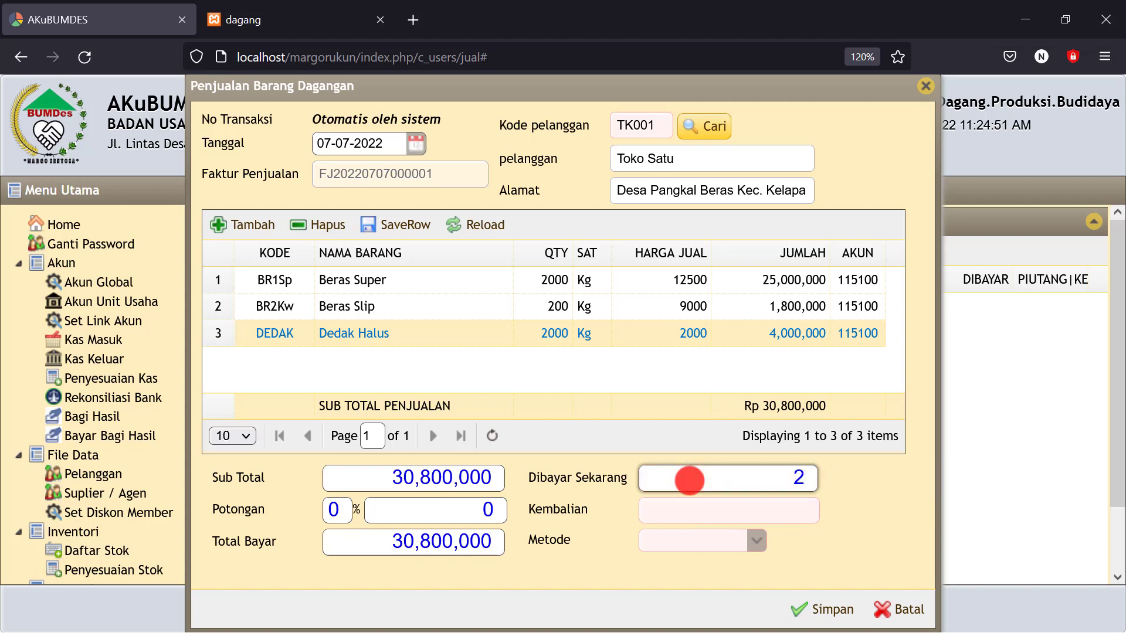
type(",0")
type("00,000")
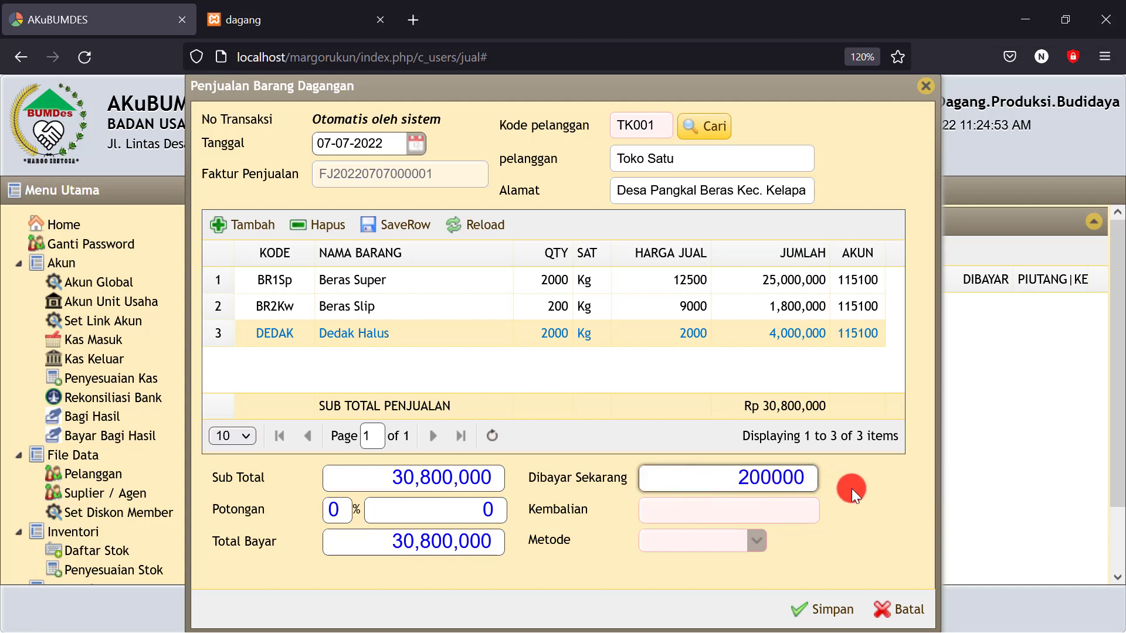
left_click(857, 486)
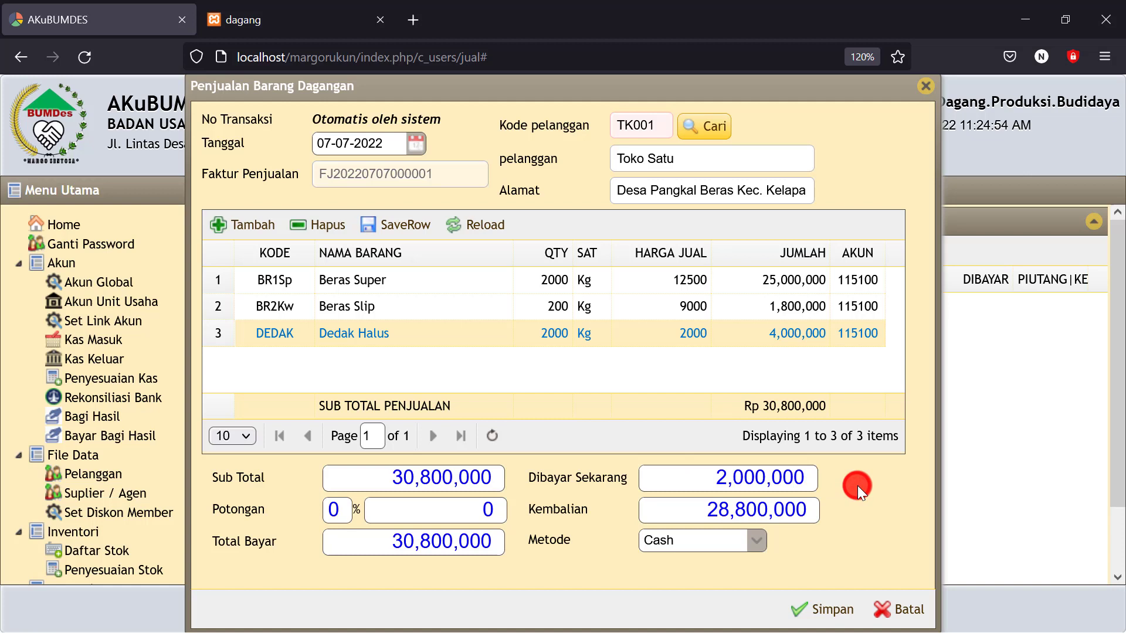
left_click(808, 477)
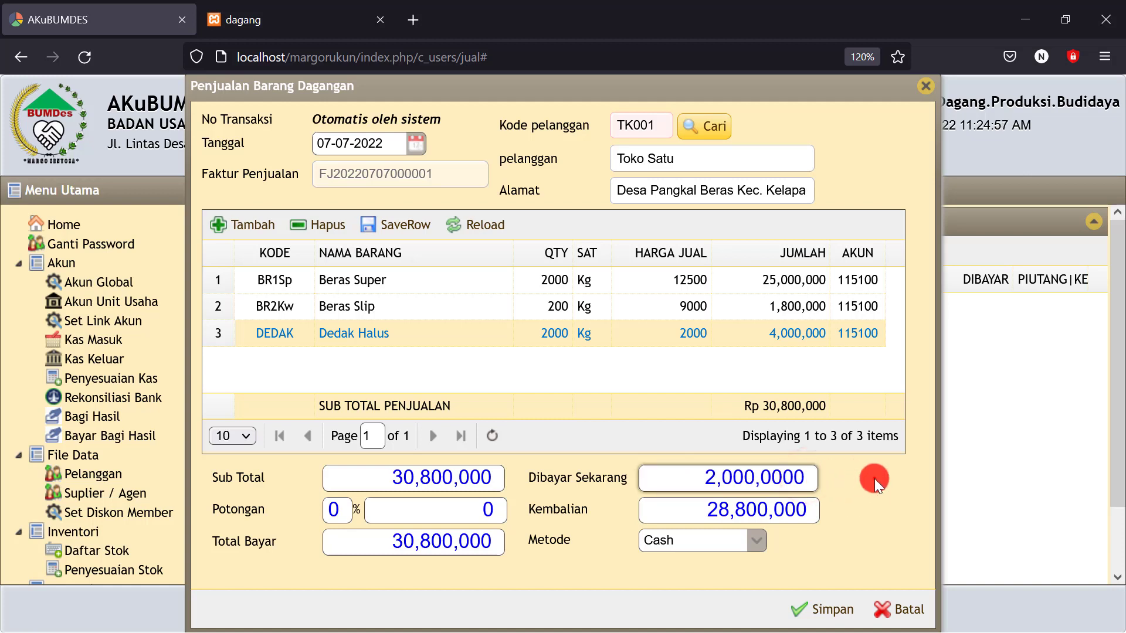
type("0")
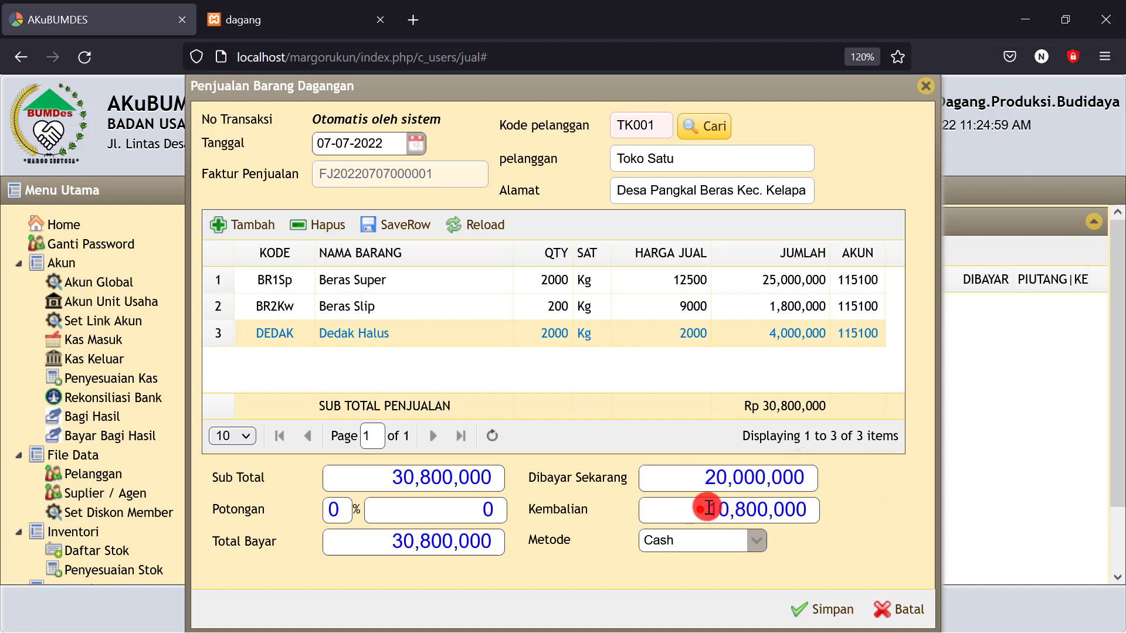
Confirm the 10,800,000 remaining balance and save the sale
left_click_drag(699, 509, 861, 491)
left_click(862, 491)
left_click_drag(703, 478, 835, 482)
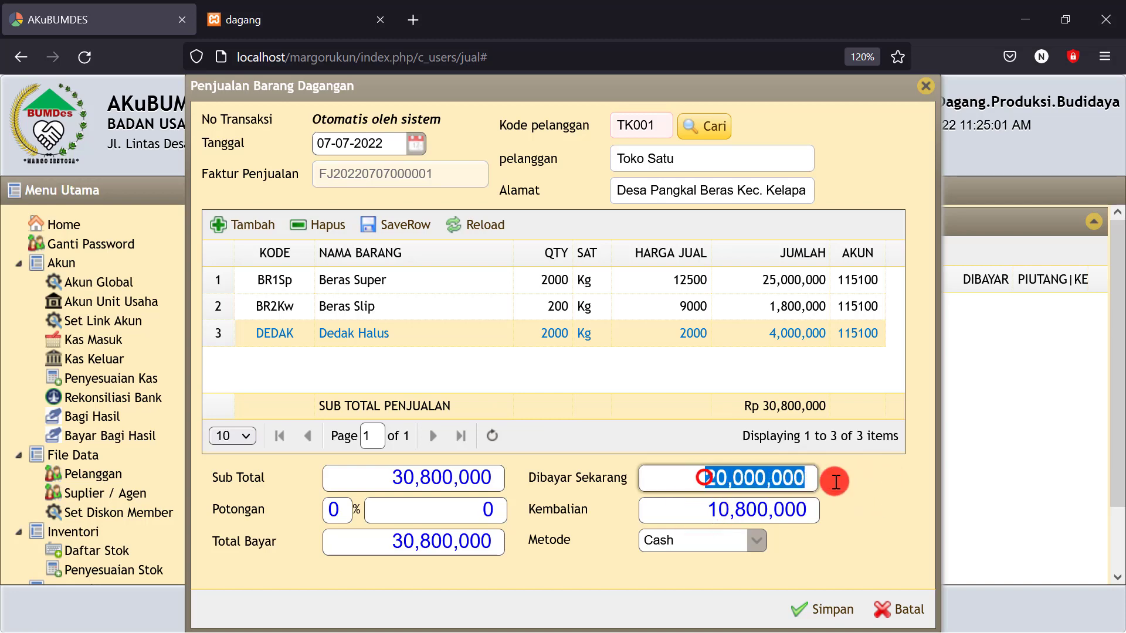
left_click_drag(695, 508, 846, 509)
left_click(862, 508)
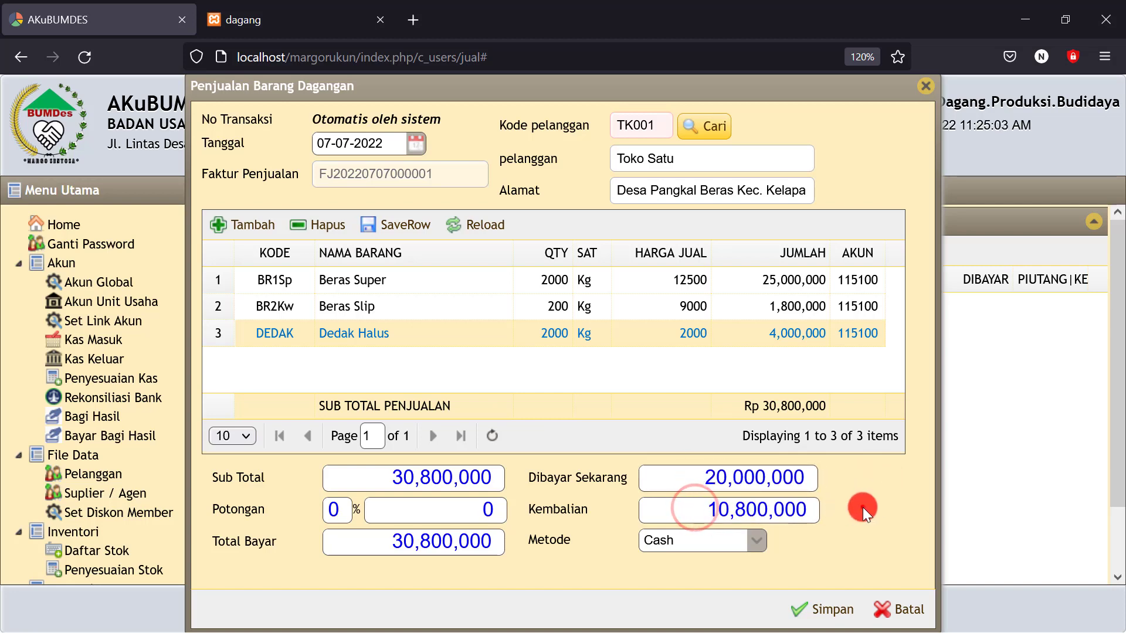
left_click(831, 609)
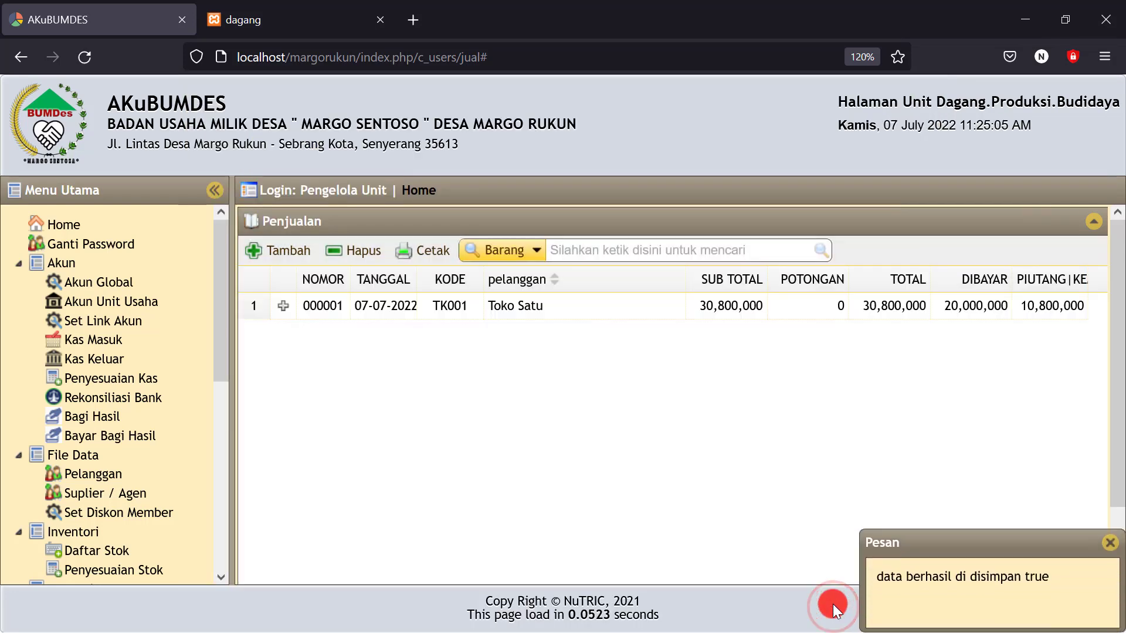
Expand sale 000001's three items and check its receipt total of 30,800,000 before closing it
left_click(1036, 307)
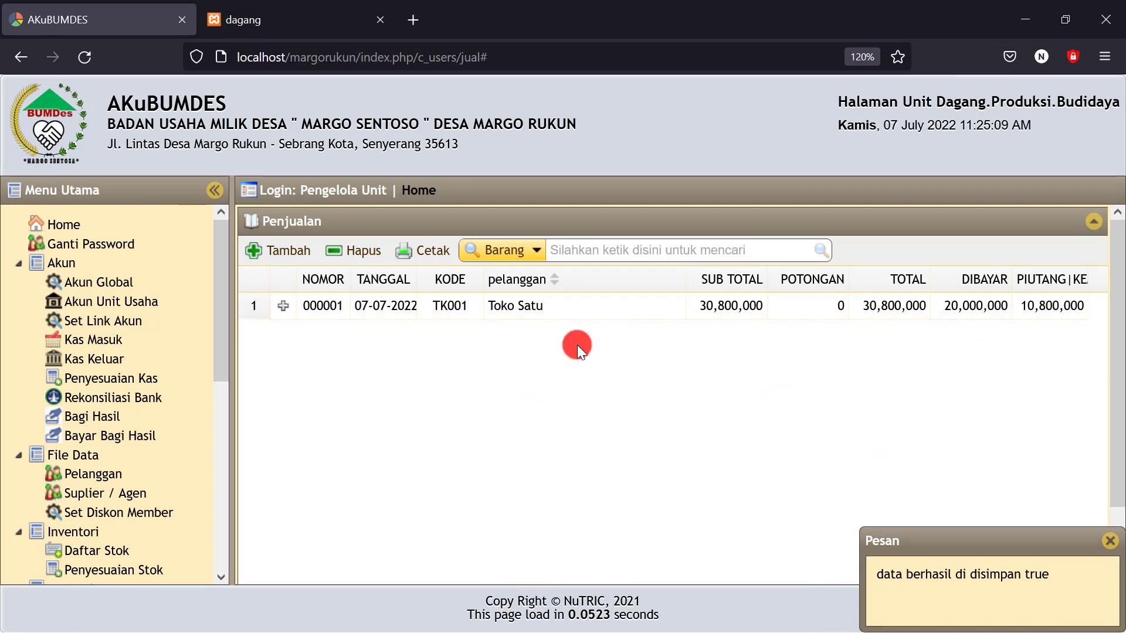
left_click(284, 306)
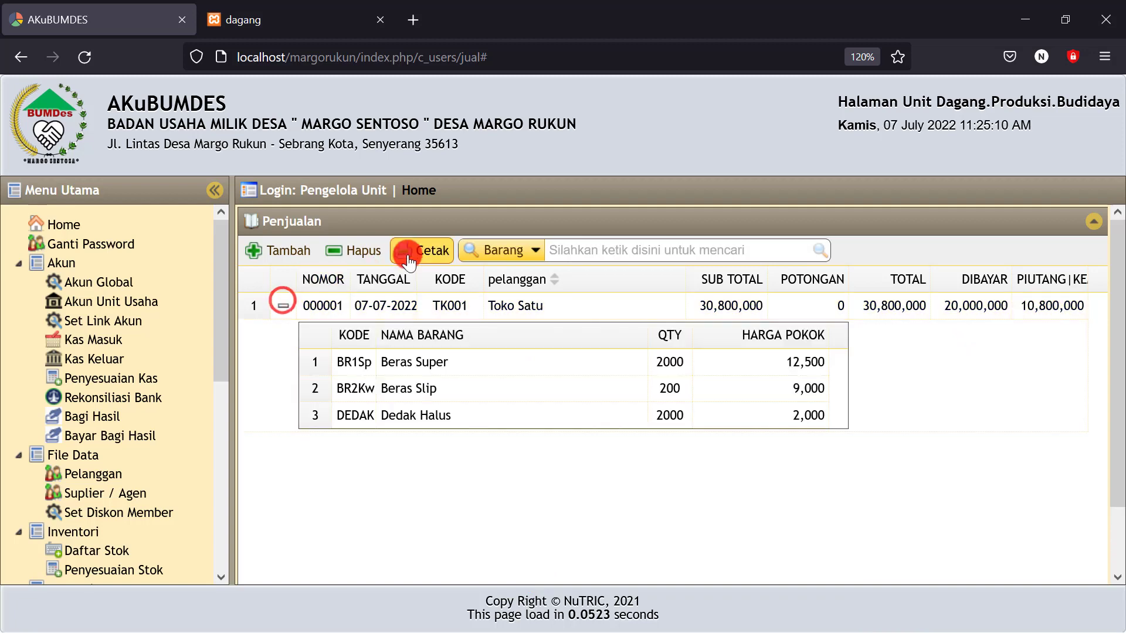
left_click(302, 306)
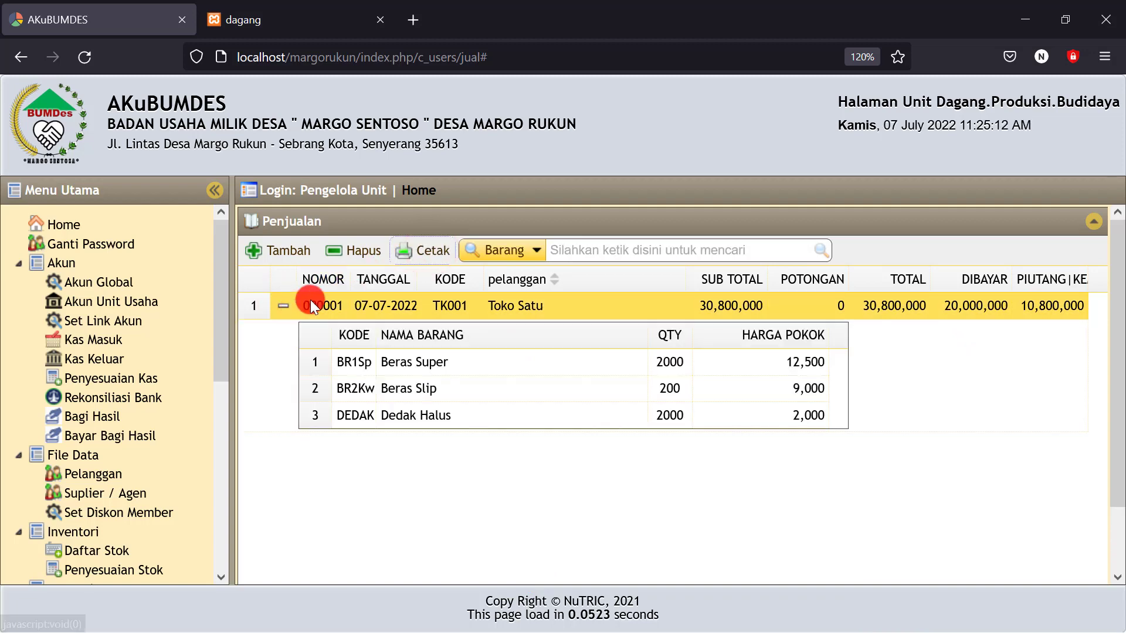
left_click(430, 244)
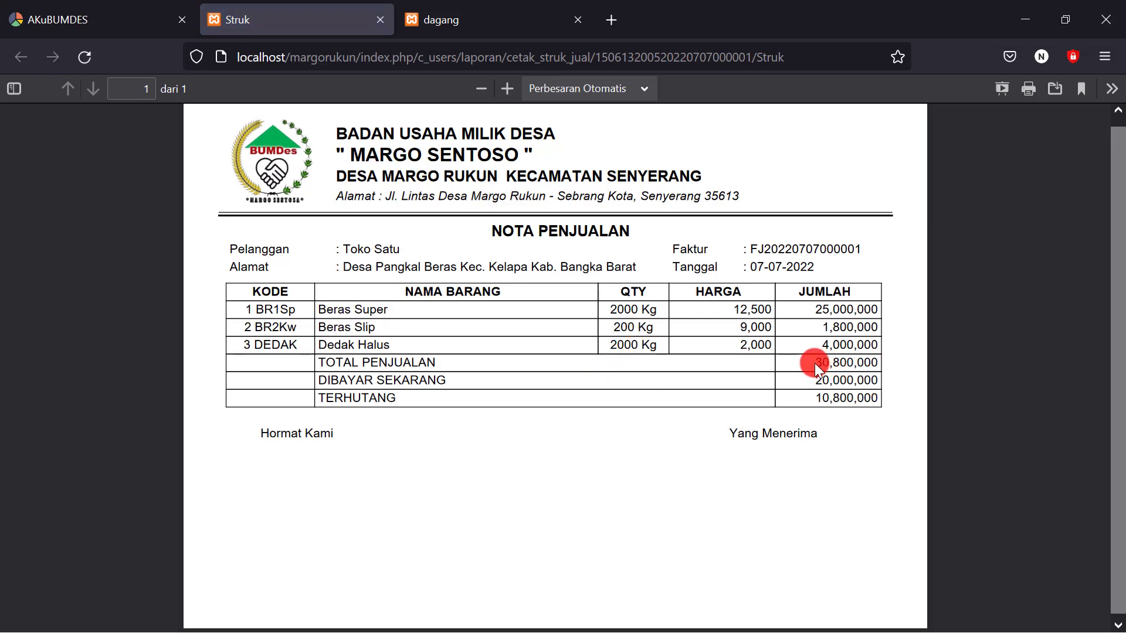
left_click_drag(815, 363, 849, 362)
left_click(787, 416)
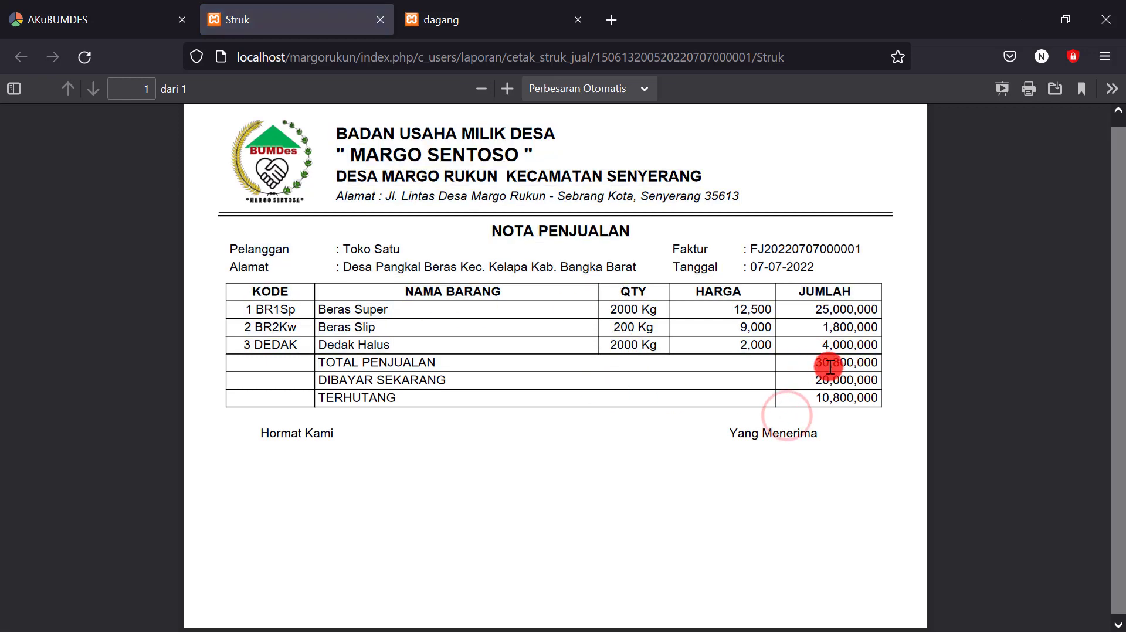
left_click_drag(814, 364, 864, 369)
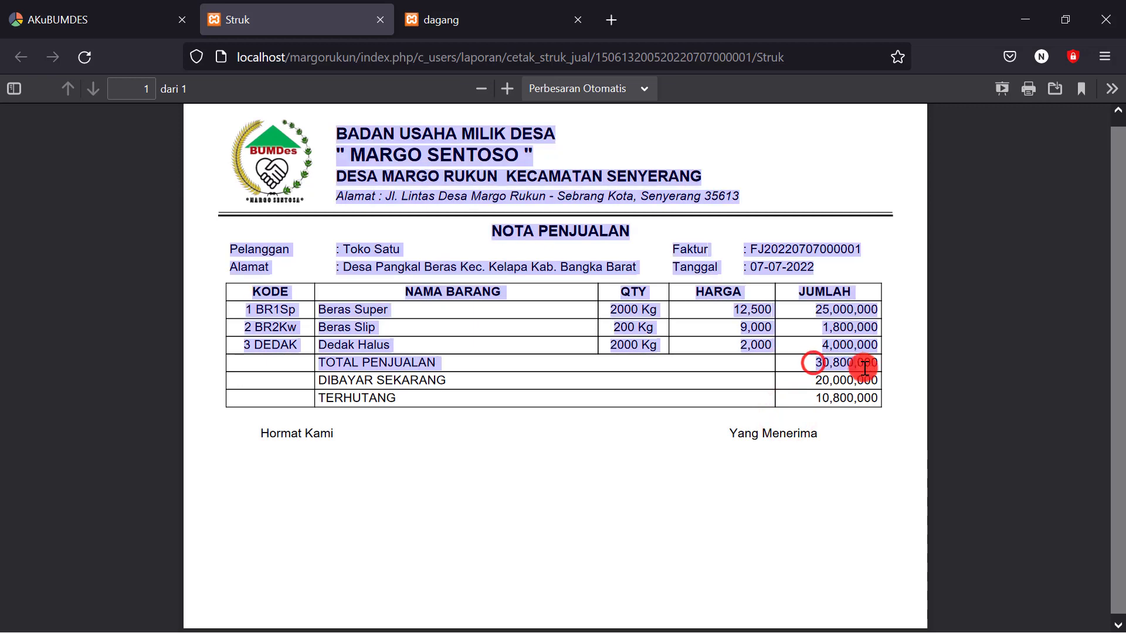
left_click(880, 378)
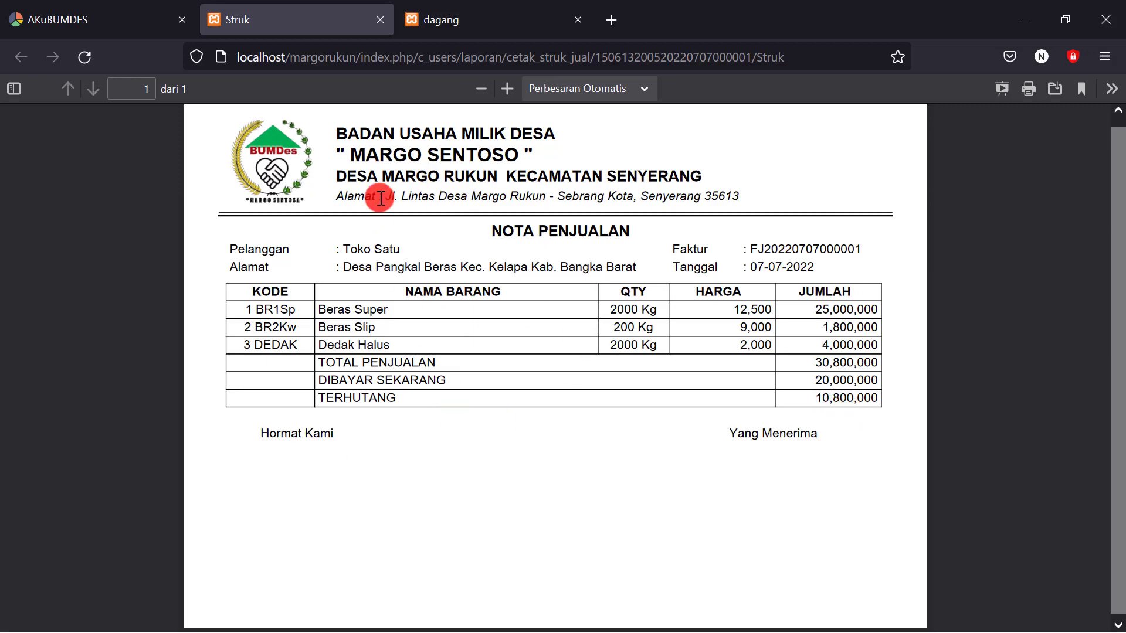
left_click(379, 18)
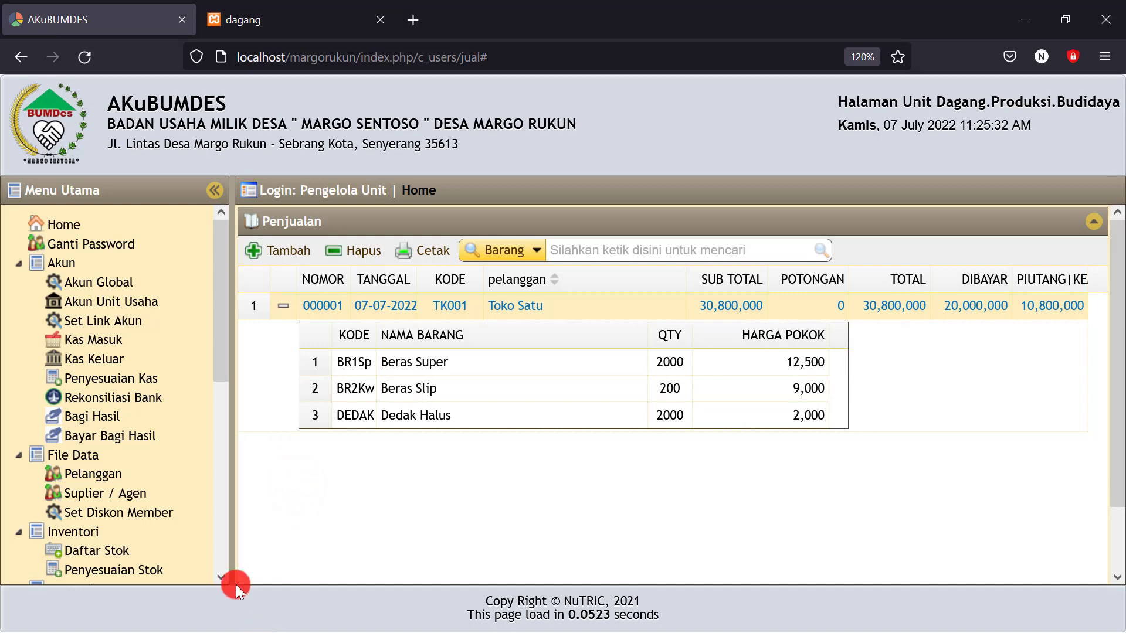
Show the Neraca report dated 07-07-2022
scroll(158, 502, "down", 5)
scroll(117, 524, "down", 3)
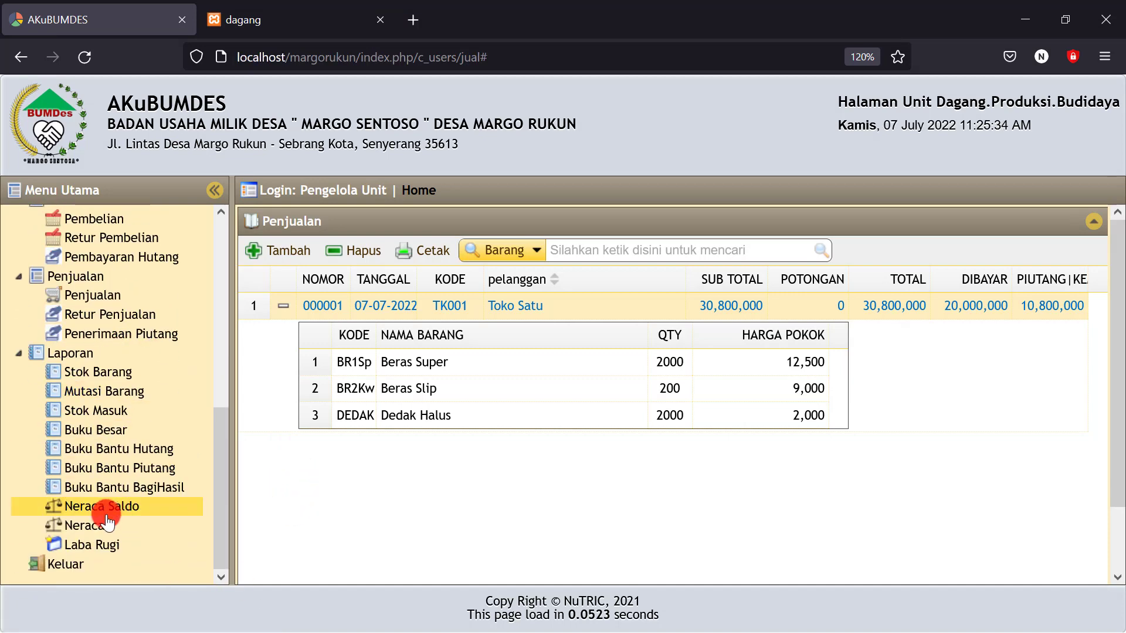
left_click(97, 522)
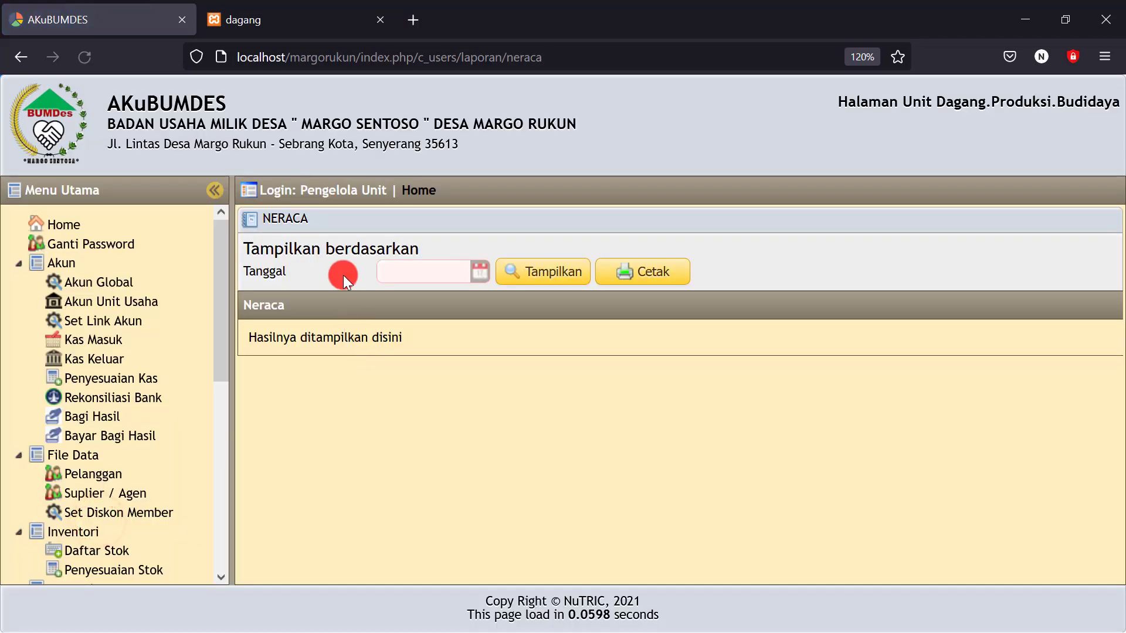
left_click(478, 271)
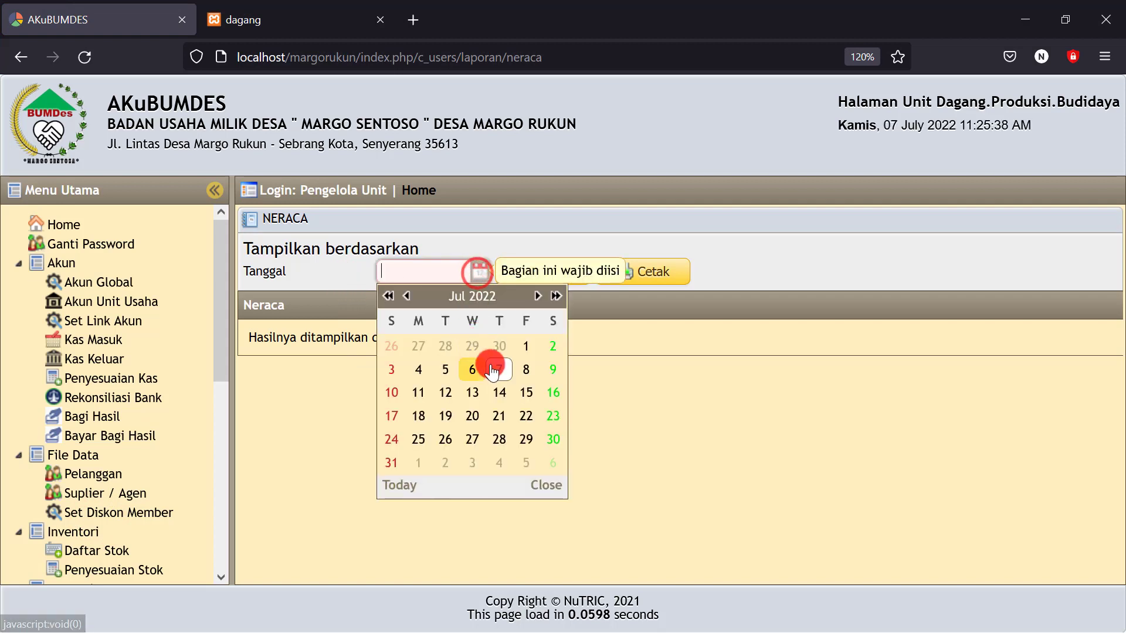
left_click(488, 367)
left_click(550, 272)
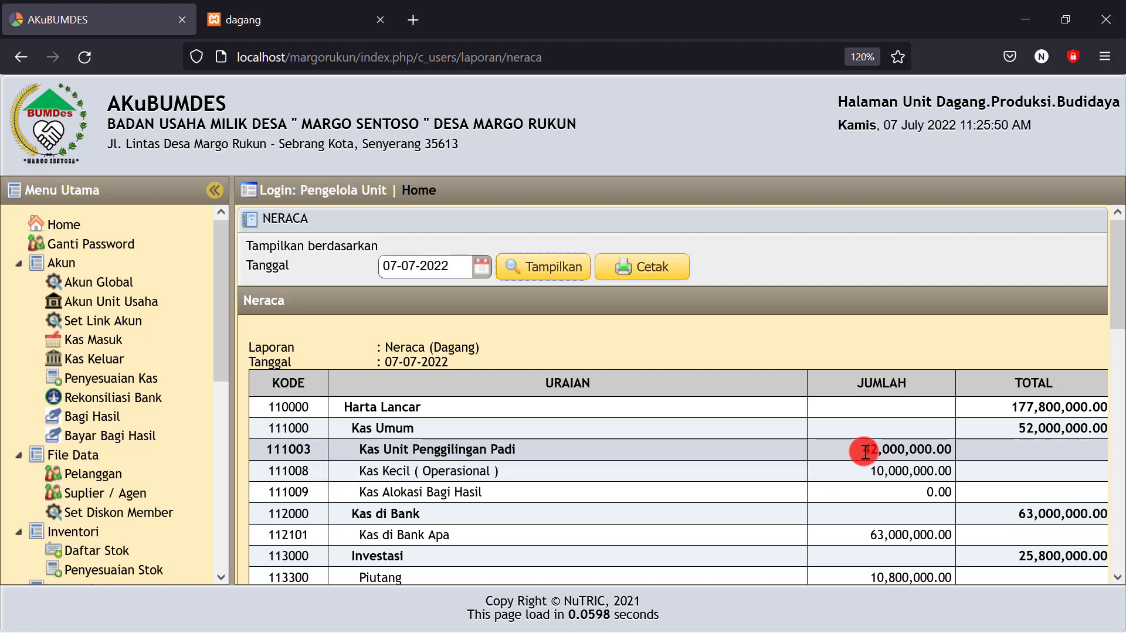
Check the Kas Unit Penggilingan Padi, Piutang 10,800,000.00 and Persediaan Barang Dagangan amounts
left_click_drag(862, 449, 885, 449)
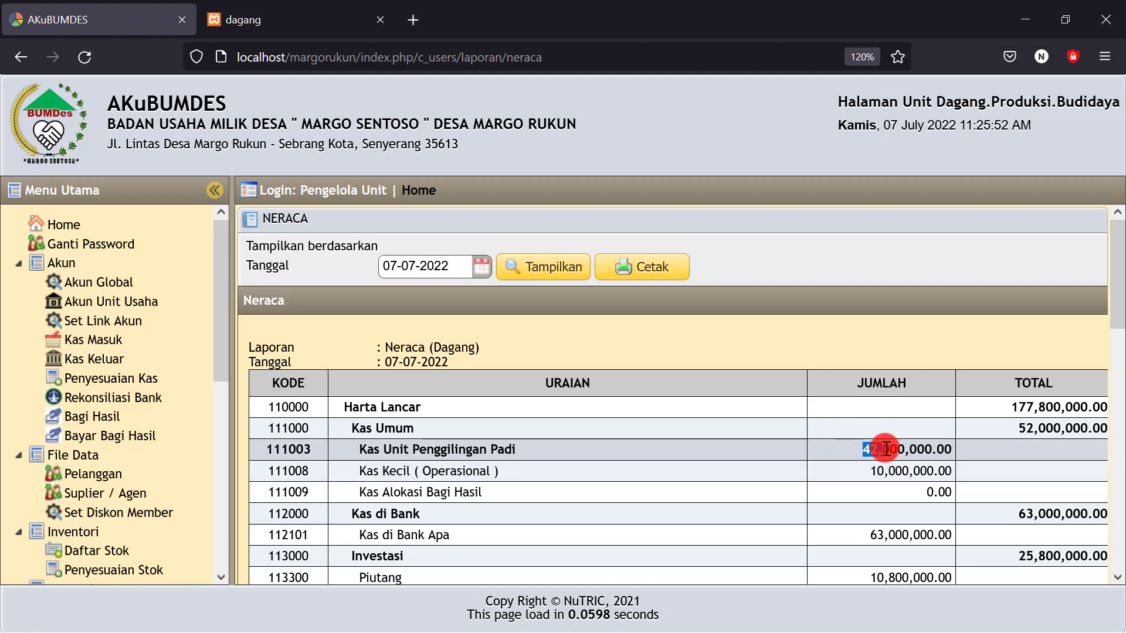
scroll(846, 464, "down", 3)
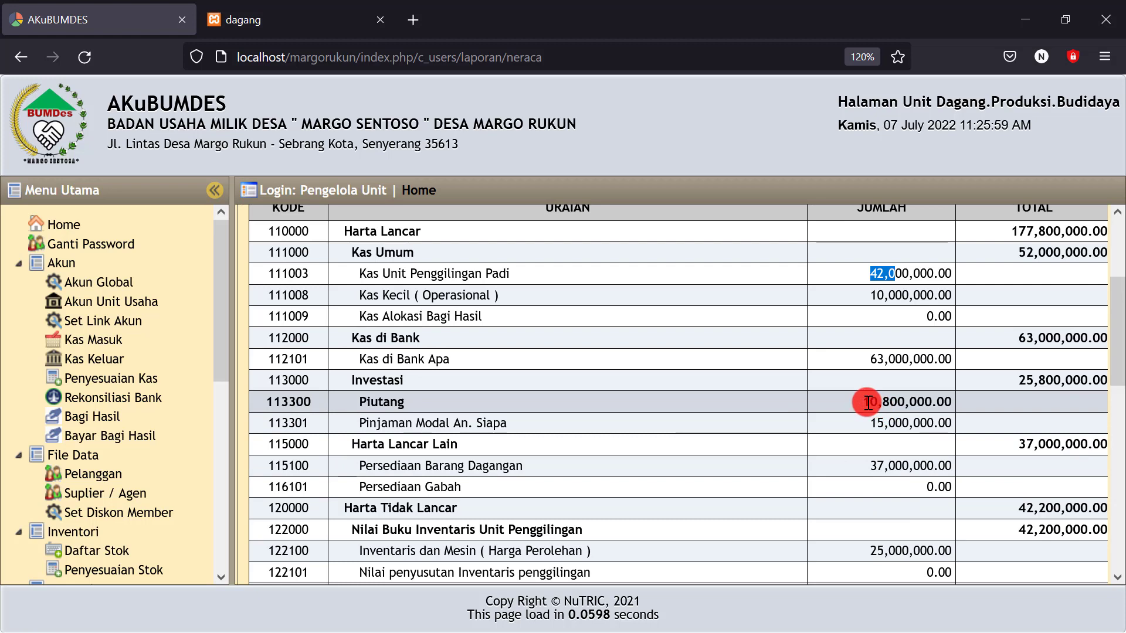
left_click_drag(867, 403, 952, 397)
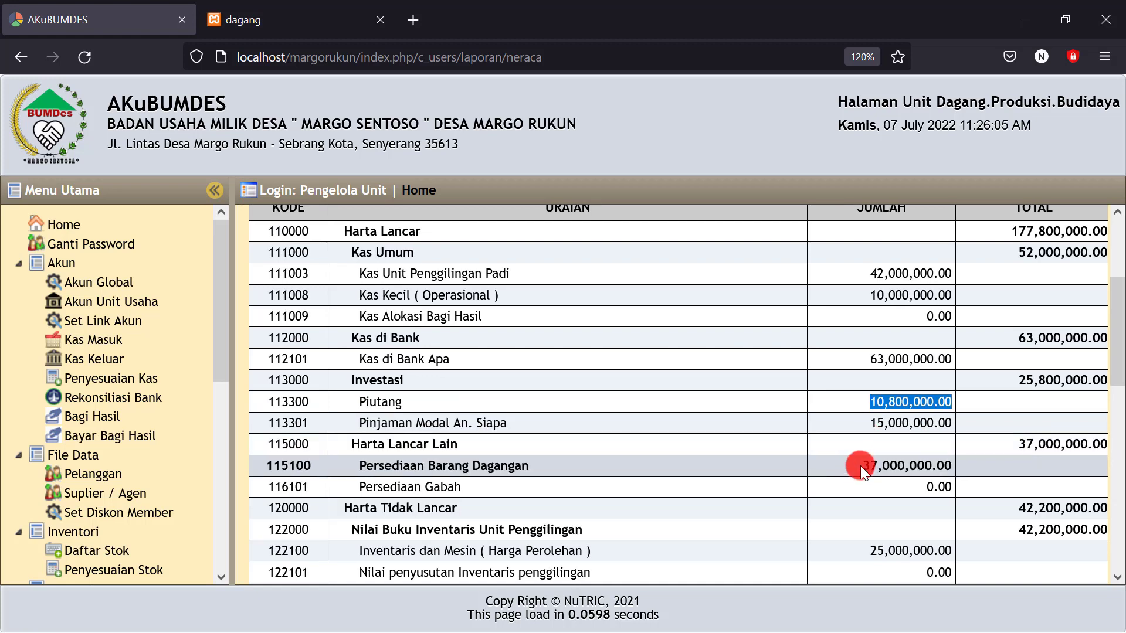
left_click(859, 466)
left_click_drag(866, 464, 939, 462)
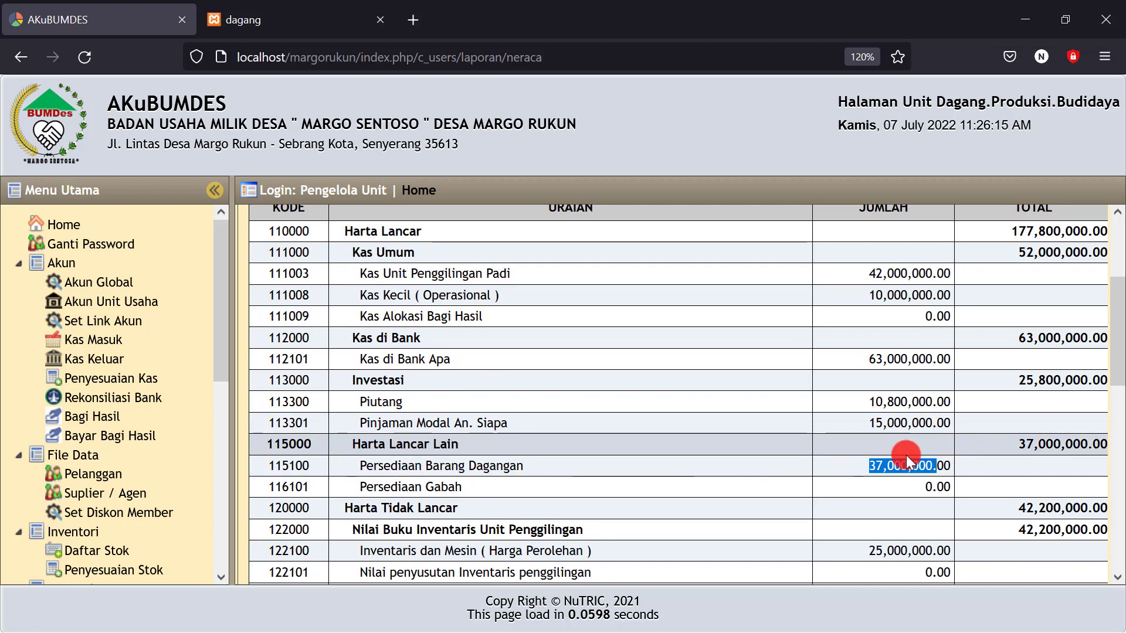
scroll(903, 455, "down", 3)
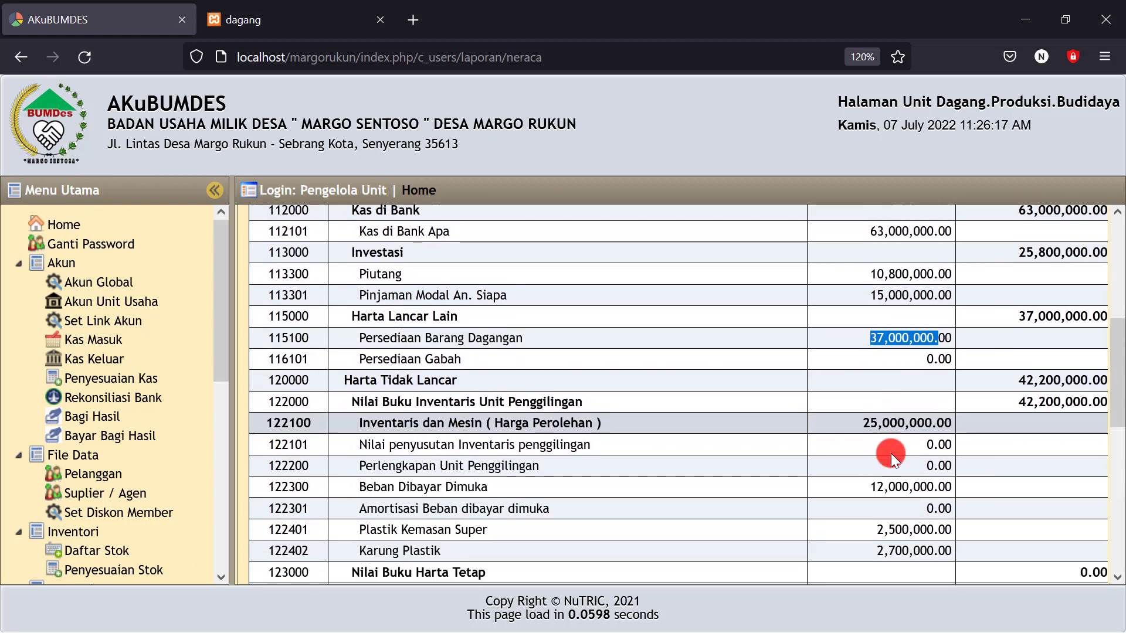
scroll(891, 453, "down", 1)
scroll(874, 372, "down", 4)
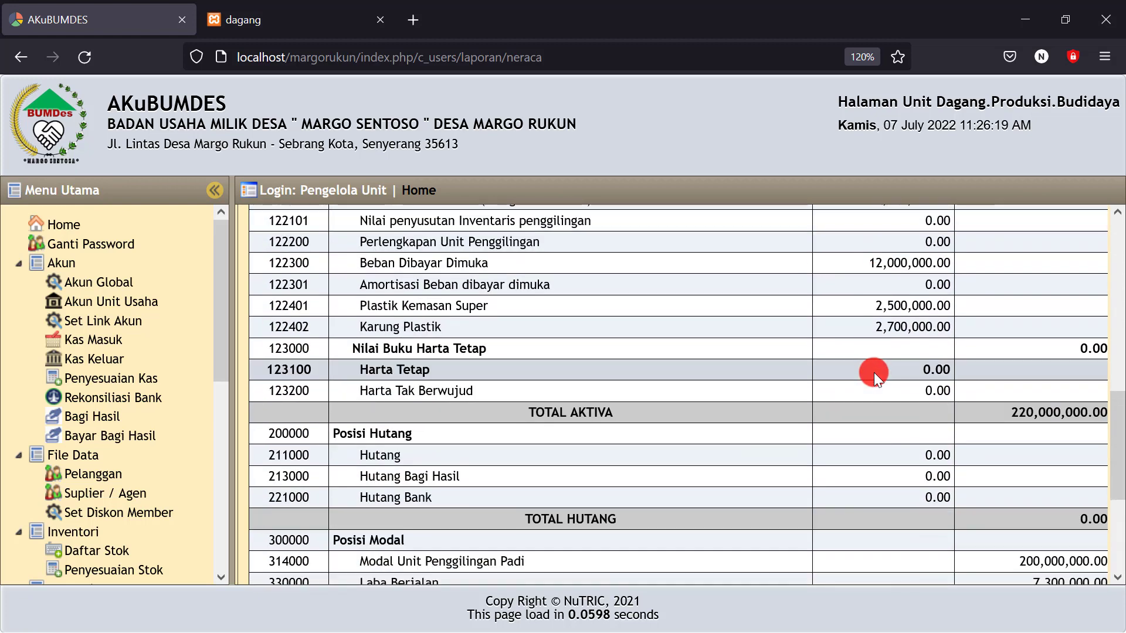
scroll(874, 372, "down", 2)
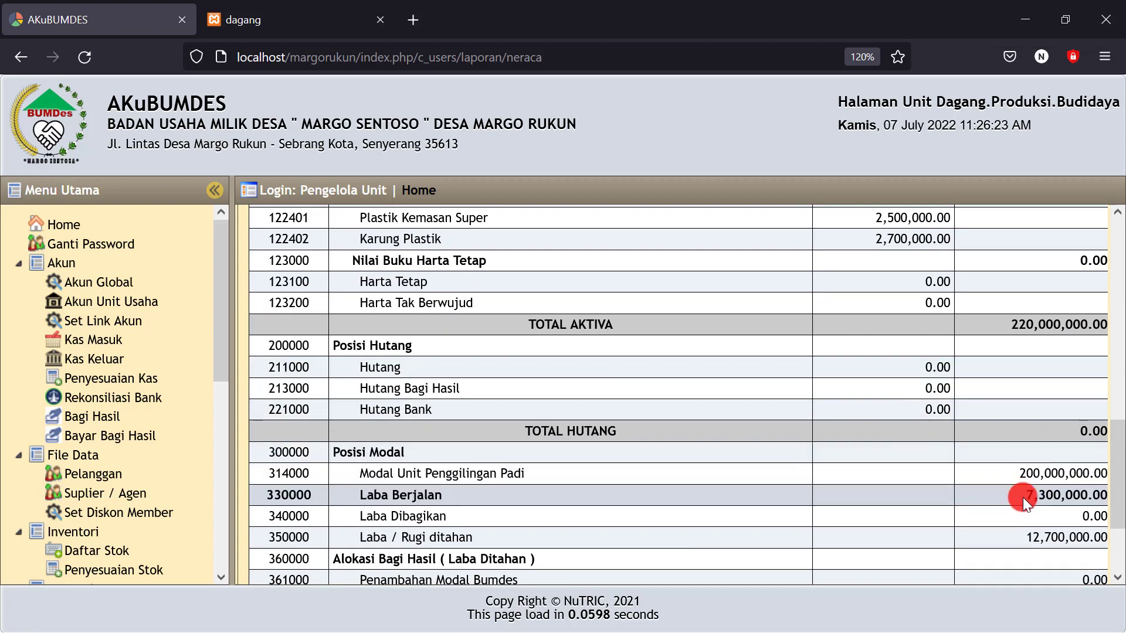
Check Laba Berjalan and Laba / Rugi ditahan, with both sides totalling 220,000,000.00
left_click_drag(1024, 498, 1046, 500)
scroll(1020, 498, "up", 8)
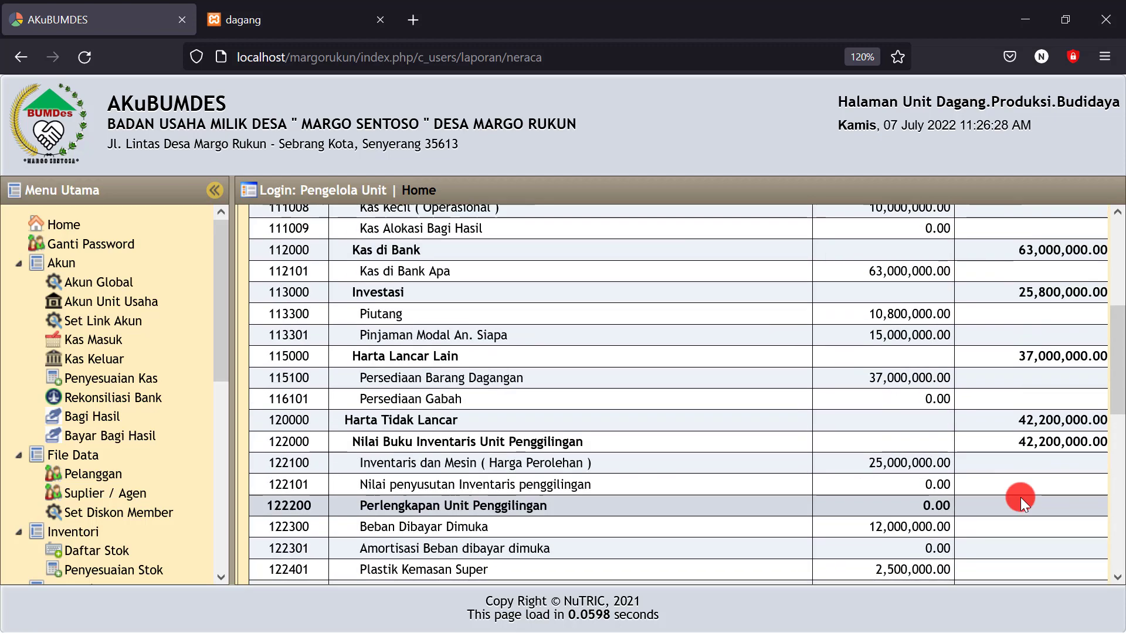
scroll(888, 360, "up", 1)
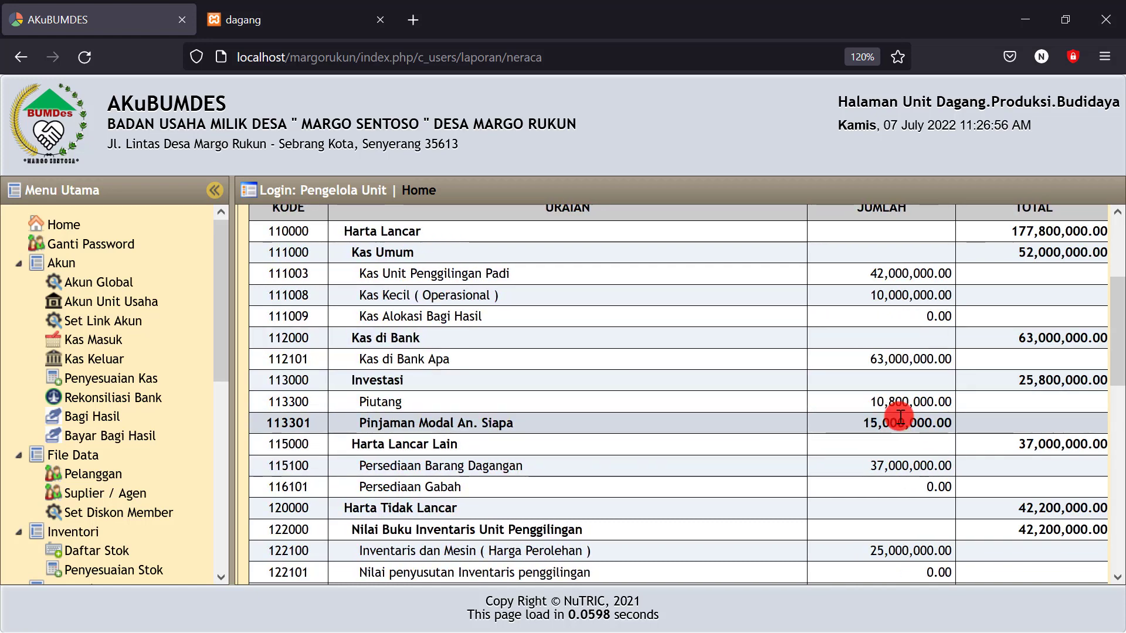
scroll(901, 417, "down", 4)
scroll(900, 419, "down", 3)
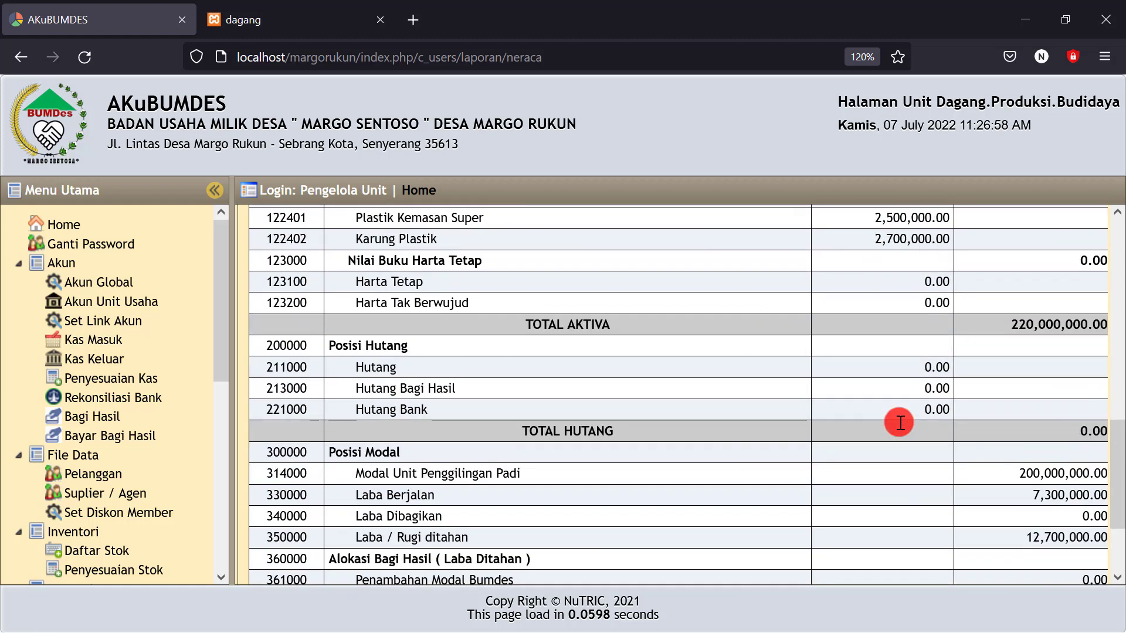
left_click_drag(1025, 495, 1072, 496)
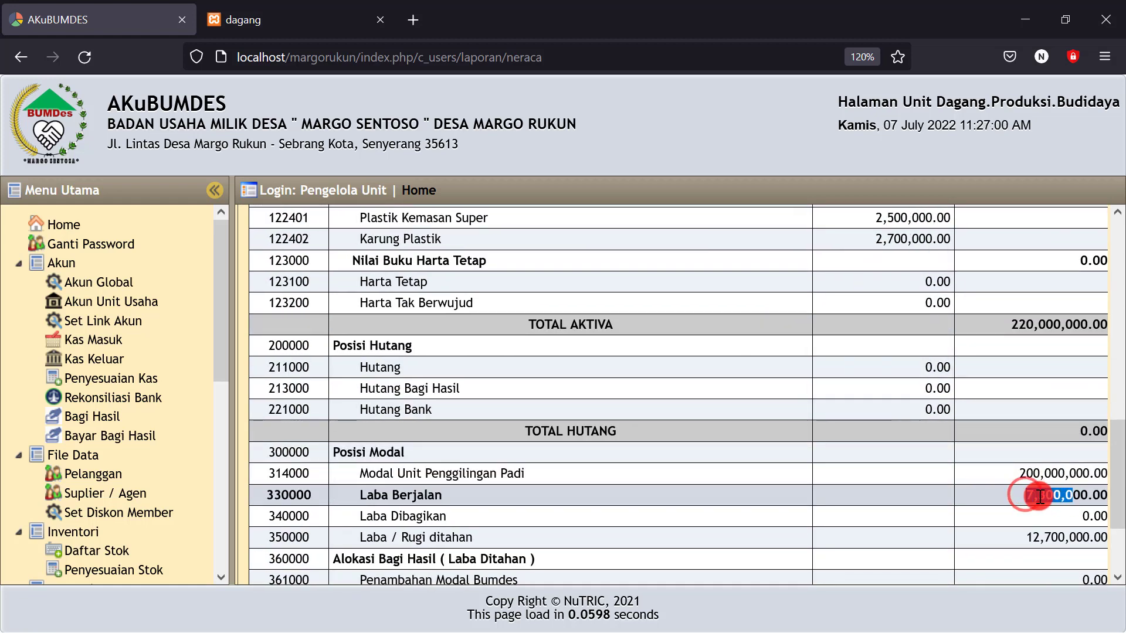
left_click(966, 487)
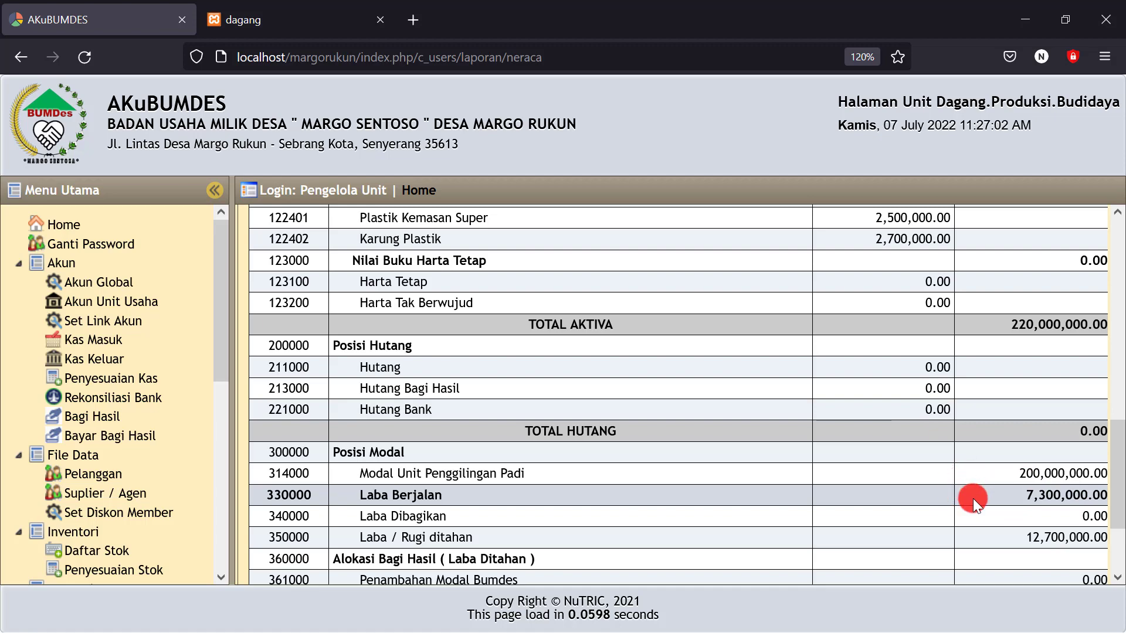
scroll(981, 489, "up", 3)
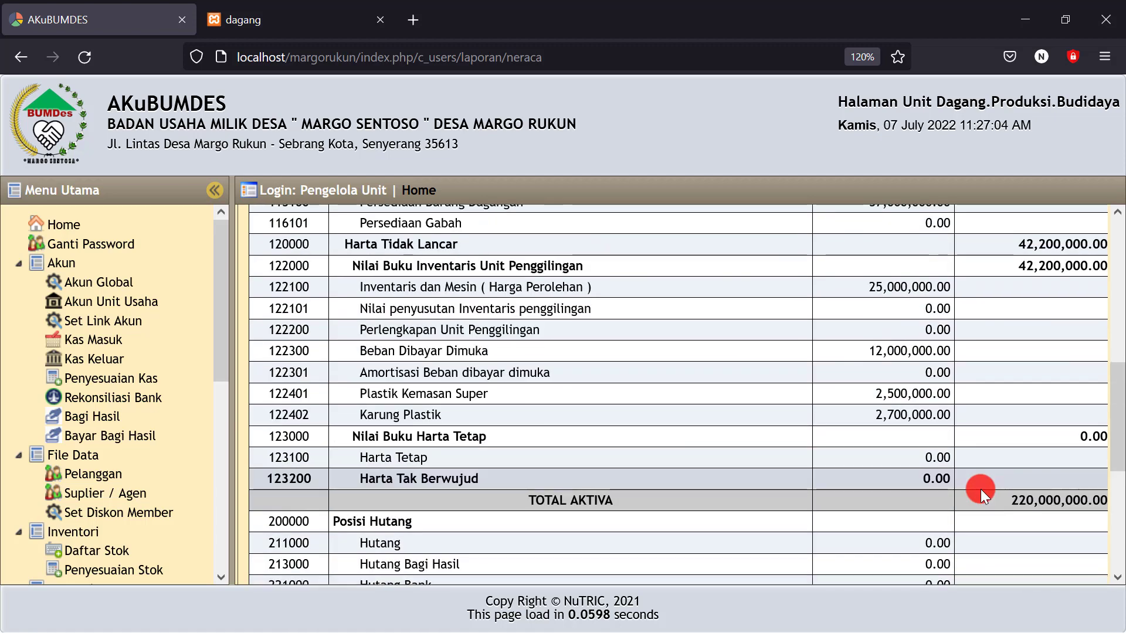
scroll(981, 489, "down", 3)
scroll(981, 489, "up", 4)
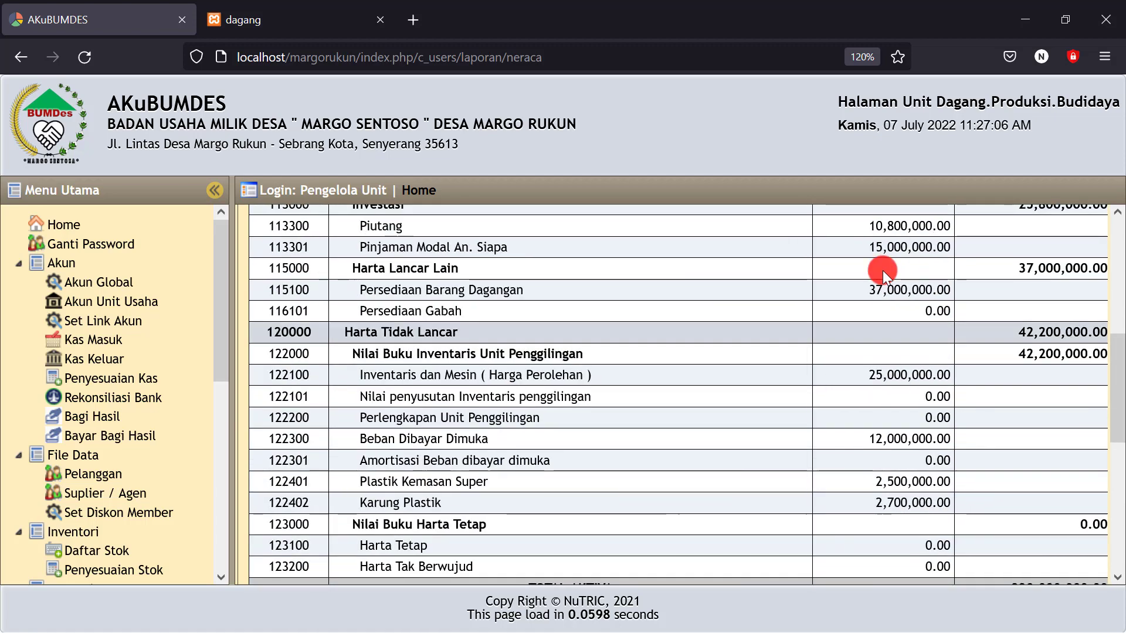
scroll(883, 290, "up", 2)
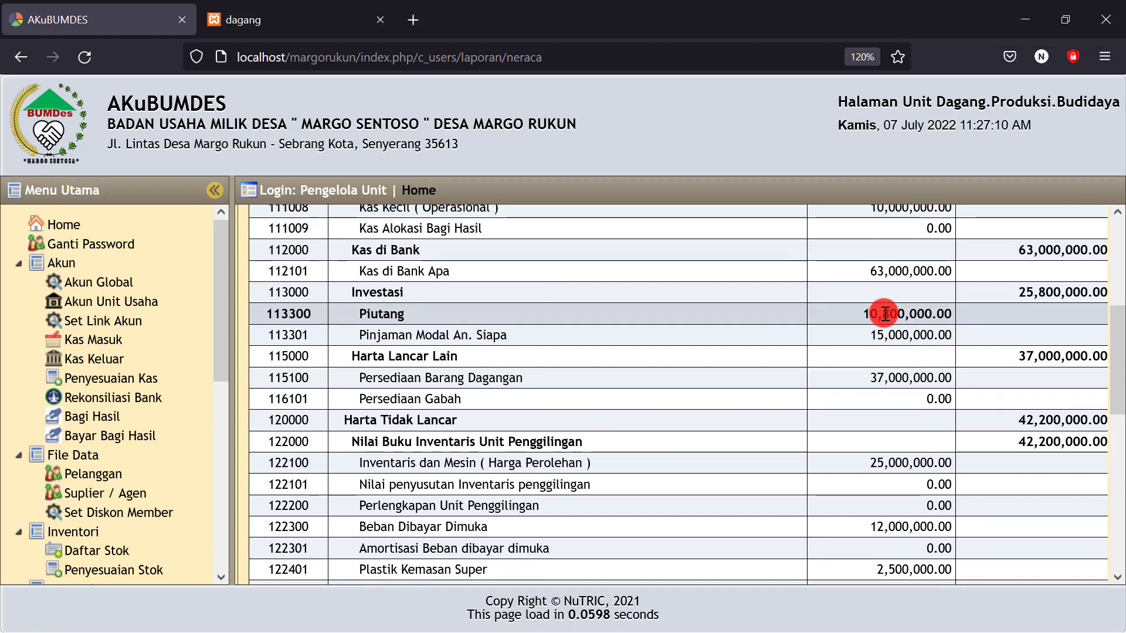
scroll(885, 311, "down", 2)
scroll(713, 410, "down", 5)
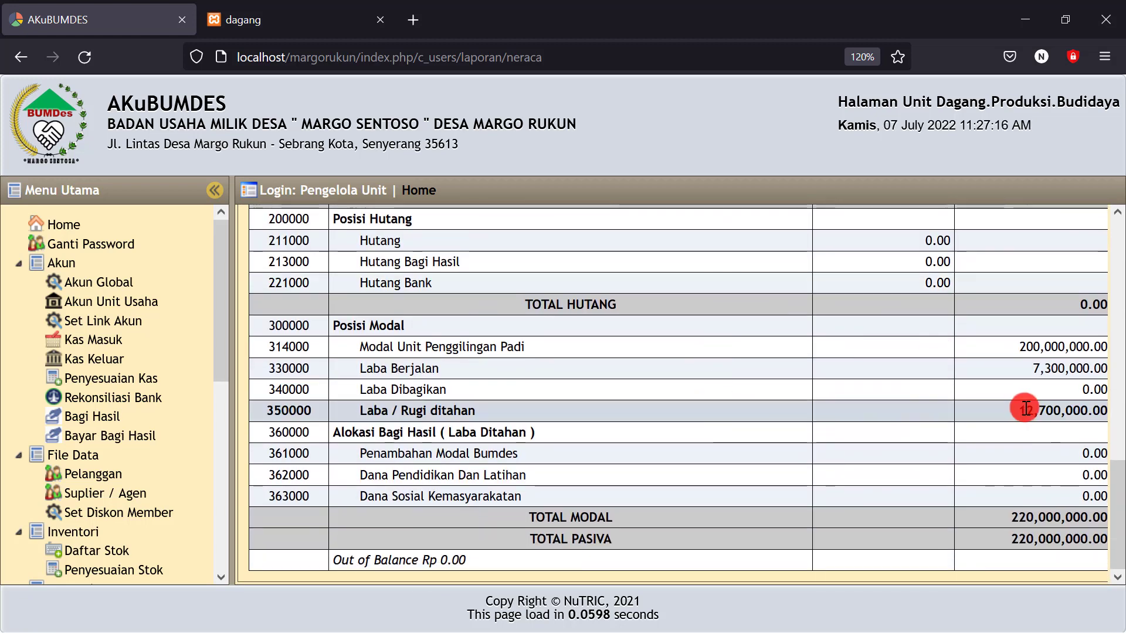
mouse_move(1033, 407)
left_mouse_down()
mouse_move(1082, 410)
mouse_move(1017, 405)
left_mouse_up()
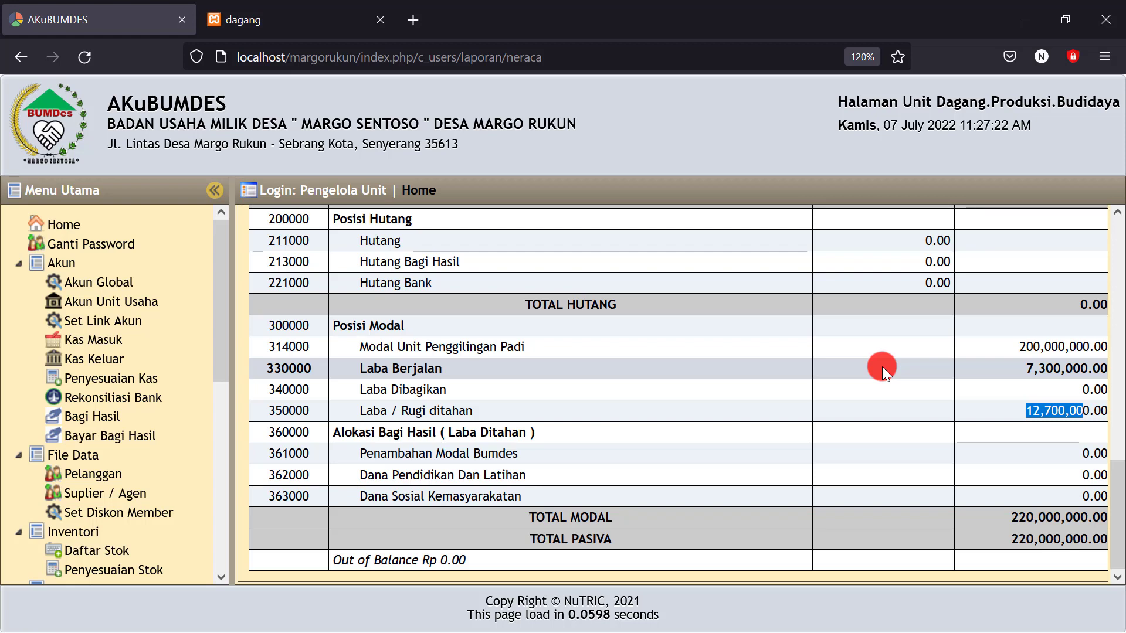
left_click(1024, 372)
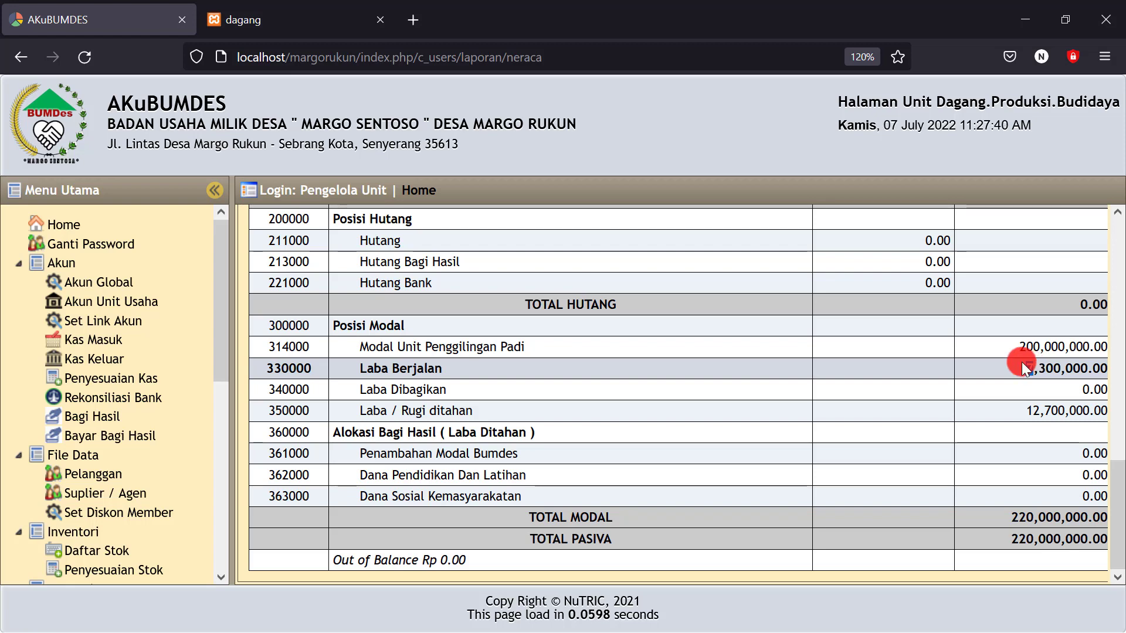
double_click(1023, 368)
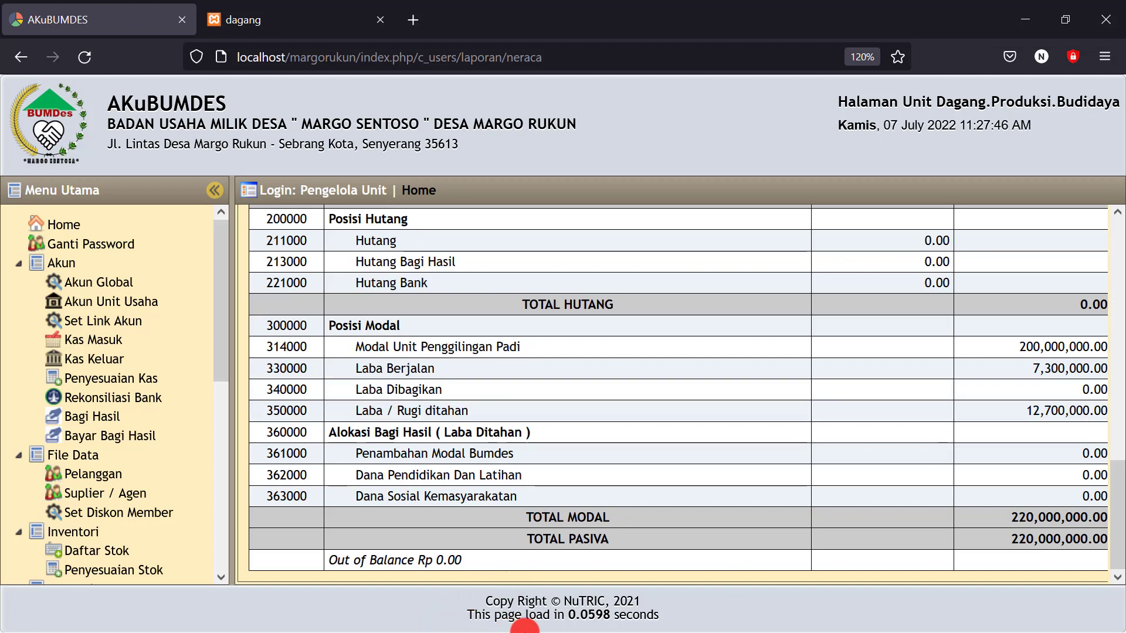
left_click(1024, 19)
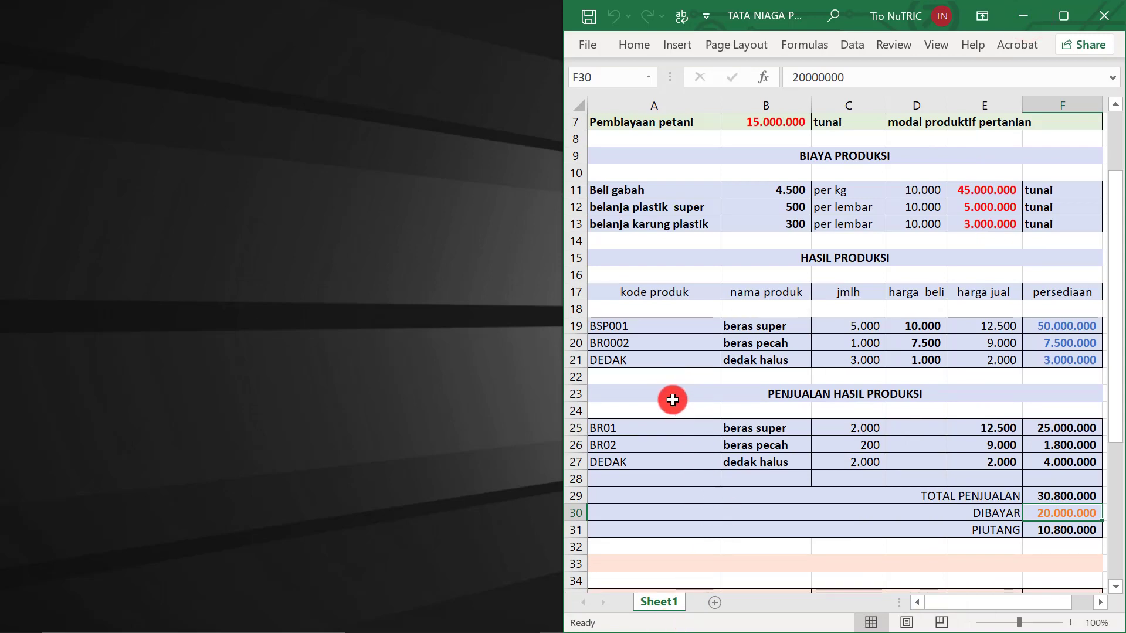
Inspect the paddy purchase total in E35, computed as =B35*D35
scroll(674, 378, "down", 1)
left_click_drag(648, 349, 968, 476)
scroll(895, 431, "down", 2)
scroll(895, 429, "down", 1)
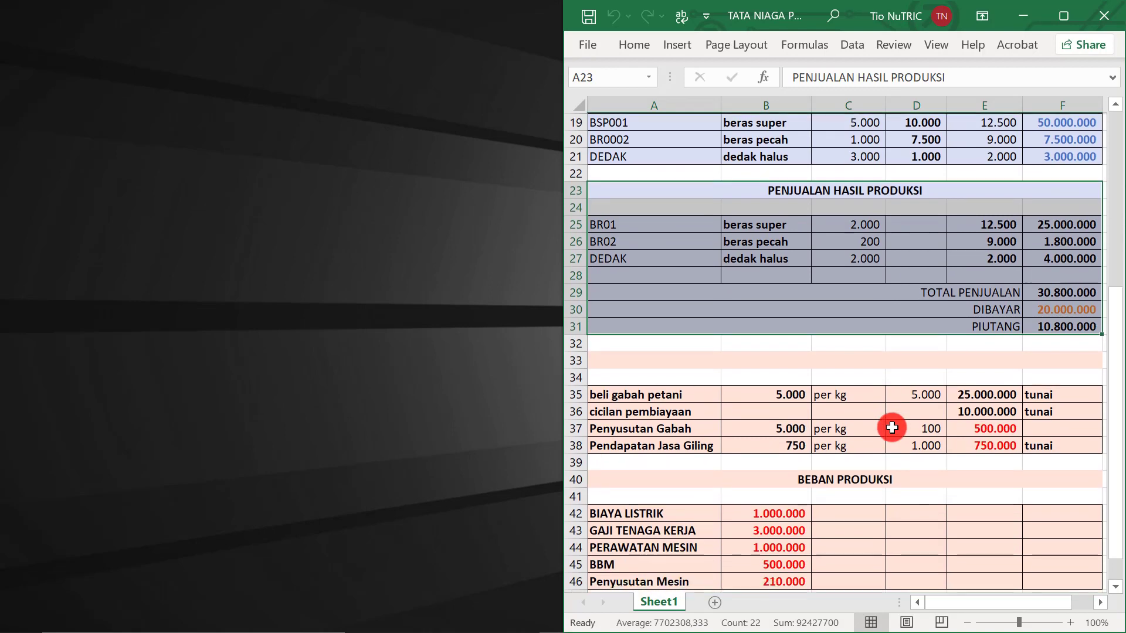
left_click_drag(625, 390, 995, 446)
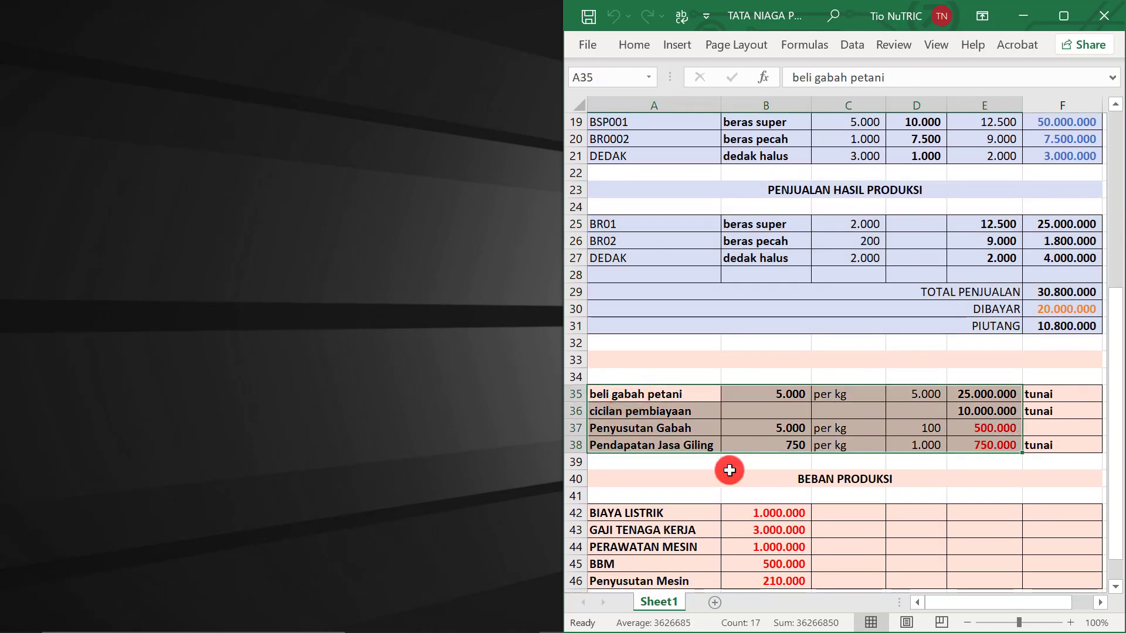
left_click(729, 476)
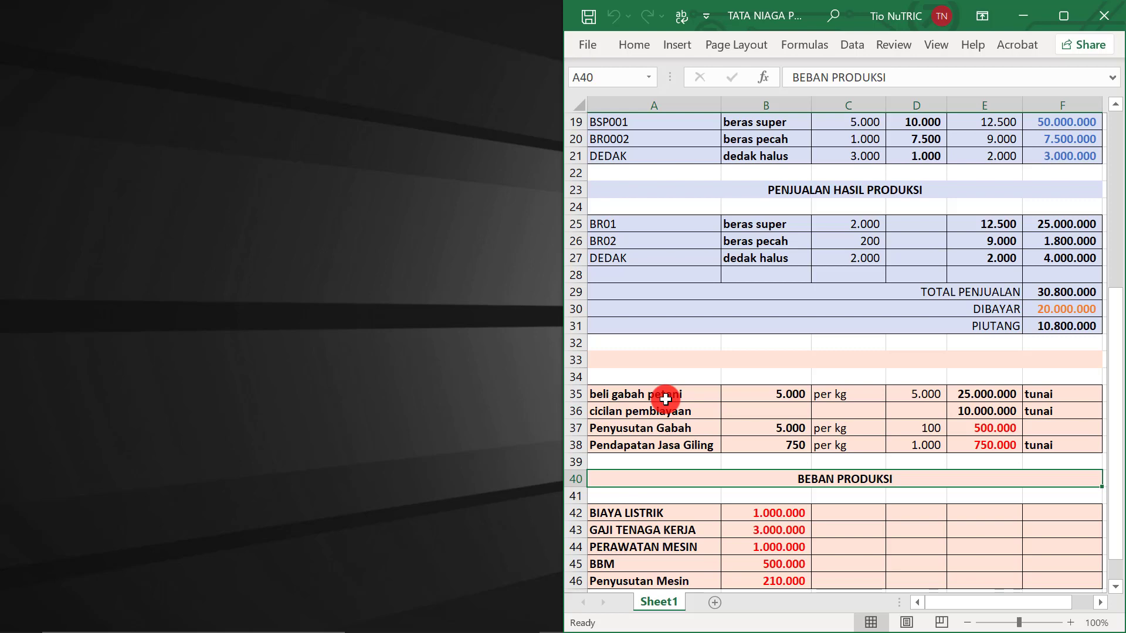
left_click(911, 392)
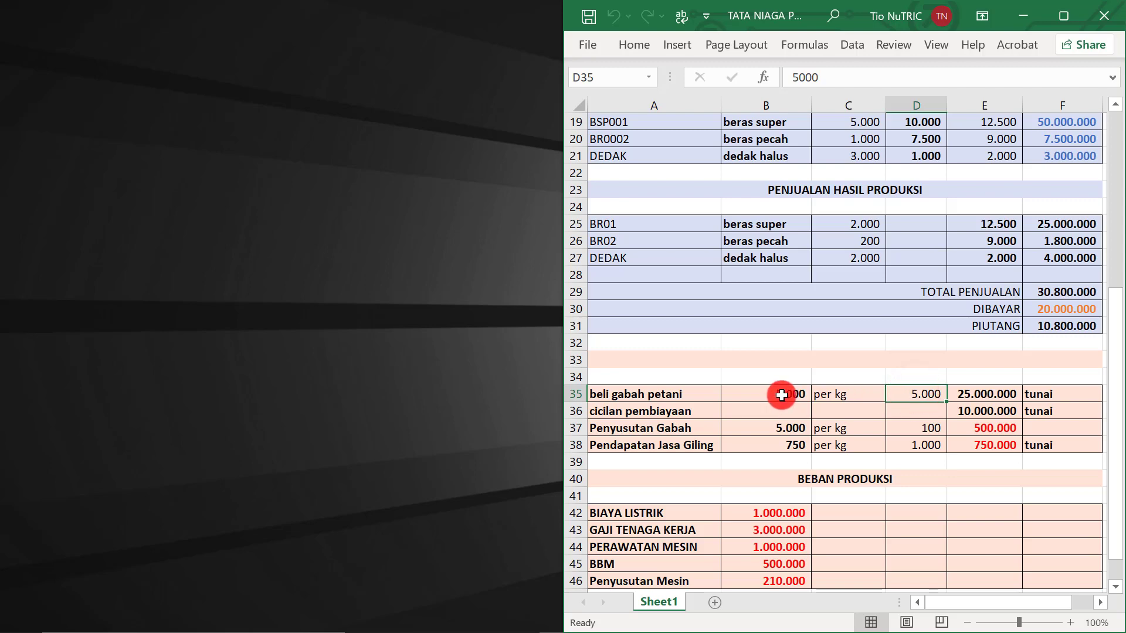
left_click(782, 395)
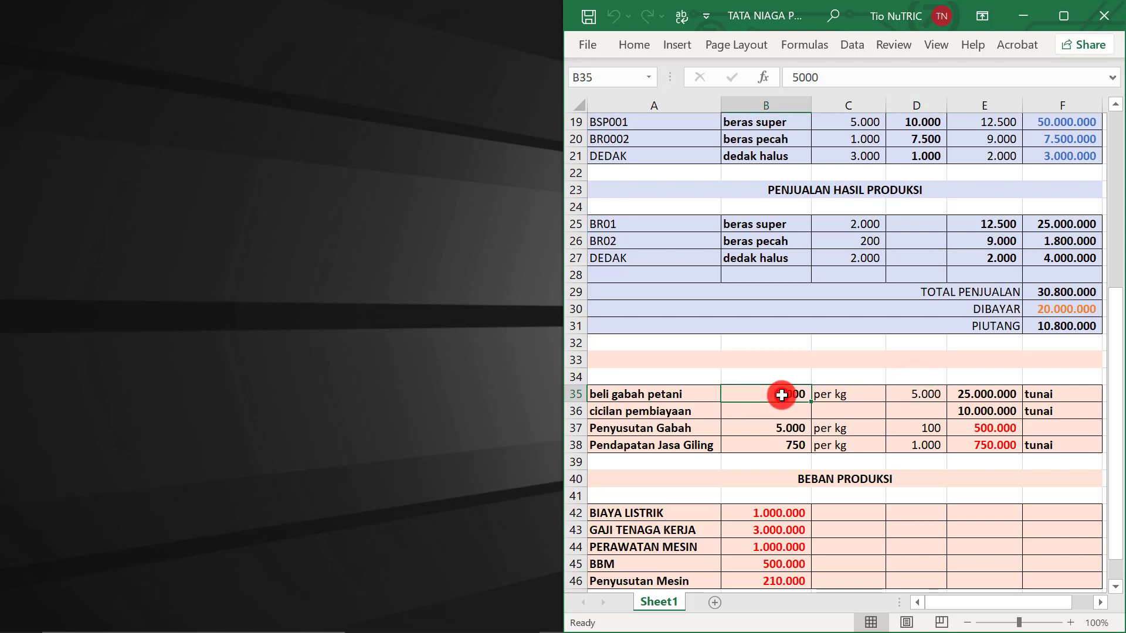
left_click(977, 394)
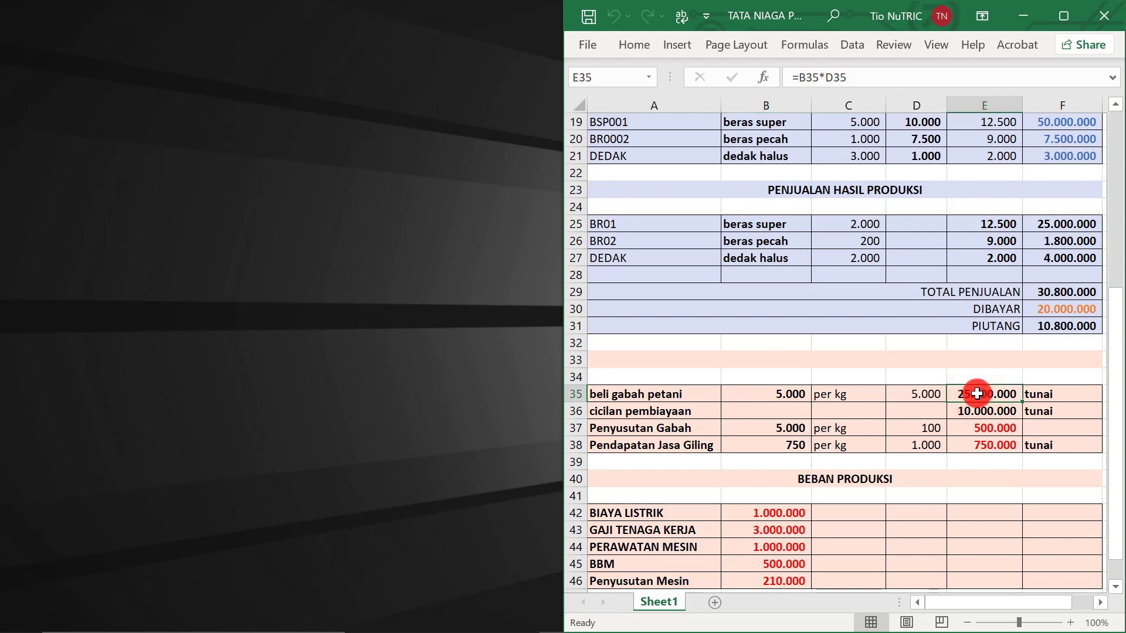
Compare the 10,000,000 instalment in E36 against the E35 purchase total
left_click(975, 411)
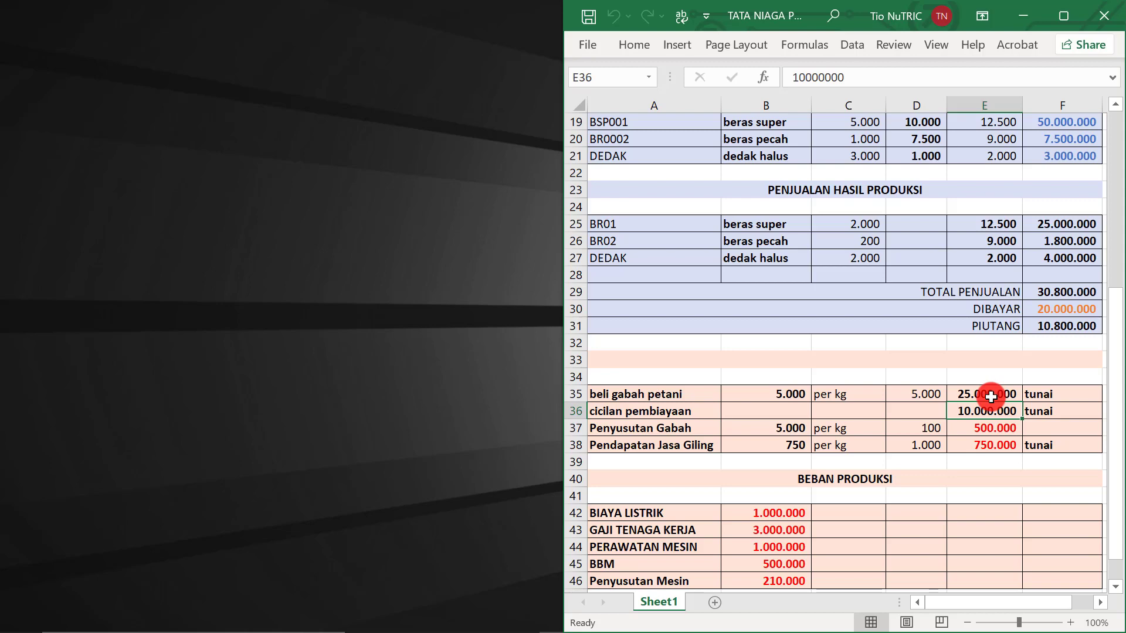
left_click(991, 397)
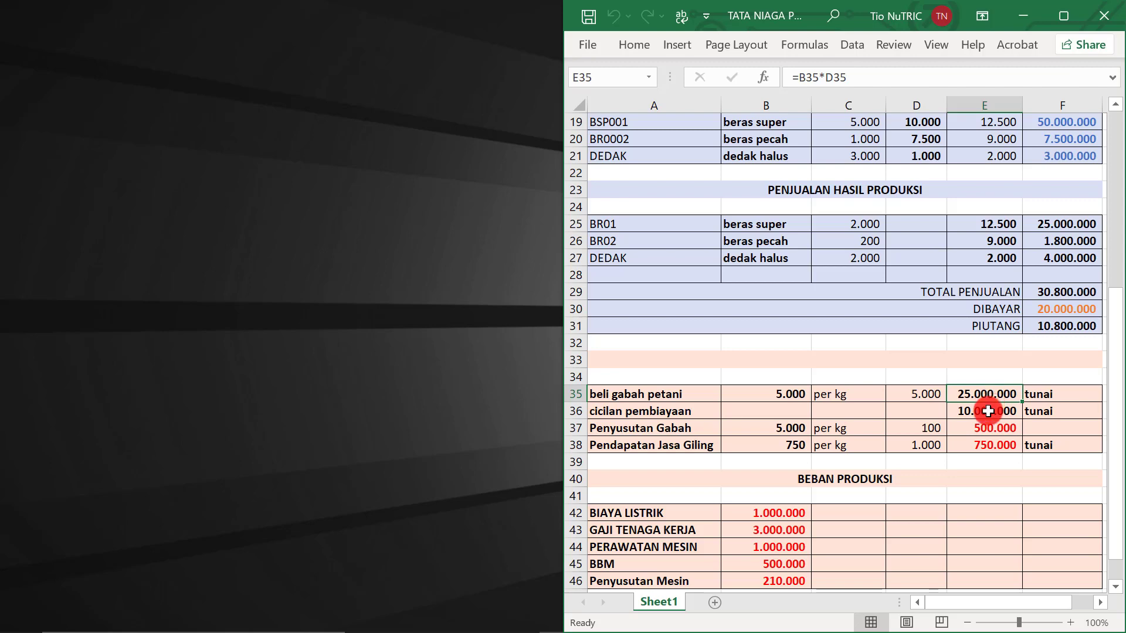
left_click(990, 411)
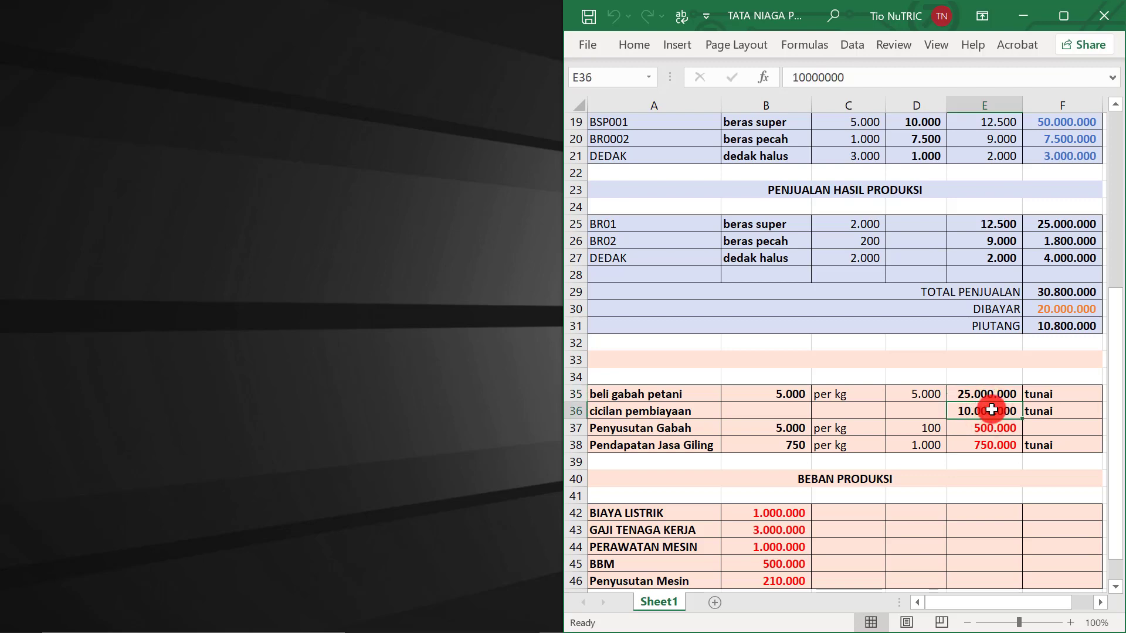
left_click(986, 395)
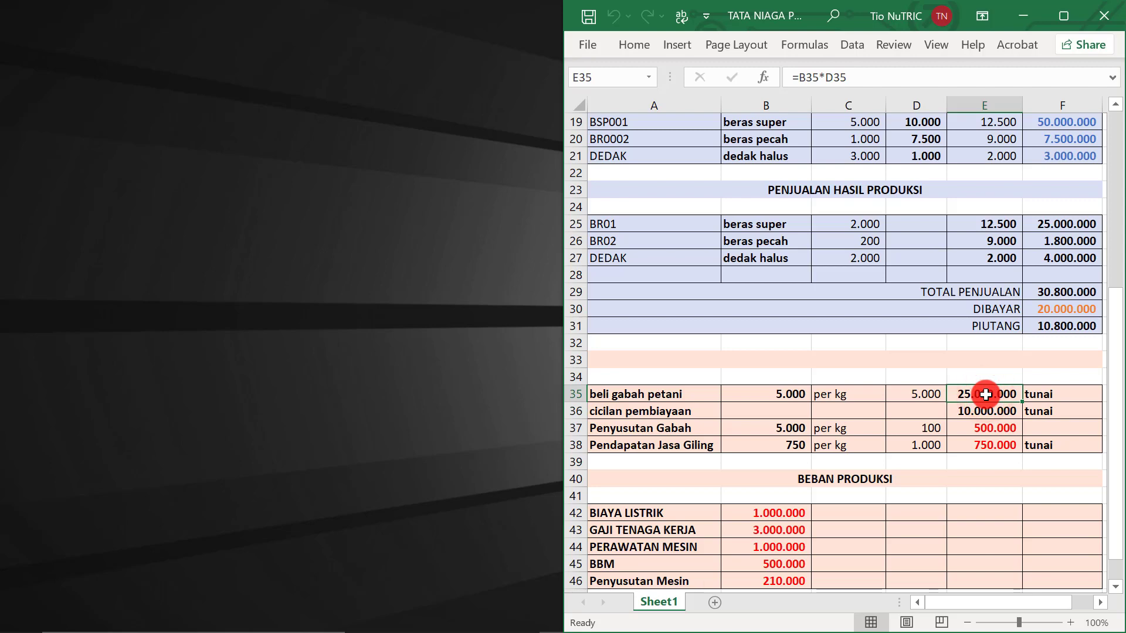
left_click(981, 413)
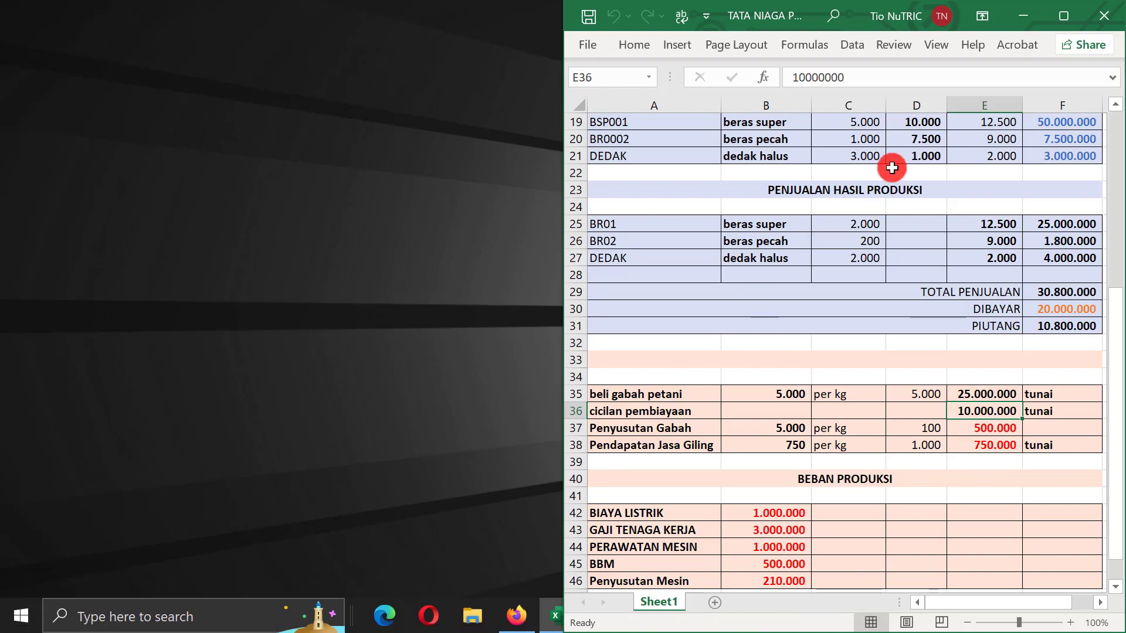
left_click(515, 617)
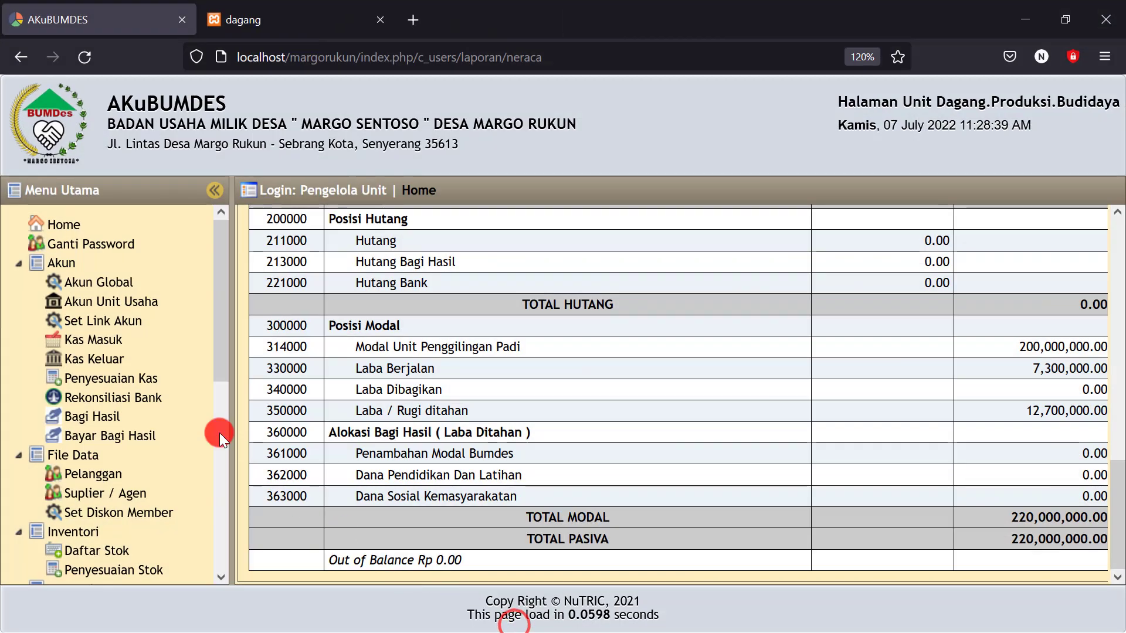
Start a cash-out entry dated 07-07-2022 crediting 111003 Kas Unit Penggilingan Padi
left_click(103, 359)
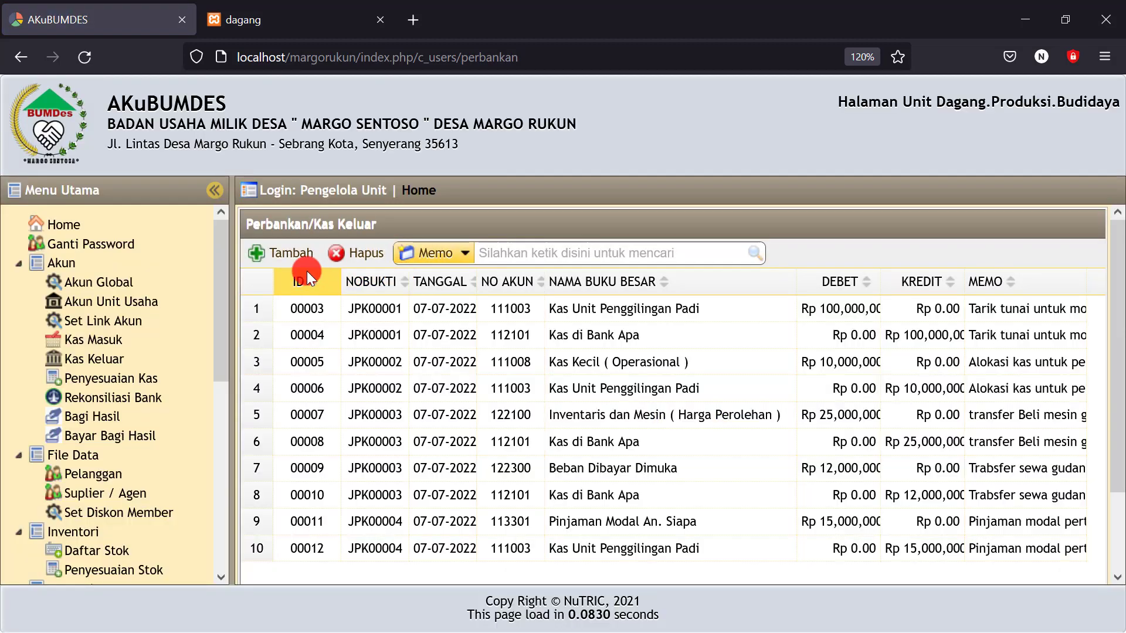
left_click(288, 256)
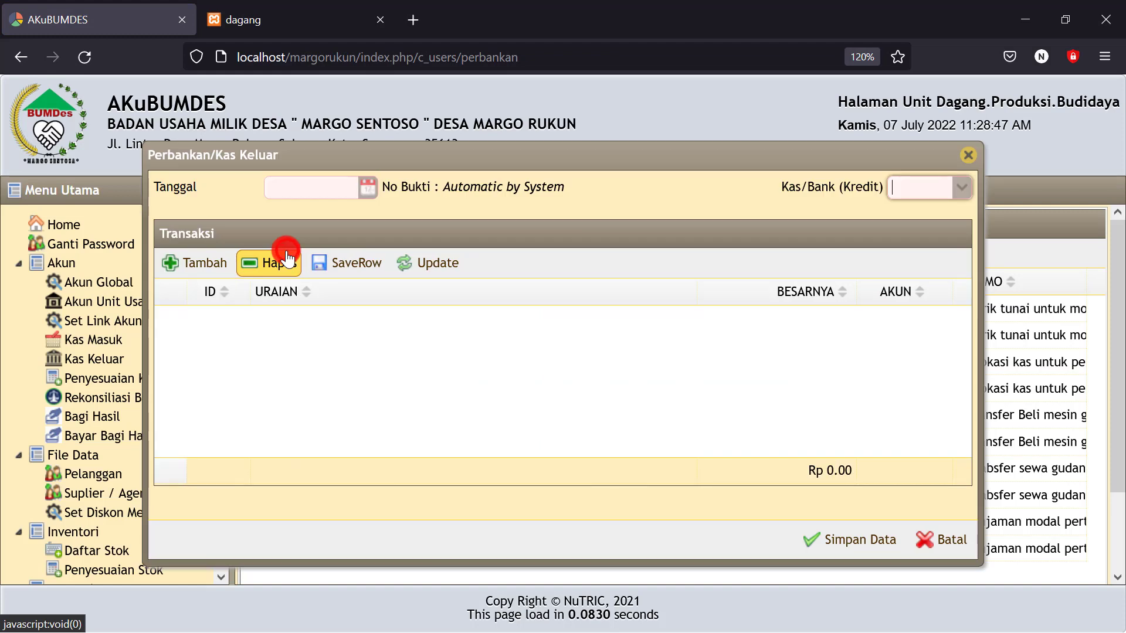
left_click(368, 189)
left_click(387, 284)
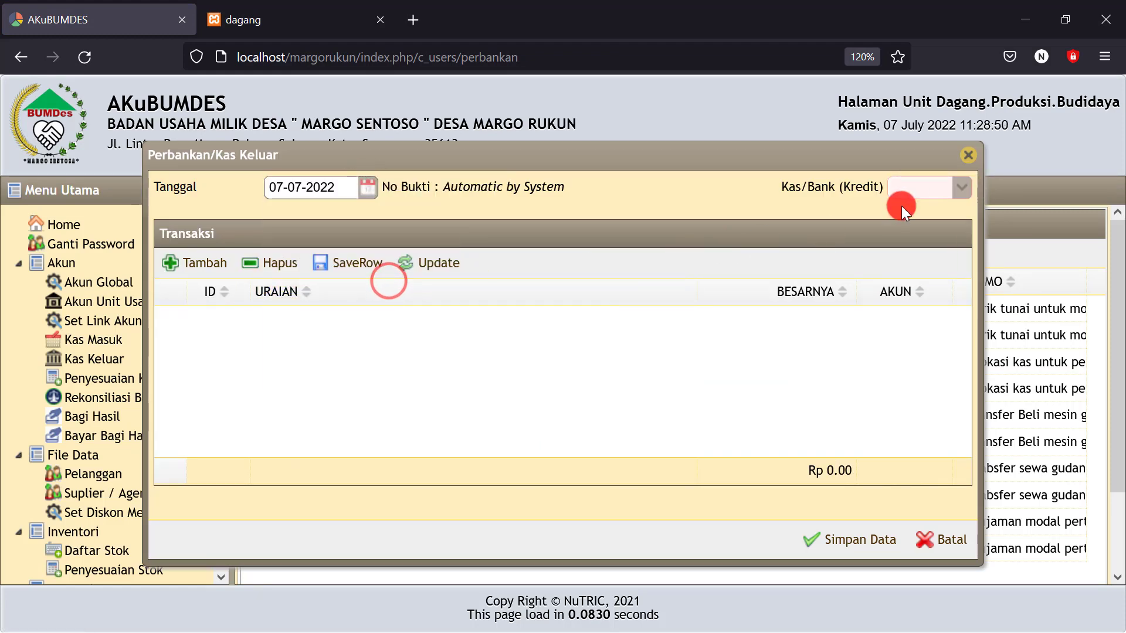
left_click(967, 189)
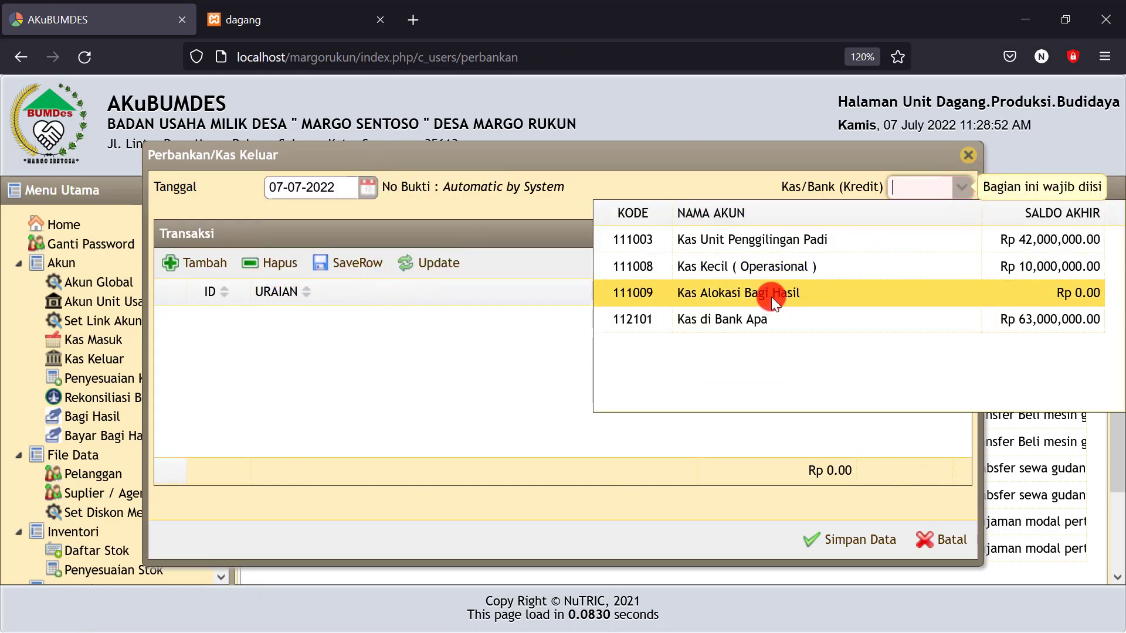
left_click(774, 240)
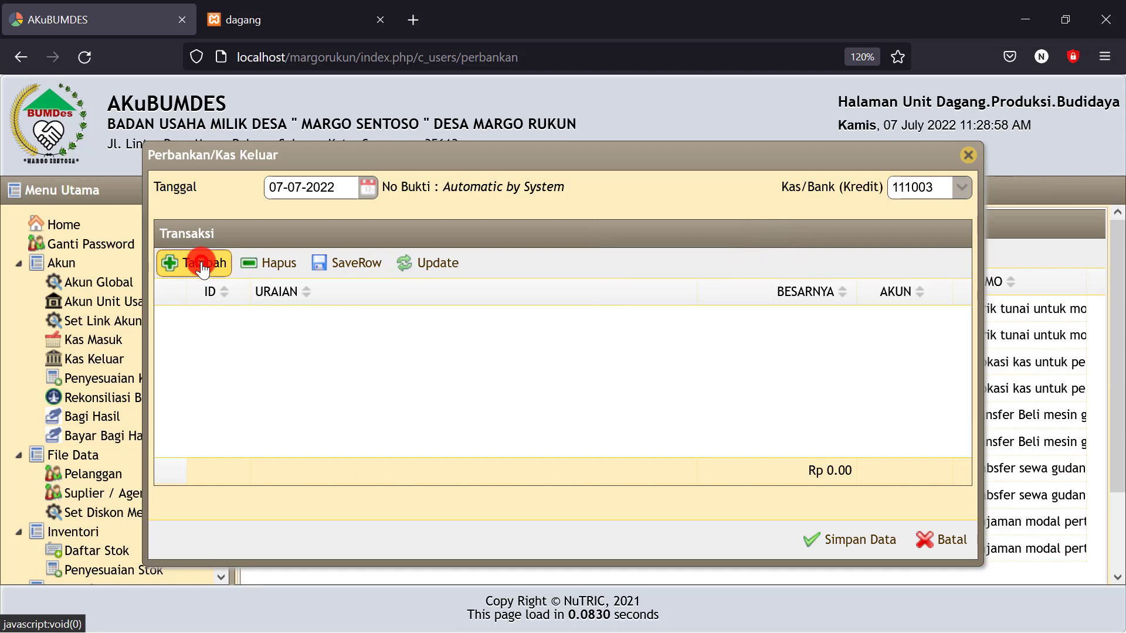
left_click(203, 264)
Add a 25,000,000 Persediaan Gabah line 'beli gabah petani 5.000kg @5.000/kg' and save the entry
left_click(471, 326)
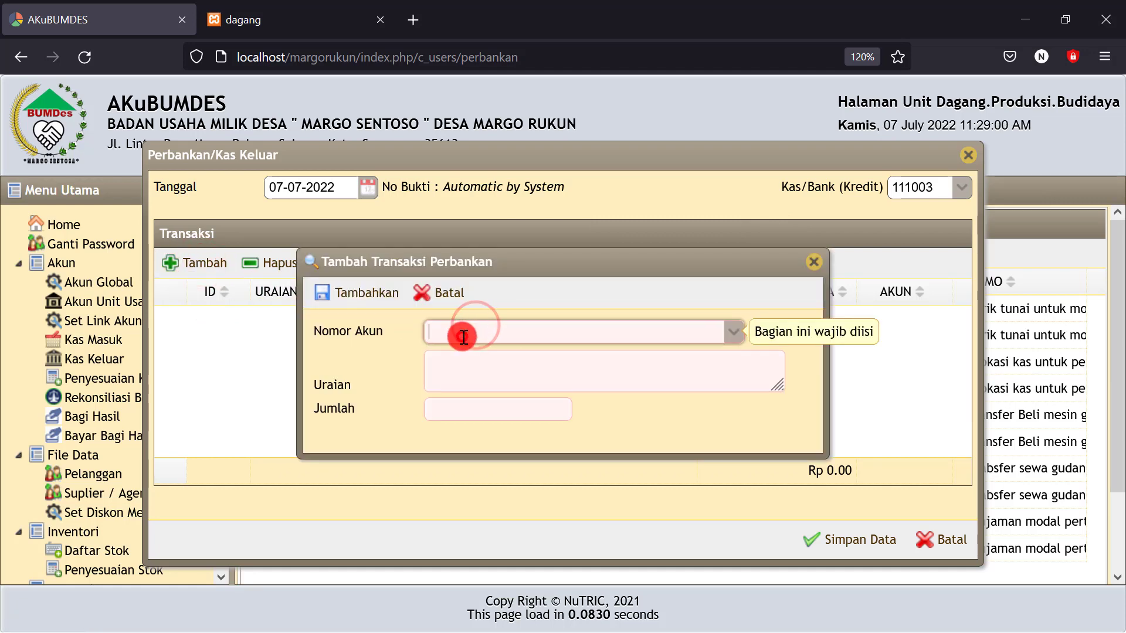
left_click(464, 337)
type("perse")
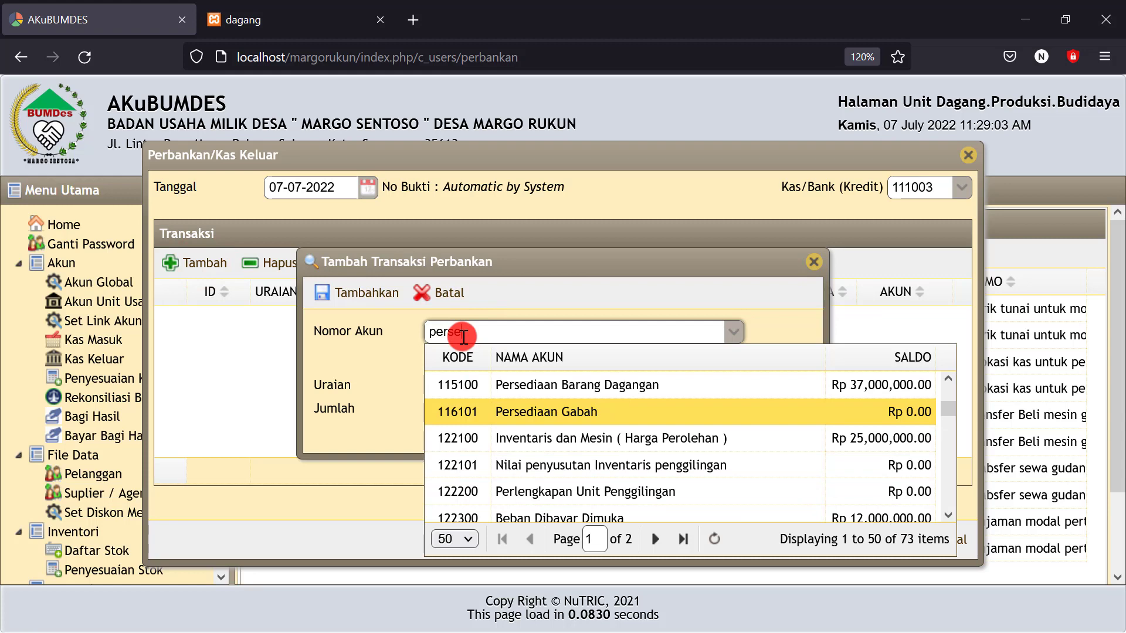
left_click(536, 415)
left_click(466, 377)
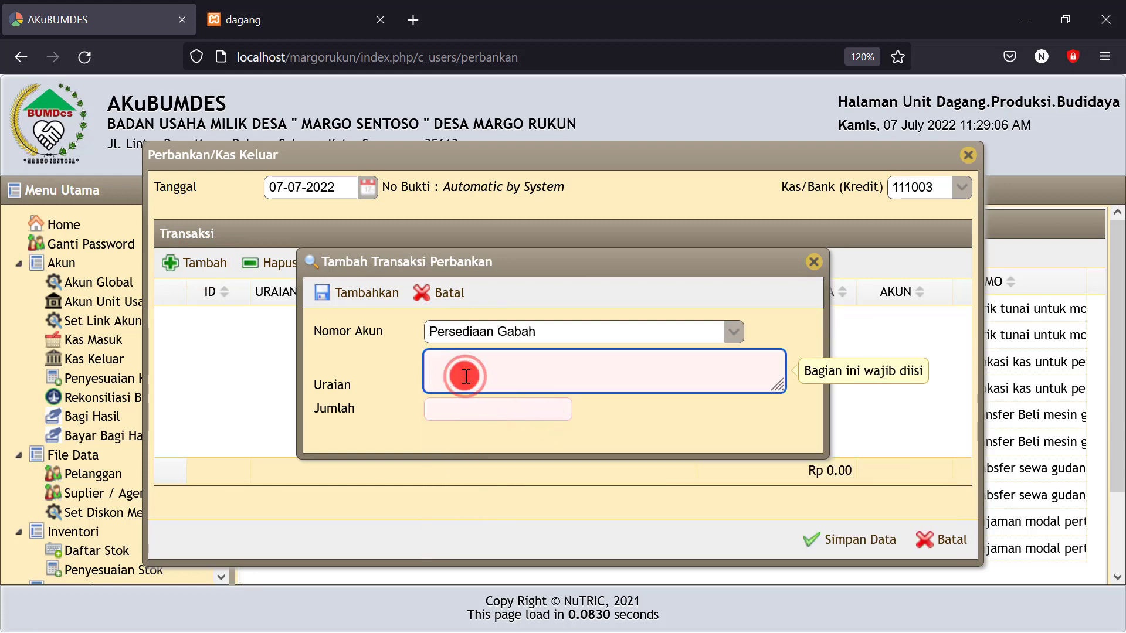
type("beli g")
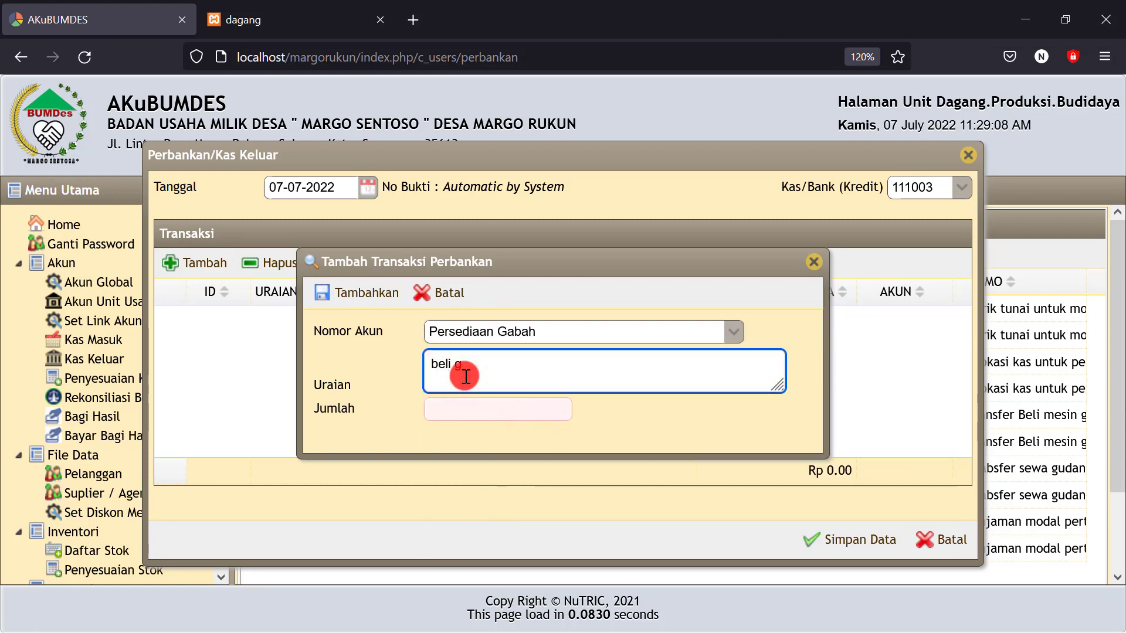
type("abah peta")
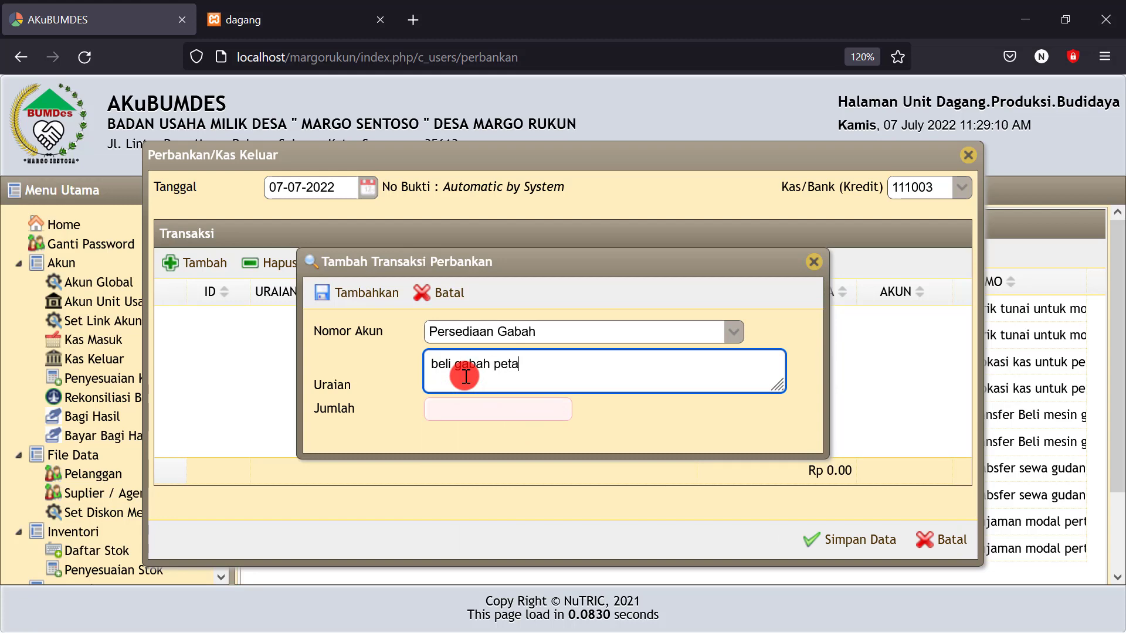
type("ni 5.000kg")
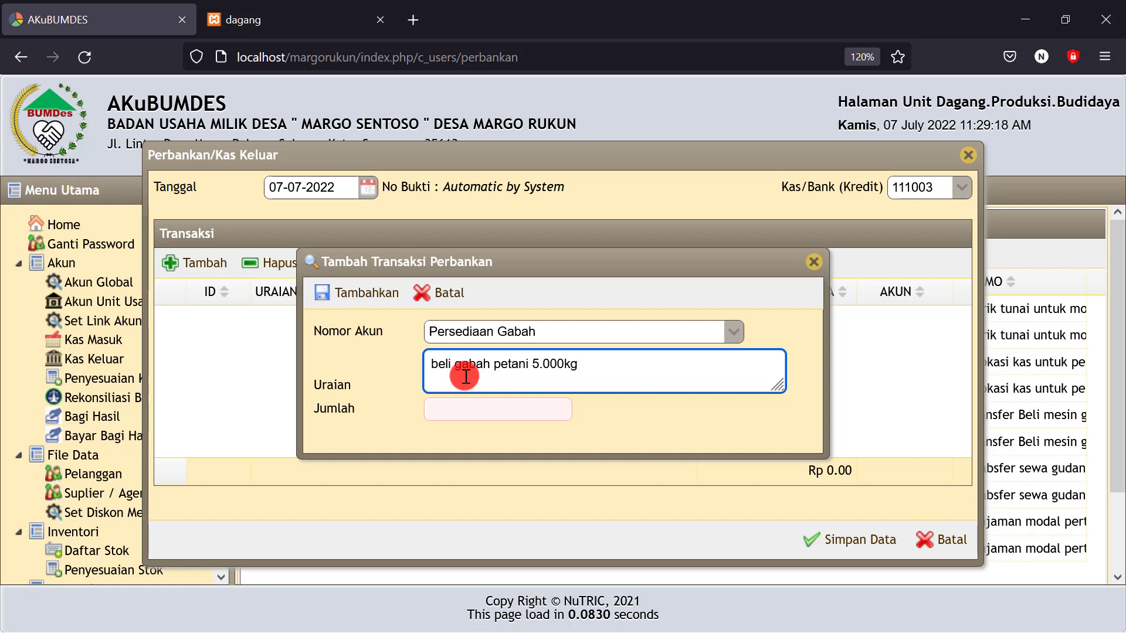
type(" @5.0")
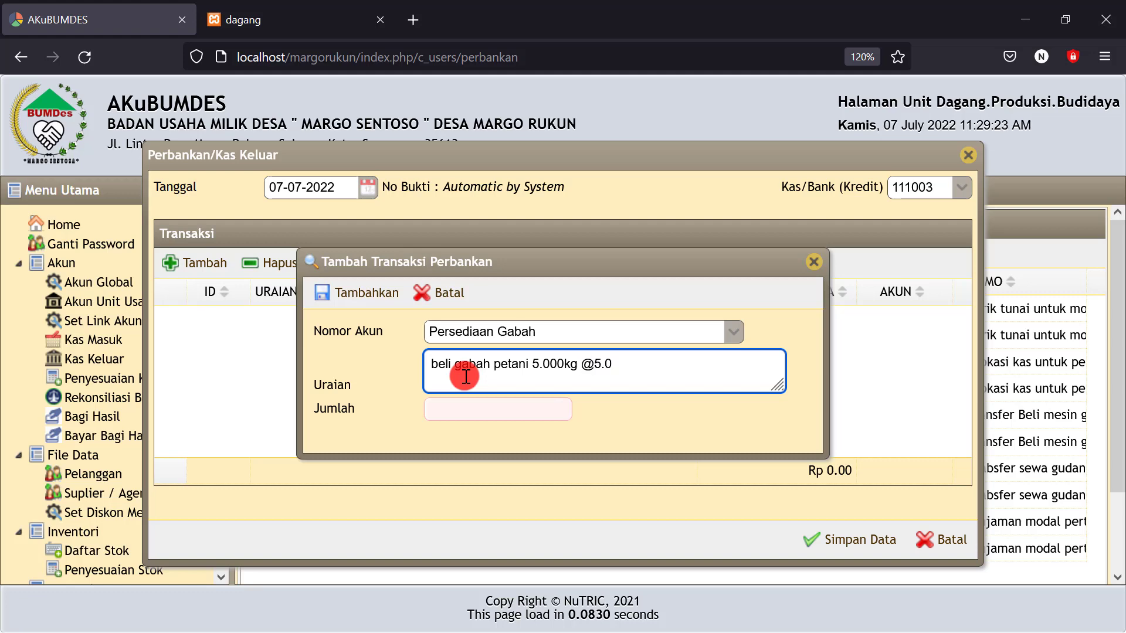
type("00/kg")
left_click(452, 411)
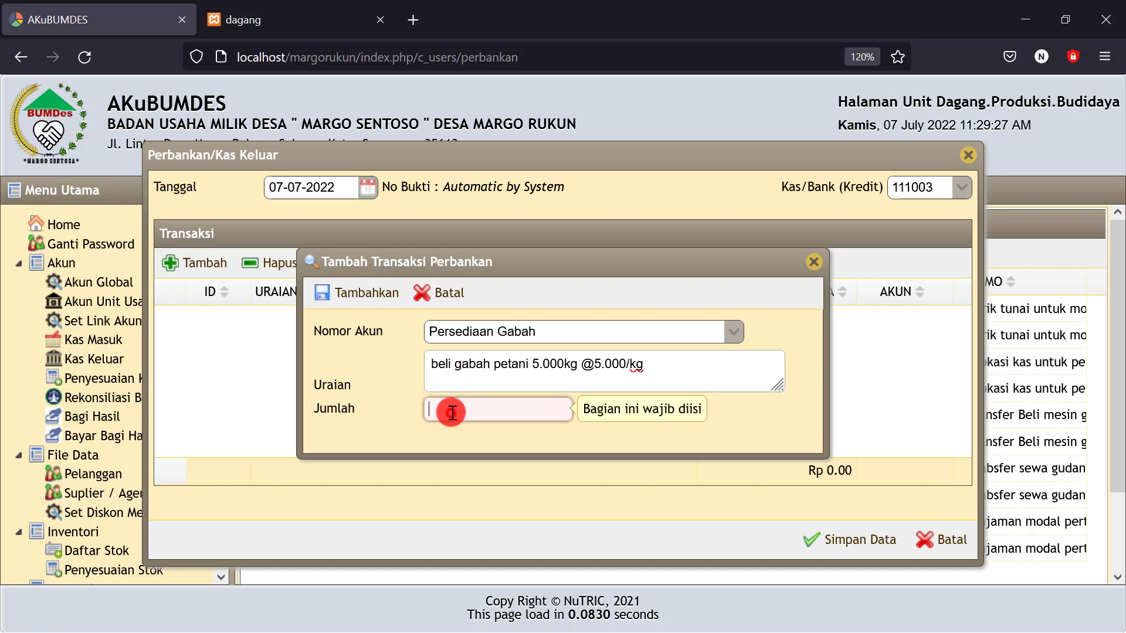
type("2500000")
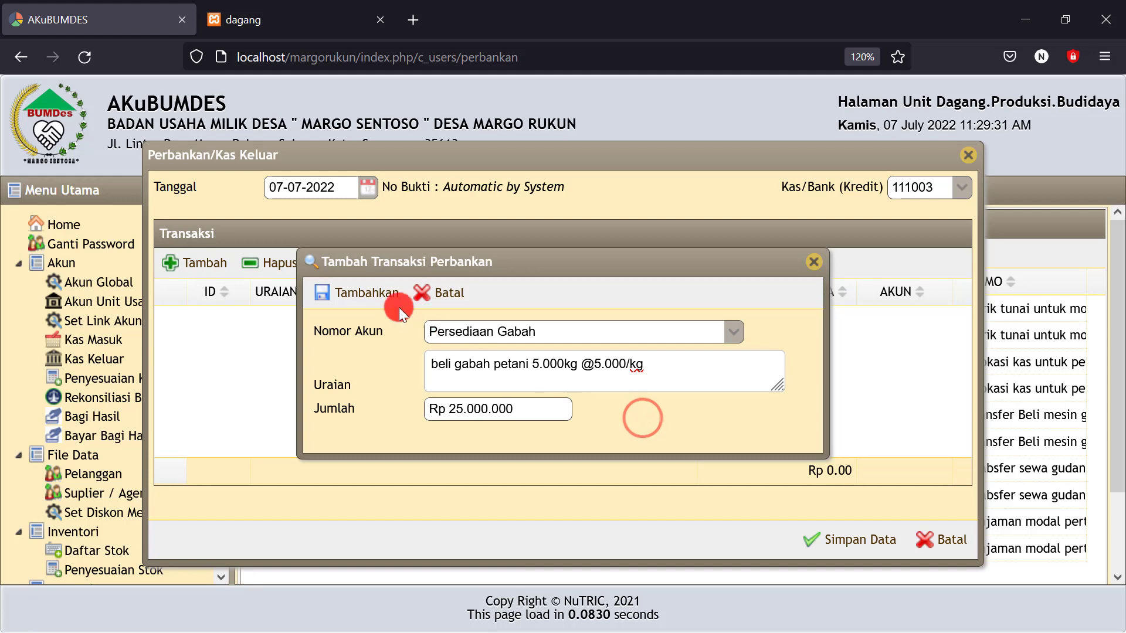
left_click(371, 294)
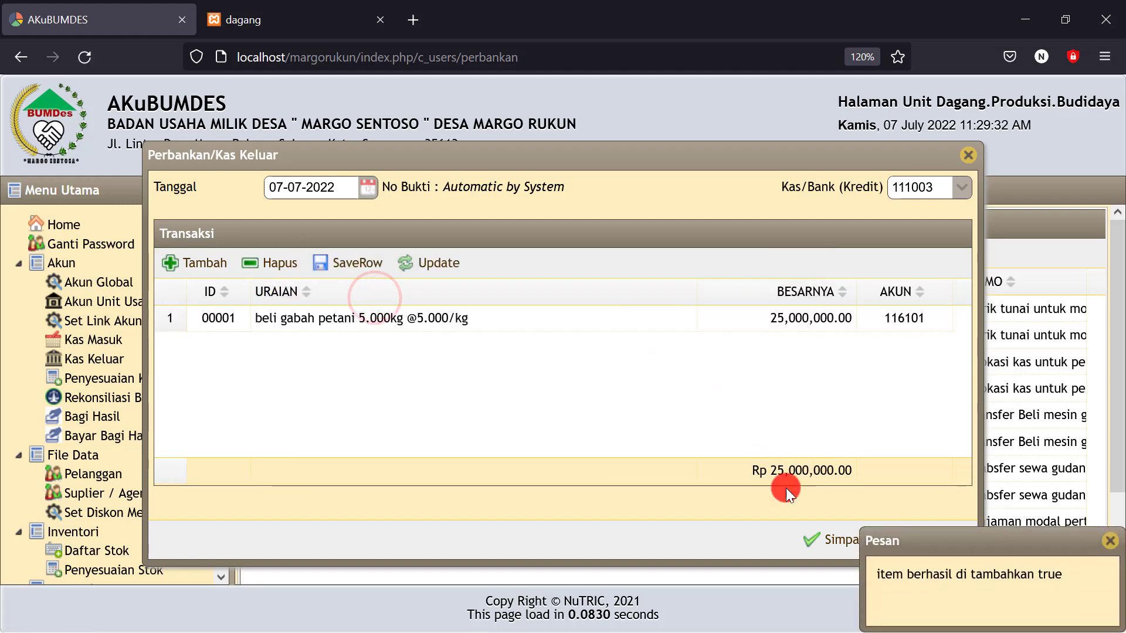
left_click(827, 540)
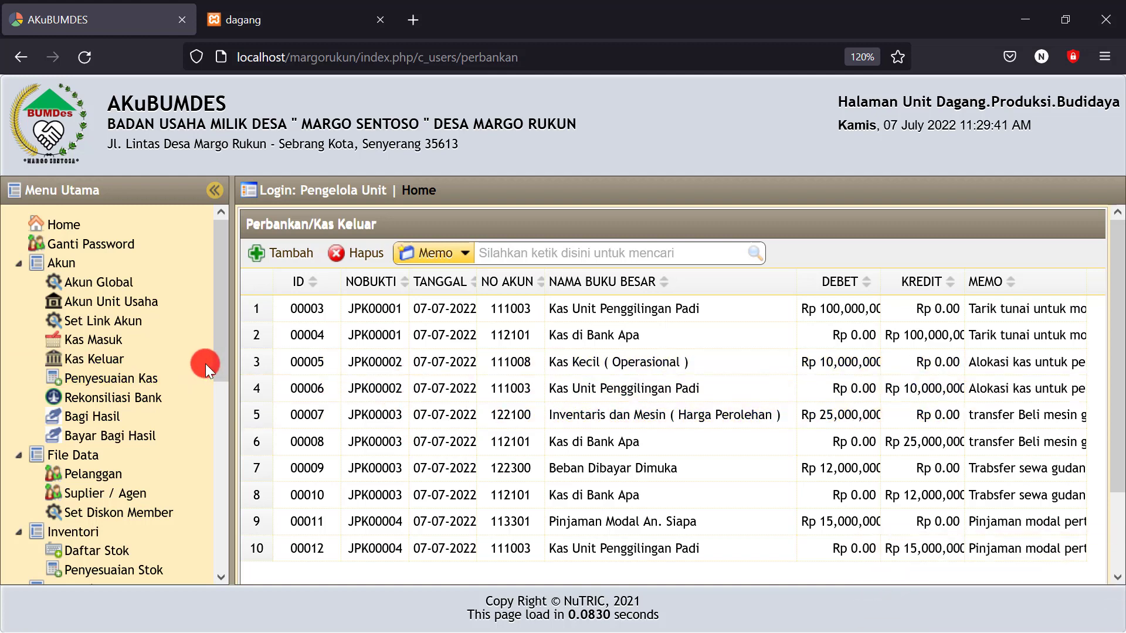
Display the Neraca balance sheet for 07-07-2022
left_click(88, 343)
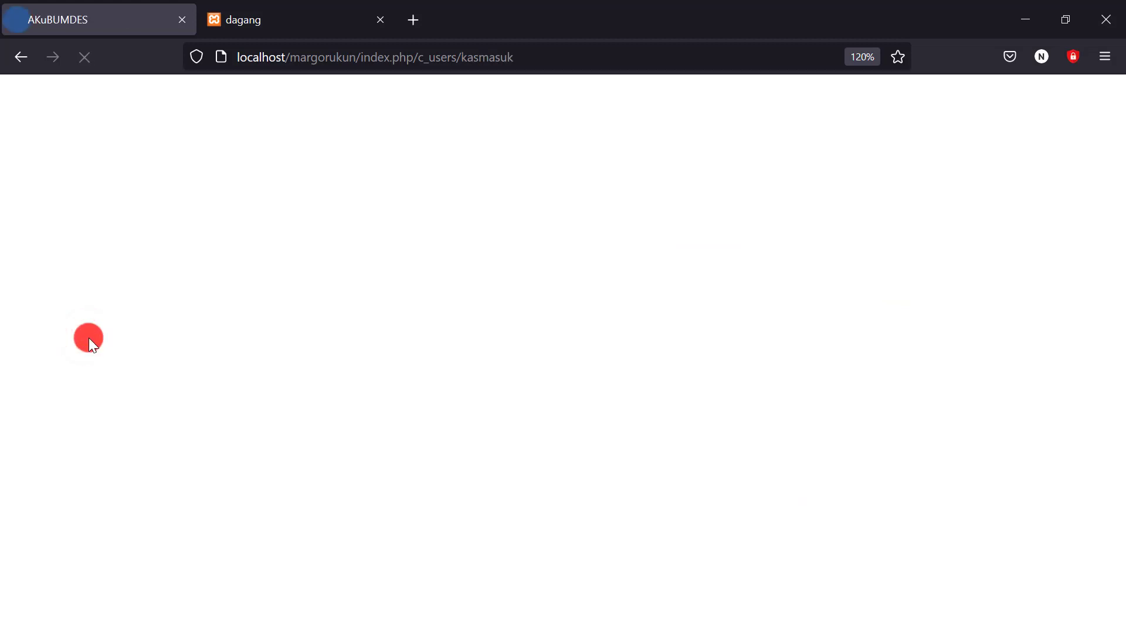
scroll(212, 519, "down", 5)
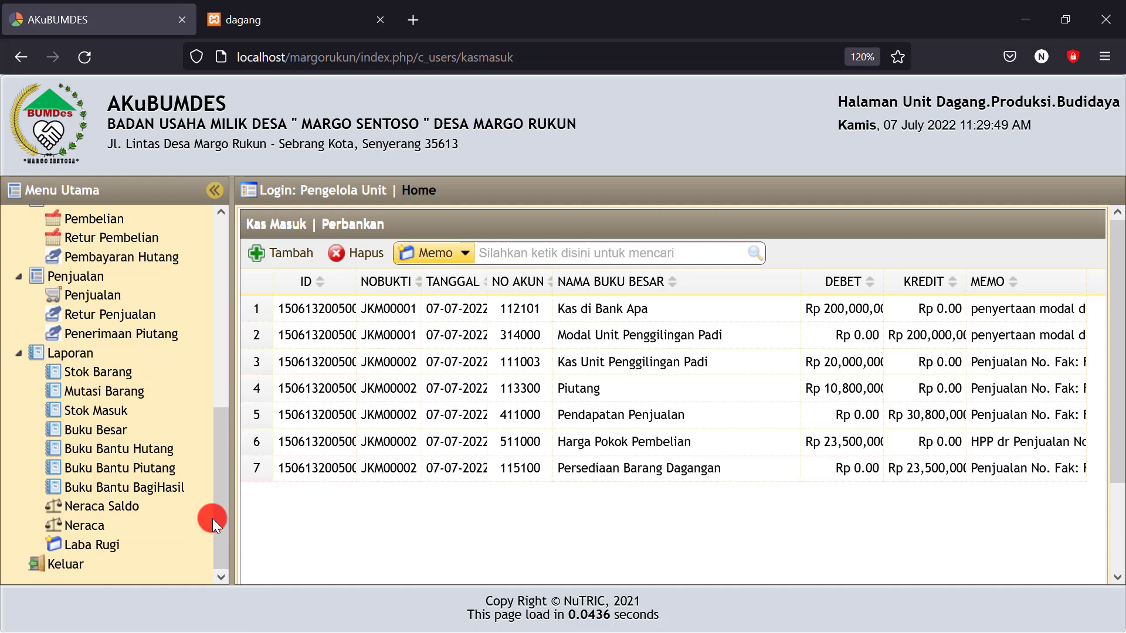
left_click(94, 527)
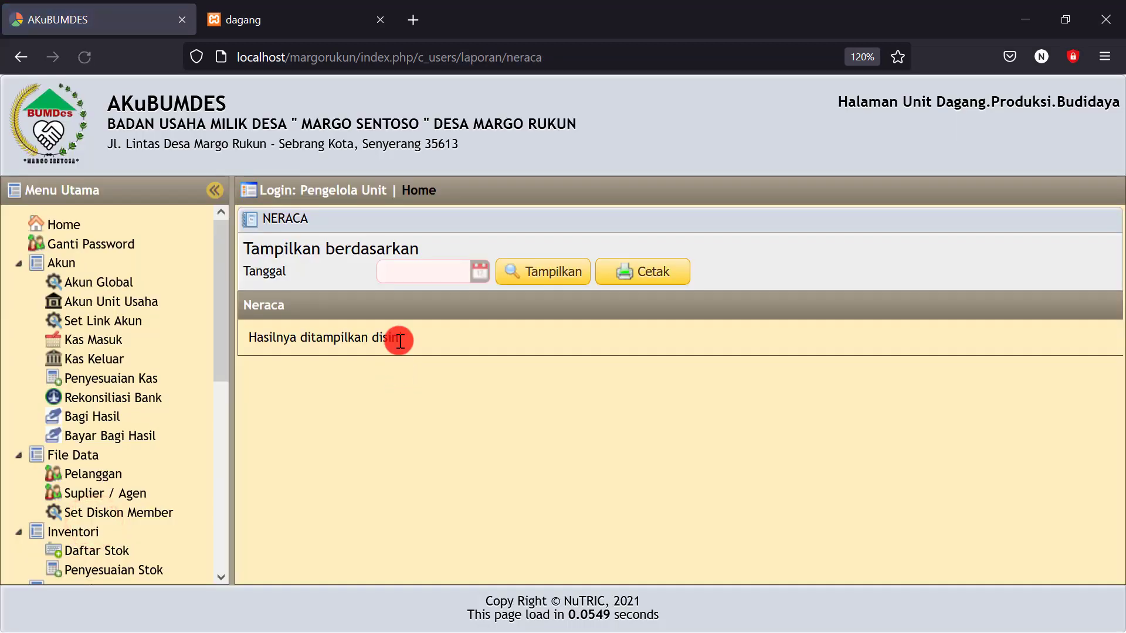
left_click(476, 284)
left_click(498, 364)
left_click(535, 273)
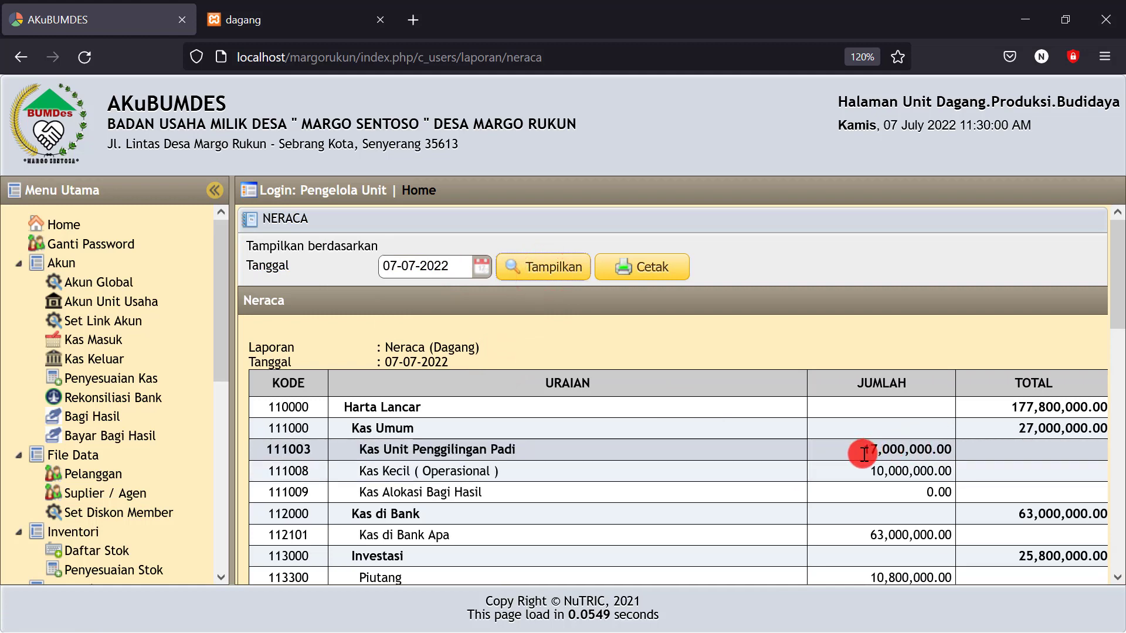
Check Kas Unit Penggilingan Padi at 17,000,000 and Persediaan Gabah at 25,000,000
left_click_drag(864, 449, 900, 449)
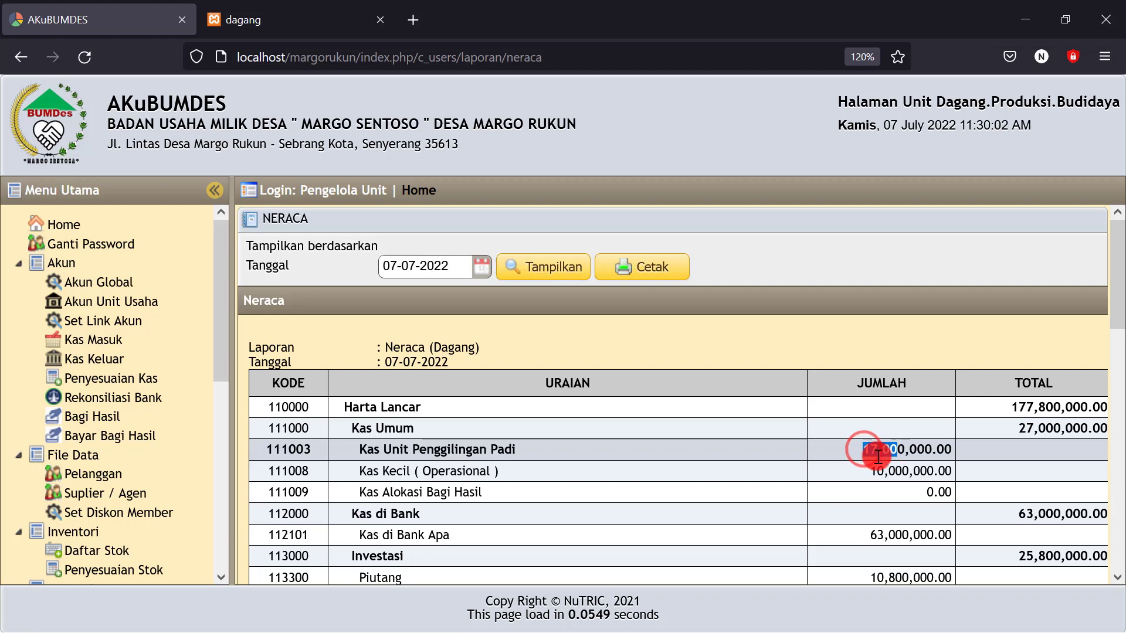
scroll(819, 488, "down", 3)
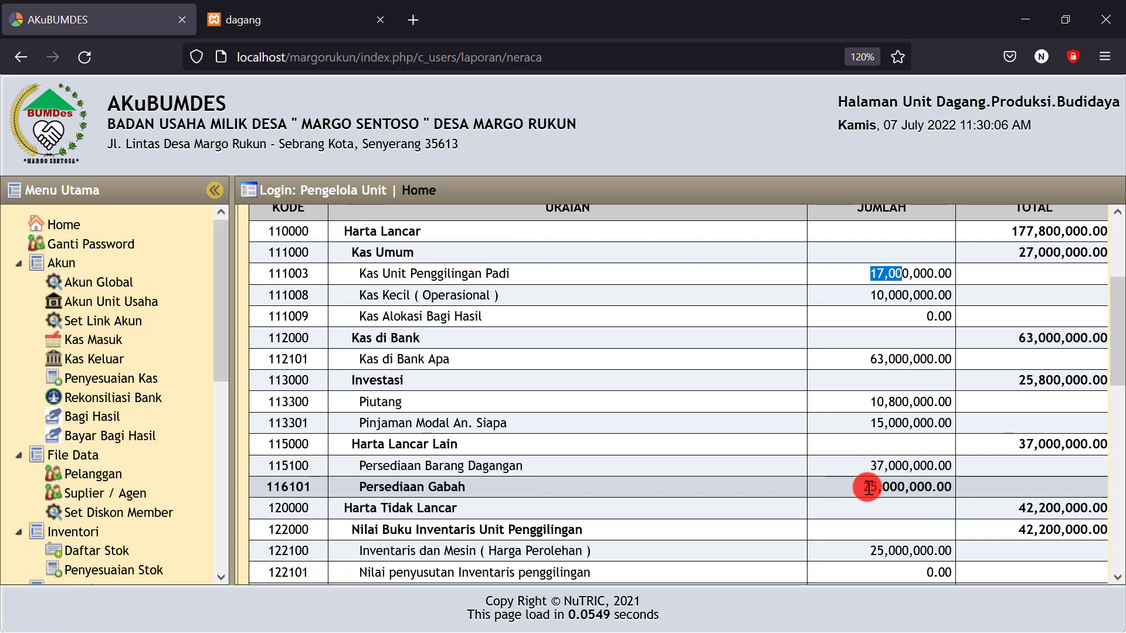
left_click_drag(862, 487, 947, 488)
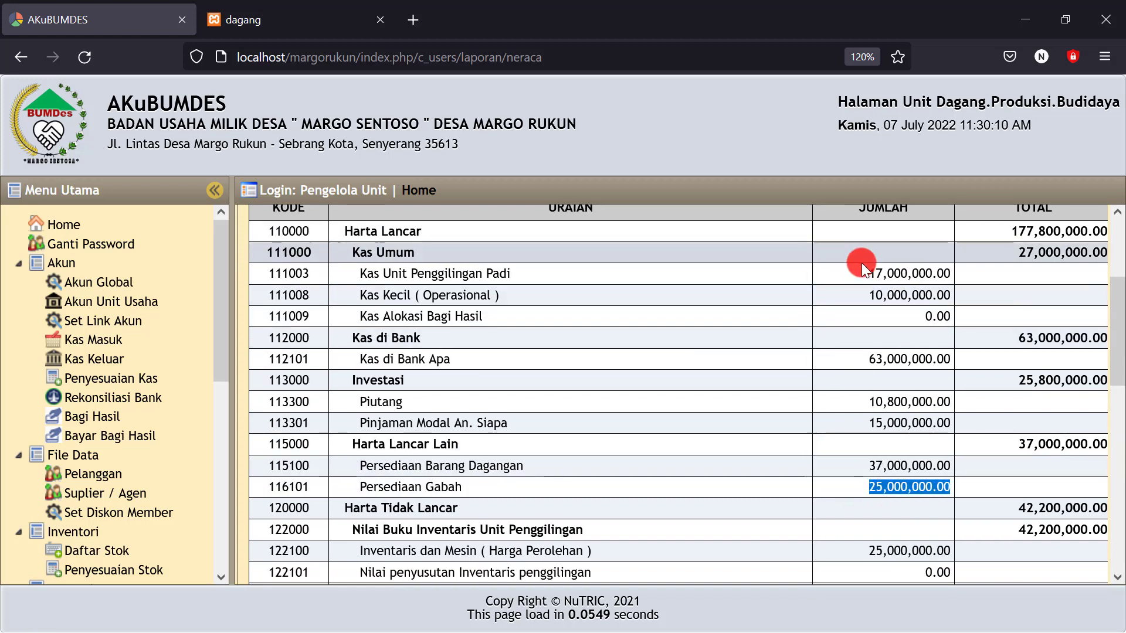
left_click_drag(862, 274, 901, 274)
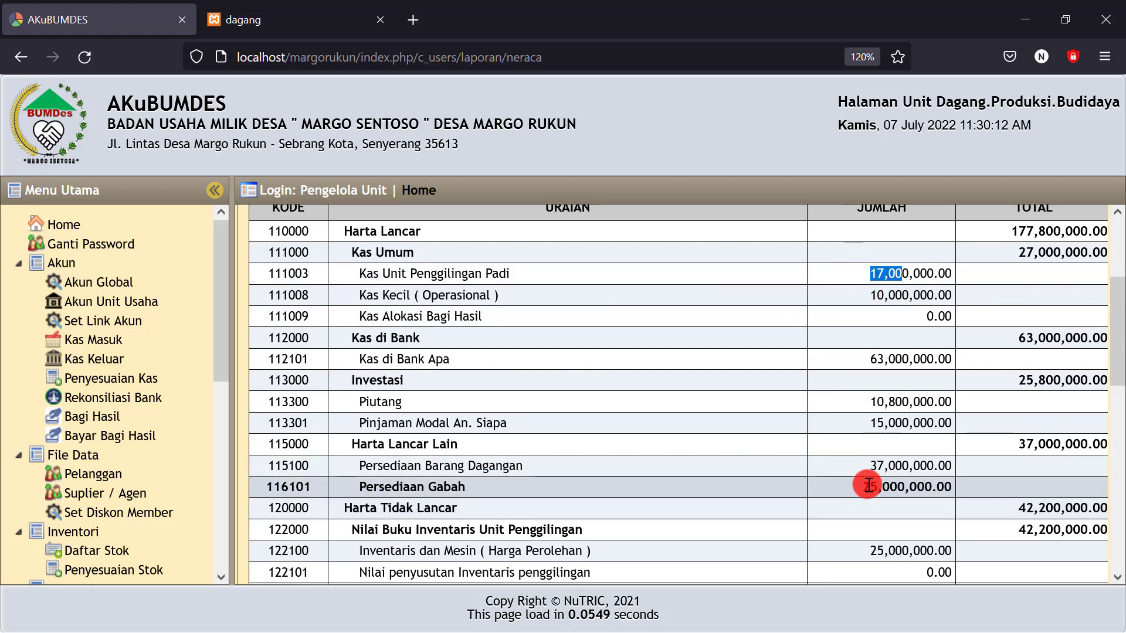
left_click_drag(867, 486, 906, 484)
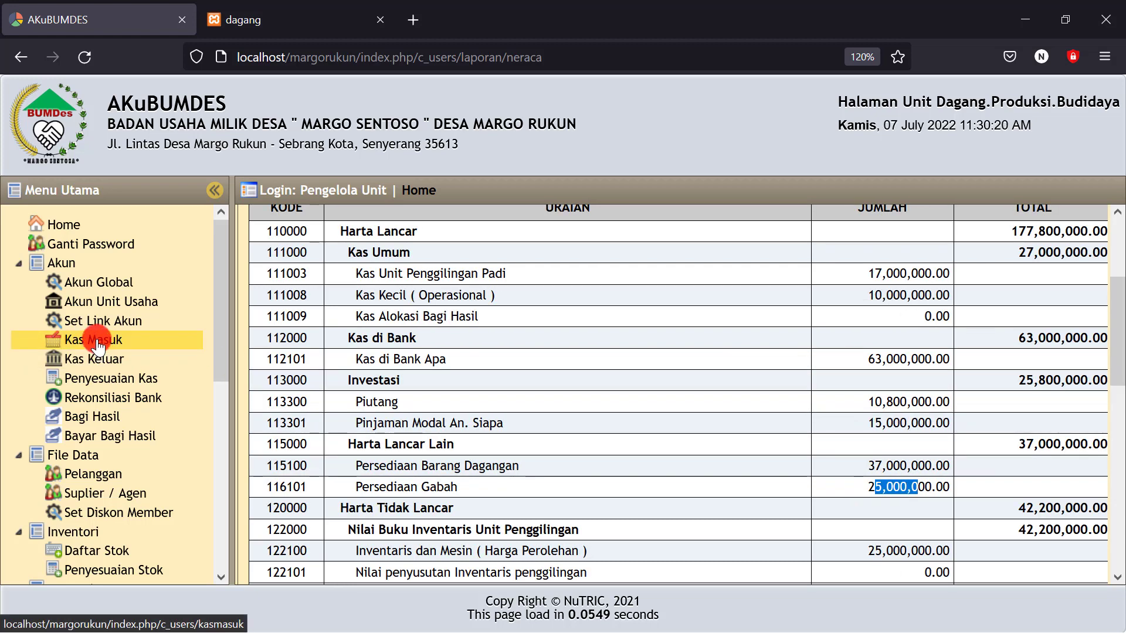
Start a cash-in entry dated 07-07-2022 receiving into Kas Unit Penggilingan Padi (111003)
left_click(97, 343)
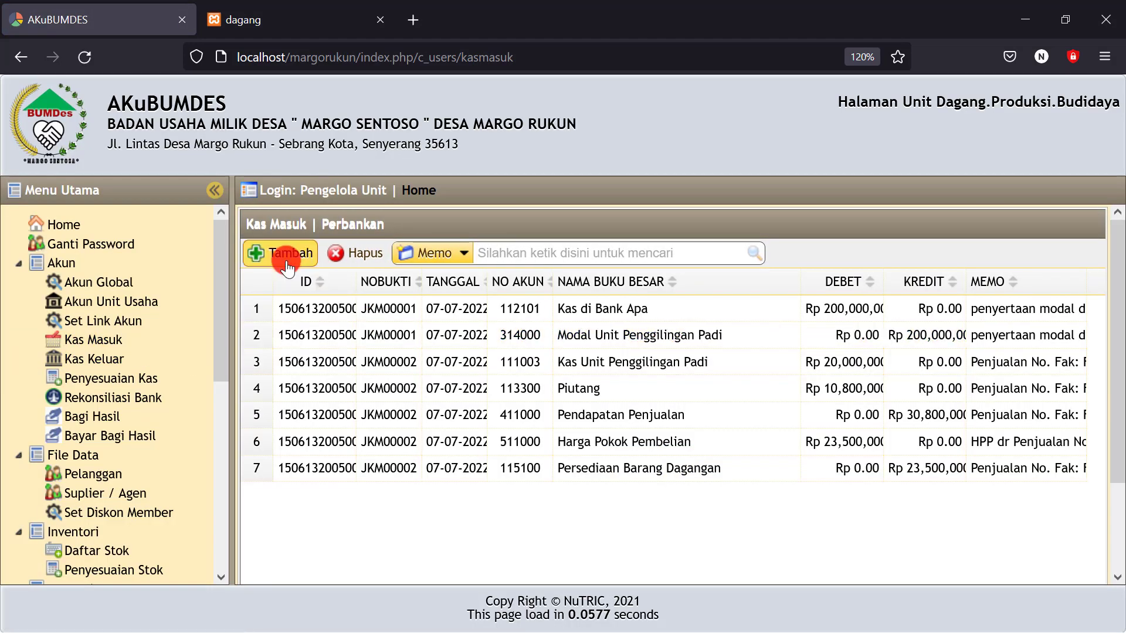
left_click(287, 258)
left_click(367, 187)
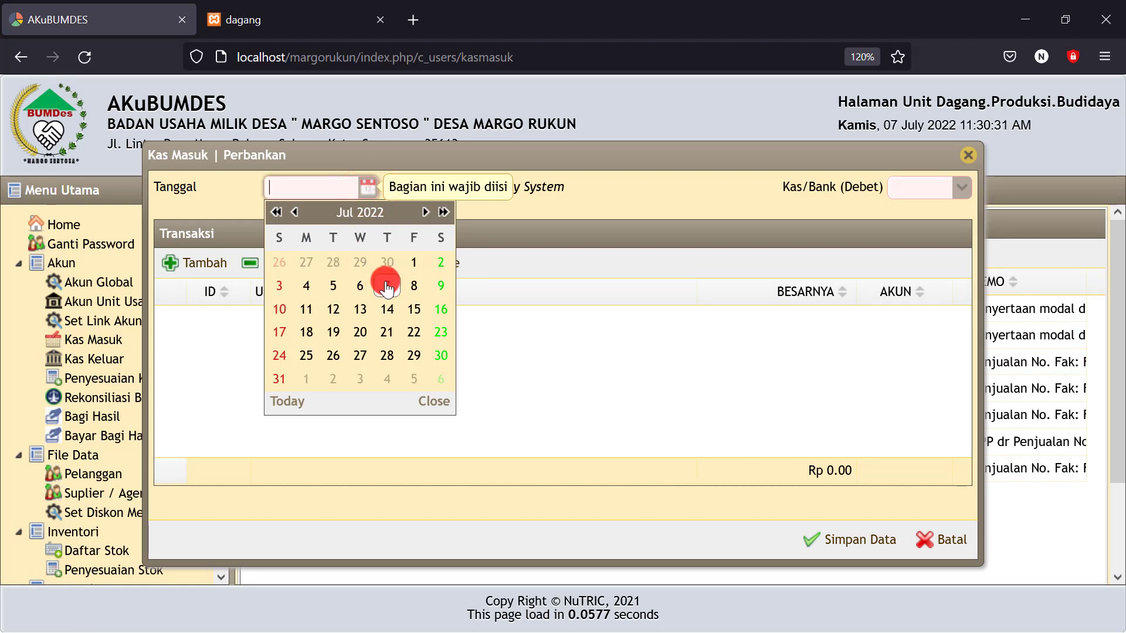
left_click(378, 287)
left_click(959, 188)
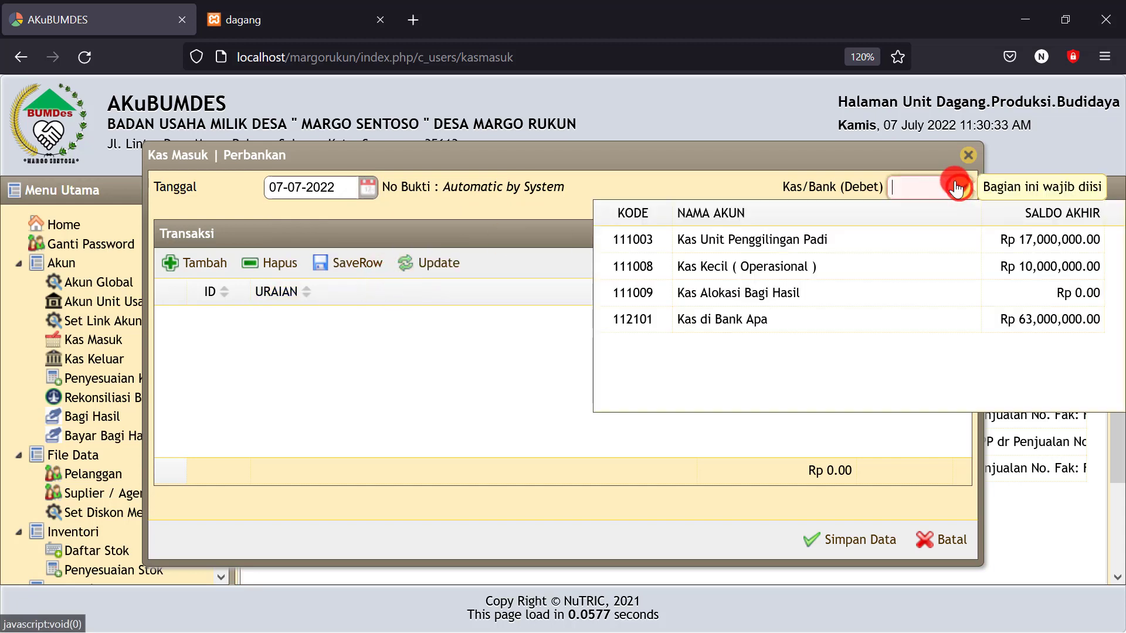
left_click(836, 245)
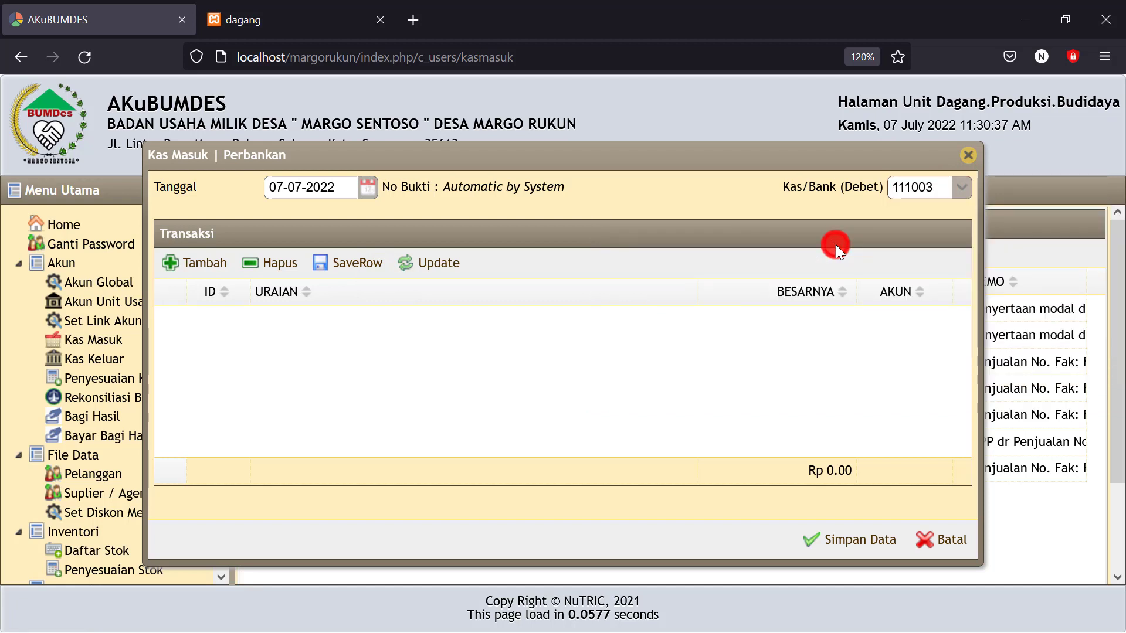
Add a 10,000,000 line from account 113301 'Cicilan pinjaman modal tani' and save the receipt
left_click(190, 262)
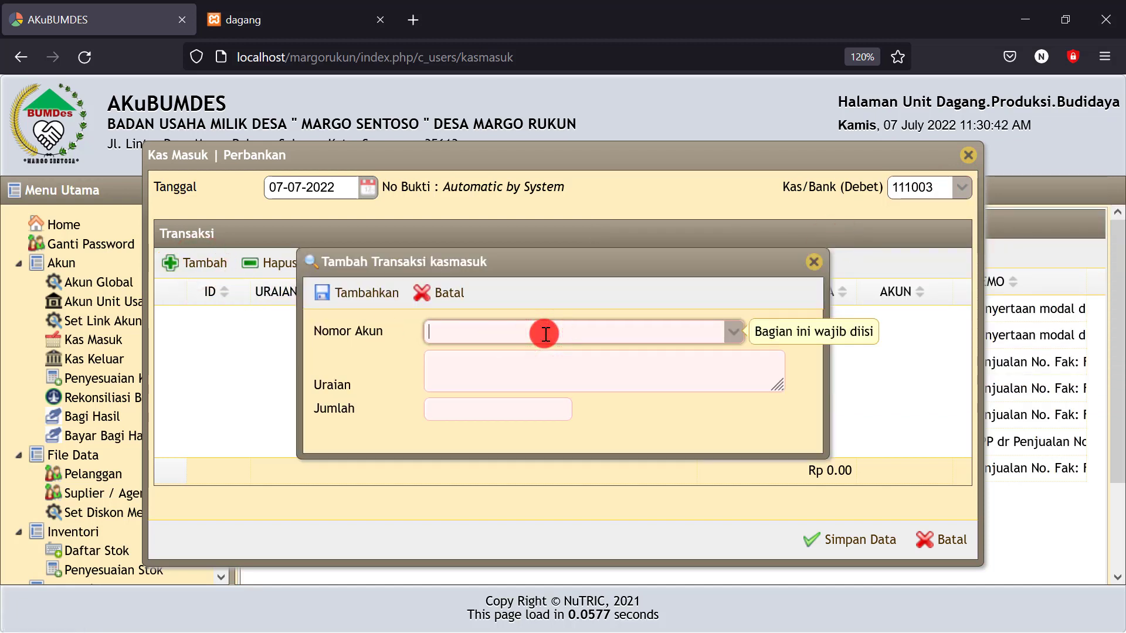
type("pi")
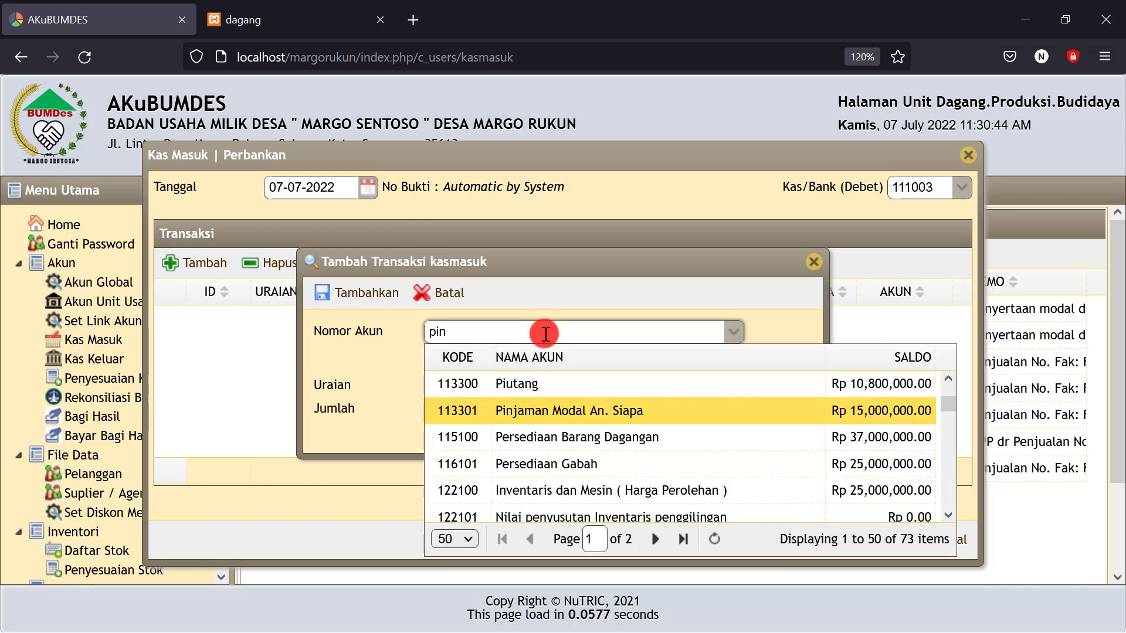
type("n")
left_click(550, 416)
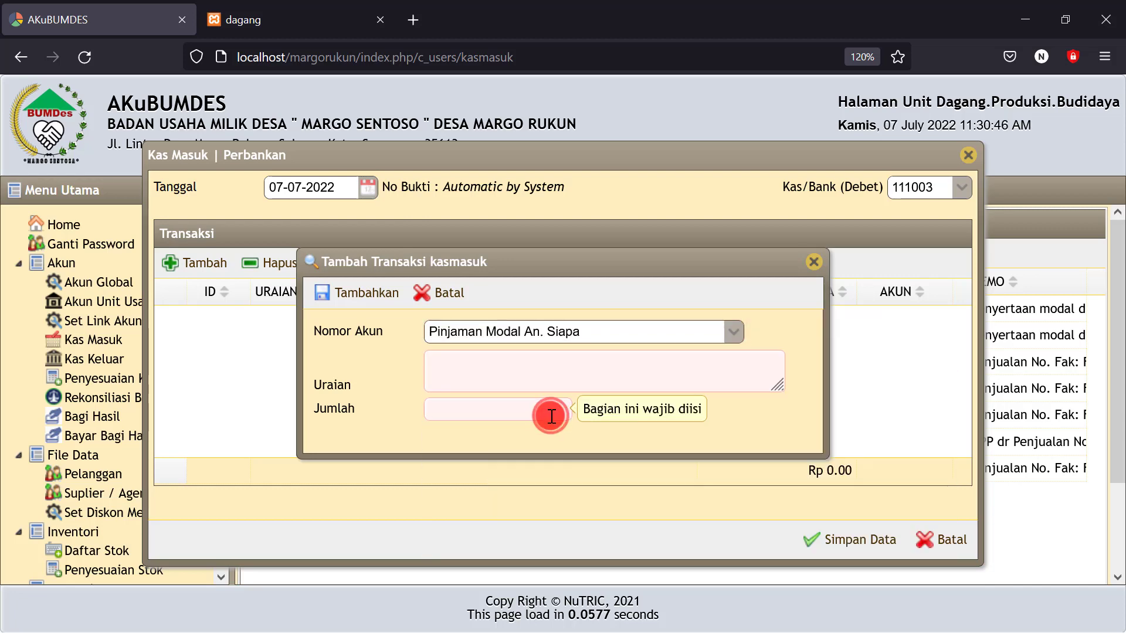
left_click(461, 364)
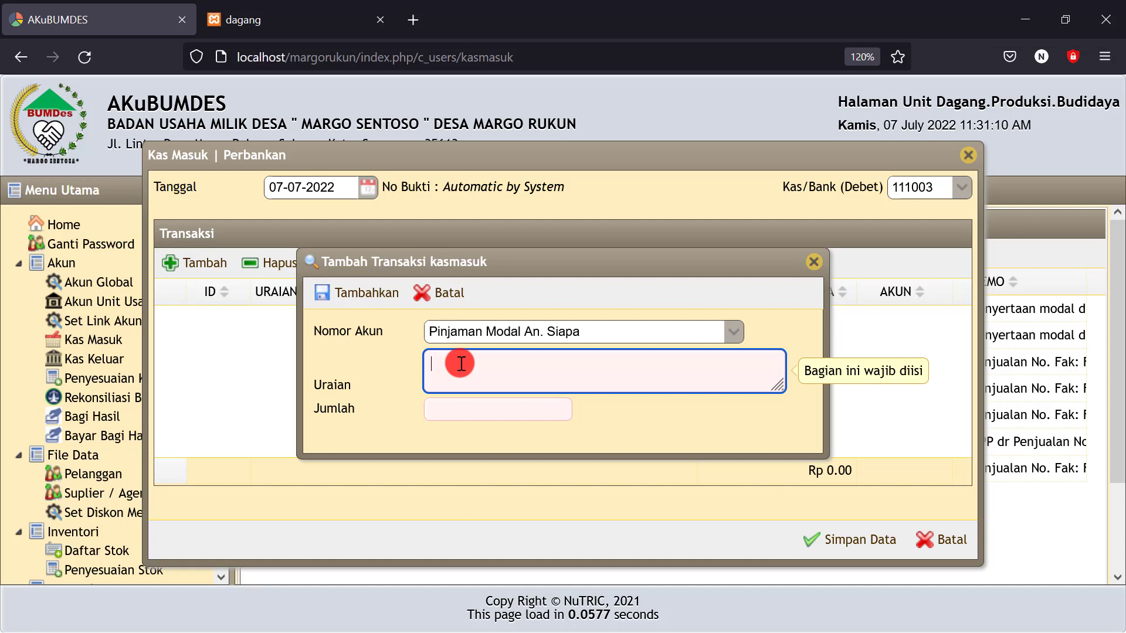
type("rima")
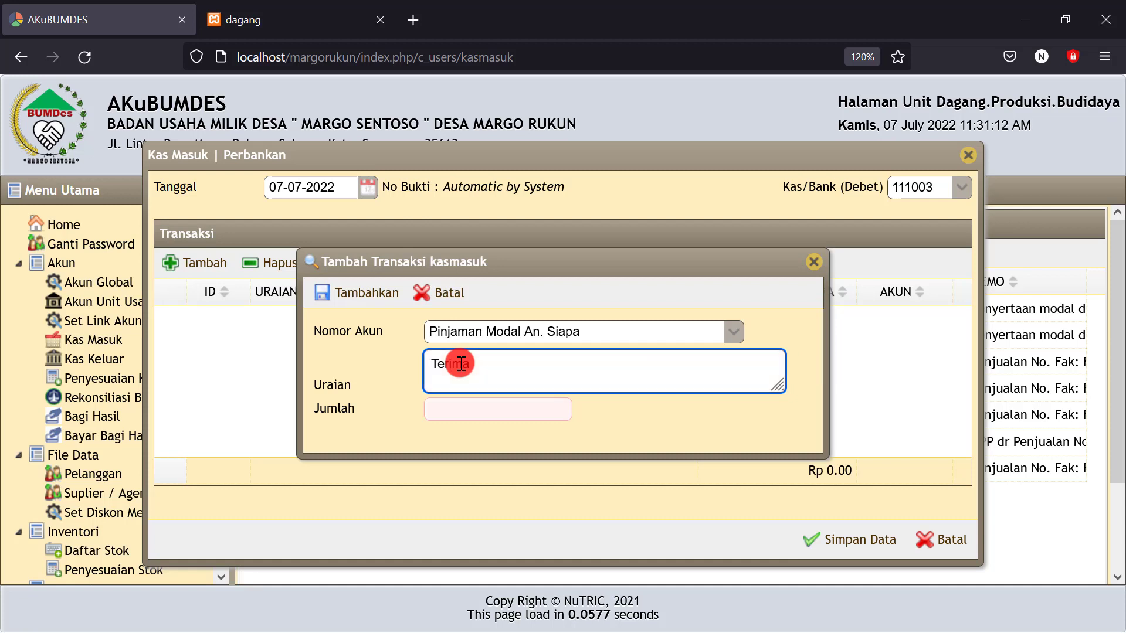
type("C")
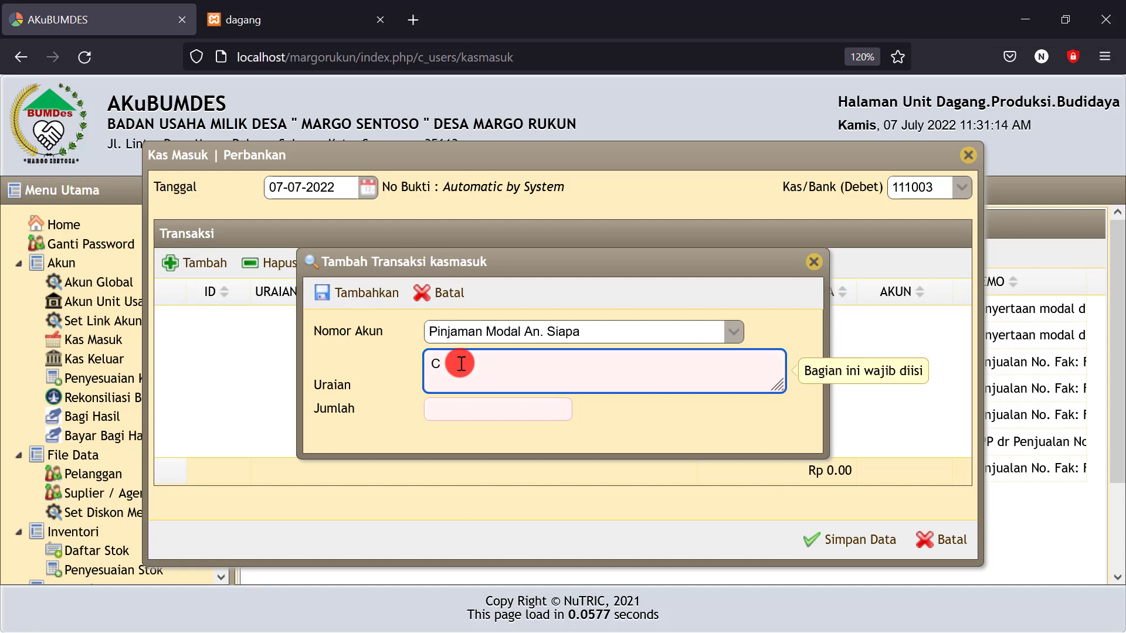
type("id")
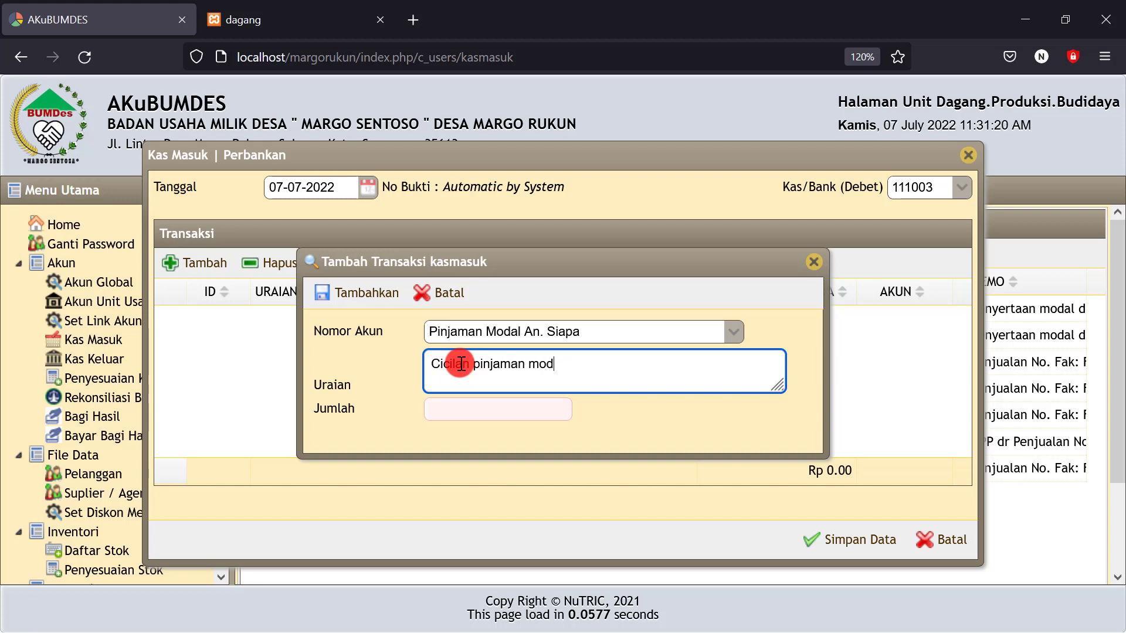
type("al tani")
left_click(461, 411)
type("1")
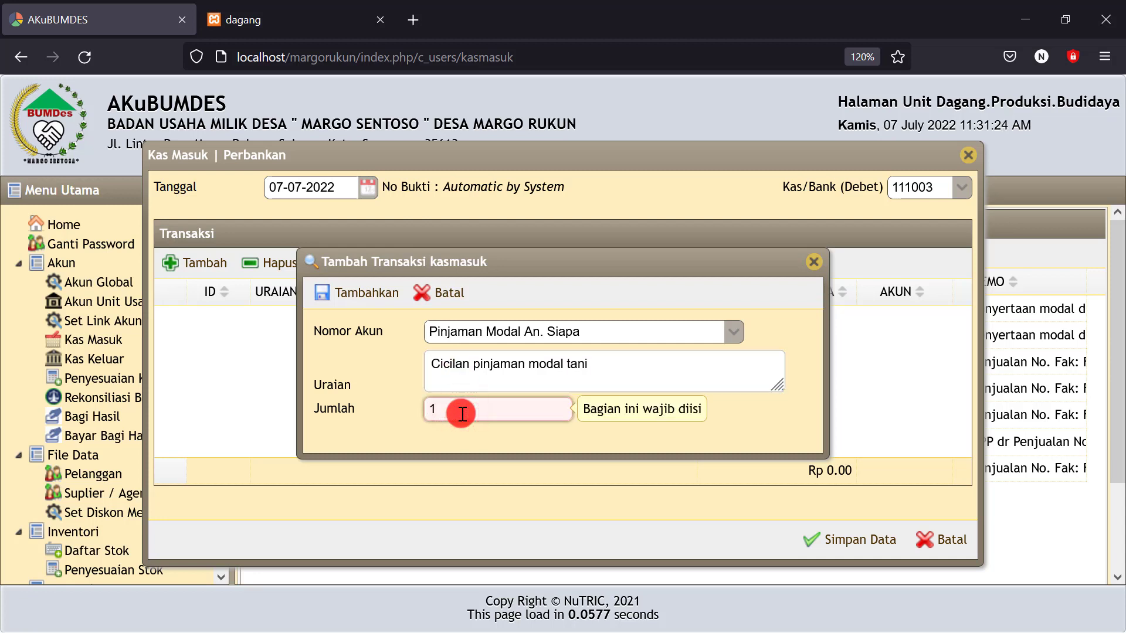
type("0.000.")
type("0")
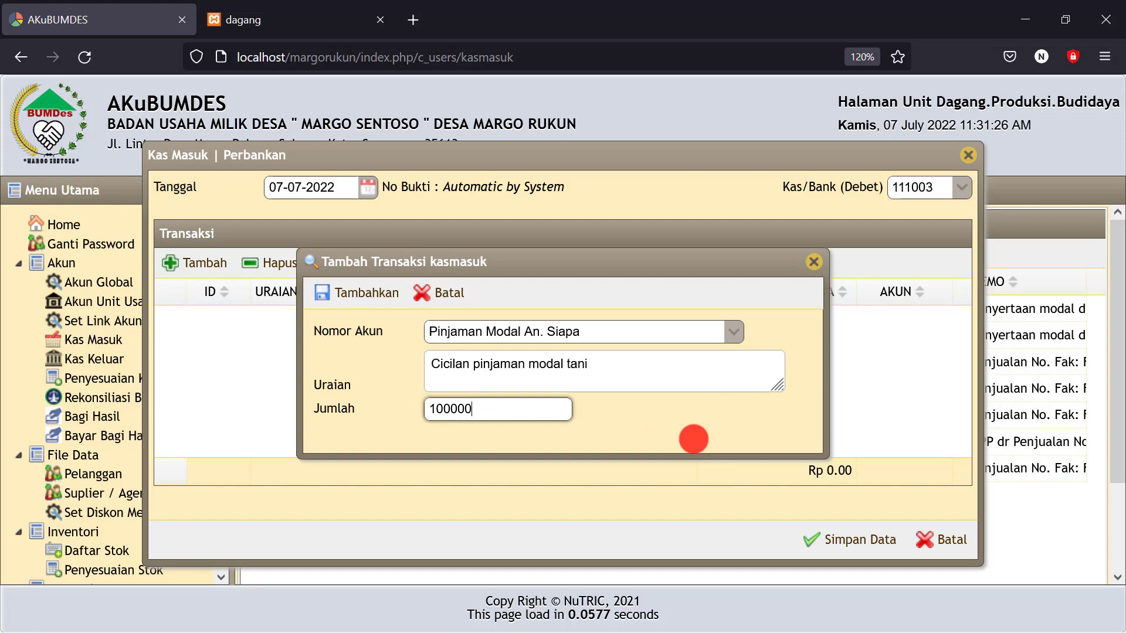
type("00")
left_click(695, 438)
left_click(365, 291)
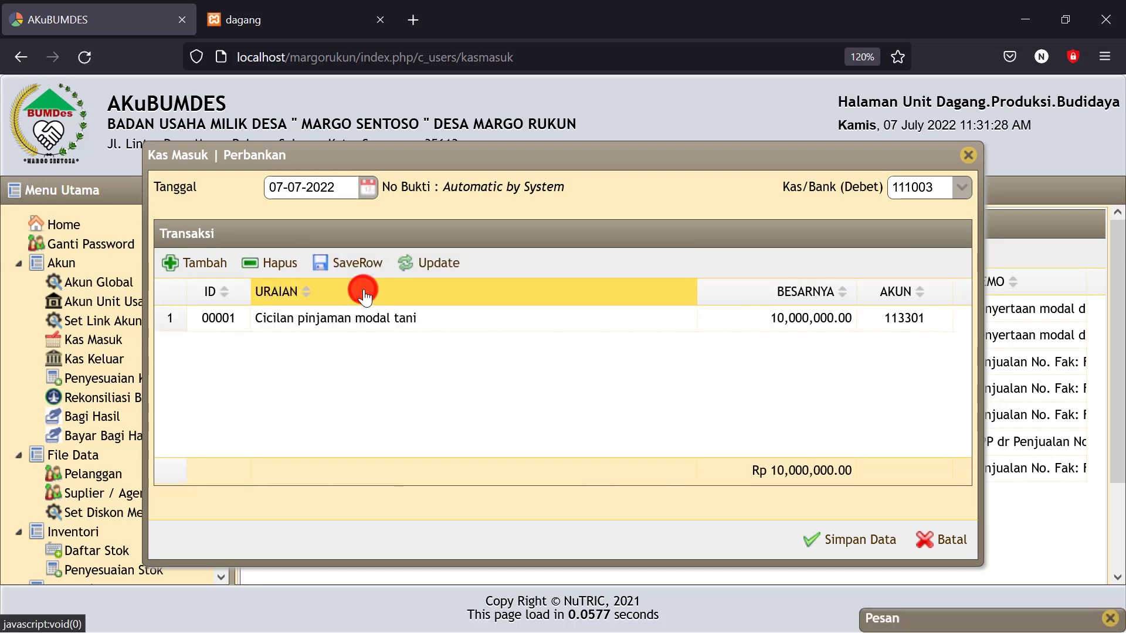
left_click(828, 541)
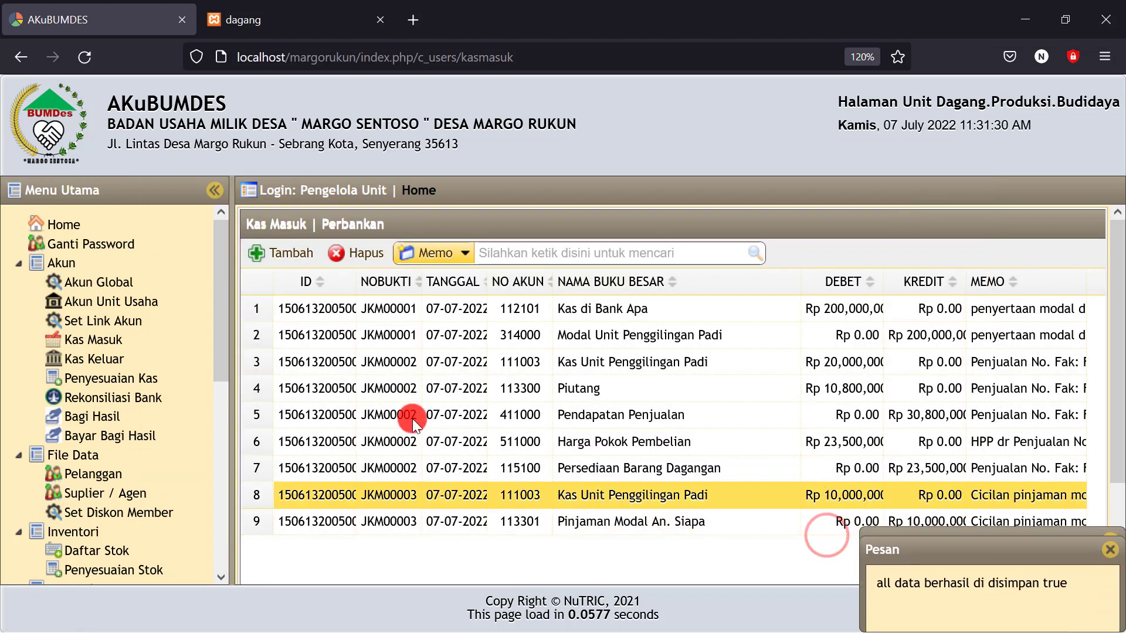
Generate the Neraca report dated 07-07-2022
left_click_drag(221, 339, 198, 587)
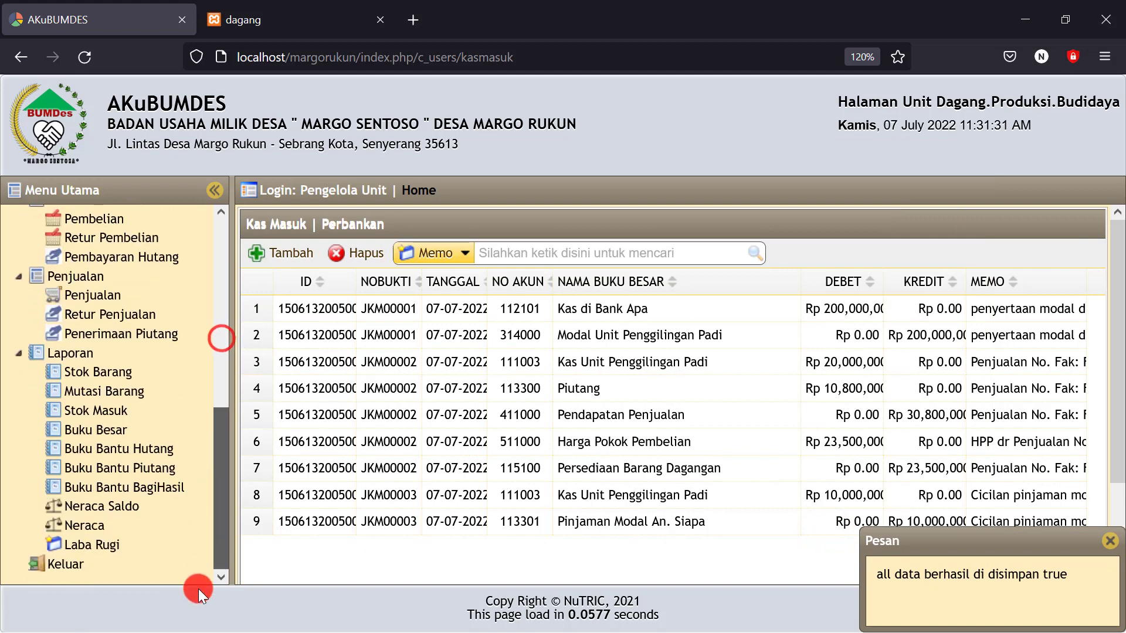
left_click(88, 525)
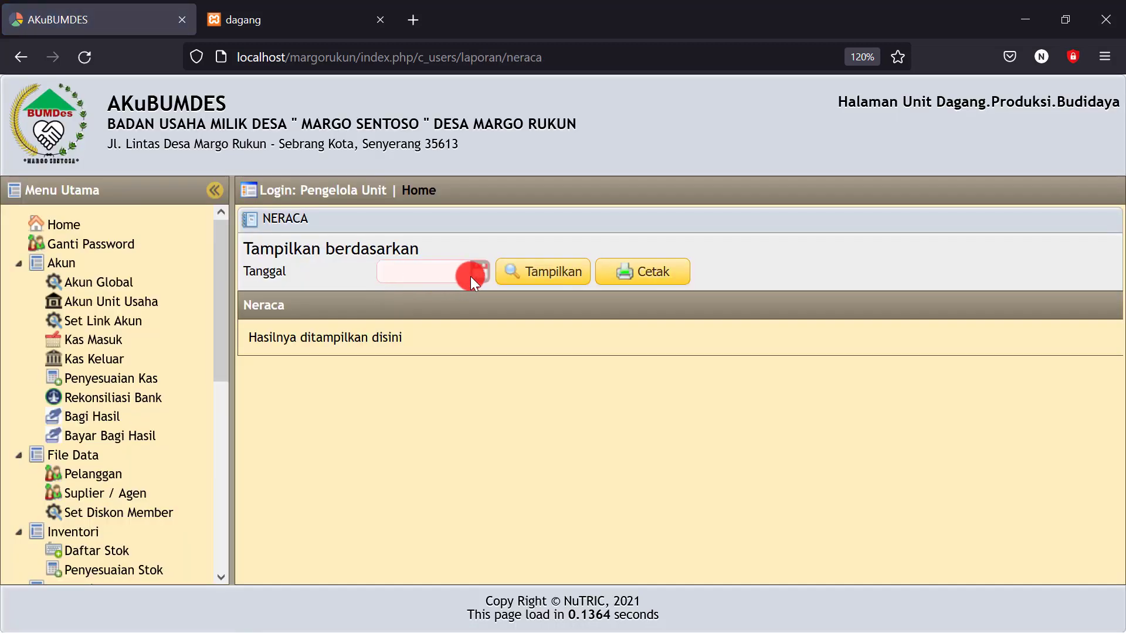
left_click(471, 277)
left_click(500, 367)
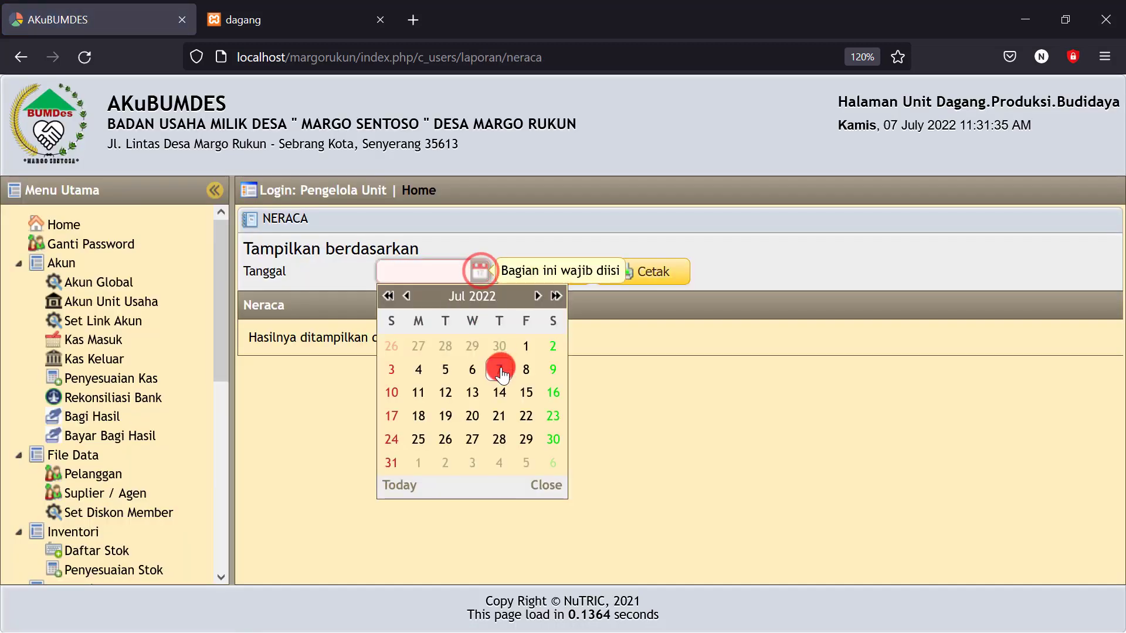
left_click(554, 274)
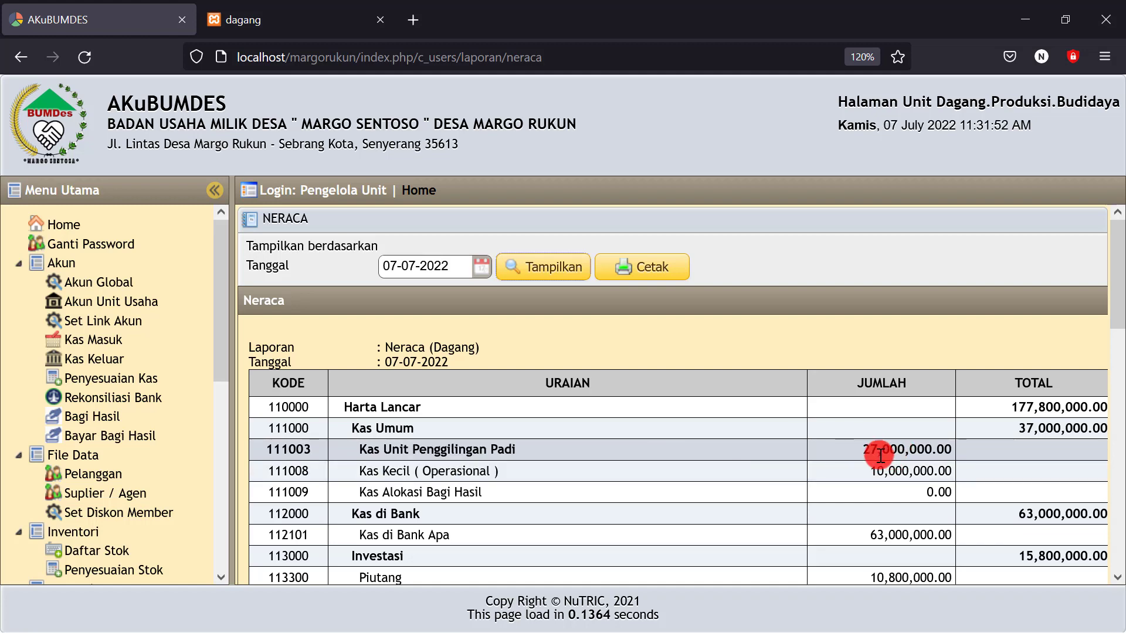
Check mill cash at 27,000,000 and Pinjaman Modal An. Siapa at 5,000,000
left_click_drag(854, 442, 875, 444)
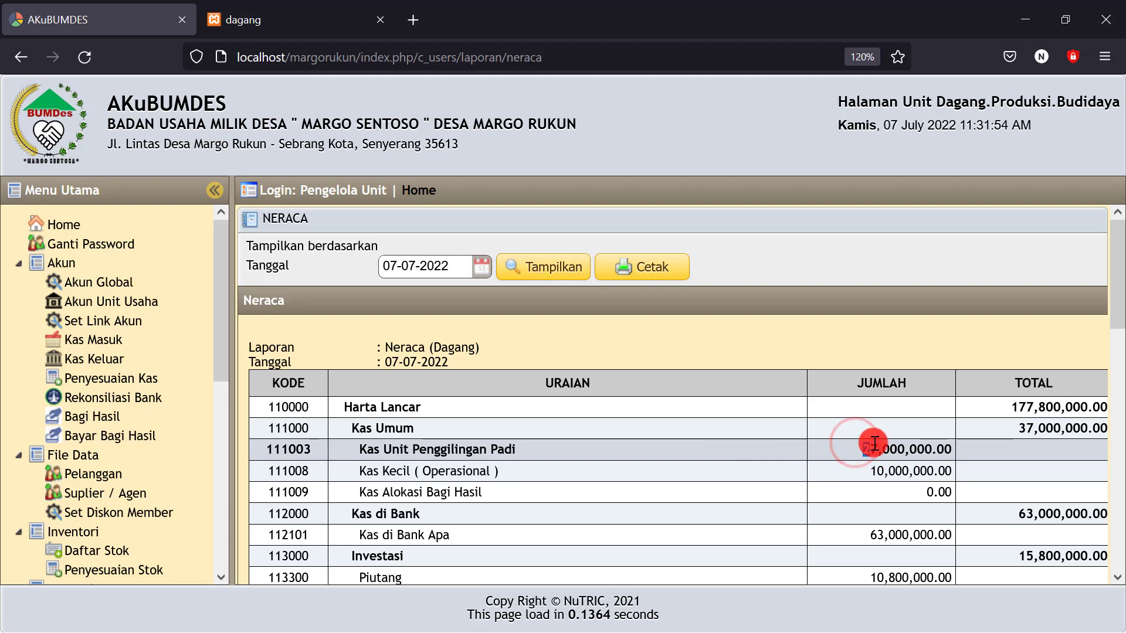
scroll(874, 444, "down", 2)
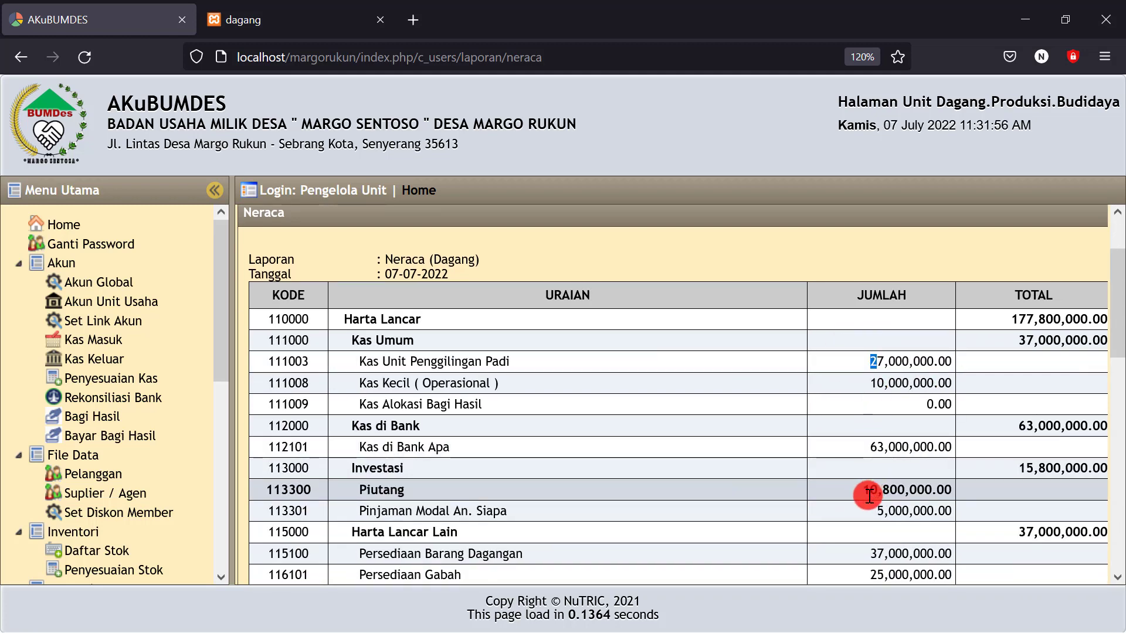
scroll(872, 490, "down", 2)
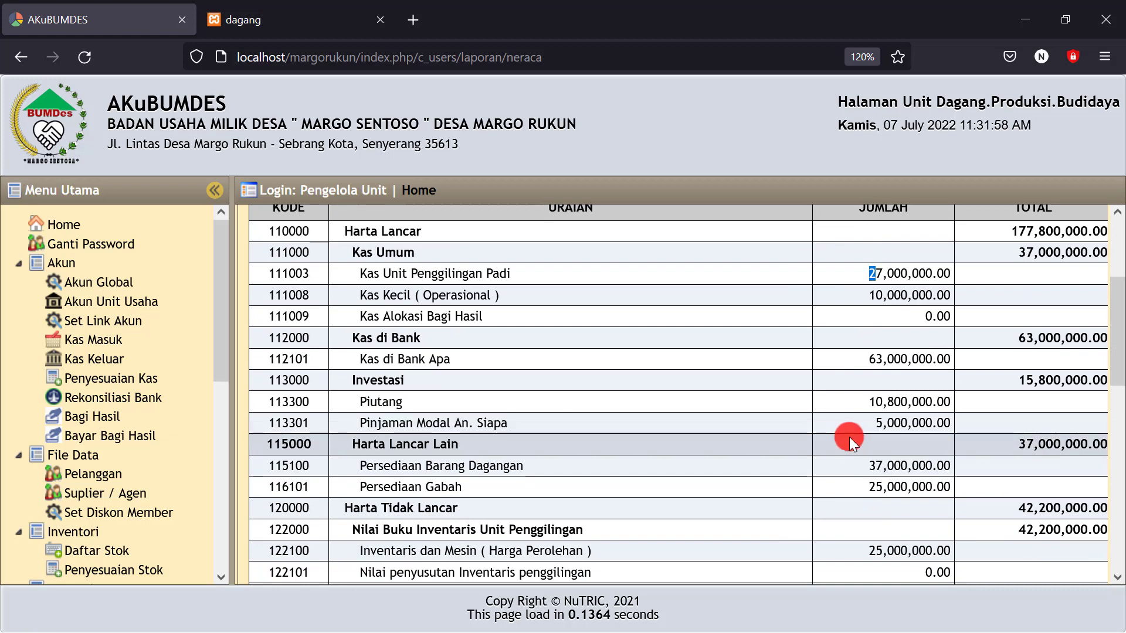
left_click_drag(861, 423, 932, 422)
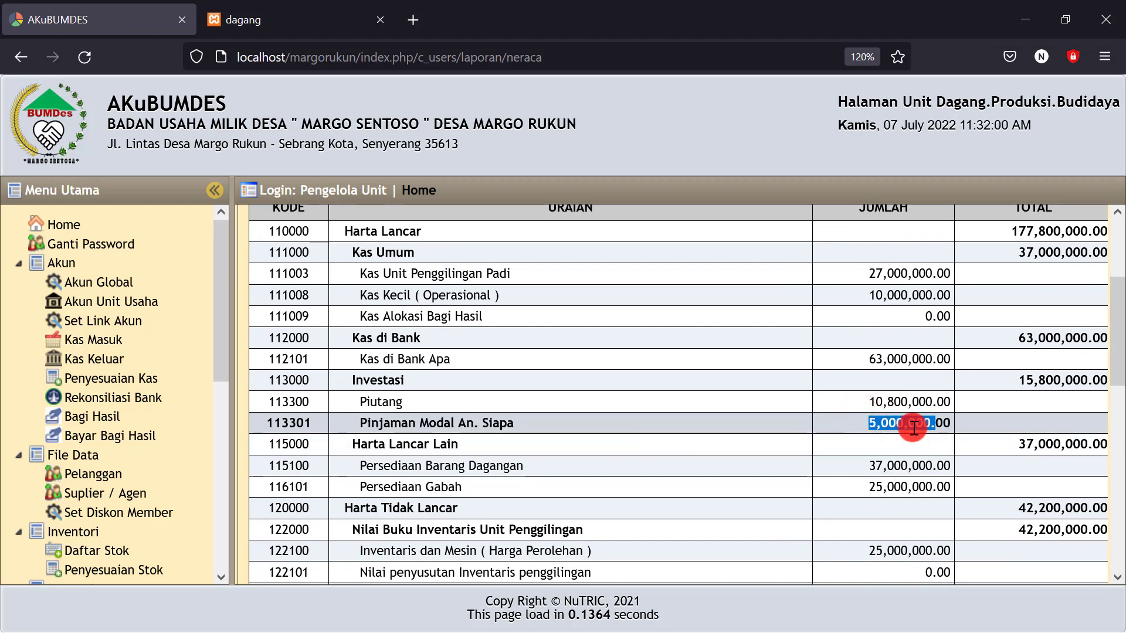
left_click_drag(857, 273, 899, 270)
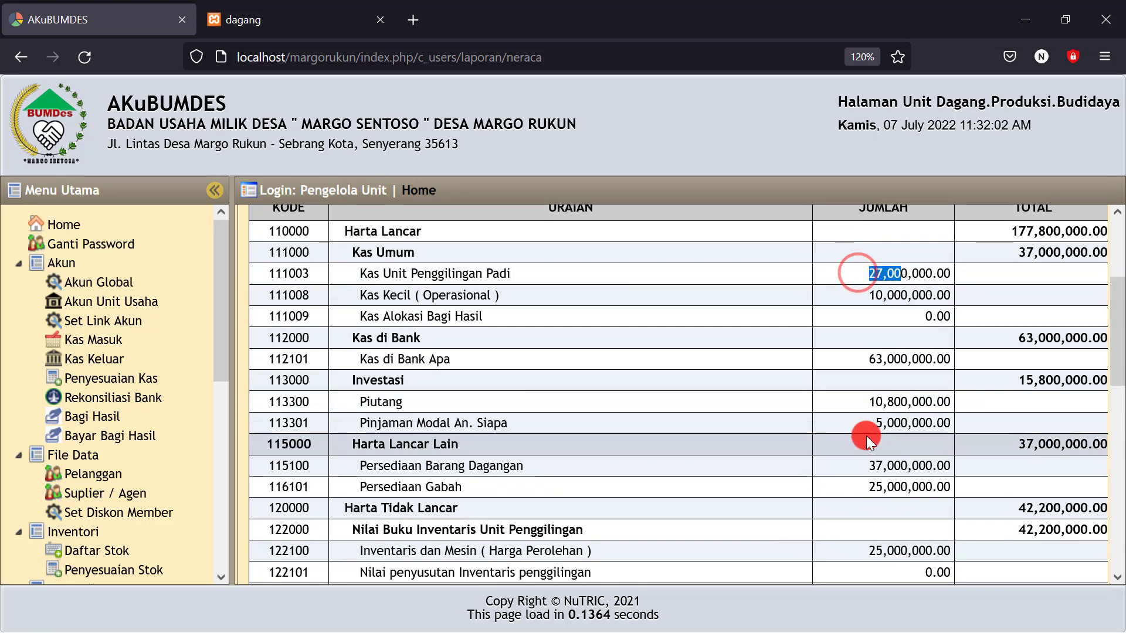
left_click_drag(864, 421, 935, 418)
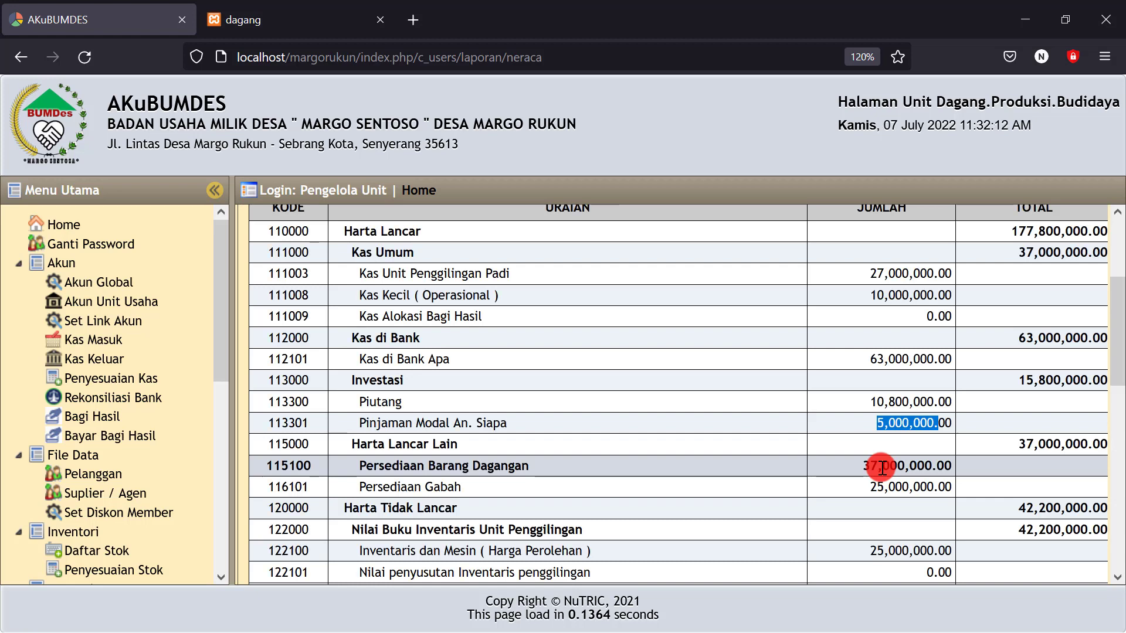
left_click_drag(864, 272, 885, 268)
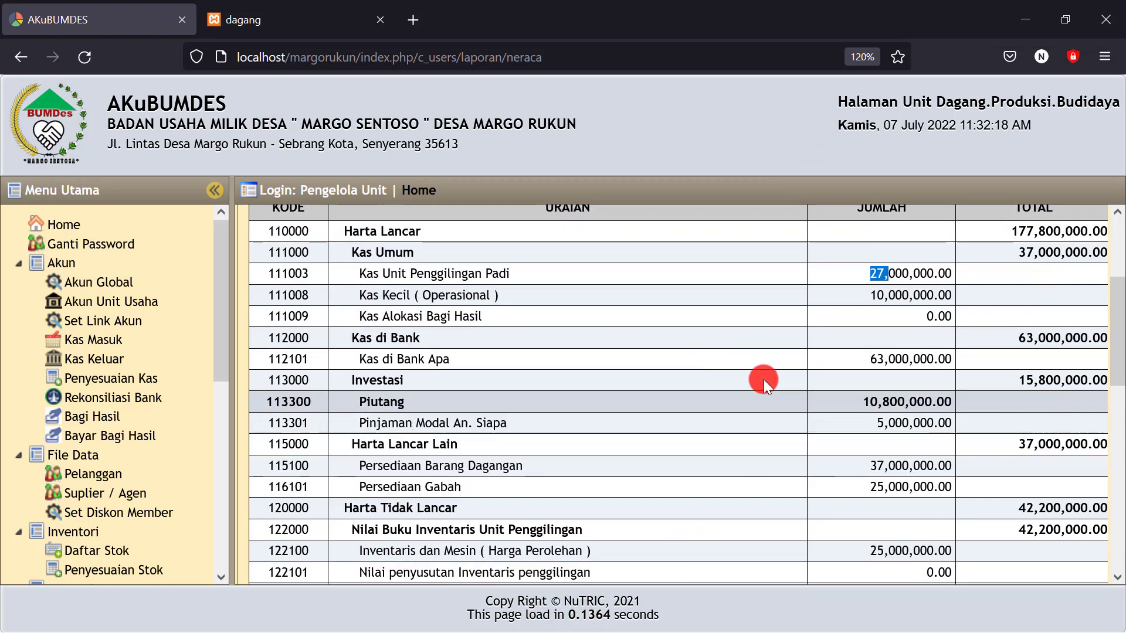
scroll(812, 370, "down", 3)
scroll(812, 361, "up", 5)
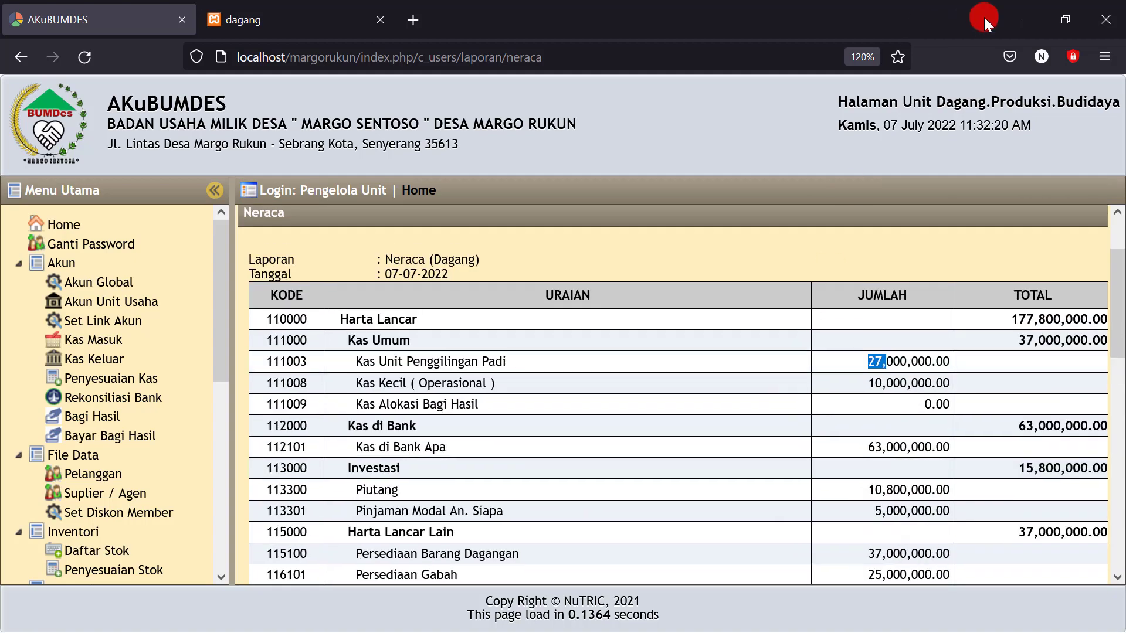
Check the Excel Penyusutan Gabah row (5.000/kg, 100 kg, 500.000), then return to the Neraca page
left_click(1019, 19)
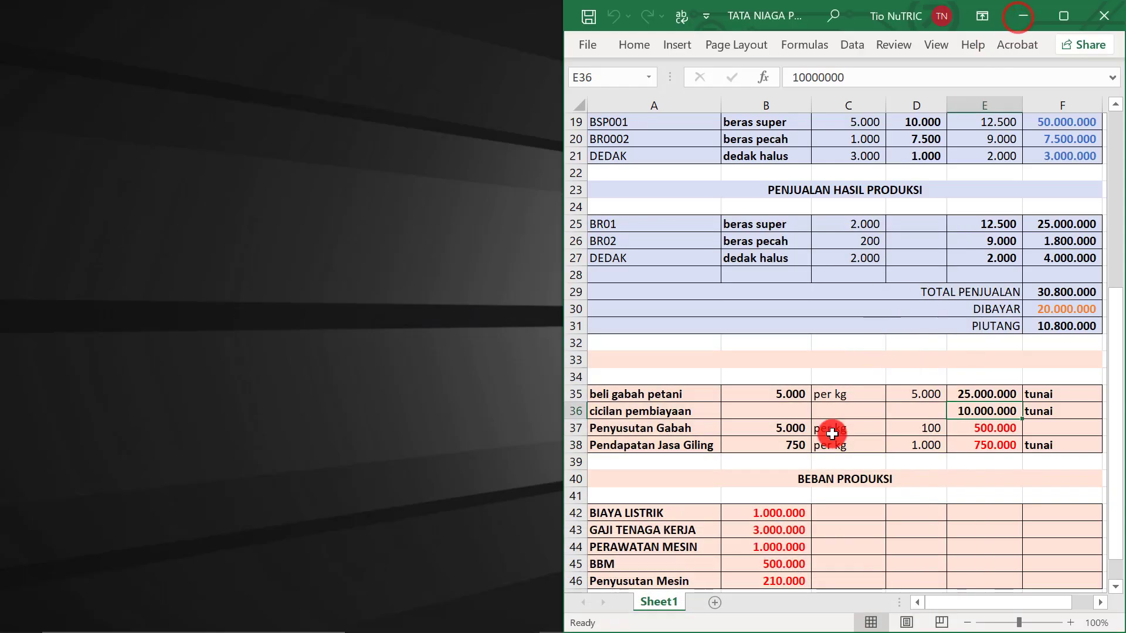
left_click(657, 432)
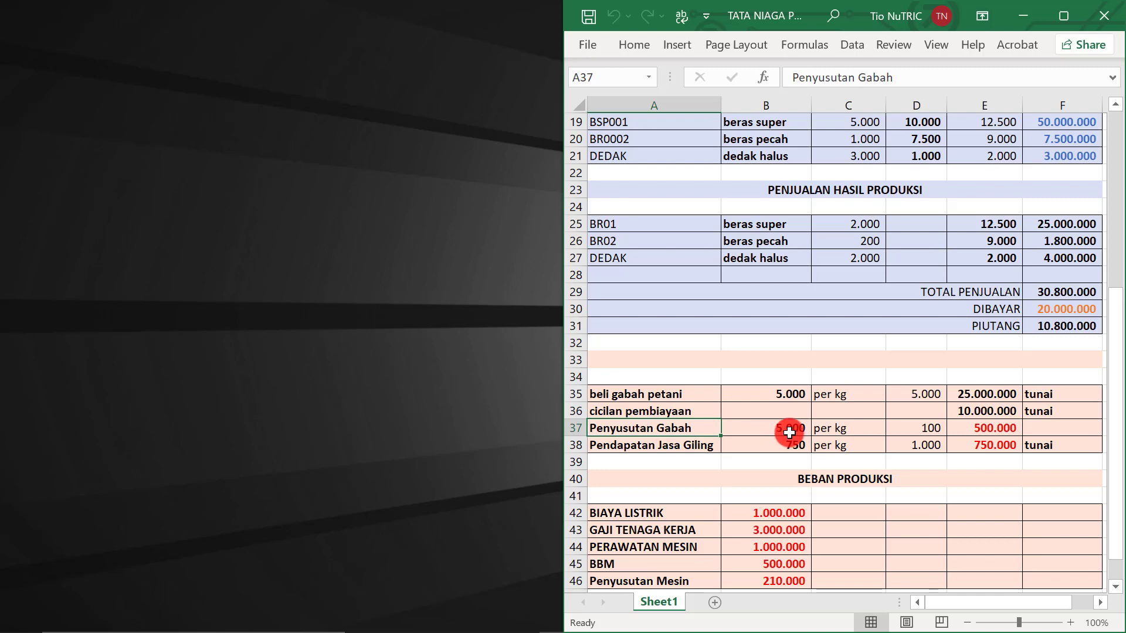
left_click_drag(774, 431, 832, 431)
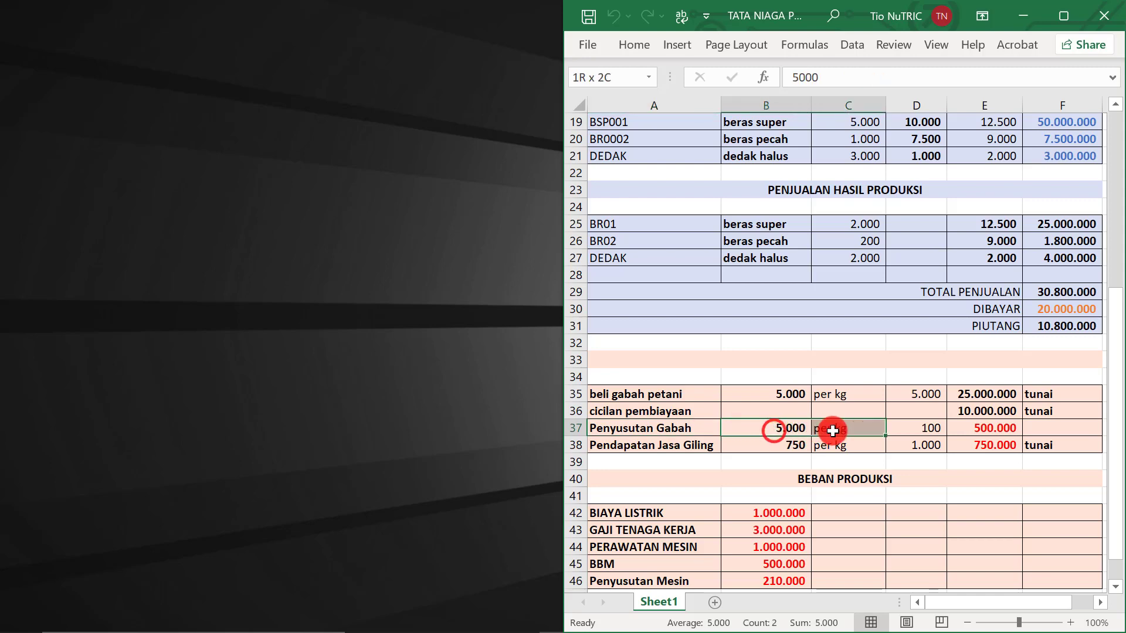
left_click(923, 428)
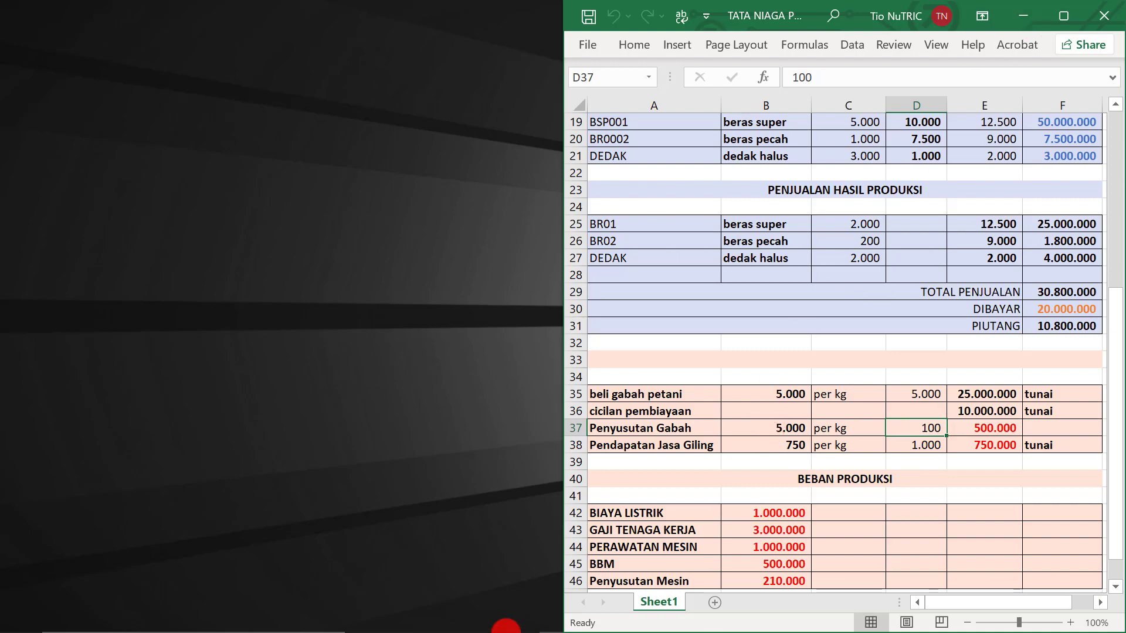
left_click(519, 615)
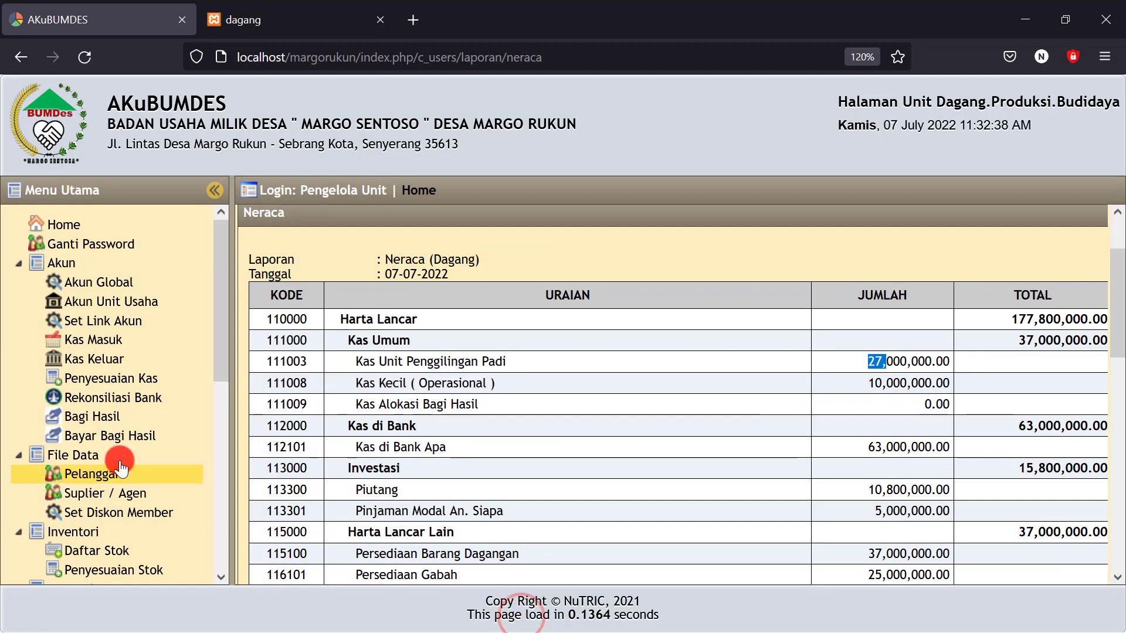
Start an adjusting entry dated 07-07-2022 debiting Beban Penyusutan Unit Penggilingan (623000)
left_click(95, 382)
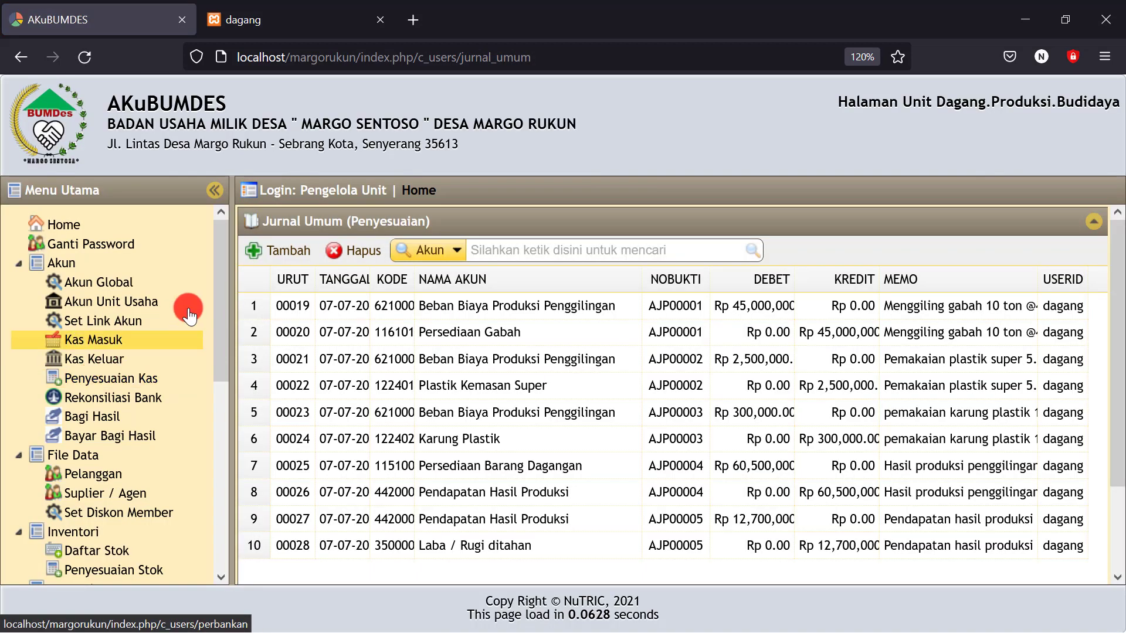
left_click(287, 252)
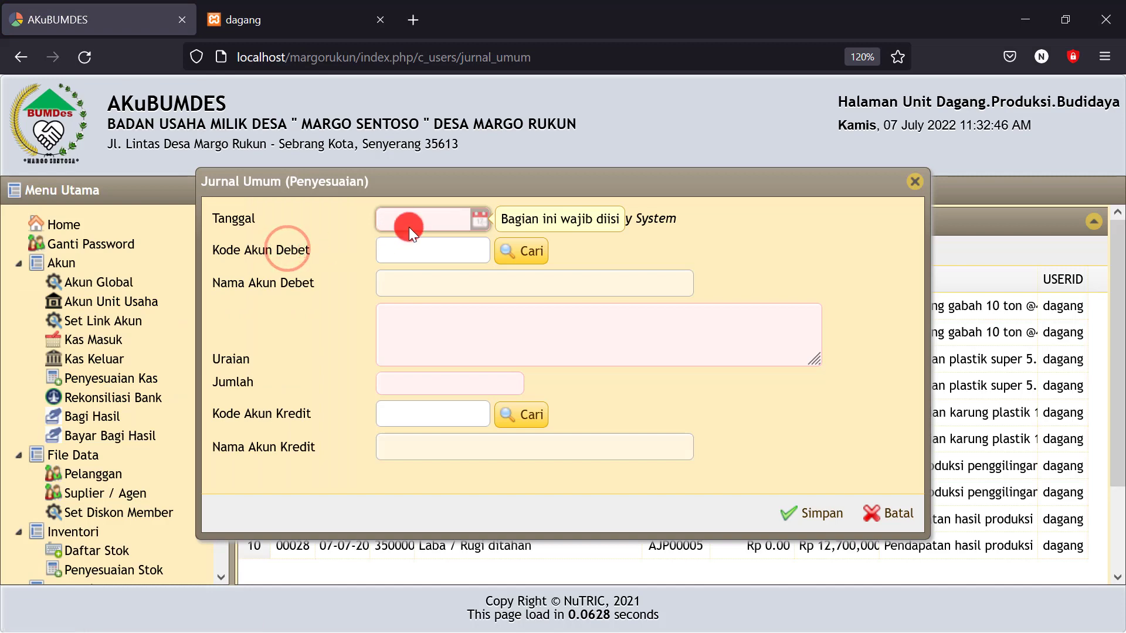
left_click(476, 219)
left_click(501, 318)
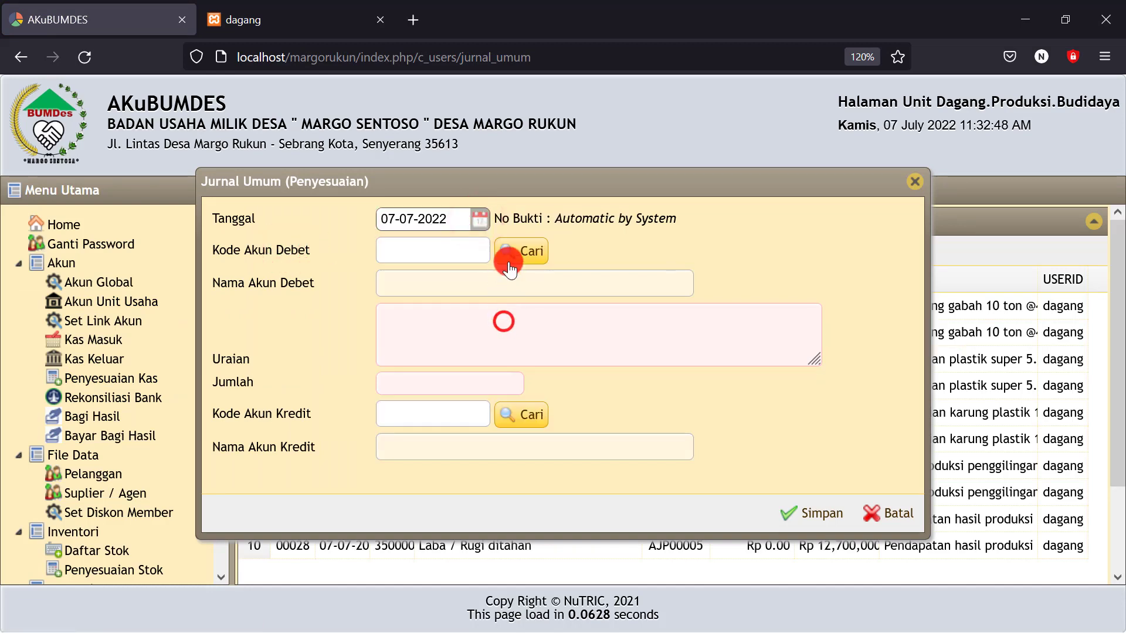
left_click(522, 250)
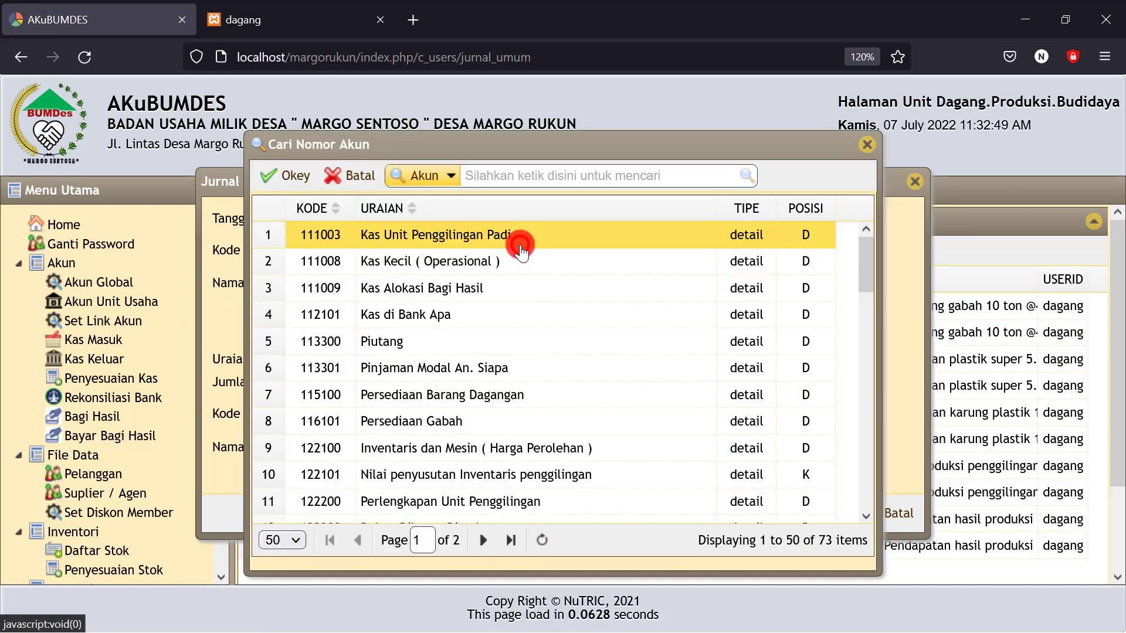
left_click(510, 176)
type("beban")
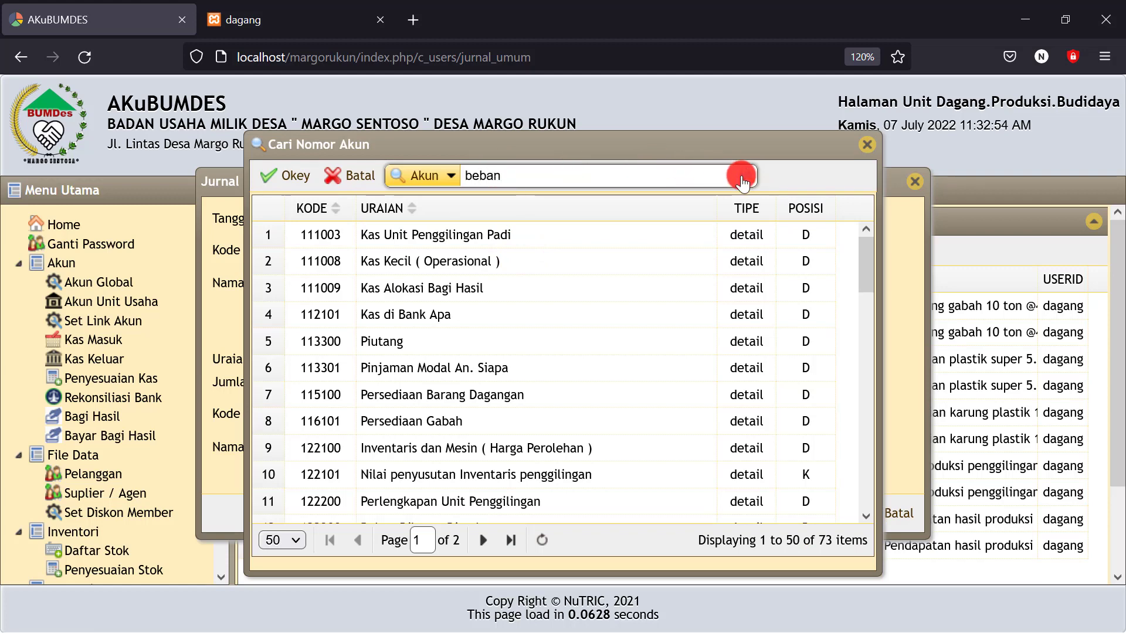
left_click(746, 175)
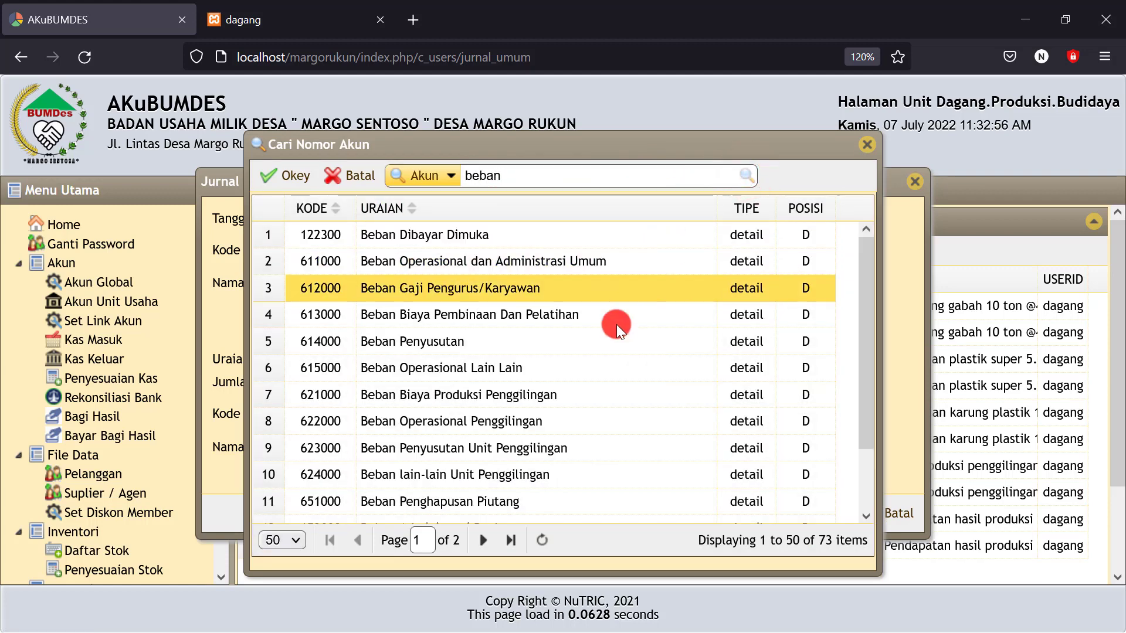
left_click(495, 452)
left_click(292, 181)
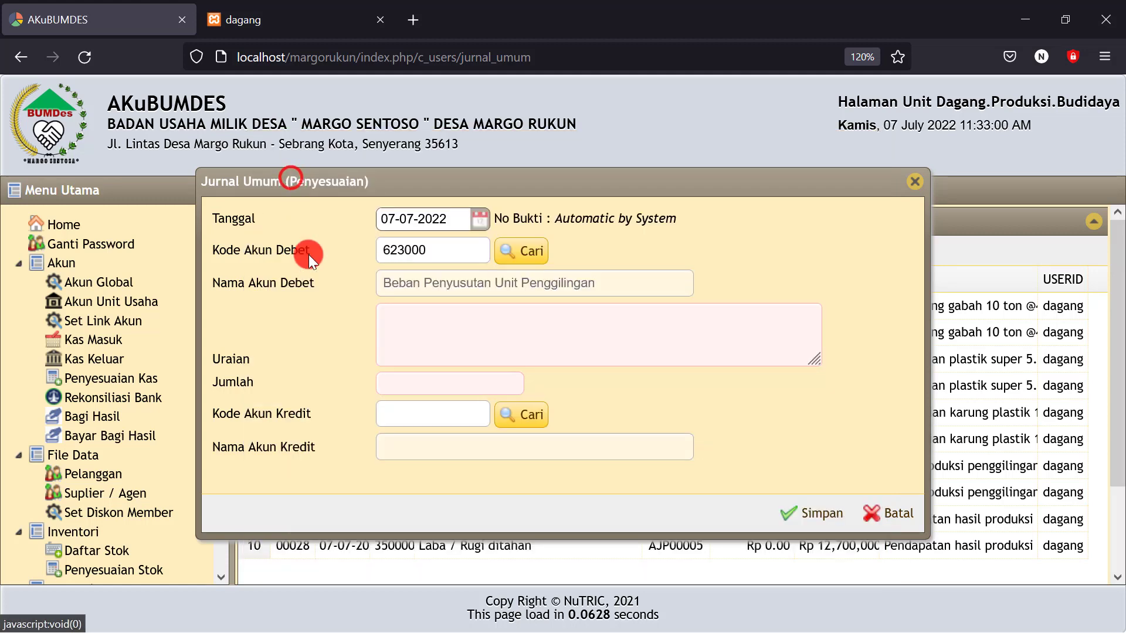
Enter the shrinkage description and 500,000 amount, credit Persediaan Gabah (116101), and save
left_click(401, 326)
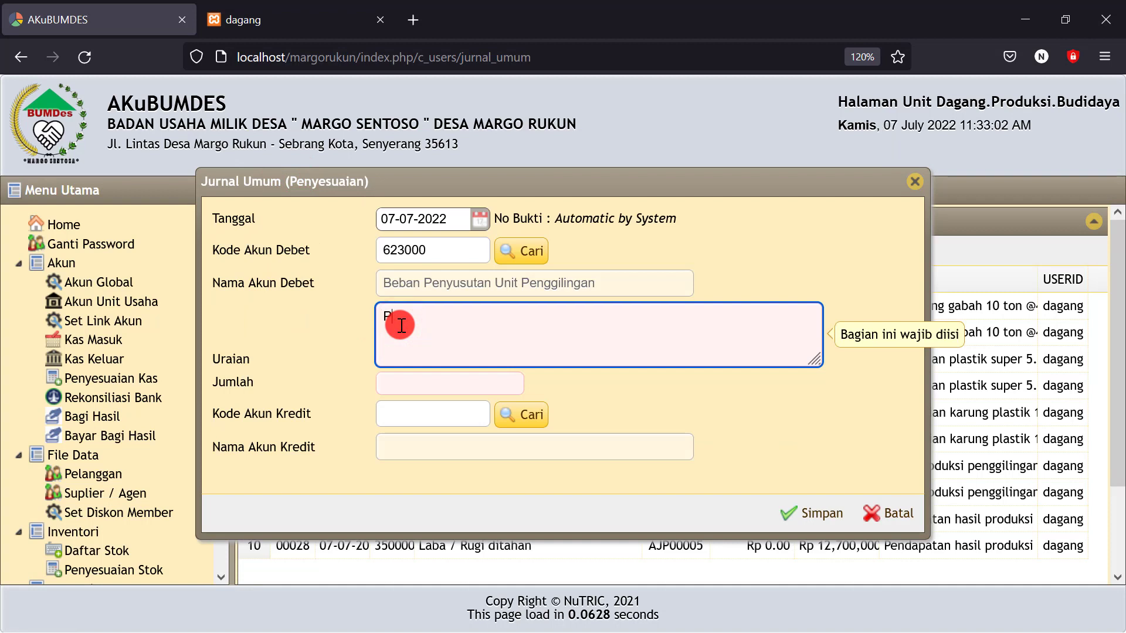
type("Penyusutan gabah 100kg @5.000/kg")
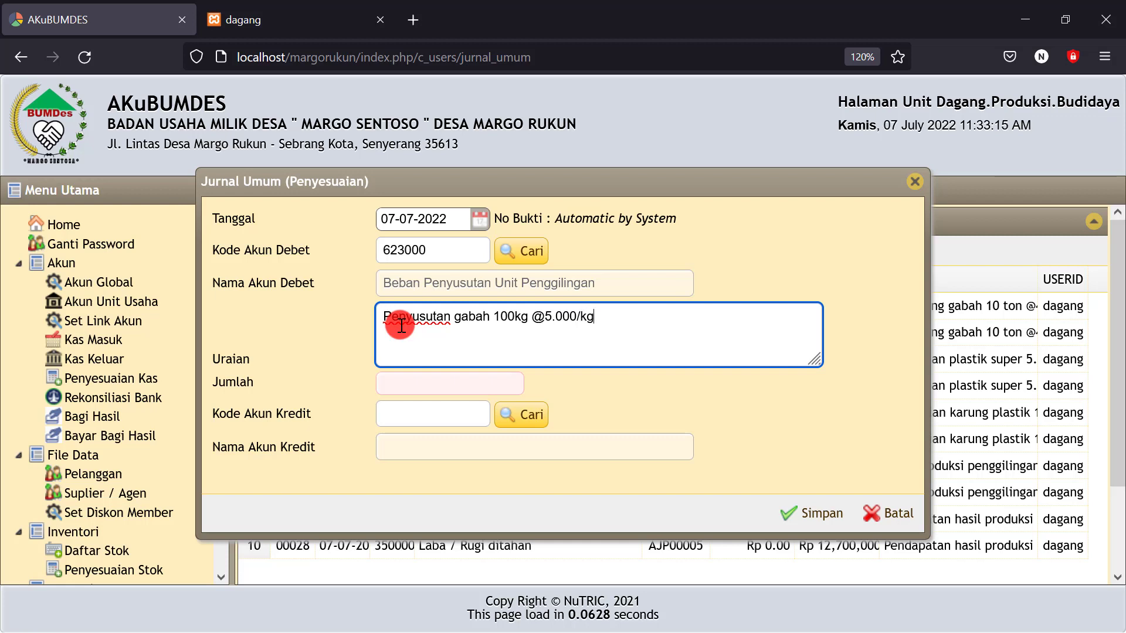
left_click(410, 378)
type("500")
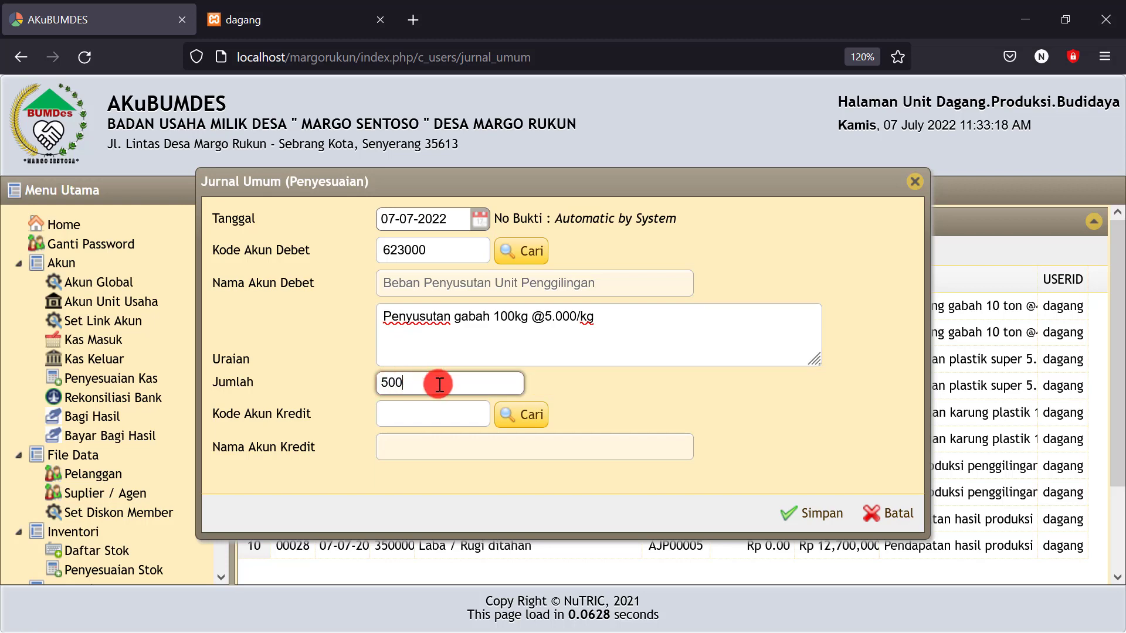
type("000")
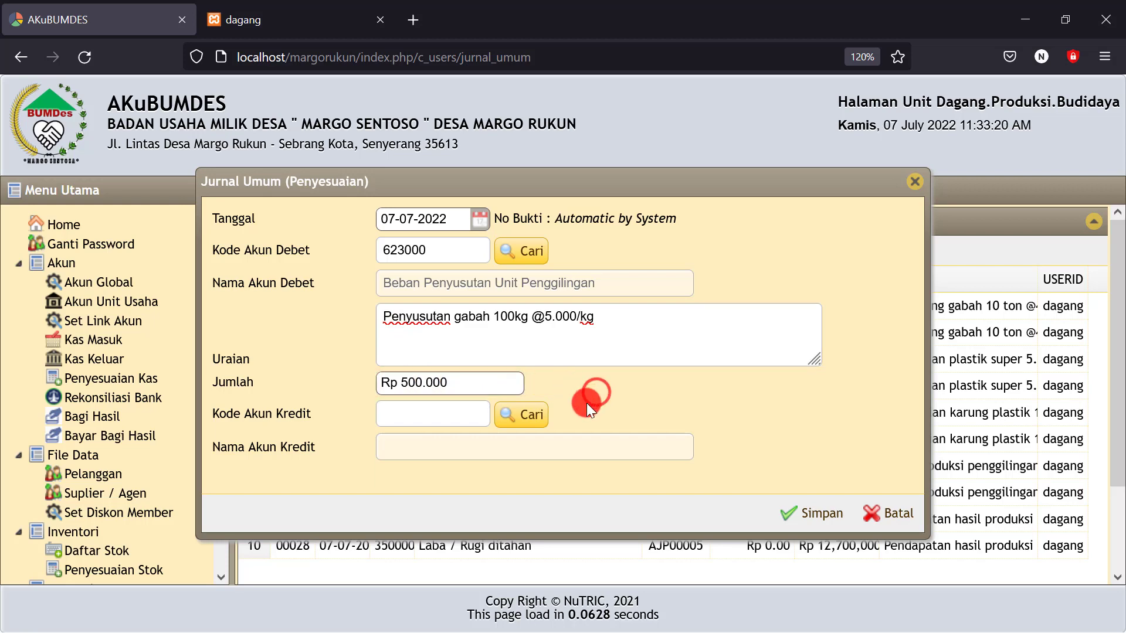
left_click(533, 416)
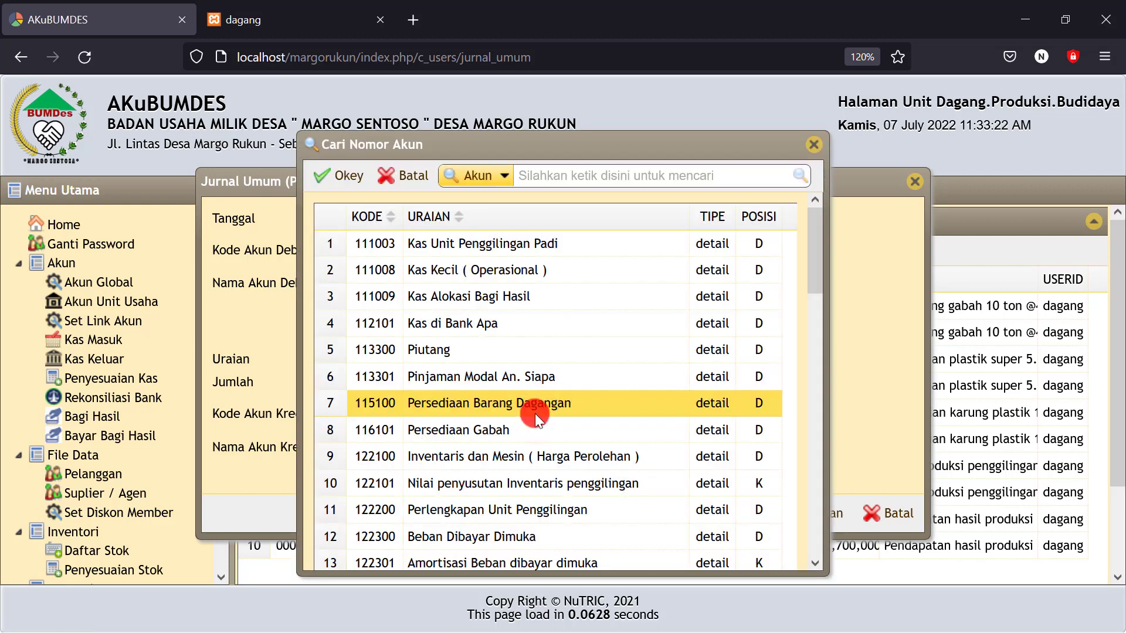
left_click(483, 446)
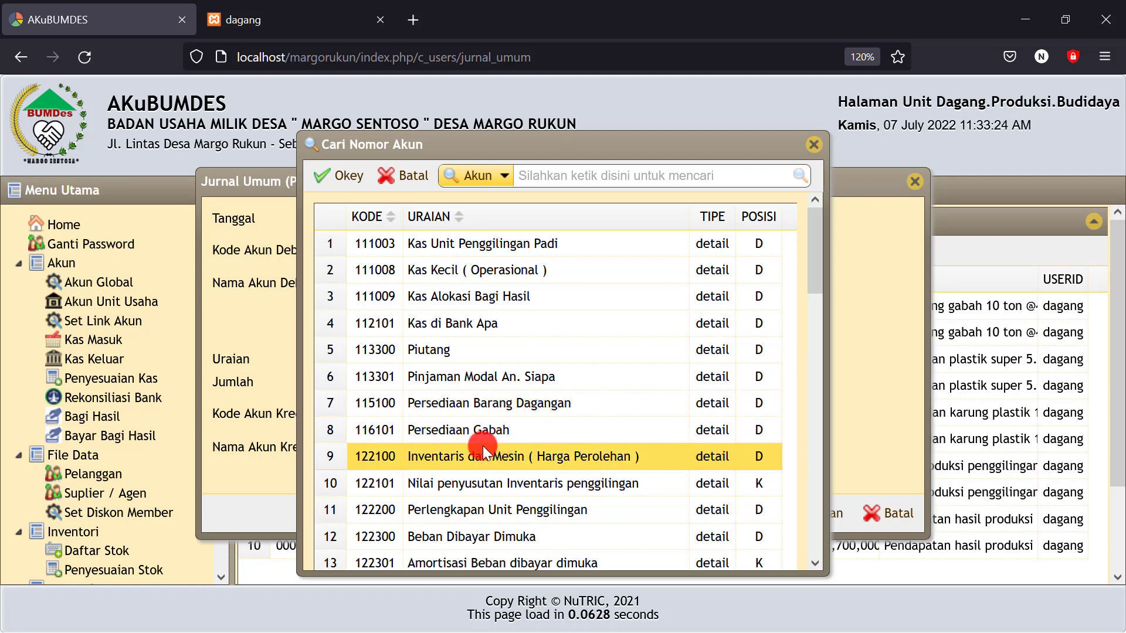
left_click(484, 434)
left_click(346, 179)
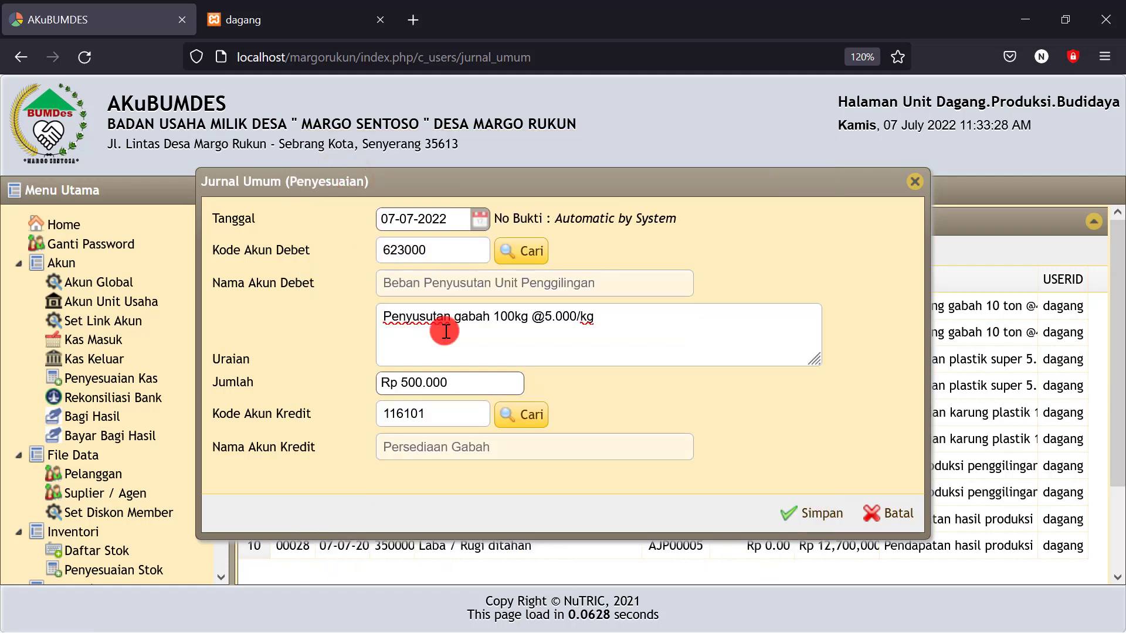
left_click(812, 516)
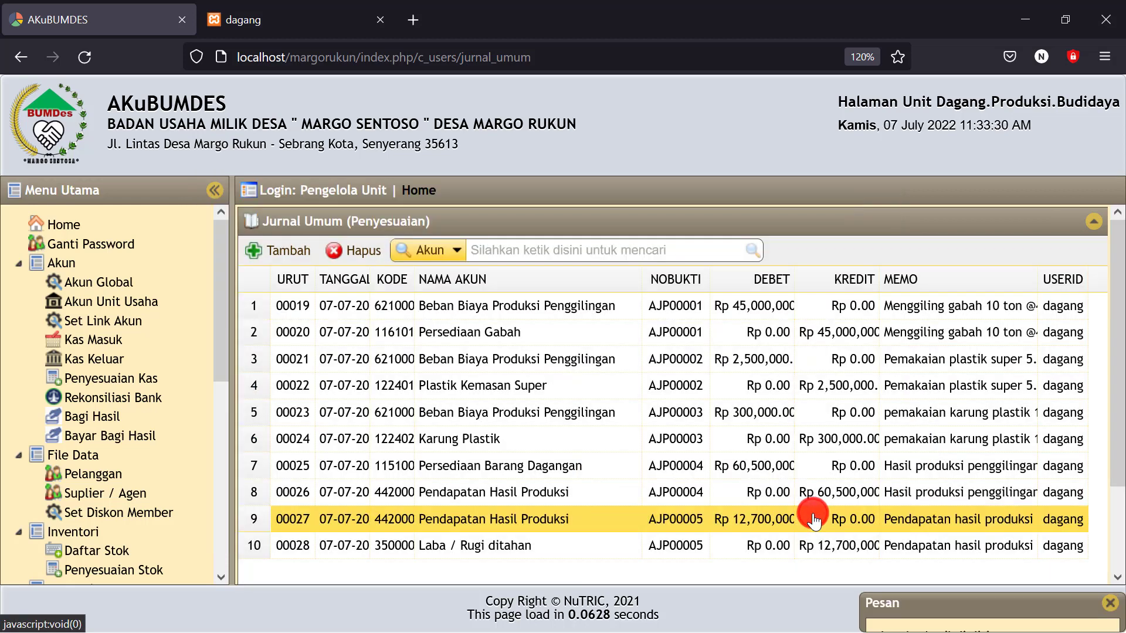
Show the Neraca balance sheet for 07-07-2022
scroll(129, 329, "down", 10)
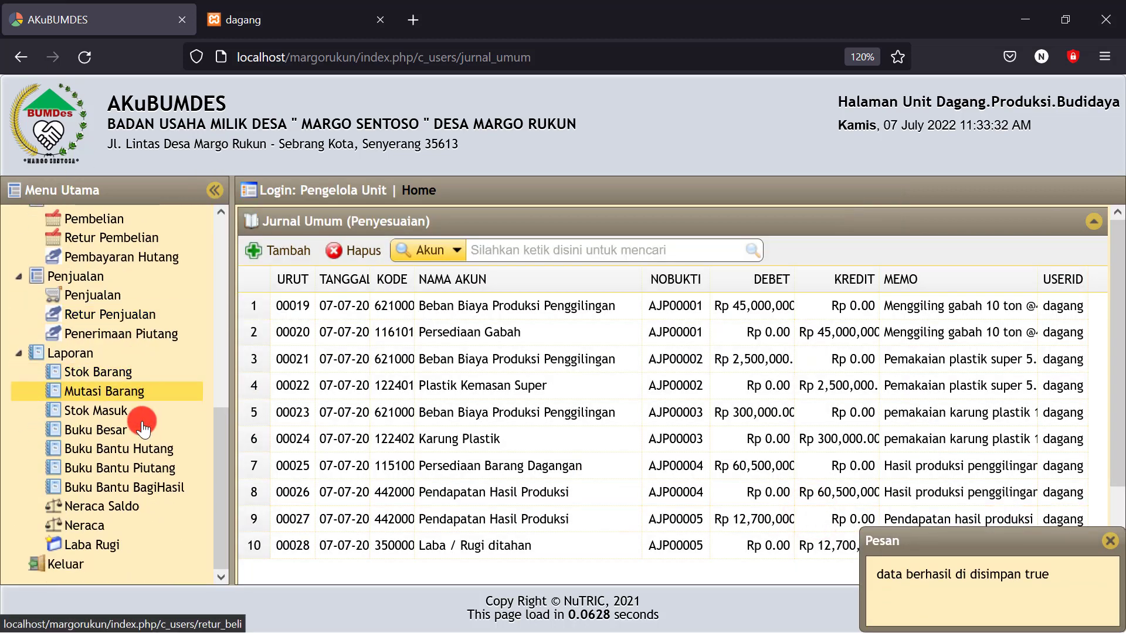
left_click(85, 526)
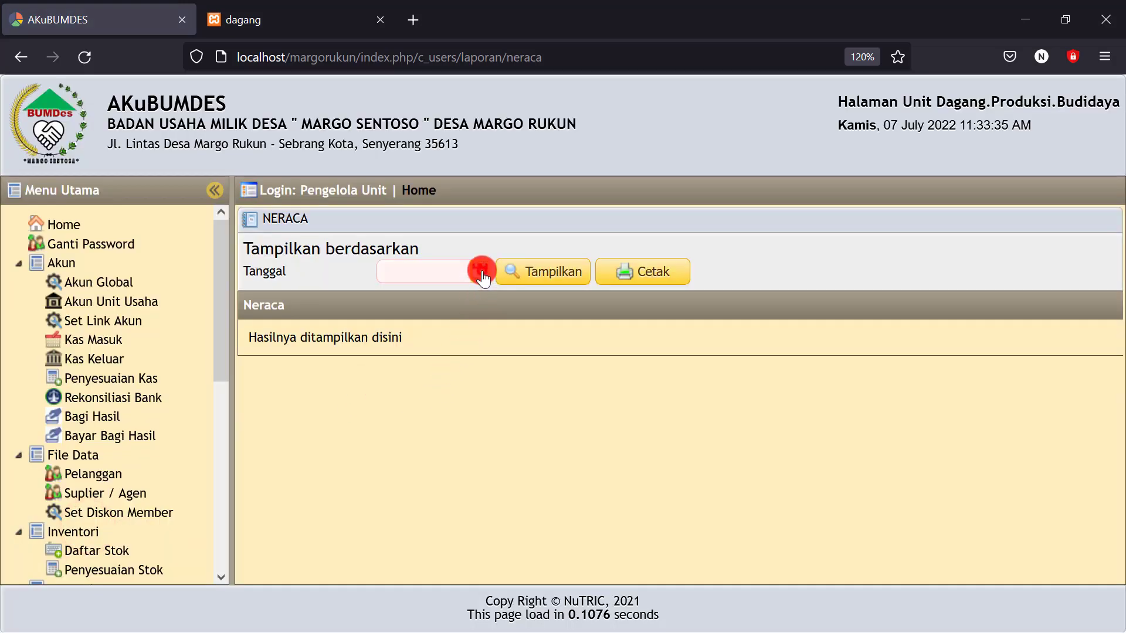
left_click(480, 273)
left_click(502, 372)
left_click(543, 258)
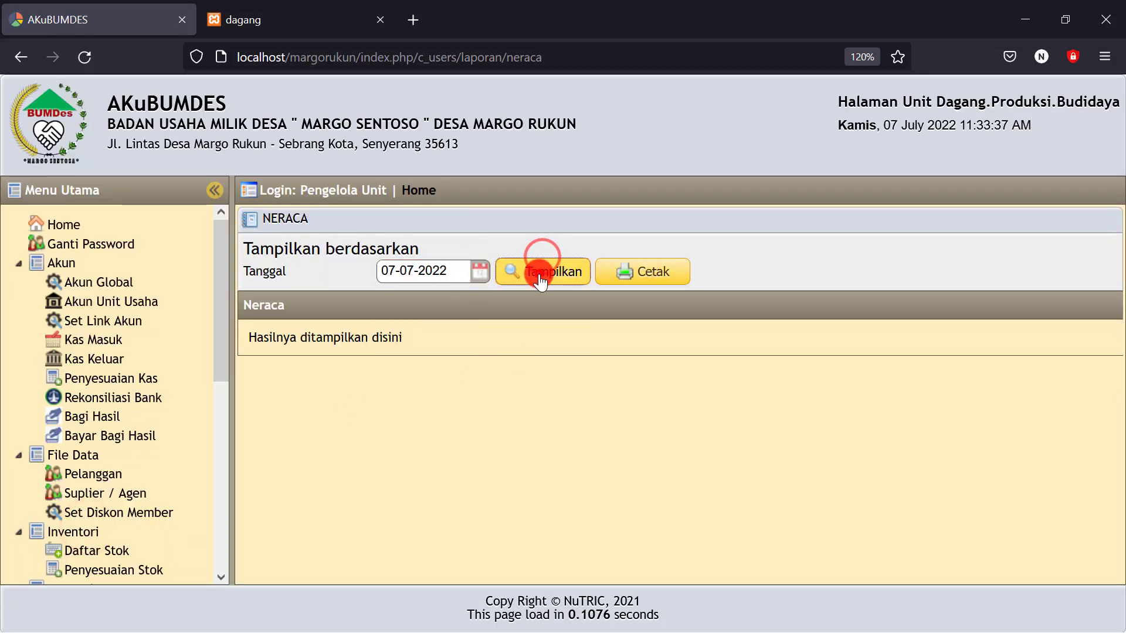
Verify Persediaan Gabah at 24,500,000.00 and check the Laba Berjalan figure
scroll(691, 418, "down", 6)
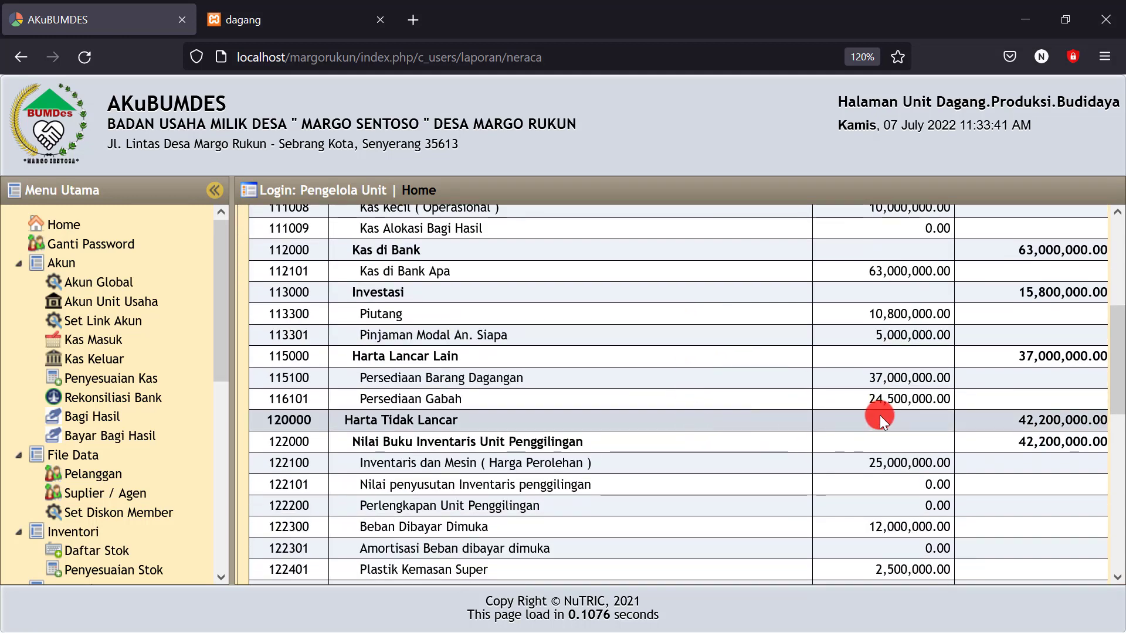
left_click_drag(860, 398, 950, 399)
scroll(846, 418, "down", 8)
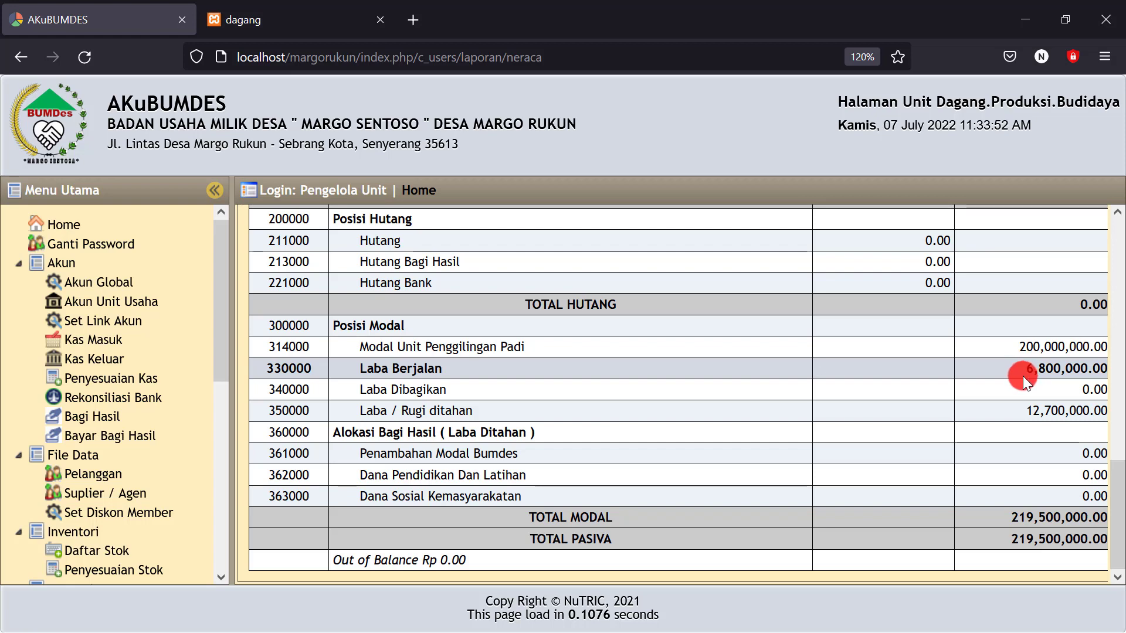
left_click_drag(1035, 368, 1076, 369)
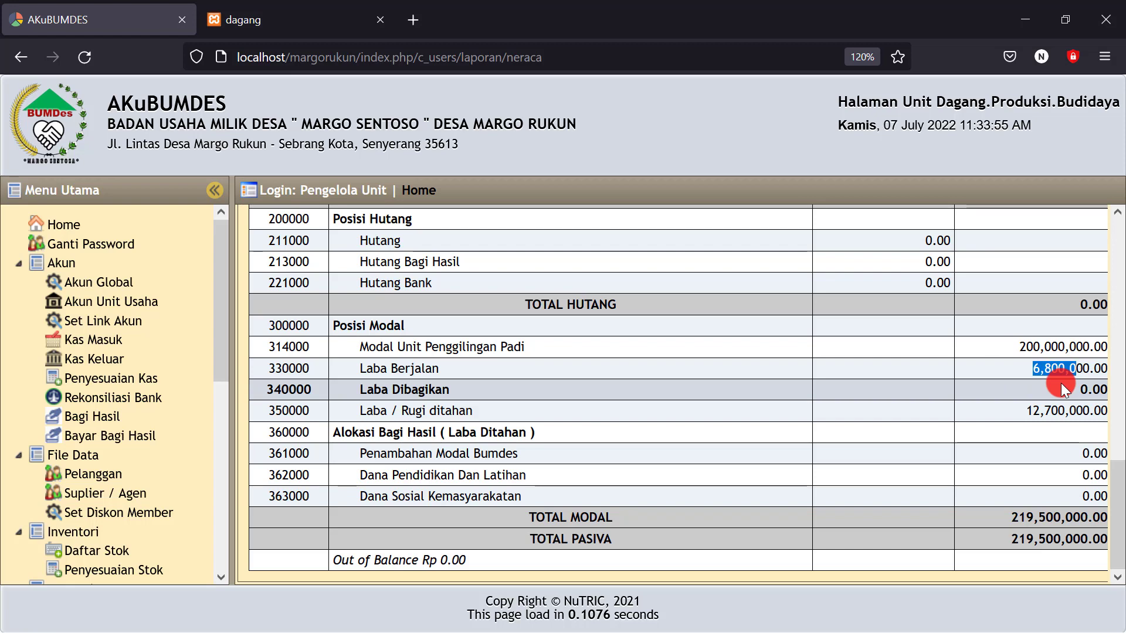
left_click(1015, 374)
left_click_drag(1019, 371, 1064, 372)
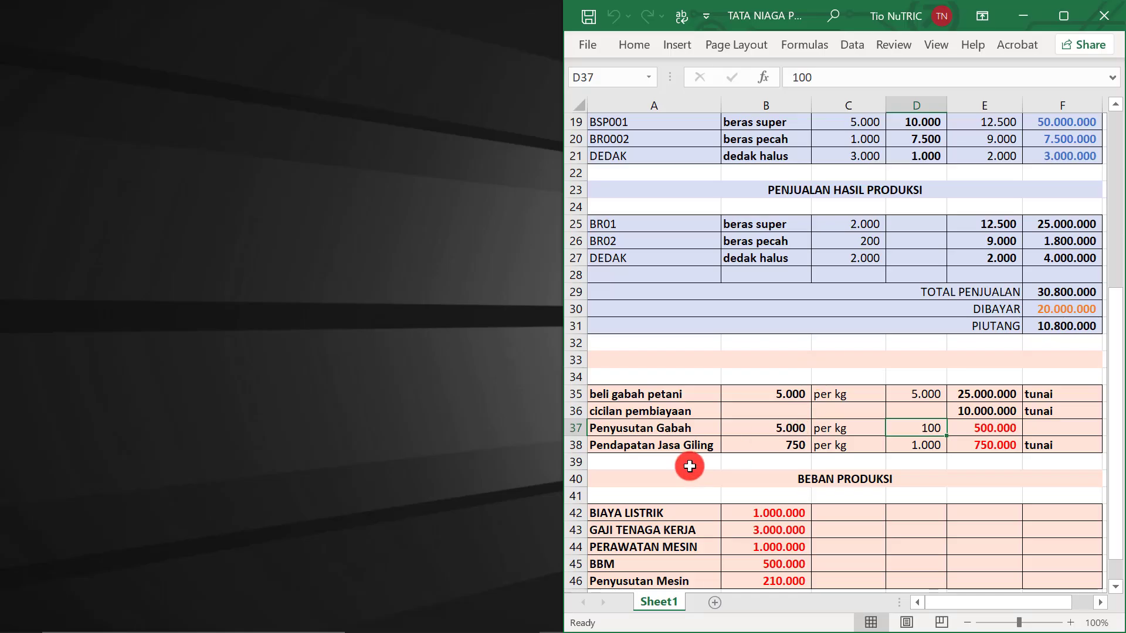
left_click(653, 431)
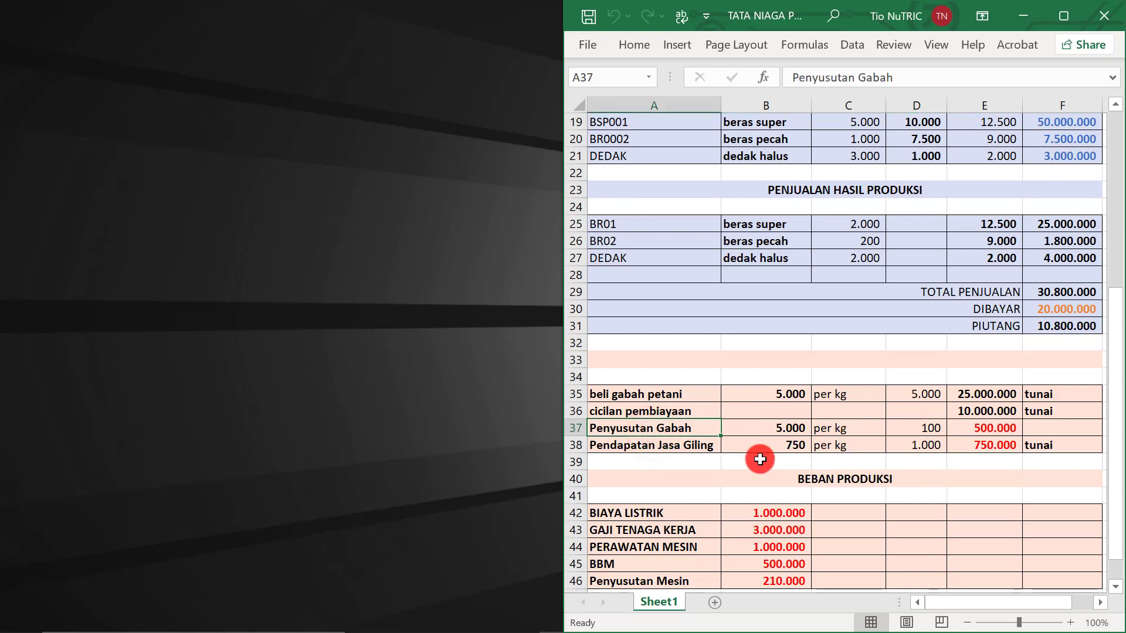
left_click(672, 448)
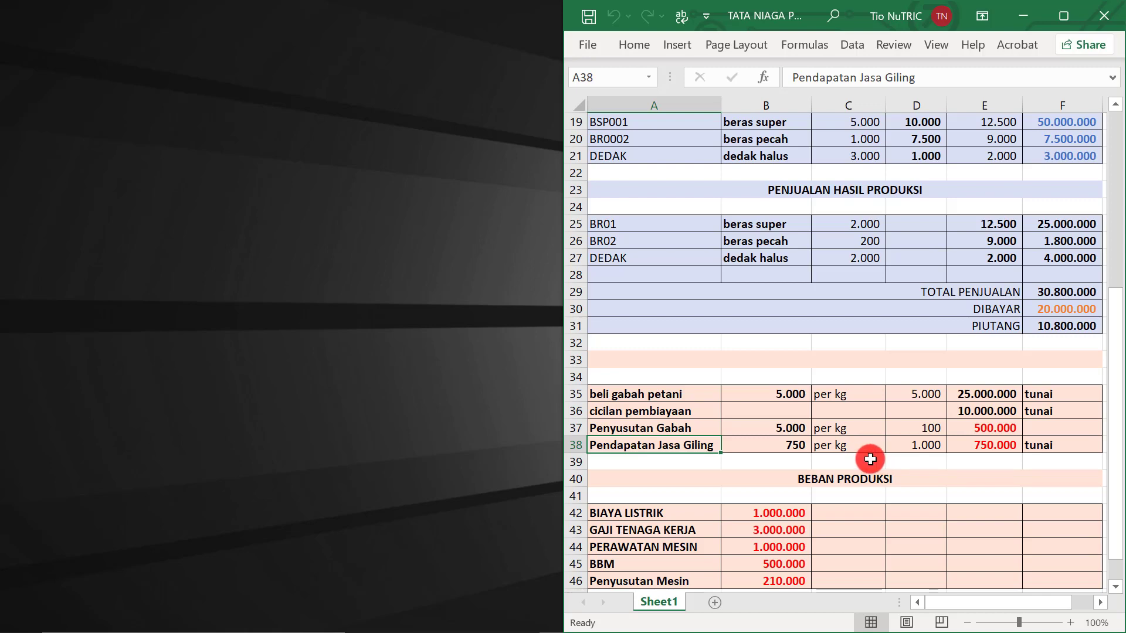
left_click(801, 449)
left_click(983, 440)
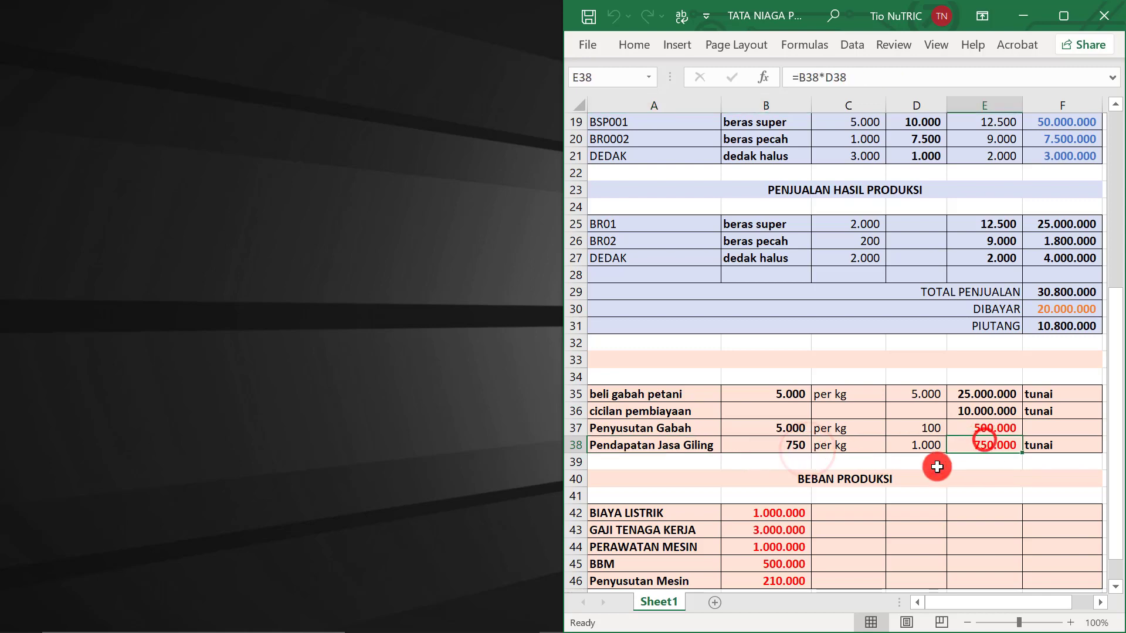
left_click(918, 451)
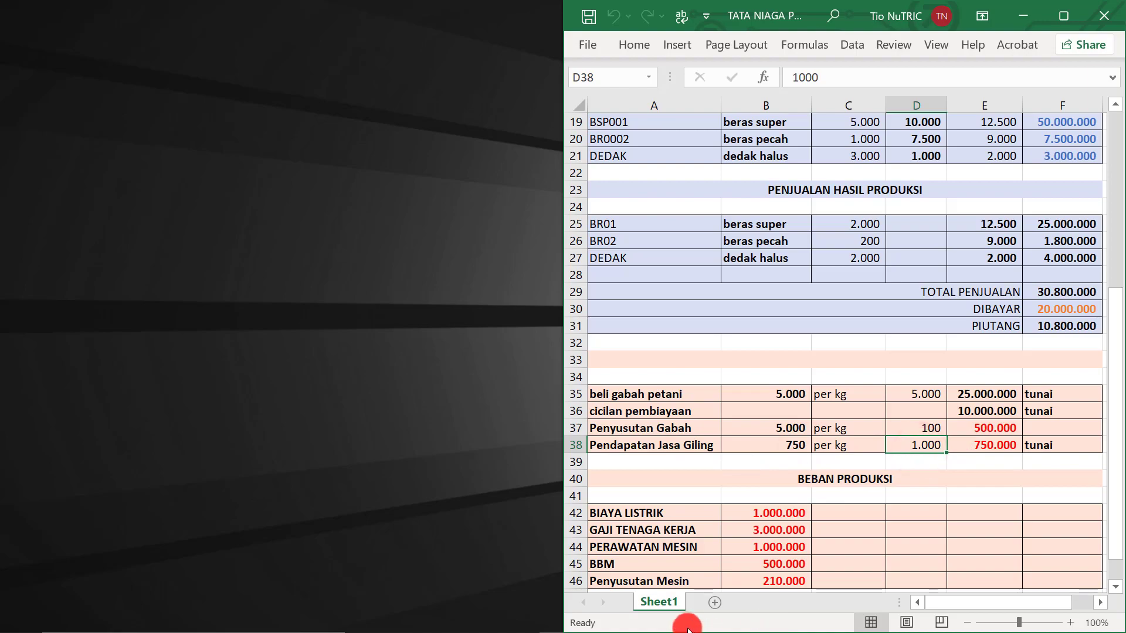
Begin a 07-07-2022 cash-in entry debiting Kas Unit Penggilingan Padi (111003)
mouse_move(466, 632)
left_click(515, 623)
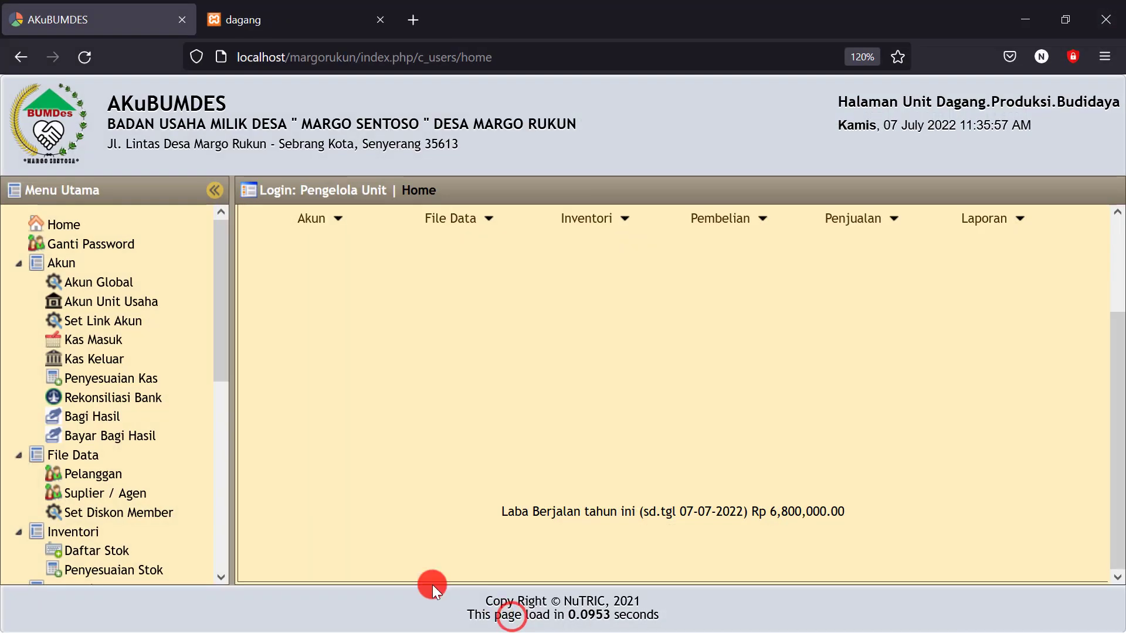
left_click(98, 345)
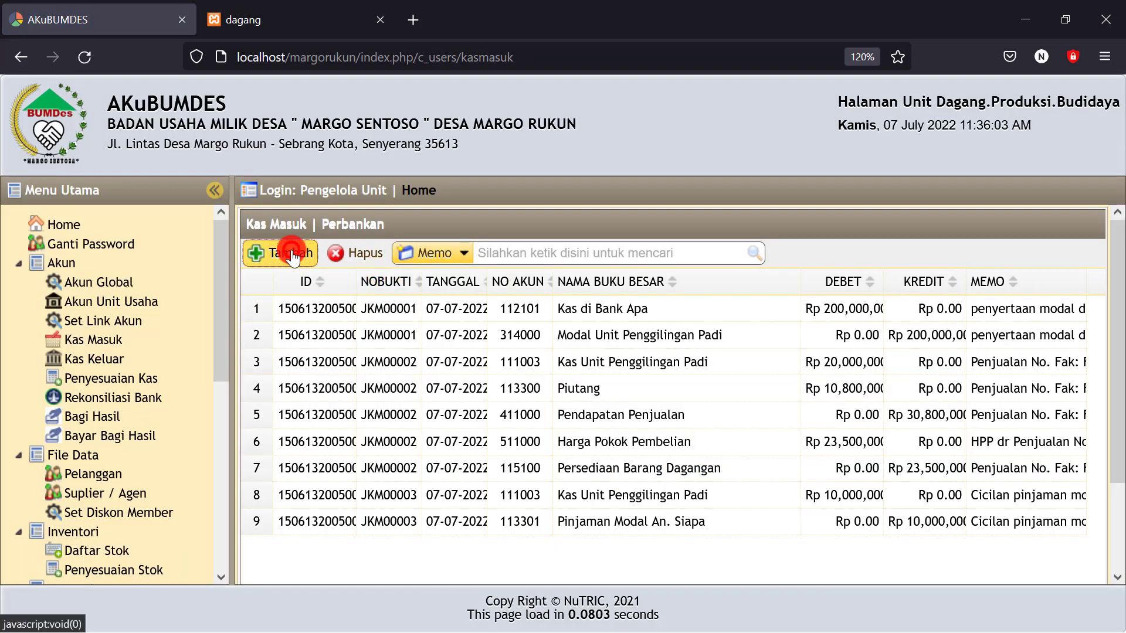
left_click(291, 254)
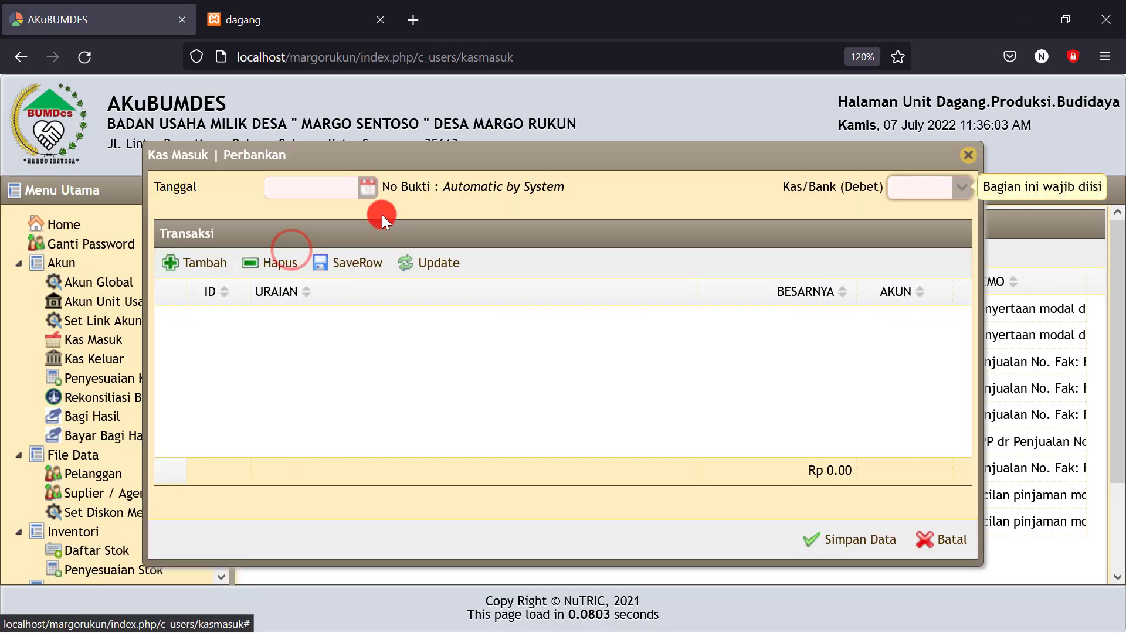
left_click(367, 187)
left_click(384, 287)
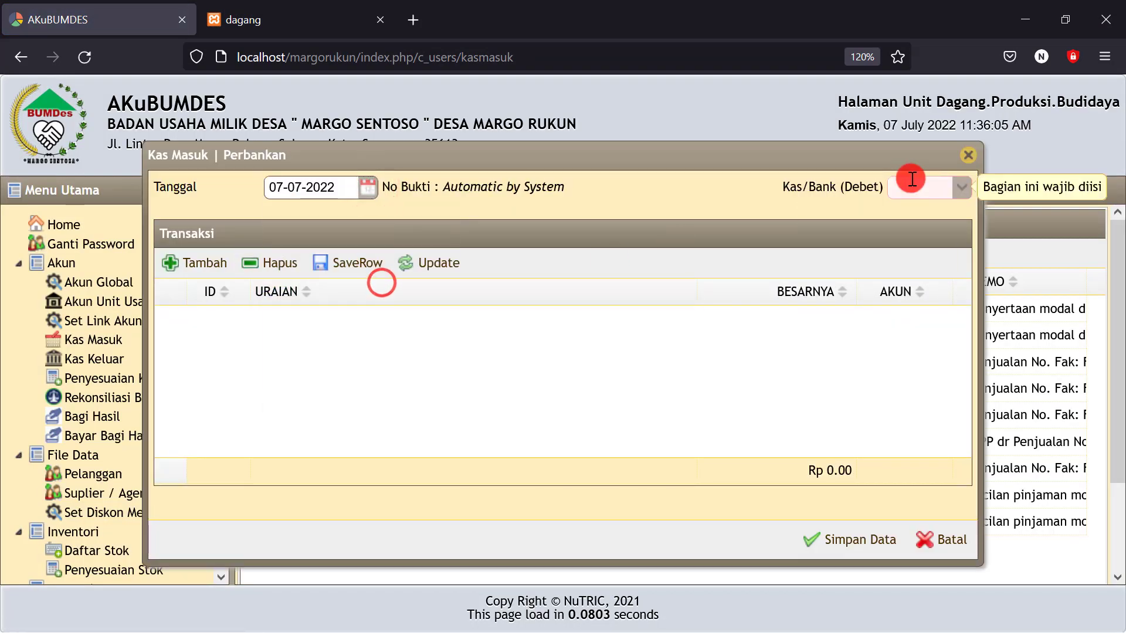
left_click(960, 189)
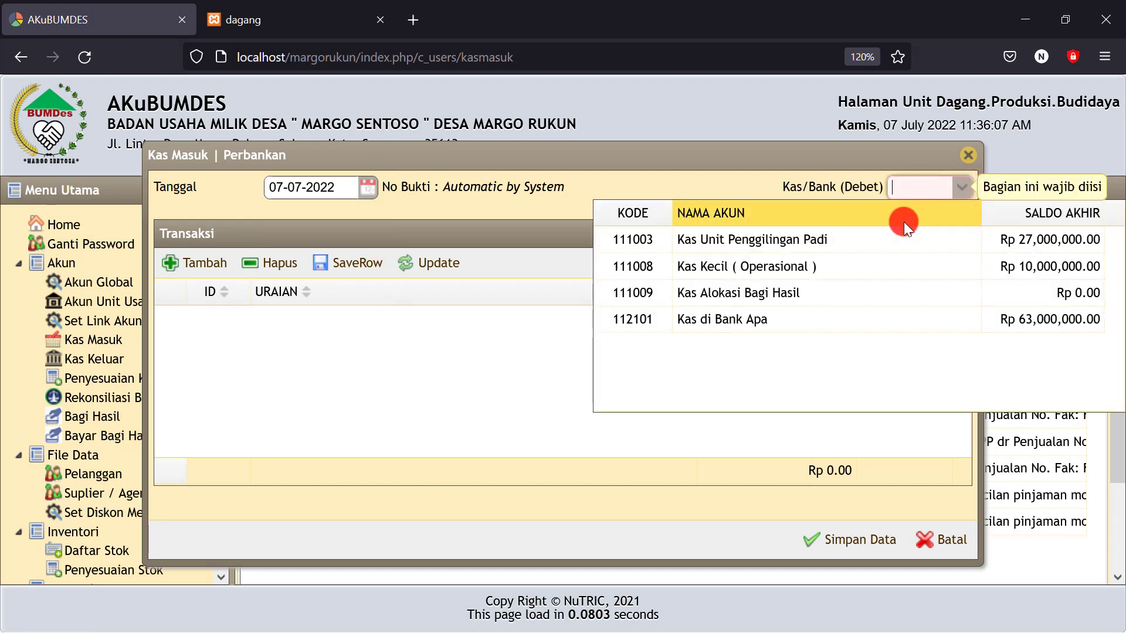
left_click(733, 243)
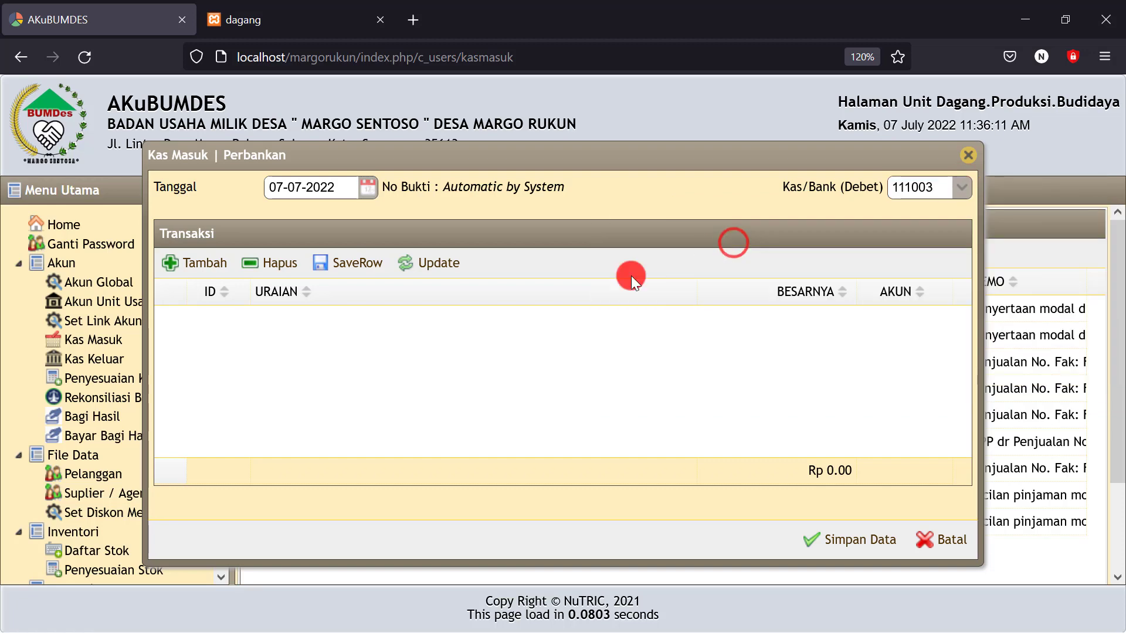
Add a 750,000 milling-service line from Pendapatan Penggilingan Padi (443000) and save it
left_click(212, 258)
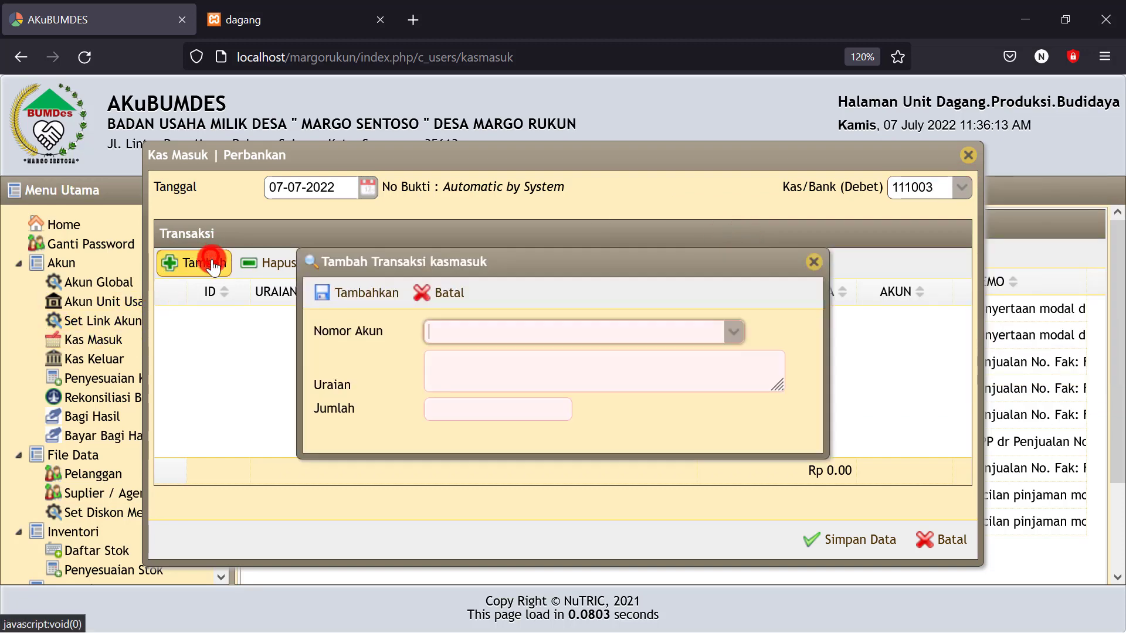
left_click(448, 334)
type("pend")
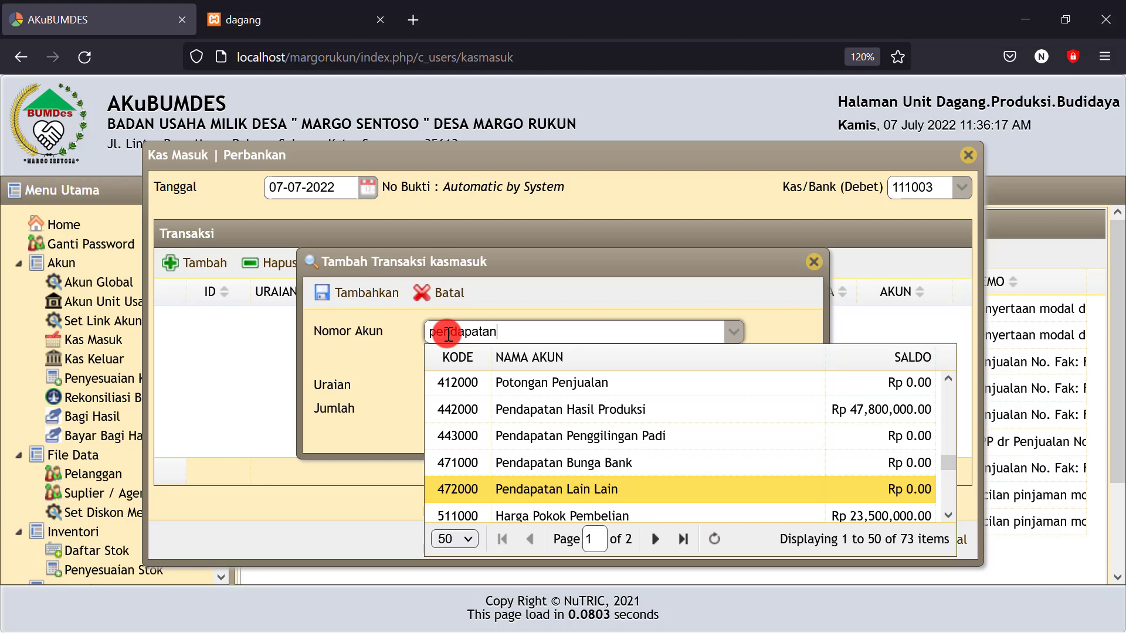
type("apatan")
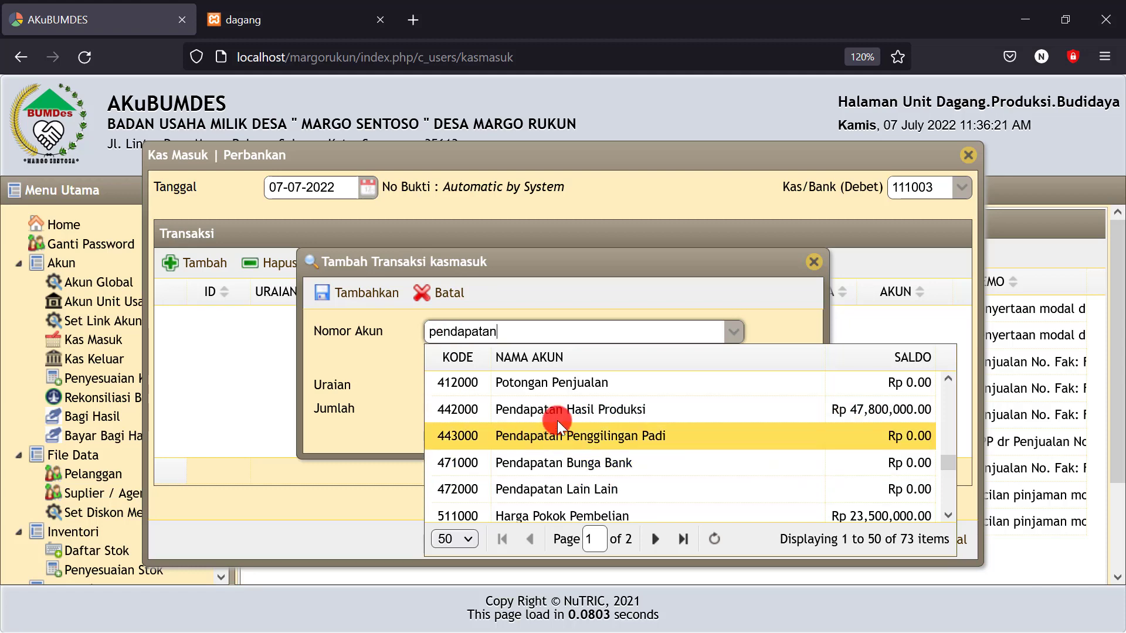
scroll(551, 399, "up", 1)
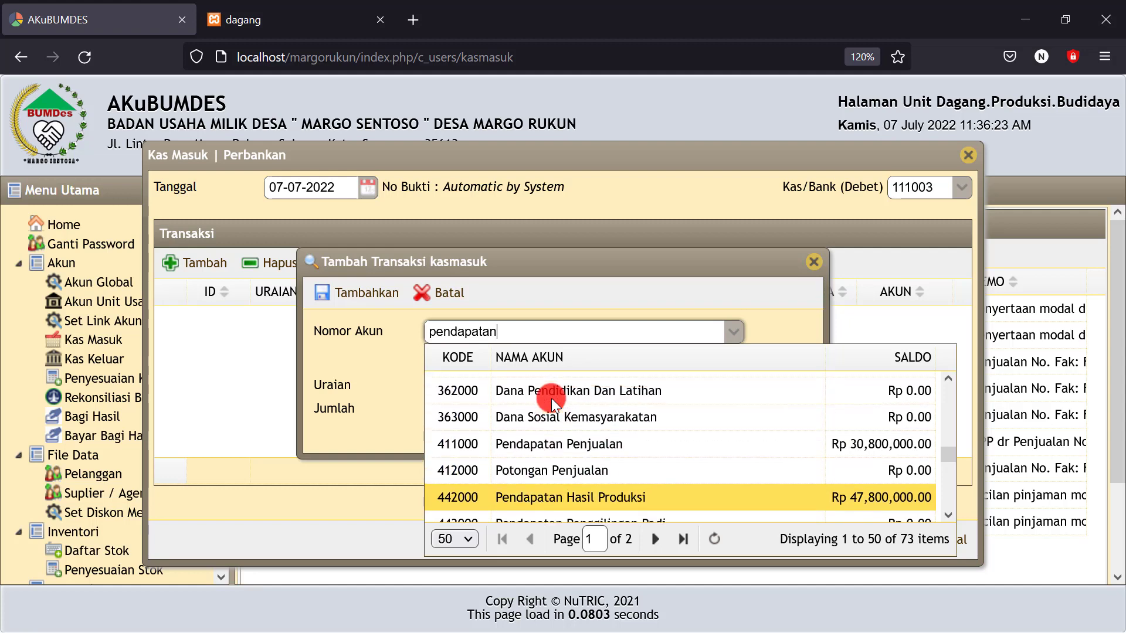
scroll(552, 457, "down", 1)
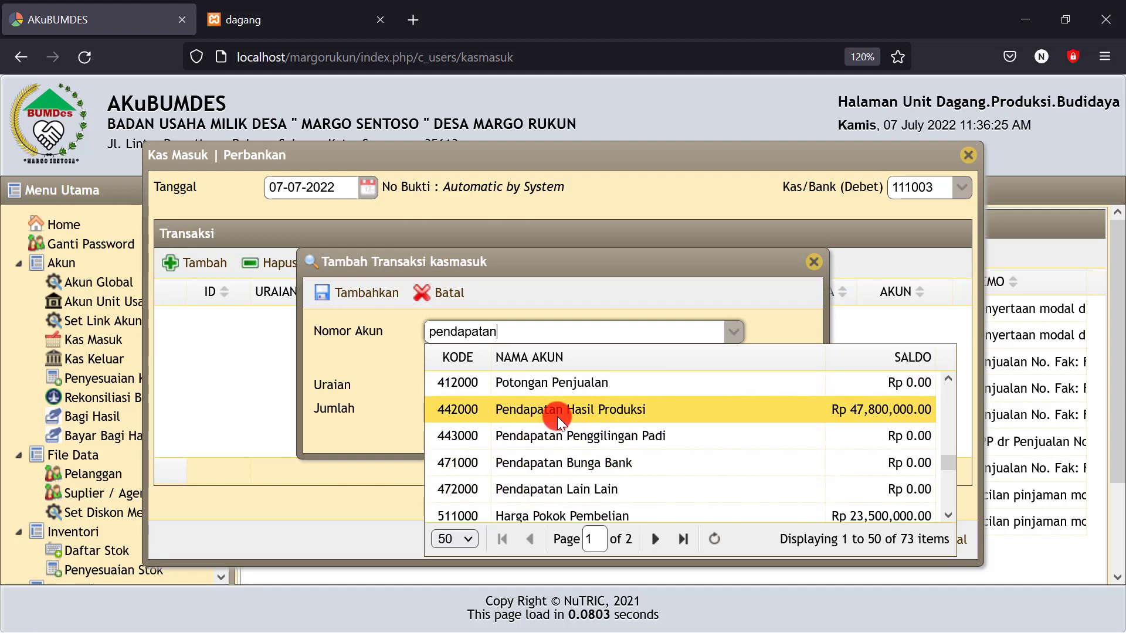
left_click(604, 436)
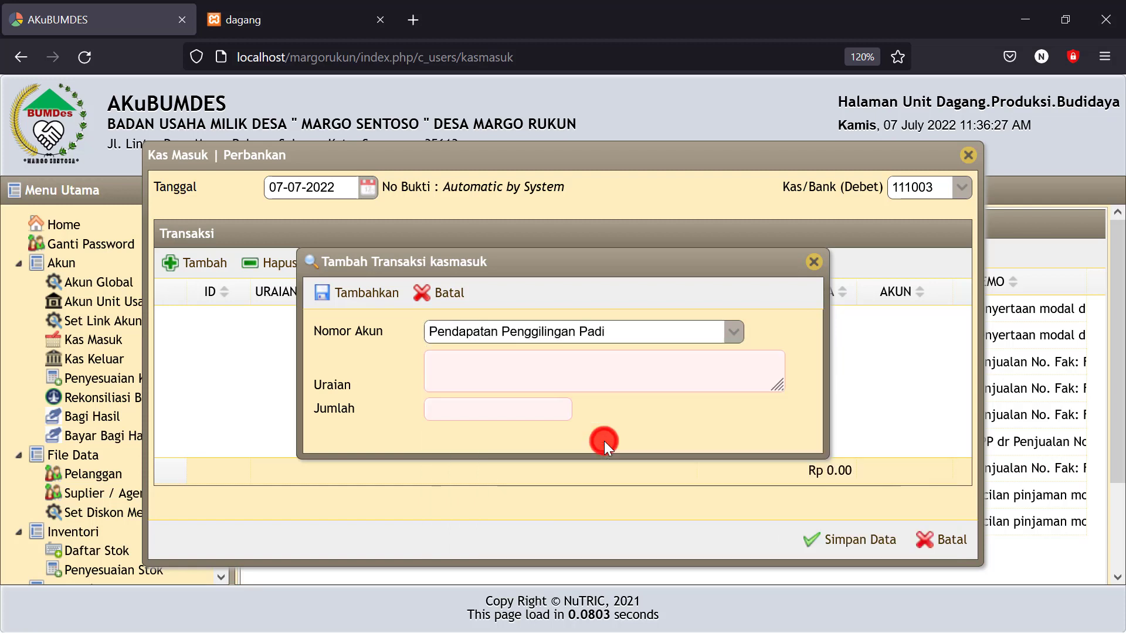
left_click(472, 374)
type("Jsa giling padi 1.000 kg beras @750")
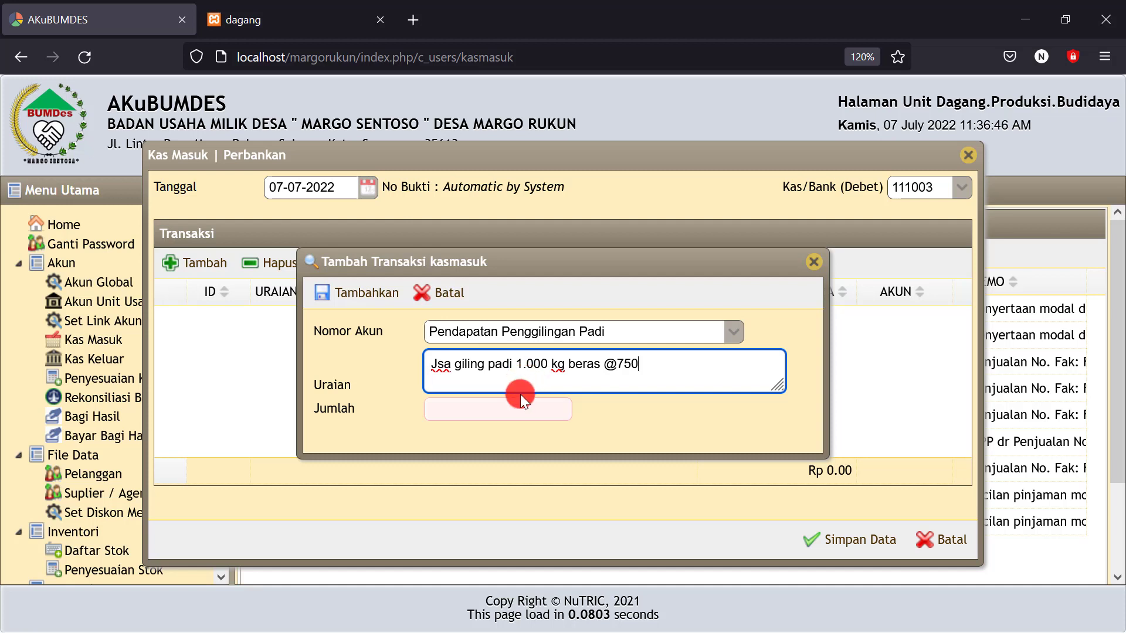
left_click(507, 409)
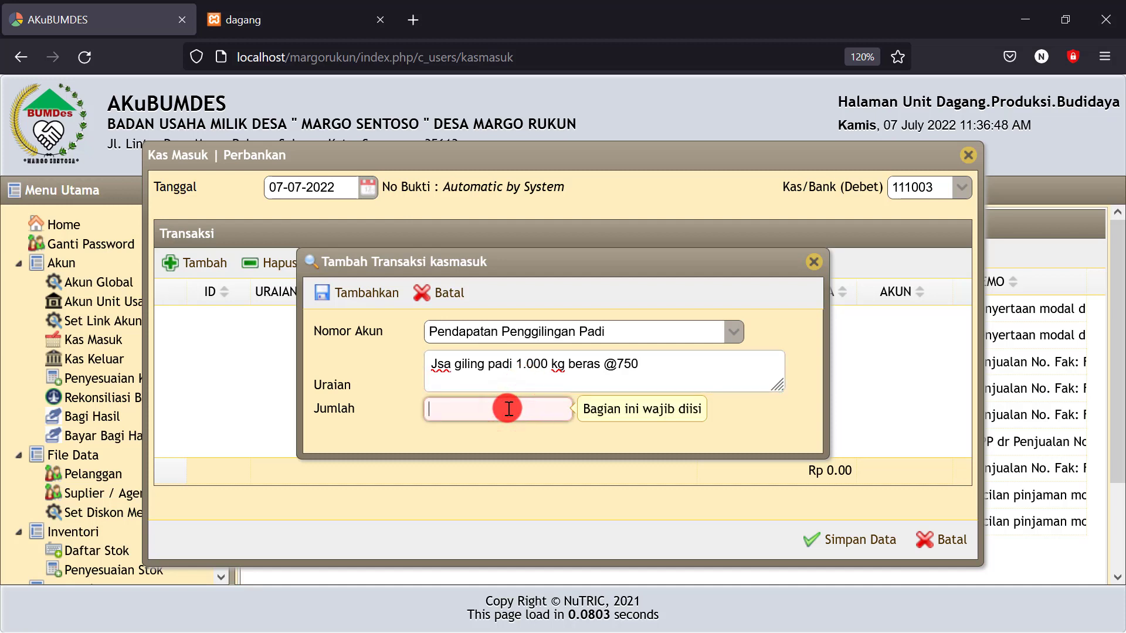
type("75")
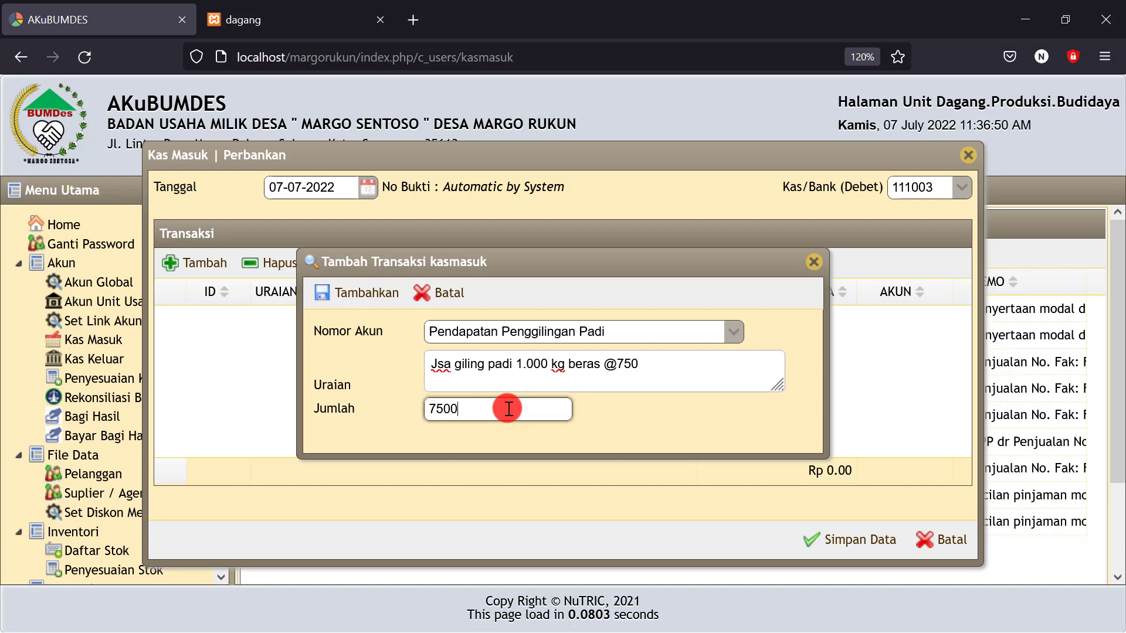
type("0.000")
left_click(654, 434)
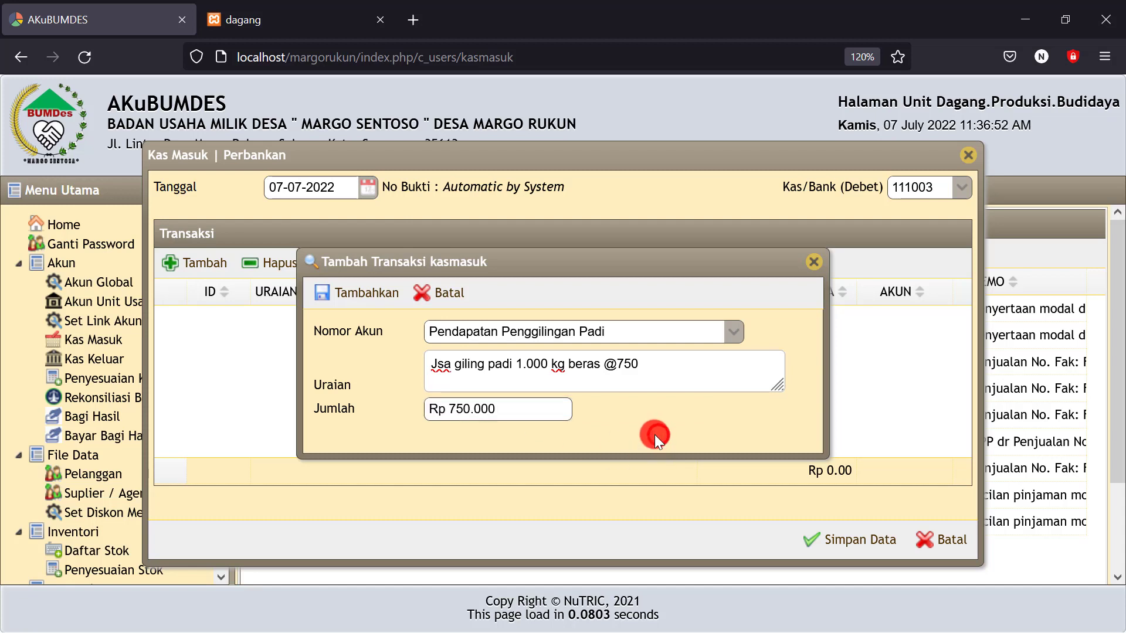
left_click(375, 296)
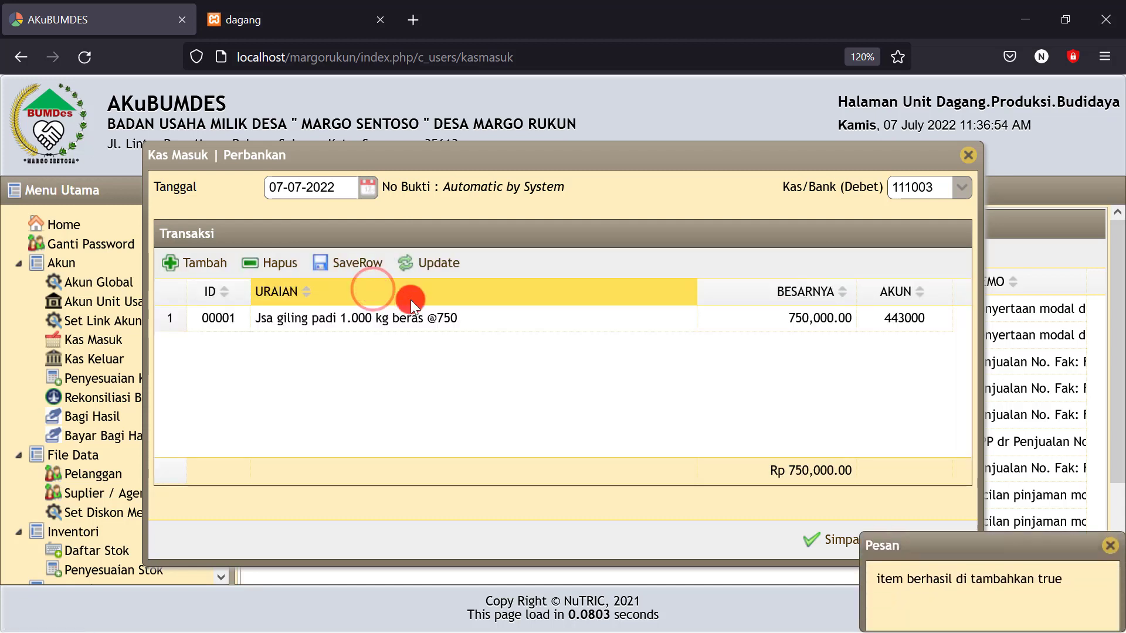
left_click(819, 543)
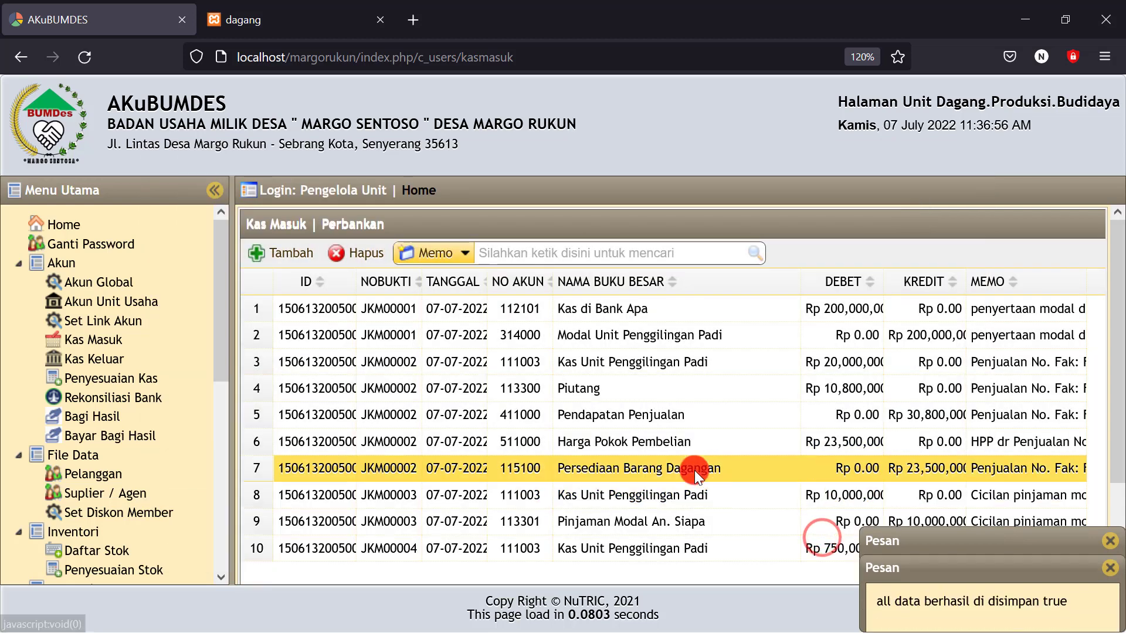
Display the Neraca balance sheet as of 07-07-2022
left_click_drag(226, 340, 224, 545)
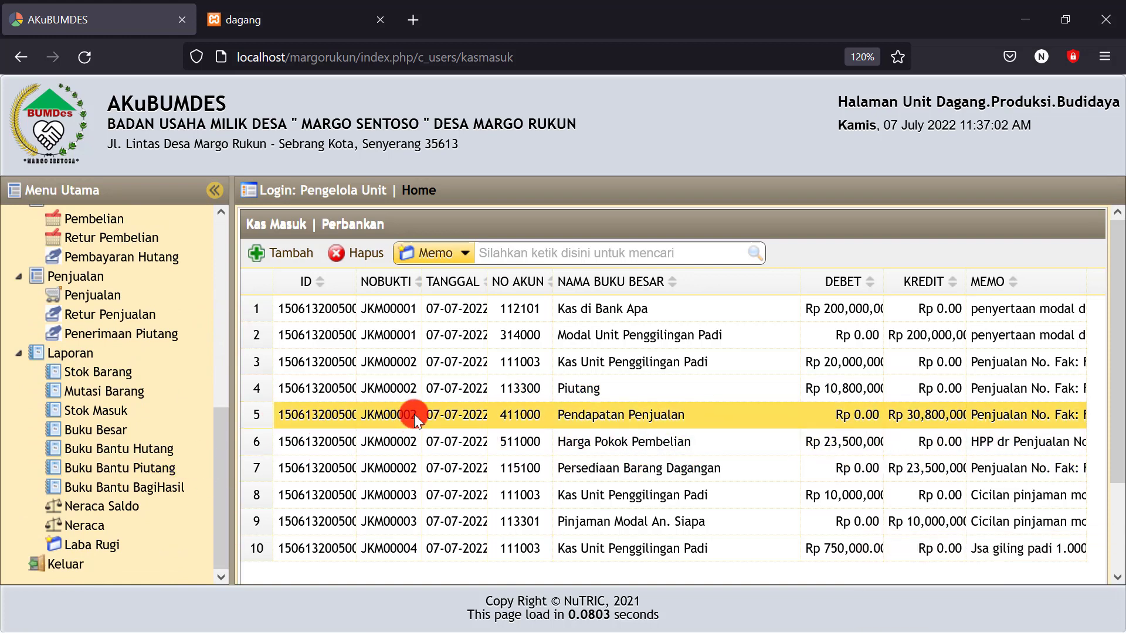
left_click(74, 527)
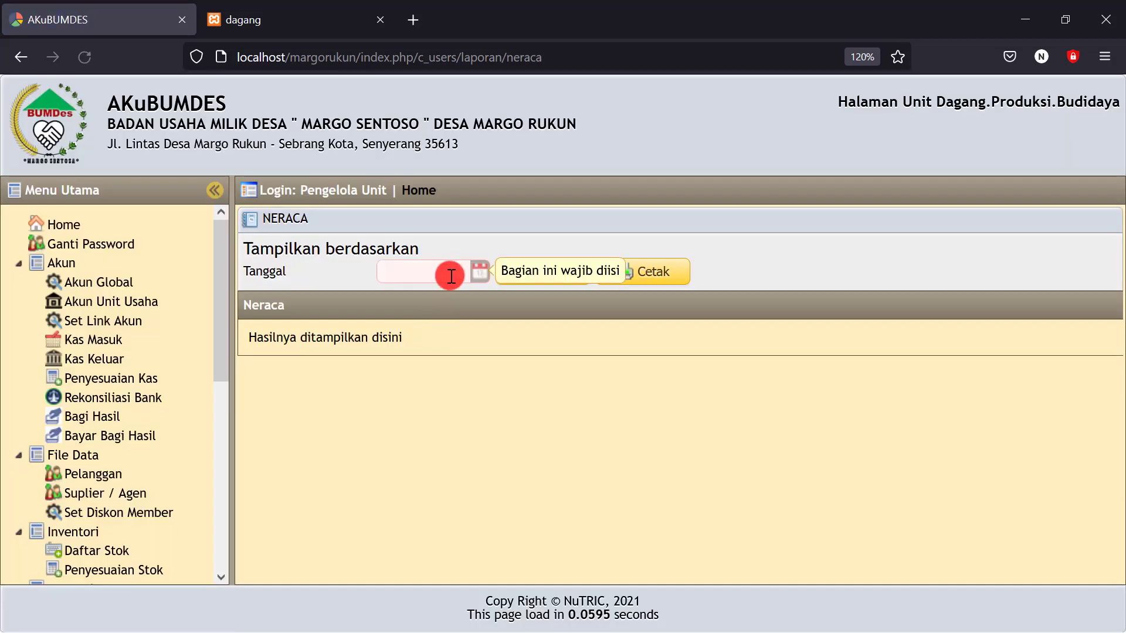
left_click(479, 271)
left_click(496, 369)
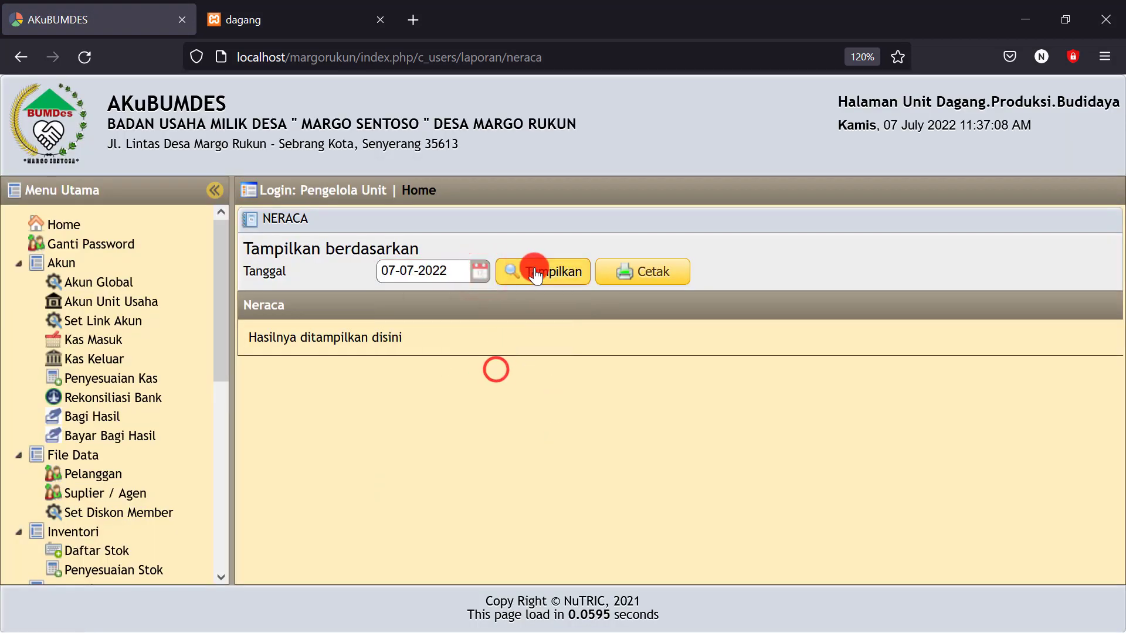
left_click(535, 274)
Review the increased mill cash and Laba Berjalan (totals 220,250,000.00), then minimize the browser
scroll(650, 343, "down", 6)
scroll(771, 371, "up", 4)
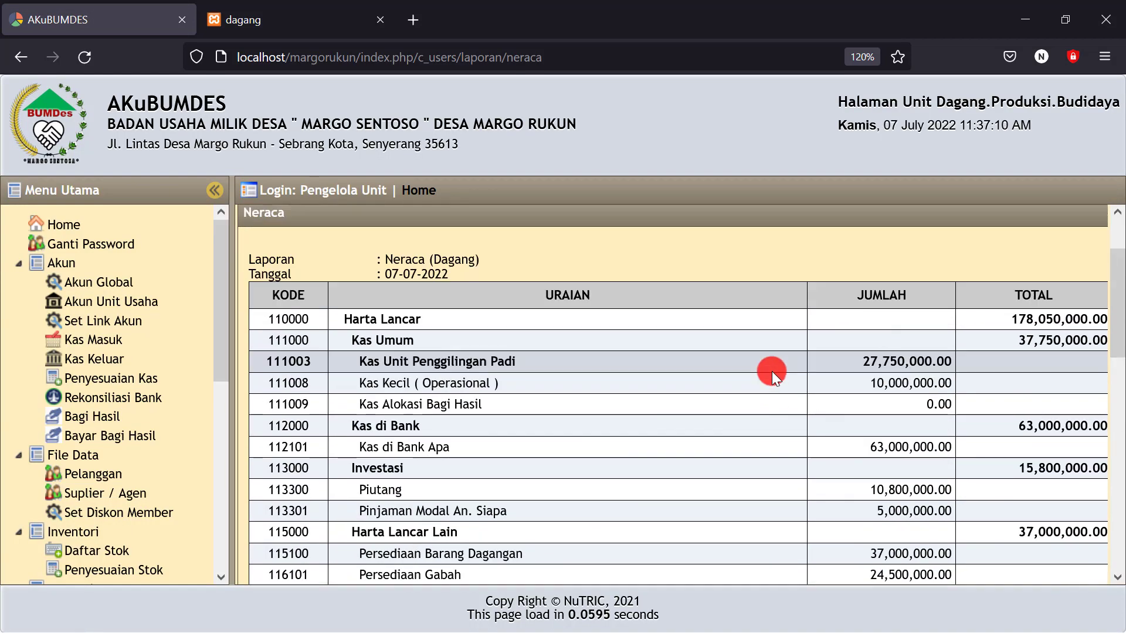
double_click(885, 359)
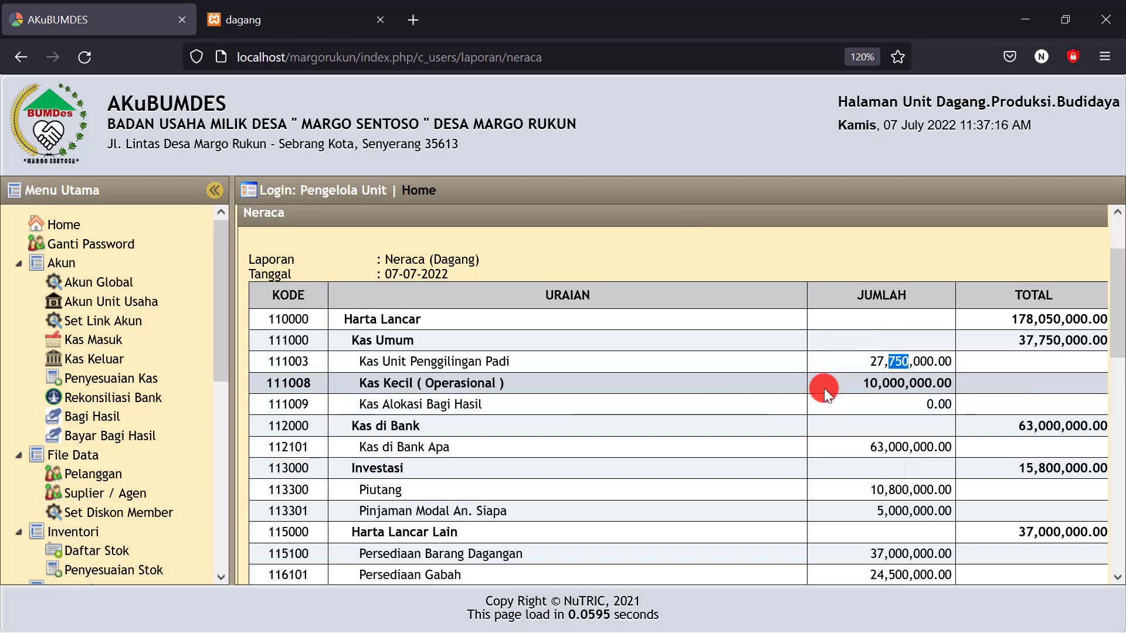
scroll(830, 389, "down", 10)
scroll(832, 390, "down", 1)
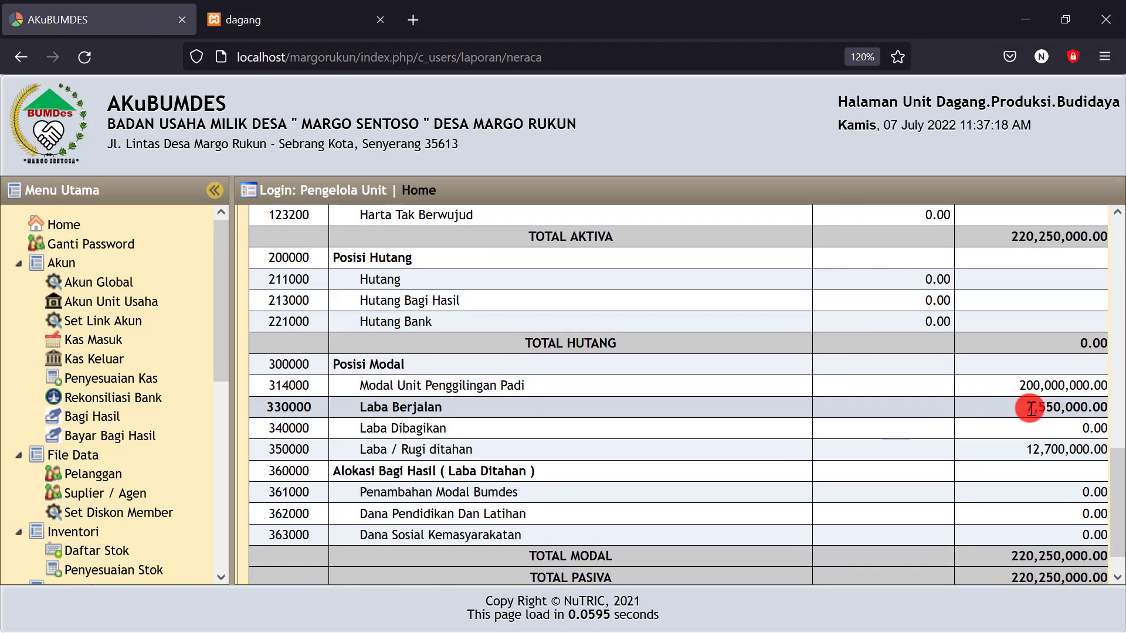
left_click(1023, 408)
left_click_drag(1040, 413, 1033, 412)
left_click(1034, 411)
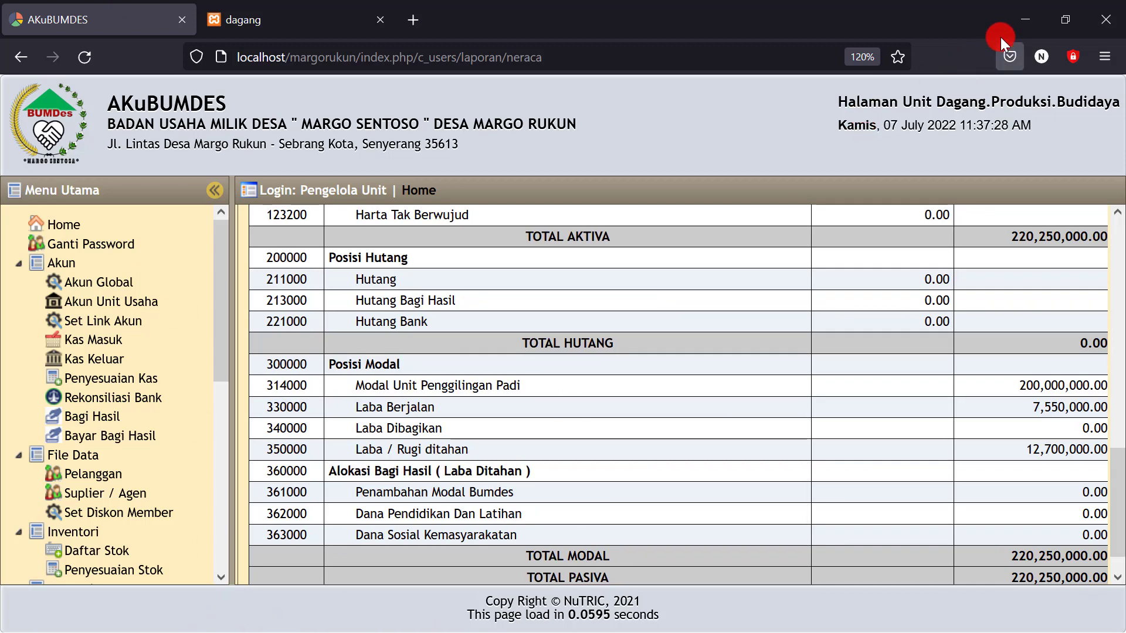
left_click(1023, 19)
scroll(711, 535, "down", 1)
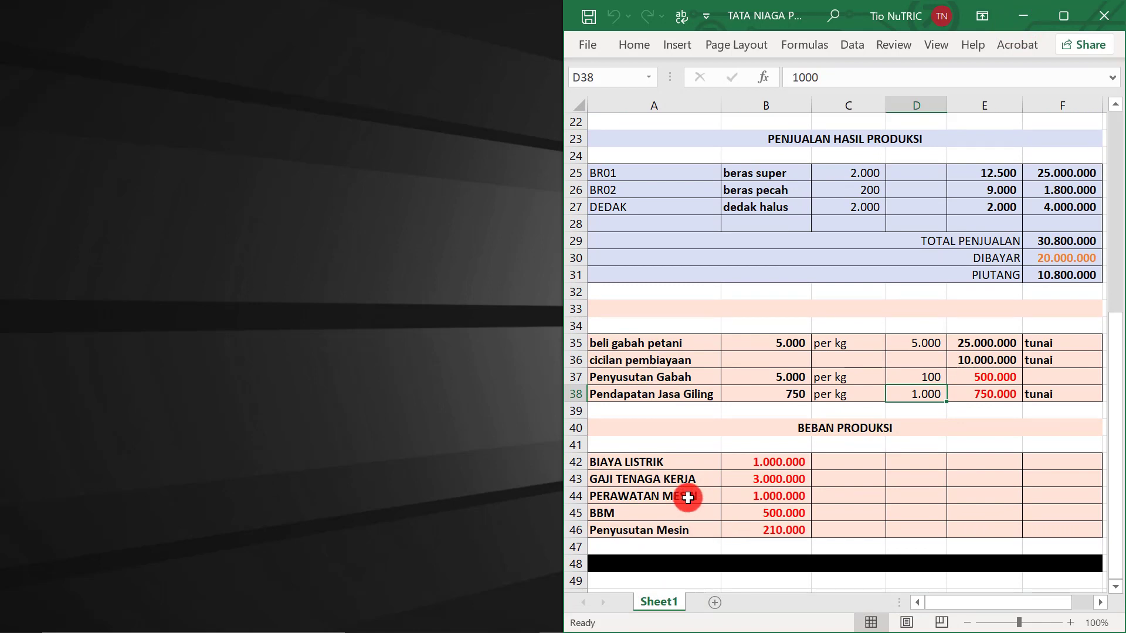
Select A42:B45, BIAYA LISTRIK through BBM with amounts, to confirm the Sum reads 5,500,000
left_click_drag(605, 467, 686, 494)
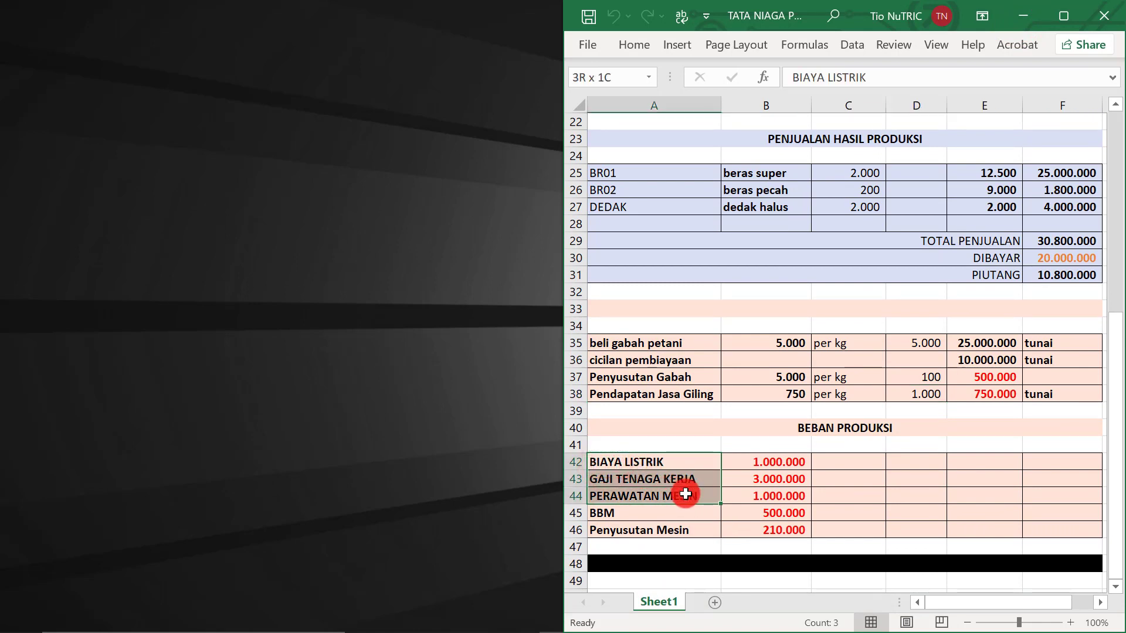
left_click(670, 508)
left_click(628, 514)
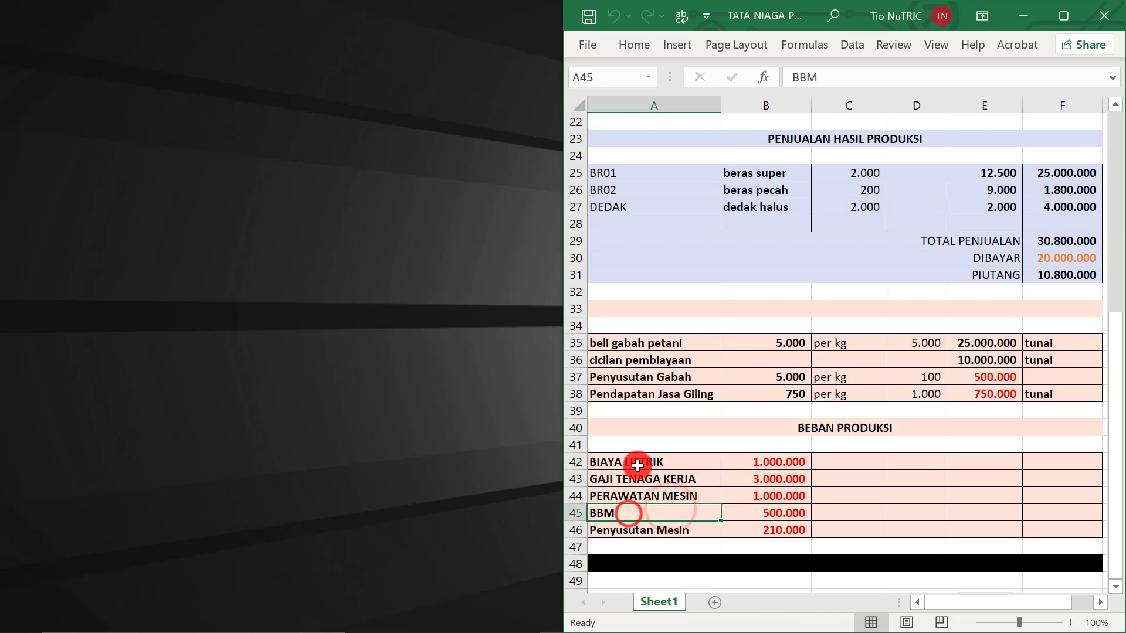
left_click(633, 462)
left_click_drag(632, 463, 774, 513)
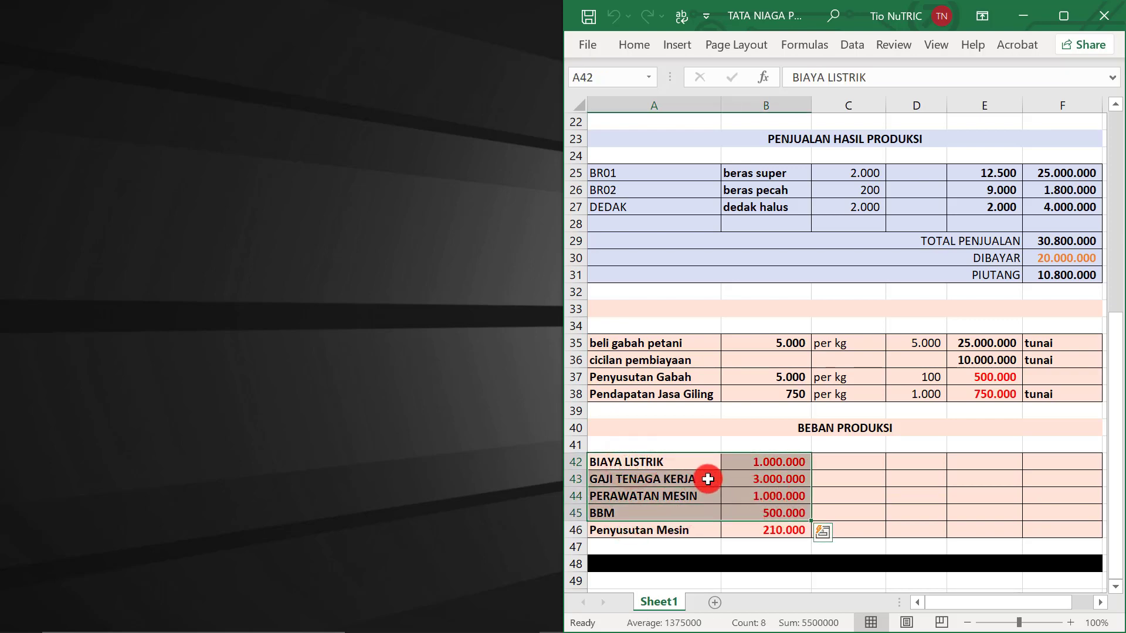
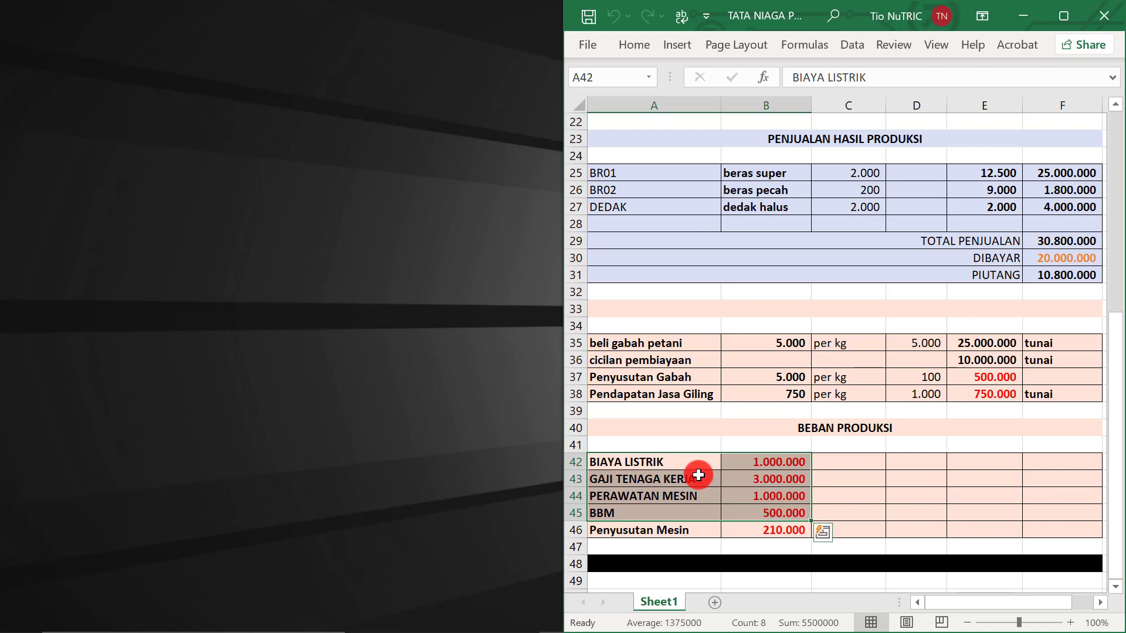
Check the GAJI TENAGA KERJA, BIAYA LISTRIK, PERAWATAN MESIN and BBM expense lines in Excel
left_click(698, 476)
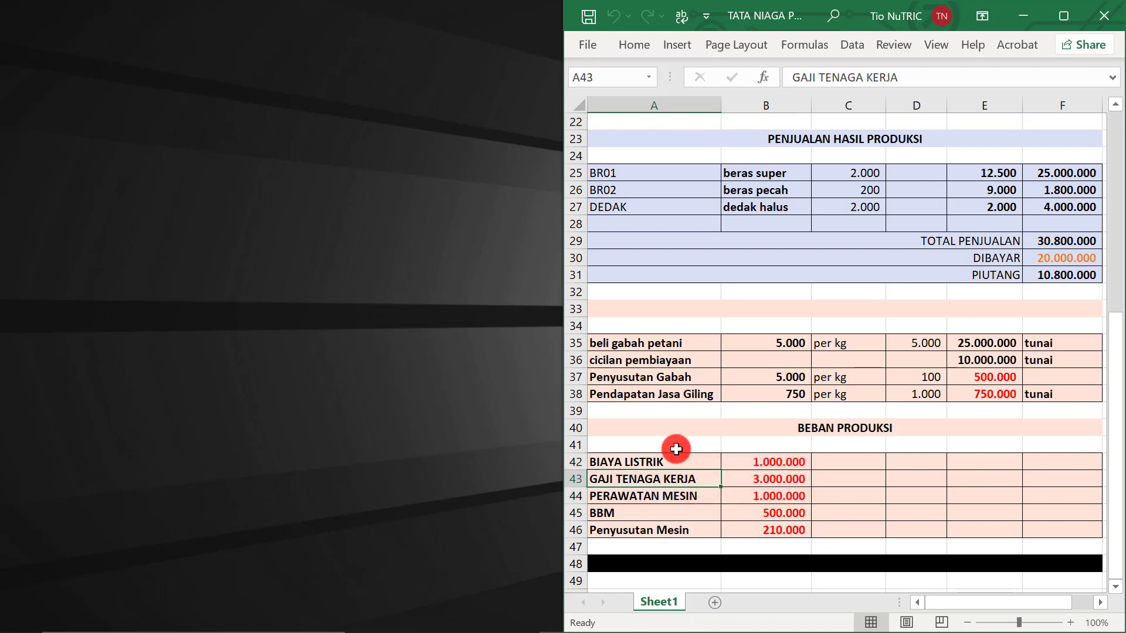
left_click(656, 461)
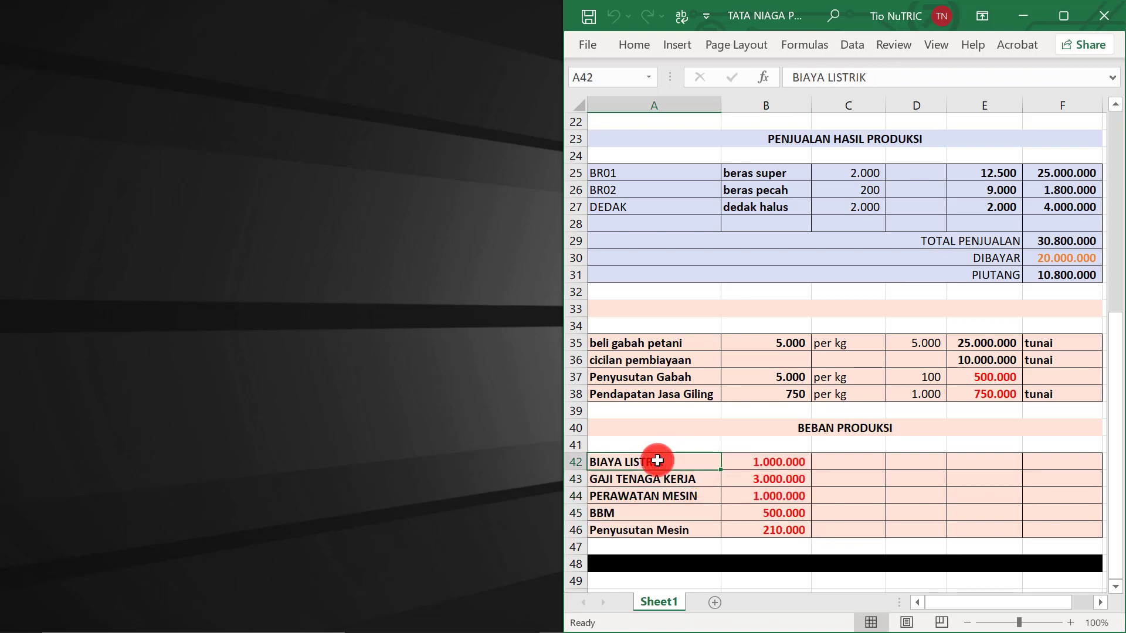
left_click(658, 478)
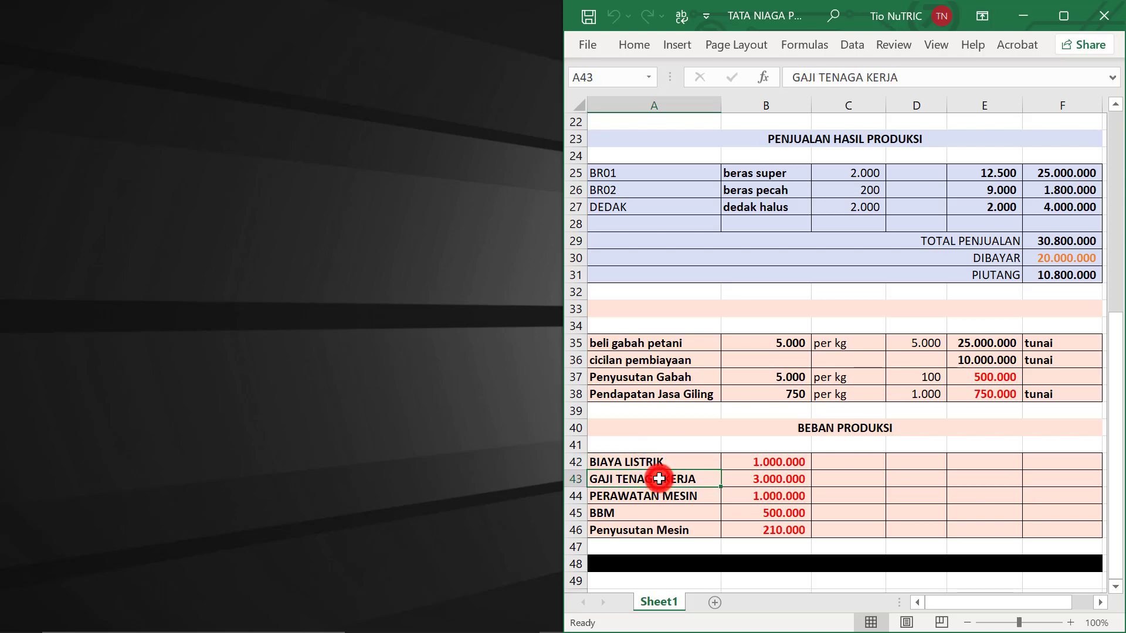
left_click(659, 498)
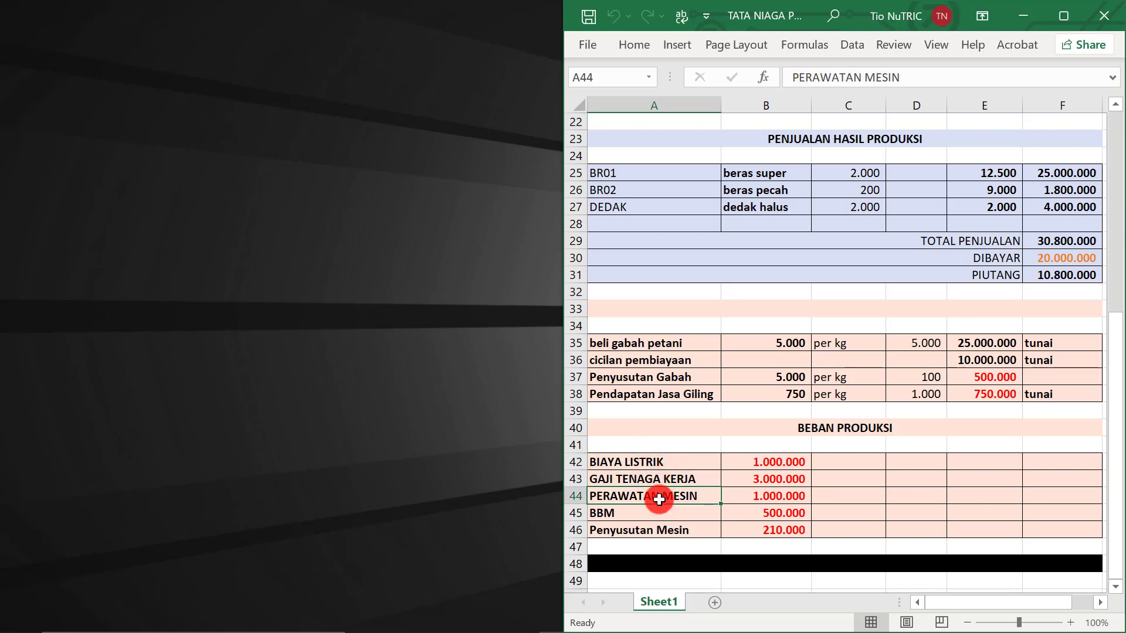
left_click(658, 511)
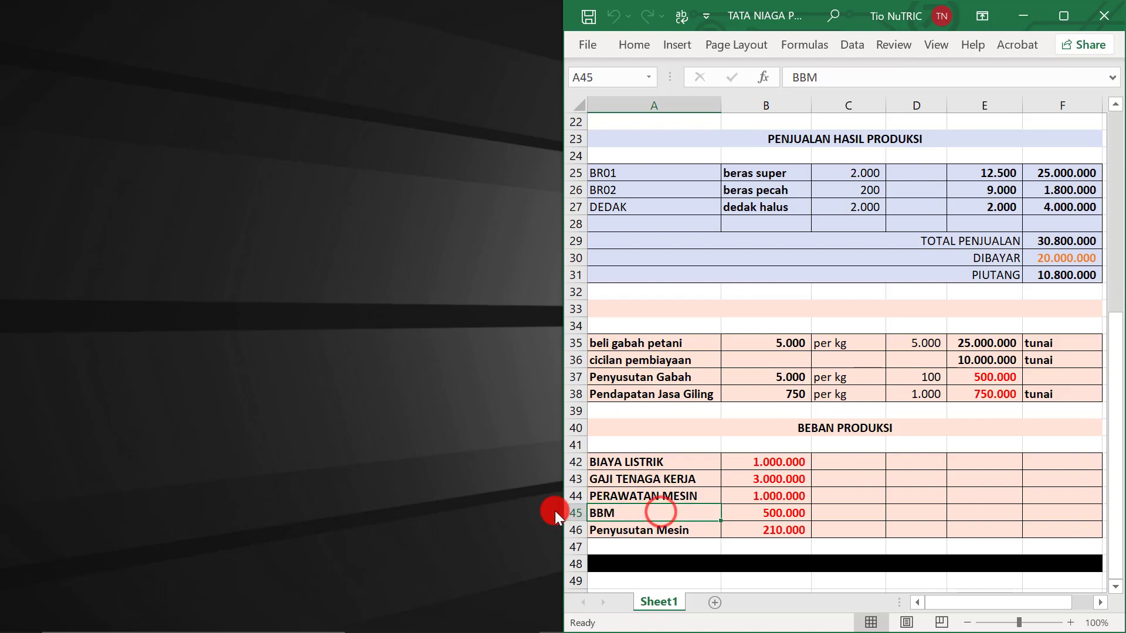
Start a new Kas Keluar entry dated 07-07-2022 paid from cash account 111008
mouse_move(446, 626)
left_click(516, 615)
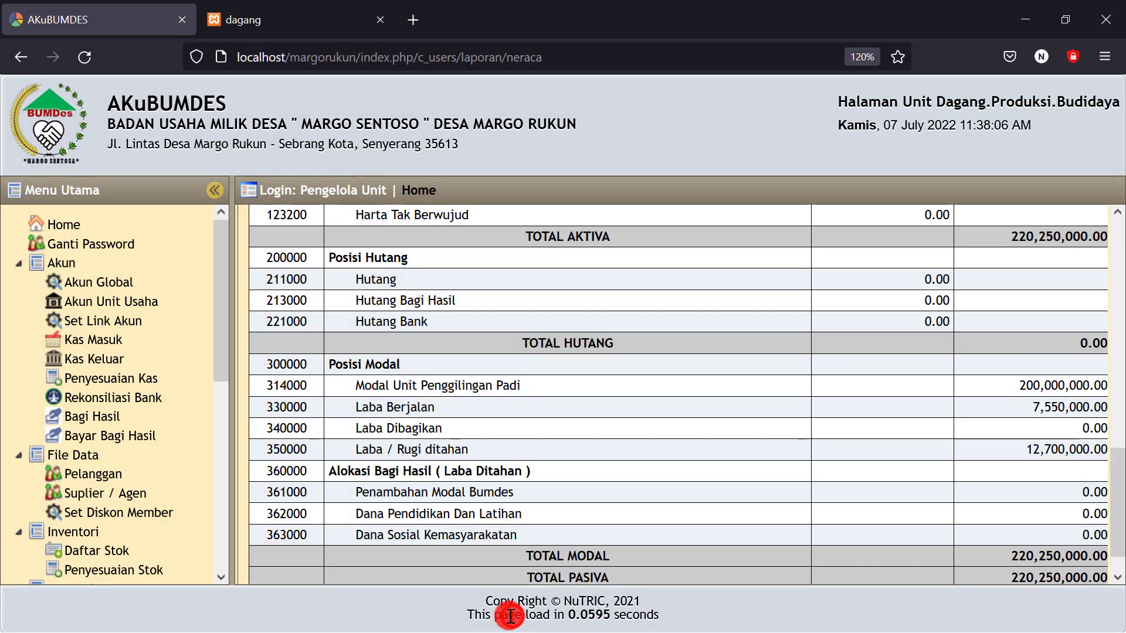
left_click(97, 361)
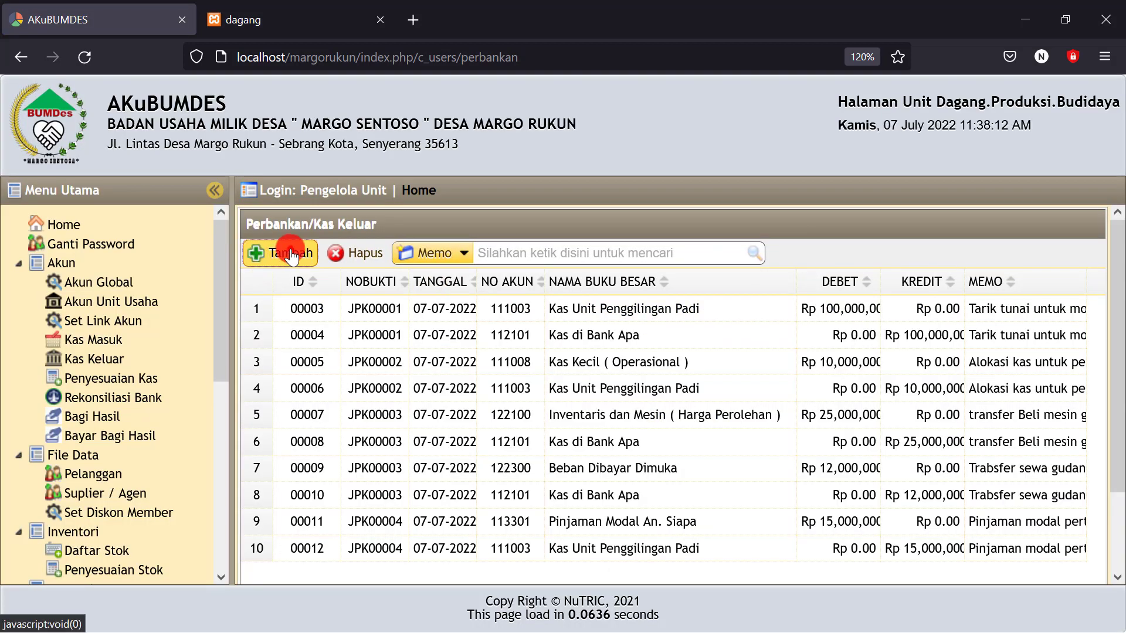
left_click(287, 253)
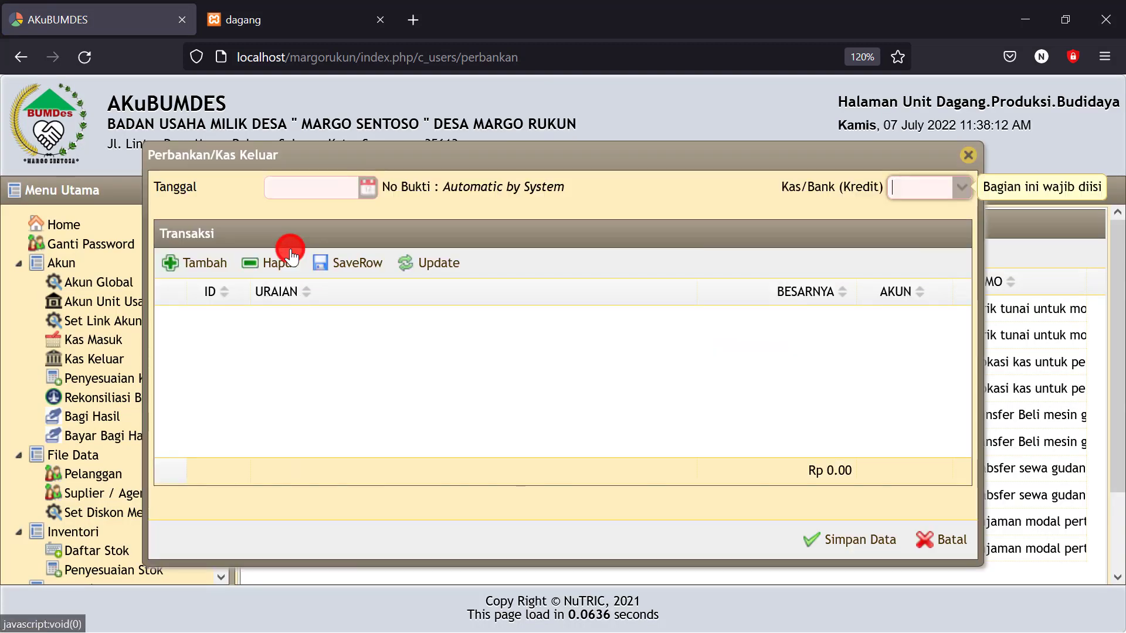
left_click(368, 187)
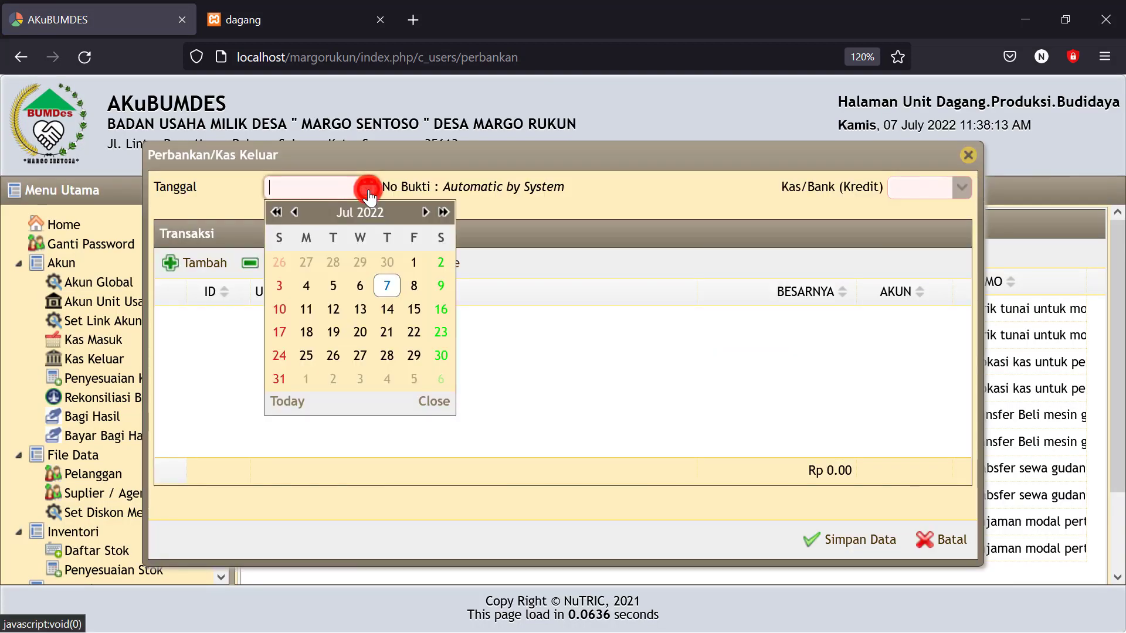
left_click(387, 287)
left_click(960, 189)
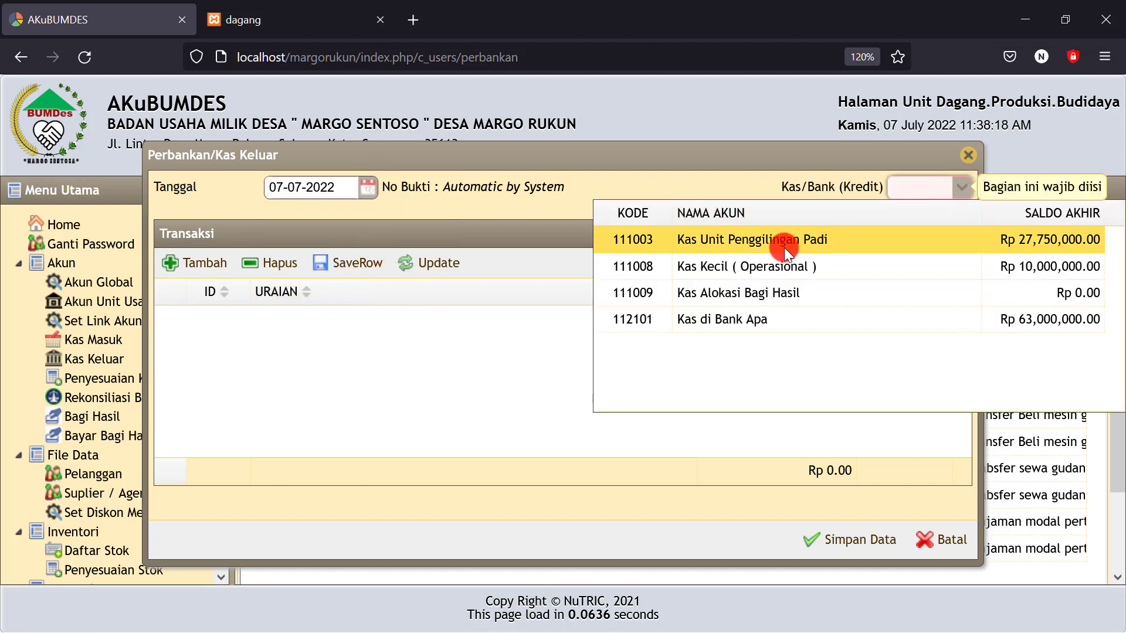
left_click(722, 269)
Add a Bayar listrik line of 1,000,000 charged to 622000 Beban Operasional Penggilingan
left_click(185, 265)
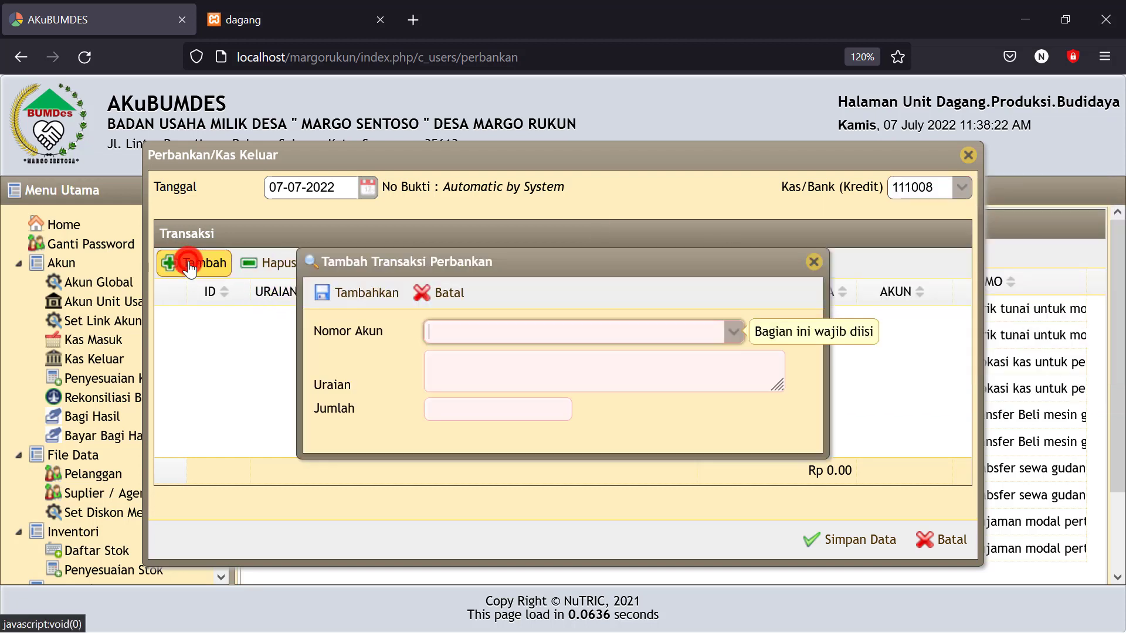
left_click(727, 332)
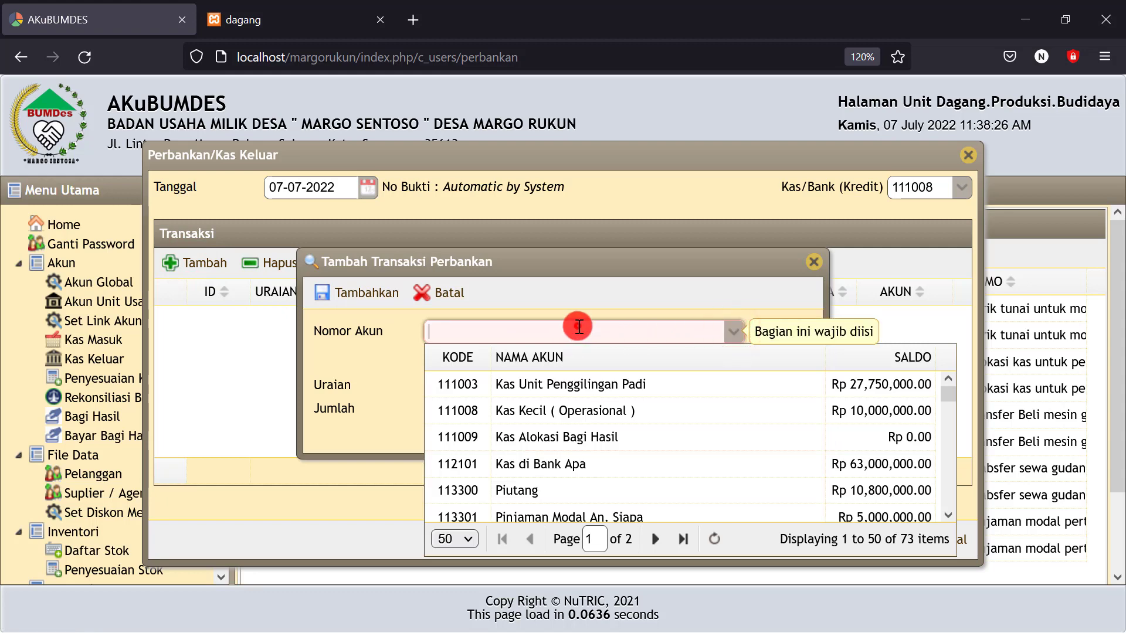
type("beban")
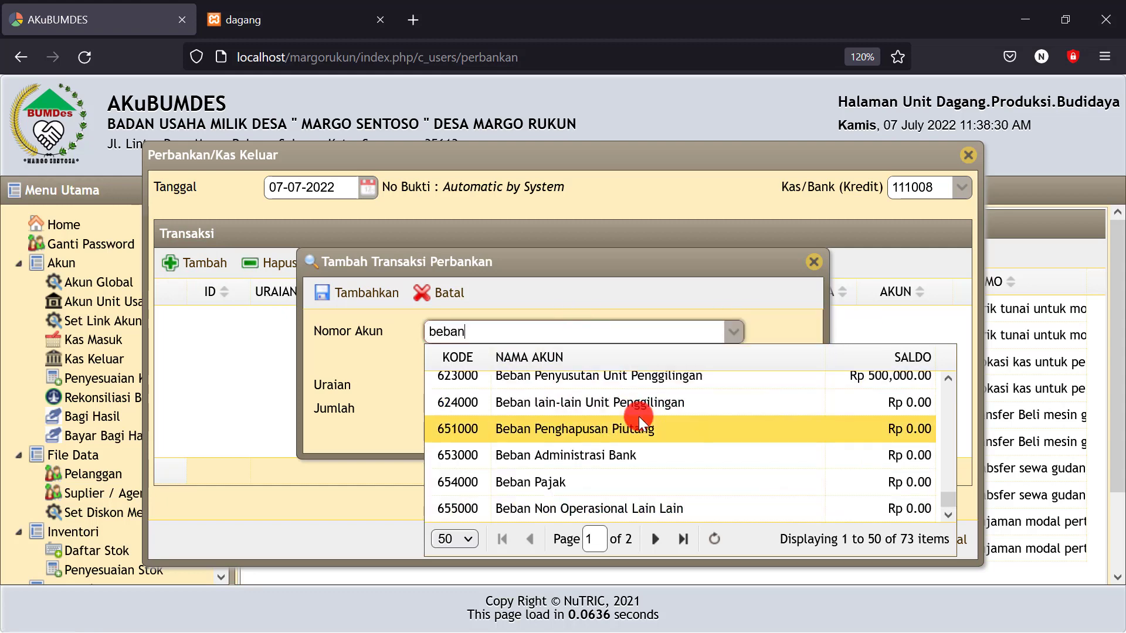
scroll(639, 417, "up", 3)
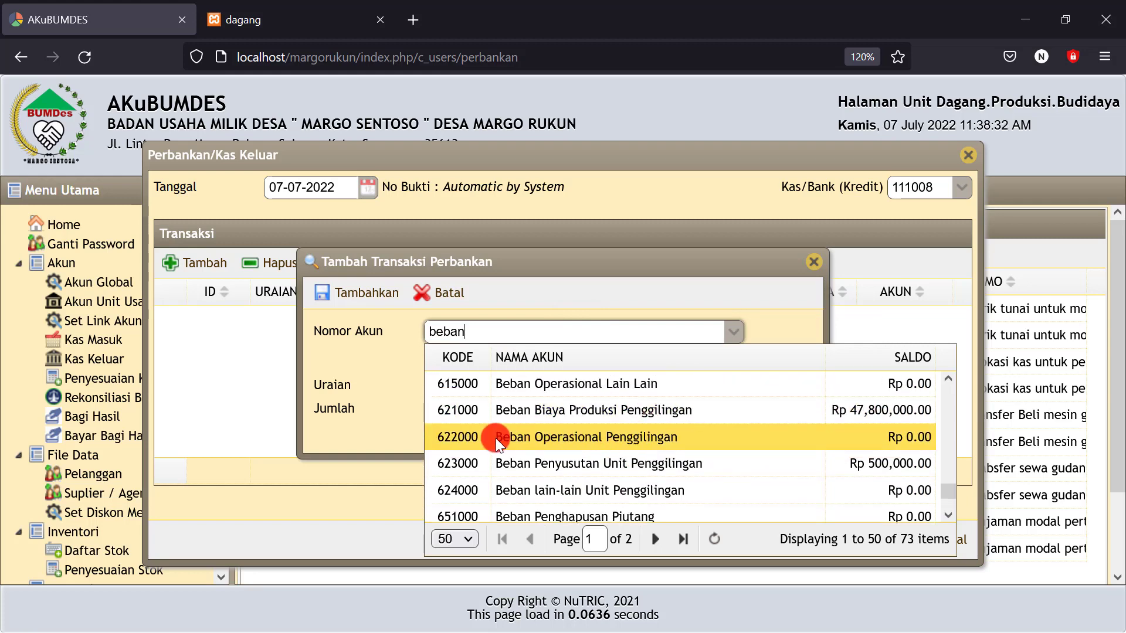
left_click(569, 437)
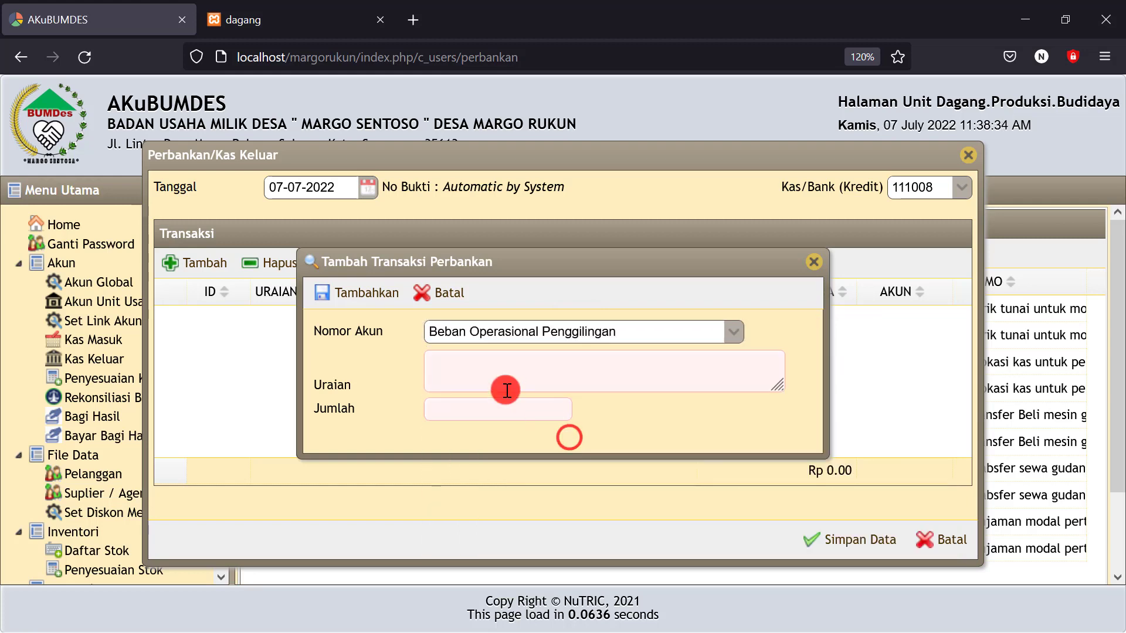
left_click(446, 378)
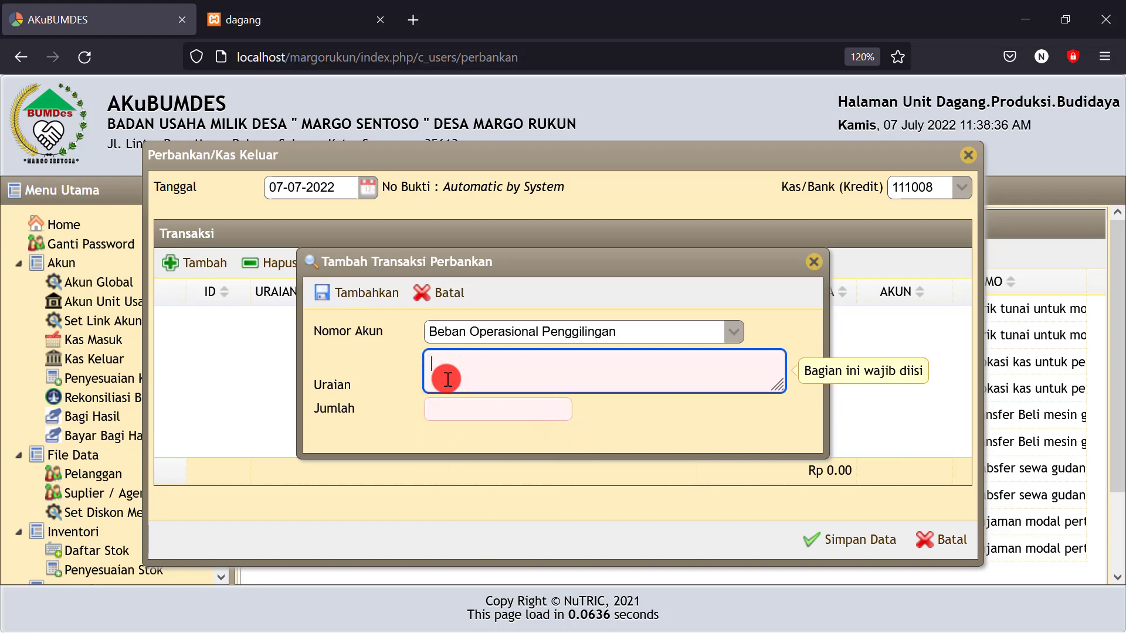
type("Bayar lis")
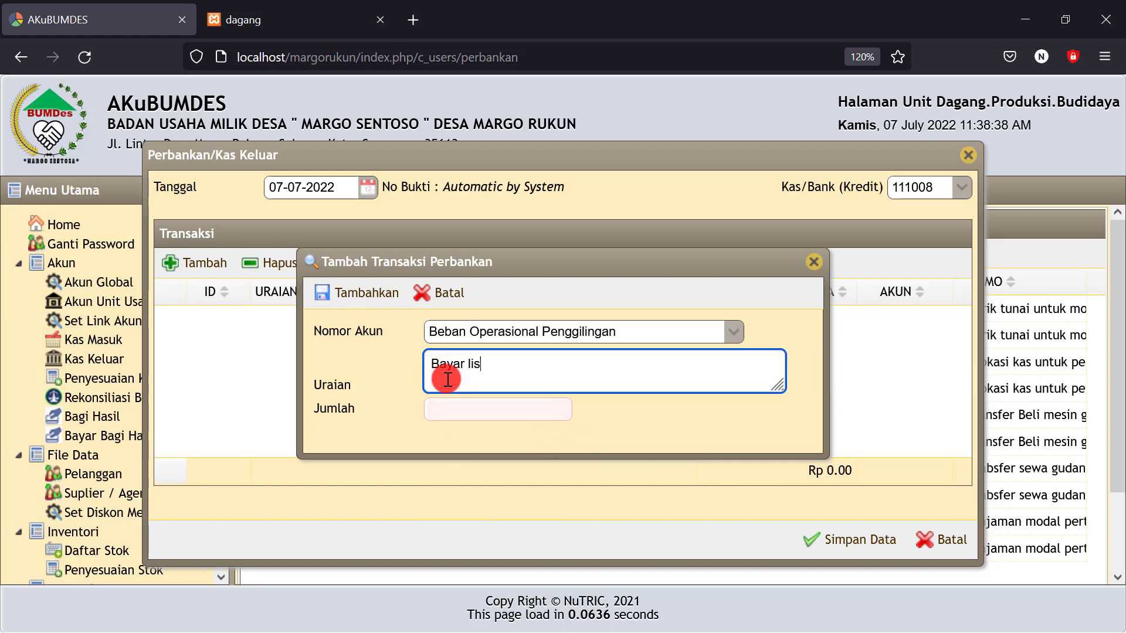
type("trik")
left_click(451, 407)
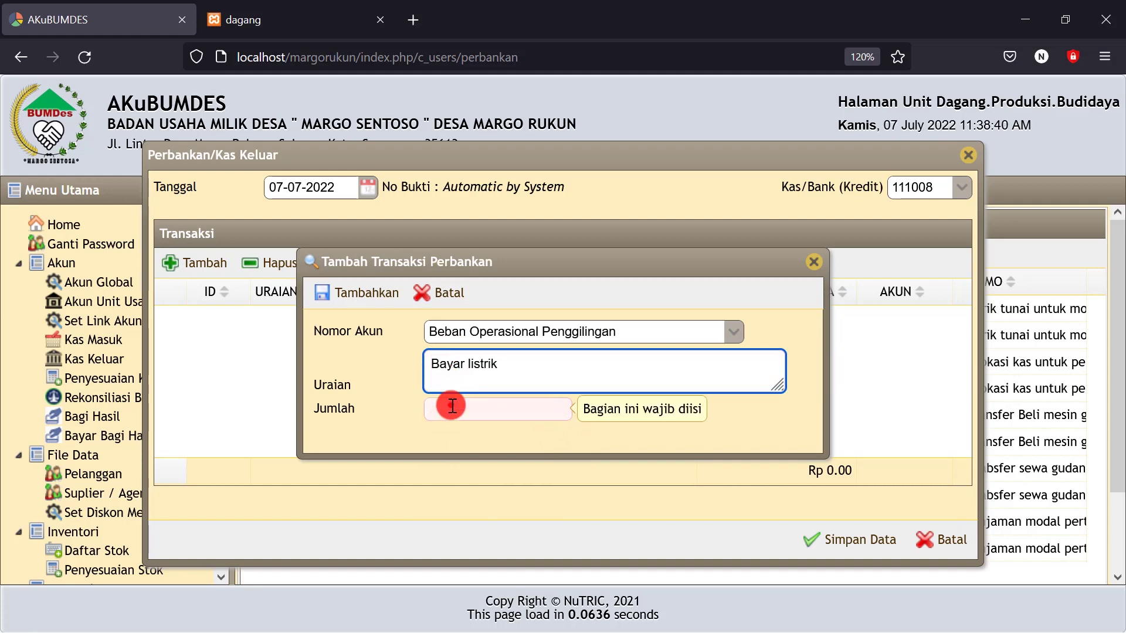
type("1000000")
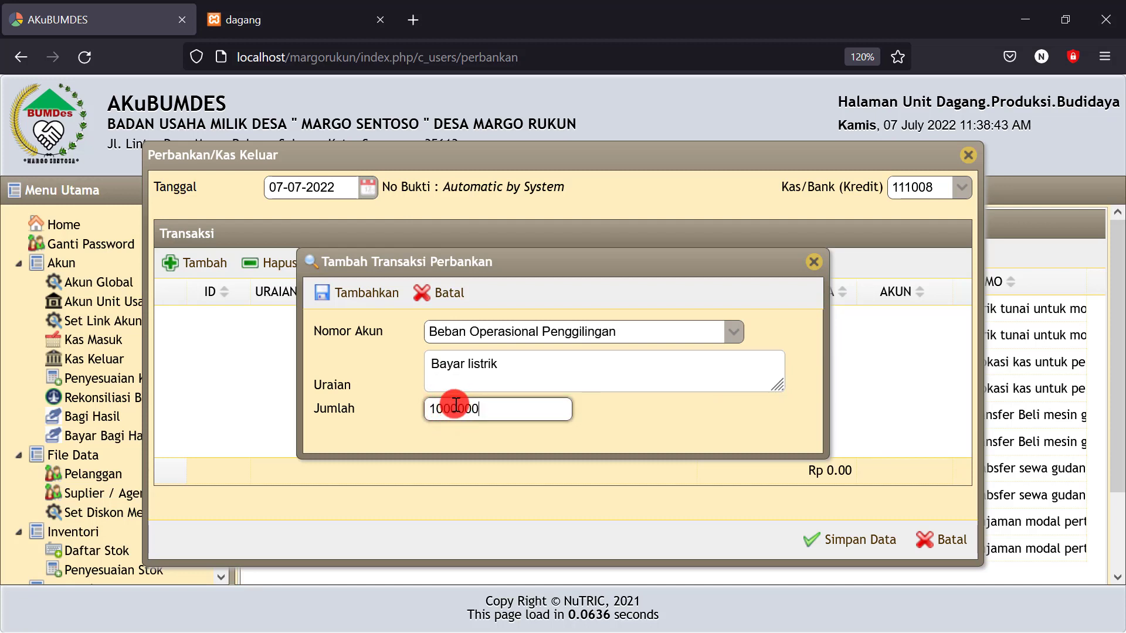
left_click(627, 406)
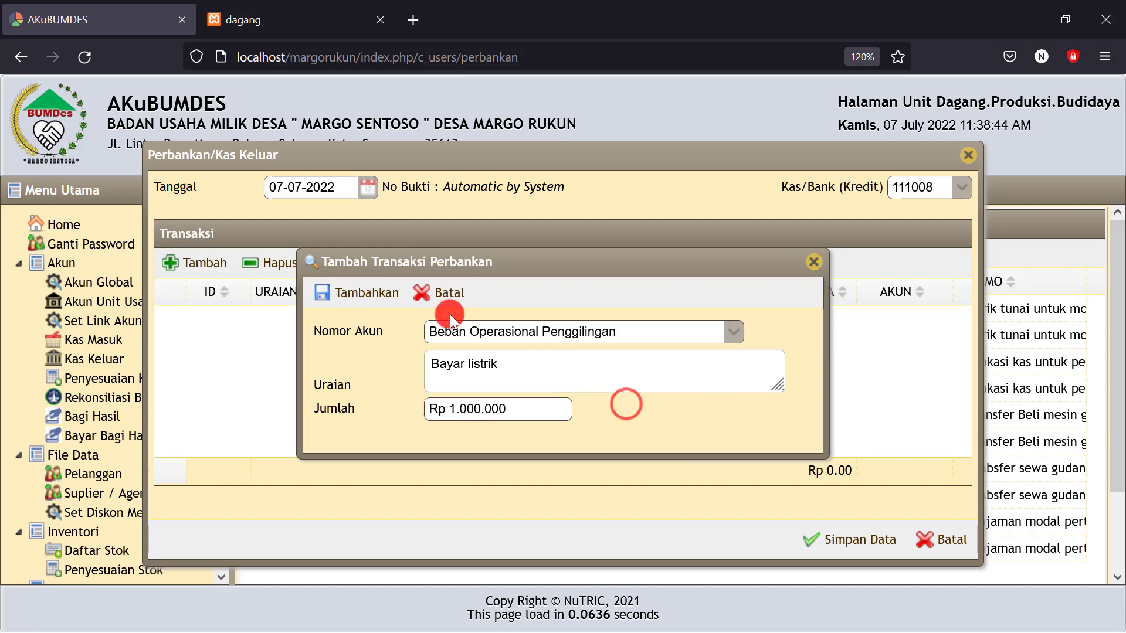
left_click(357, 293)
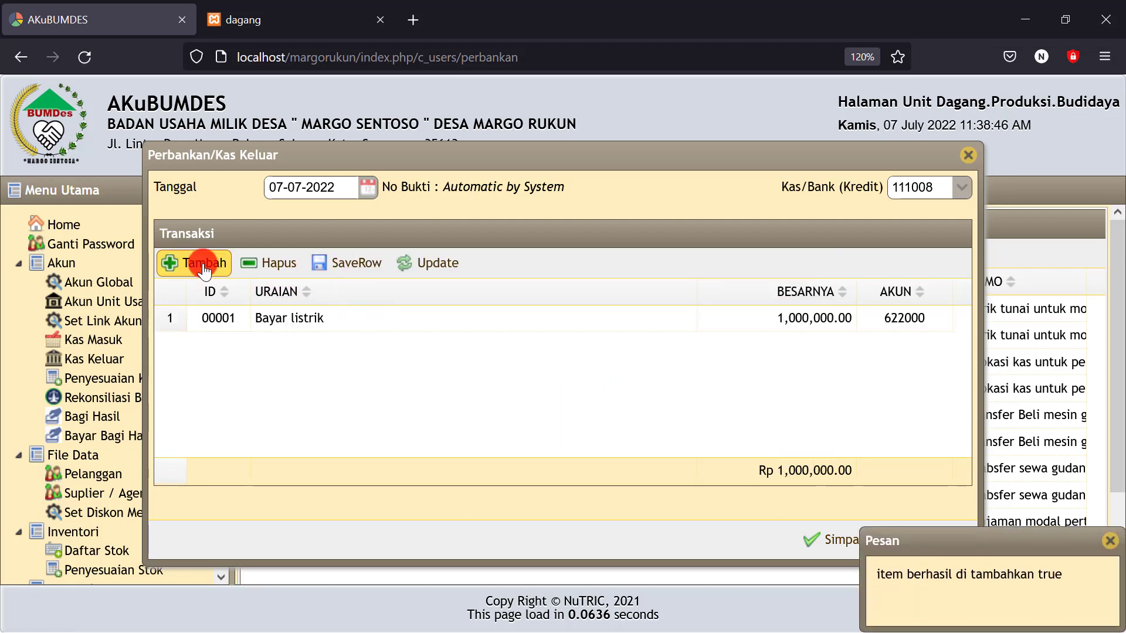
left_click(204, 267)
Charge the new line to Beban Operasional Penggilingan, described as Bayar tenaga kerja
left_click(454, 332)
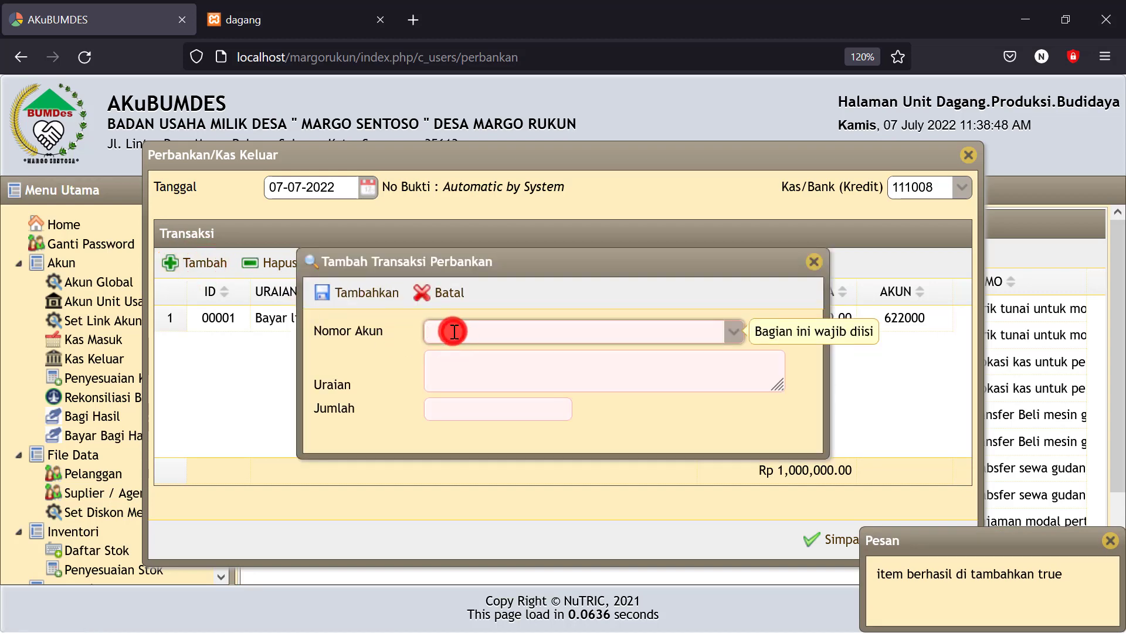
type("beba")
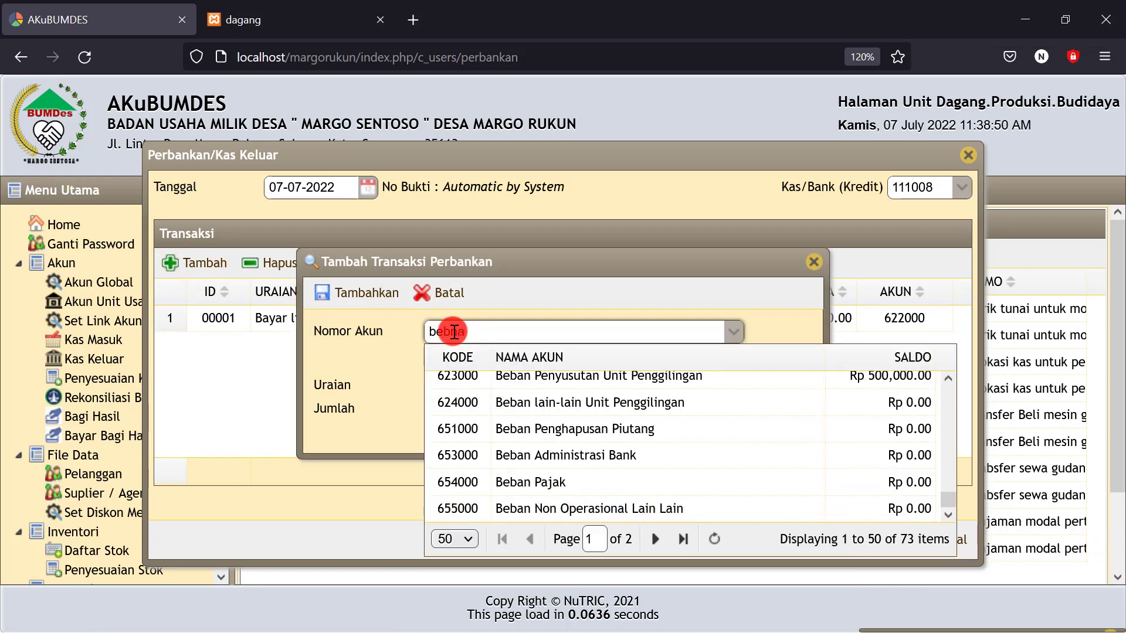
scroll(604, 419, "up", 2)
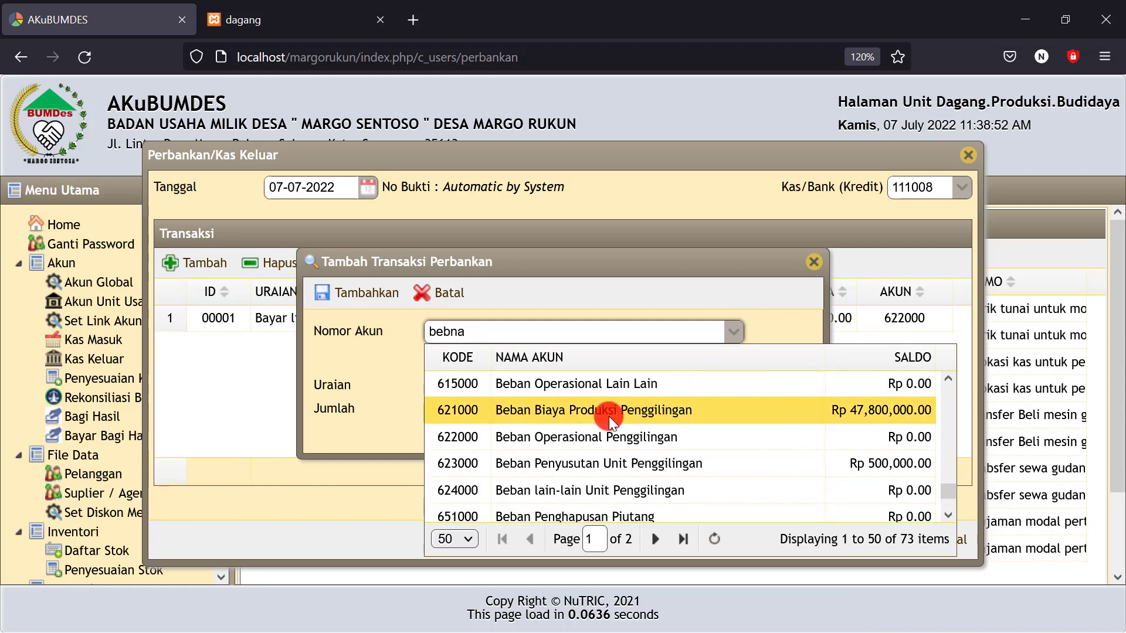
left_click(604, 435)
left_click(447, 365)
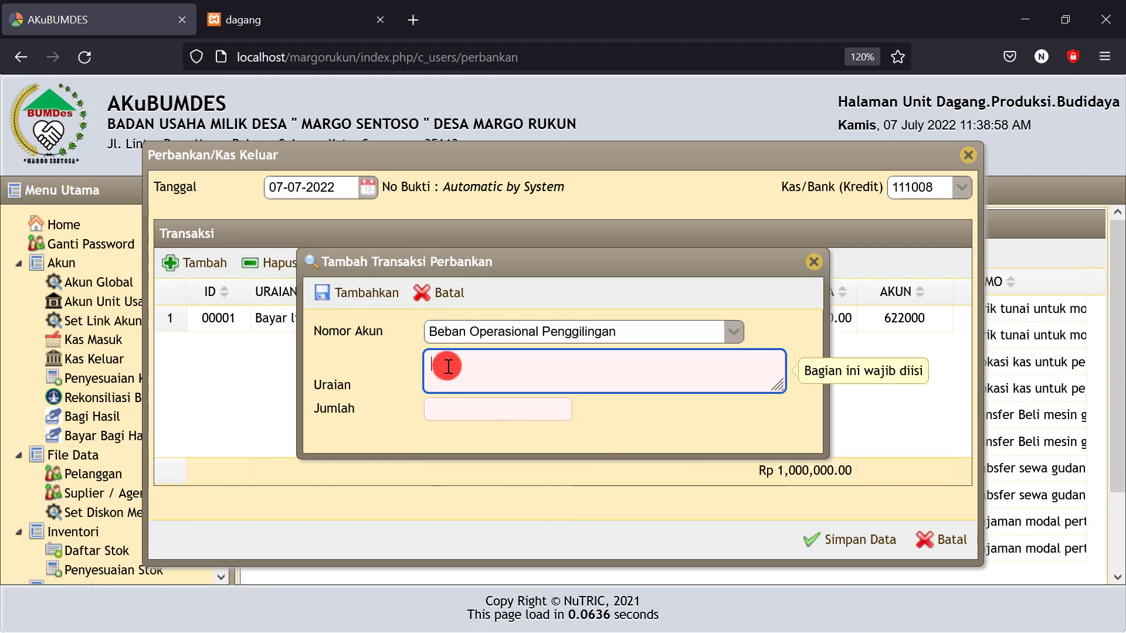
type("Bayar")
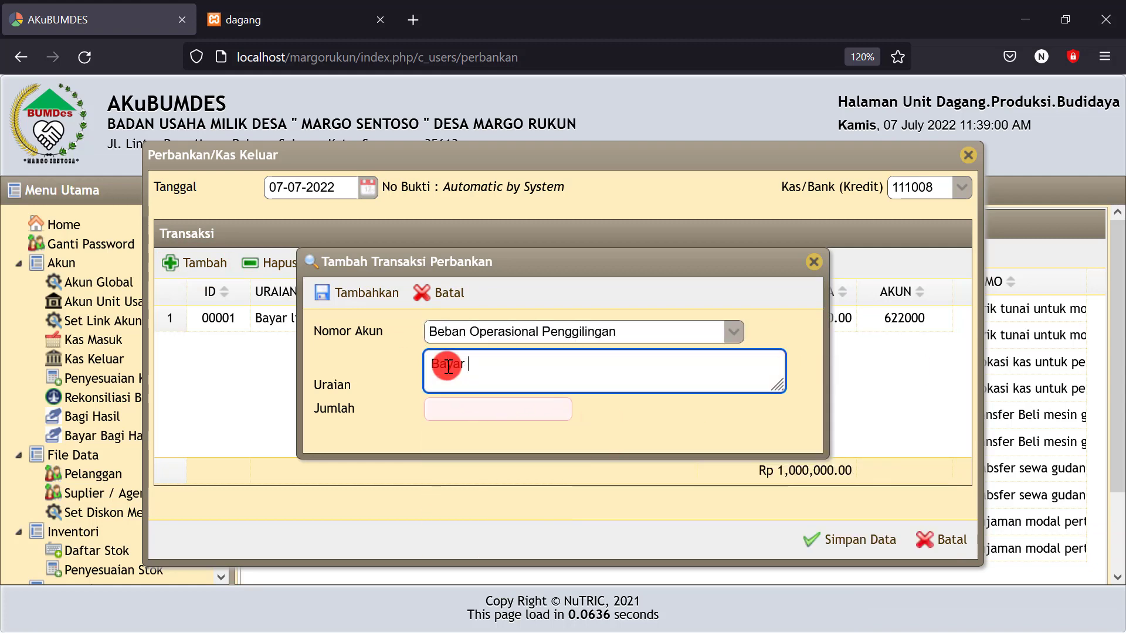
type(" tenaga kerja")
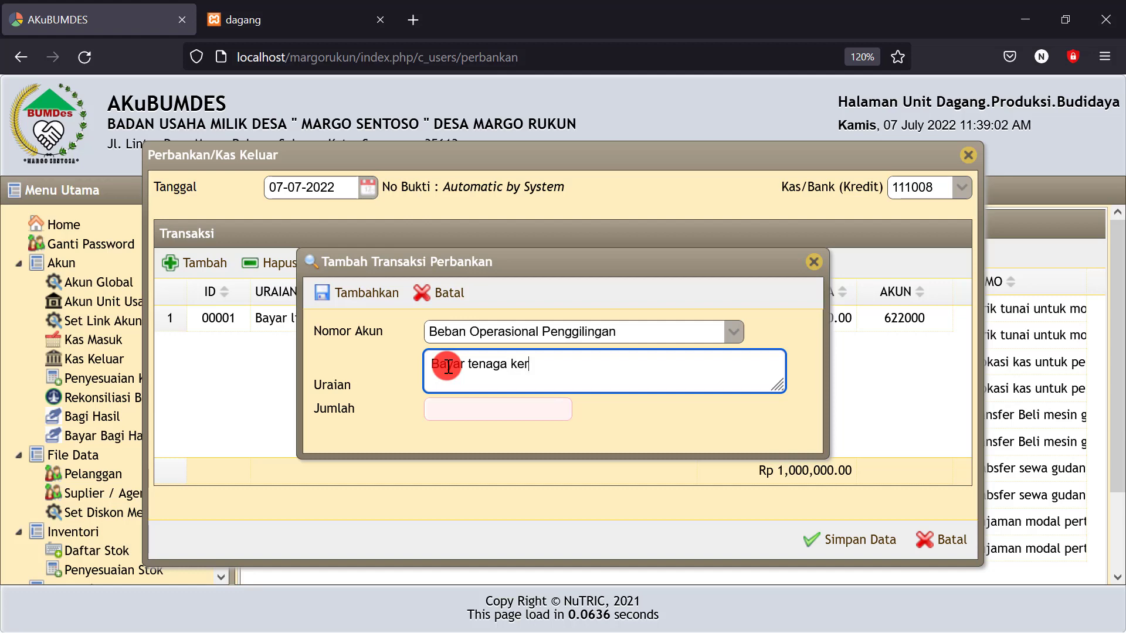
Correct the amount to Rp 3.000.000 and add the line, bringing the total to Rp 4,000,000
left_click(466, 405)
type("30")
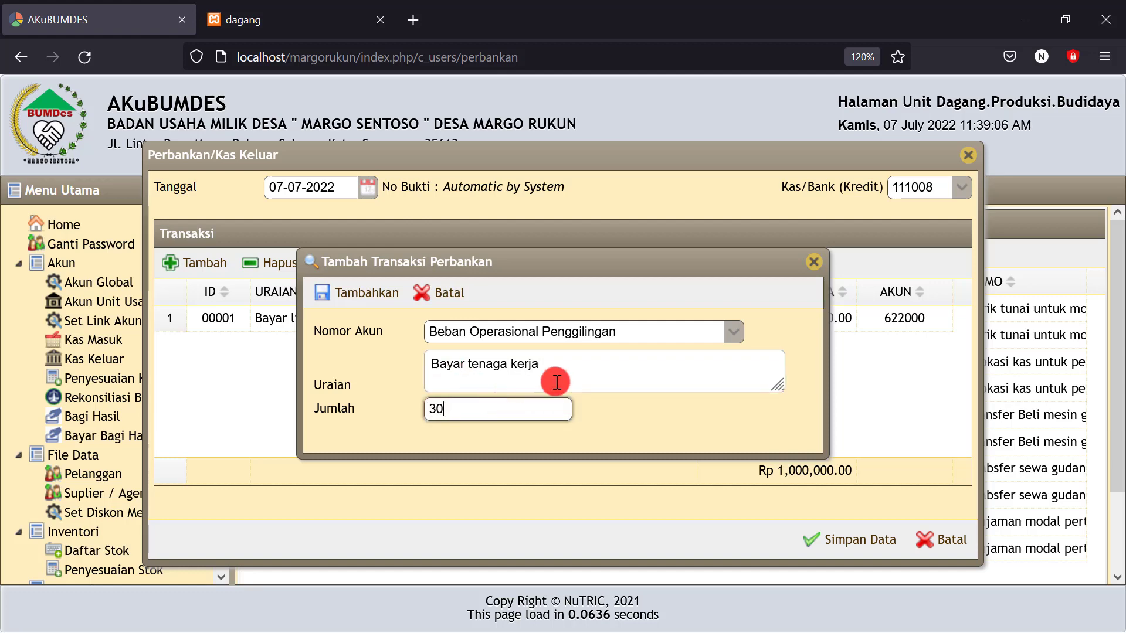
left_click(572, 366)
type("00")
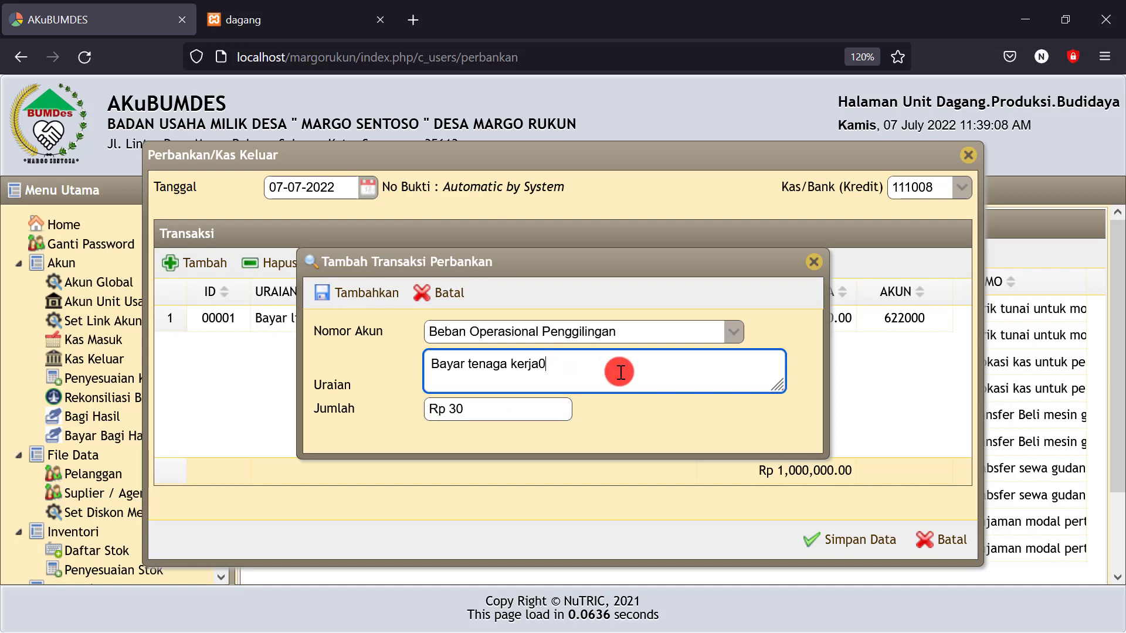
key("BackSpace")
key("BackSpace")
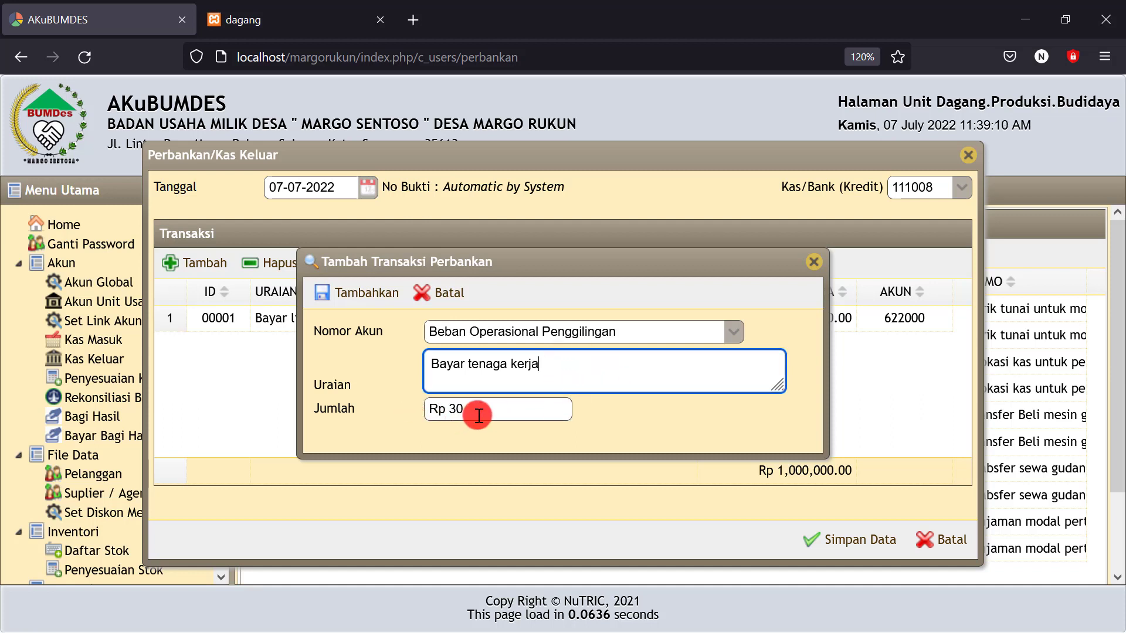
left_click(481, 415)
type("000000")
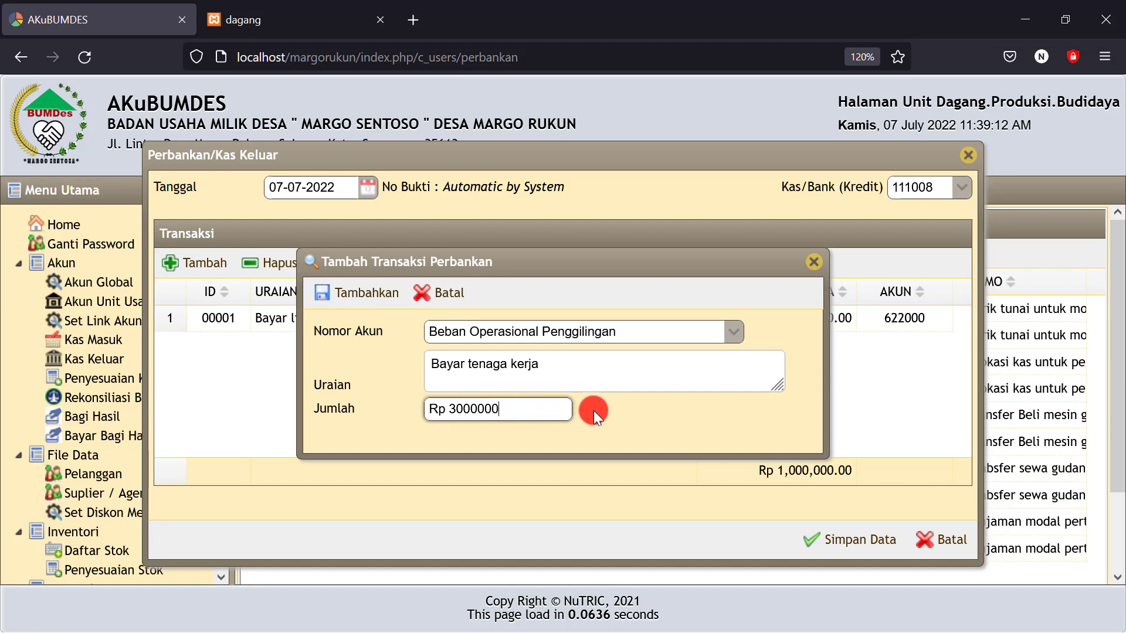
left_click(595, 412)
left_click(532, 409)
key("BackSpace")
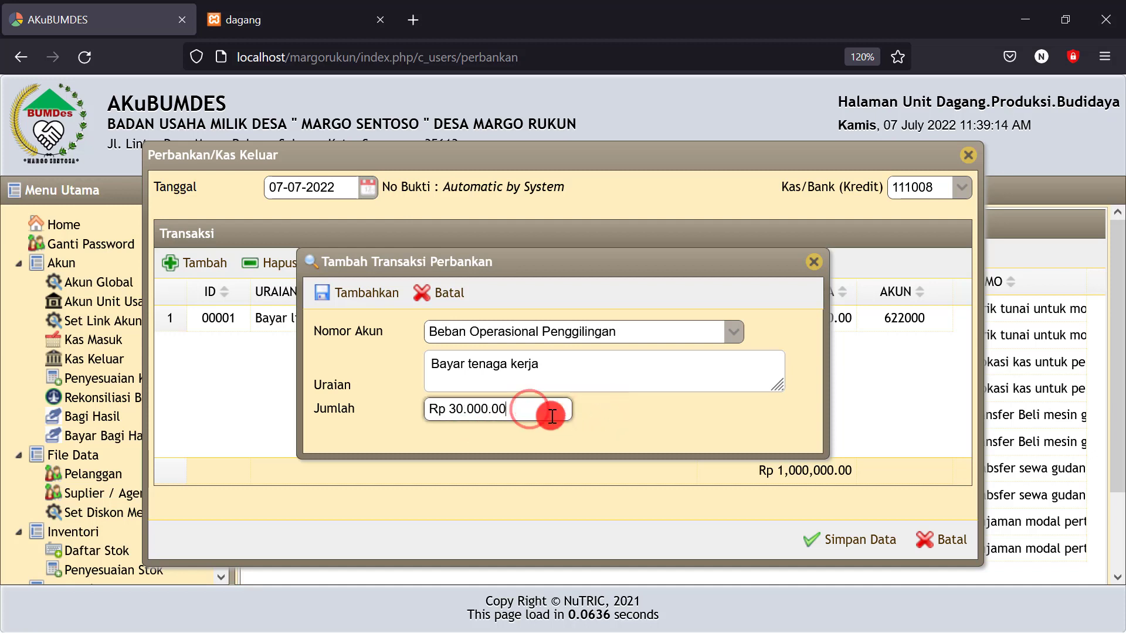
left_click(670, 414)
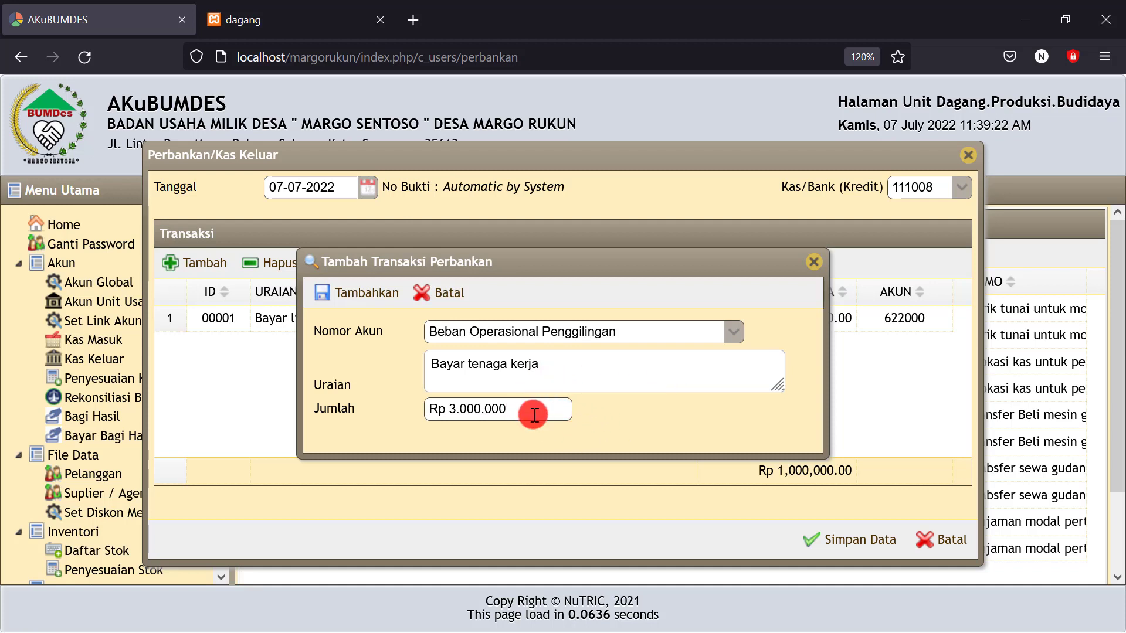
left_click(355, 293)
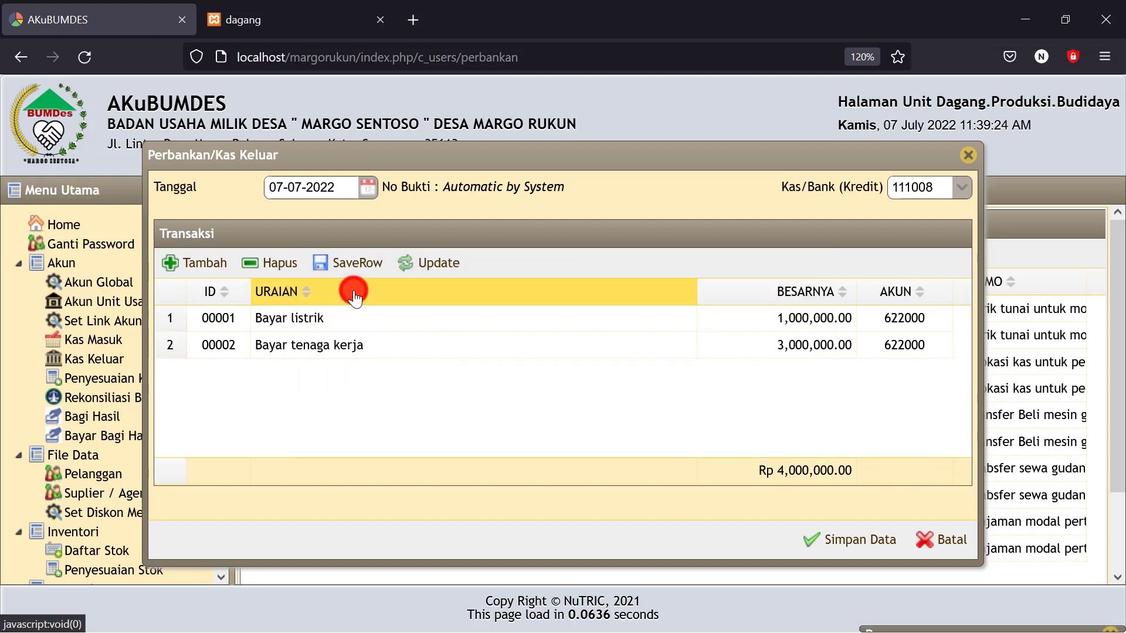
Add a Biaya perawatan mesin line of 1,000,000 on account 622000
left_click(193, 265)
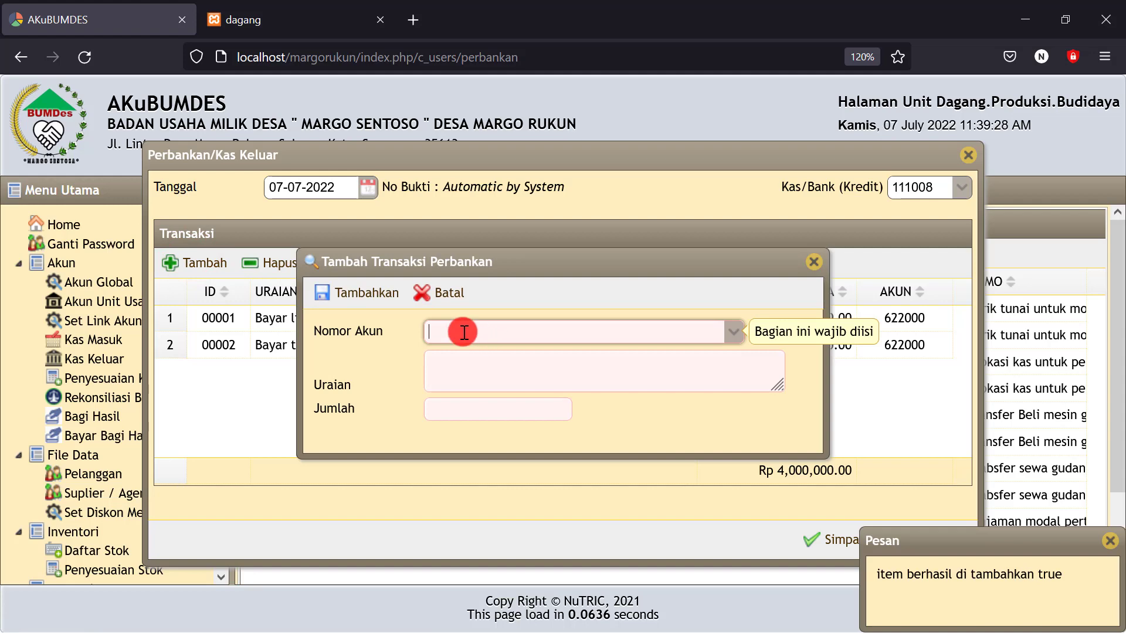
left_click(733, 333)
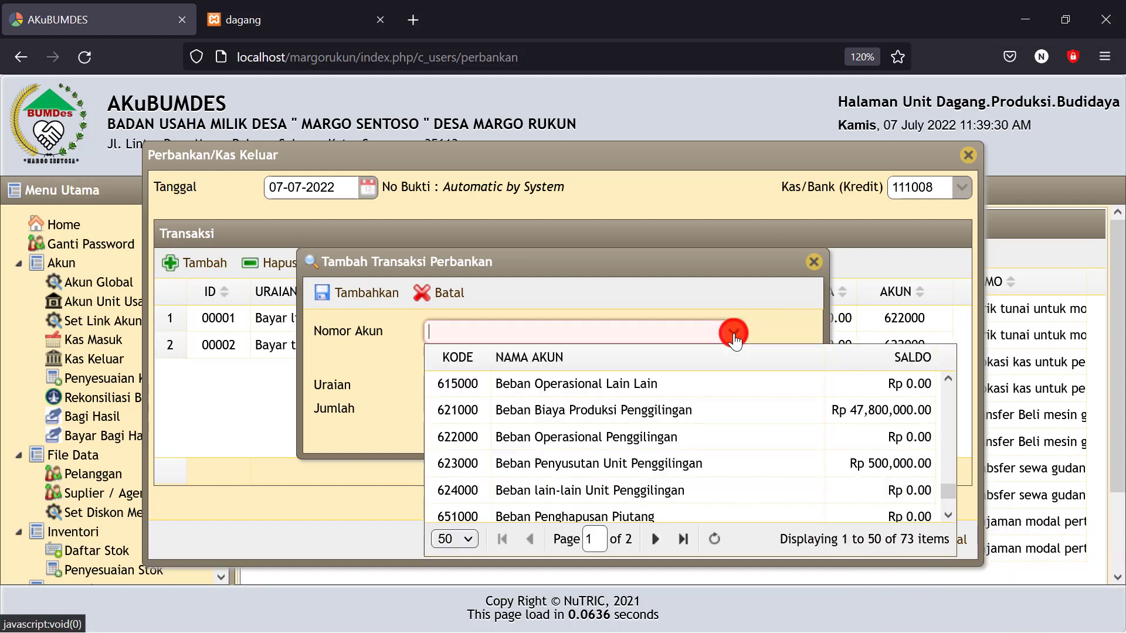
left_click(638, 442)
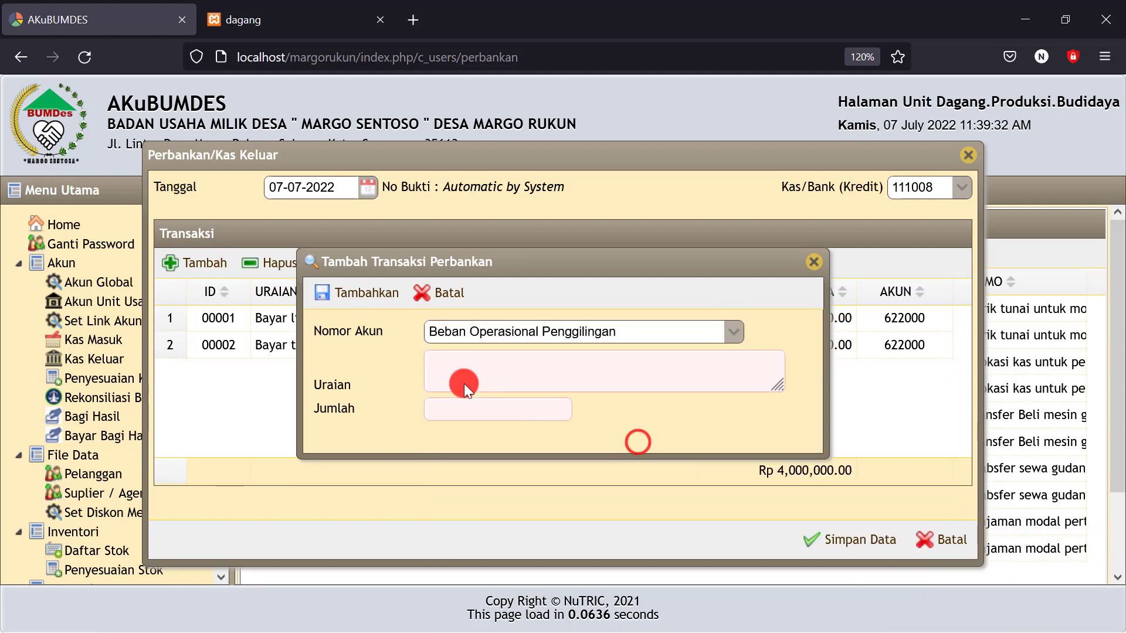
left_click(463, 383)
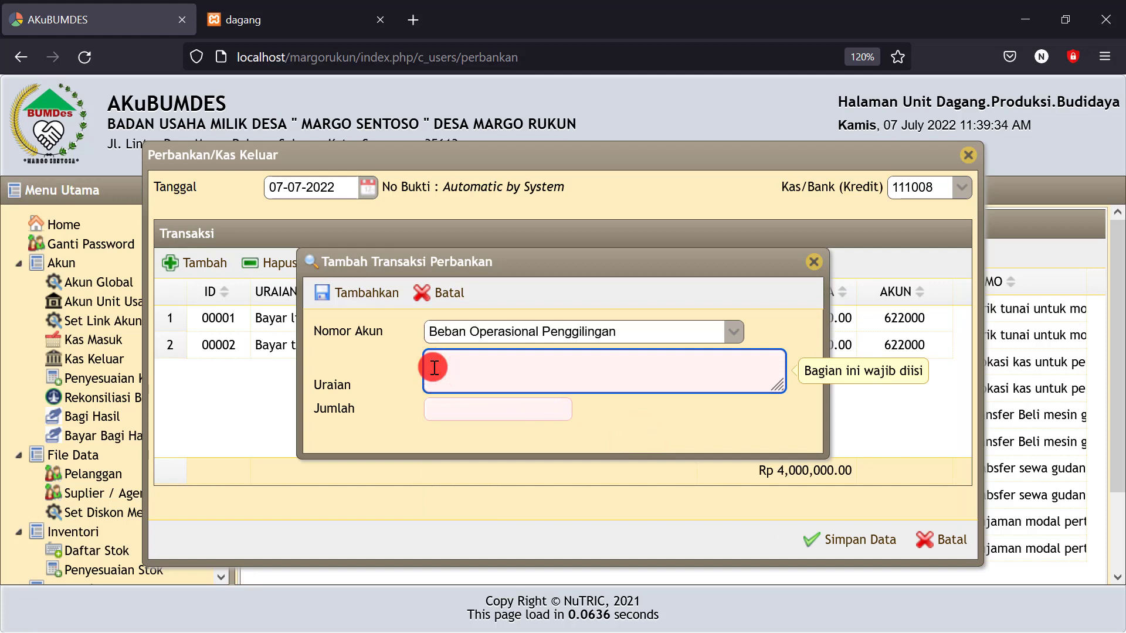
type("Biaya pera")
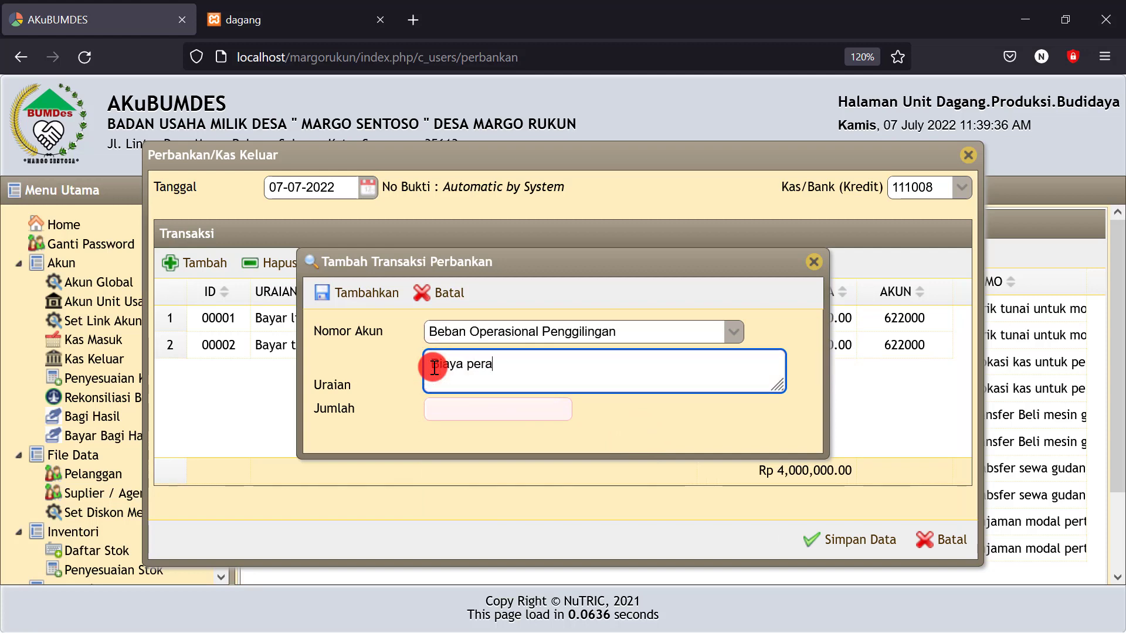
type("watan mesin")
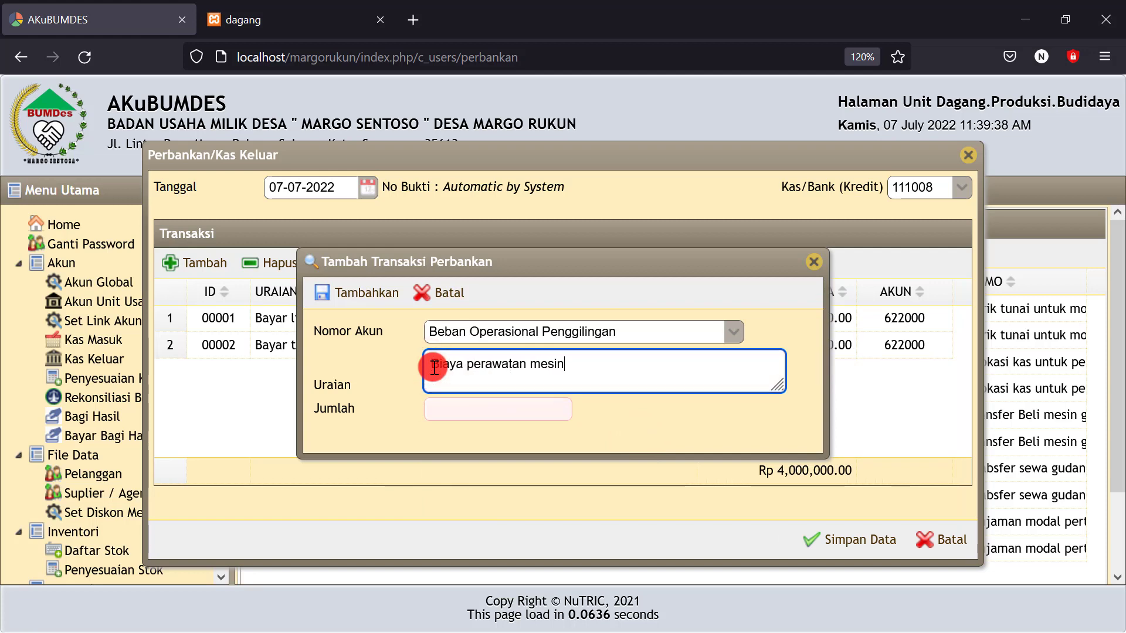
left_click(451, 410)
type("1")
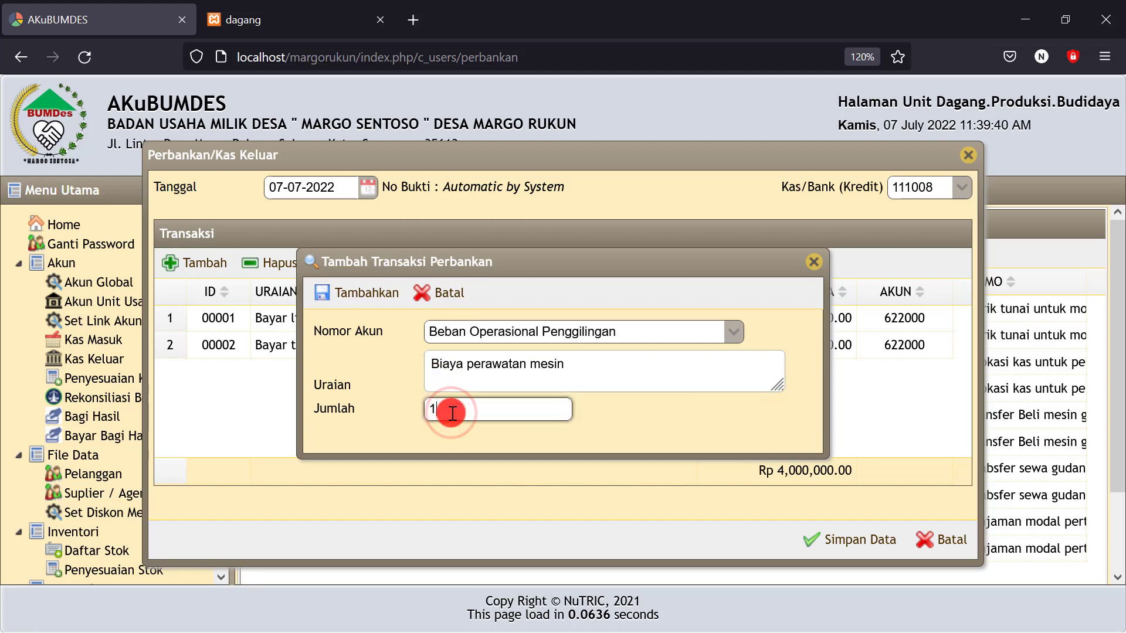
type(".000.000")
left_click(589, 415)
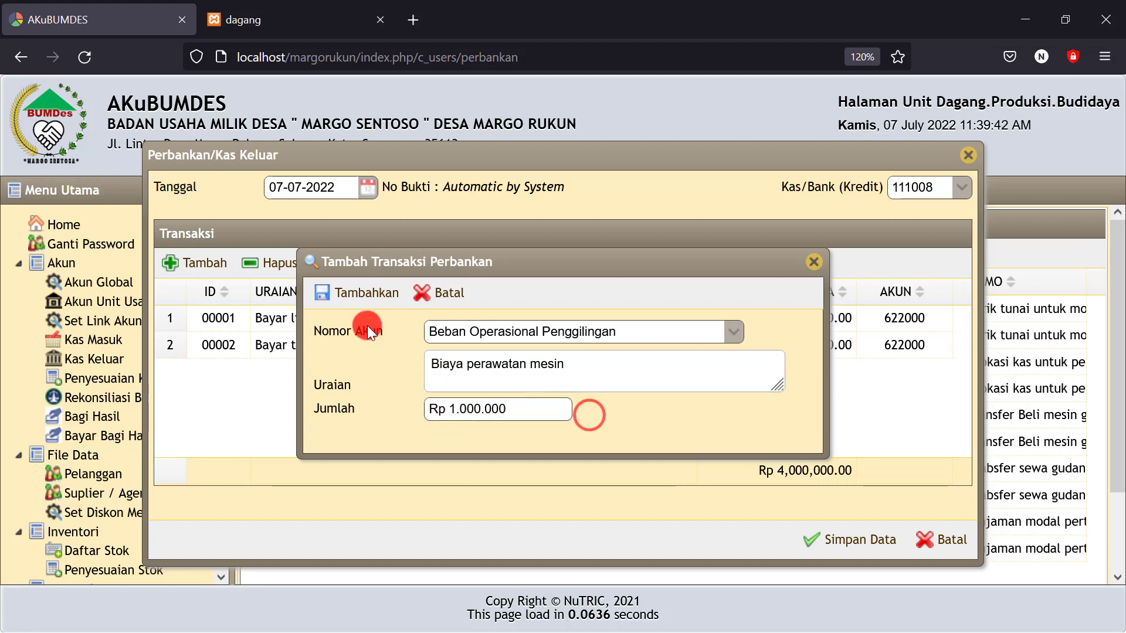
left_click(365, 293)
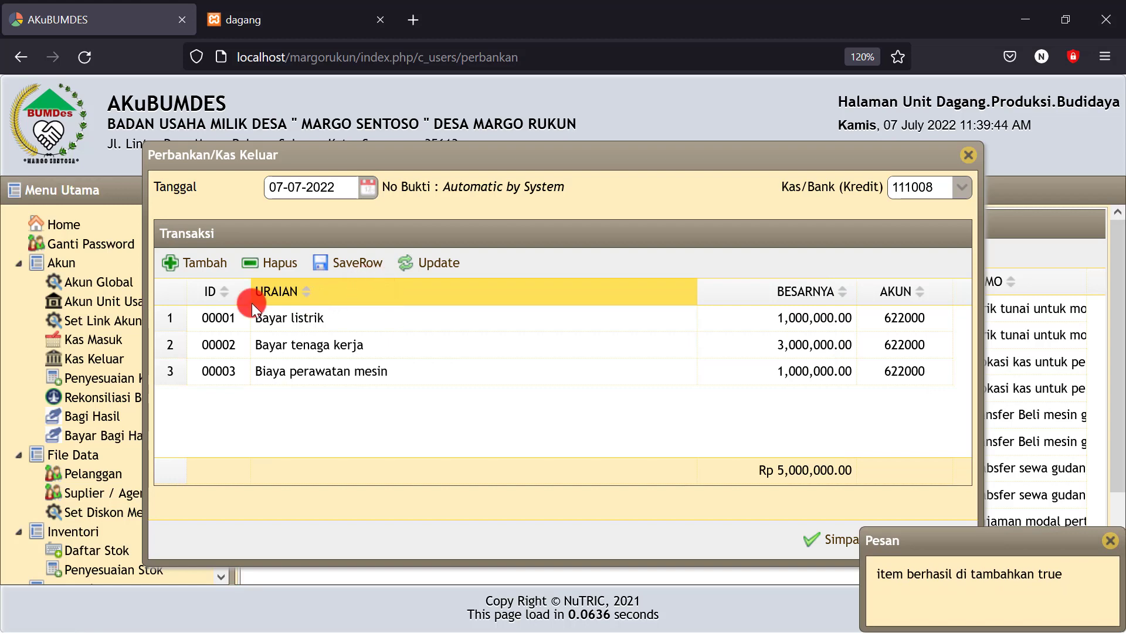
Add a Beli BBM line of 500,000 on account 621000 and save the entry as JPK00004
left_click(180, 263)
left_click(466, 338)
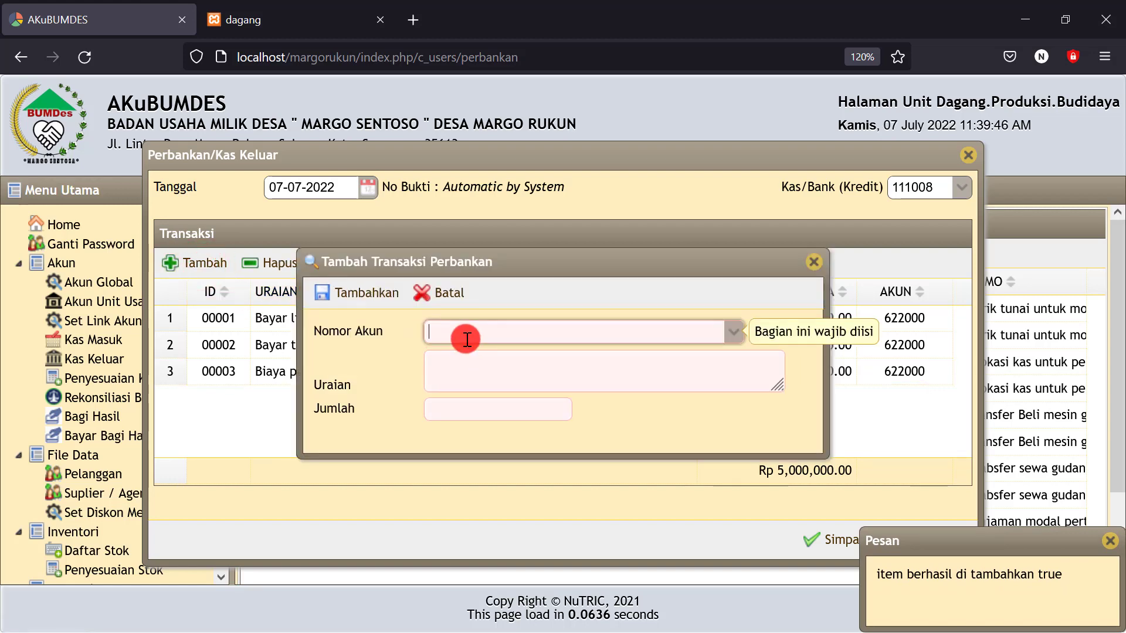
left_click(732, 333)
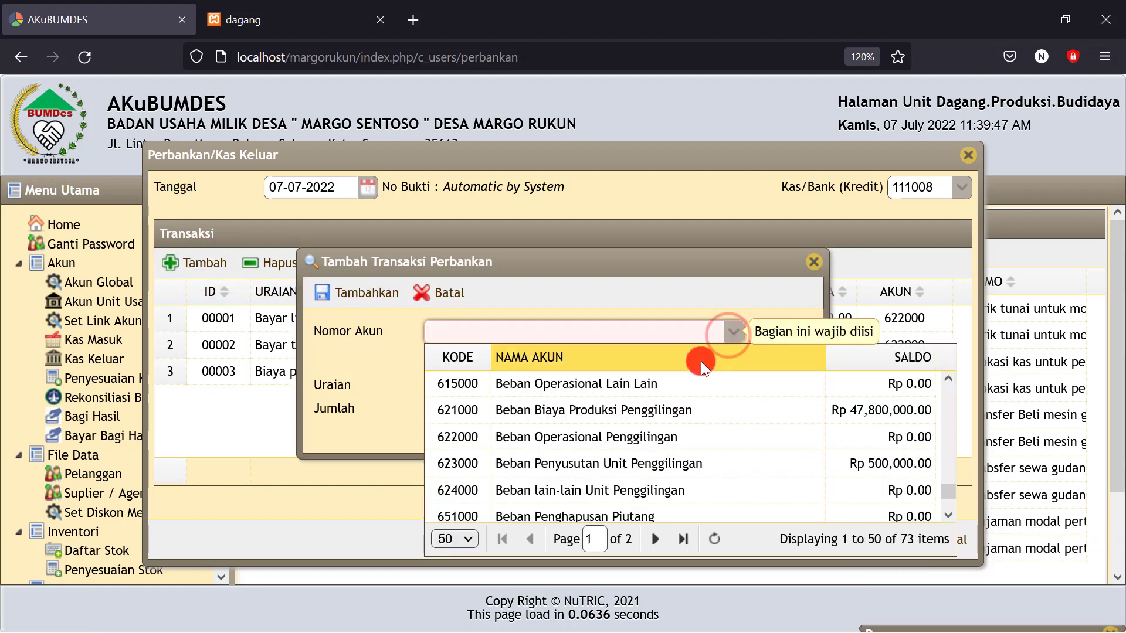
left_click(642, 410)
left_click(483, 374)
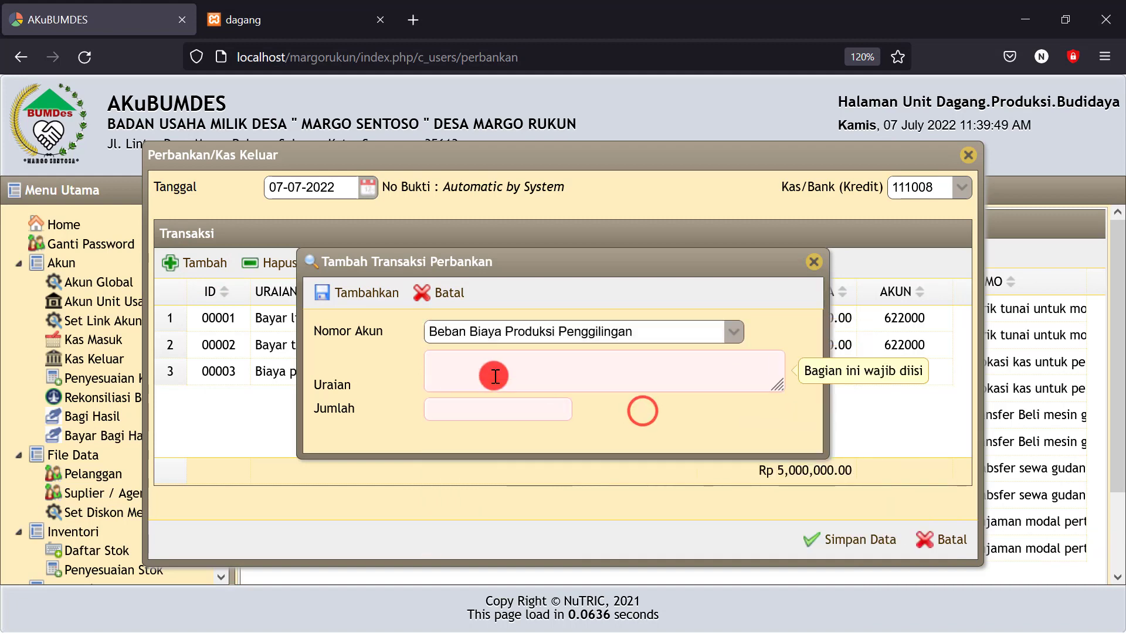
type("Beli BBM")
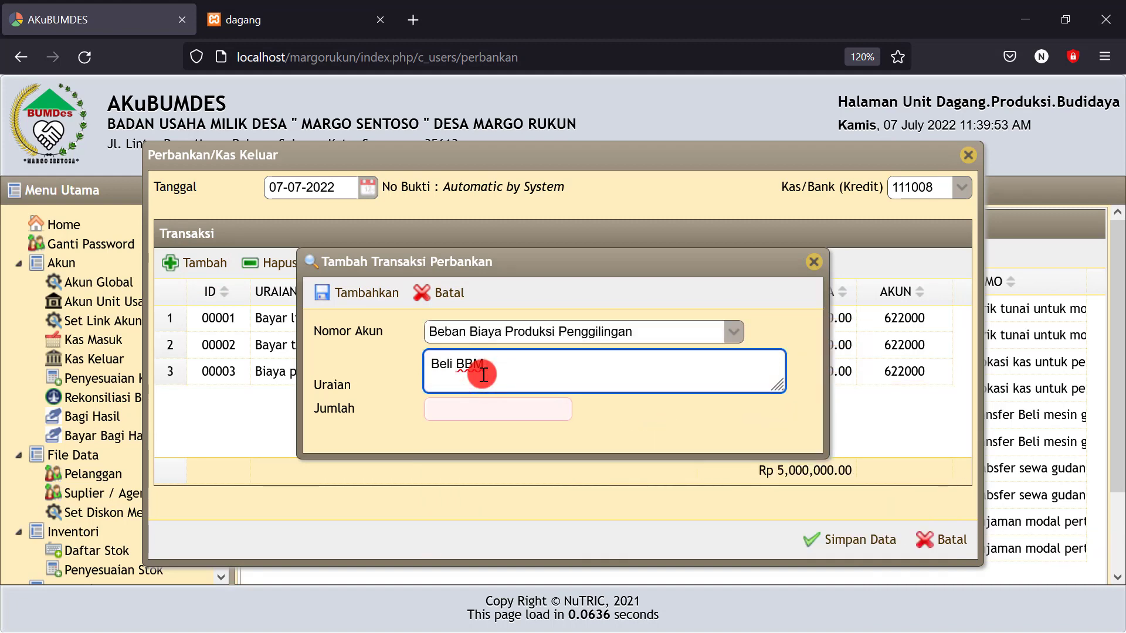
left_click(495, 408)
type("5")
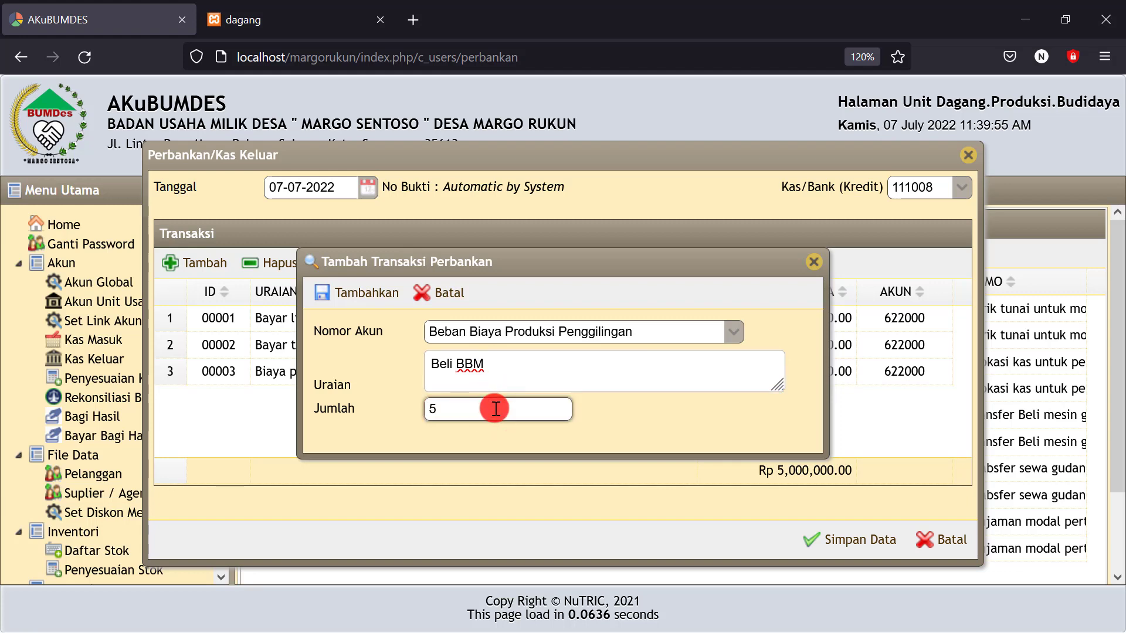
type("00000")
left_click(656, 425)
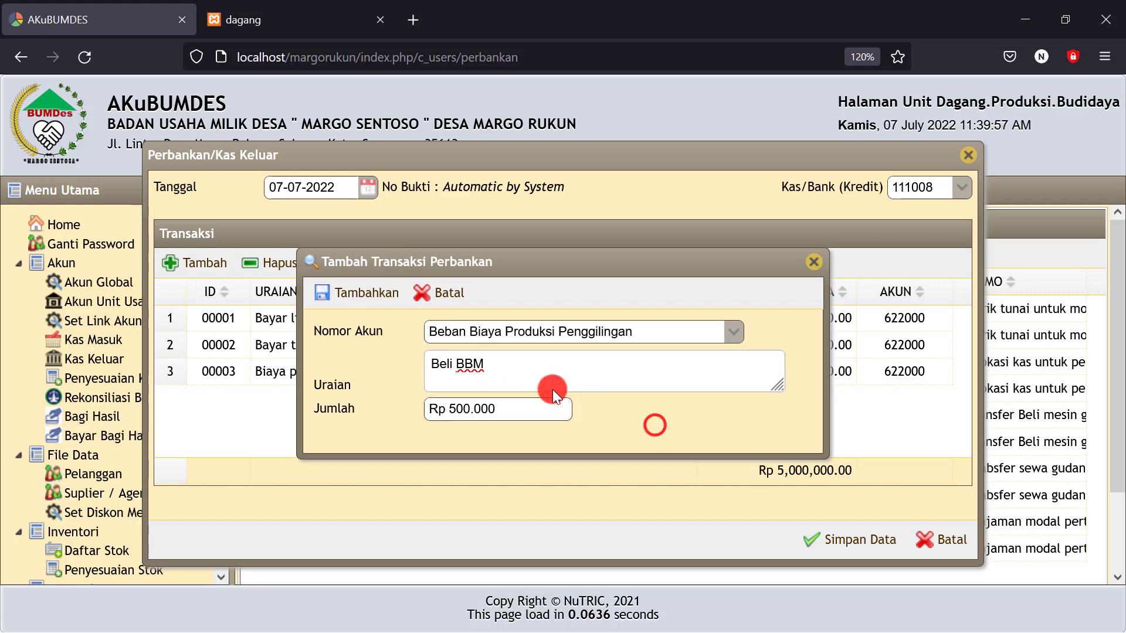
left_click(359, 293)
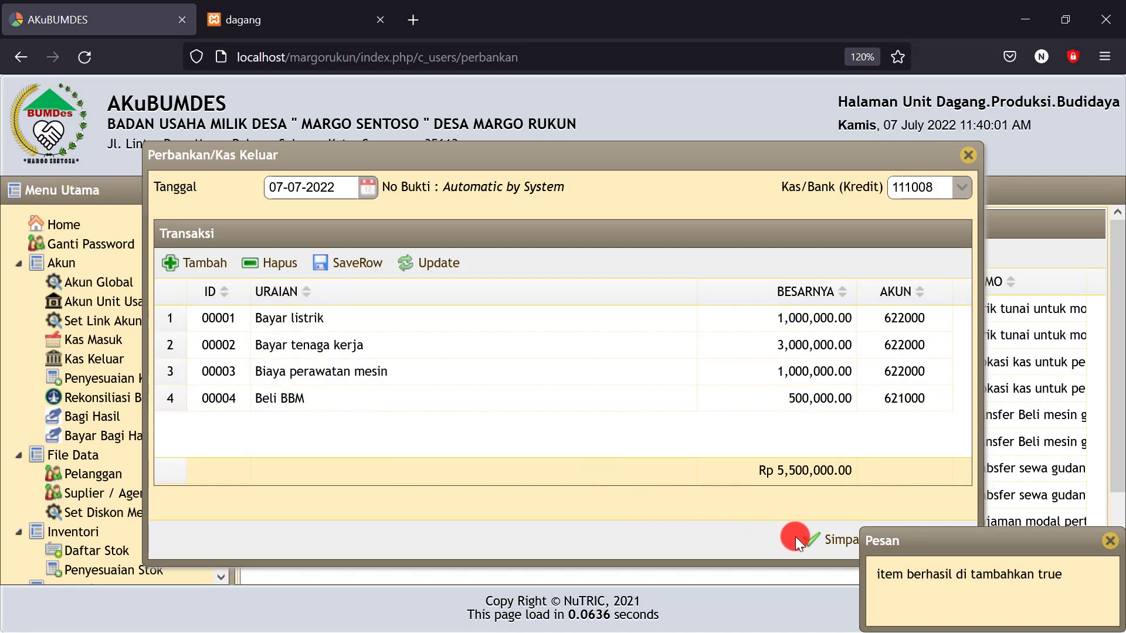
left_click(830, 542)
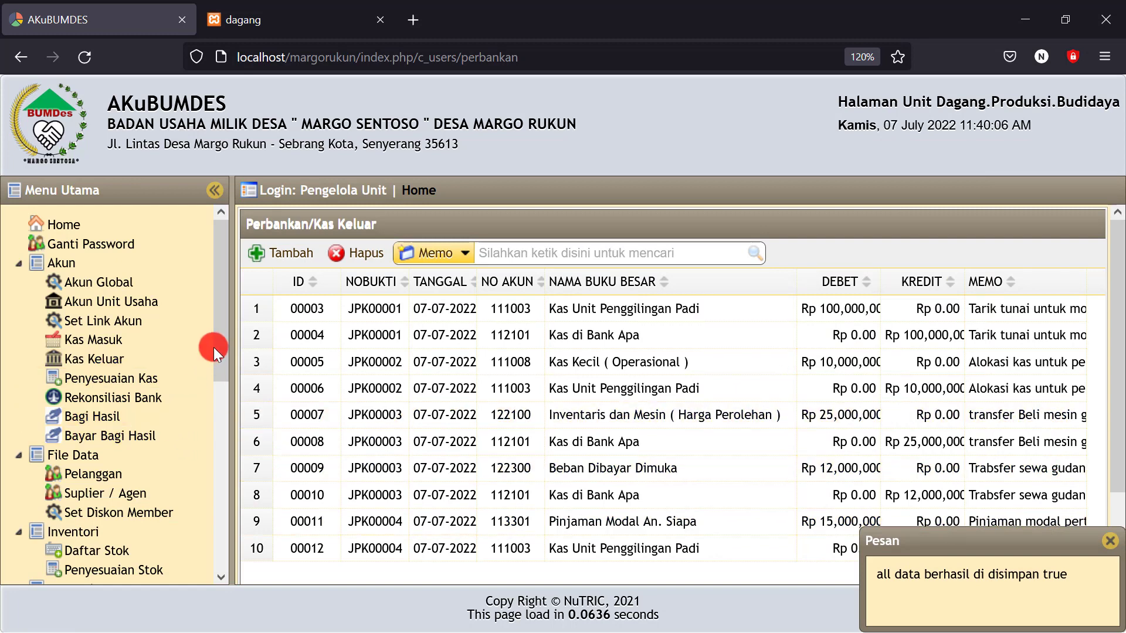
left_click_drag(223, 342, 212, 565)
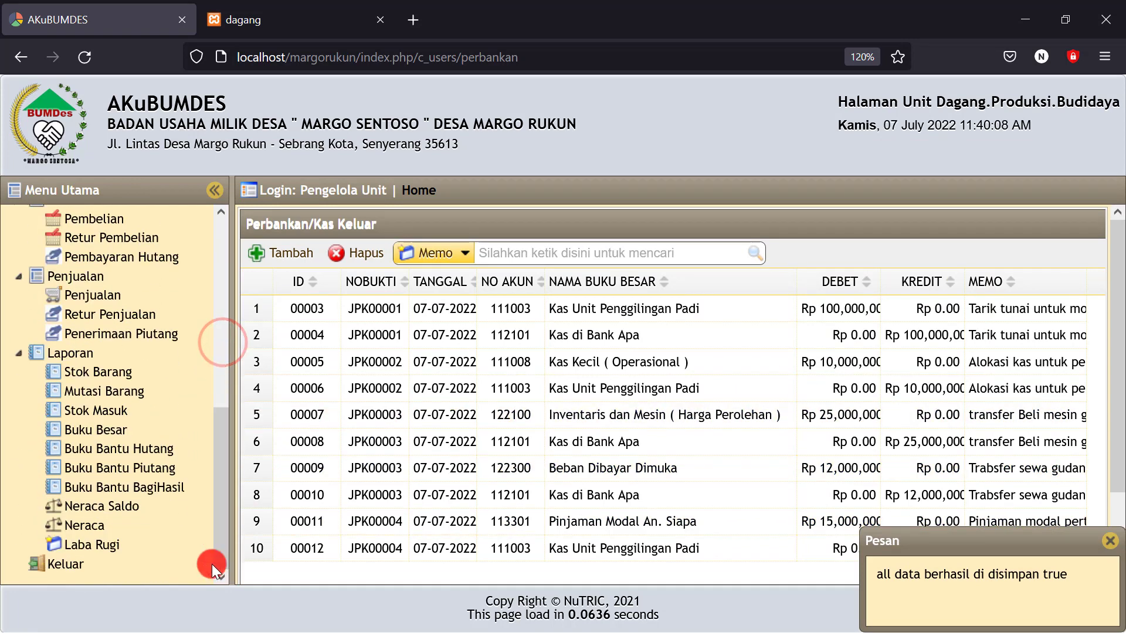
Show the Neraca for 07-07-2022 and check the 4,500,000.00 Kas Kecil balance
left_click(91, 528)
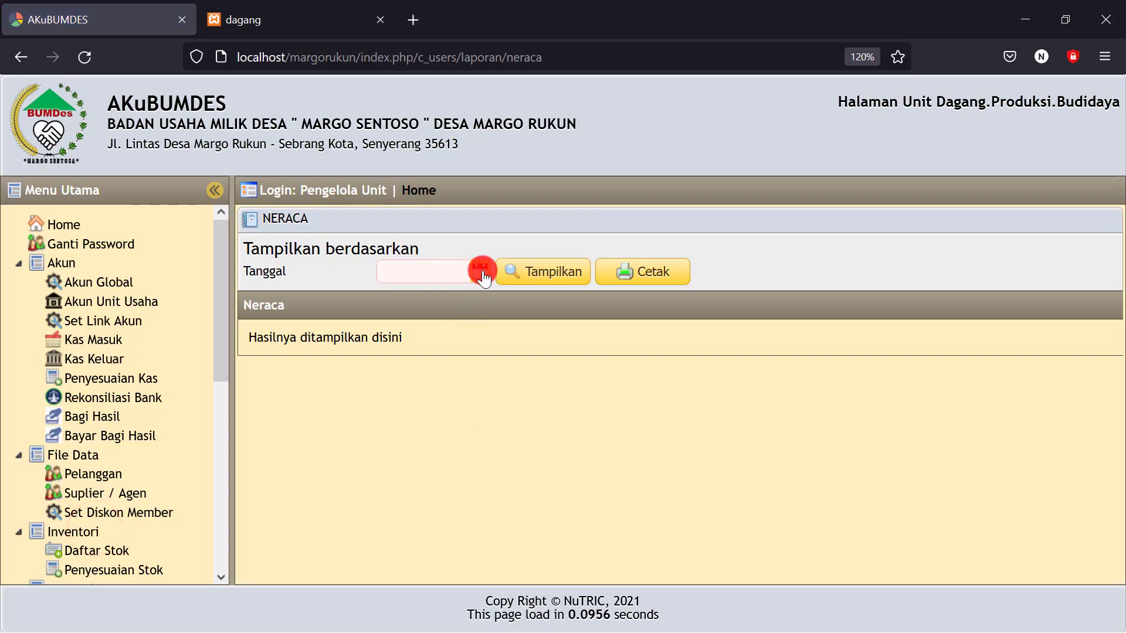
left_click(481, 271)
left_click(499, 365)
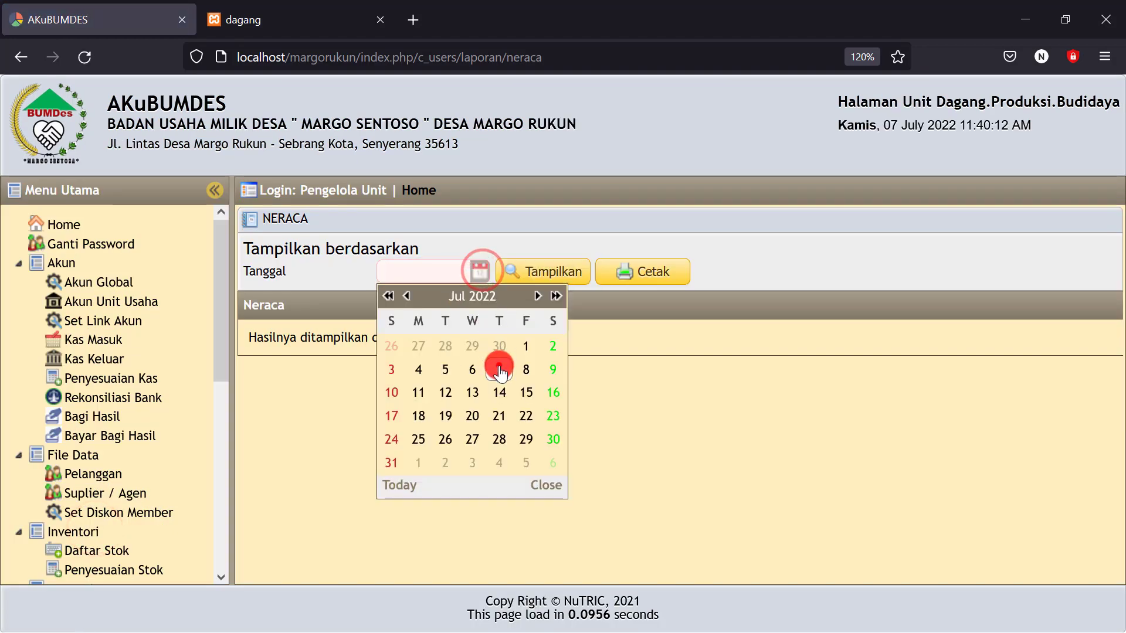
left_click(535, 280)
scroll(684, 428, "down", 3)
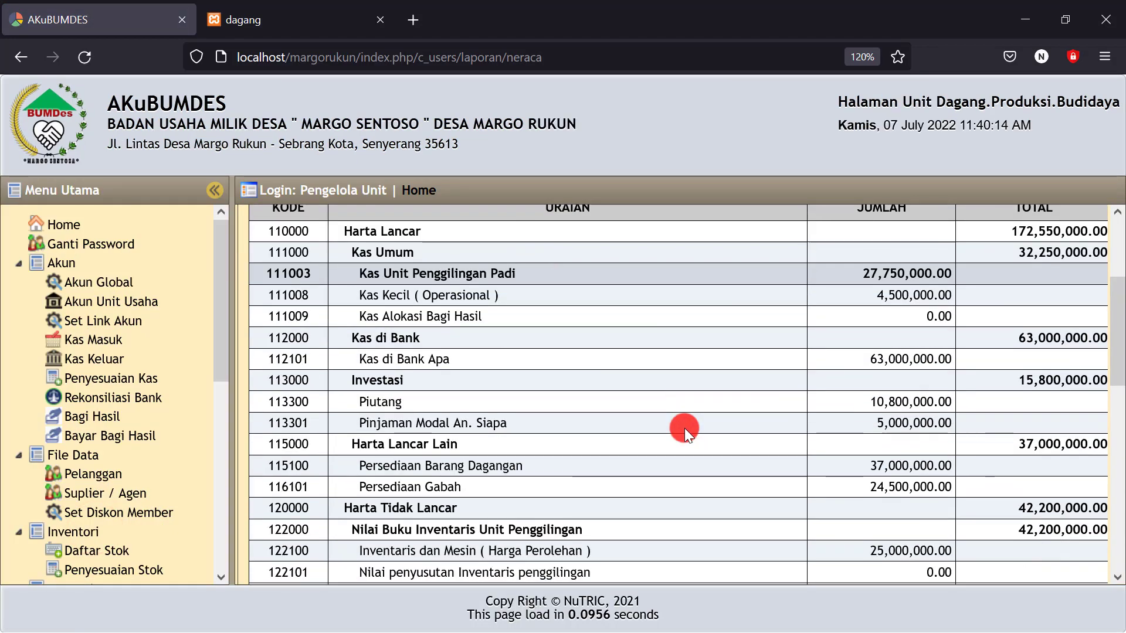
scroll(685, 428, "up", 3)
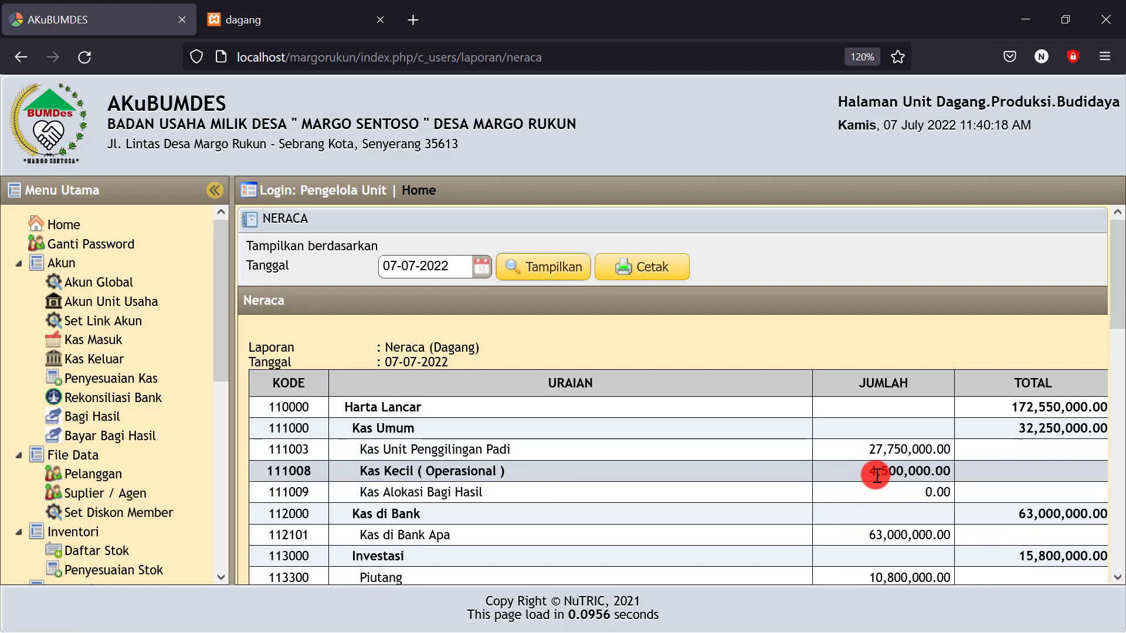
left_click_drag(869, 471, 950, 471)
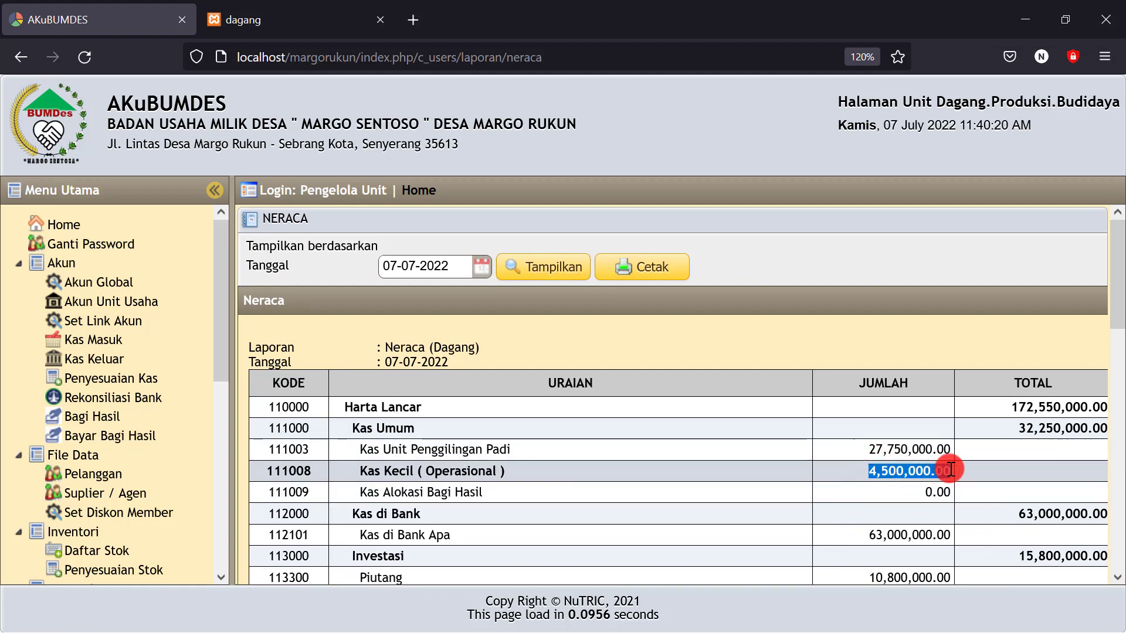
left_click_drag(840, 477, 940, 467)
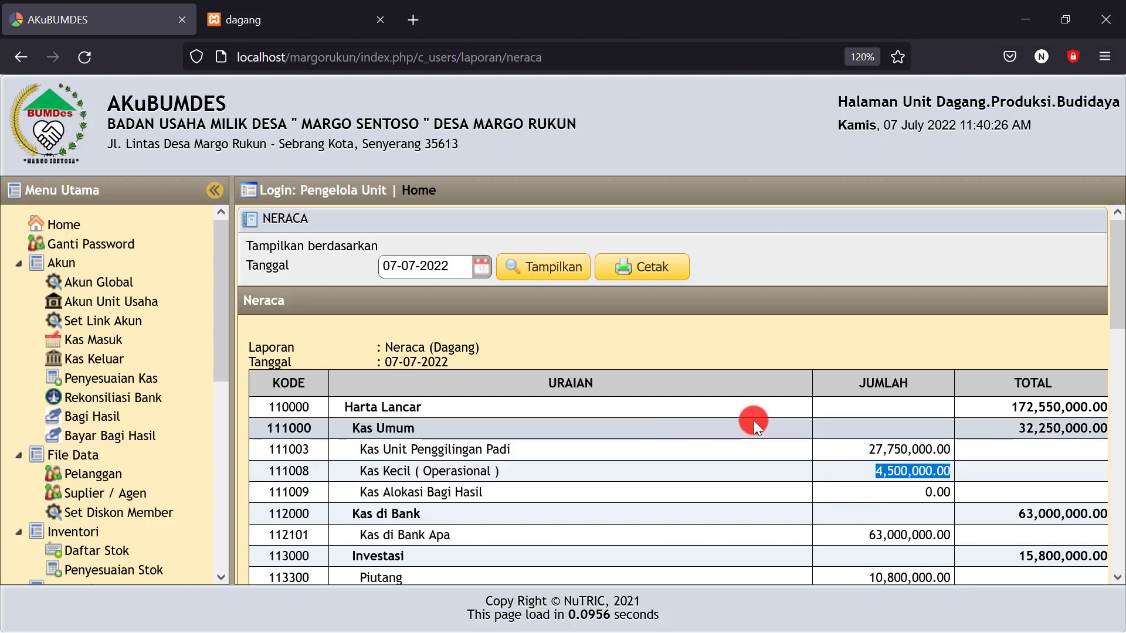
Verify Laba Berjalan reads 2,050,000.00, then minimize the browser
scroll(751, 425, "down", 5)
scroll(748, 435, "down", 3)
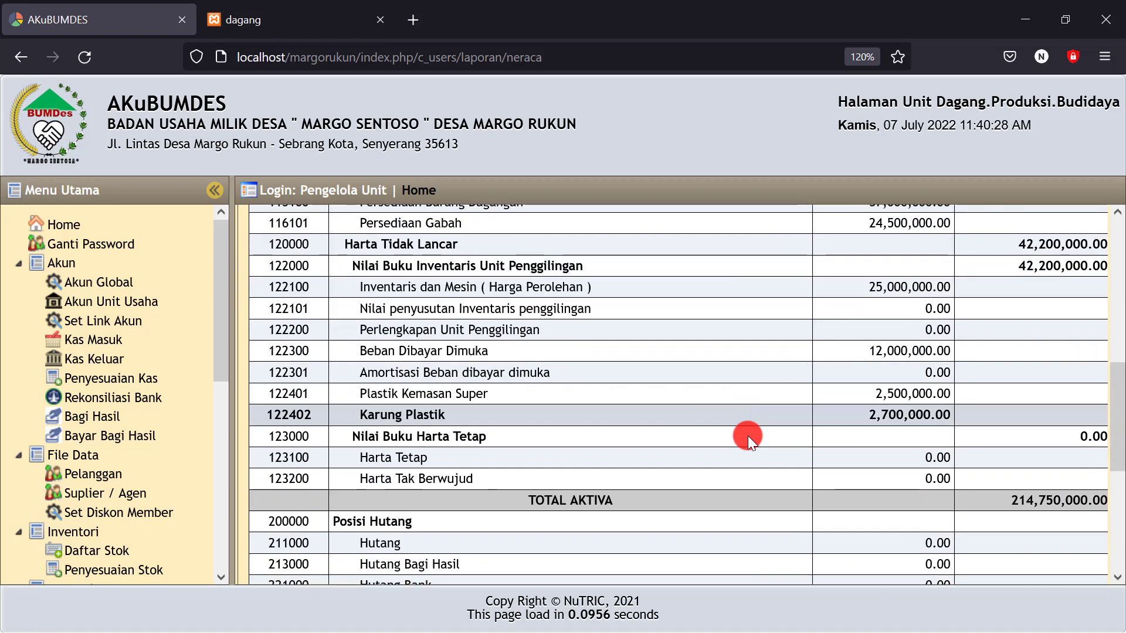
scroll(743, 447, "down", 3)
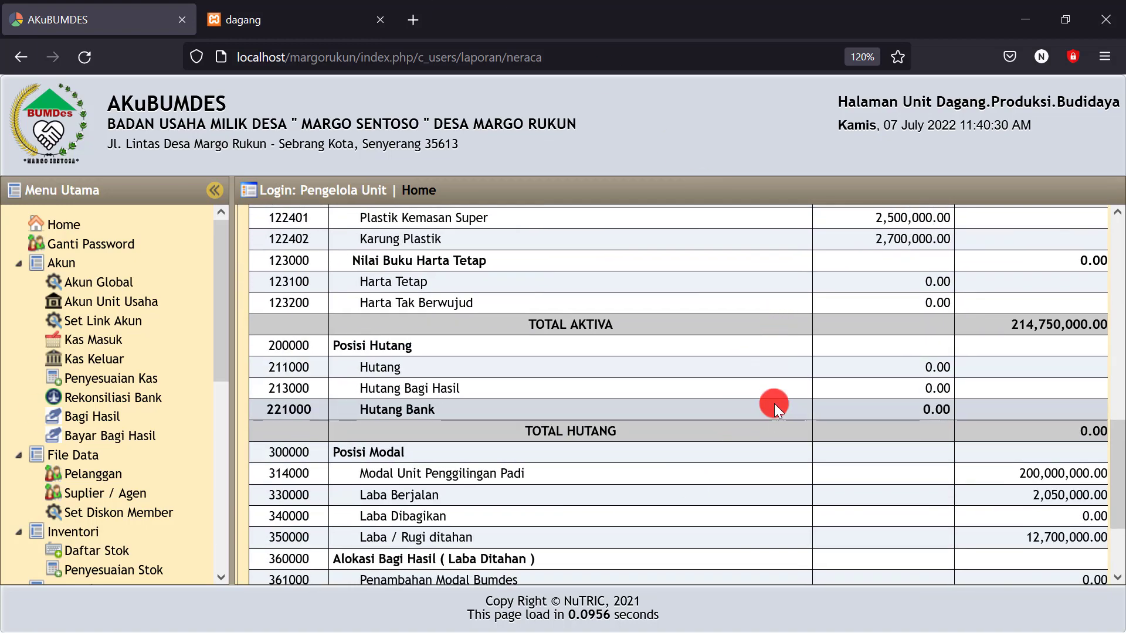
scroll(774, 404, "down", 2)
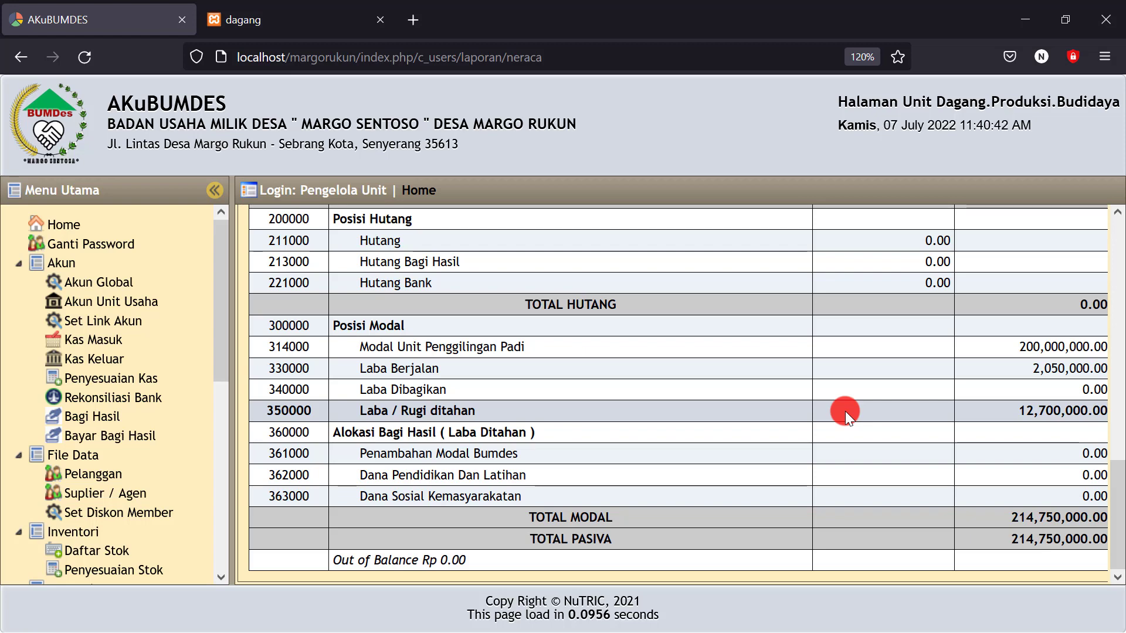
double_click(1026, 368)
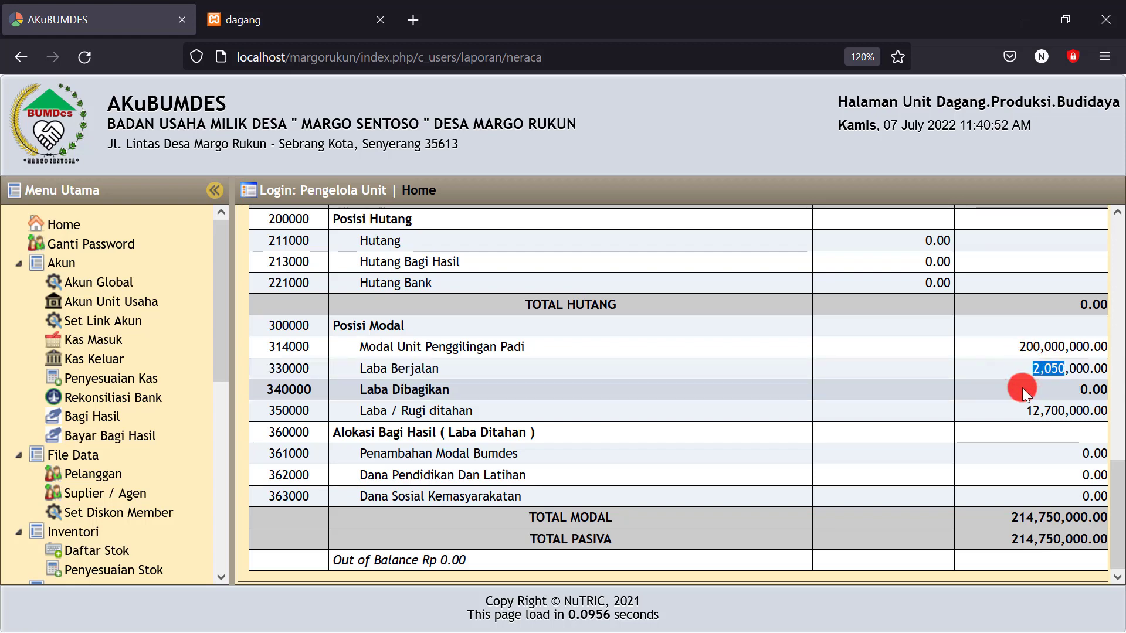
left_click(1022, 388)
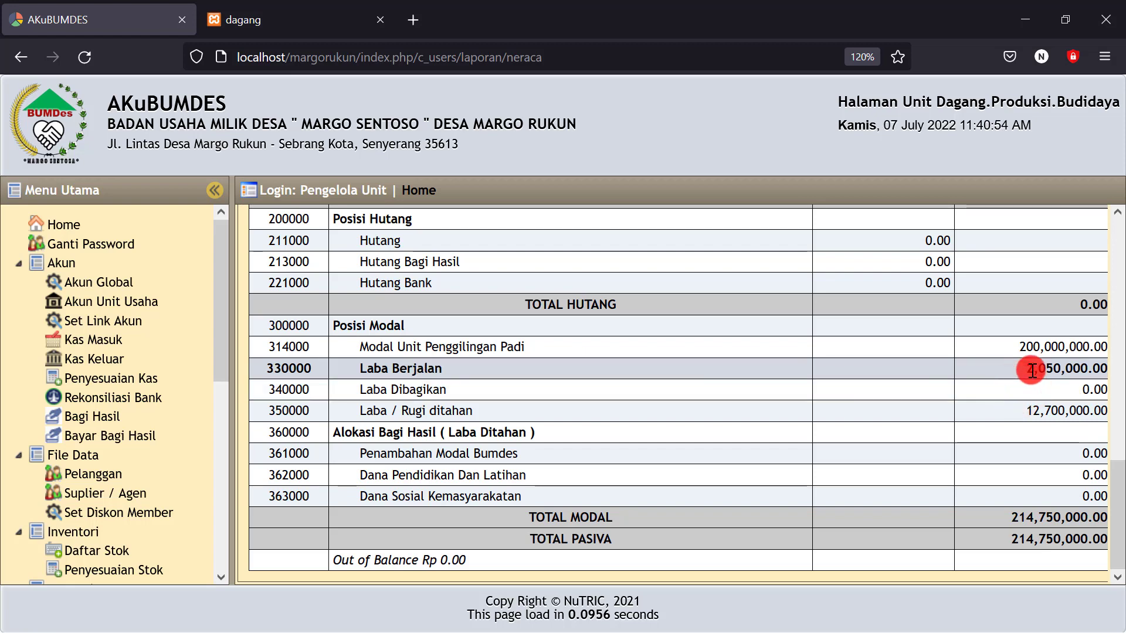
double_click(1025, 369)
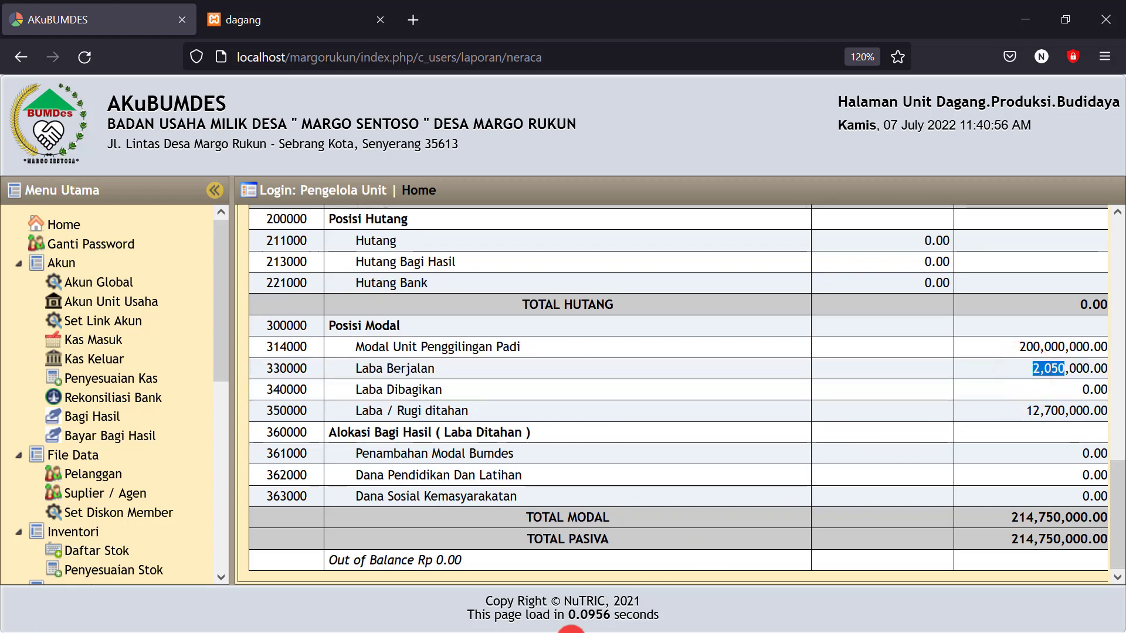
left_click(1030, 14)
Check the Penyusutan Mesin cost of 210.000 in cell A46, then return to AKuBUMDES
left_click(614, 533)
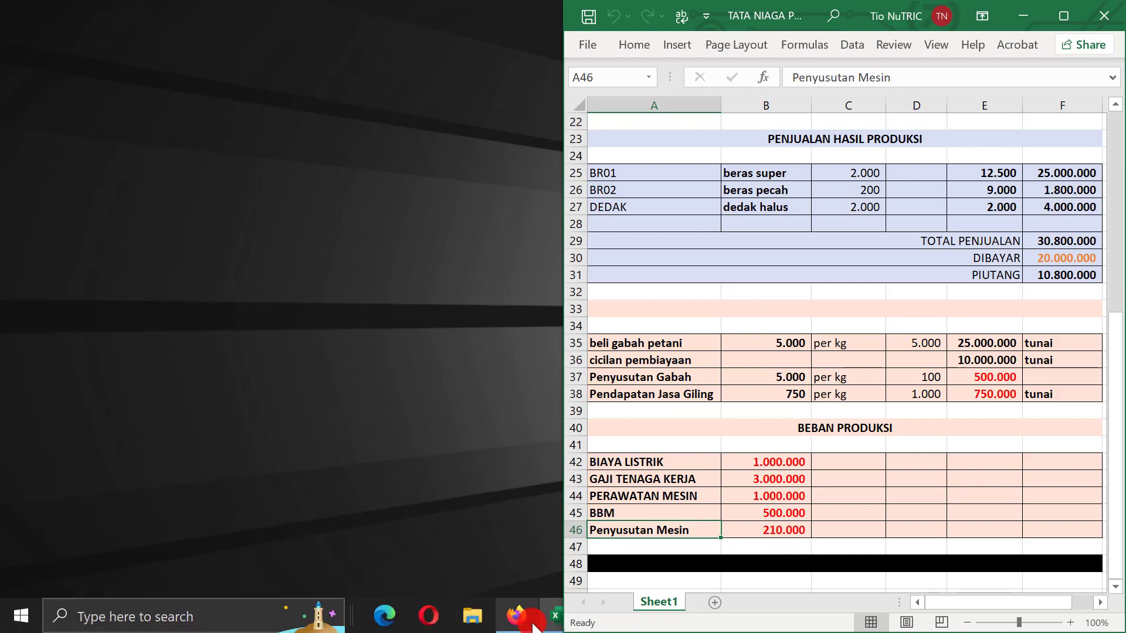
left_click(515, 615)
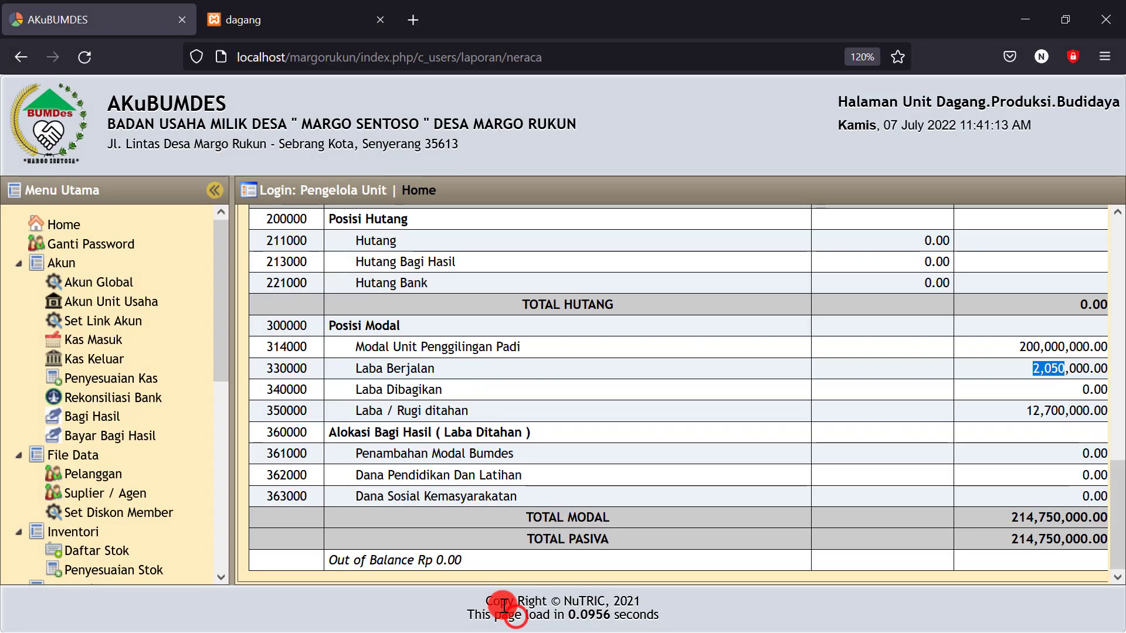
Start a new Penyesuaian Kas adjusting entry dated 07-07-2022
left_click(99, 382)
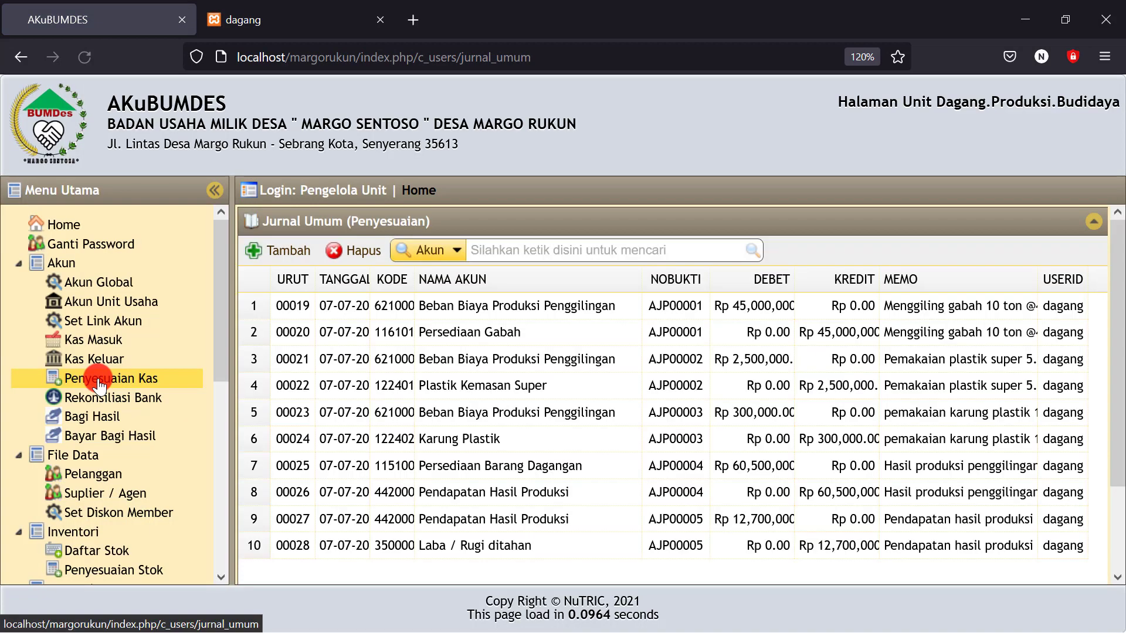
left_click(287, 249)
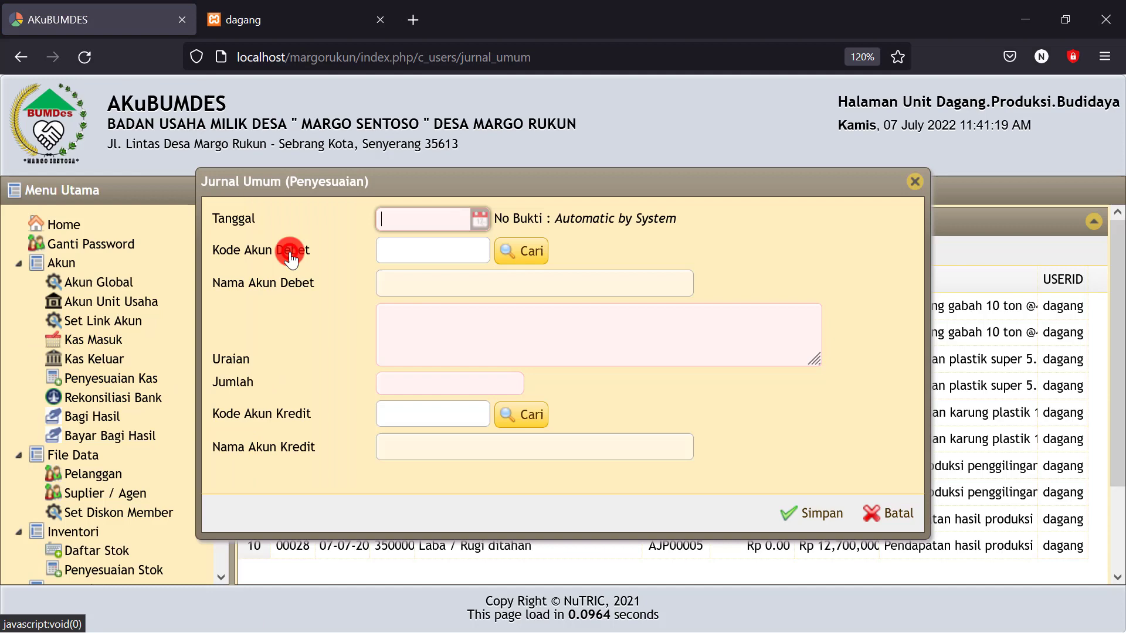
left_click(479, 219)
left_click(502, 321)
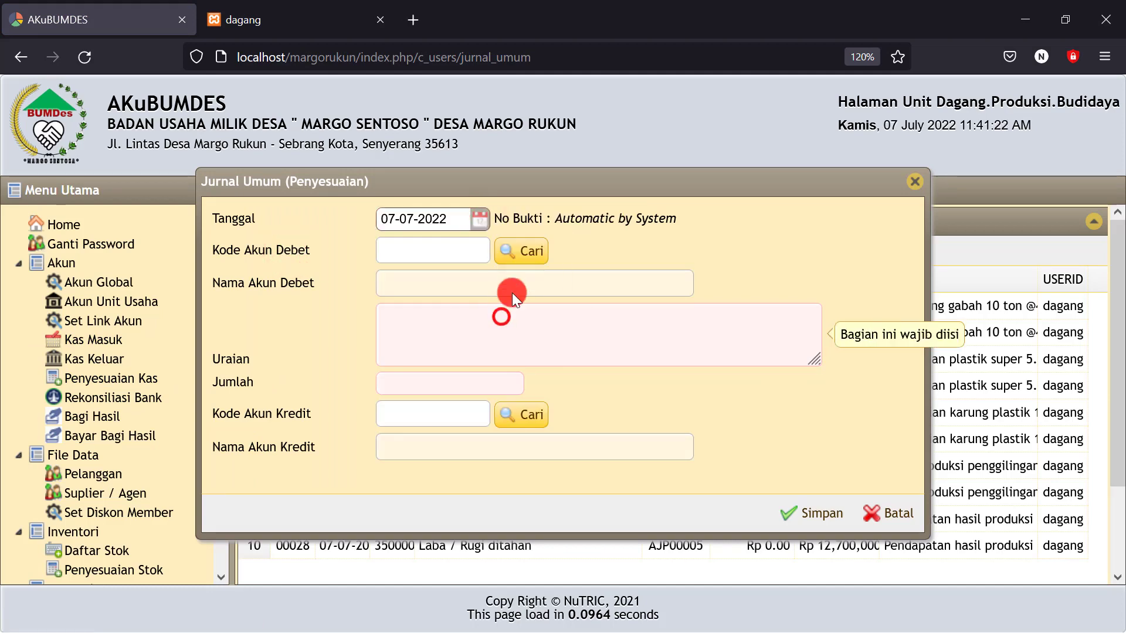
left_click(526, 246)
Search 'beban' and set the debit account to 623000 Beban Penyusutan Unit Penggilingan
left_click(529, 258)
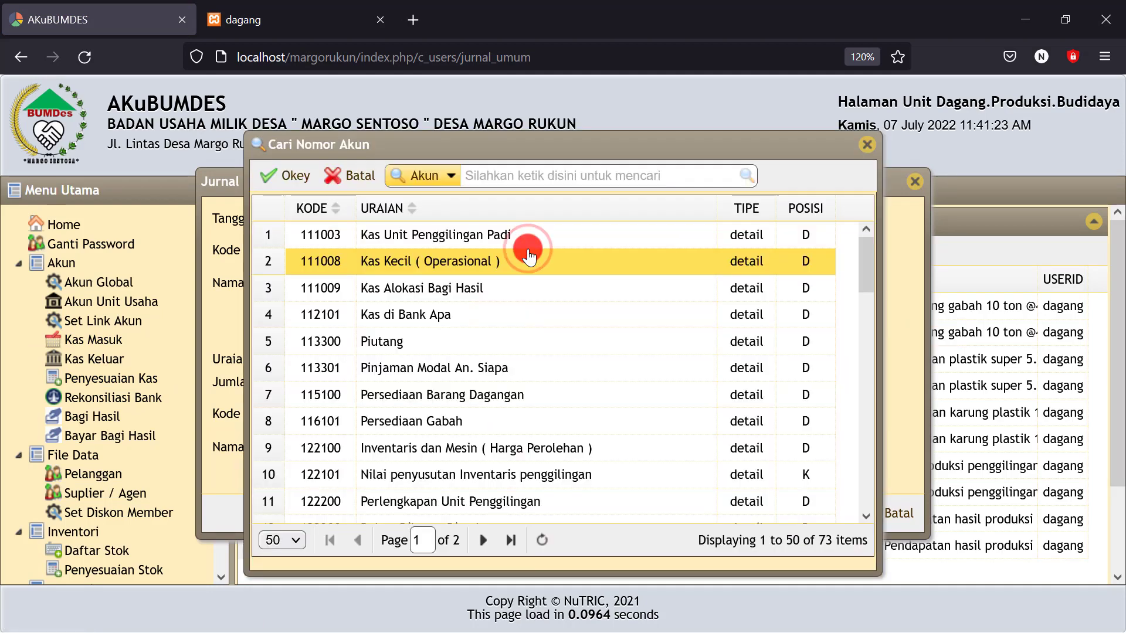
left_click(516, 177)
type("beban")
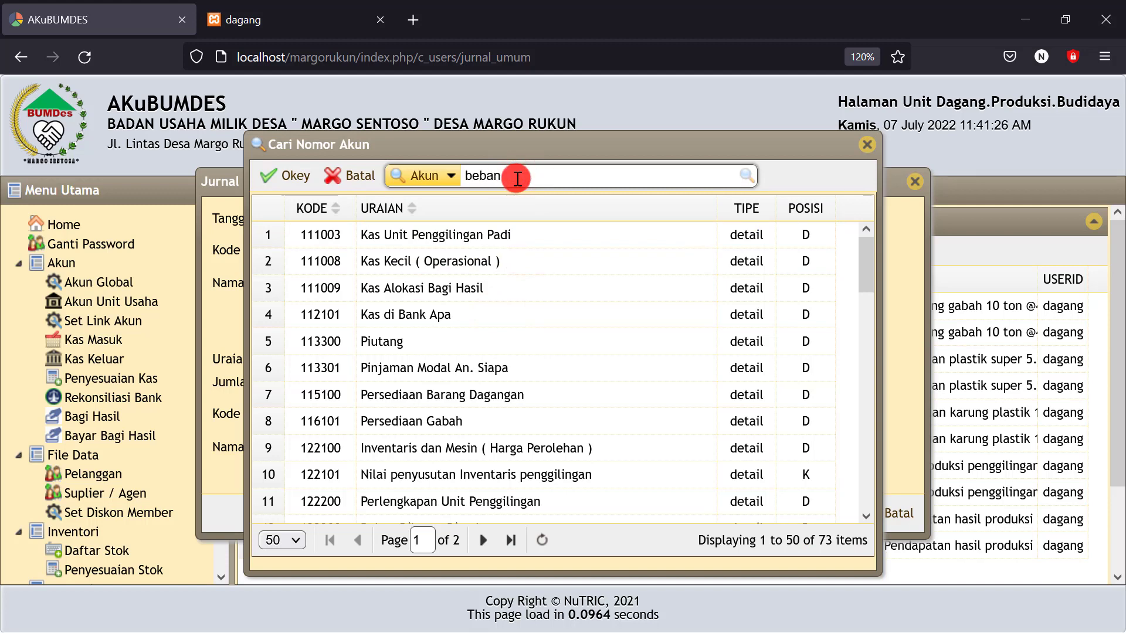
left_click(744, 172)
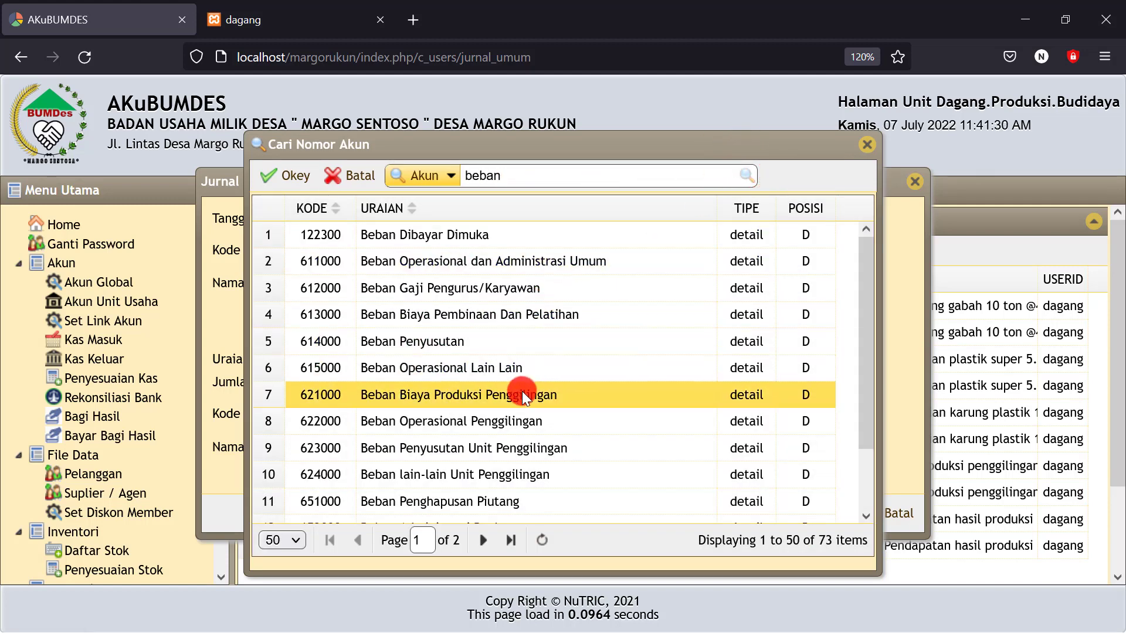
left_click(494, 449)
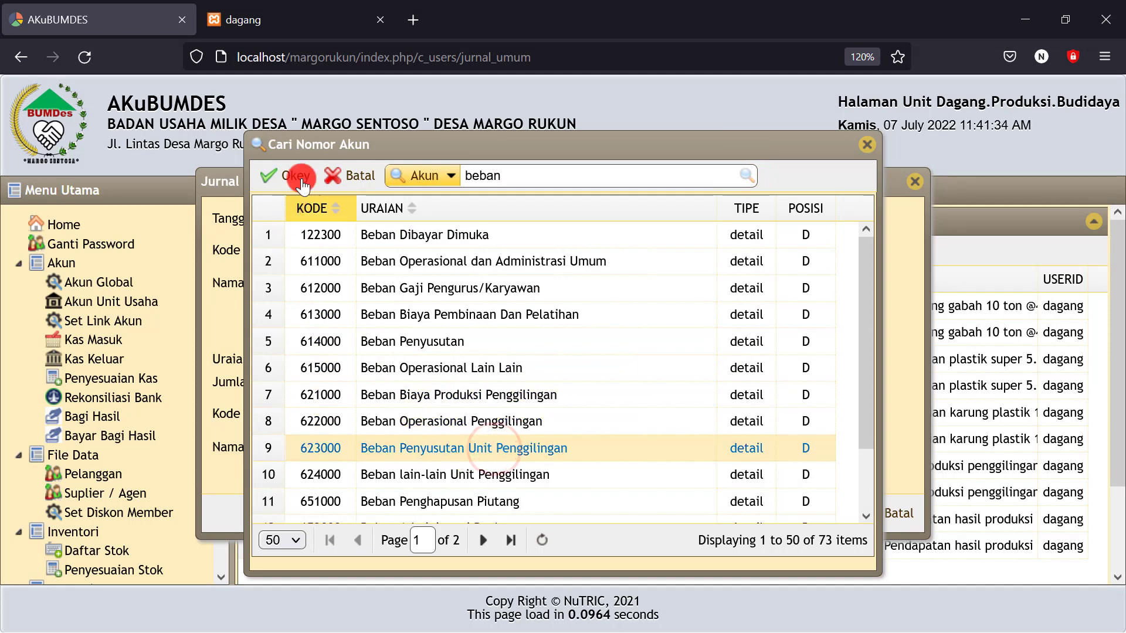
left_click(285, 175)
Describe the entry as 'Penyusutan mesin giling per bulan'
left_click(422, 326)
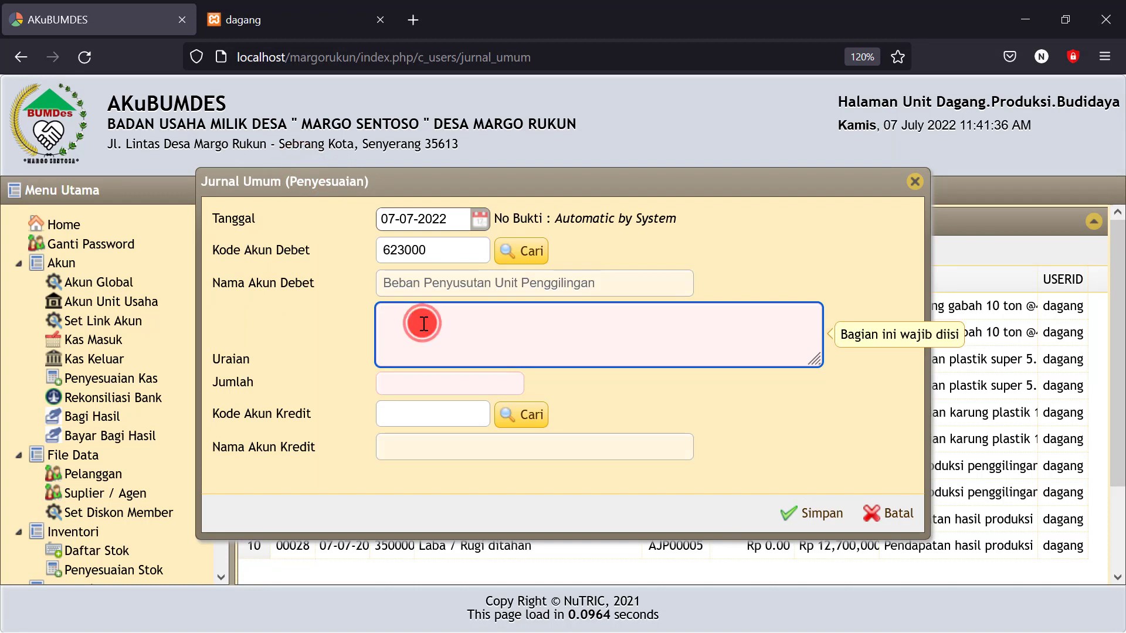
type("B")
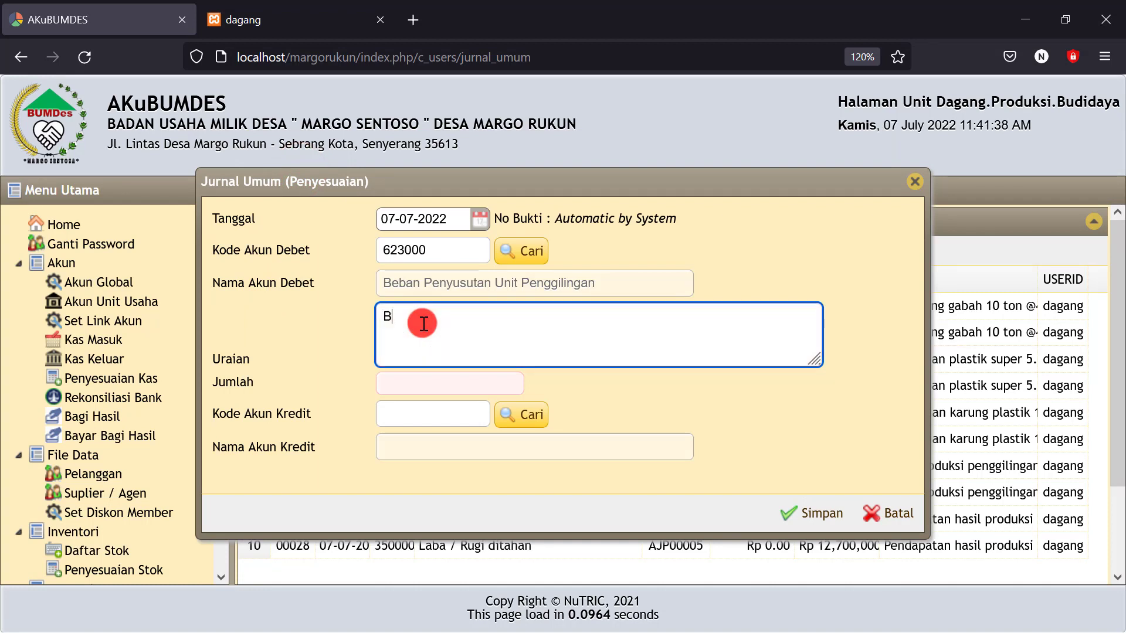
key("BackSpace")
type("Penyusutan mesin giling")
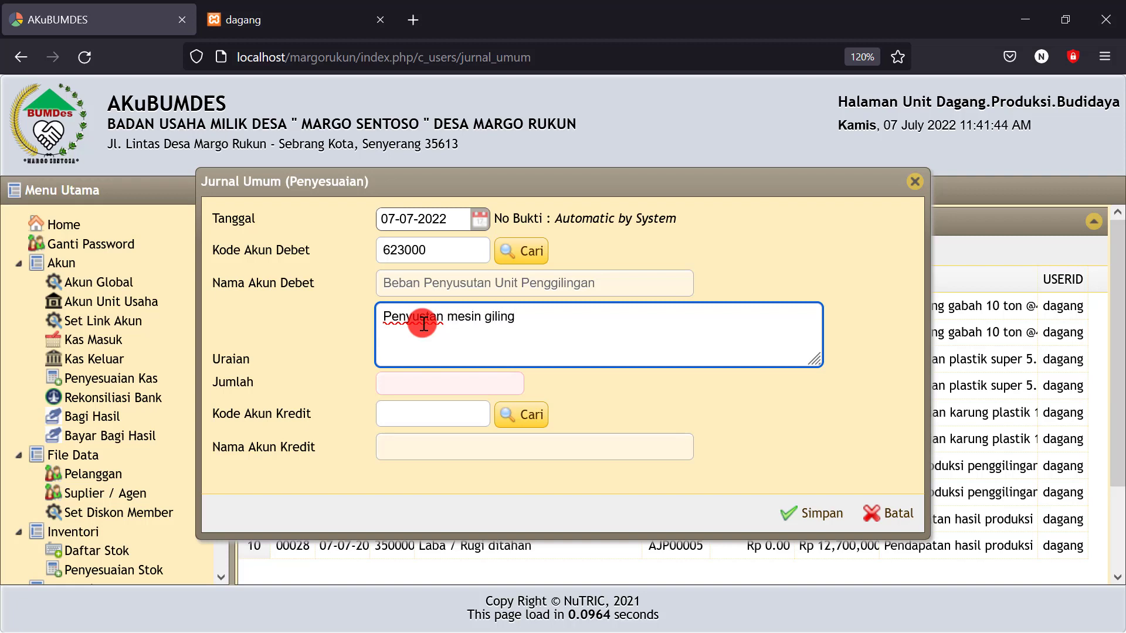
type(" per bulan")
left_click(428, 382)
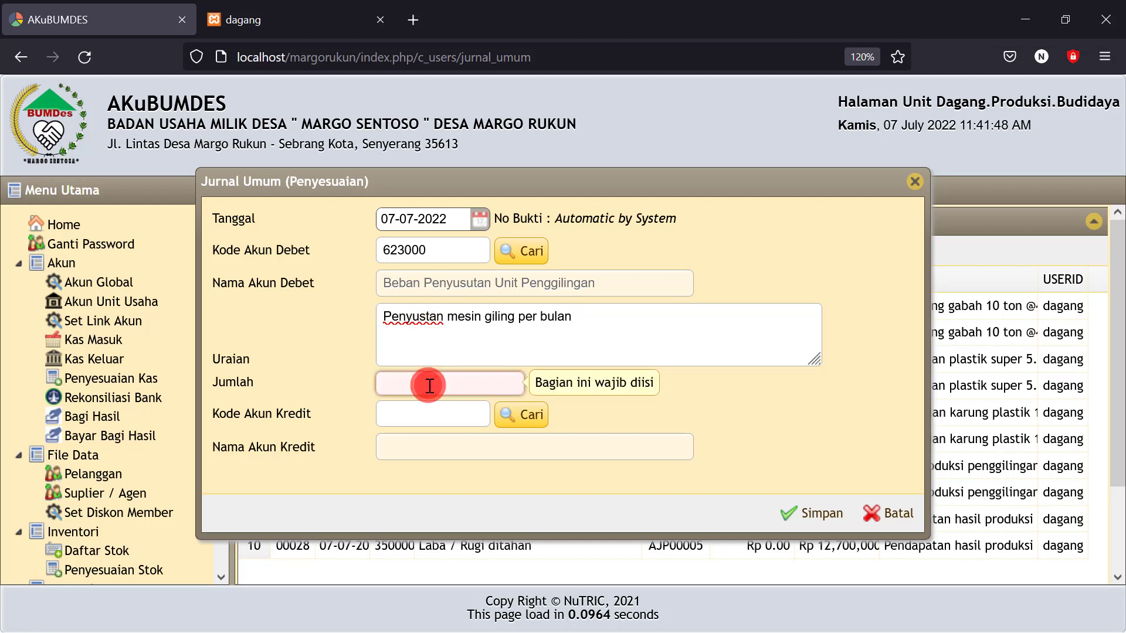
Enter and double-check the Rp 210.000 depreciation amount
type("210.000")
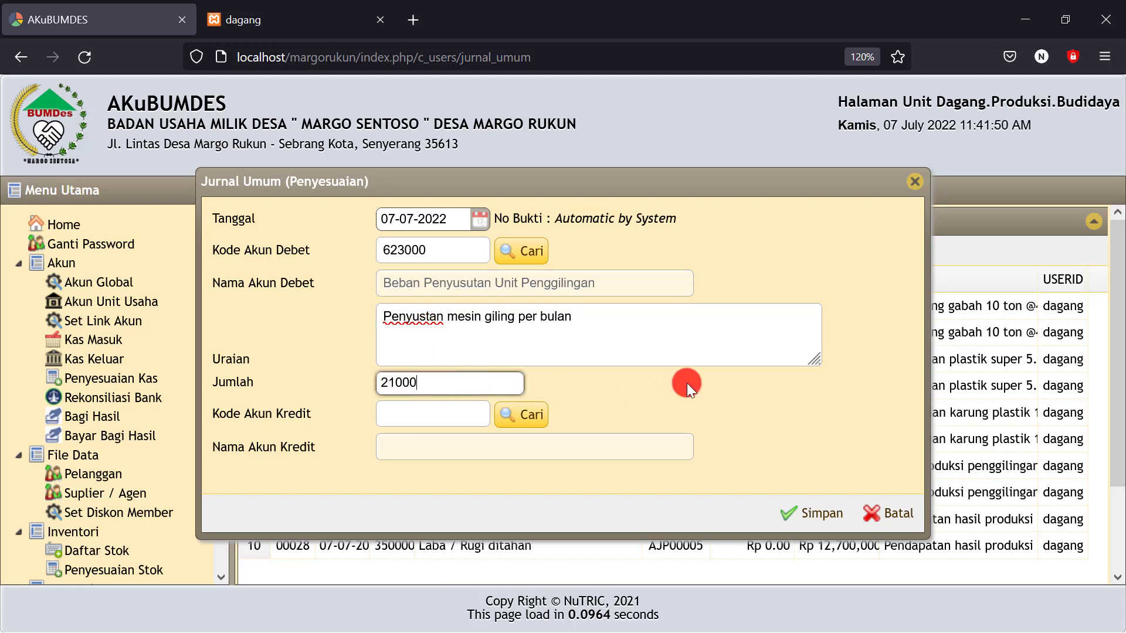
left_click(687, 382)
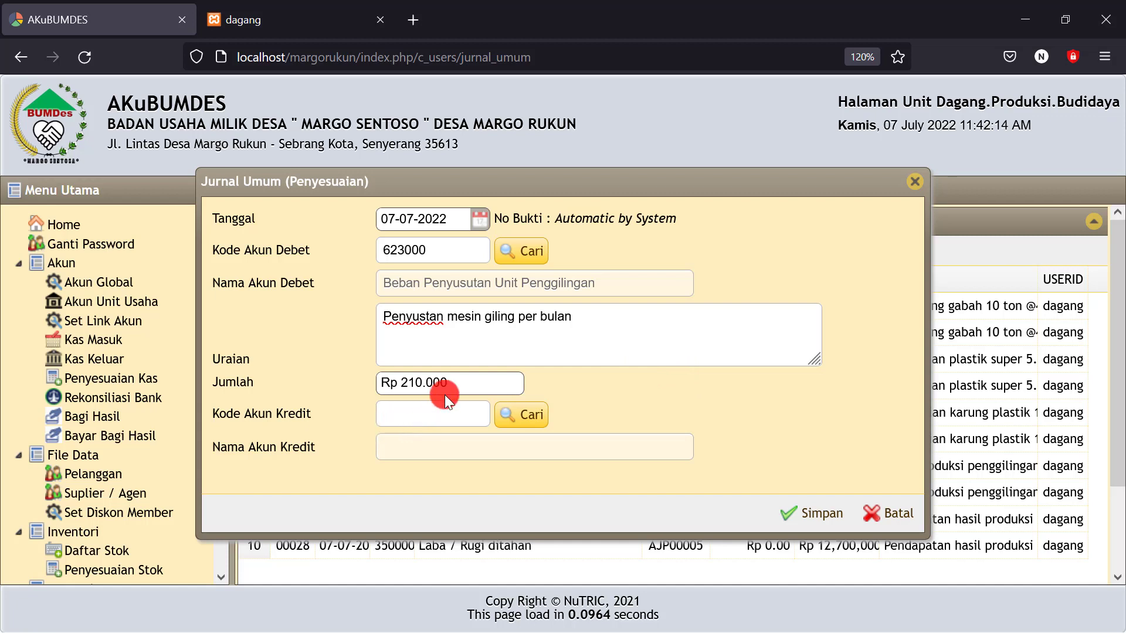
left_click(457, 384)
left_click_drag(457, 385, 372, 383)
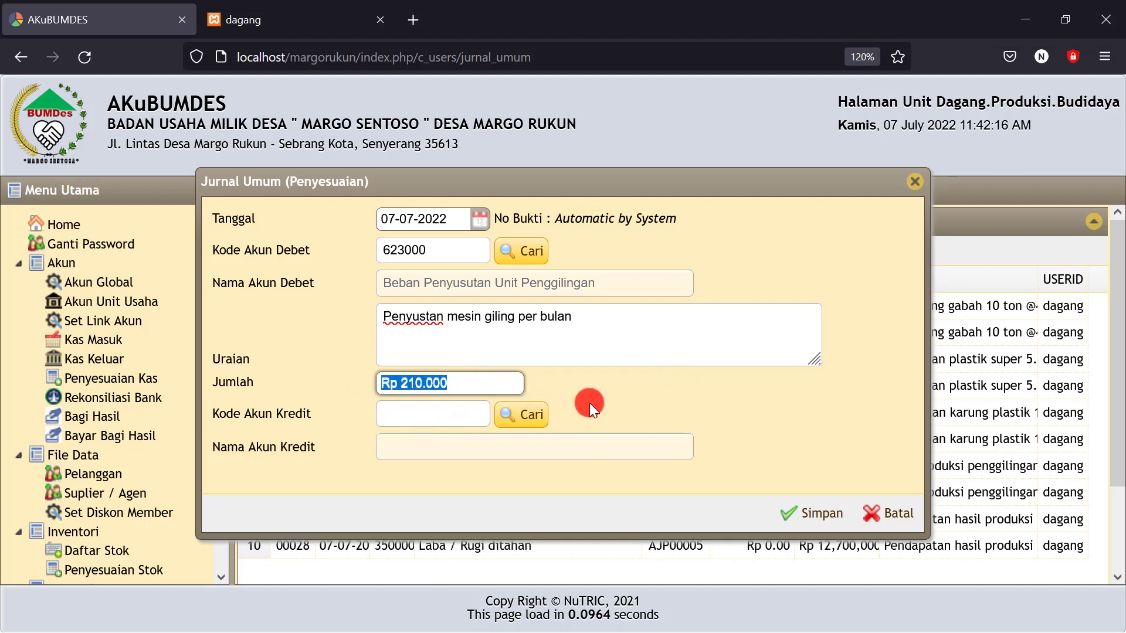
left_click(655, 401)
left_click_drag(474, 381, 310, 379)
left_click(688, 403)
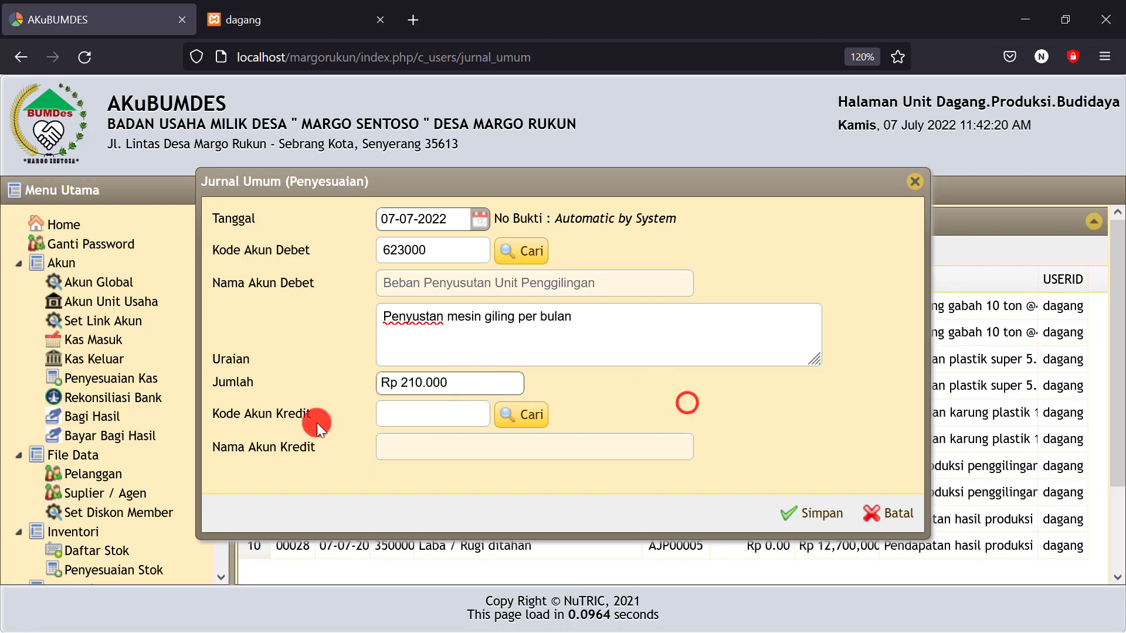
Credit 122101 Nilai penyusutan Inventaris penggilingan and save the adjusting entry
left_click(532, 417)
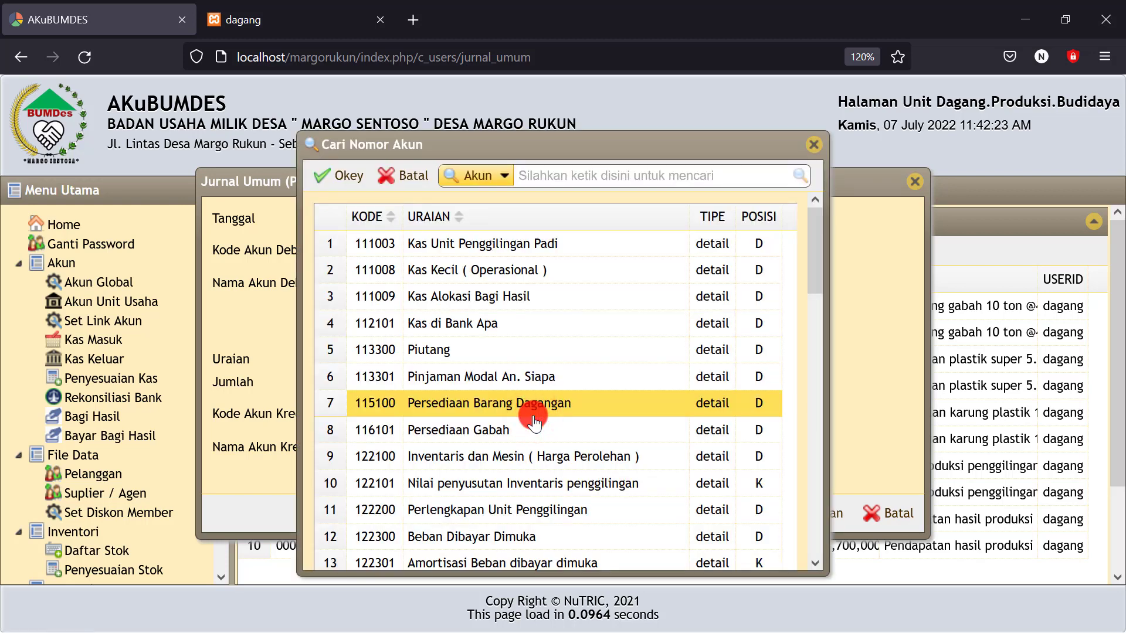
scroll(533, 414, "down", 2)
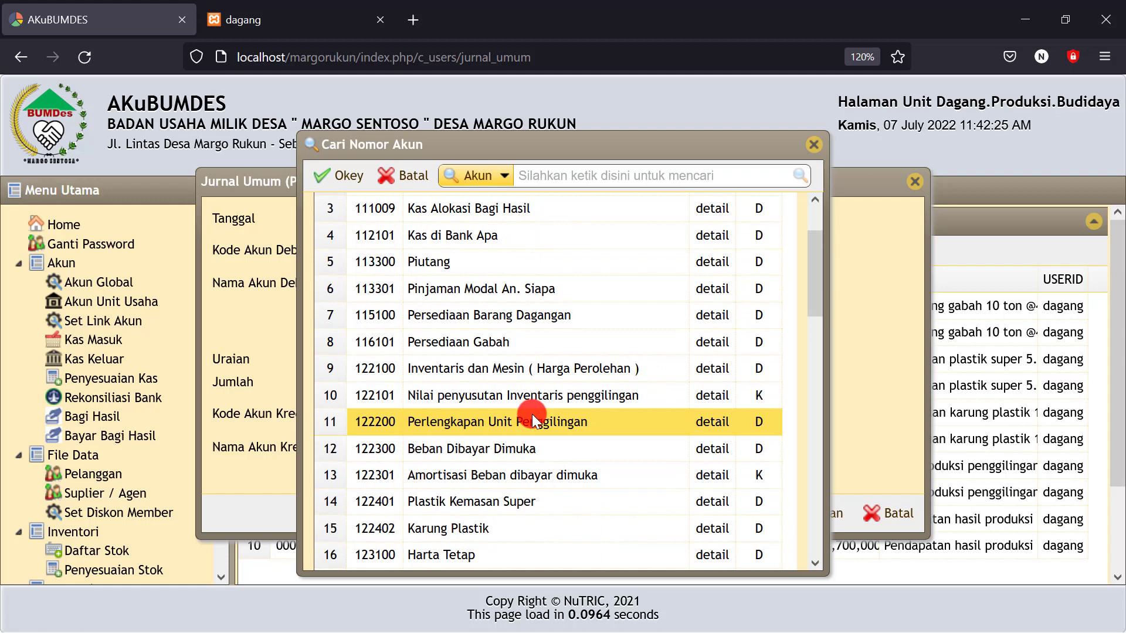
scroll(532, 414, "down", 2)
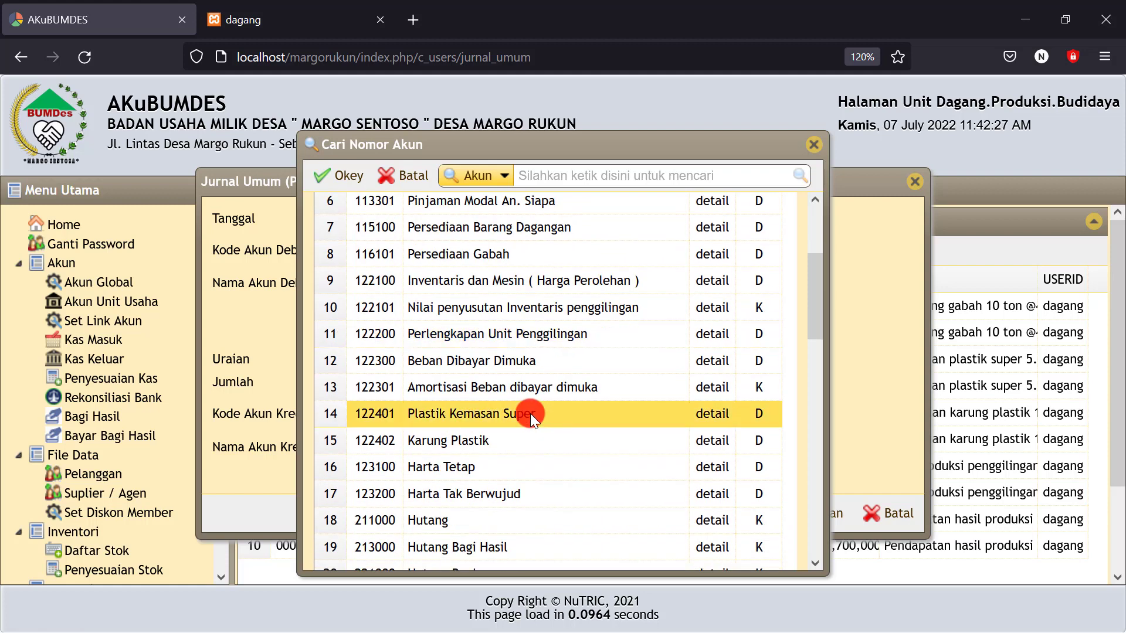
left_click(485, 311)
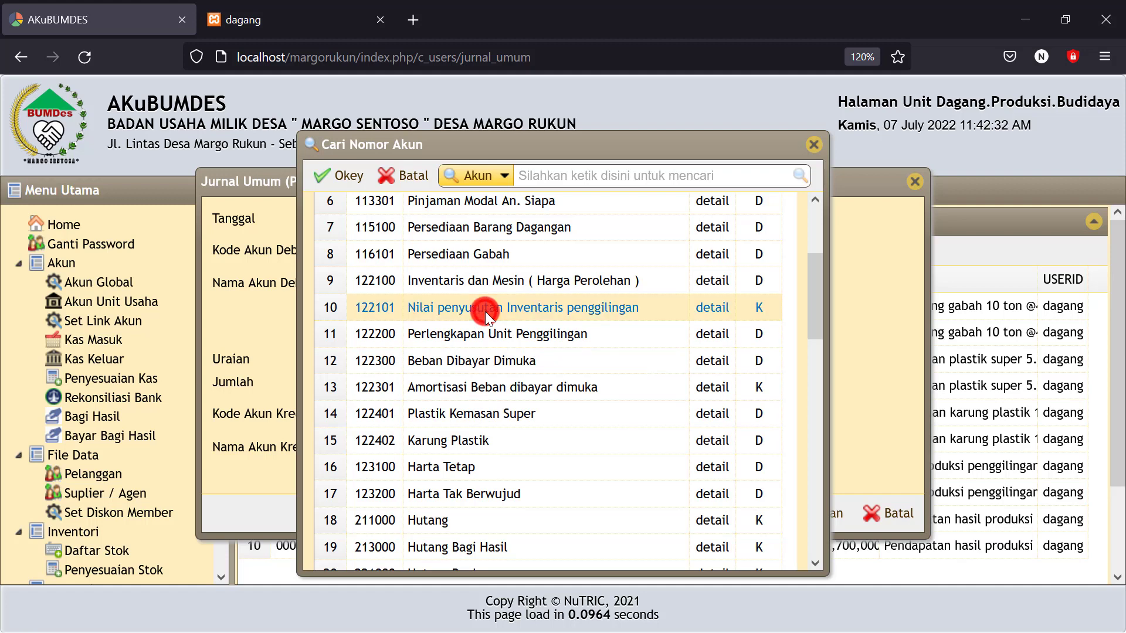
left_click(340, 175)
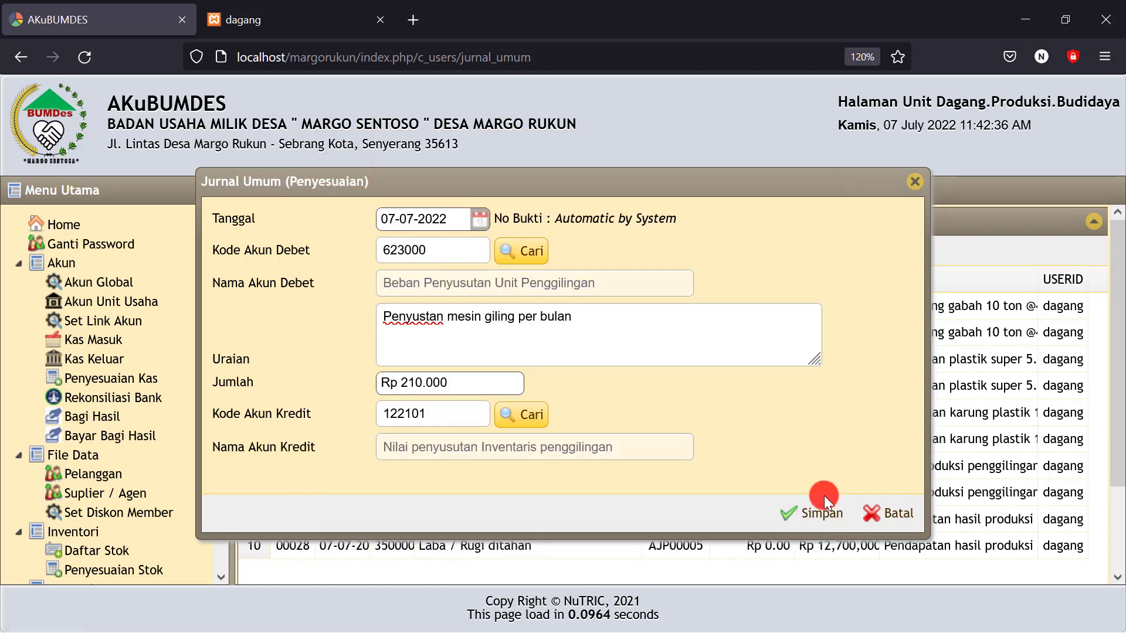
left_click(808, 513)
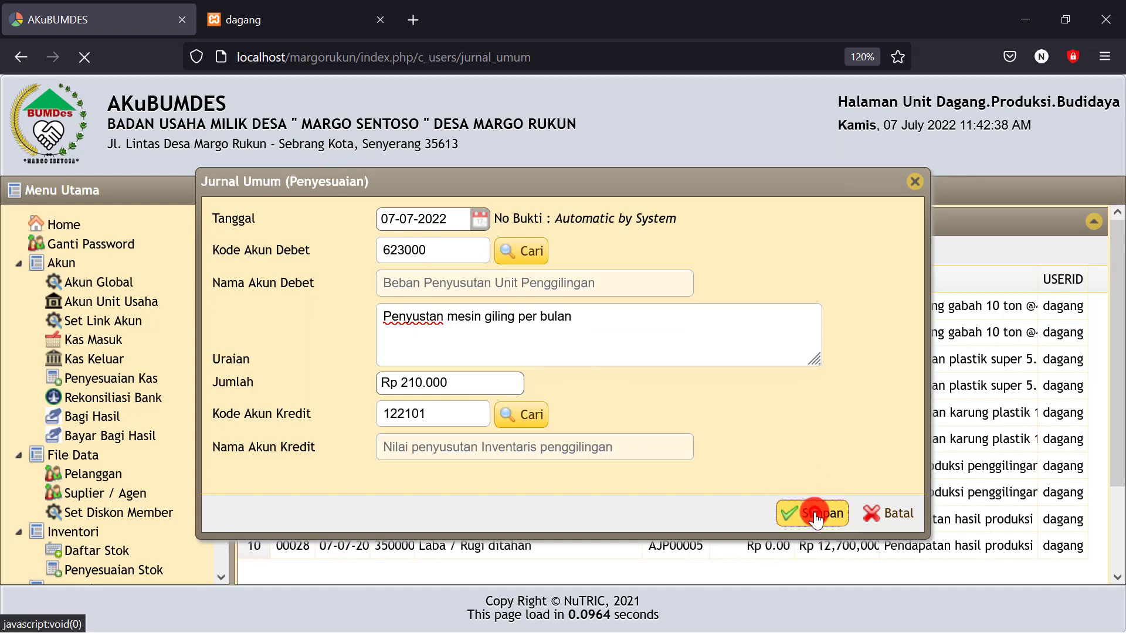
left_click_drag(220, 335, 218, 569)
left_click(74, 527)
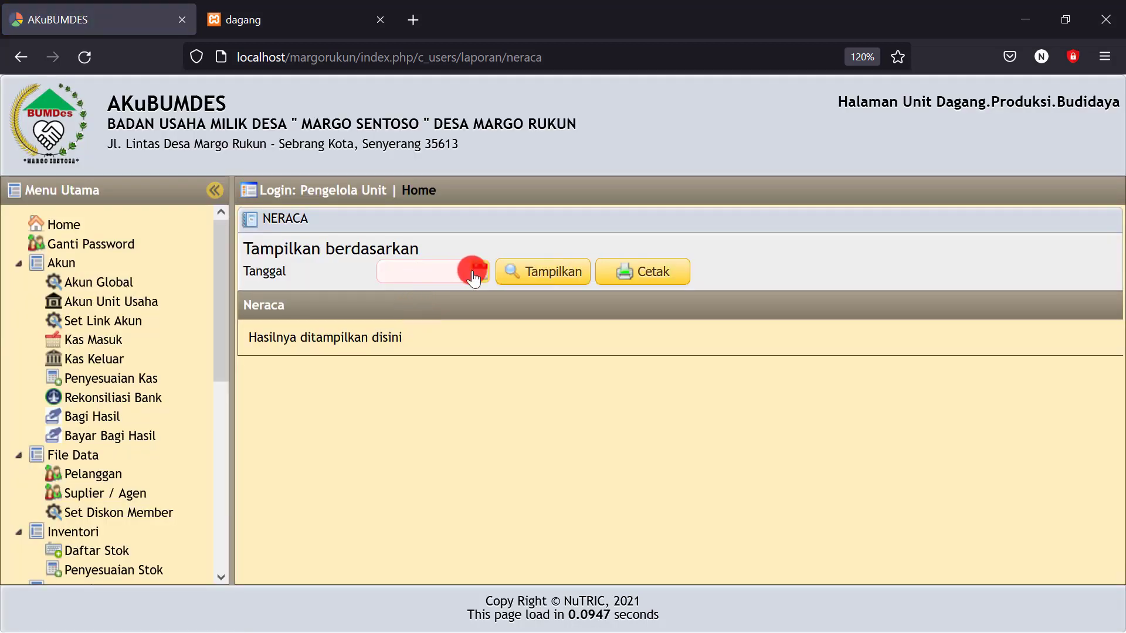
left_click(478, 271)
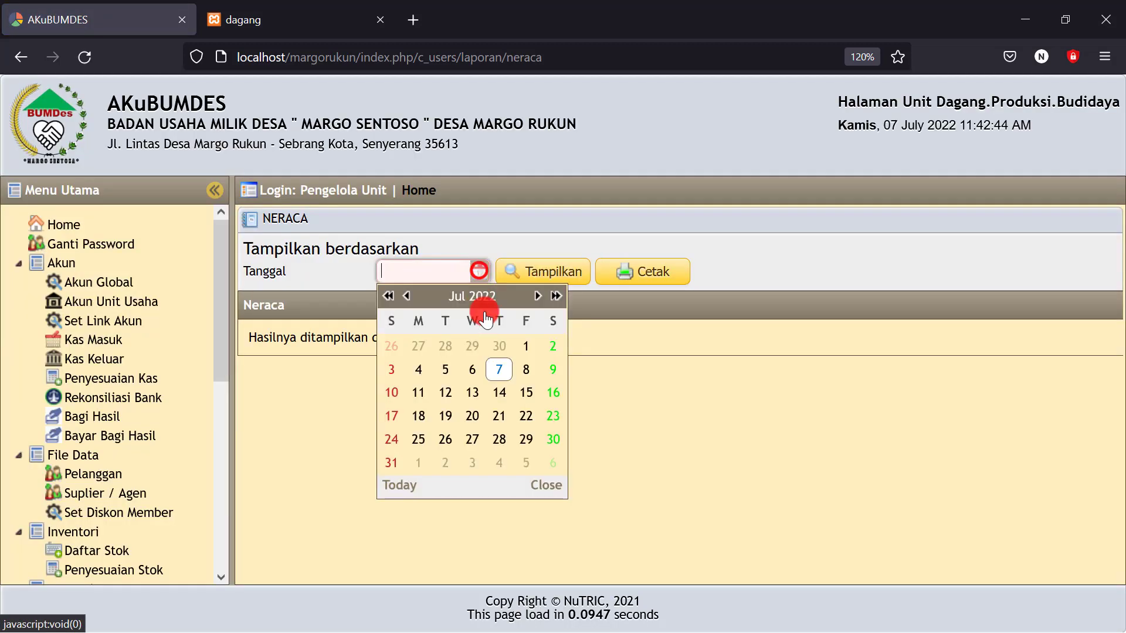
left_click(499, 368)
scroll(551, 332, "down", 1)
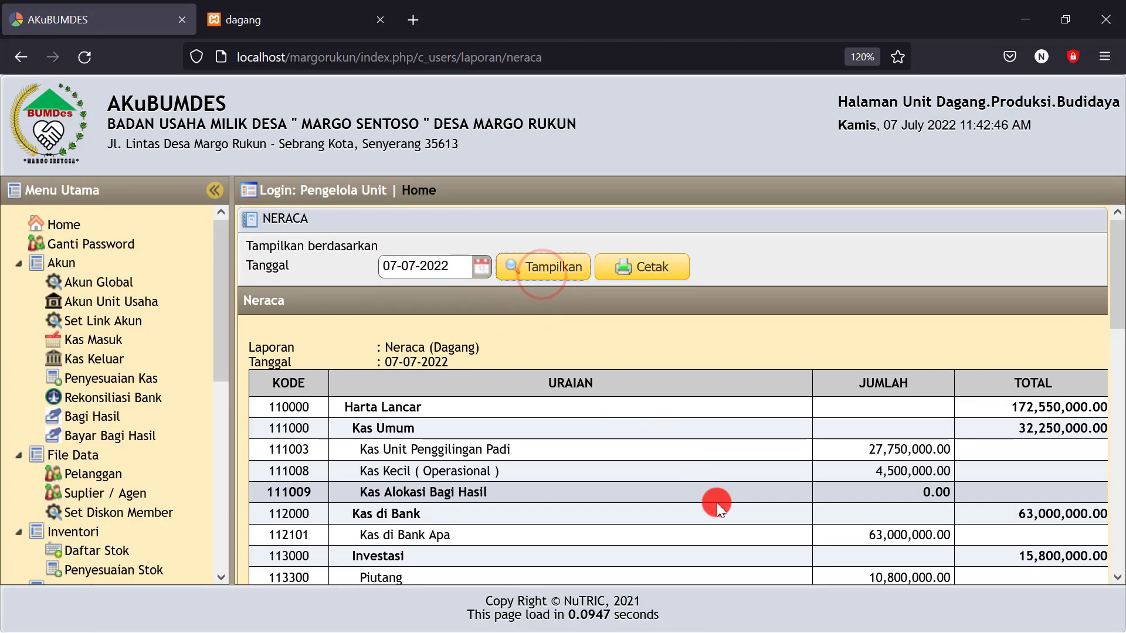
scroll(717, 502, "down", 1)
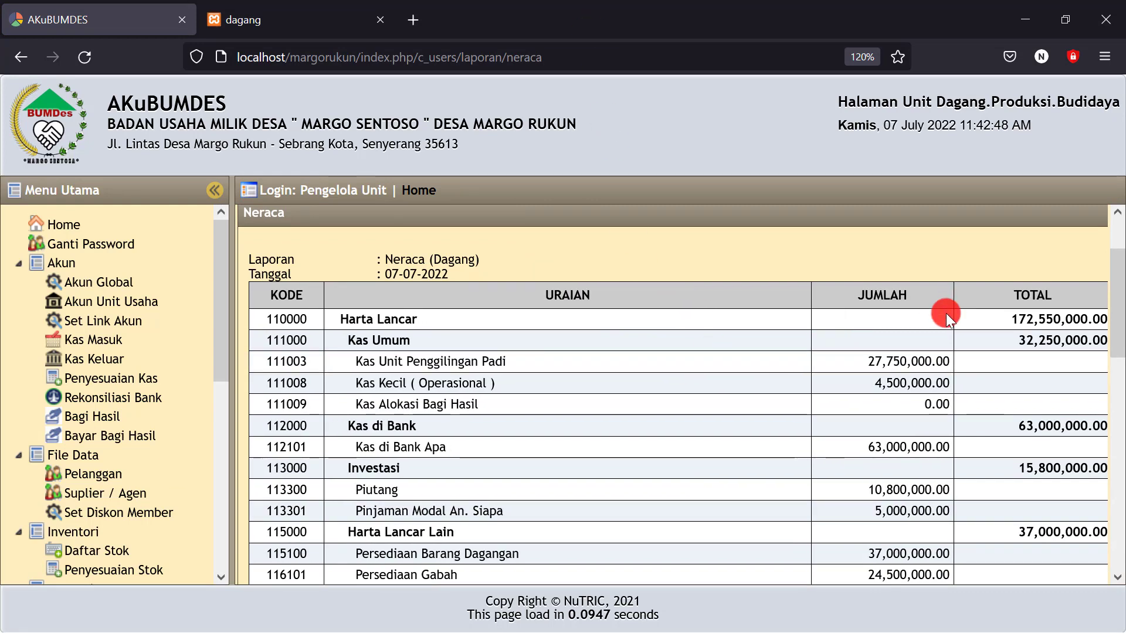
scroll(885, 411, "down", 3)
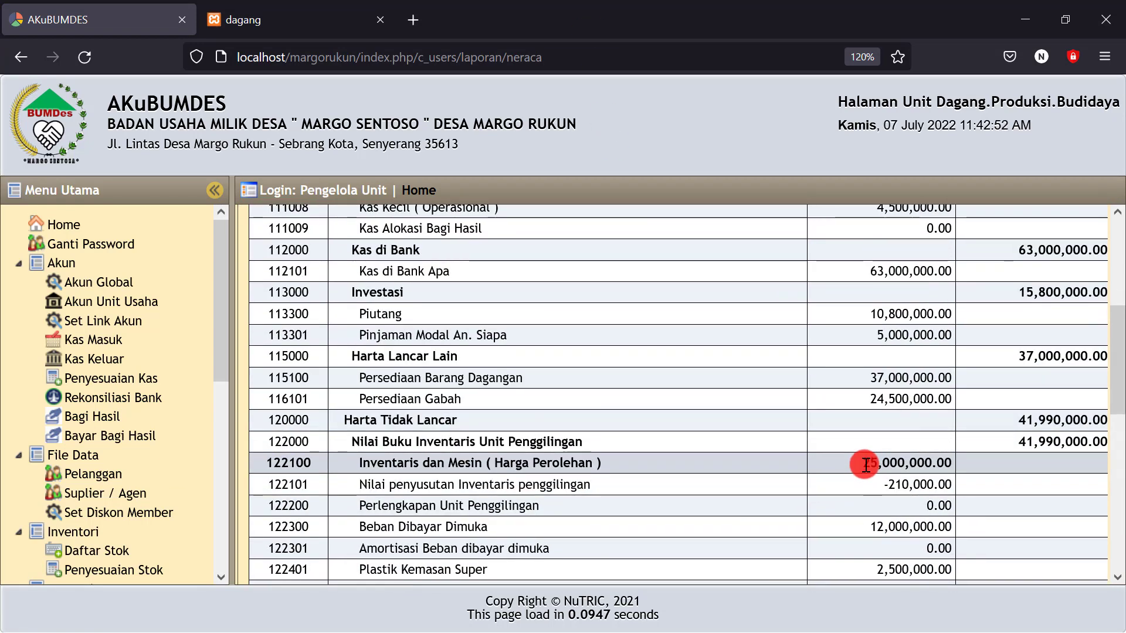
double_click(878, 465)
left_click_drag(875, 484, 952, 487)
scroll(922, 460, "down", 1)
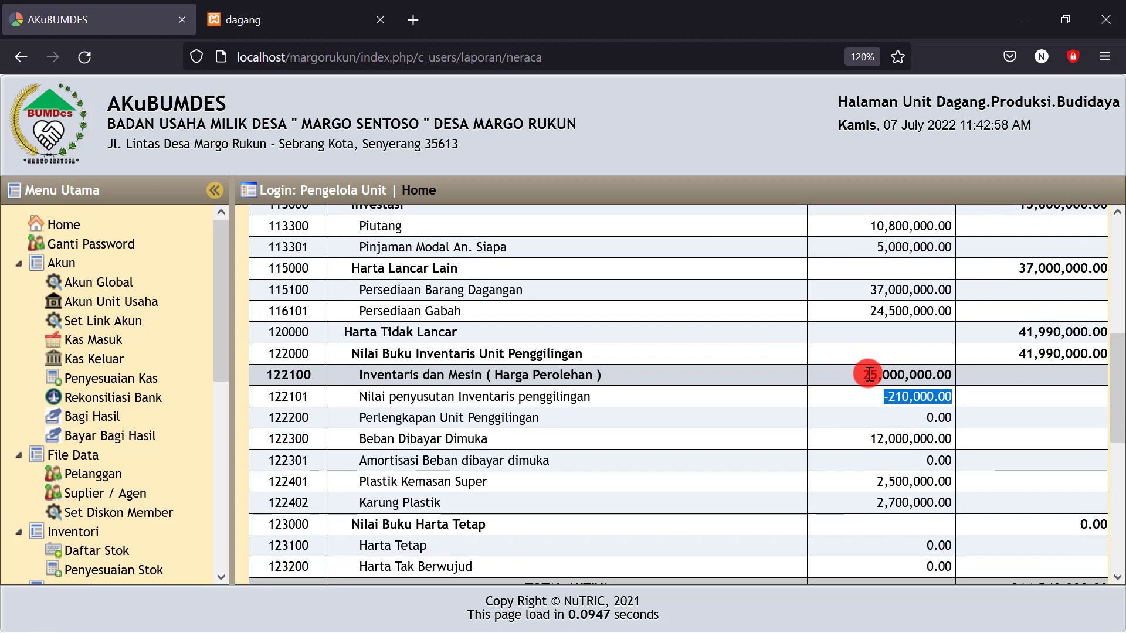
left_click(1019, 353)
left_click_drag(1020, 353, 1064, 357)
left_click(1064, 357)
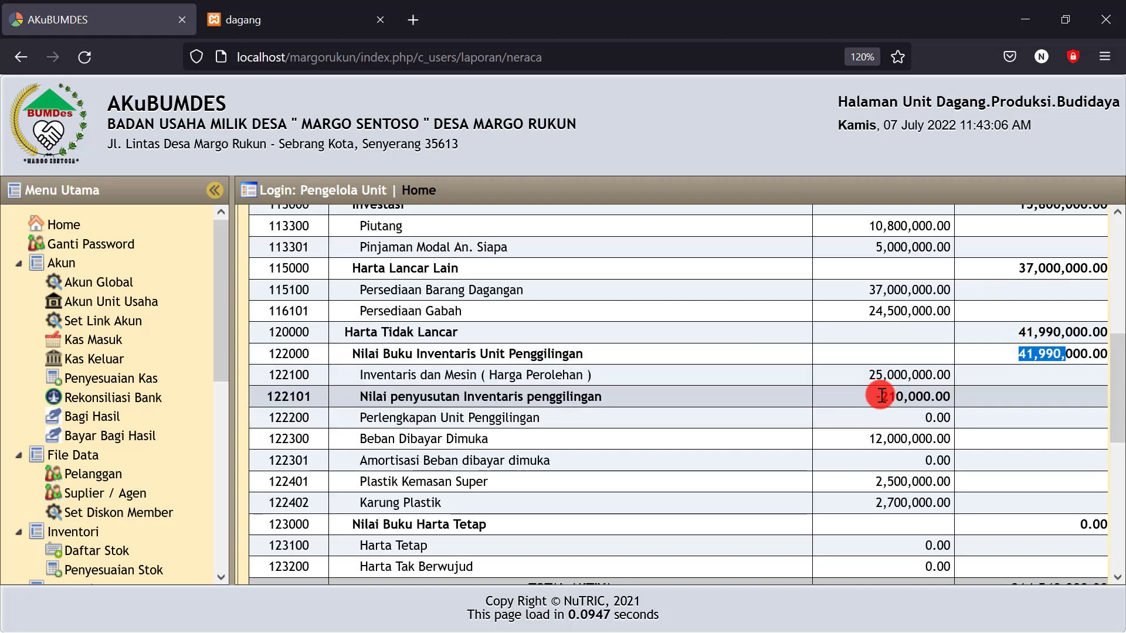
left_click_drag(879, 396, 948, 397)
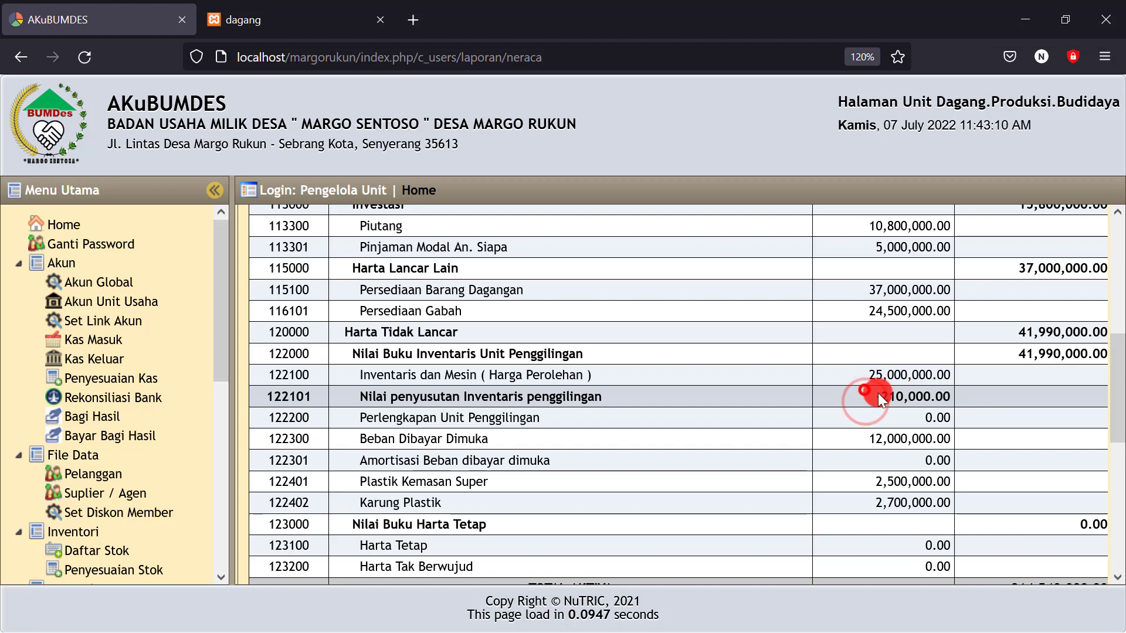
left_click_drag(869, 397, 946, 397)
left_click_drag(863, 375, 924, 403)
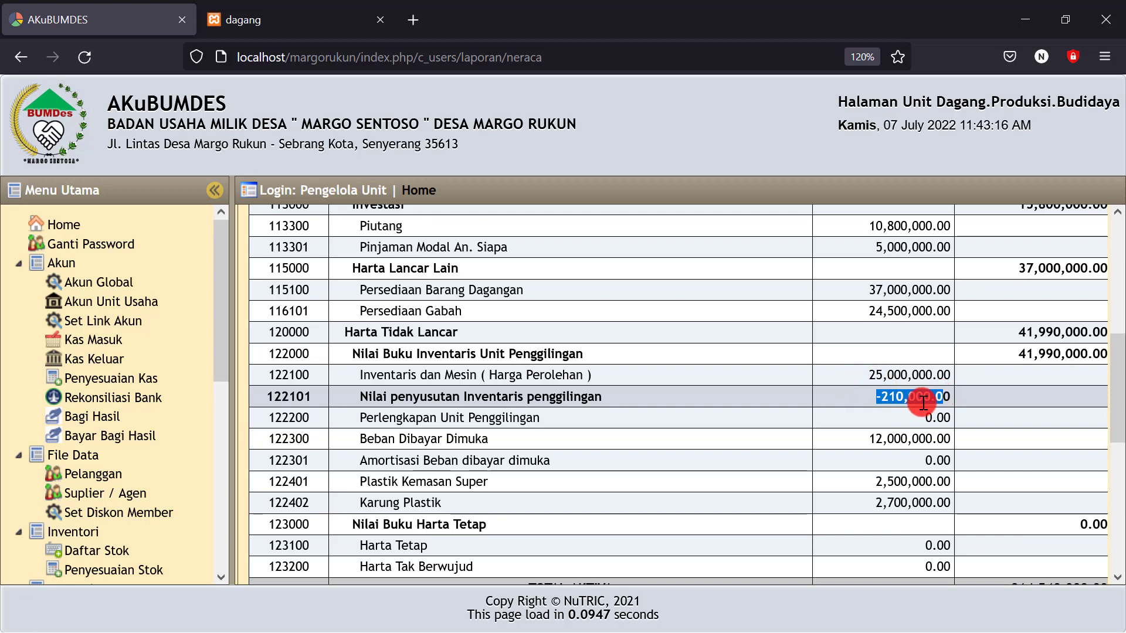
left_click_drag(864, 482, 930, 483)
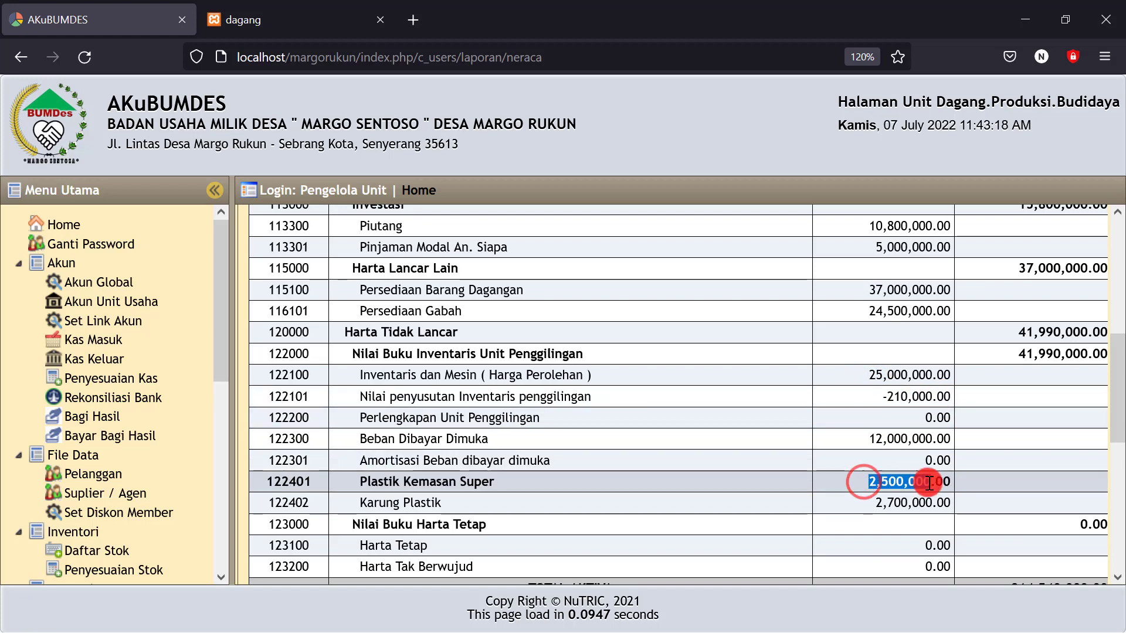
left_click_drag(866, 502, 928, 500)
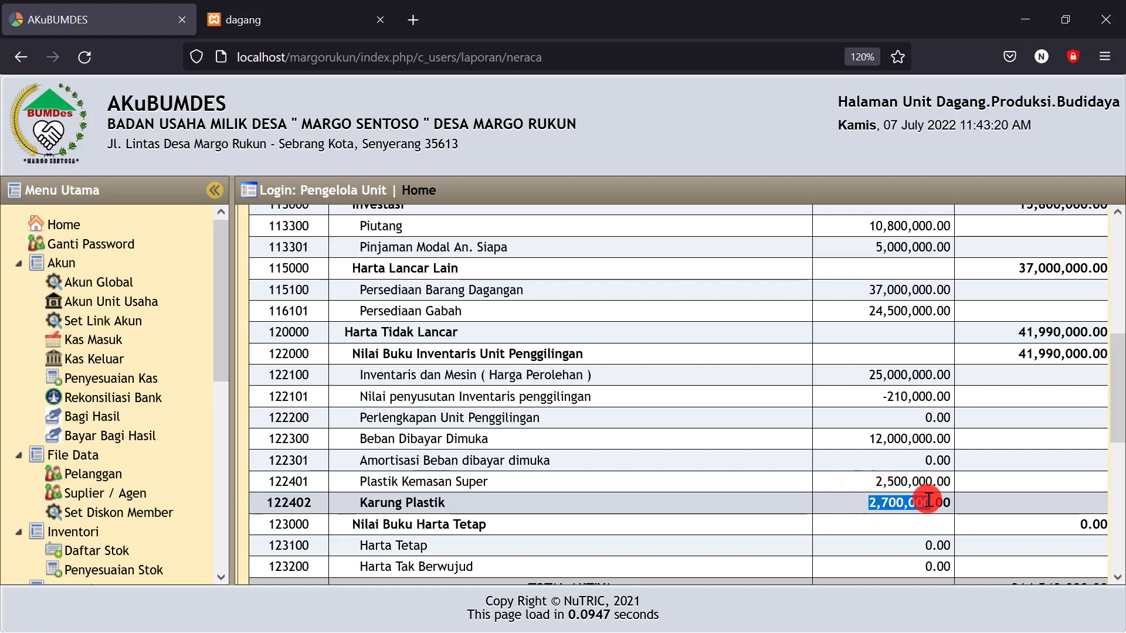
left_click_drag(860, 439, 940, 445)
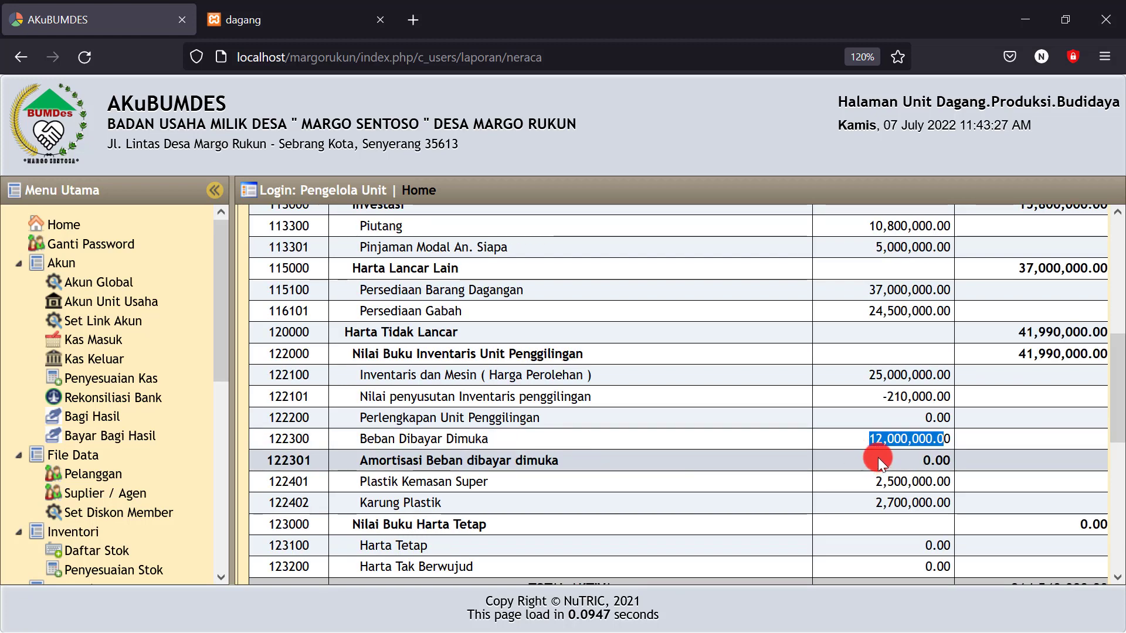
left_click(907, 462)
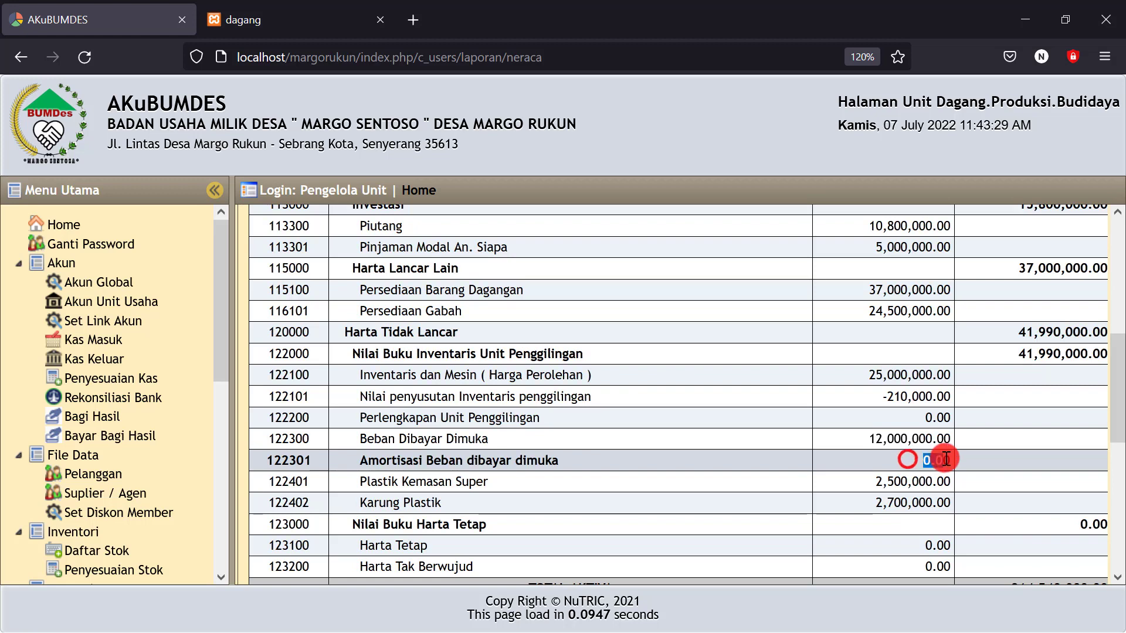
scroll(658, 396, "down", 6)
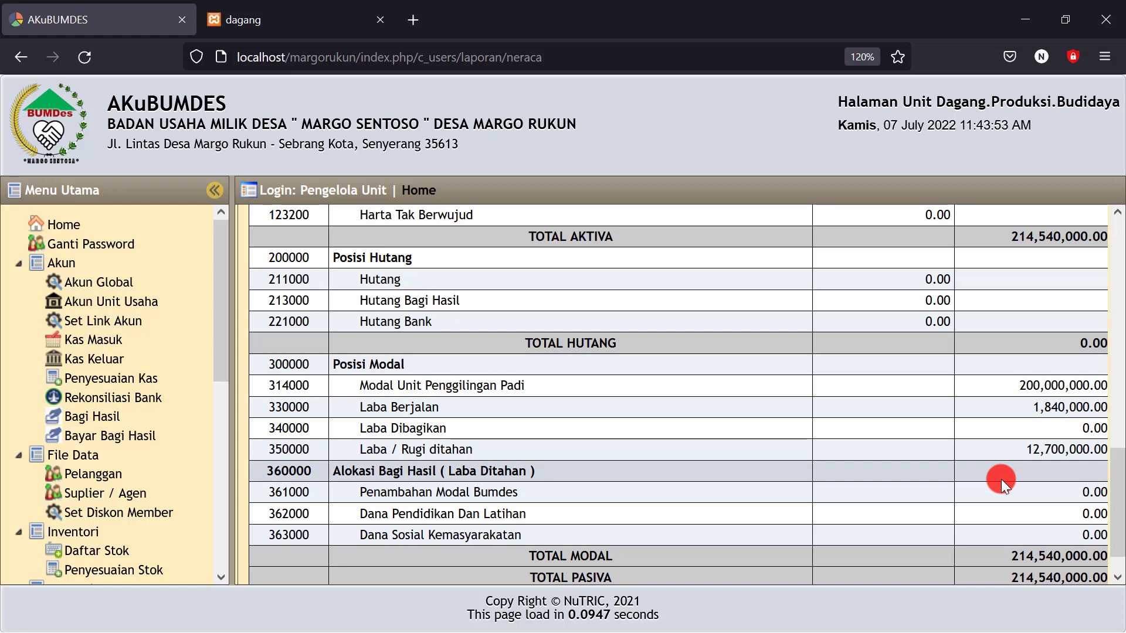
Check the 12,700,000 retained profit and 1,840,000 Laba Berjalan figures
left_click_drag(1018, 449, 1036, 478)
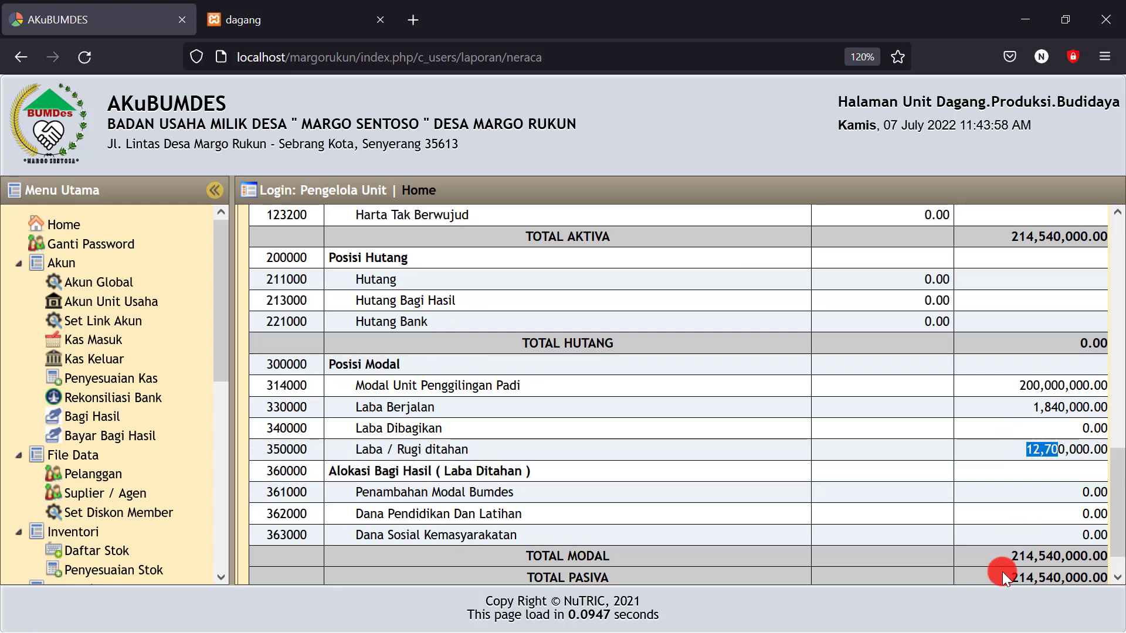
left_click(1006, 554)
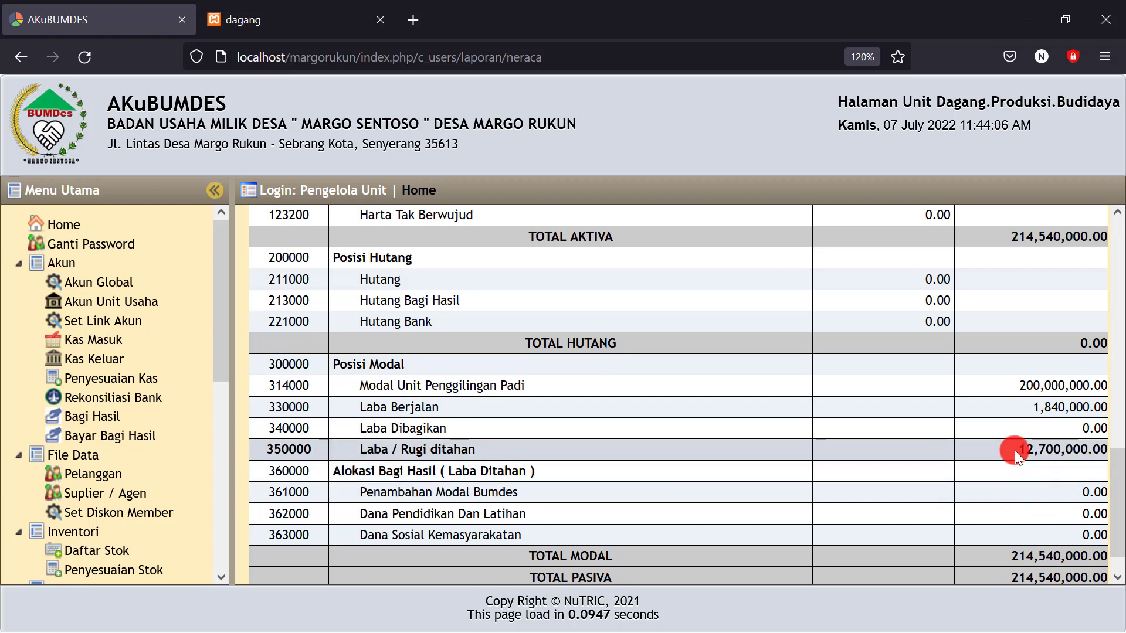
left_click_drag(1013, 444, 1074, 452)
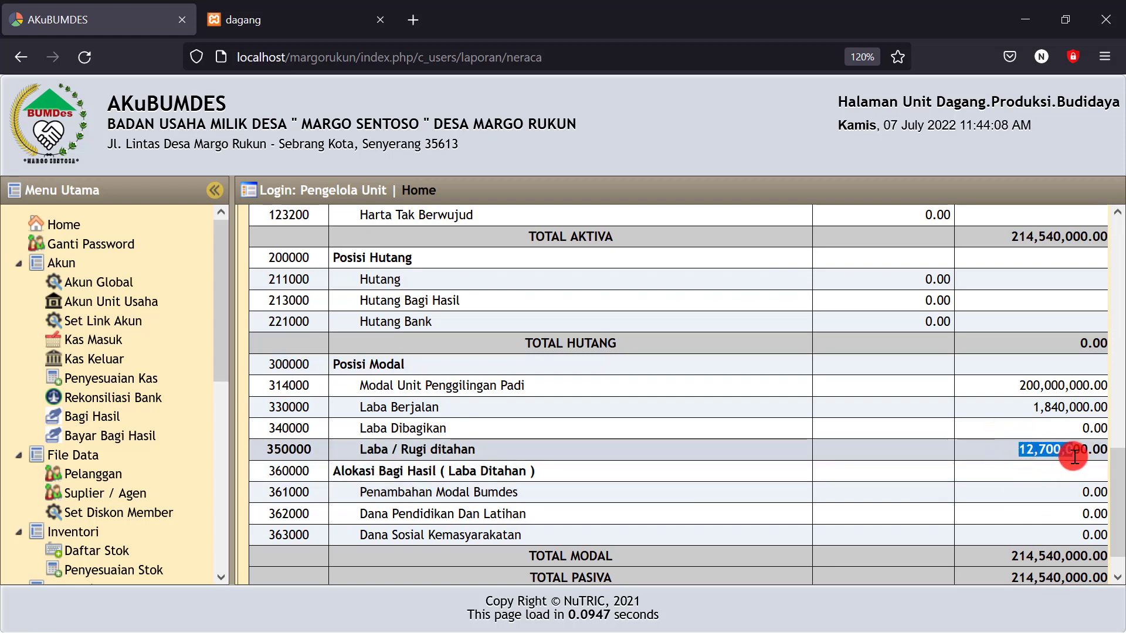
left_click(1016, 407)
left_click_drag(1015, 406, 1085, 415)
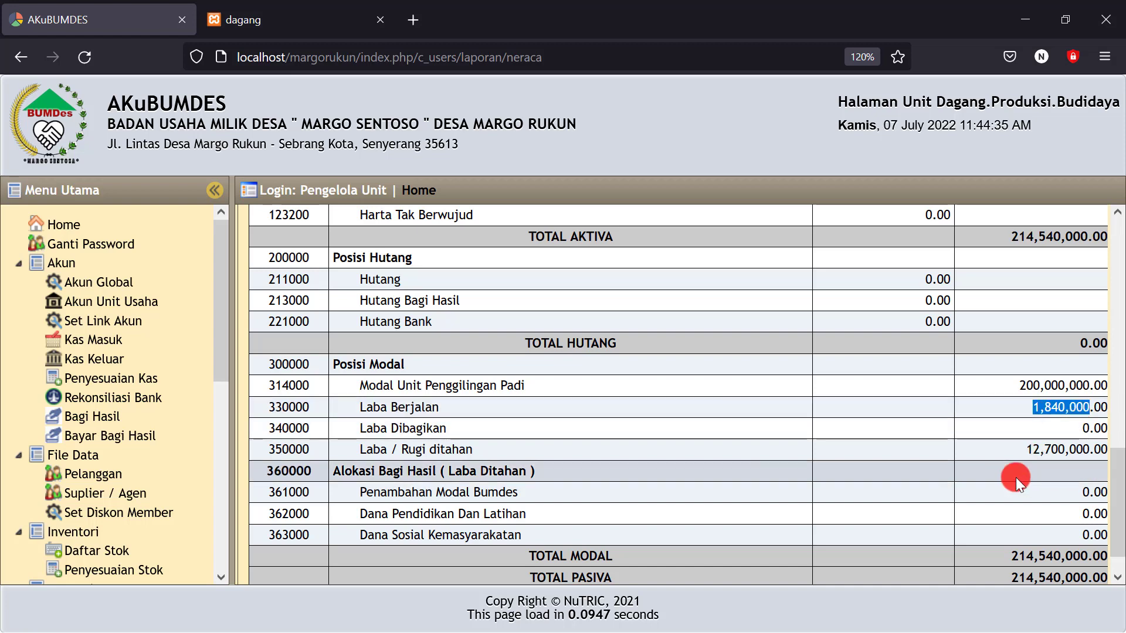
Confirm Out of Balance reads Rp 0.00 and close the dagang report tab
scroll(340, 440, "down", 1)
scroll(369, 434, "down", 1)
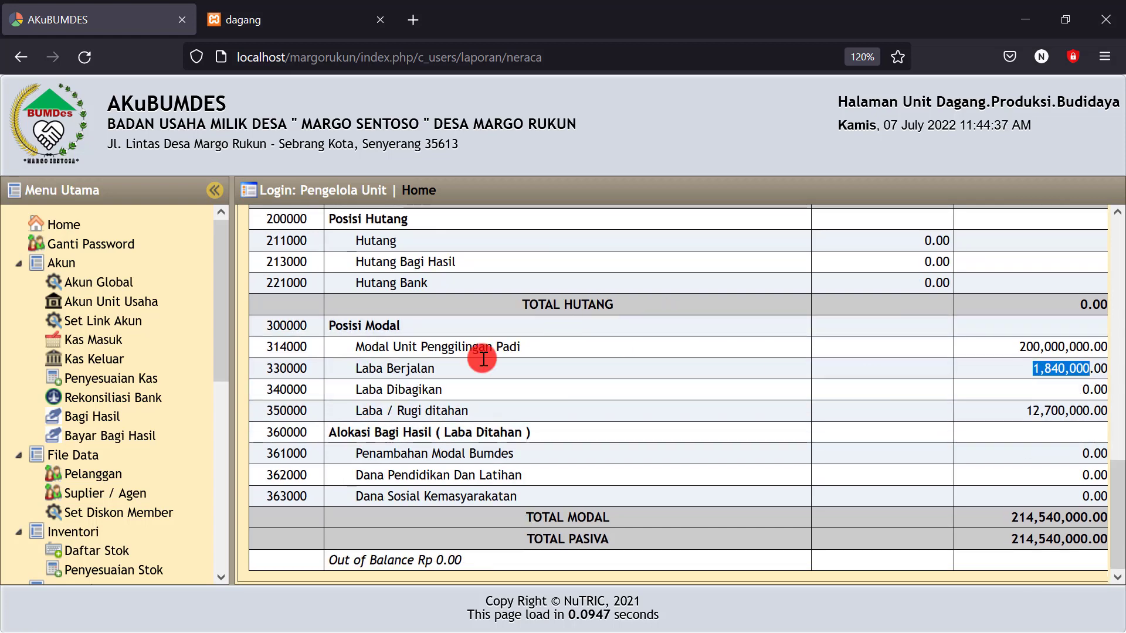
scroll(414, 372, "up", 10)
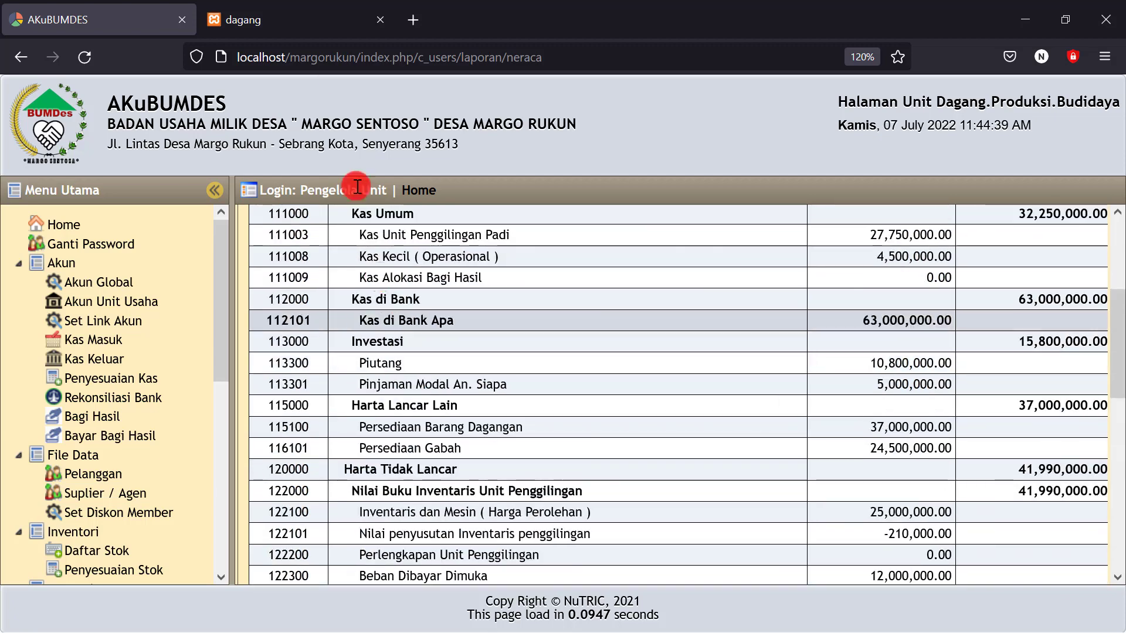
left_click(380, 20)
scroll(494, 461, "up", 3)
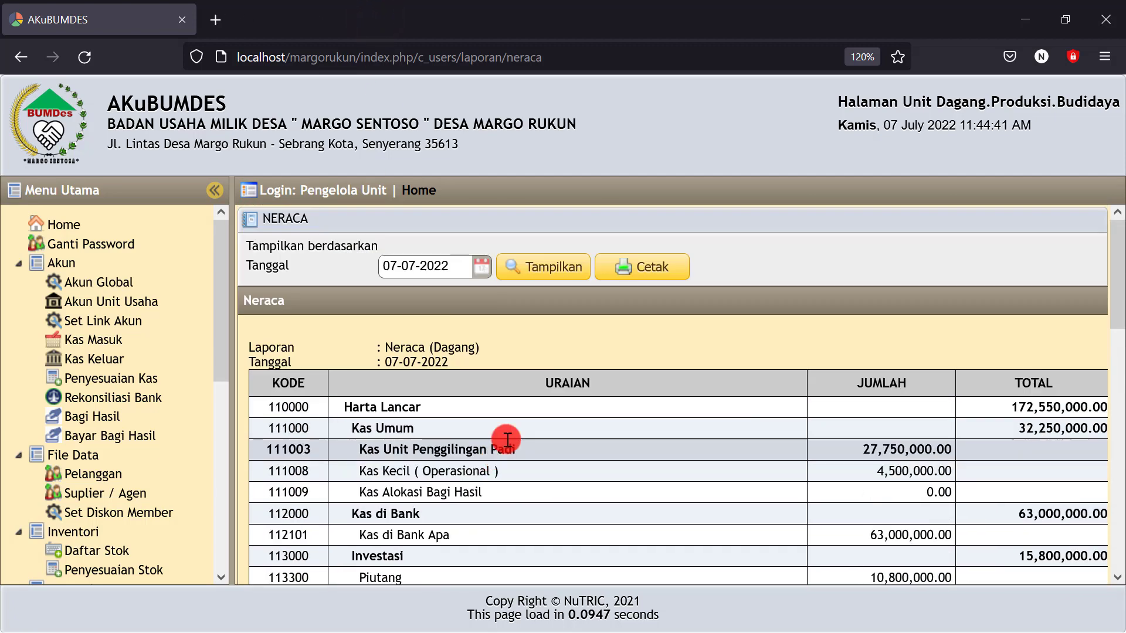
scroll(761, 411, "down", 3)
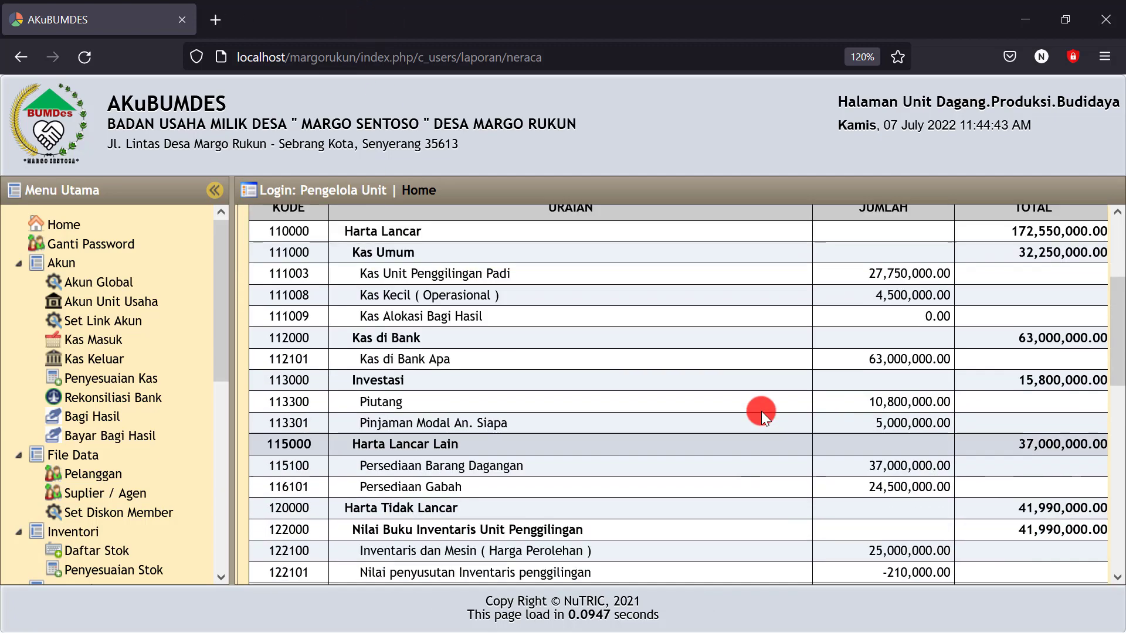
scroll(784, 431, "up", 3)
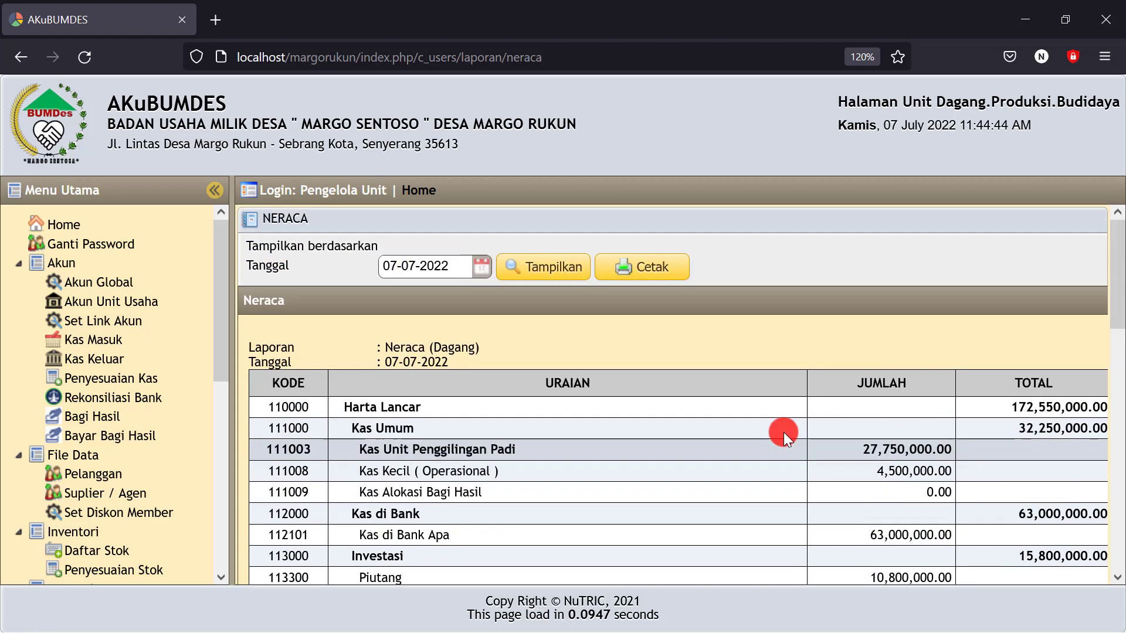
Print the Neraca to PDF and check the Kas Penggilingan, Kas Kecil and 32,250,000 Kas Umum lines
left_click(648, 265)
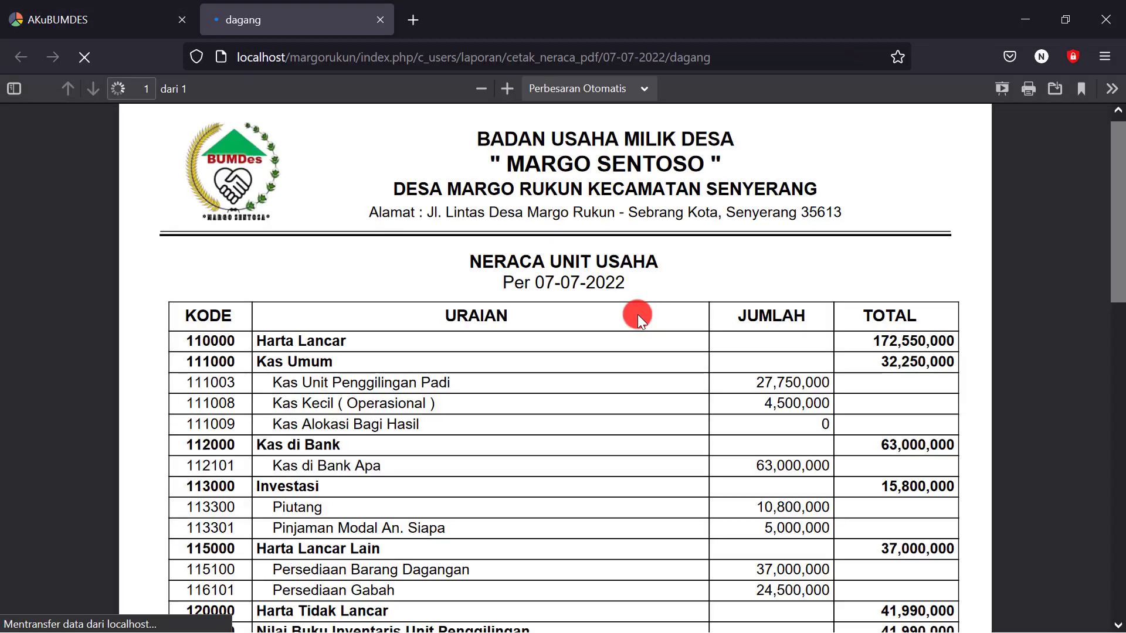
scroll(568, 383, "down", 2)
scroll(565, 385, "down", 1)
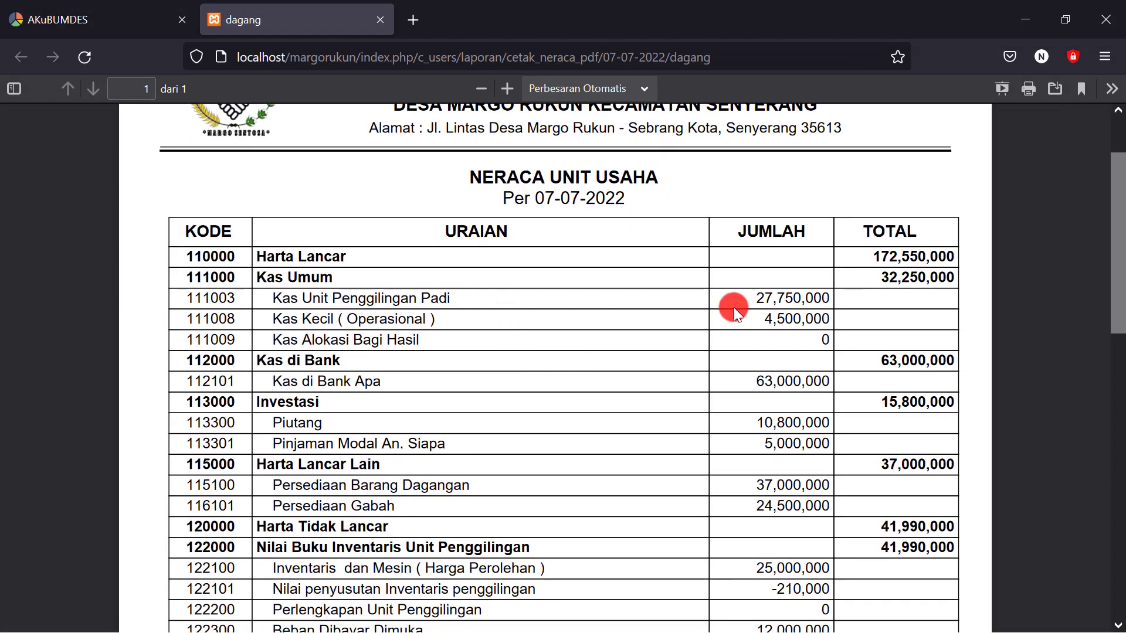
left_click_drag(273, 298, 464, 299)
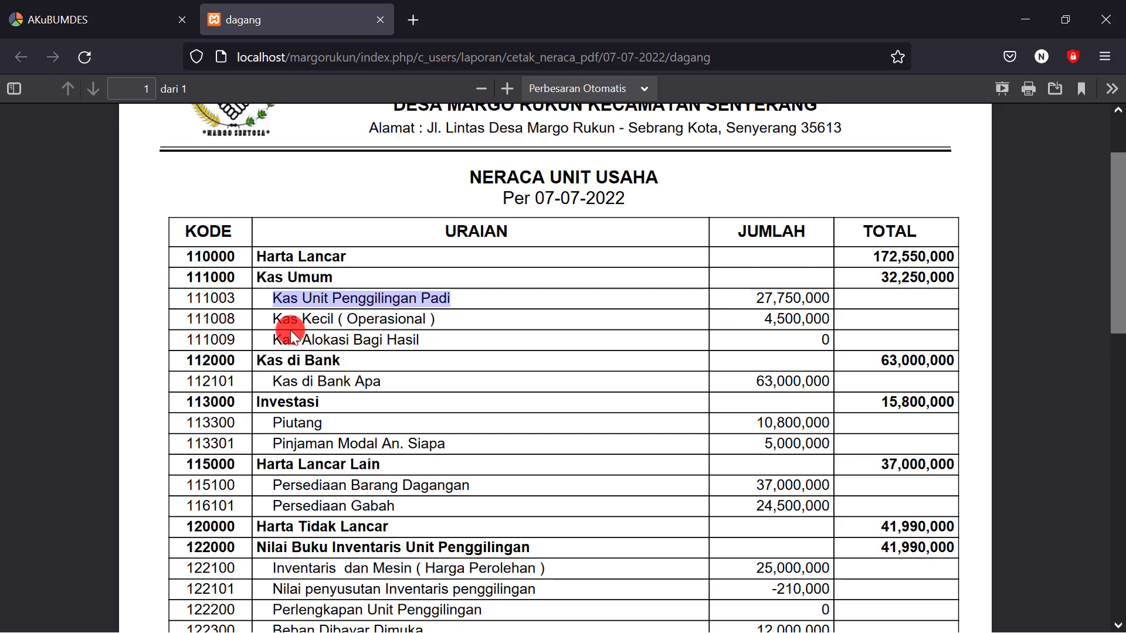
left_click_drag(276, 317, 668, 333)
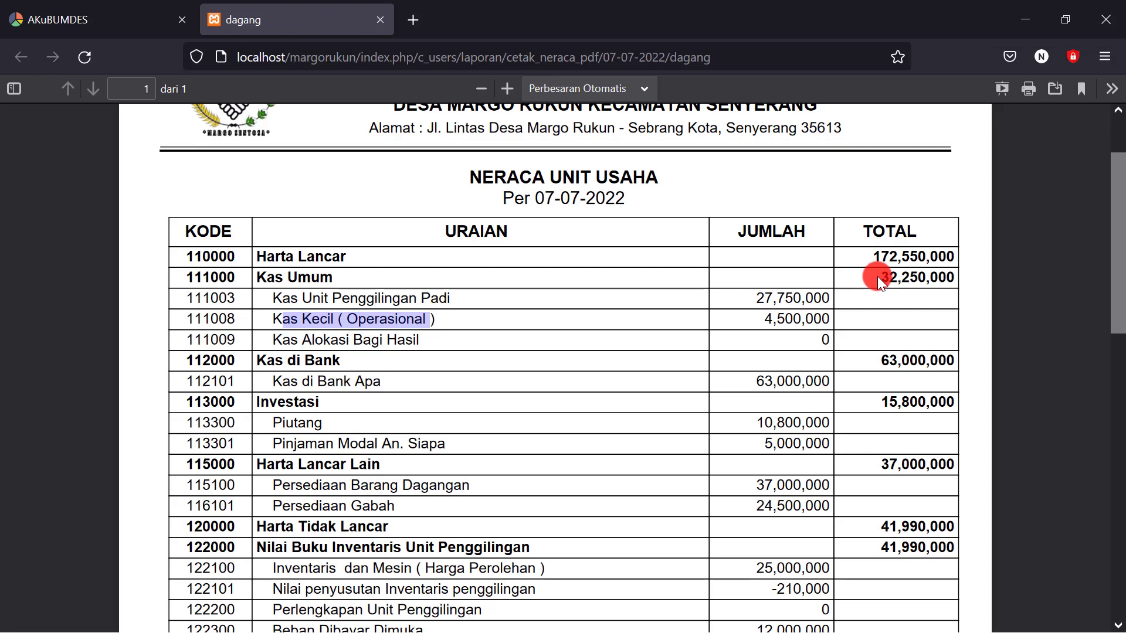
left_click_drag(881, 277, 926, 277)
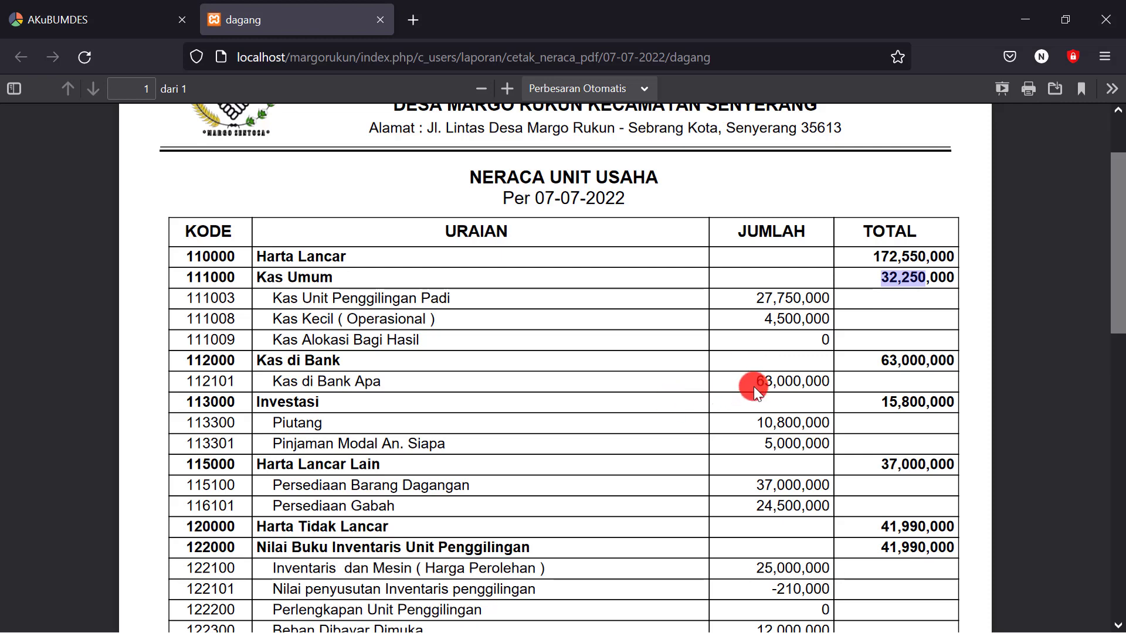
Check the Kas di Bank, Piutang, Pinjaman Modal, Persediaan Barang Dagangan and Persediaan Gabah lines
left_click_drag(754, 379, 804, 377)
left_click(738, 387)
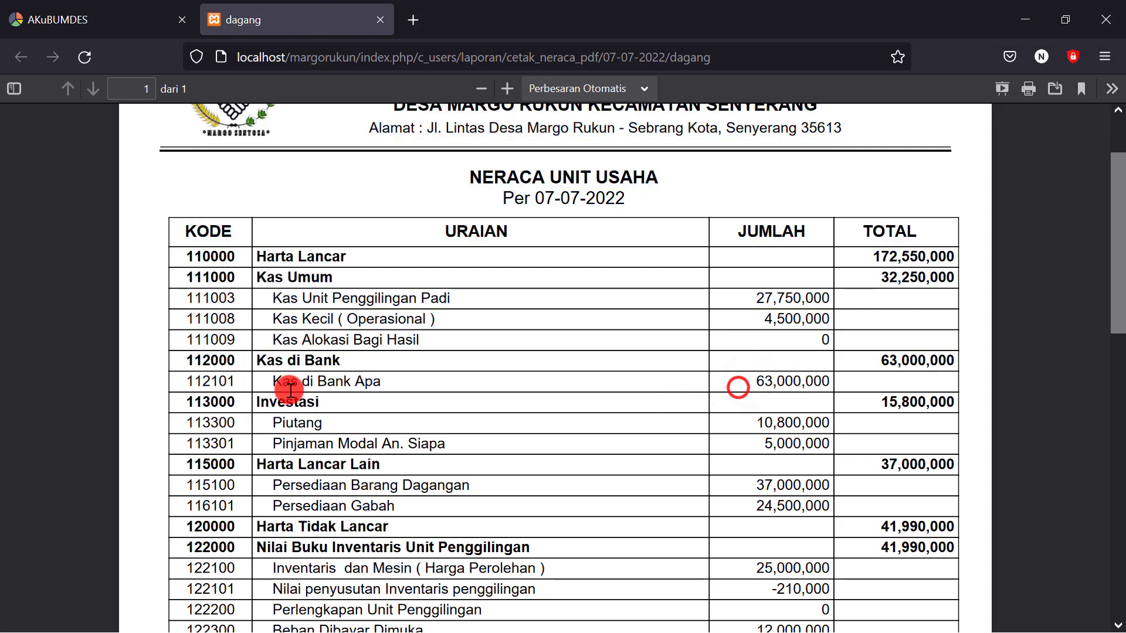
left_click_drag(269, 380, 377, 391)
left_click(426, 382)
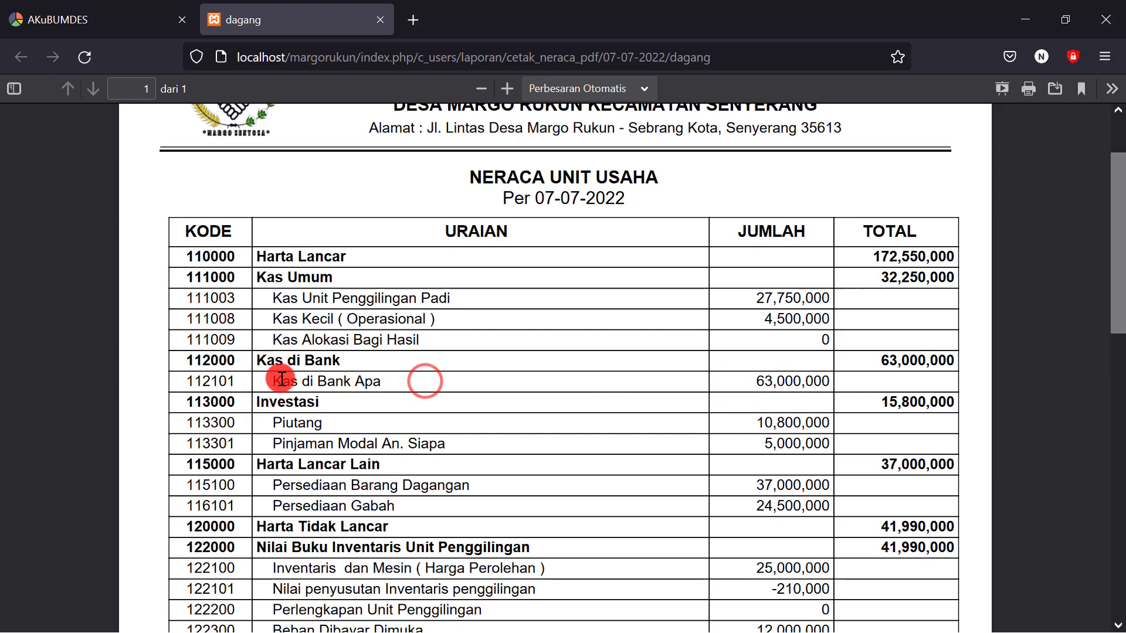
left_click_drag(273, 380, 344, 382)
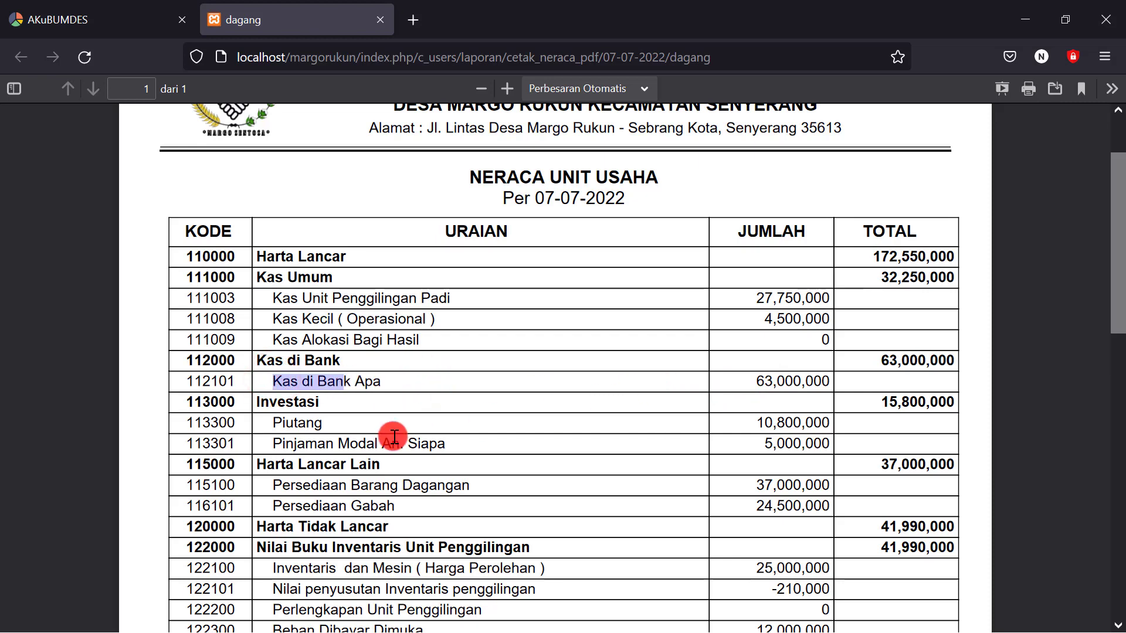
left_click_drag(272, 421, 338, 424)
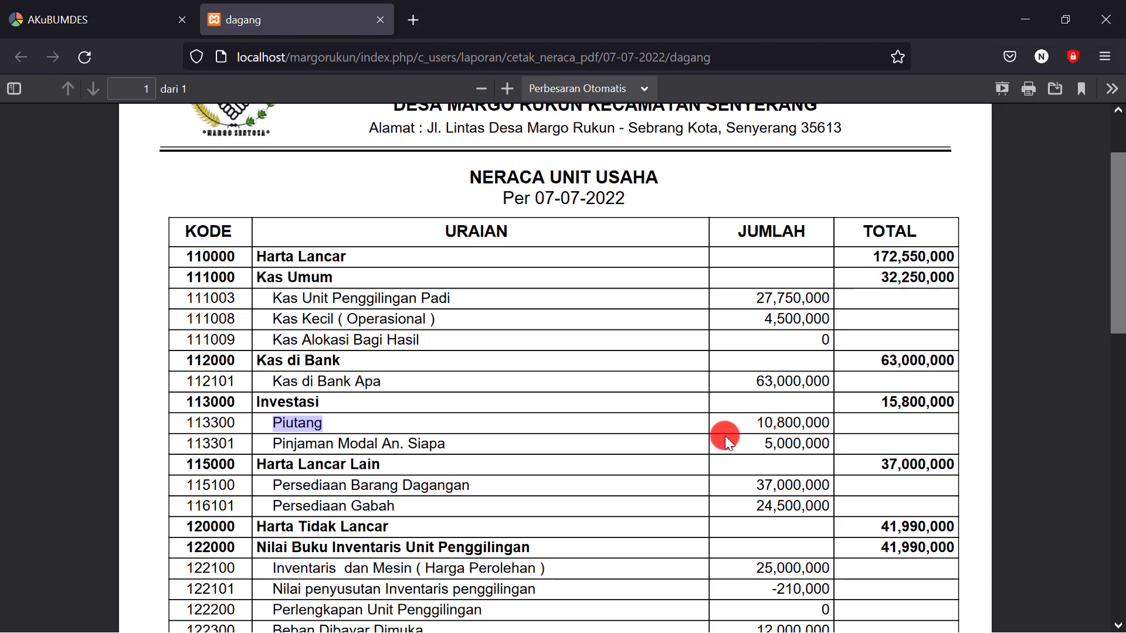
left_click_drag(271, 444, 380, 444)
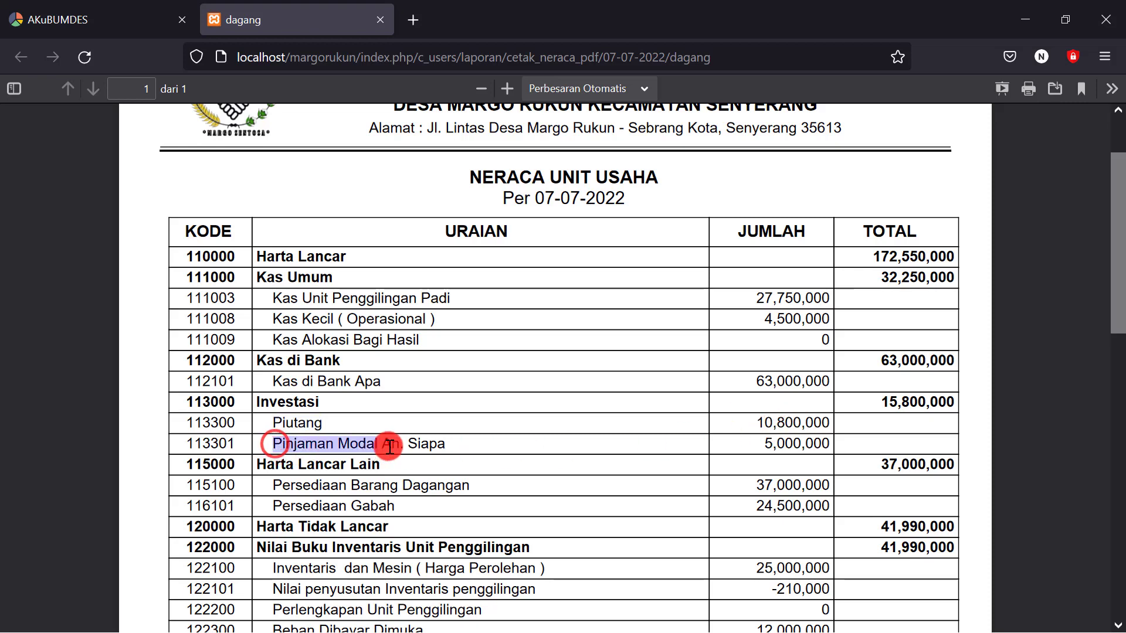
scroll(727, 441, "down", 3)
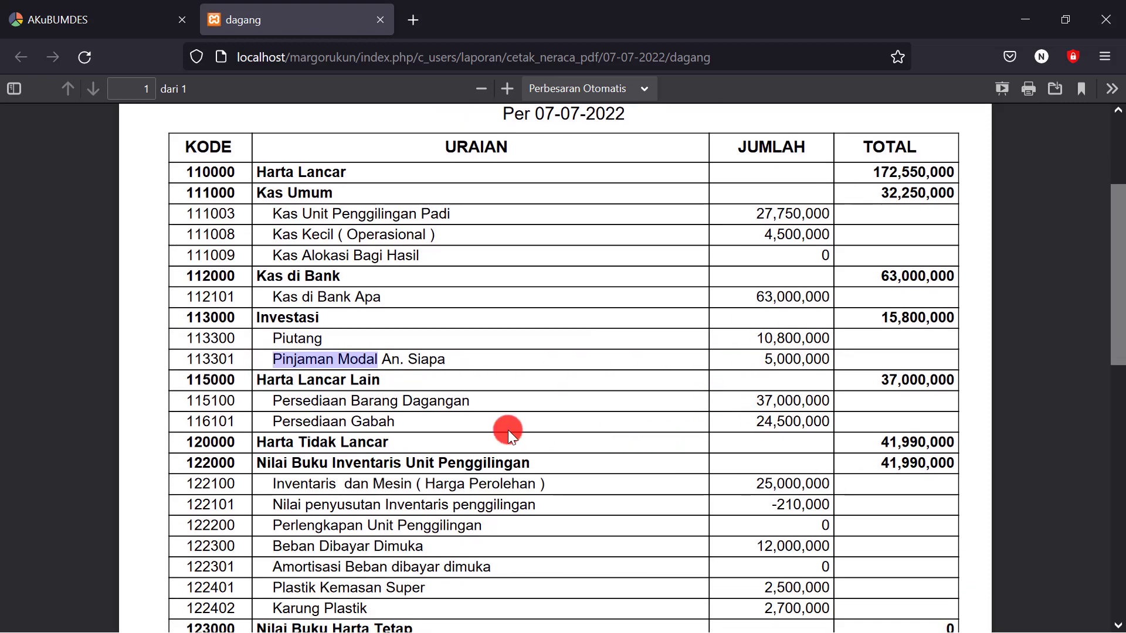
left_click_drag(289, 403, 737, 402)
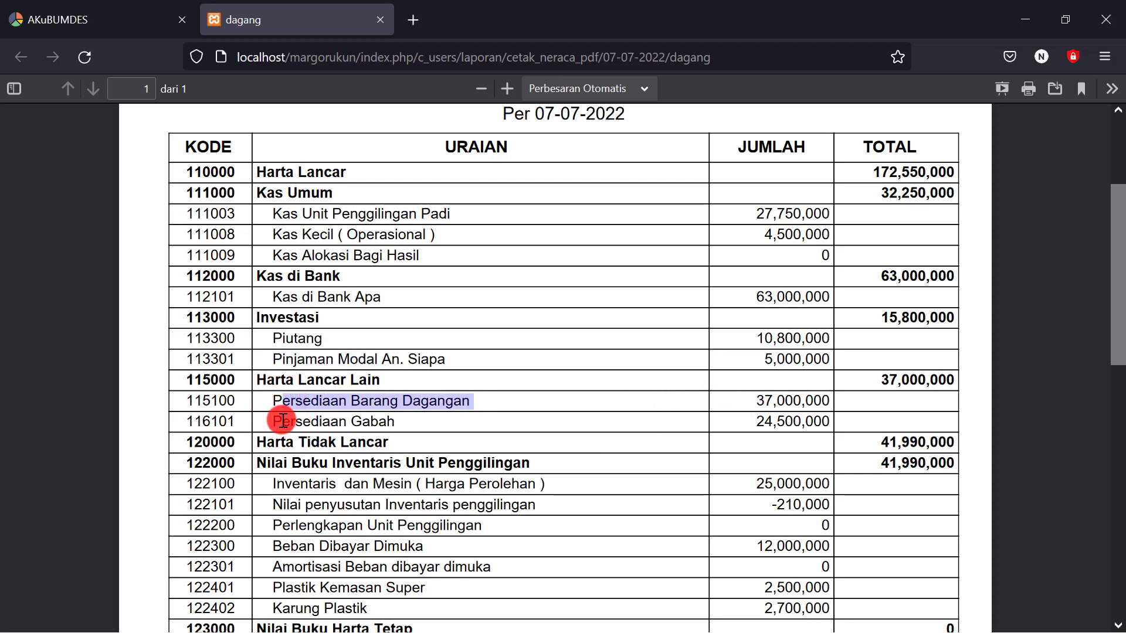
left_click_drag(272, 421, 748, 428)
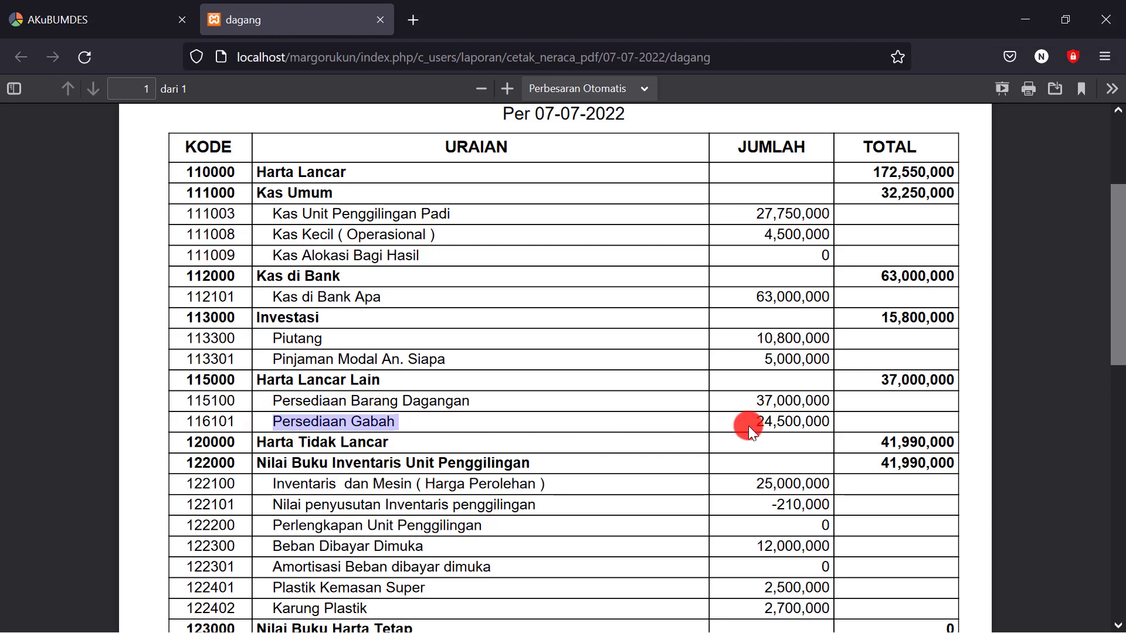
scroll(740, 436, "down", 2)
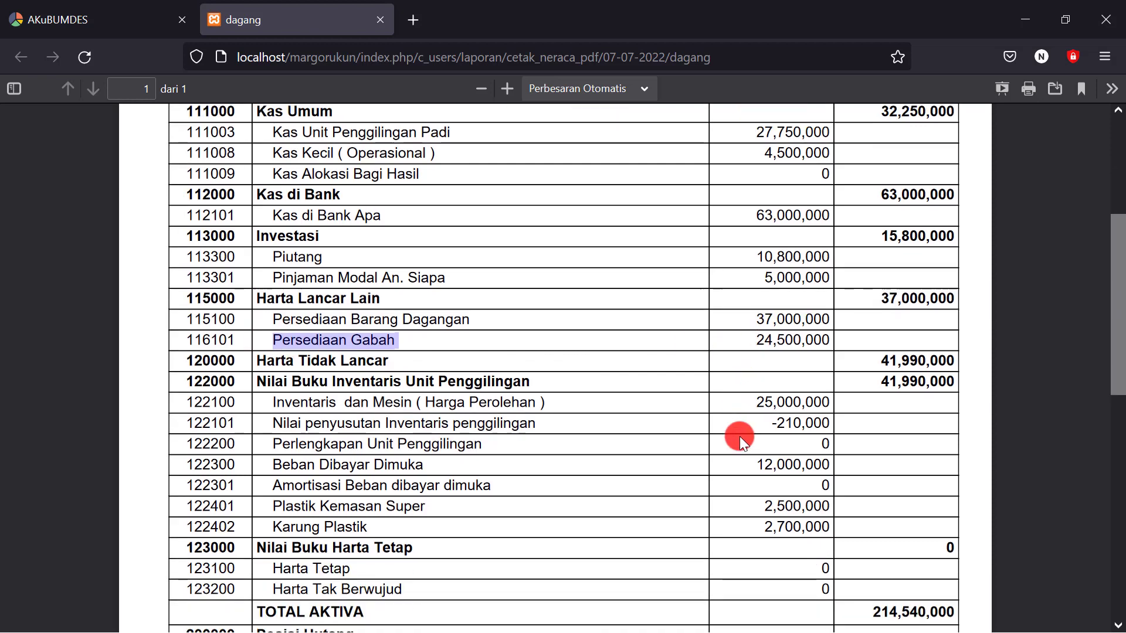
left_click_drag(270, 403, 541, 399)
left_click(540, 398)
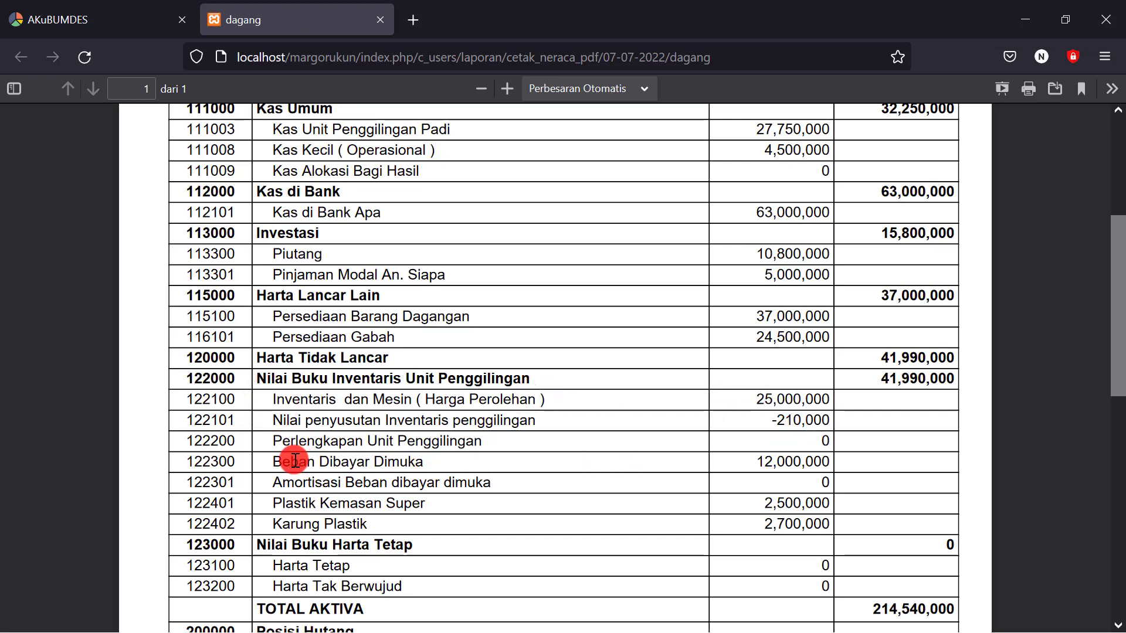
left_click_drag(270, 461, 457, 467)
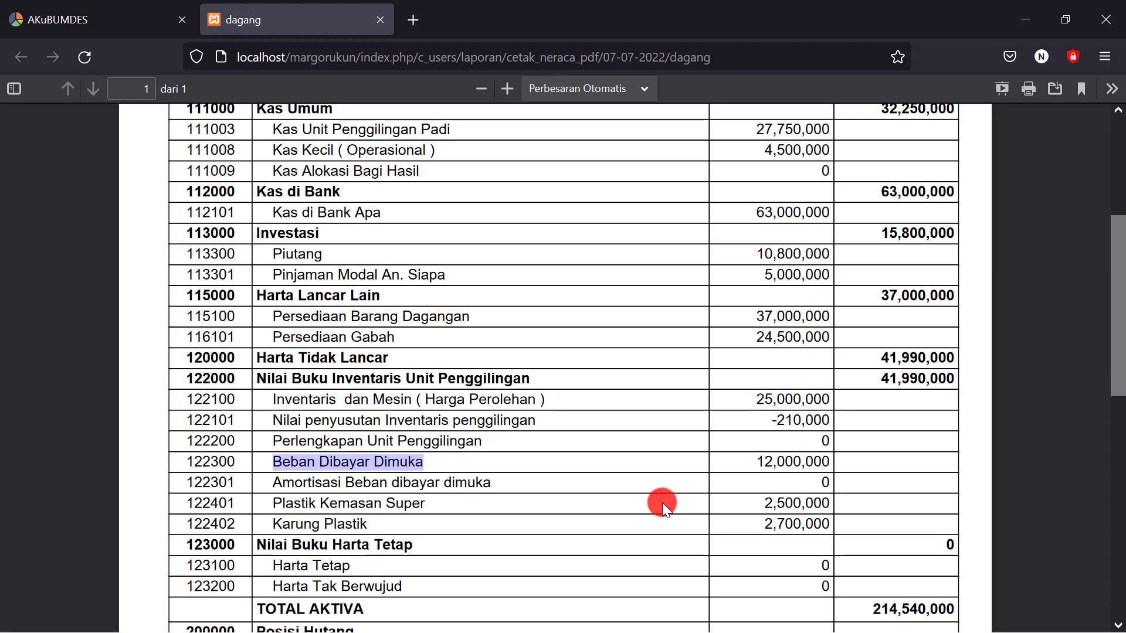
left_click_drag(272, 503, 373, 504)
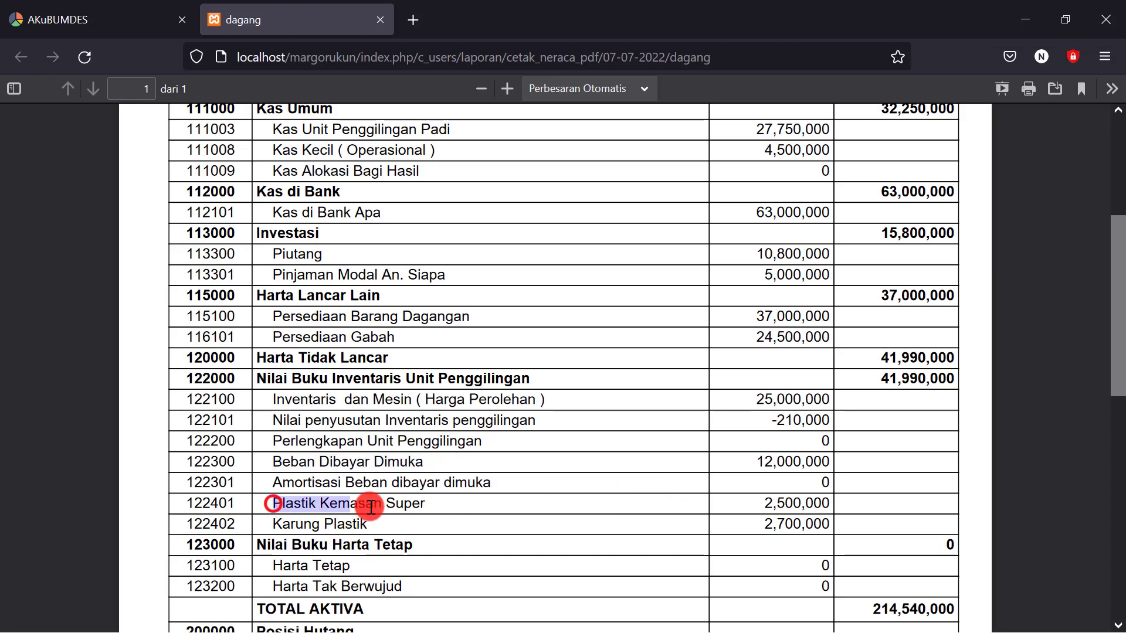
left_click(368, 525)
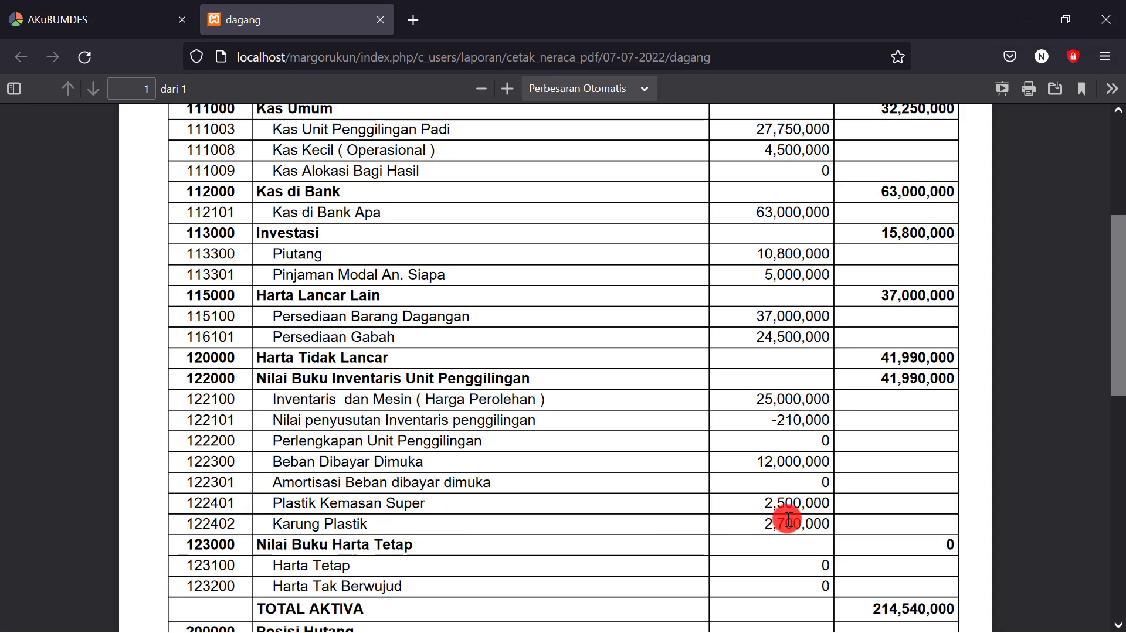
scroll(786, 516, "down", 4)
scroll(757, 518, "down", 1)
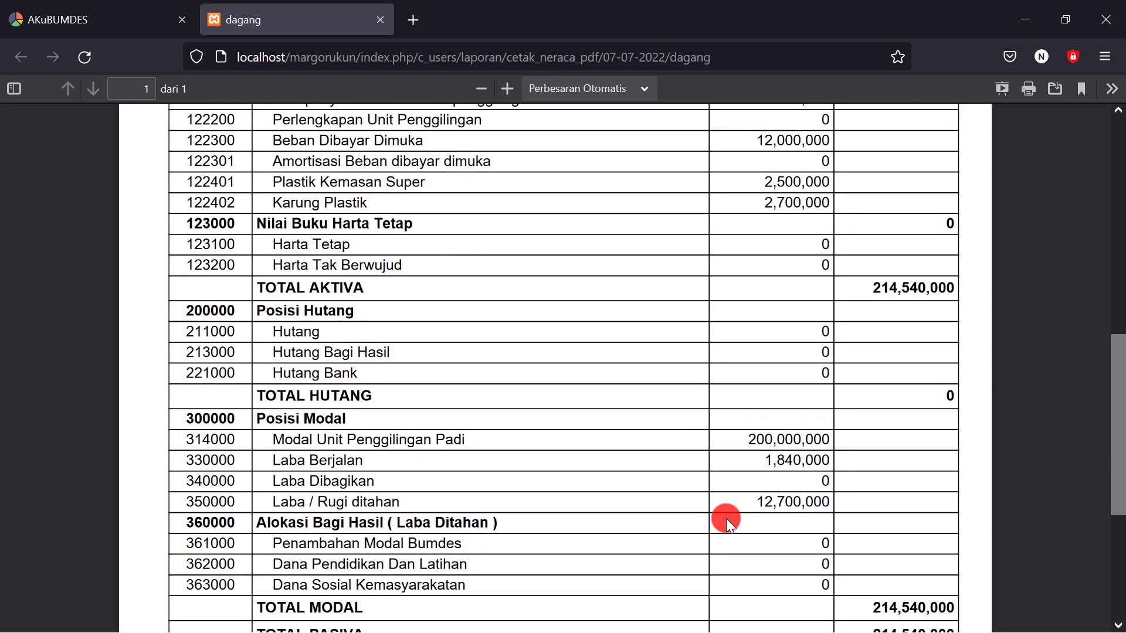
left_click_drag(274, 423, 518, 423)
left_click_drag(739, 422, 784, 421)
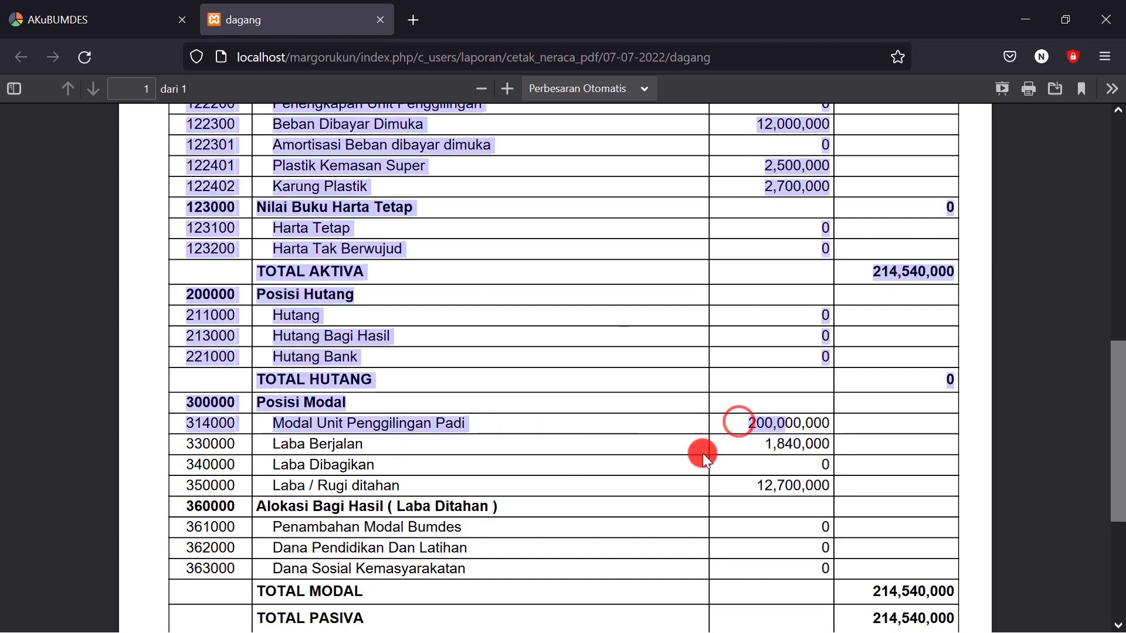
left_click(668, 460)
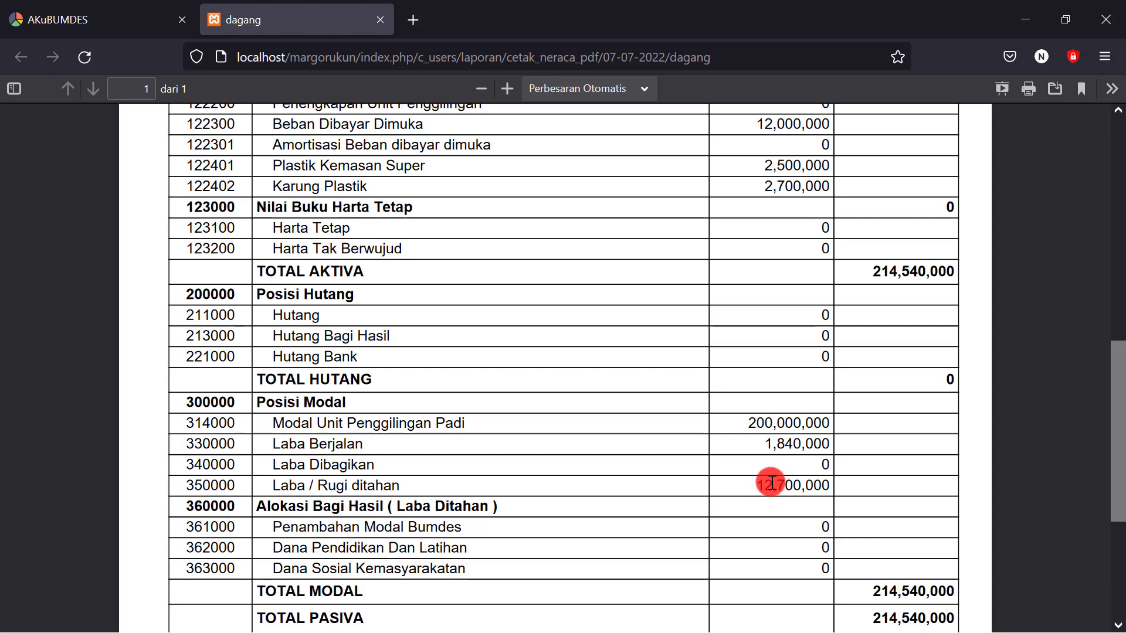
scroll(774, 483, "down", 3)
left_click(882, 440)
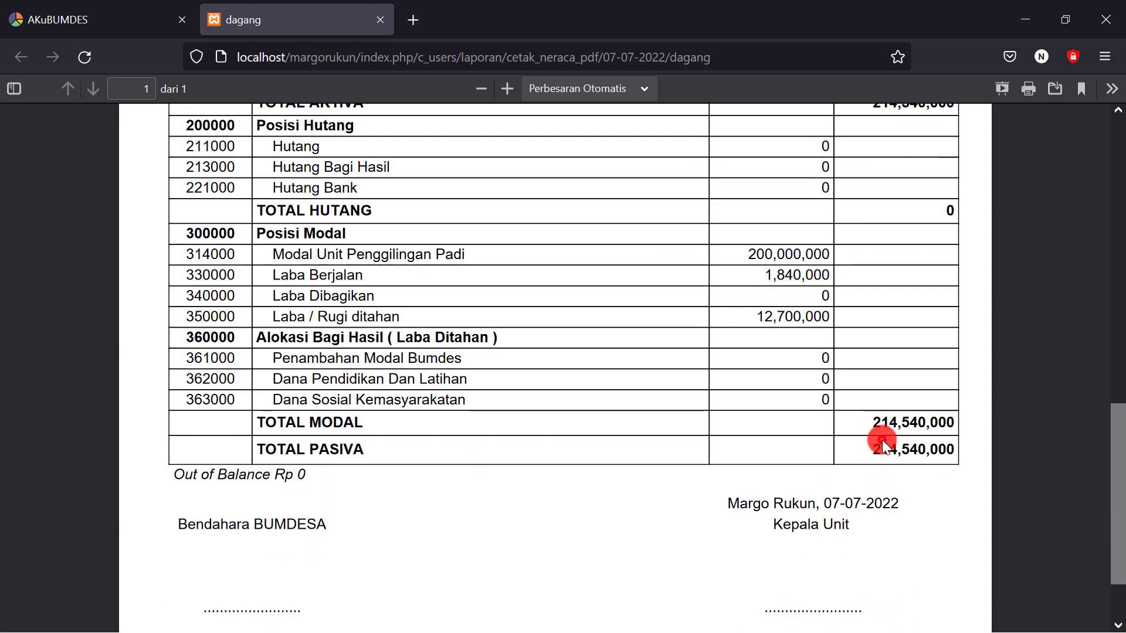
left_click(871, 452)
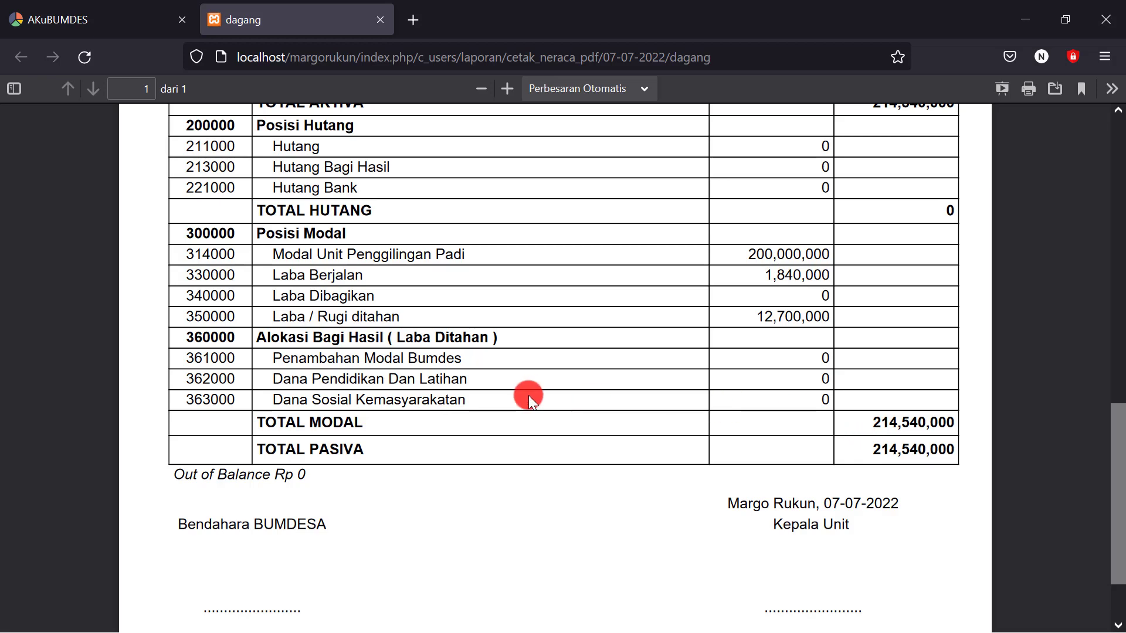
Back in AKuBUMDES, open the Buku Besar ledger page under Laporan in the sidebar
left_click(128, 23)
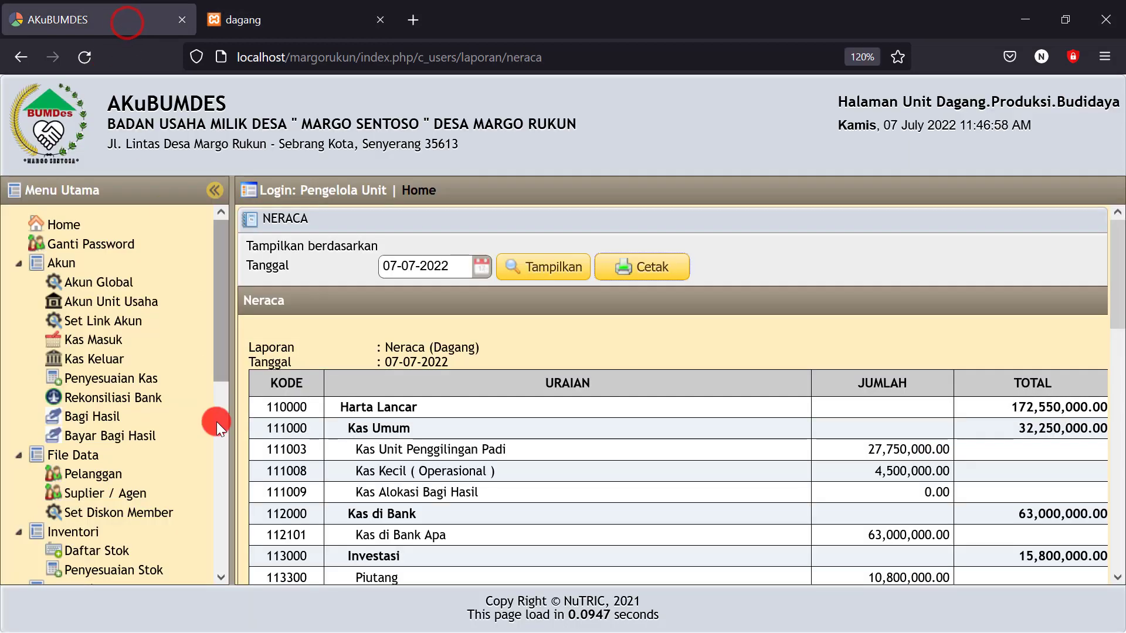
scroll(156, 427, "down", 3)
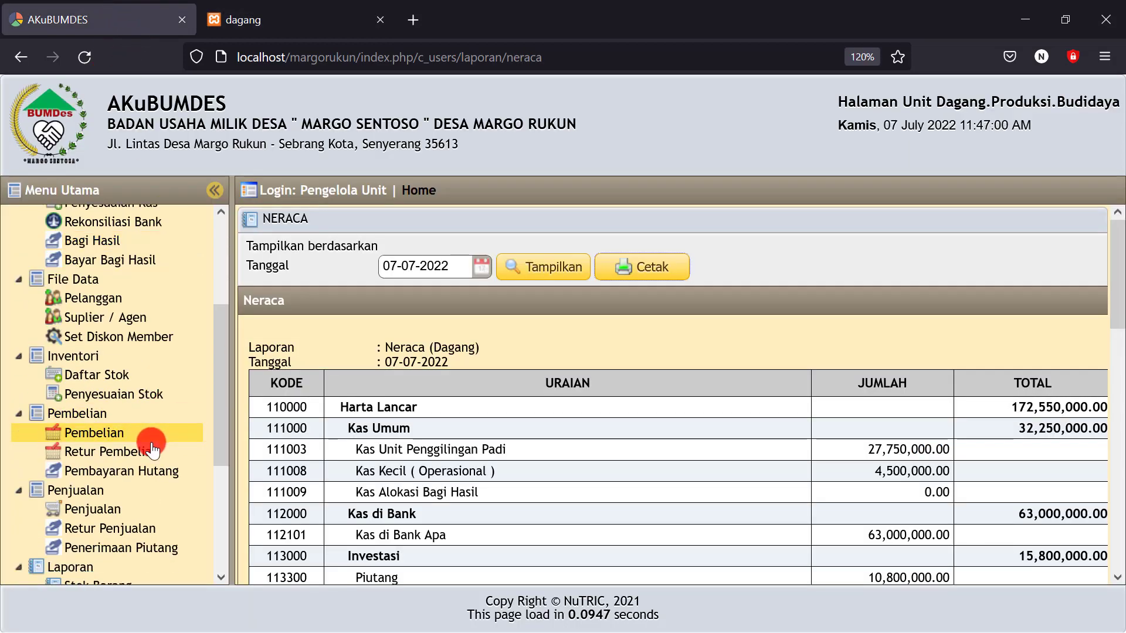
scroll(156, 446, "up", 1)
scroll(154, 450, "down", 4)
scroll(153, 452, "down", 1)
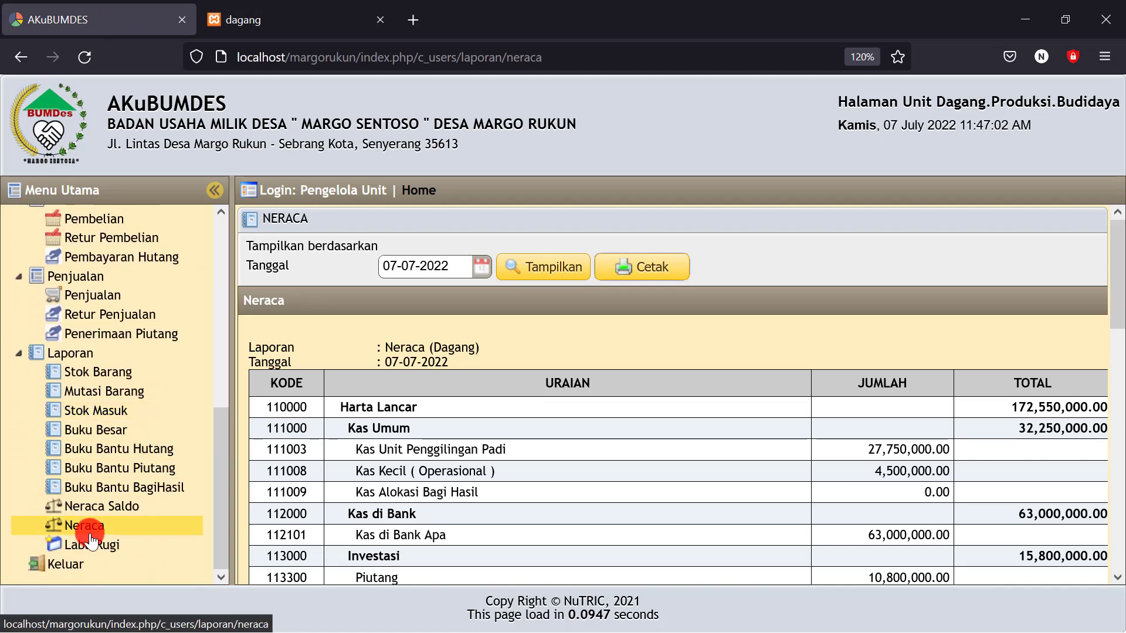
left_click(106, 431)
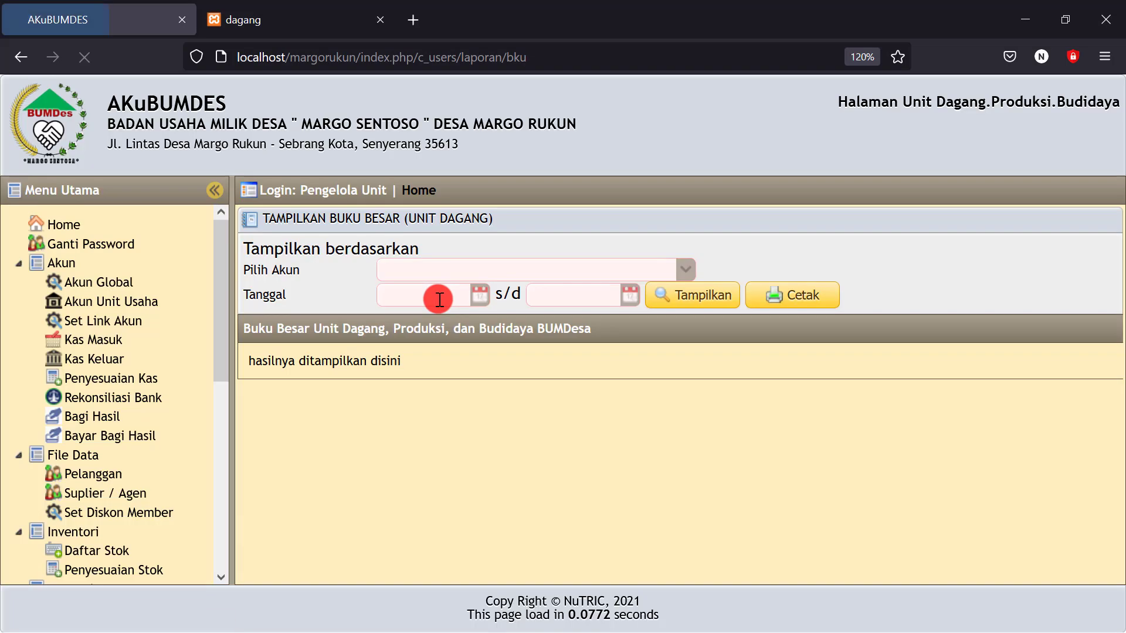
Show the Kas Unit Penggilingan Padi ledger for 01-07-2022 to 31-07-2022
left_click(683, 271)
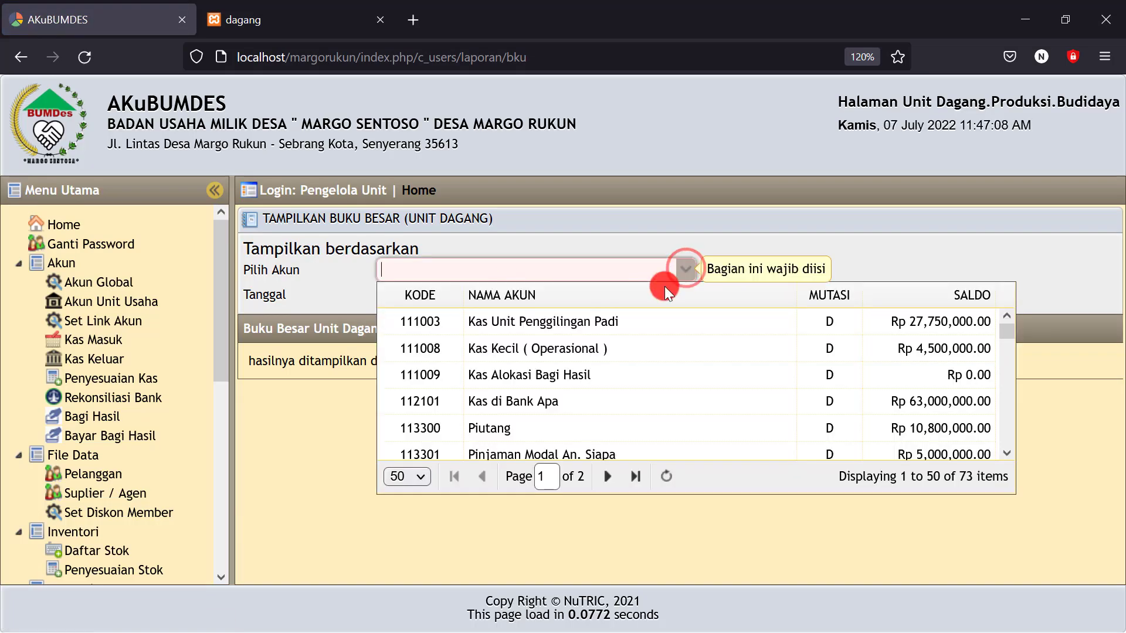
left_click(624, 324)
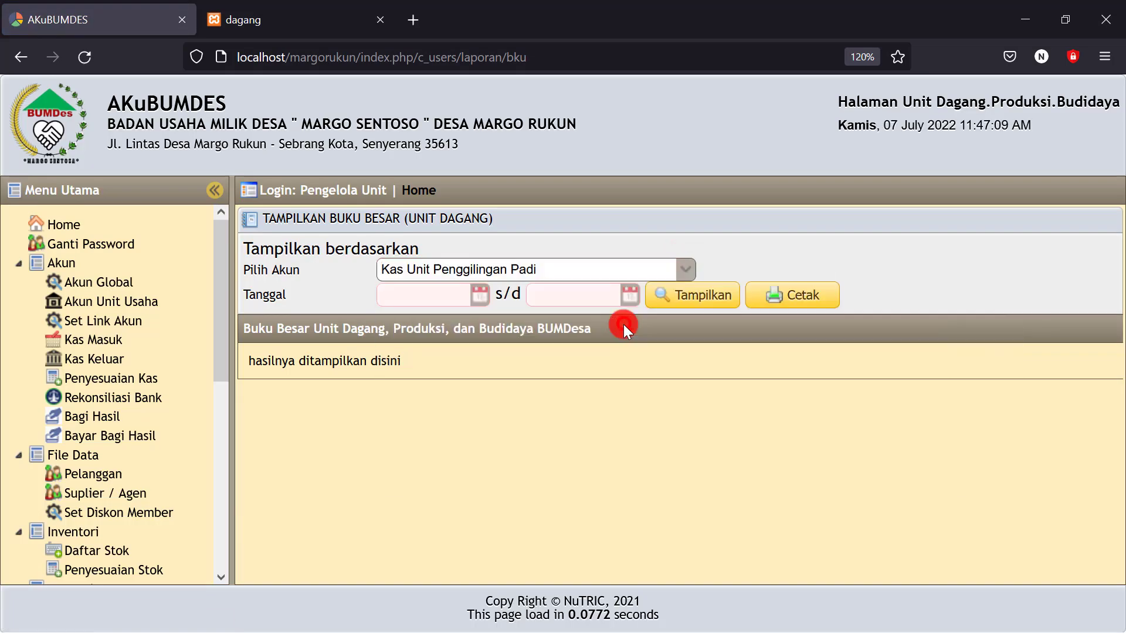
left_click(478, 295)
left_click(526, 369)
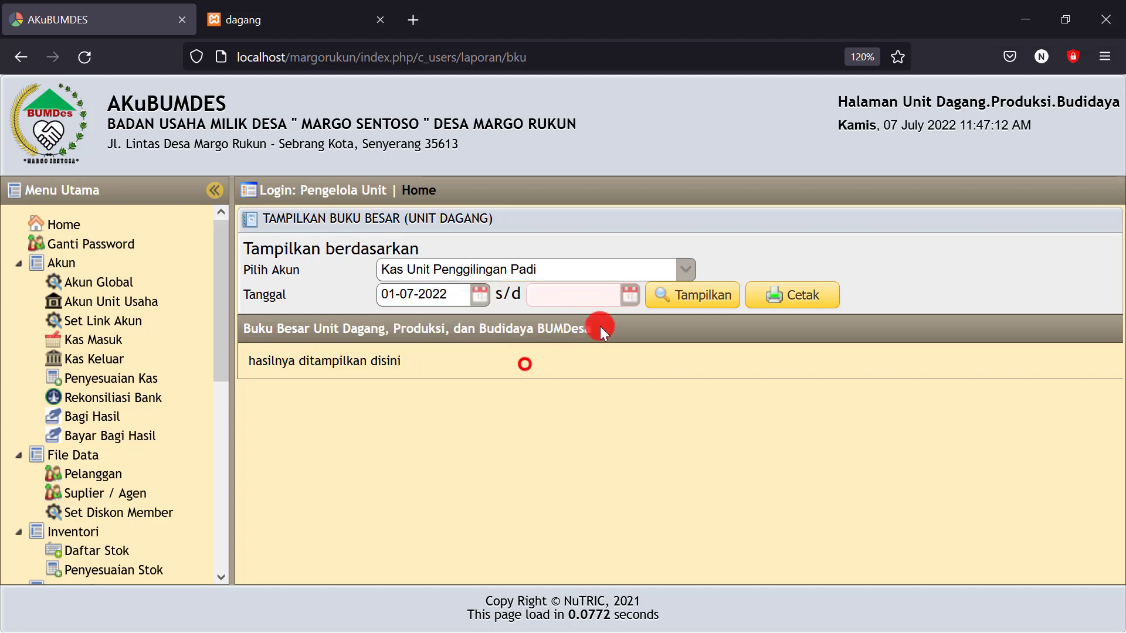
left_click(630, 295)
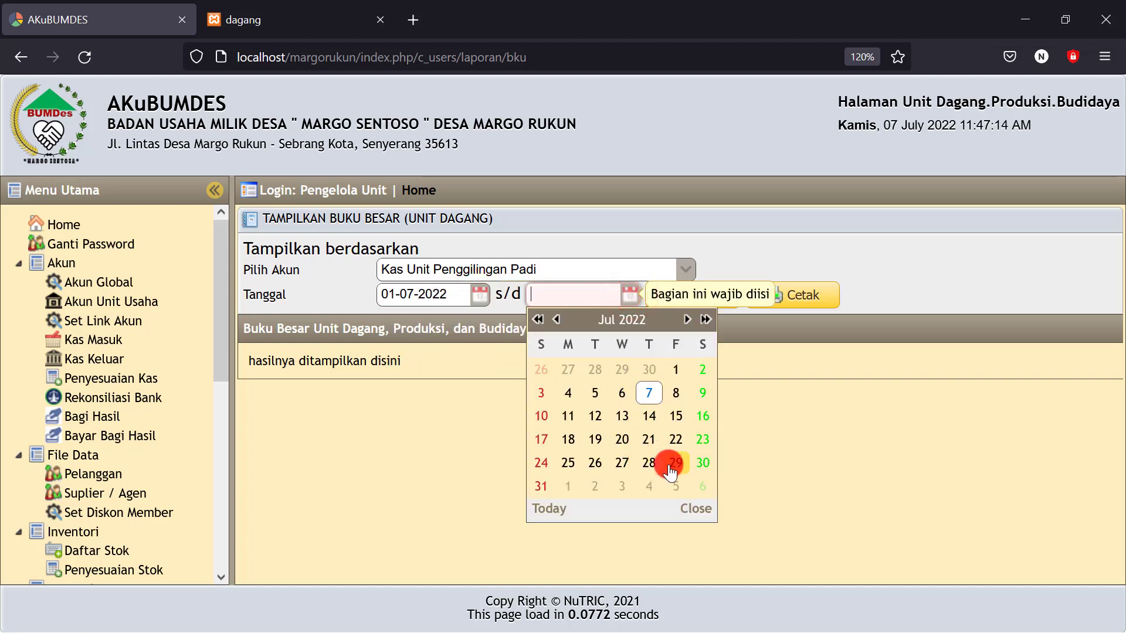
left_click(545, 487)
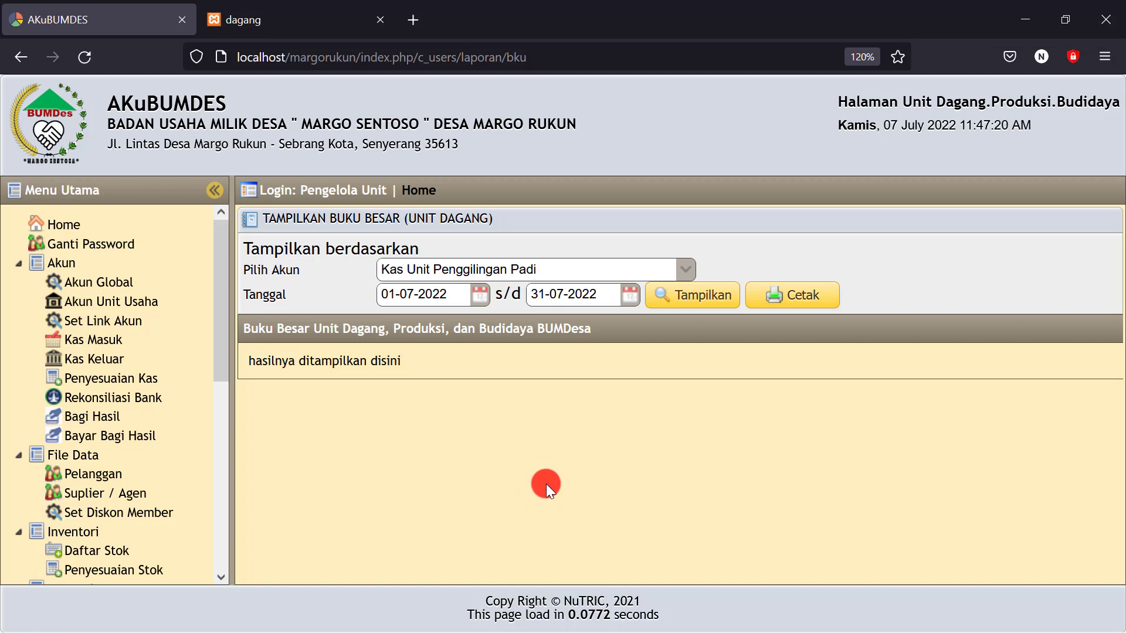
left_click(695, 299)
Print that ledger (ending balance 27,750,000) to PDF, then return to the app's account list
scroll(645, 445, "down", 3)
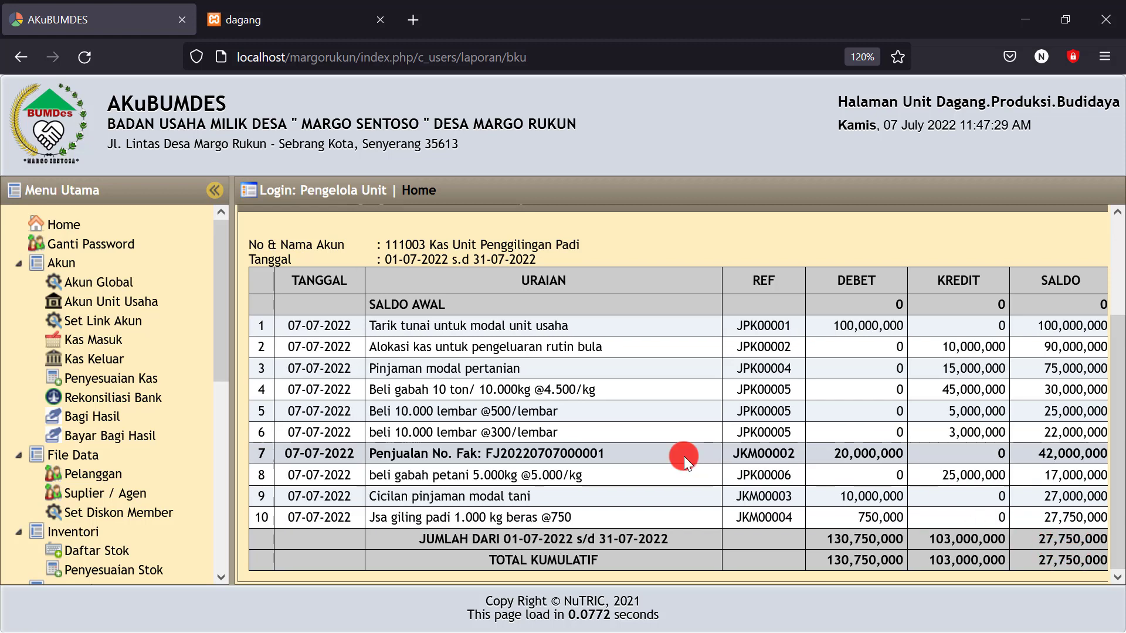
scroll(674, 449, "up", 2)
left_click(792, 296)
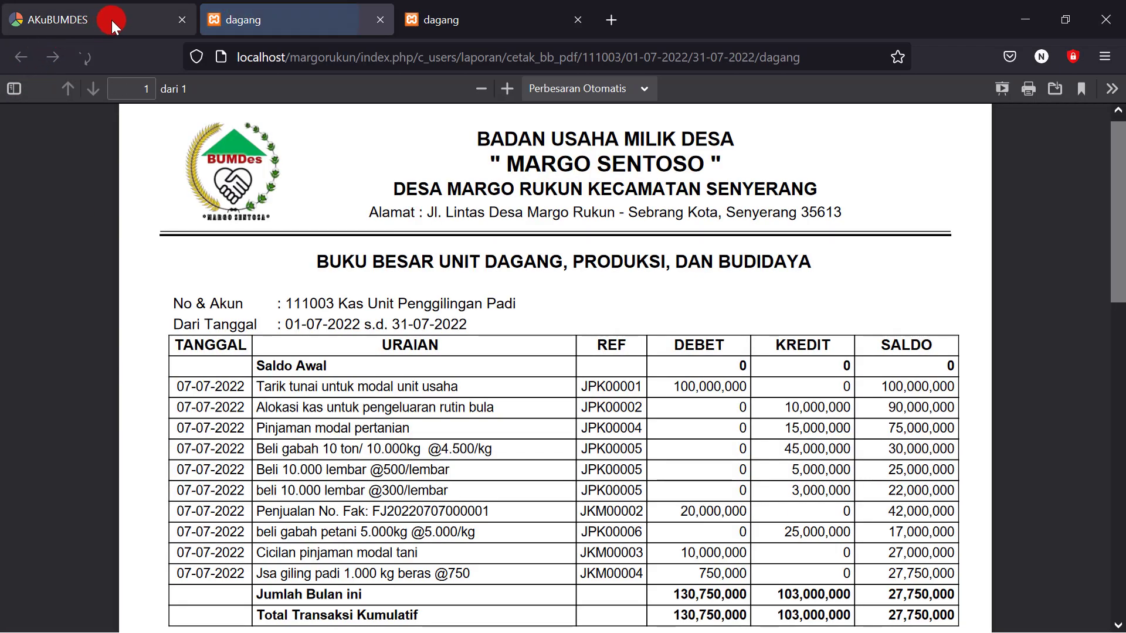
left_click(111, 20)
left_click(688, 265)
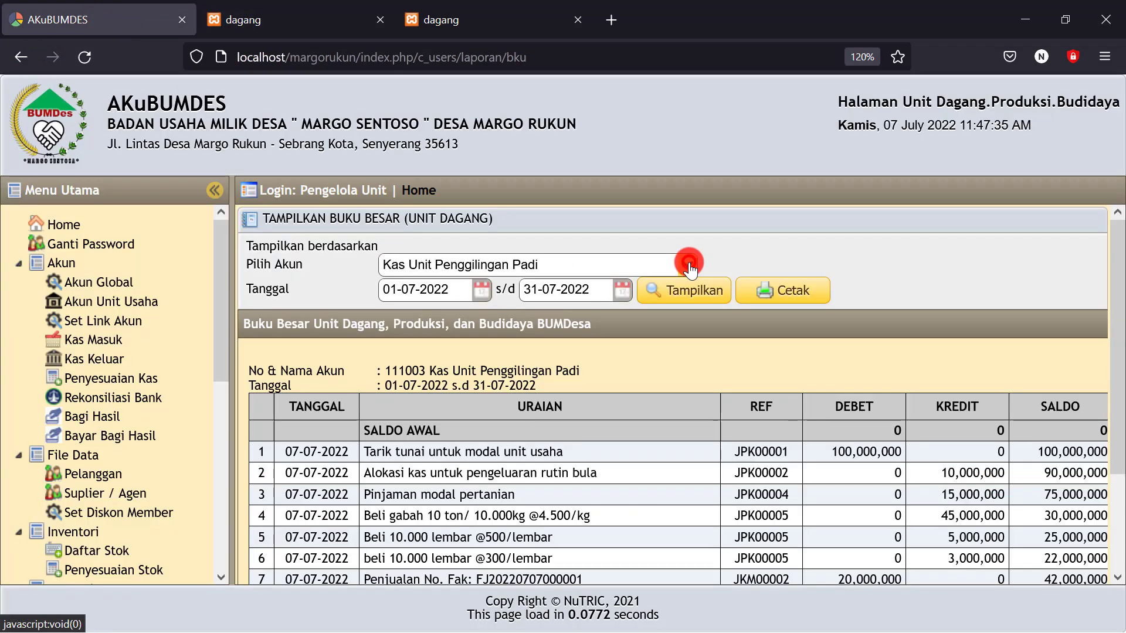
Display the July ledger for the Kas Kecil ( Operasional ) account
left_click(608, 343)
left_click(705, 291)
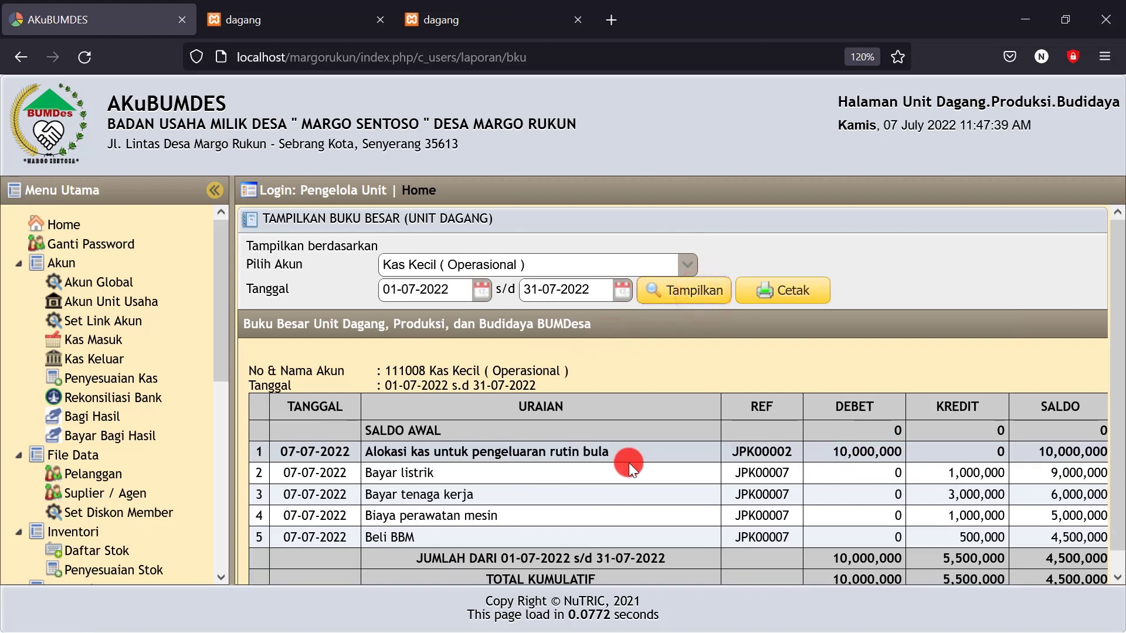
left_click_drag(363, 449, 639, 436)
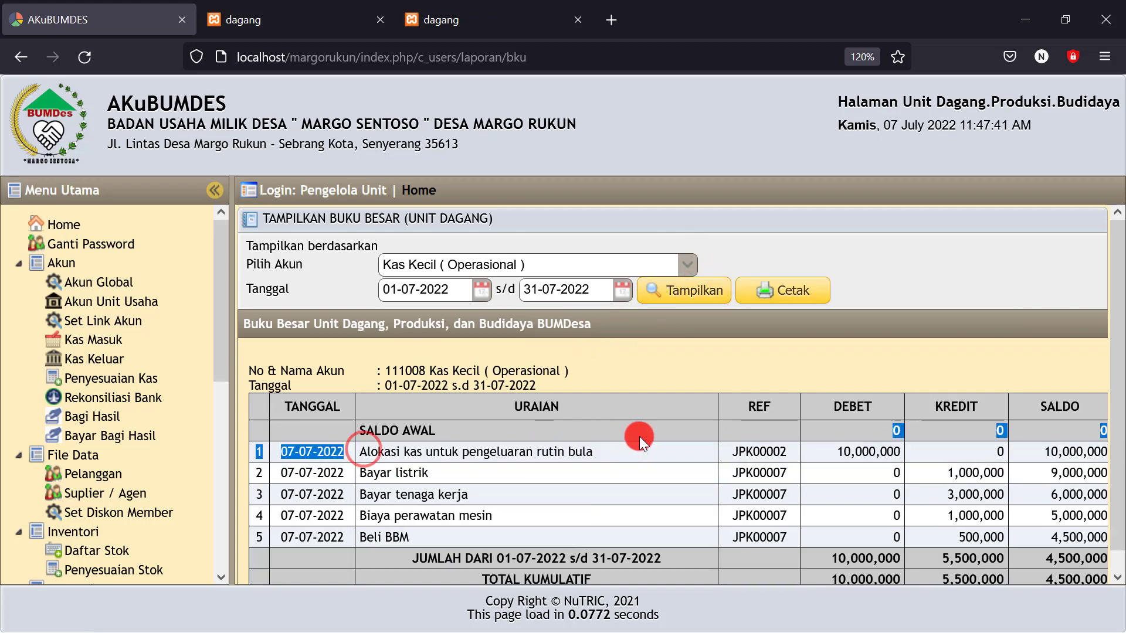
left_click(637, 453)
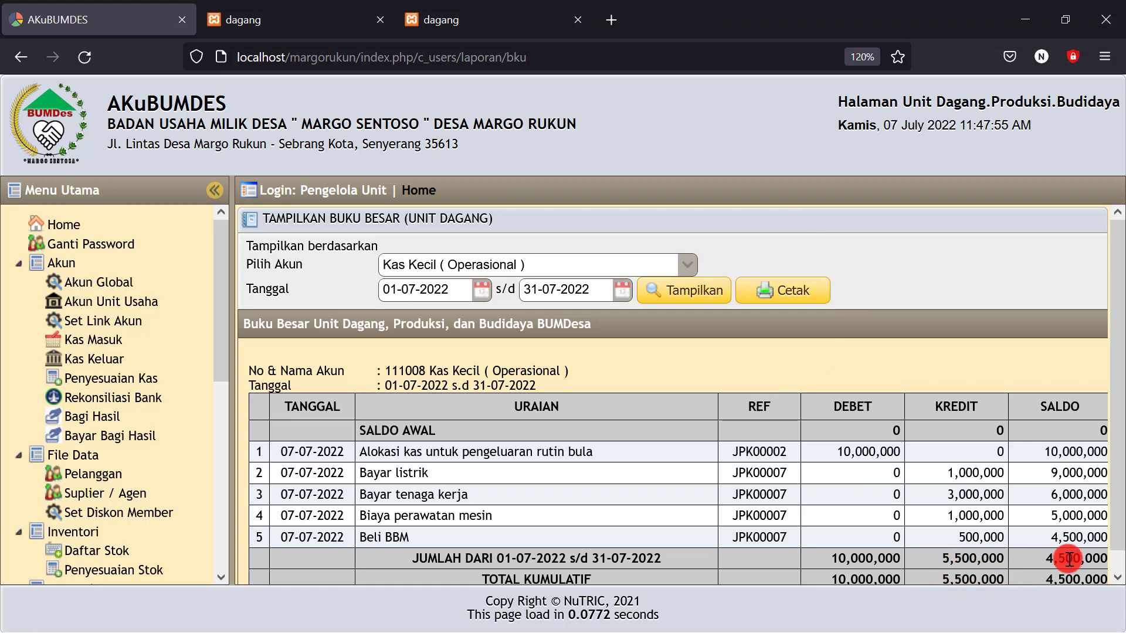
Print the Kas Kecil ledger (ending 4,500,000) to PDF and open the Laba Rugi report page
left_click(791, 291)
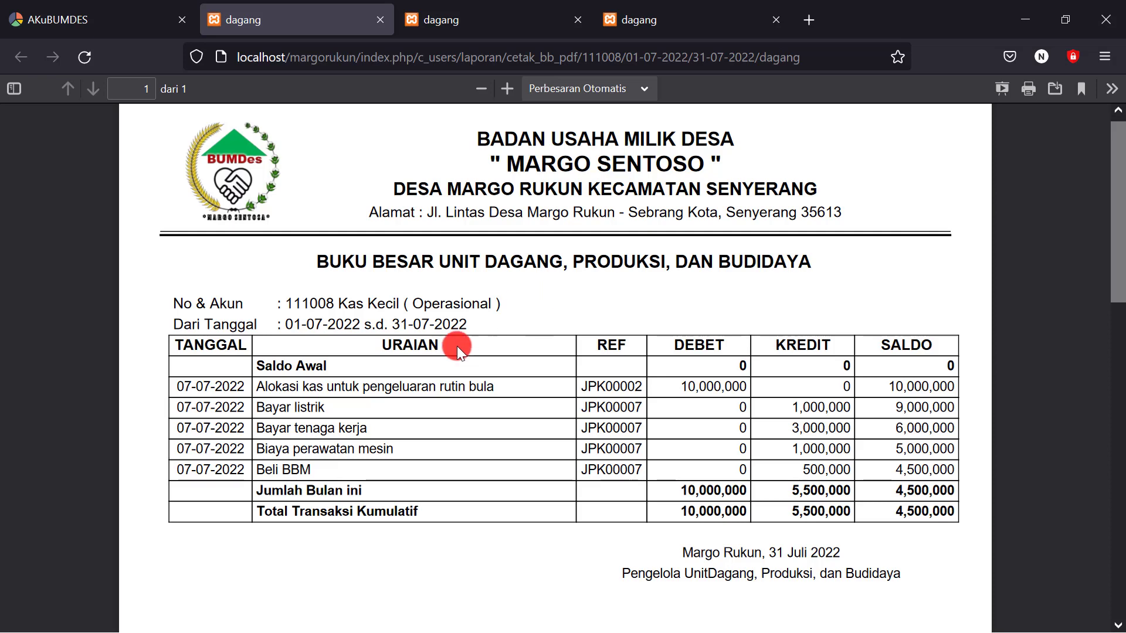
left_click(127, 26)
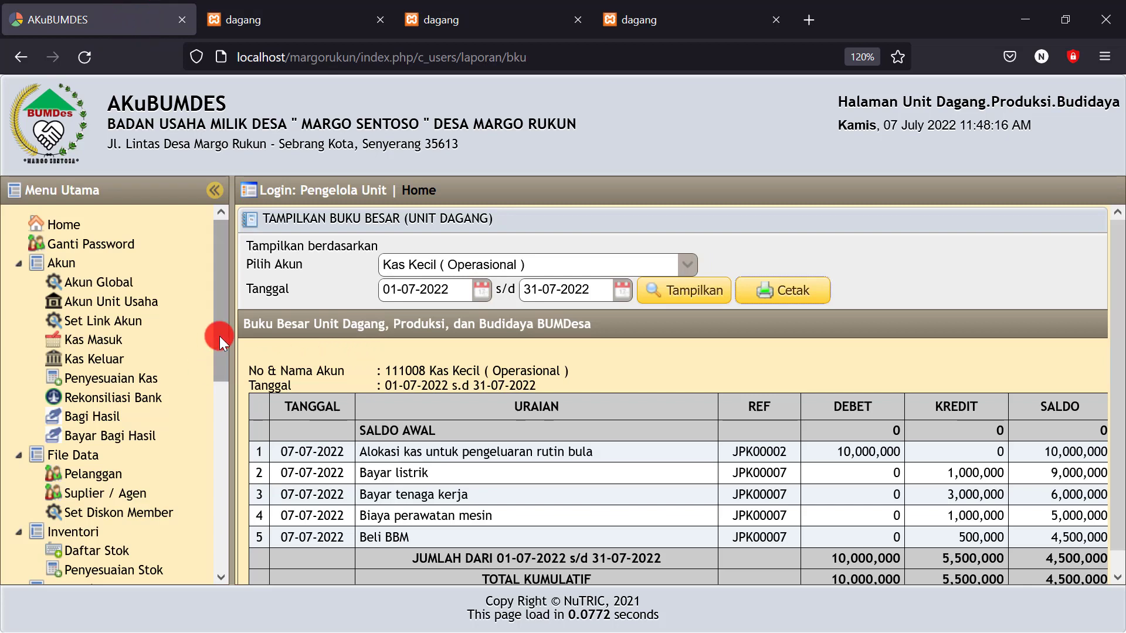
left_click_drag(220, 336, 210, 523)
left_click(104, 547)
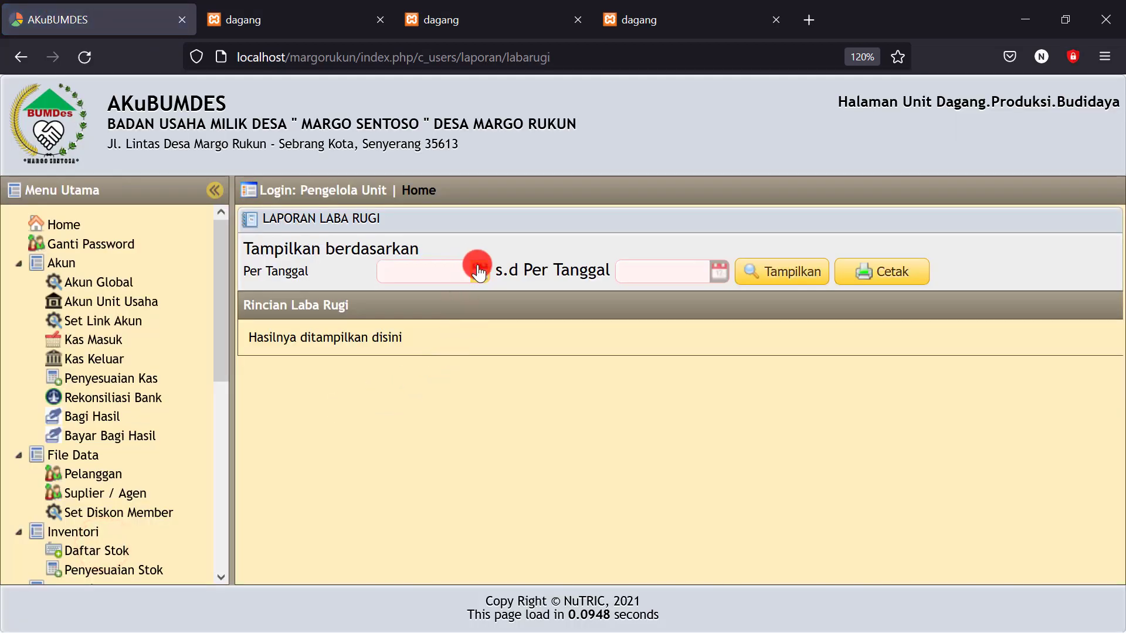
Show the Laba Rugi report for 01-07-2022 to 31-07-2022, totalling 79,350,000.00 income
left_click(479, 269)
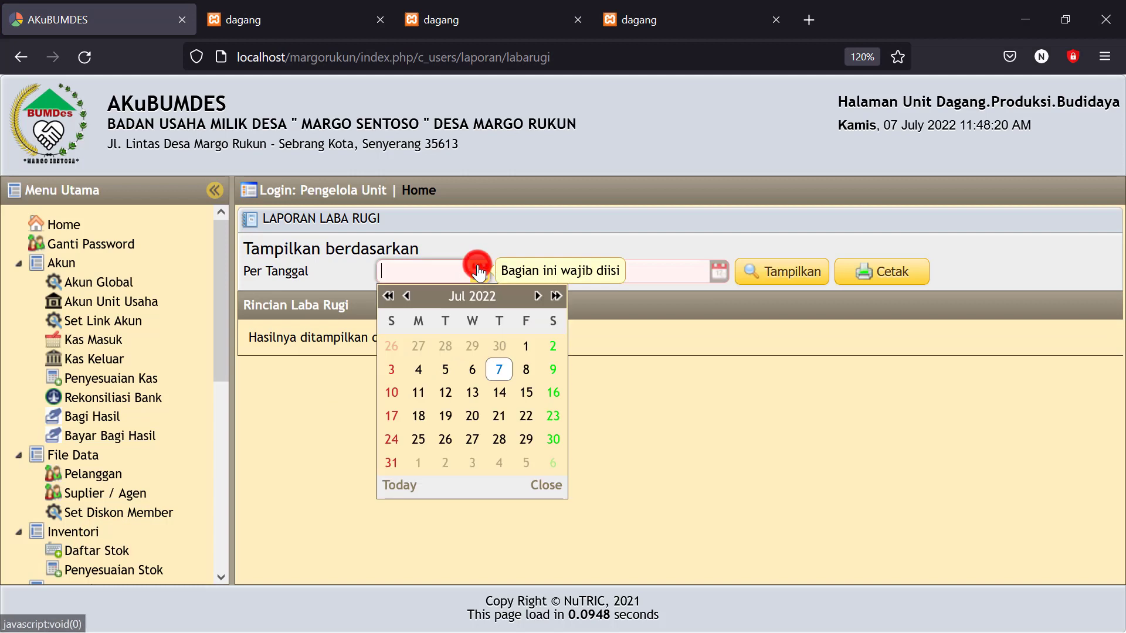
left_click(524, 347)
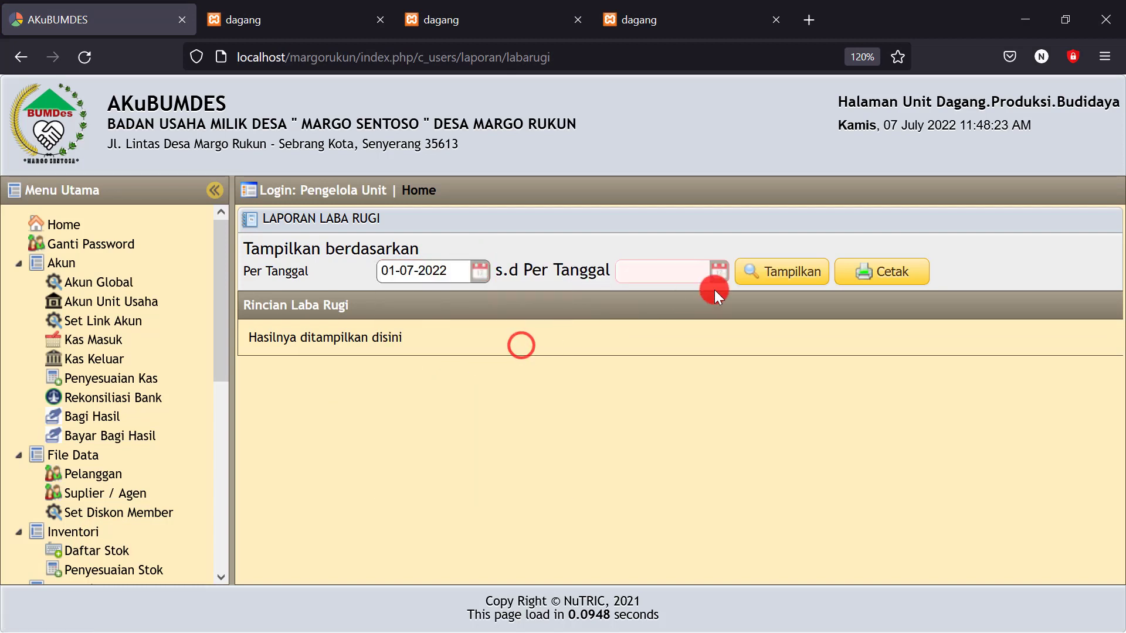
left_click(718, 271)
left_click(632, 463)
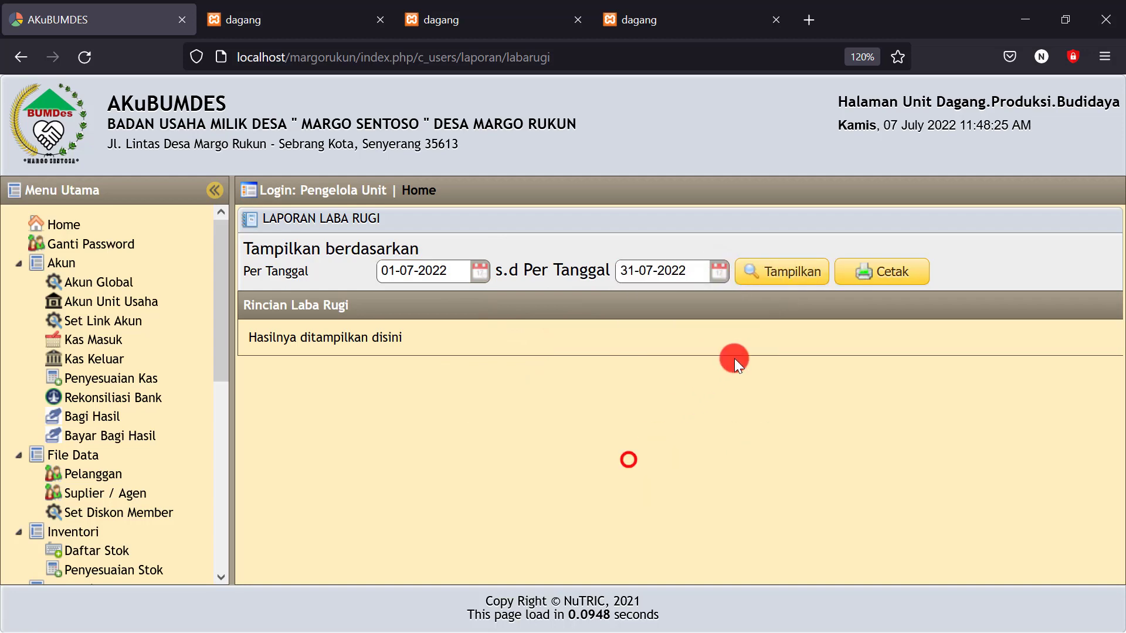
left_click(785, 269)
scroll(762, 387, "down", 3)
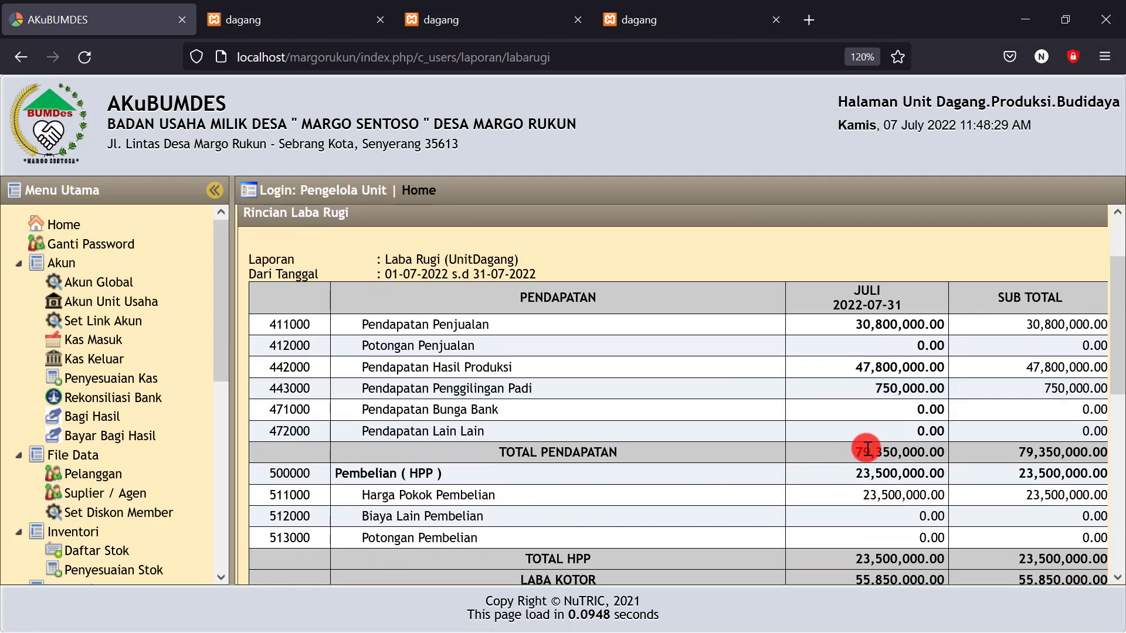
left_click_drag(858, 452, 941, 451)
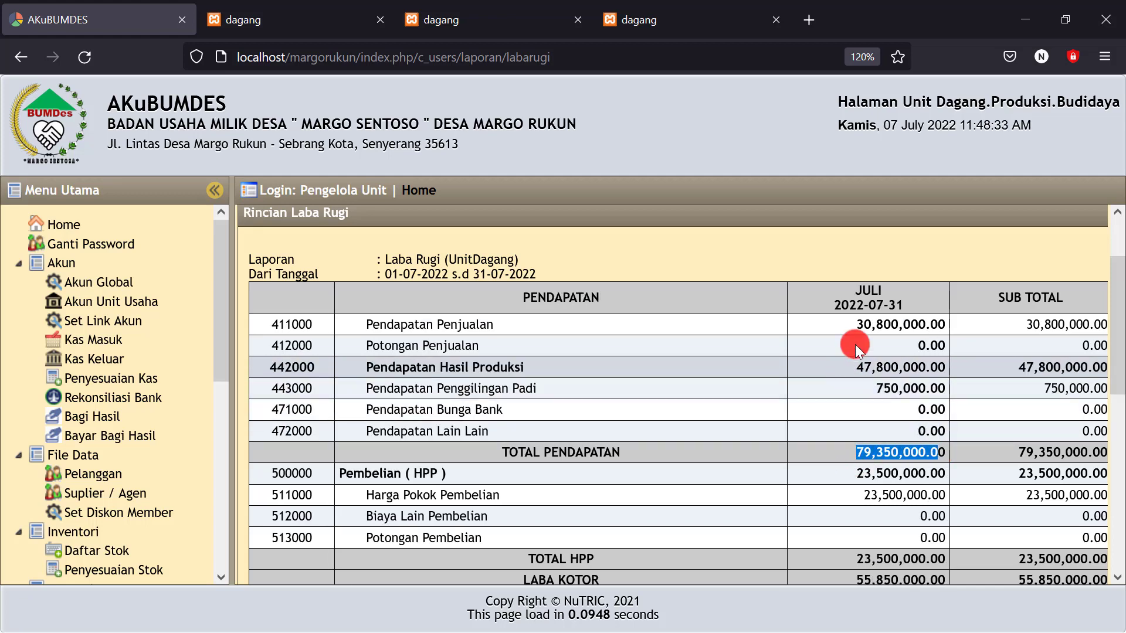
left_click_drag(857, 324, 891, 326)
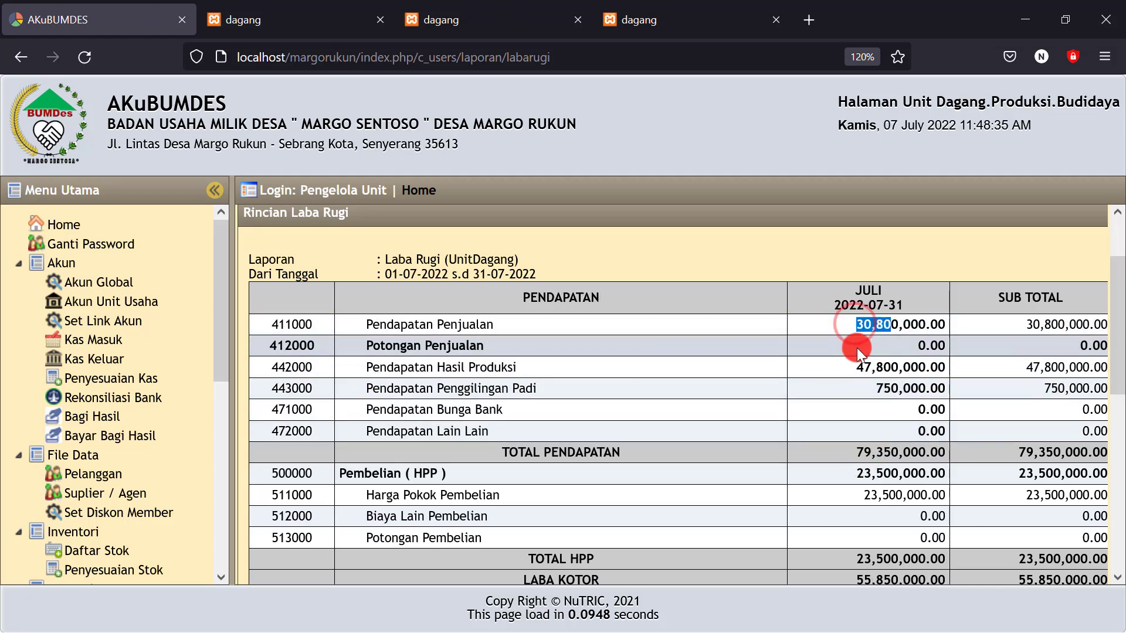
left_click_drag(855, 365, 898, 368)
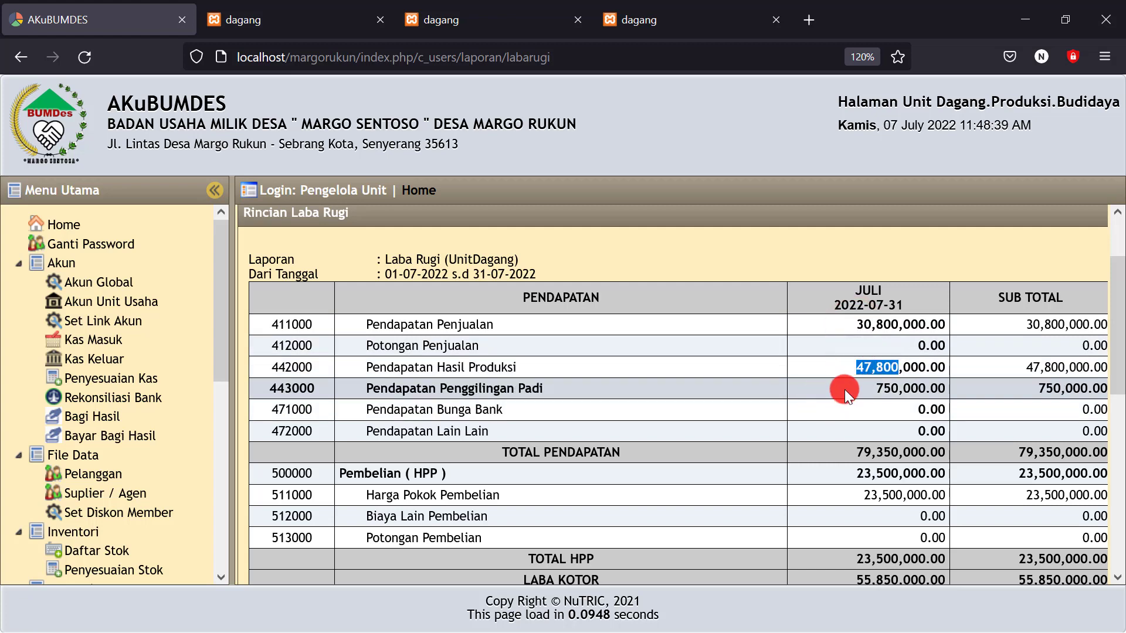
left_click_drag(872, 387, 910, 389)
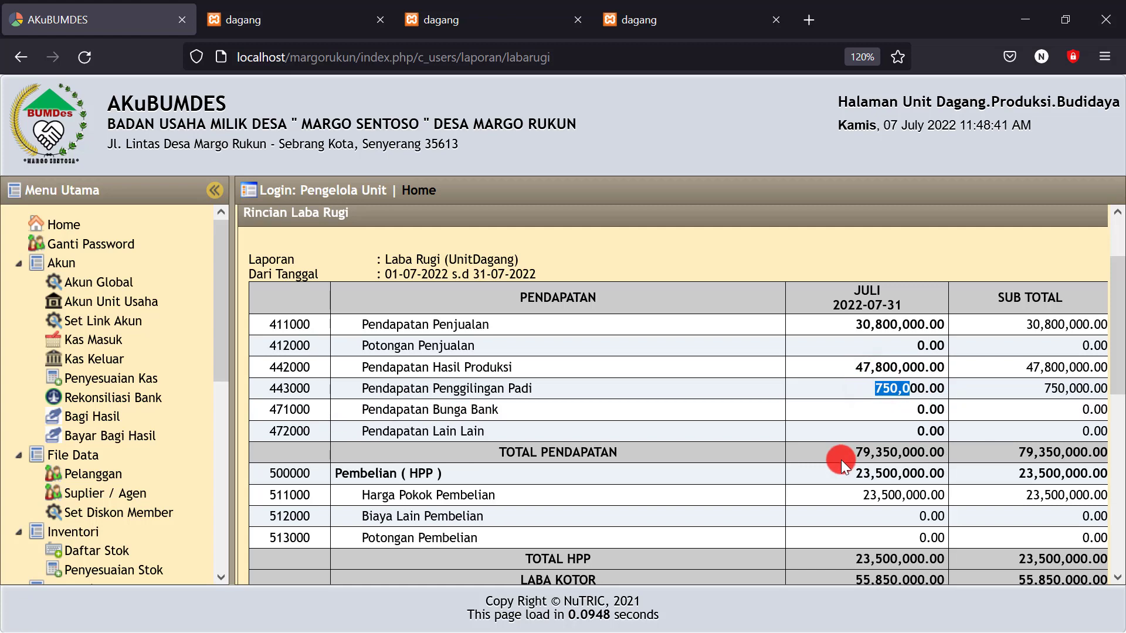
left_click_drag(855, 453, 882, 453)
scroll(882, 454, "down", 3)
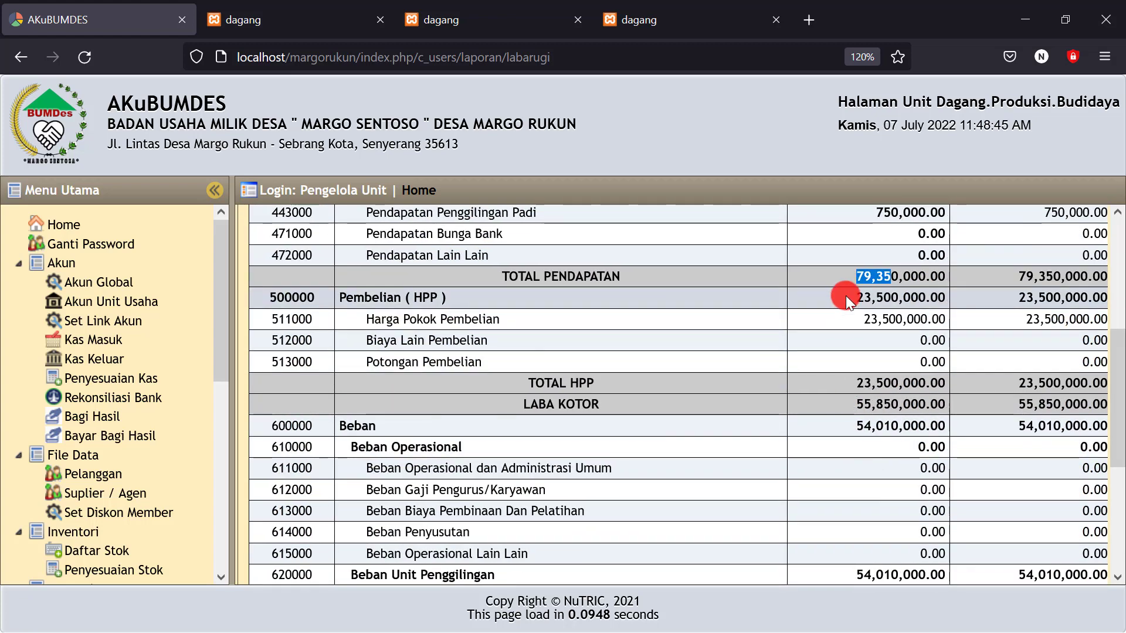
left_click(832, 325)
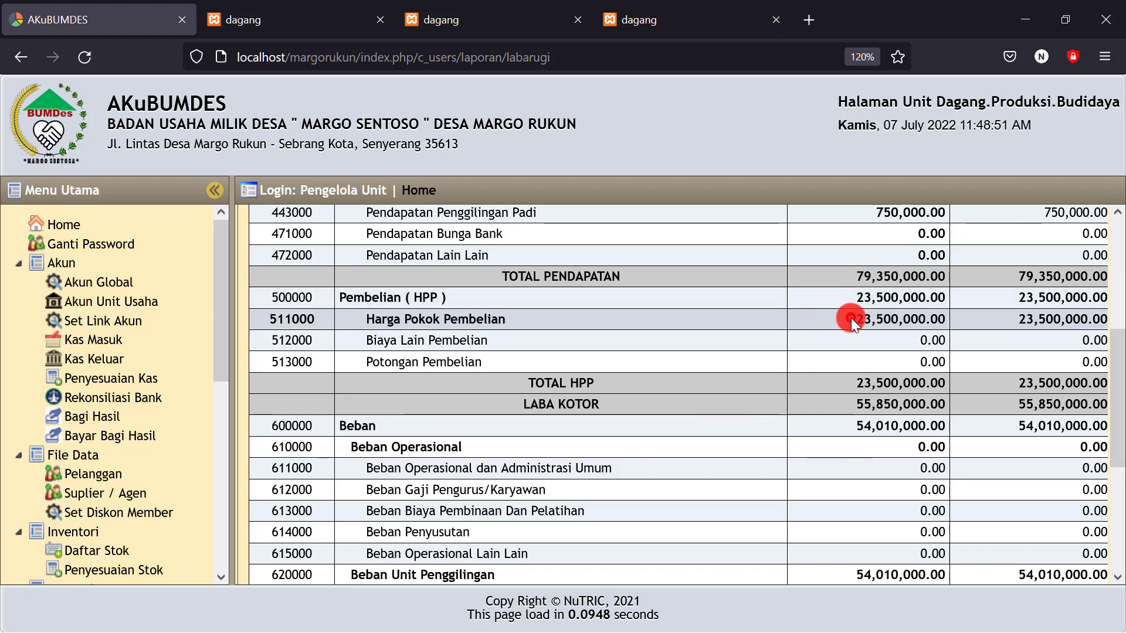
left_click_drag(850, 318, 926, 319)
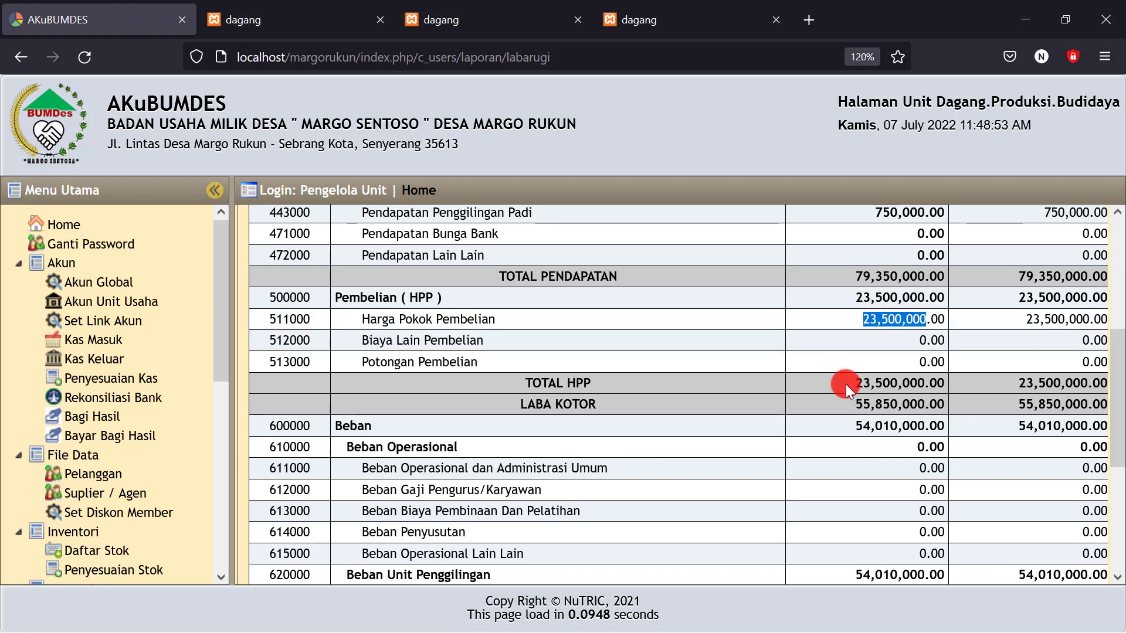
left_click_drag(845, 385, 948, 380)
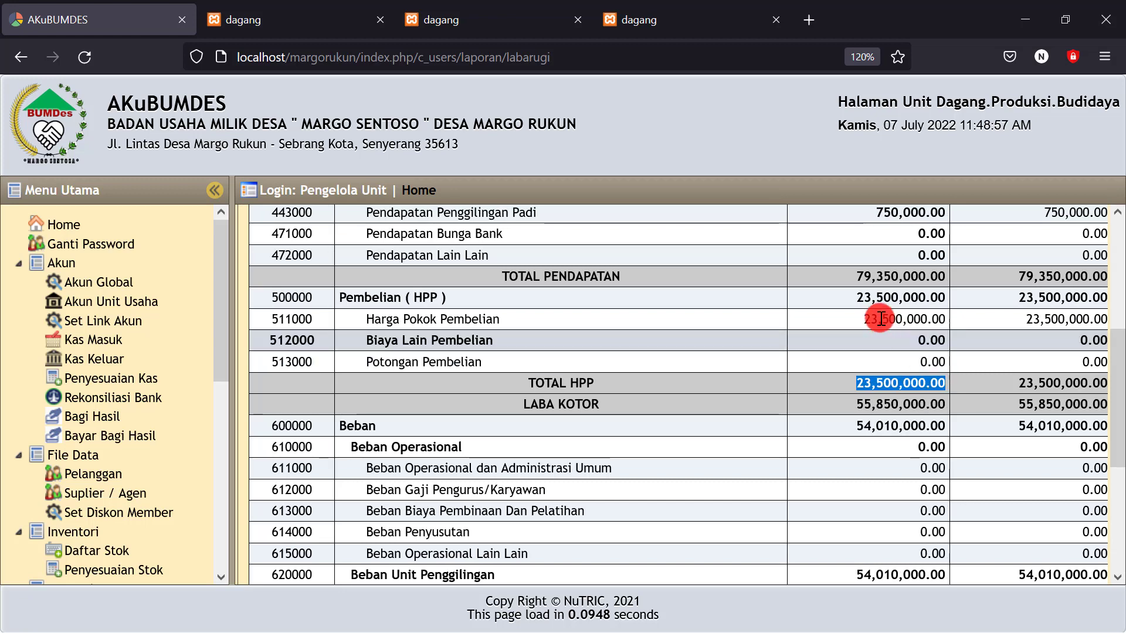
left_click_drag(853, 281, 945, 276)
left_click_drag(848, 403, 868, 404)
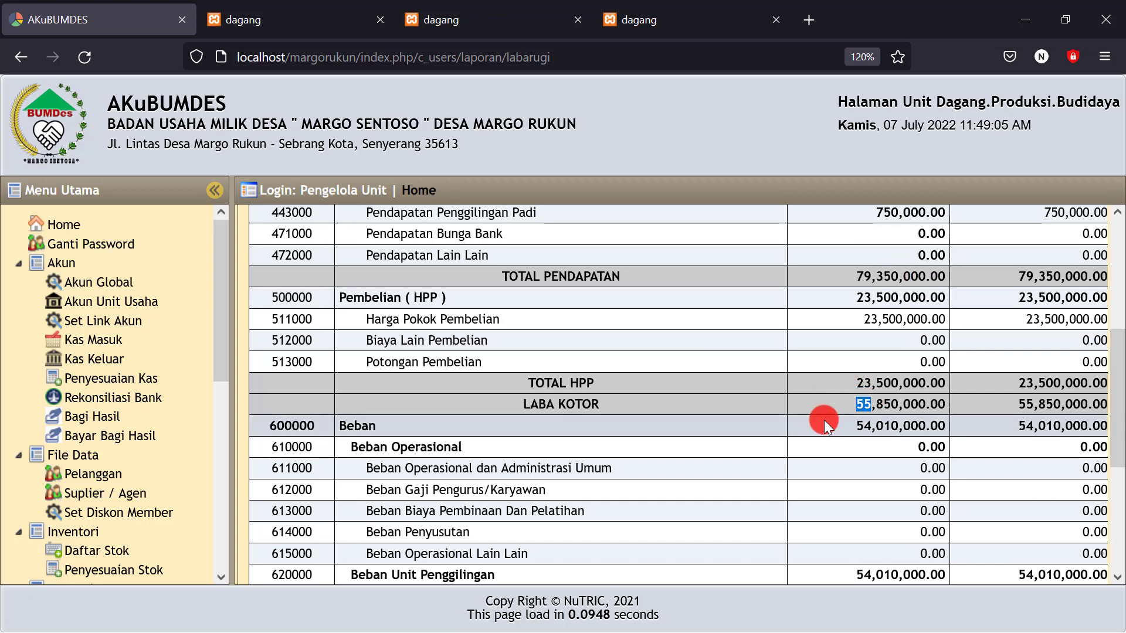
left_click_drag(874, 404, 936, 402)
left_click(853, 405)
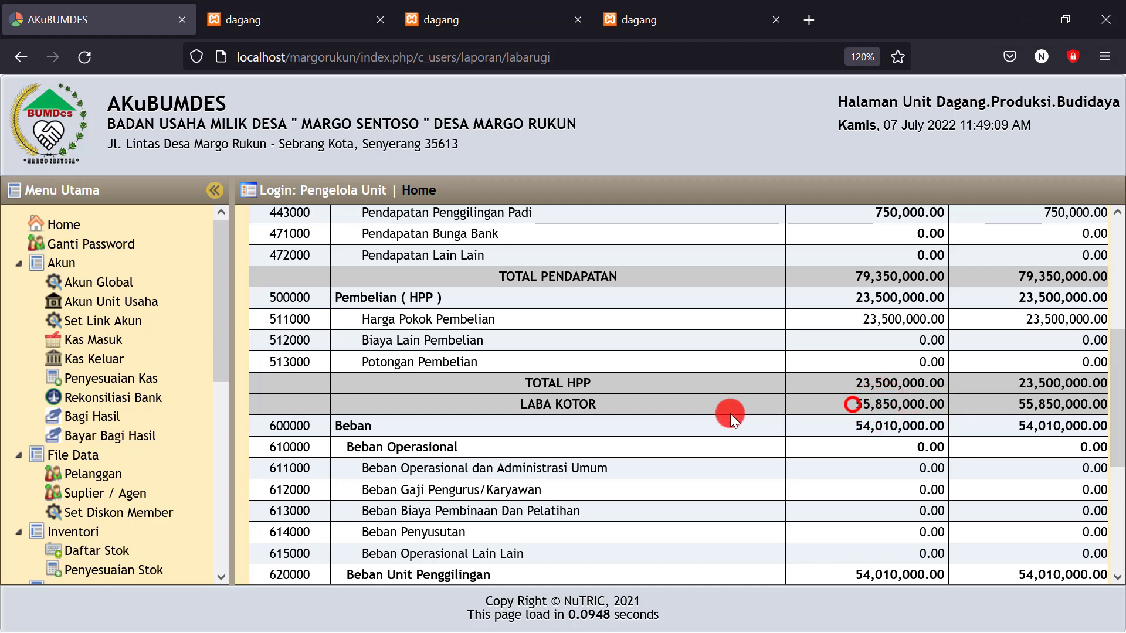
left_click_drag(855, 404, 944, 401)
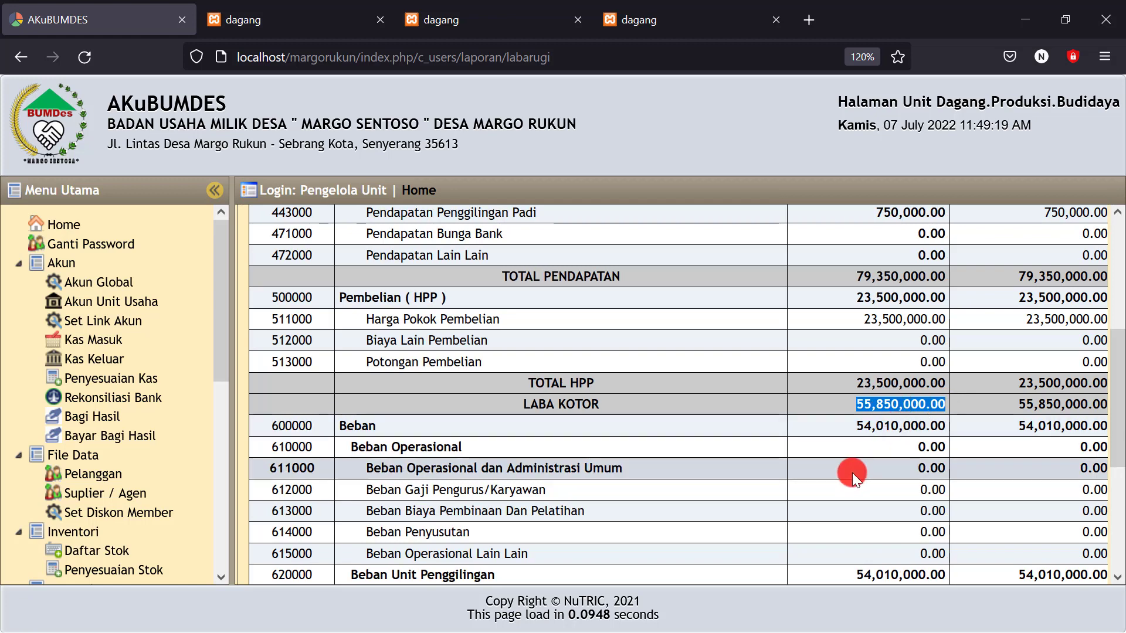
Verify the July Beban amounts, including the 710,000.00 depreciation expense
scroll(853, 472, "down", 2)
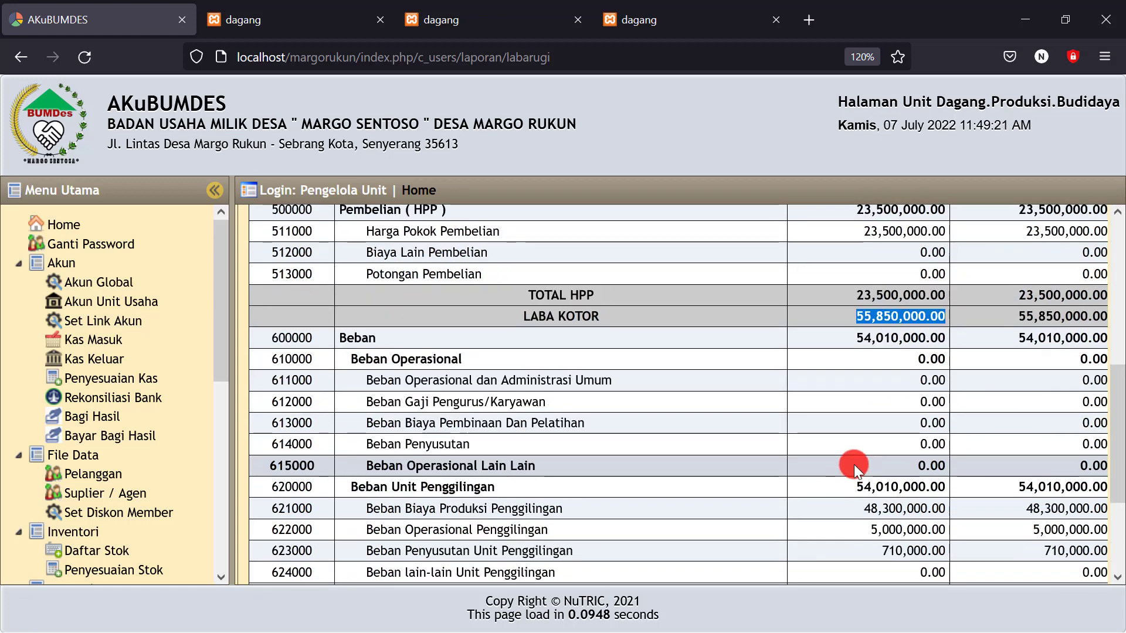
scroll(854, 464, "down", 2)
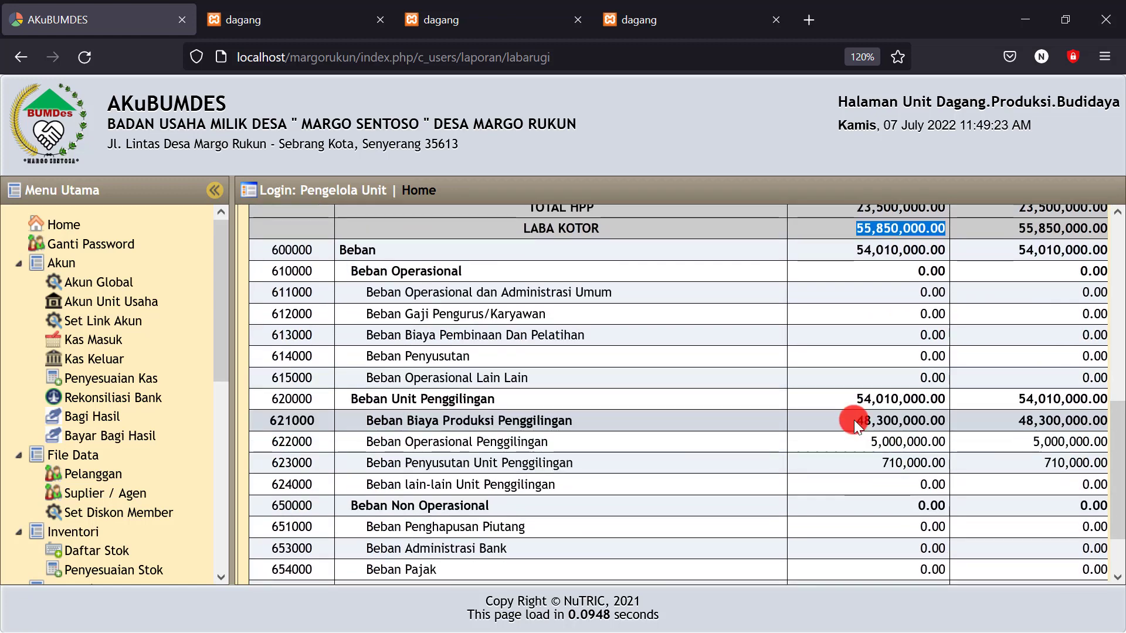
left_click_drag(854, 419, 947, 416)
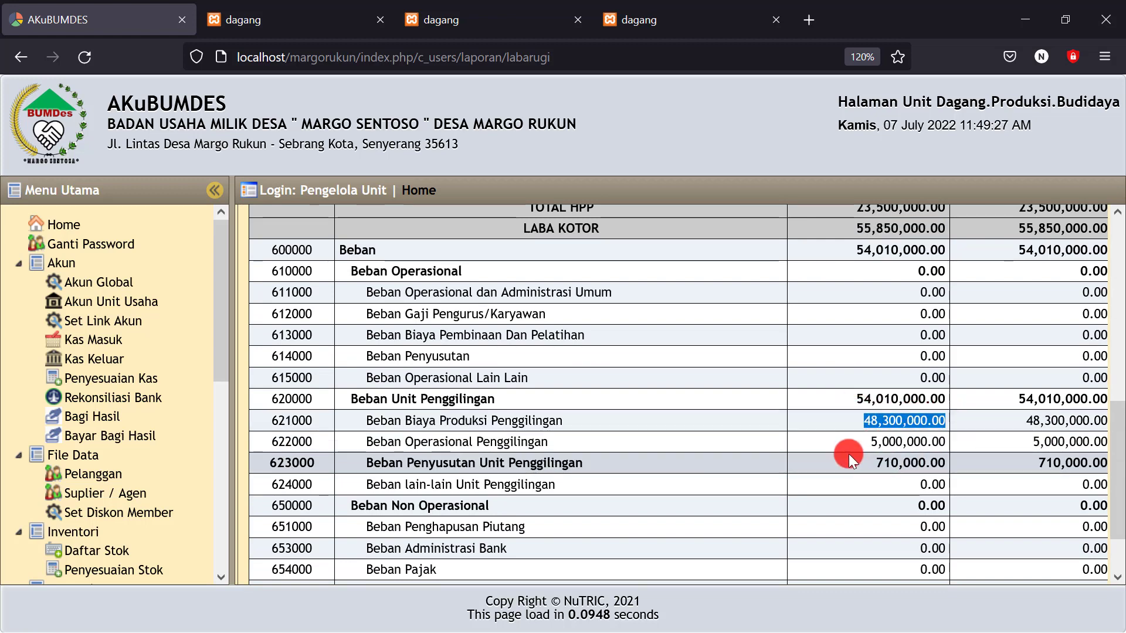
left_click_drag(858, 441, 946, 436)
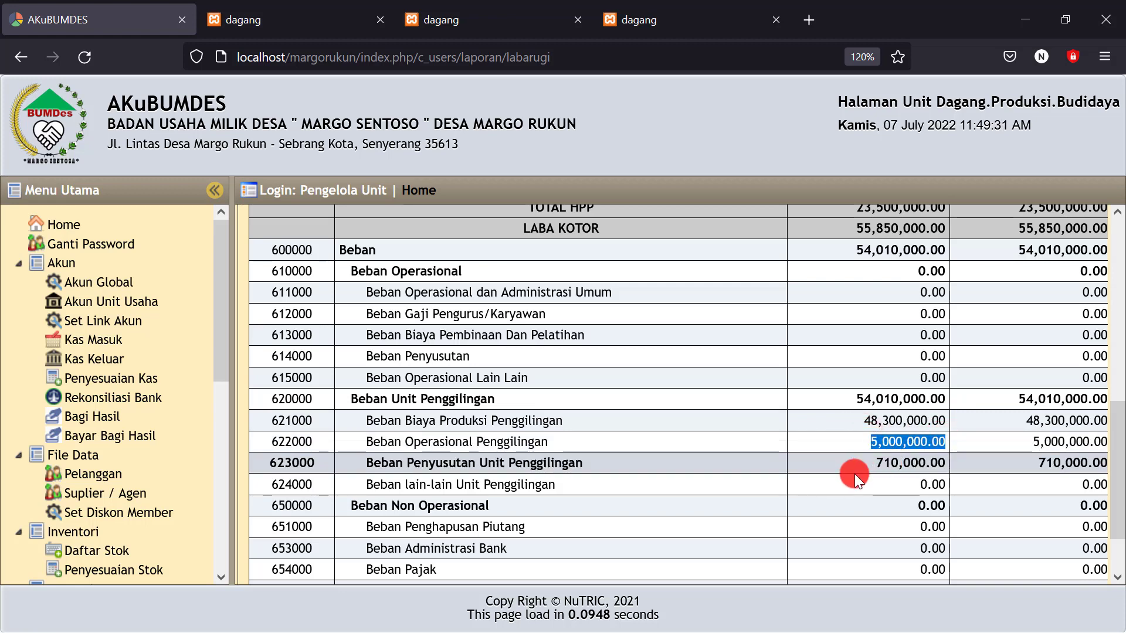
left_click_drag(862, 463, 938, 460)
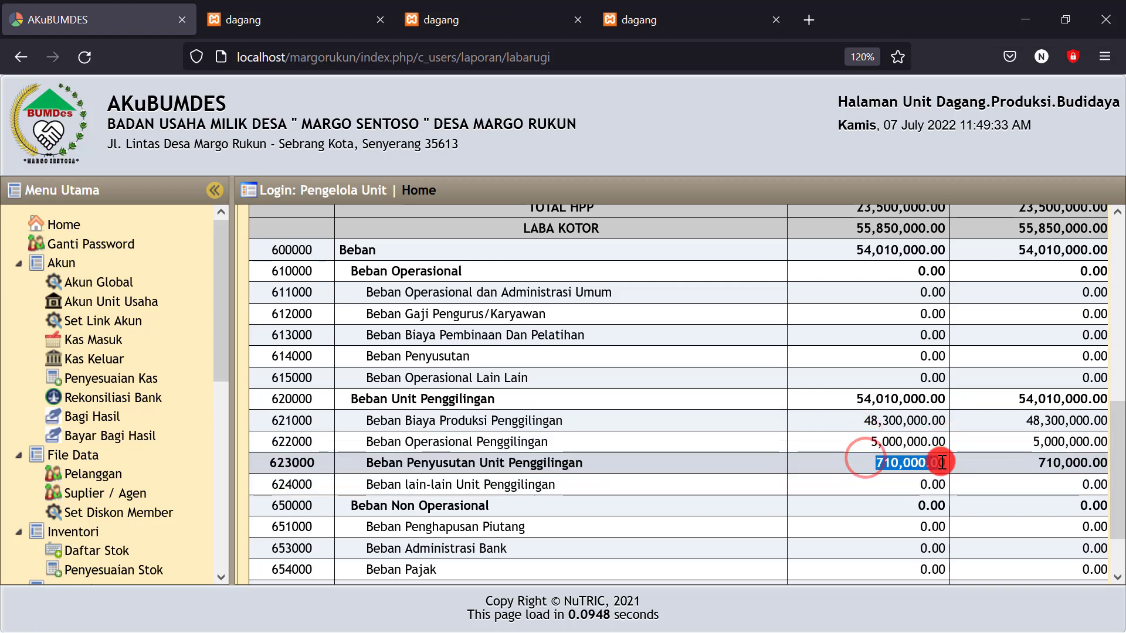
left_click(824, 472)
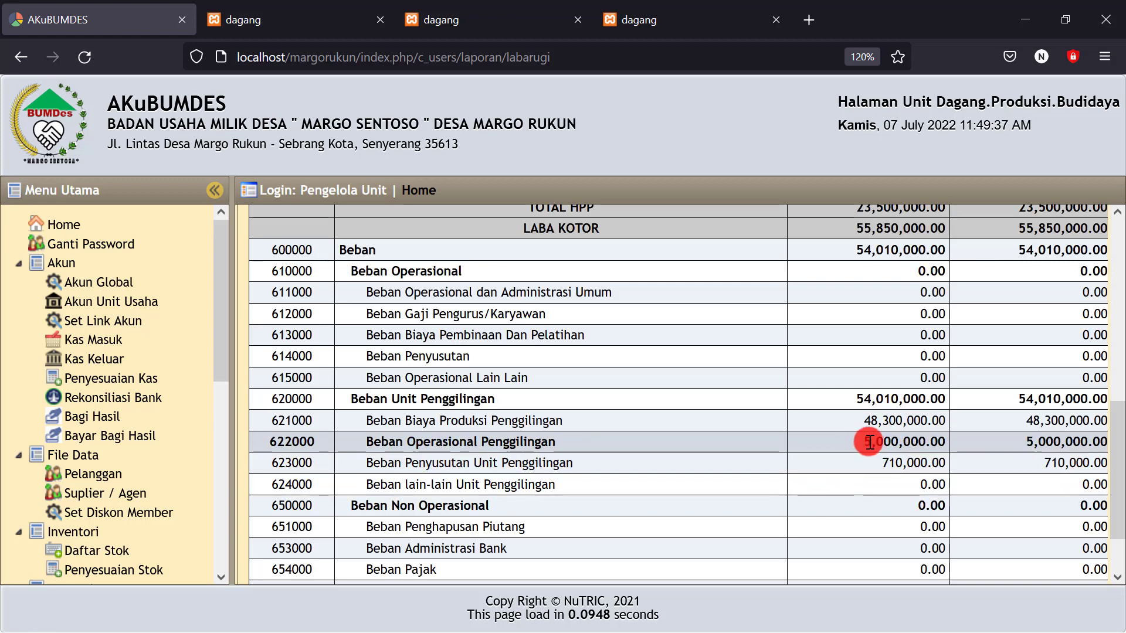
left_click_drag(862, 441, 942, 441)
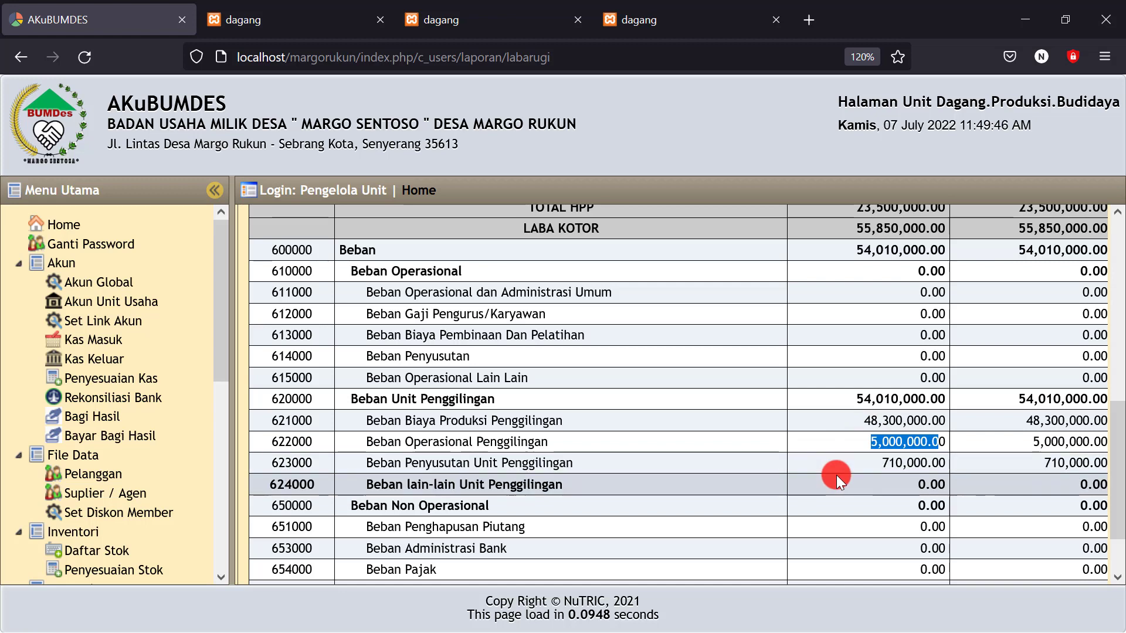
left_click_drag(875, 463, 946, 463)
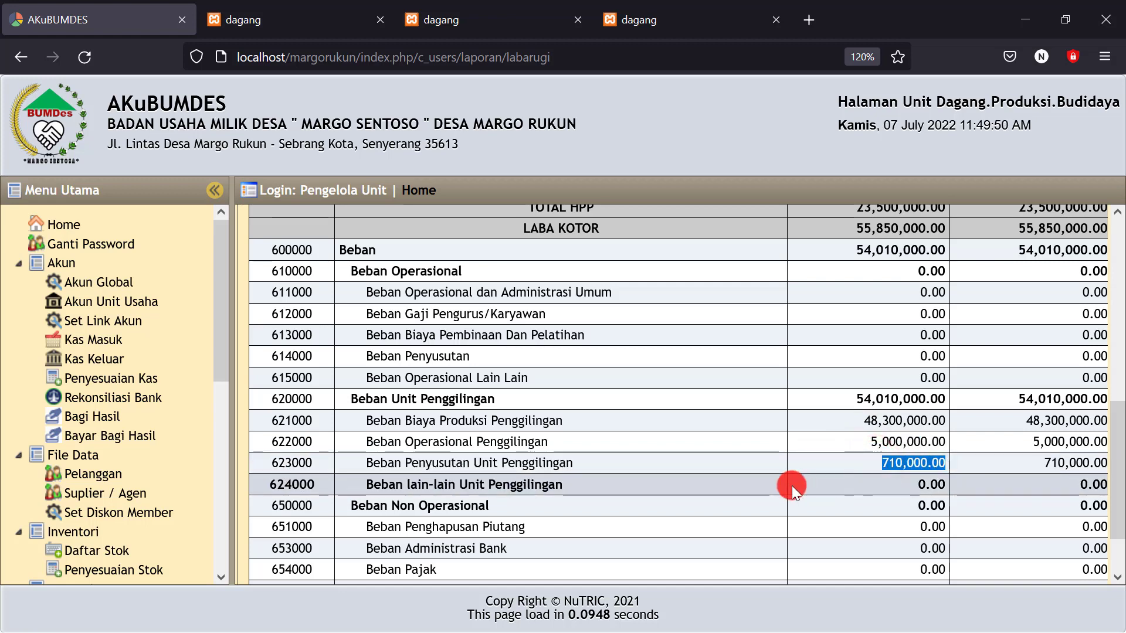
Confirm the 1,840,000.00 LABA/RUGI BERJALAN figure and open the printable Laba Rugi report
scroll(792, 485, "down", 2)
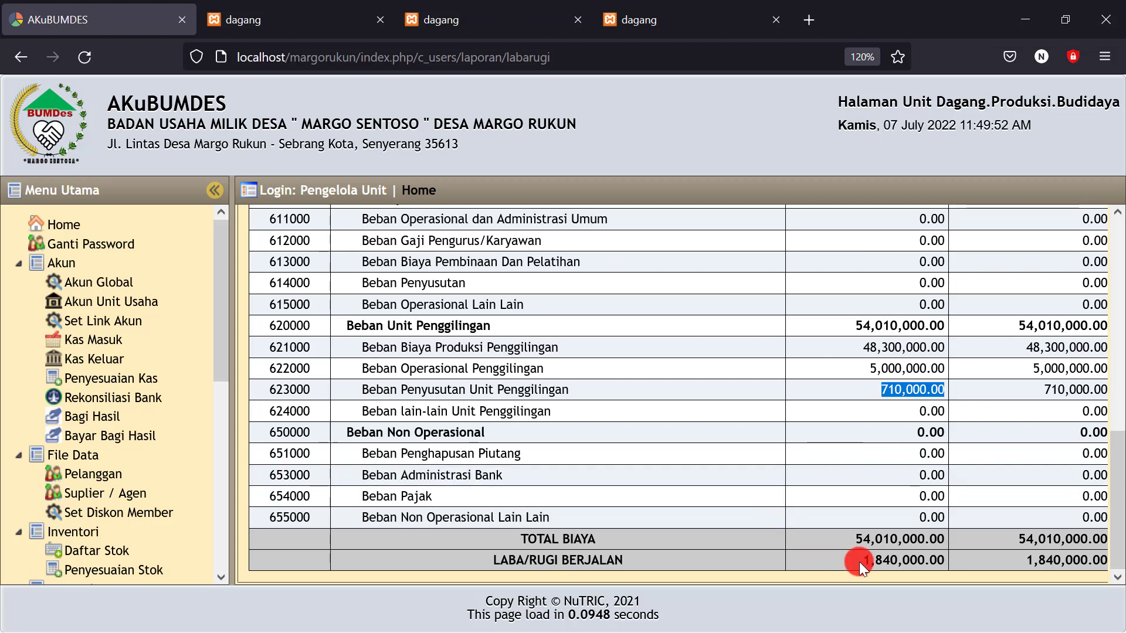
left_click_drag(860, 562, 944, 561)
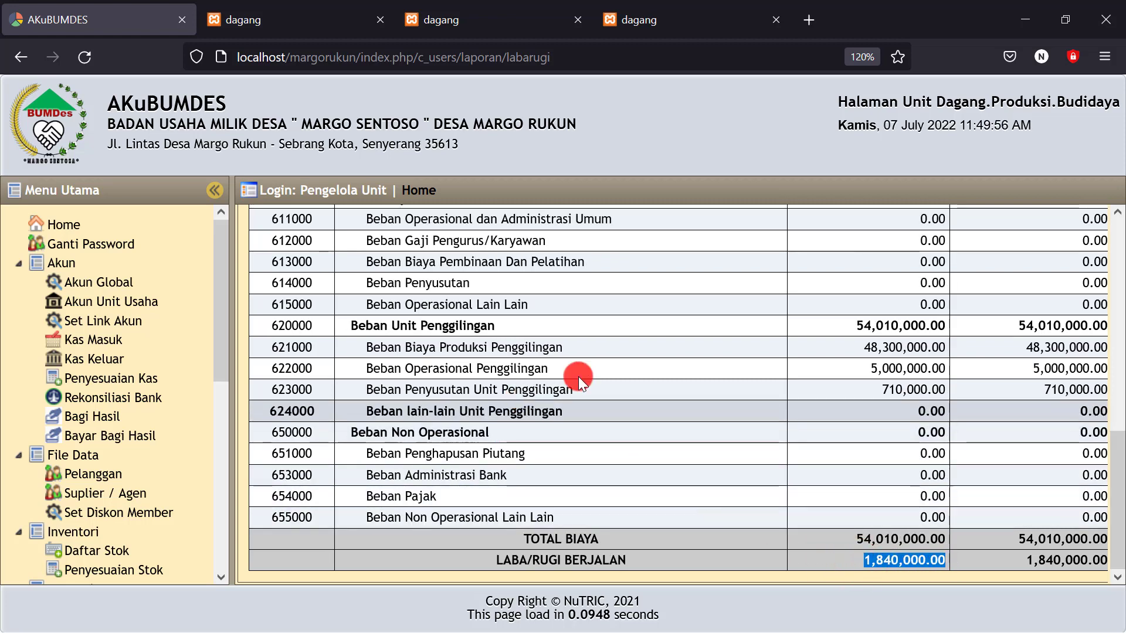
scroll(625, 376, "up", 8)
scroll(609, 352, "up", 3)
left_click(872, 265)
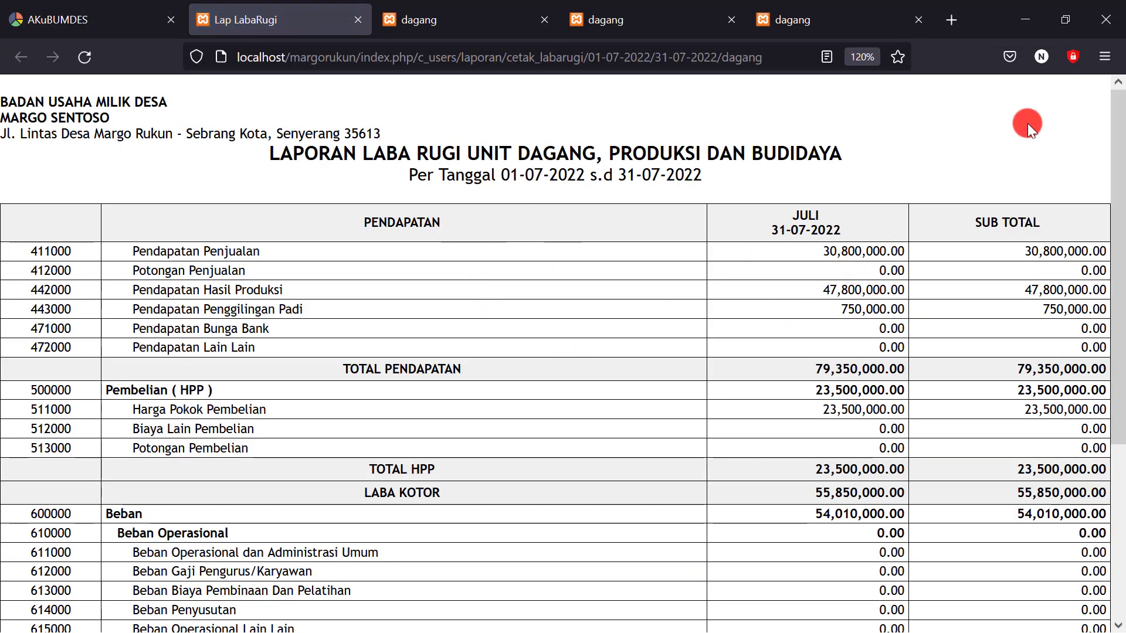
Print the Laba Rugi report with Microsoft Print to PDF in portrait orientation
left_click(1099, 48)
left_click(886, 399)
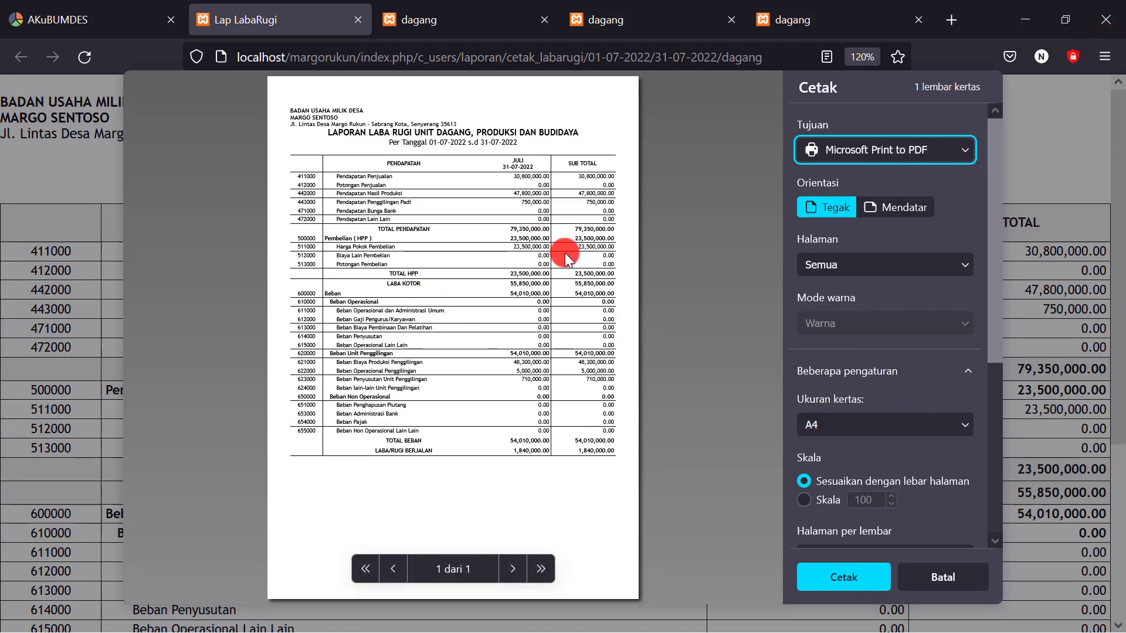
left_click(910, 208)
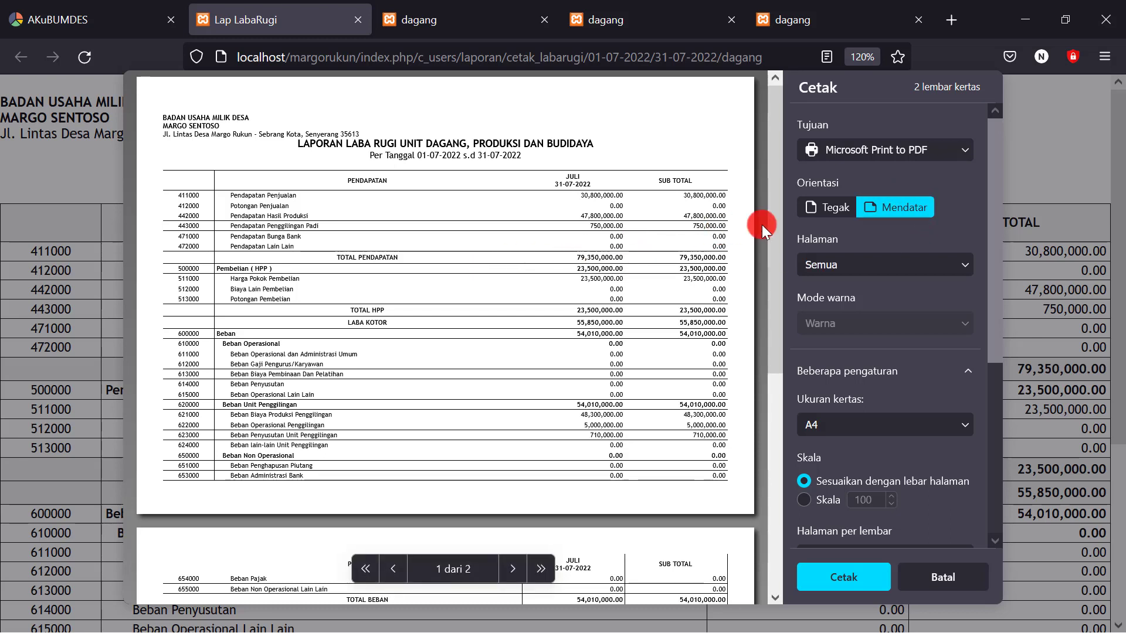
left_click(829, 207)
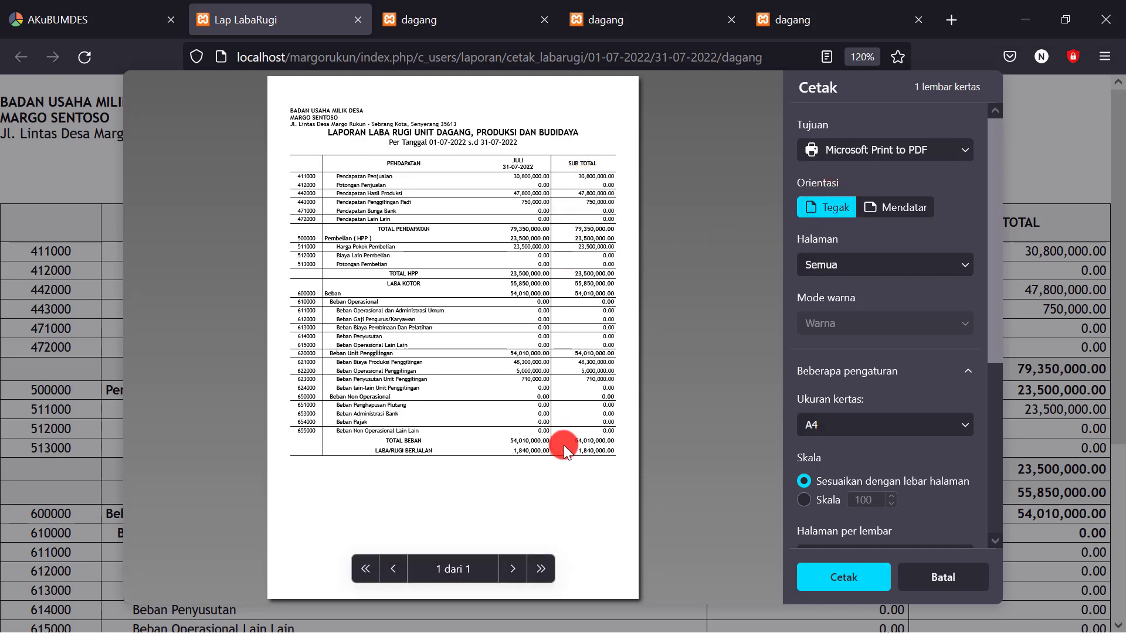
left_click(842, 576)
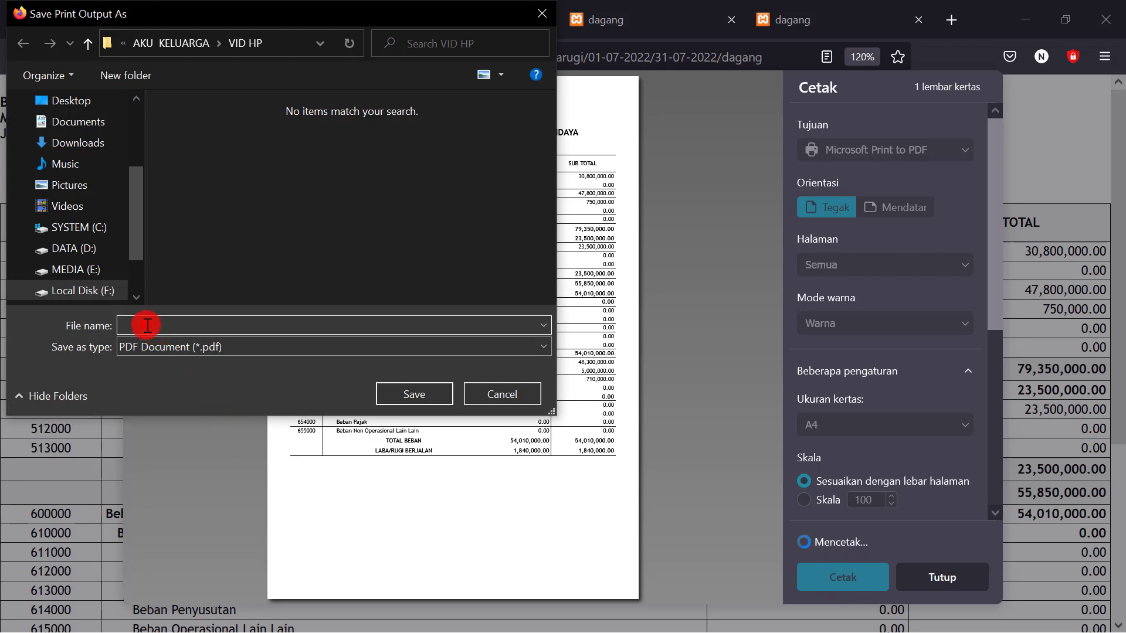
Save the PDF as 'laba rugi bulan juli' in the VID HP folder
type("laba rugi bulan juli")
left_click(425, 395)
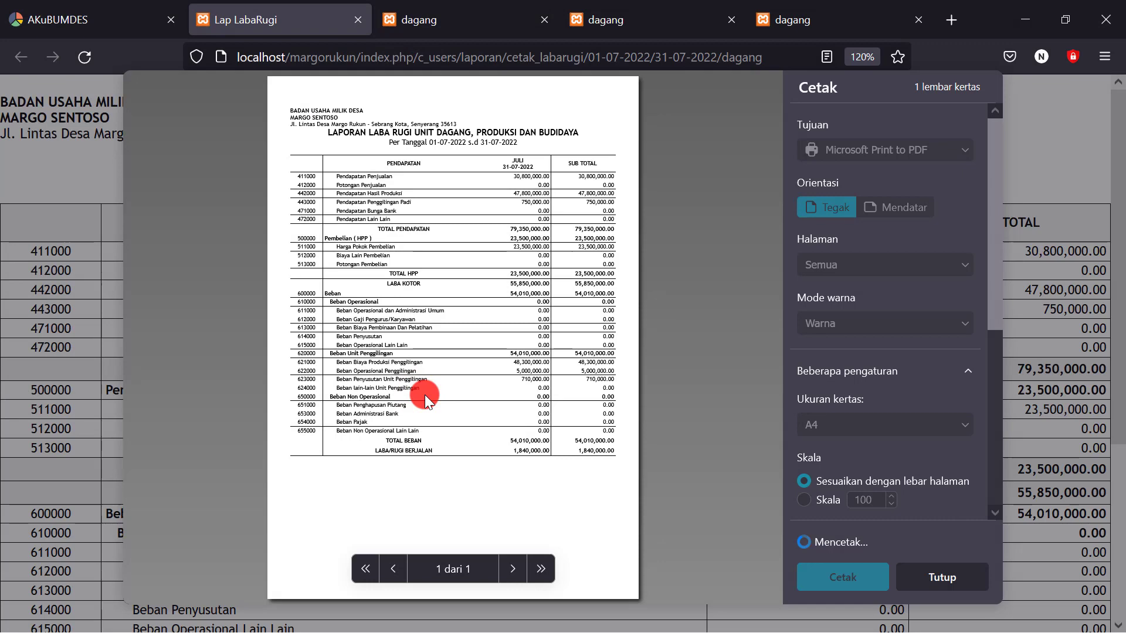